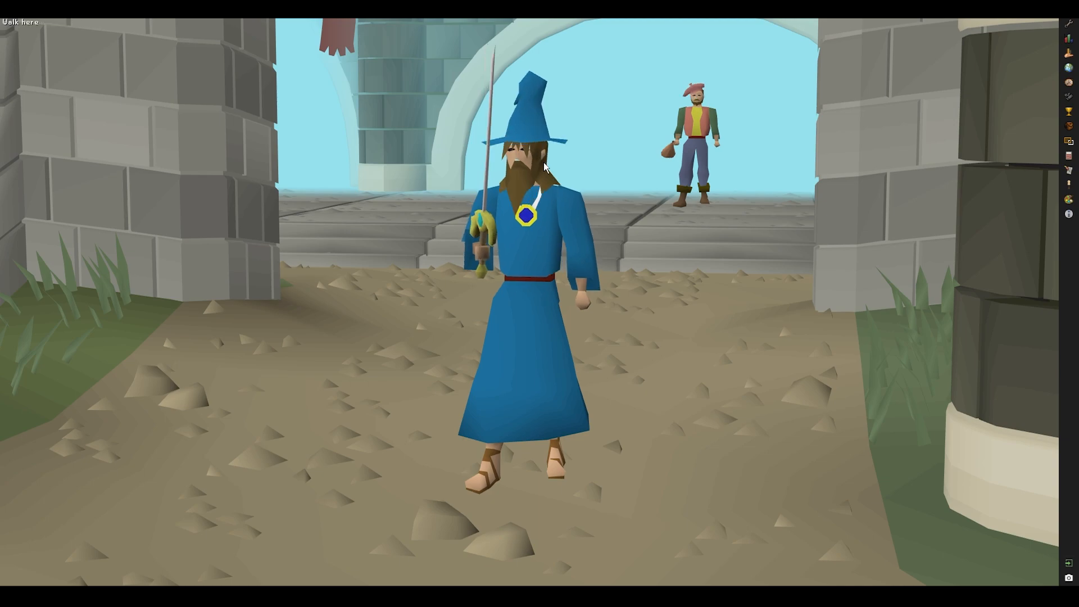
Search the external plugins for "creator" to find the Creator's Kit plugin
left_click(1070, 26)
left_click(1032, 33)
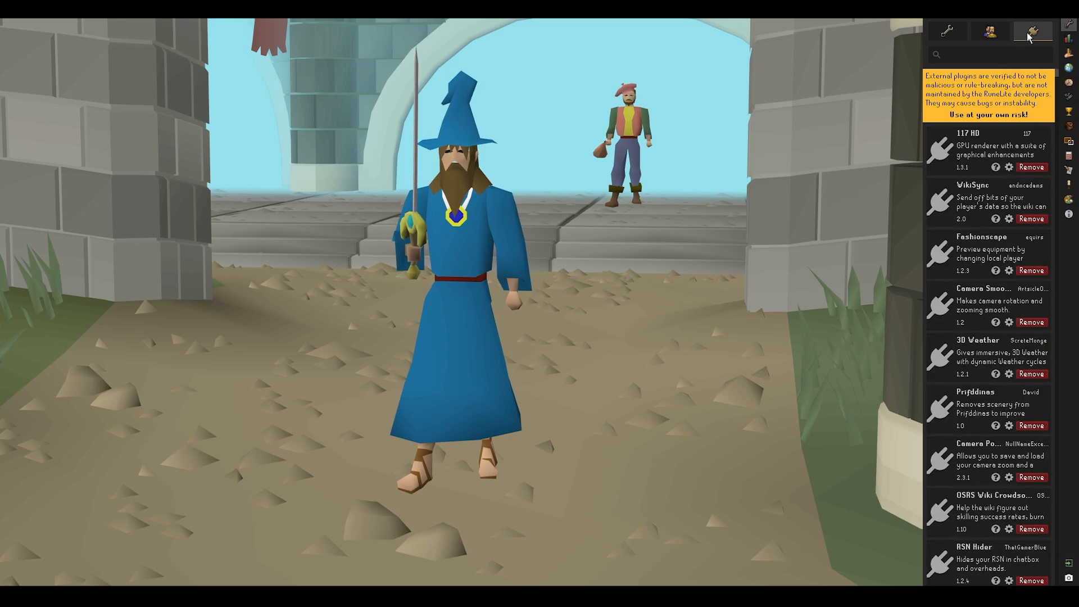
left_click(994, 52)
type("creator")
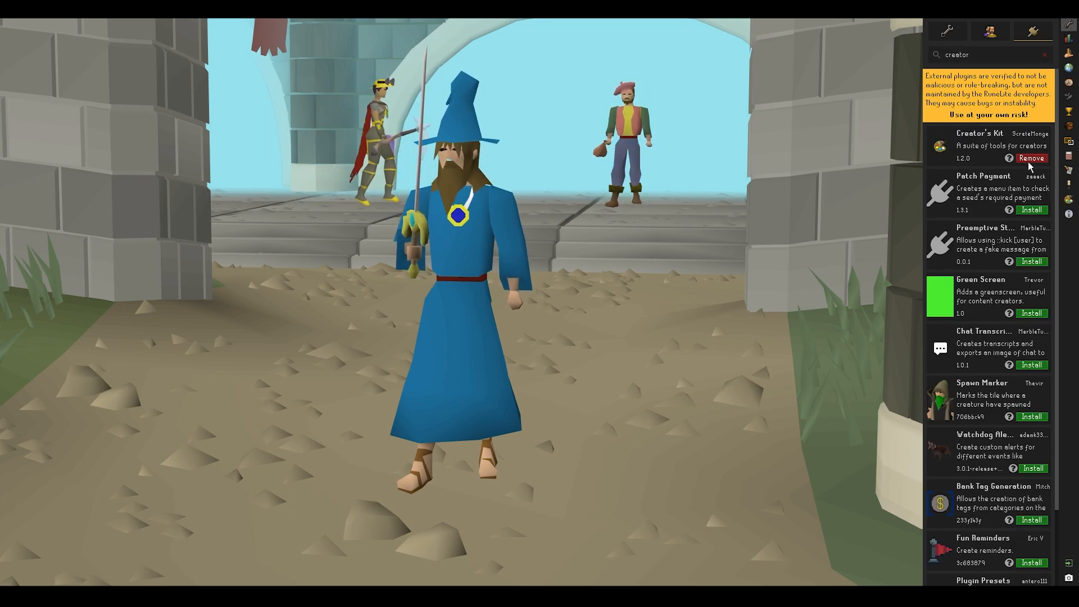
Open the Creator's Kit configuration to view its settings and hotkeys
left_click(947, 31)
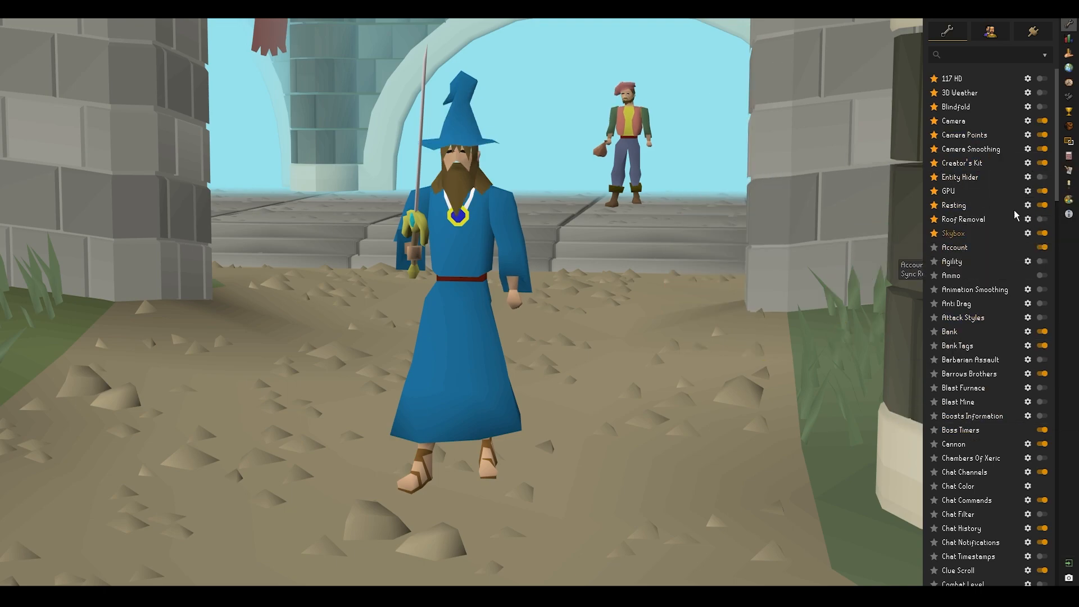
left_click(1001, 162)
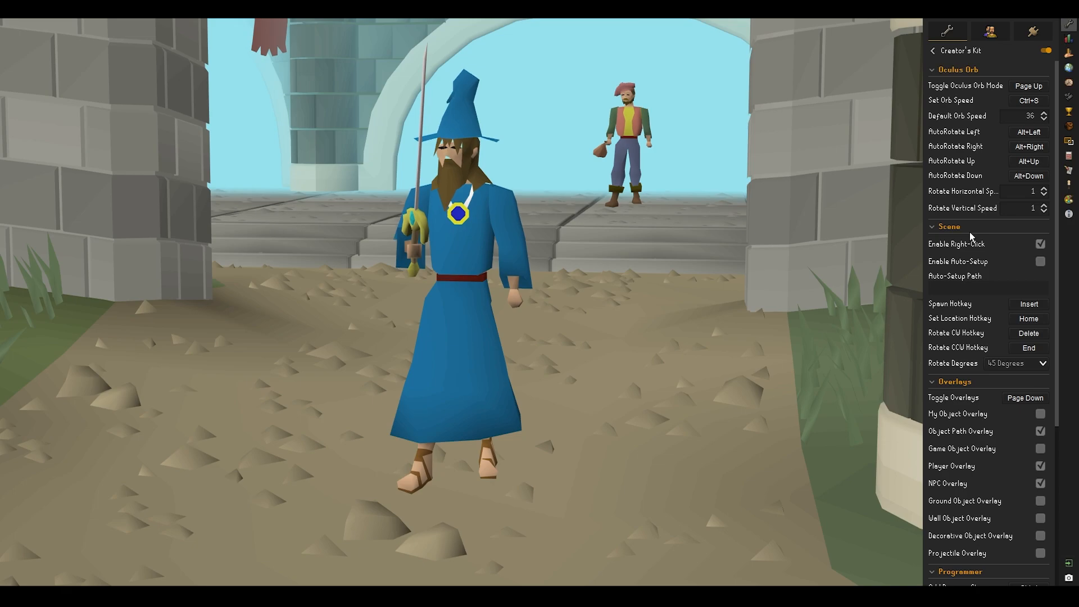
Add a new object in the Creator's Kit toolbox
left_click(1069, 200)
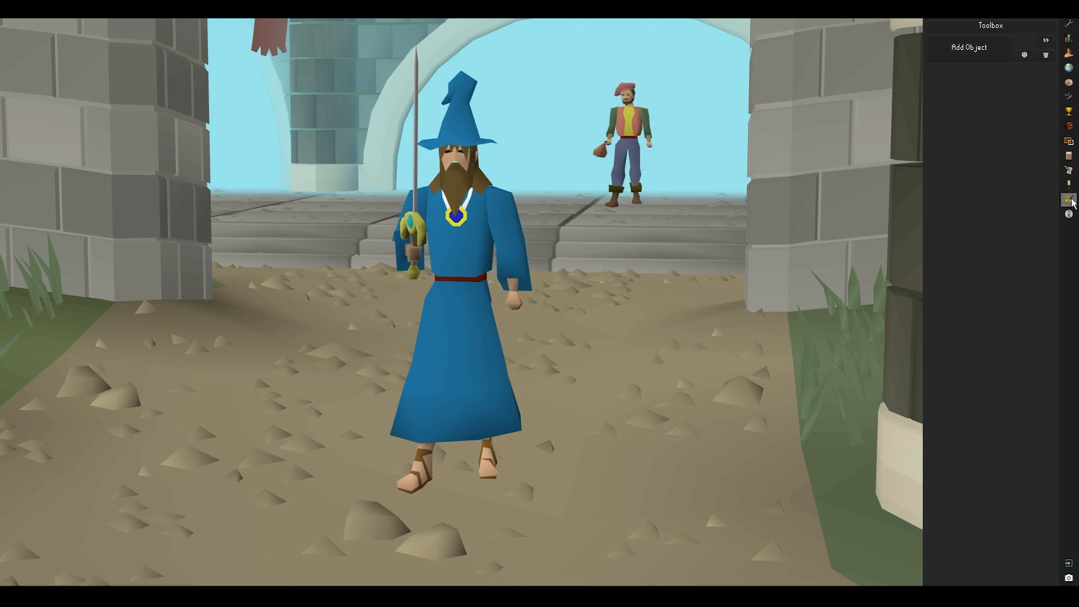
left_click(967, 56)
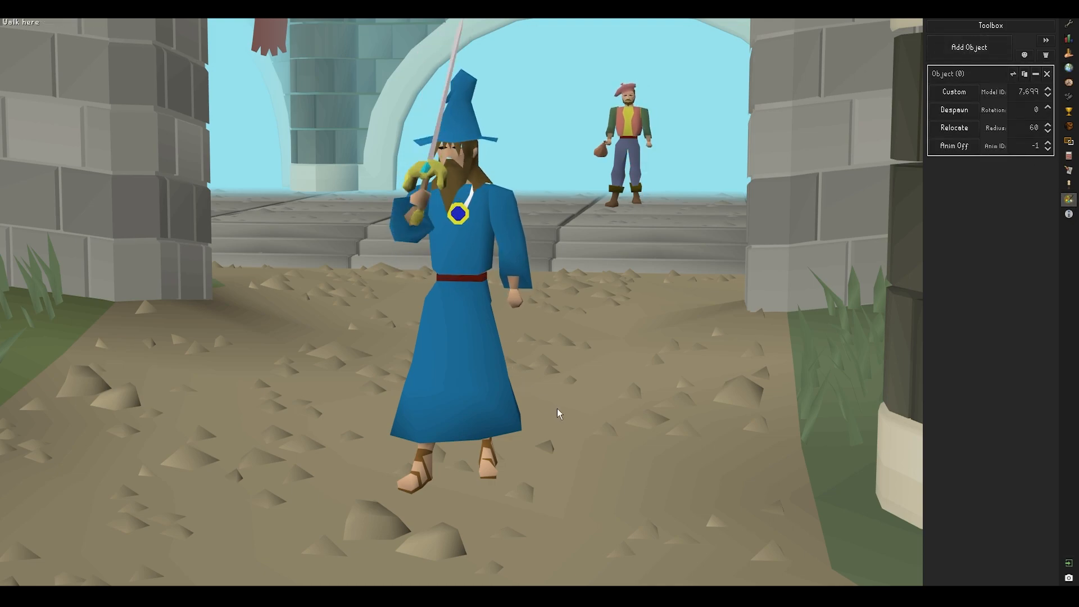
scroll(400, 427, "down", 3)
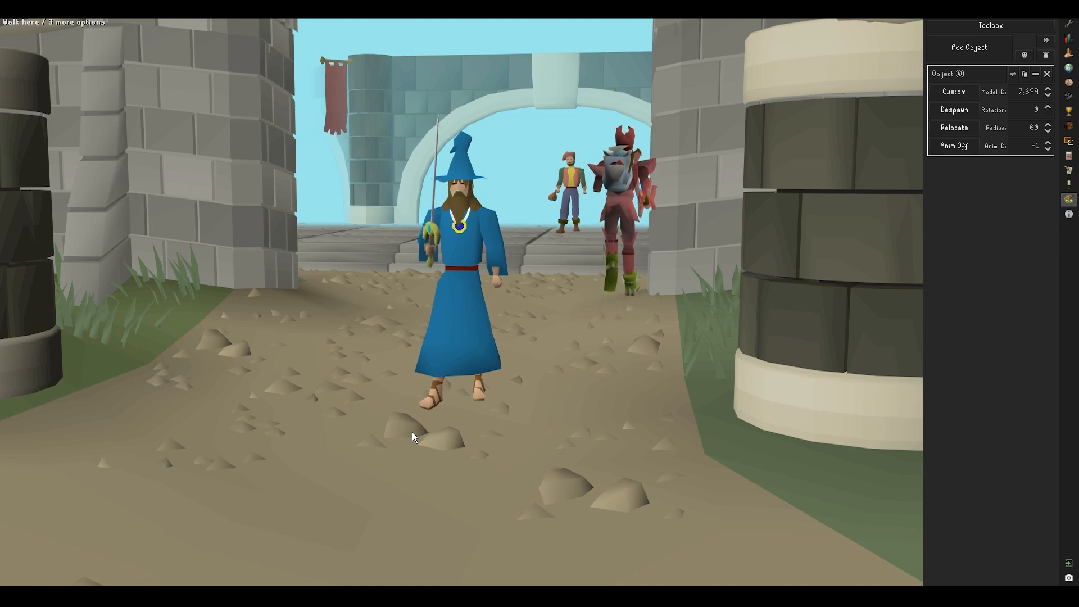
Look up the scene hotkeys in the Creator's Kit settings and spawn the new object on the path beside the character
left_click(1067, 26)
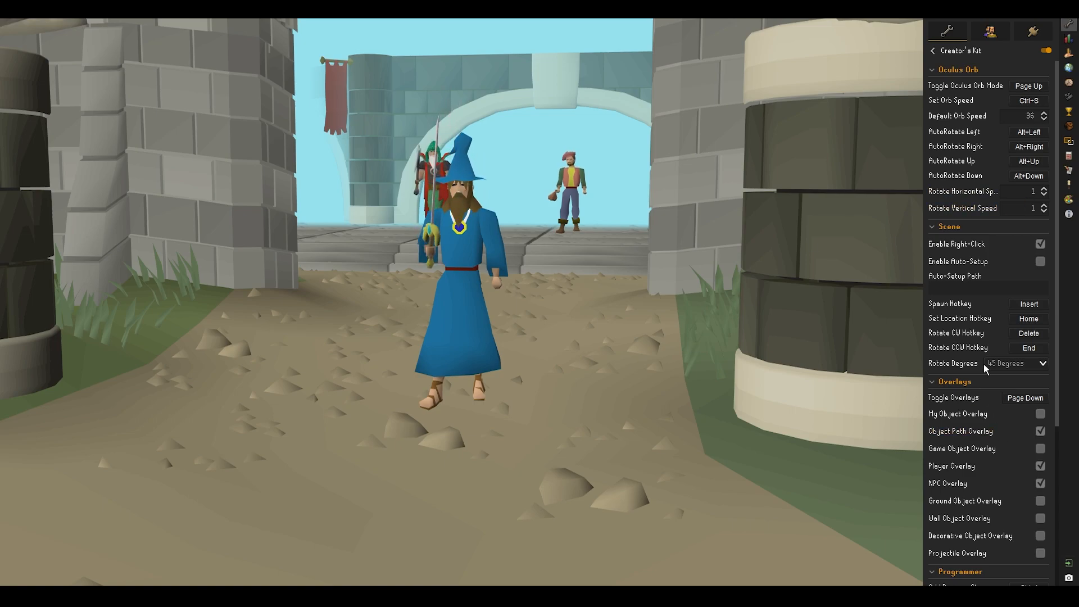
scroll(954, 204, "down", 1)
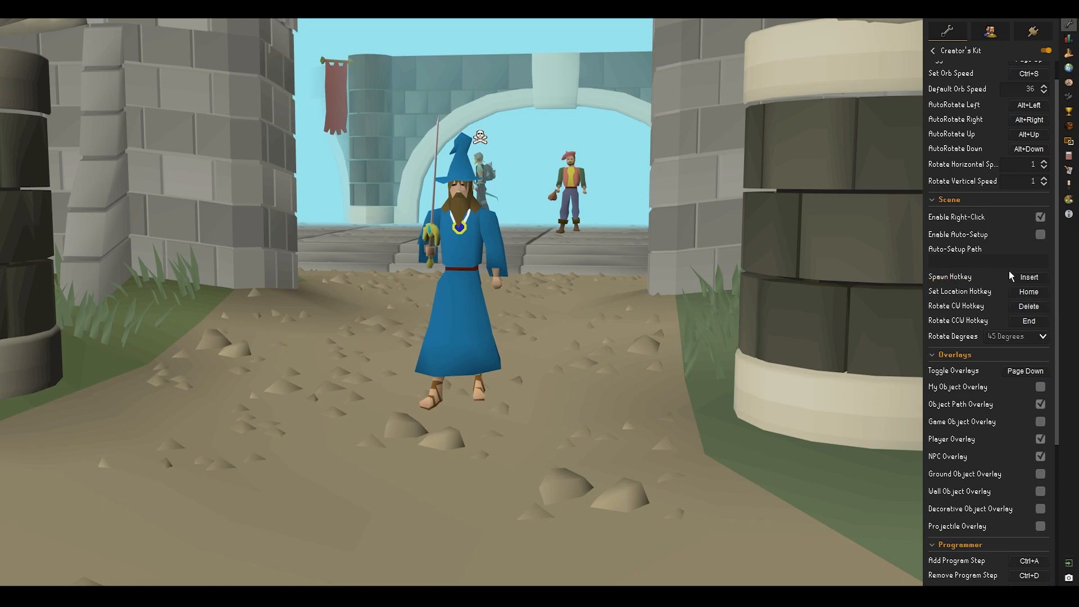
key("Insert")
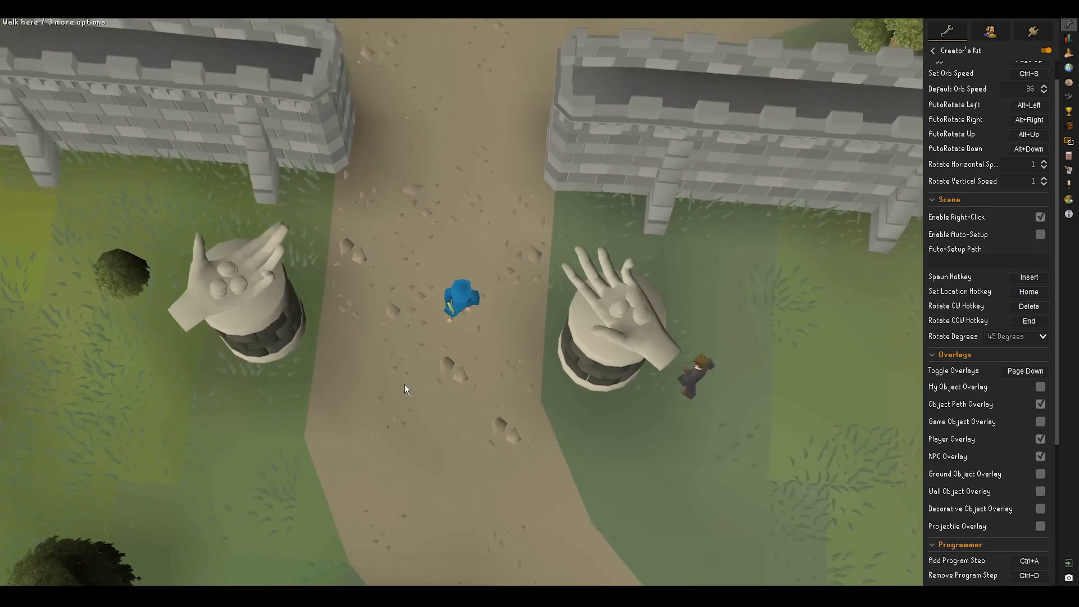
key("Home")
middle_click_drag(454, 402, 415, 301)
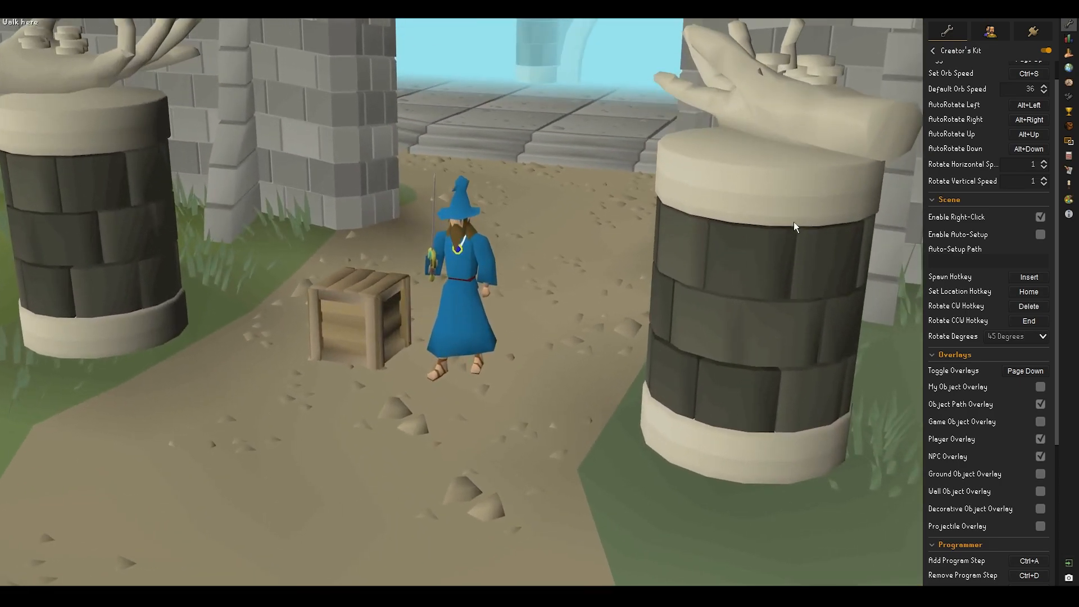
Cycle through the spawned object's models and set its Model ID to 7720, the chair
left_click(1069, 200)
left_click(1012, 92)
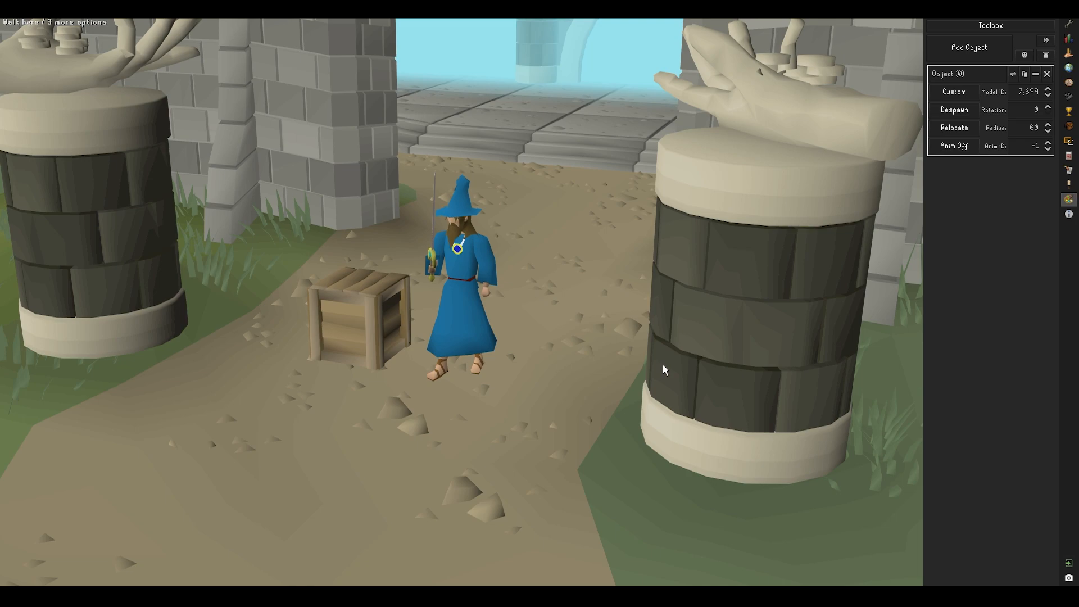
middle_click_drag(663, 364, 635, 371)
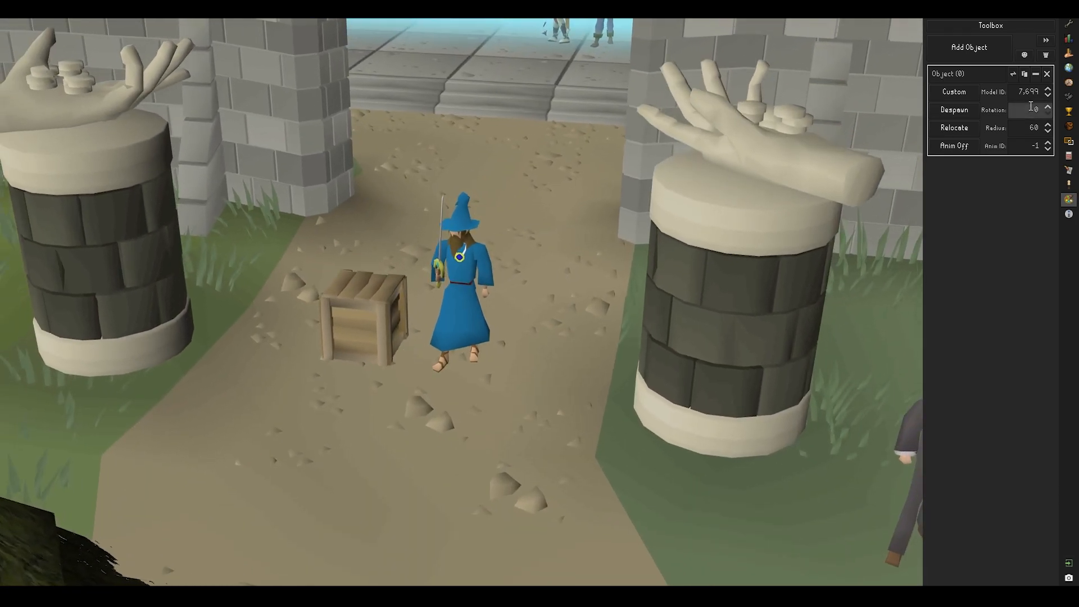
left_click(1023, 96)
scroll(1023, 96, "up", 9)
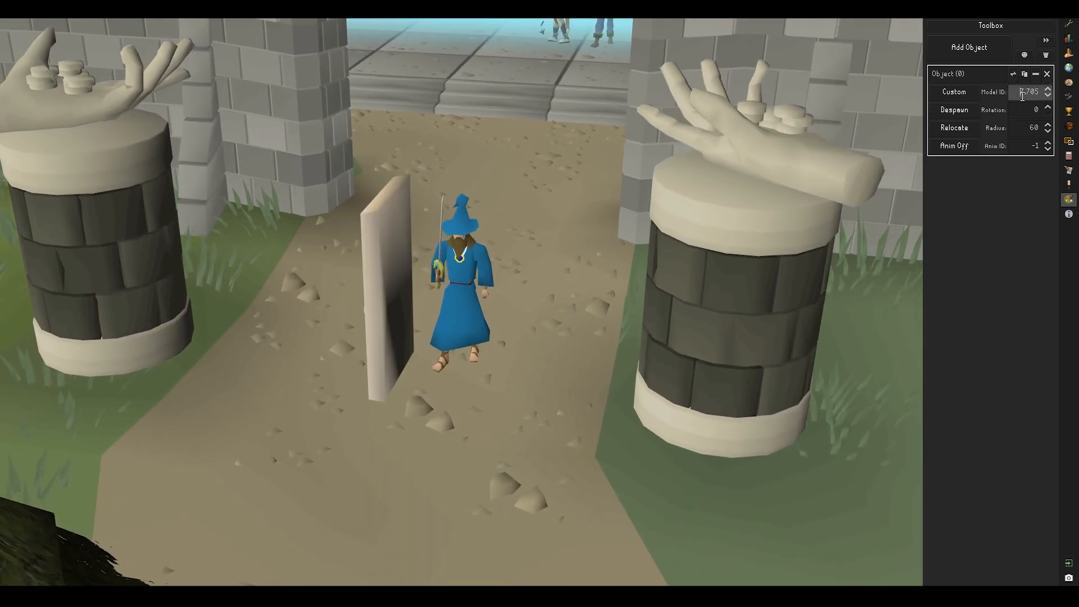
scroll(1022, 96, "up", 4)
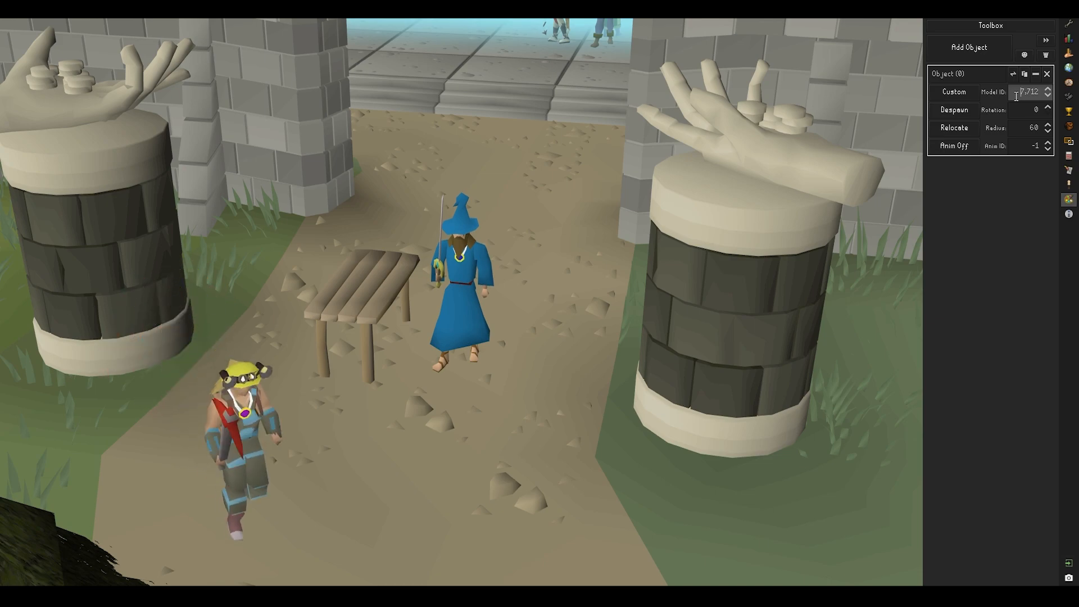
scroll(1016, 96, "up", 4)
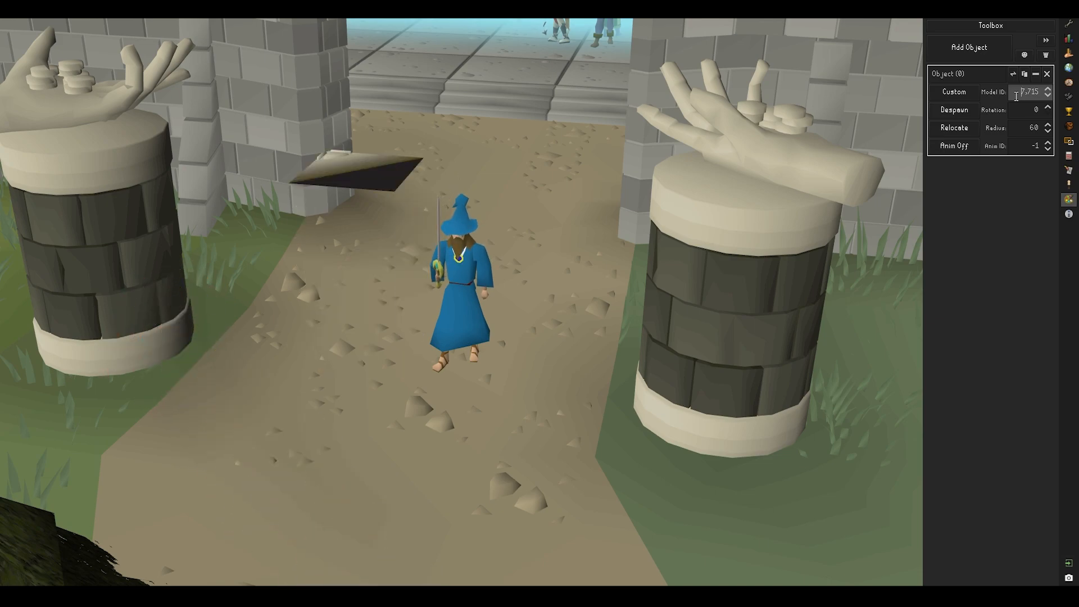
scroll(1016, 97, "up", 4)
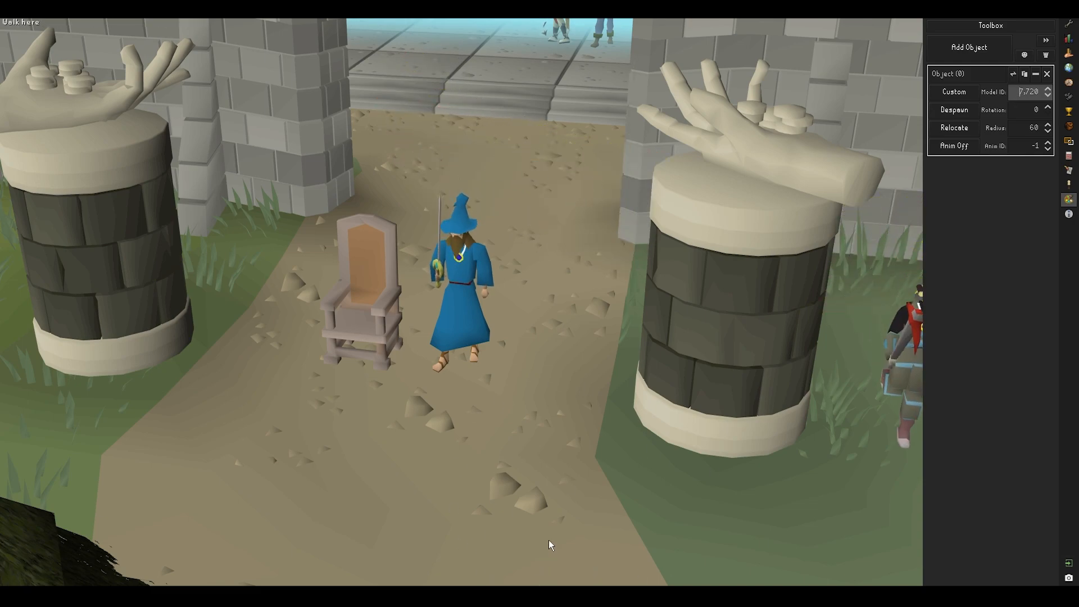
Store the GameObject model of the tree beside the path and apply it to the spawned object as its custom model
scroll(508, 516, "up", 5)
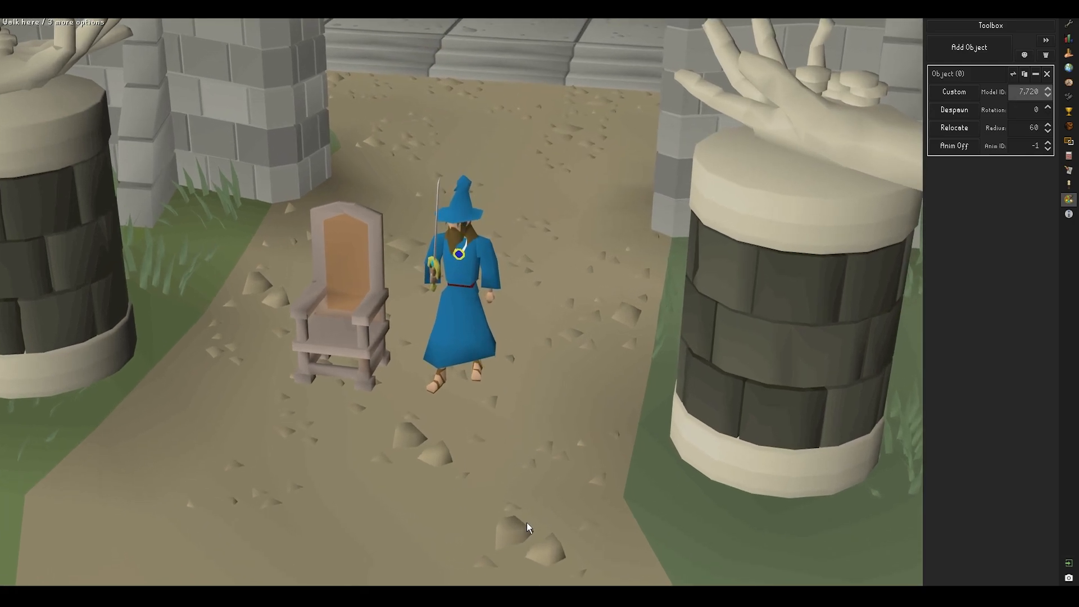
middle_click_drag(527, 523, 503, 521)
scroll(419, 411, "down", 10)
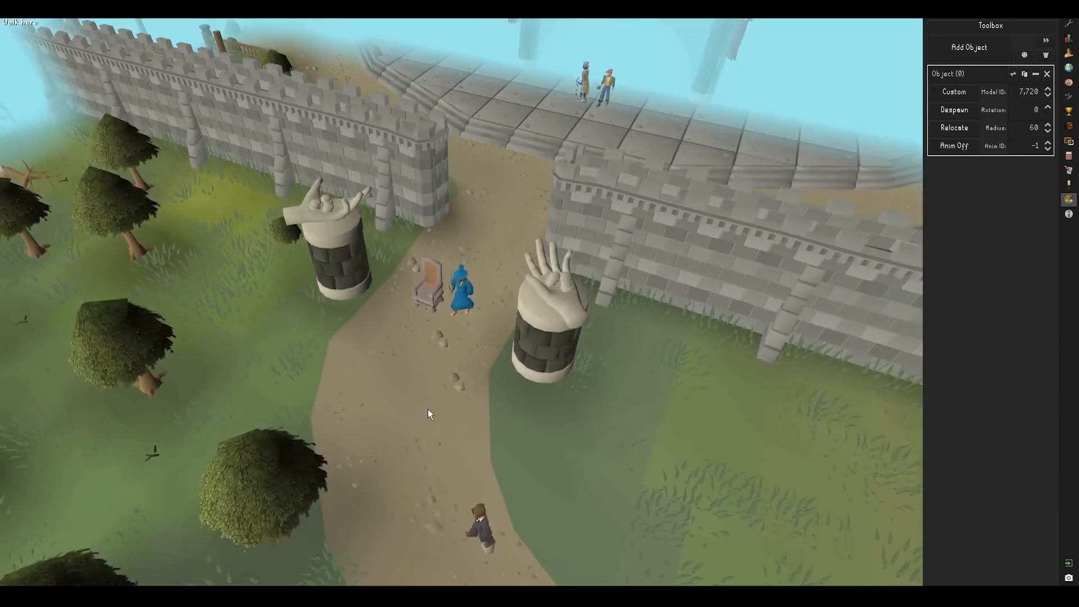
scroll(428, 414, "up", 3)
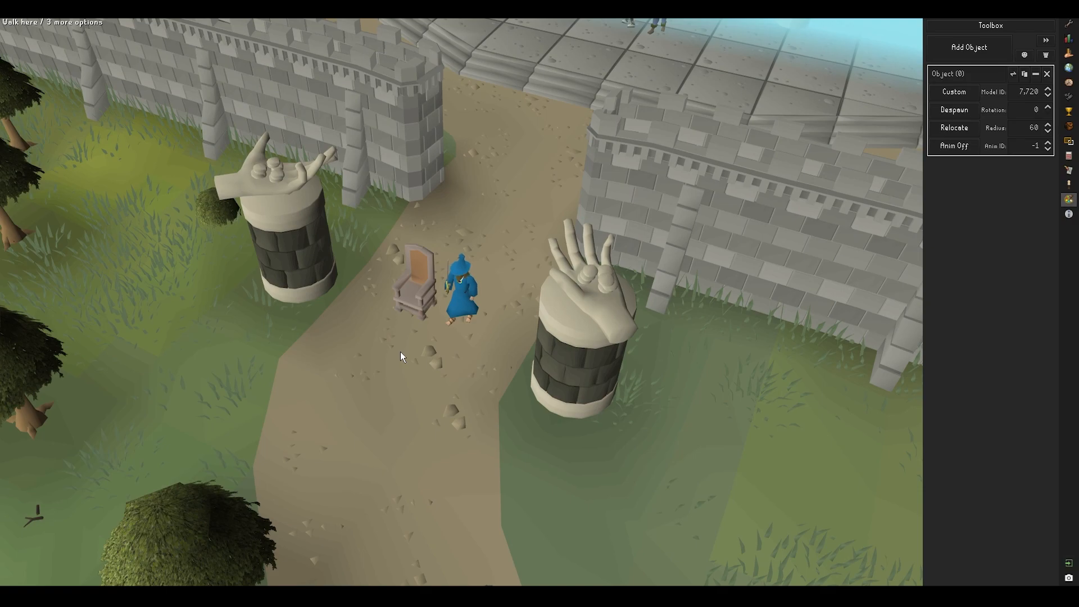
middle_click_drag(407, 389, 187, 394)
right_click(187, 394)
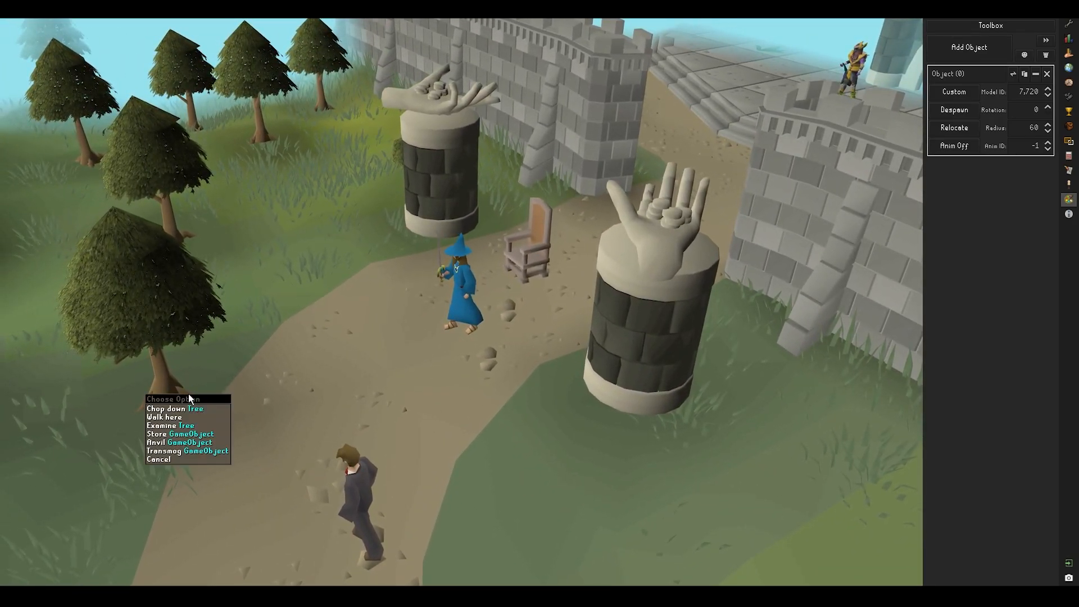
left_click(167, 435)
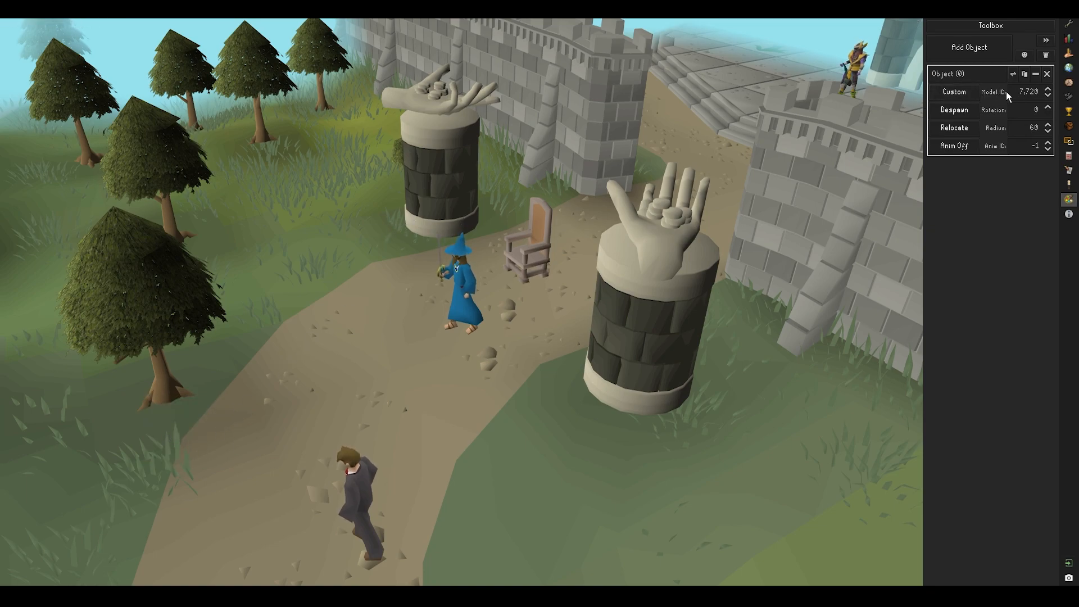
left_click(966, 92)
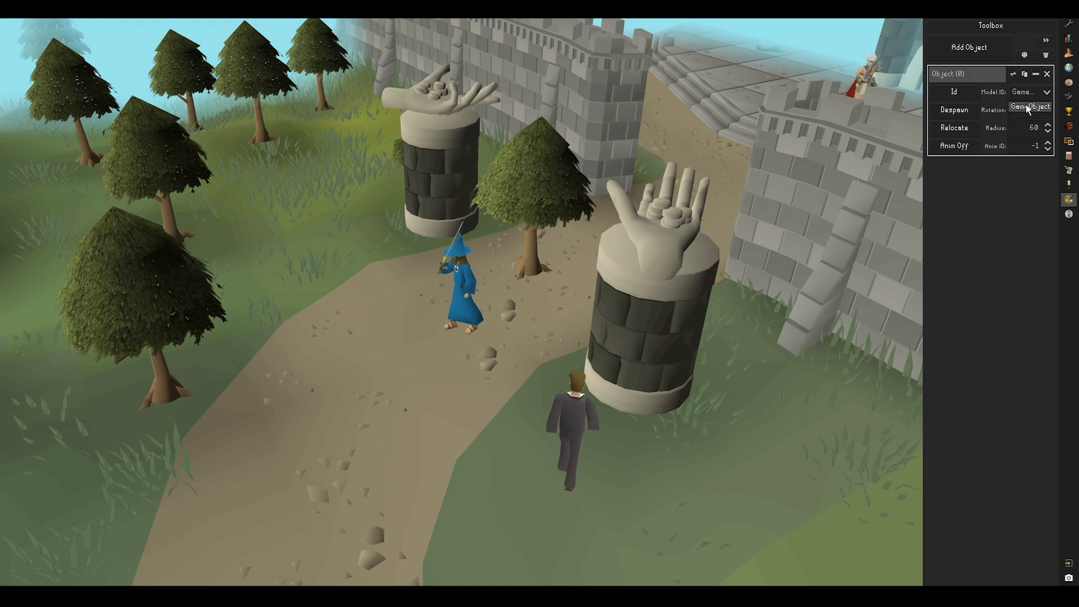
Walk the character down the path and relocate the spawned tree to several spots around the character
middle_click_drag(511, 253, 477, 263)
left_click(420, 354)
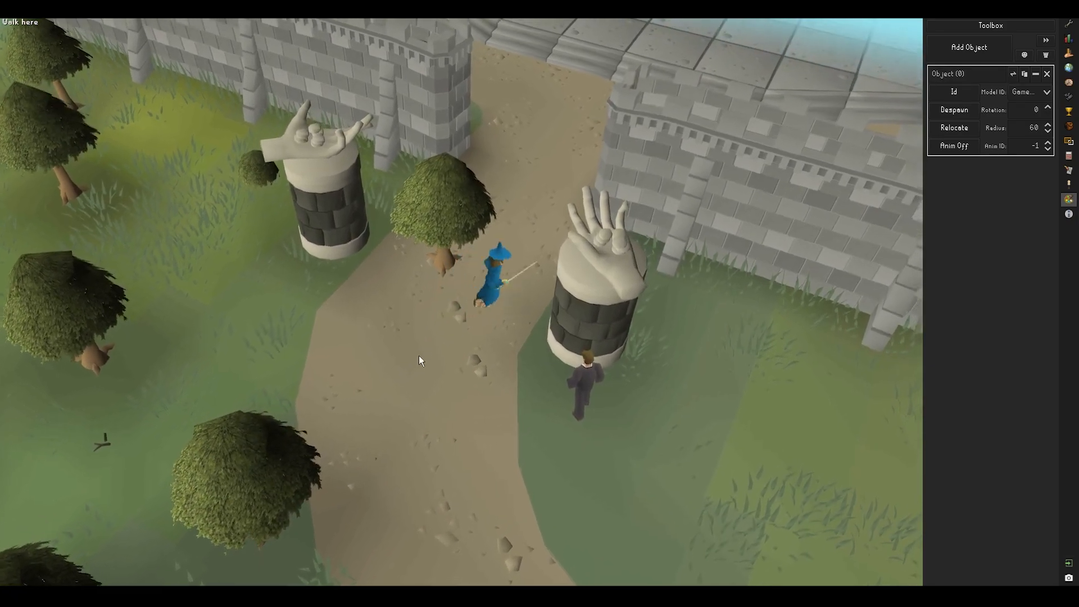
scroll(434, 294, "up", 5)
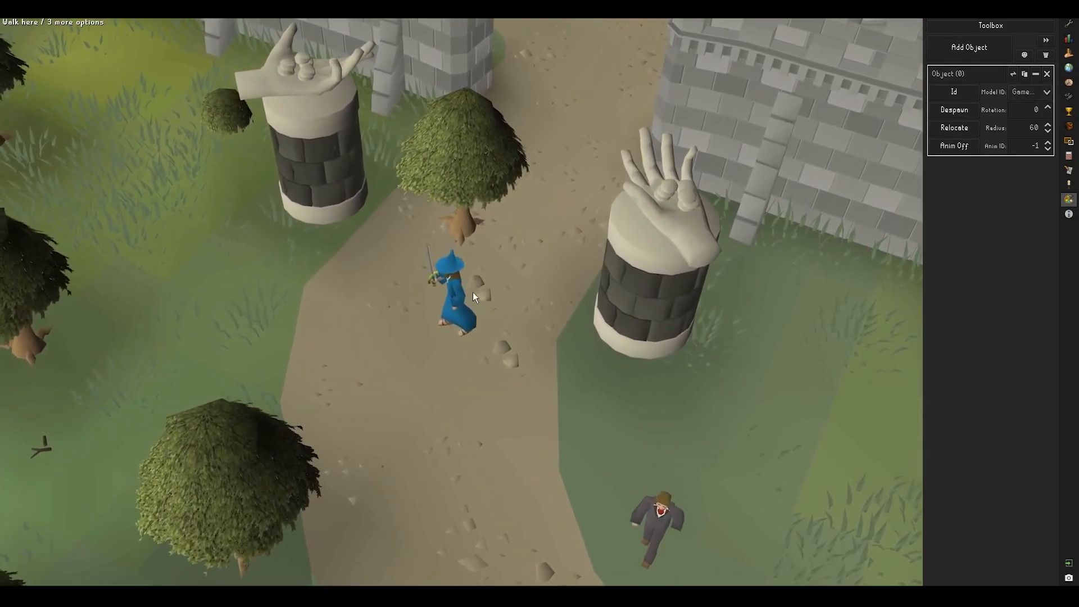
middle_click_drag(474, 298, 461, 270)
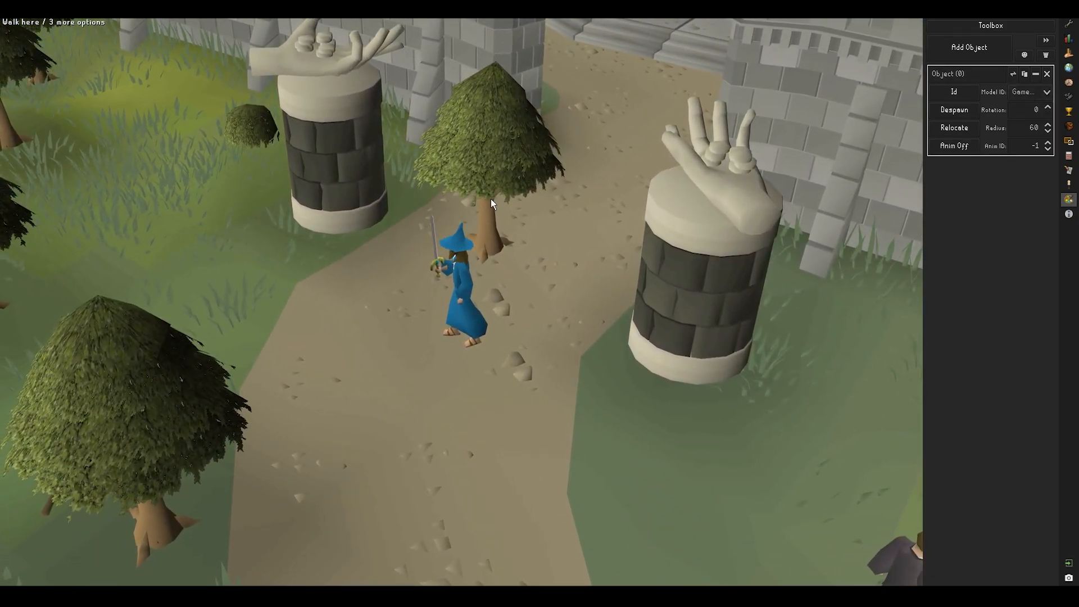
key("r")
key("r")
key("r")
key("r")
key("r")
key("r")
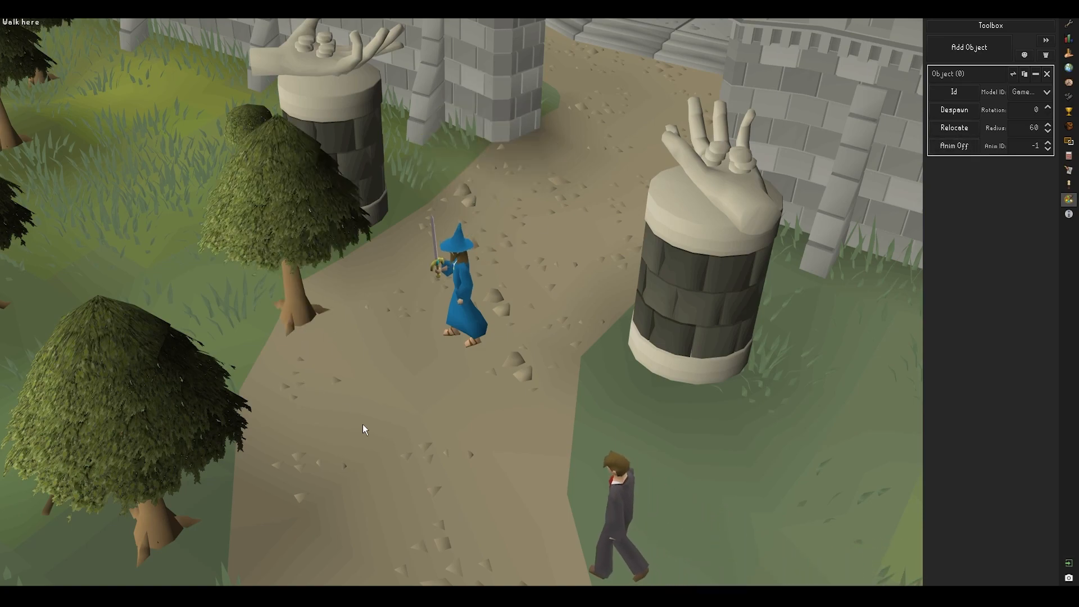
key("r")
key("r")
key("r")
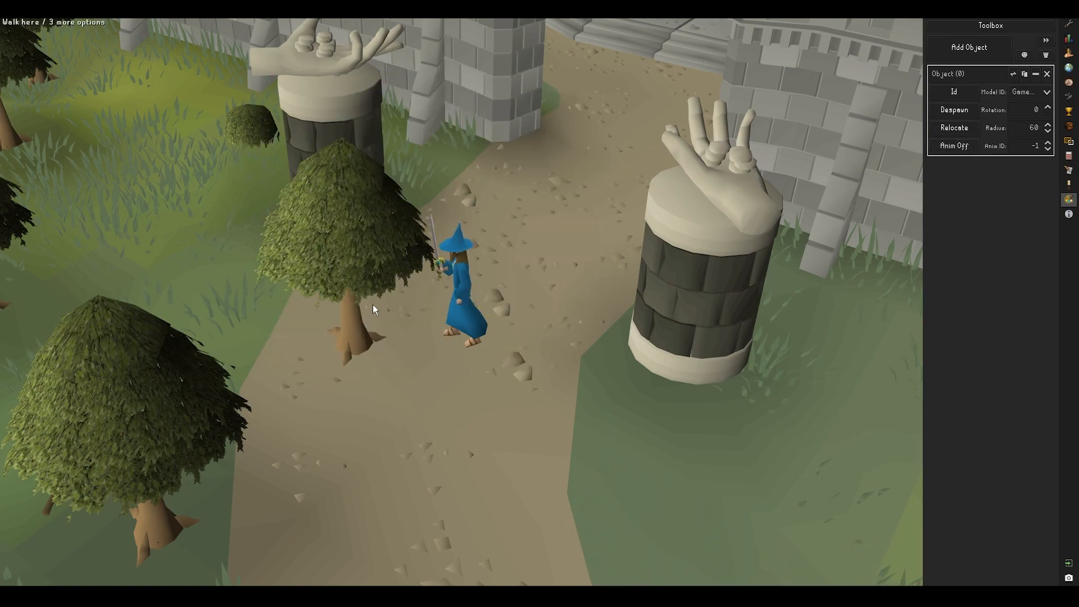
Move the spawned tree back to the path behind the character, then despawn and respawn it
key("s")
key("s")
key("s")
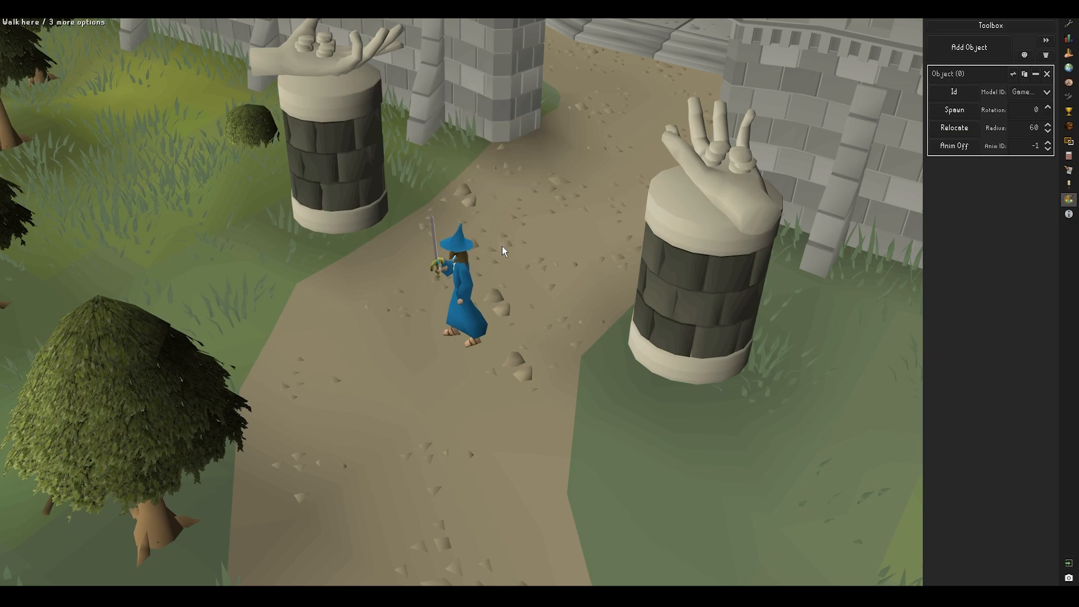
key("Insert")
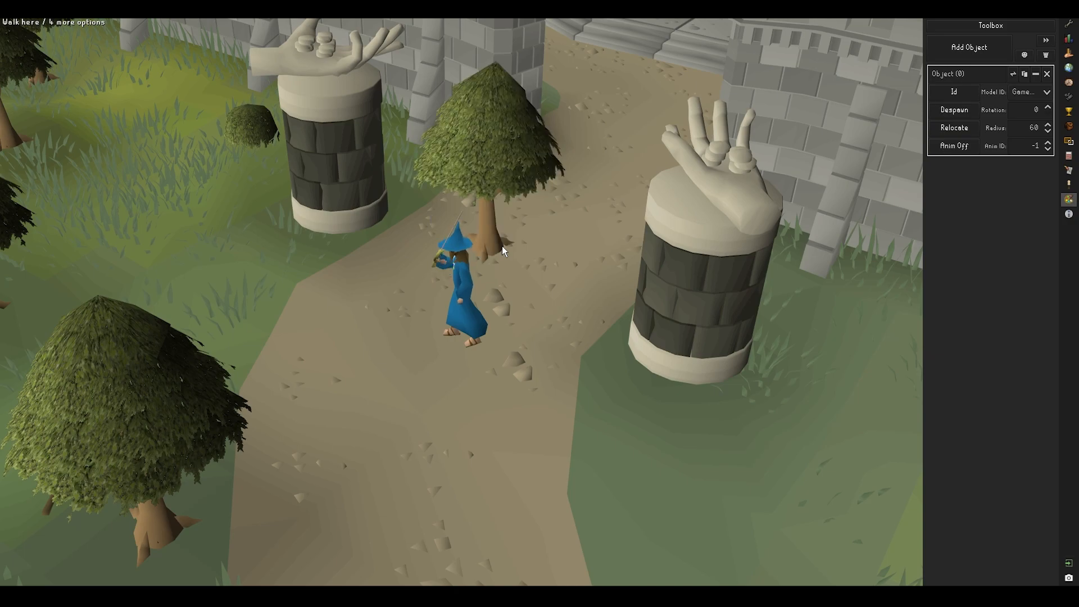
Check the rotation hotkeys in the Creator's Kit settings and try rotating the spawned tree in both directions
left_click(1069, 23)
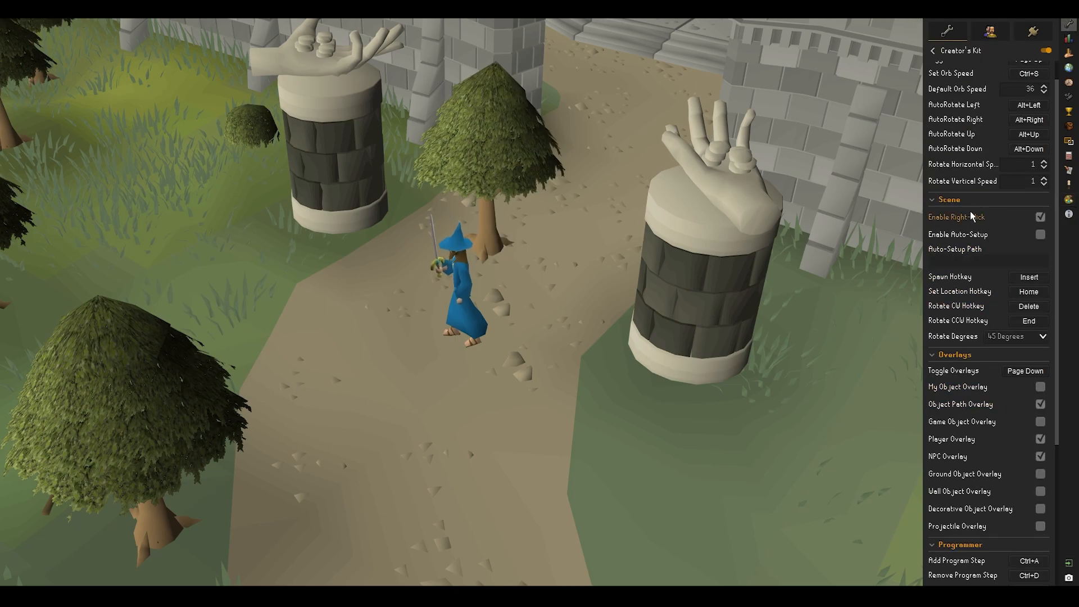
left_click(1069, 202)
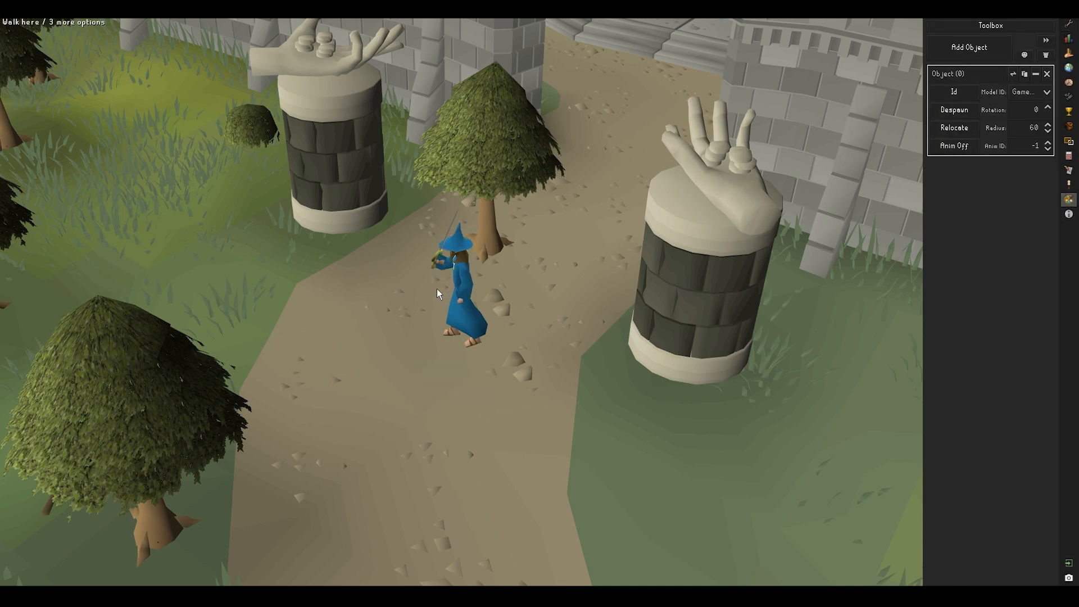
key("bracketleft")
key("bracketright")
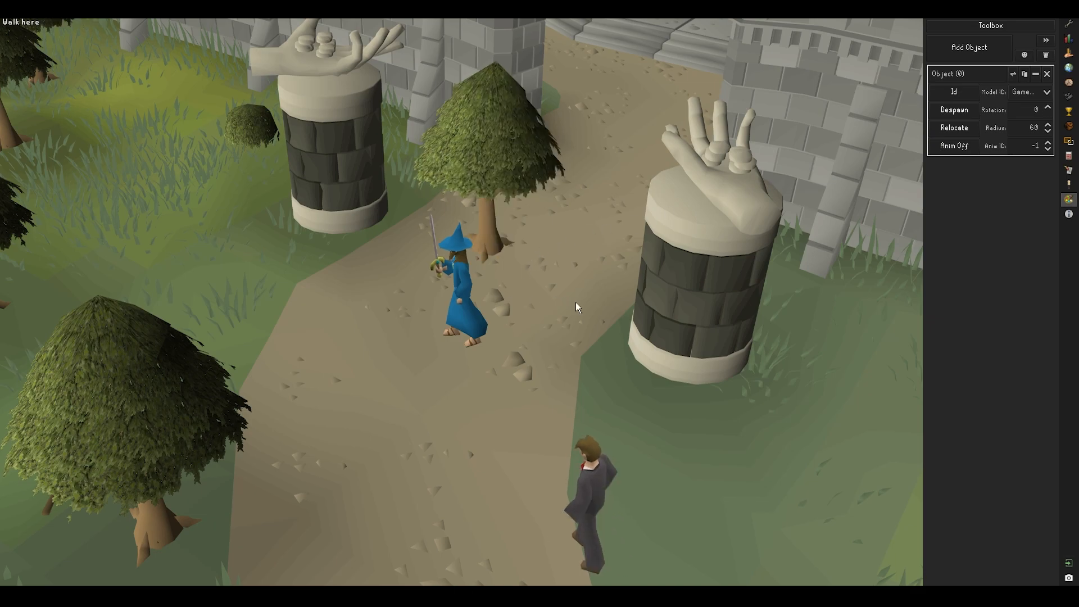
Walk the character up the path past the spawned tree and set the tree's radius to 73
left_click(573, 195)
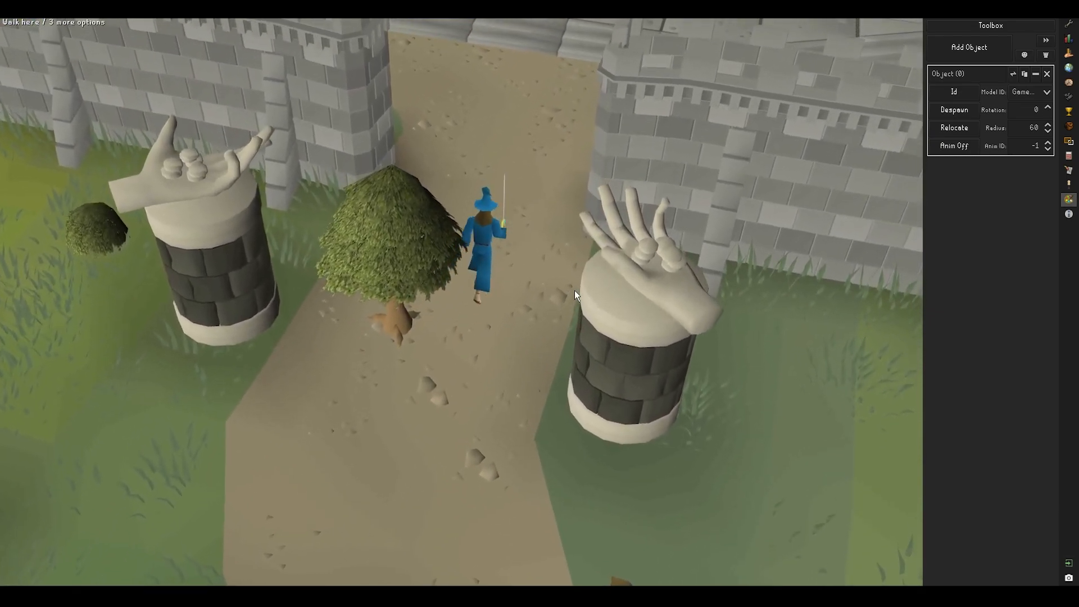
middle_click_drag(574, 290, 491, 346)
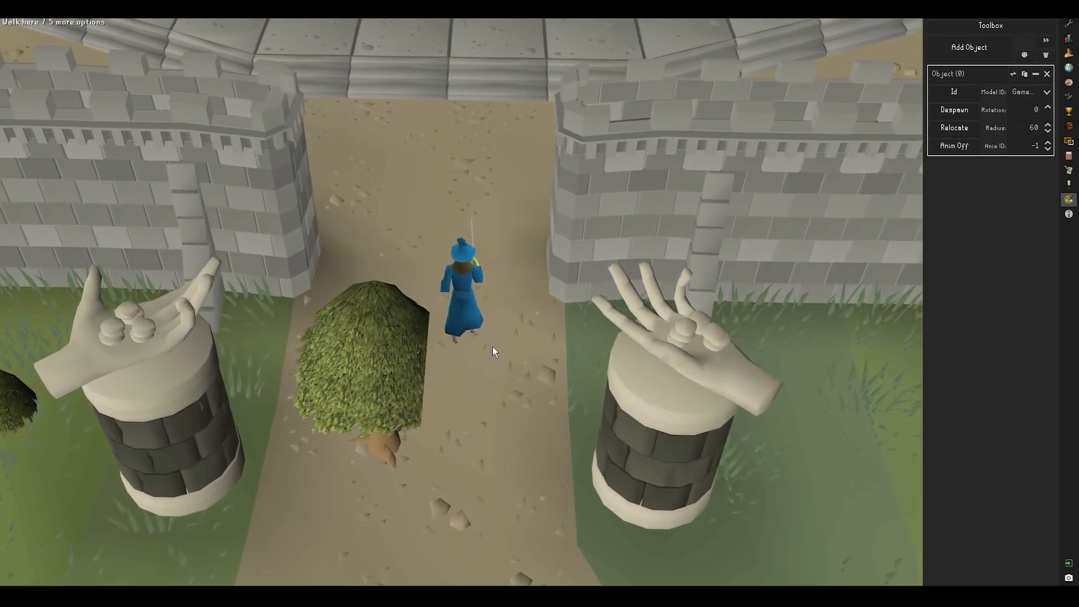
scroll(474, 393, "up", 3)
scroll(478, 409, "up", 2)
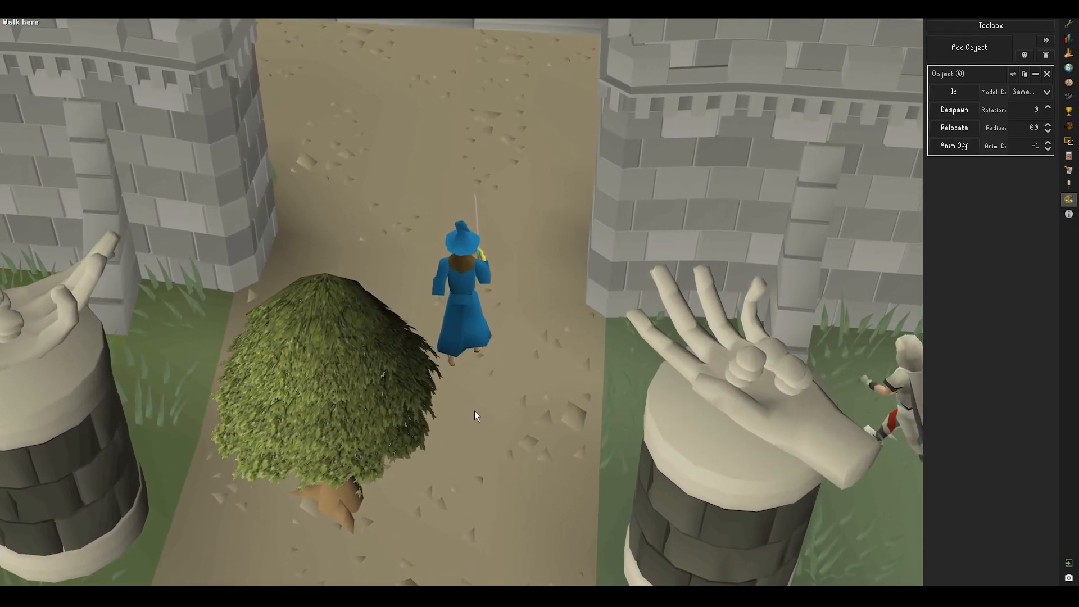
middle_click_drag(475, 410, 441, 419)
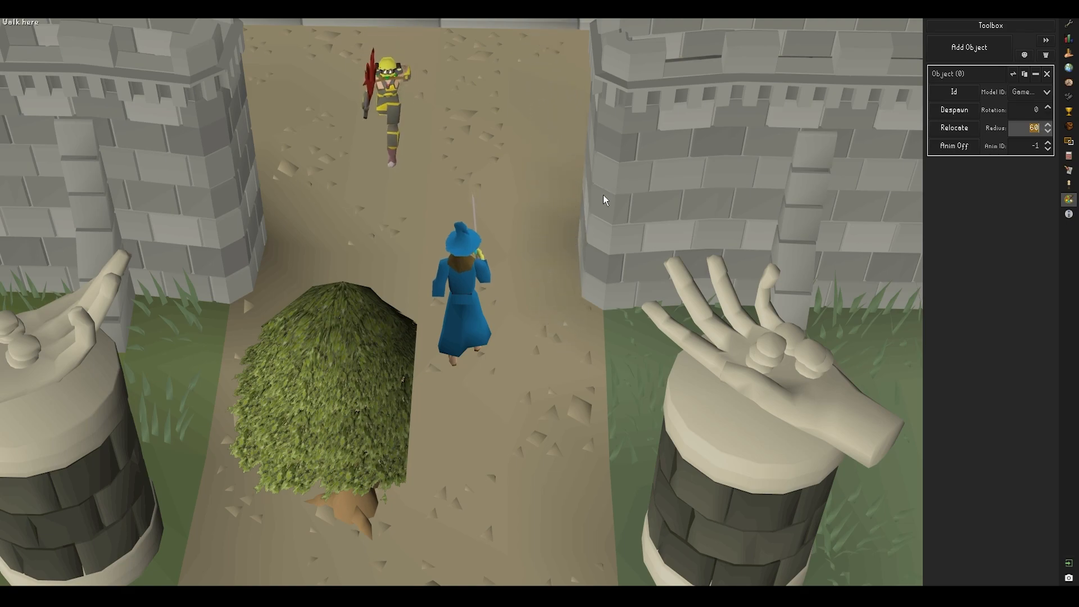
middle_click_drag(602, 195, 508, 301)
middle_click_drag(567, 453, 575, 381)
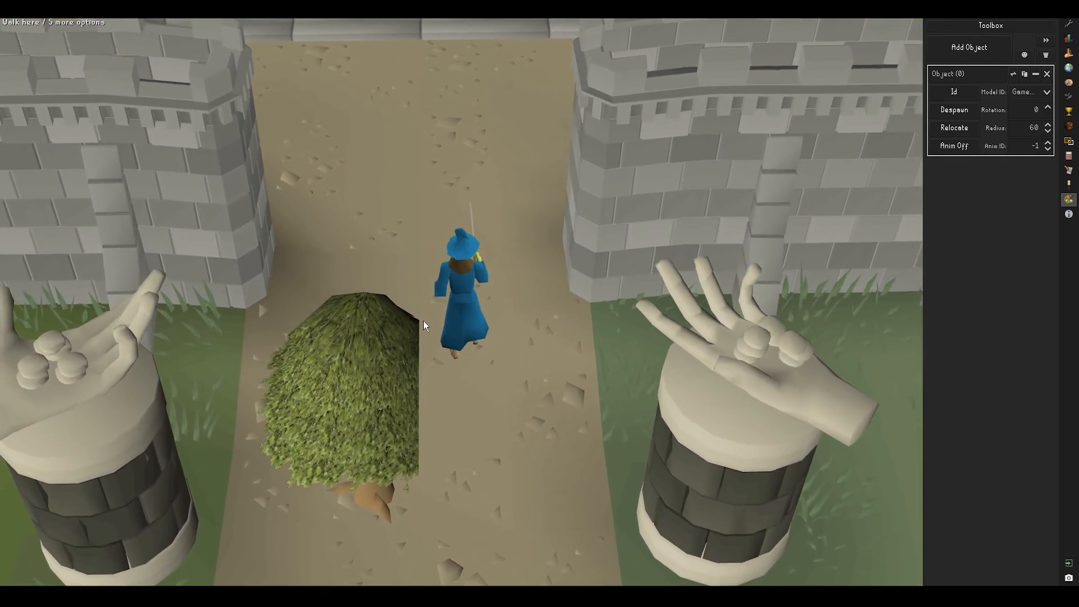
left_click(1049, 125)
middle_click_drag(647, 254, 447, 414)
middle_click_drag(614, 329, 525, 378)
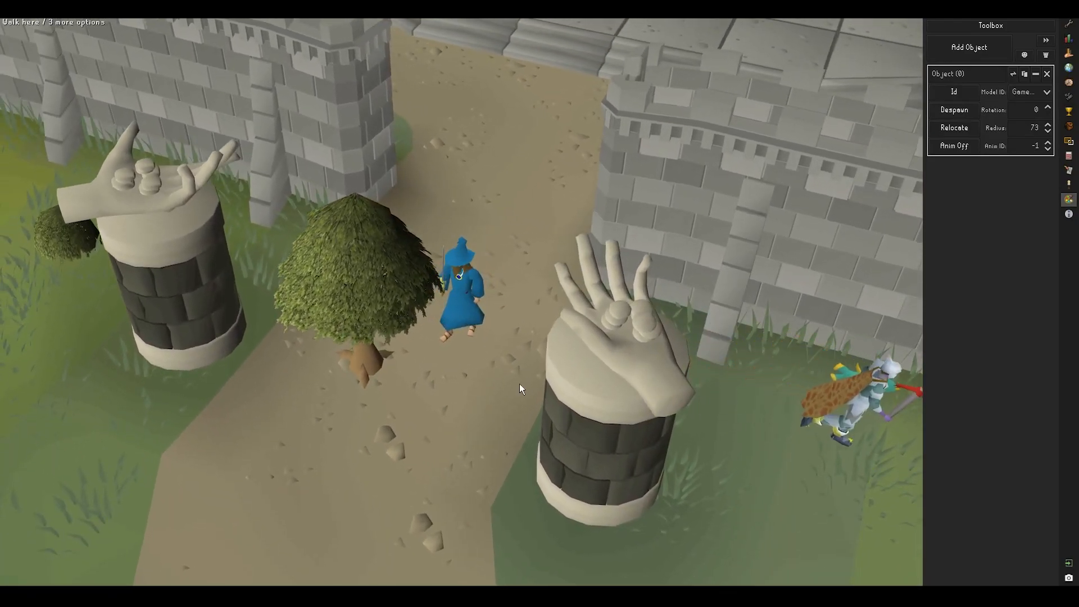
Store the player character's model and apply the Local Player model to the spawned object in place of the tree
right_click(464, 328)
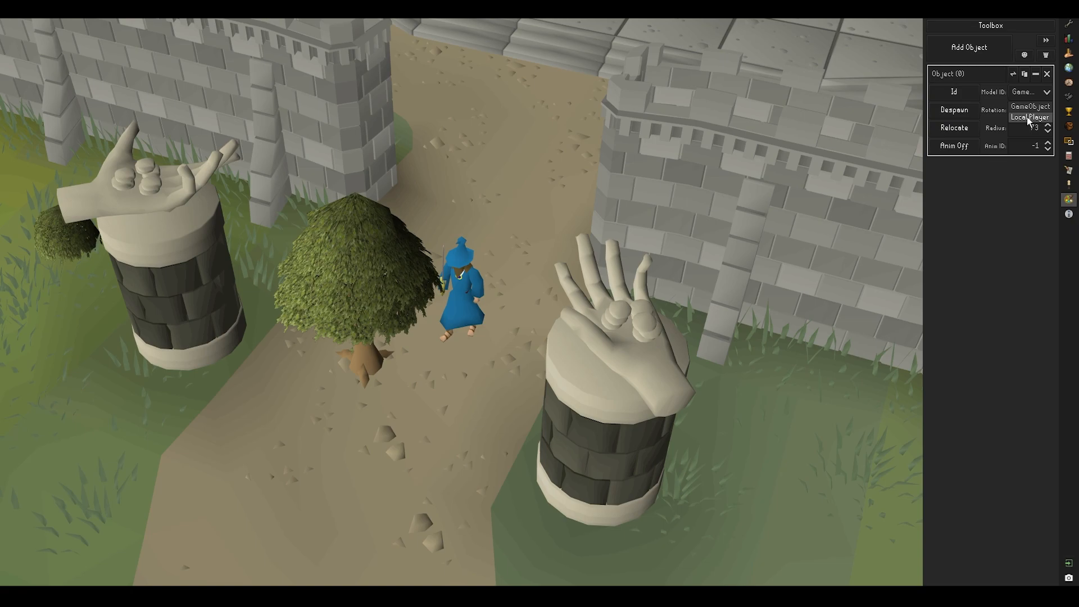
left_click(1027, 116)
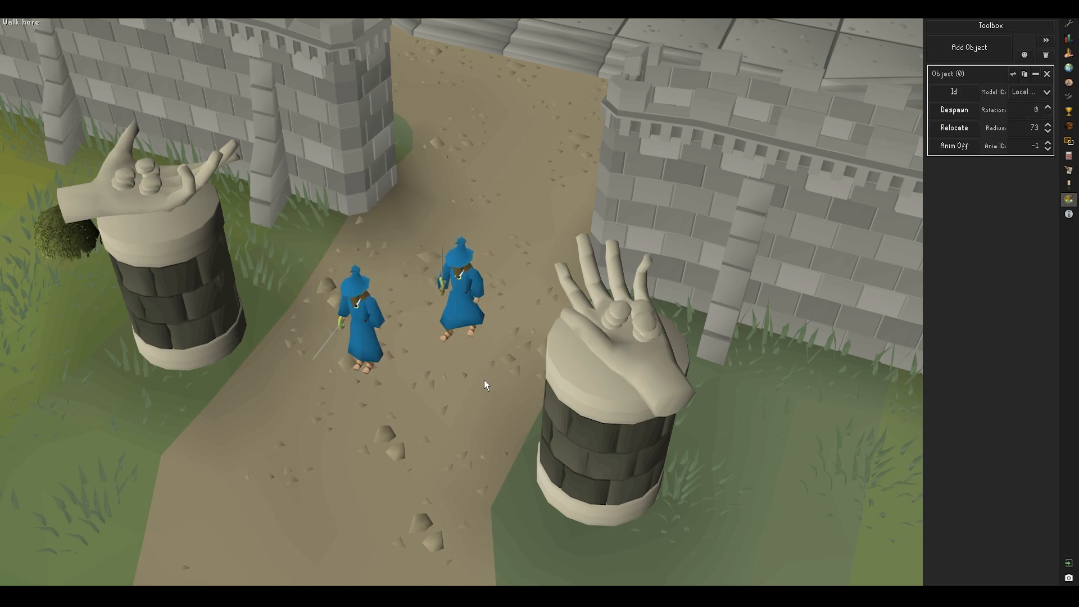
scroll(489, 371, "up", 3)
mouse_move(496, 359)
middle_mouse_down()
mouse_move(509, 351)
mouse_move(490, 363)
middle_mouse_up()
left_click(450, 411)
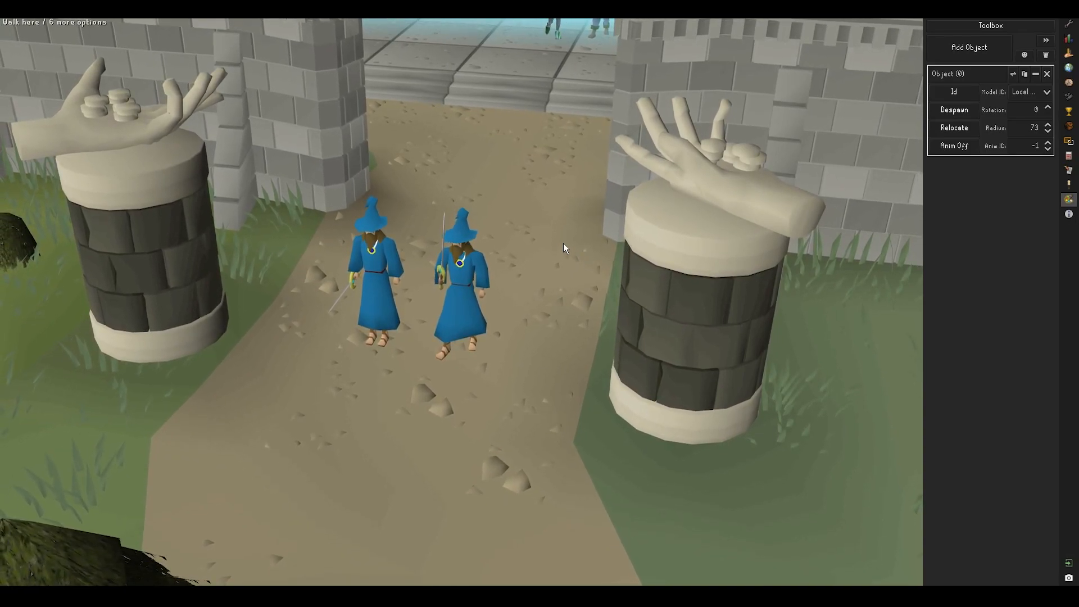
Bring up the Creator's Kit settings and toggle the scene overlays on around the player character
left_click(1070, 25)
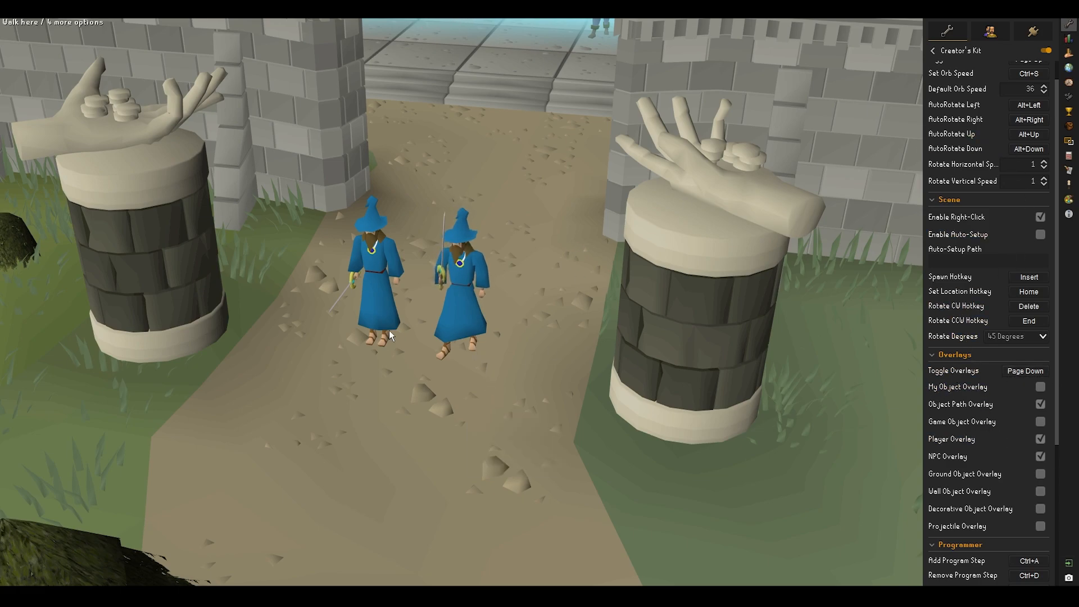
key("Page_Down")
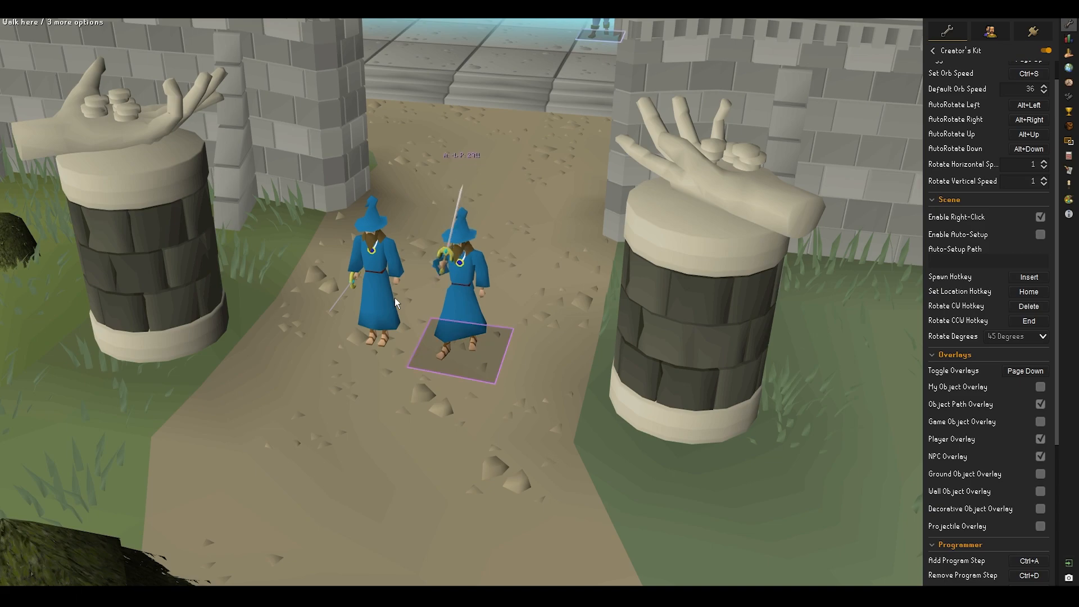
middle_click_drag(464, 264, 470, 313)
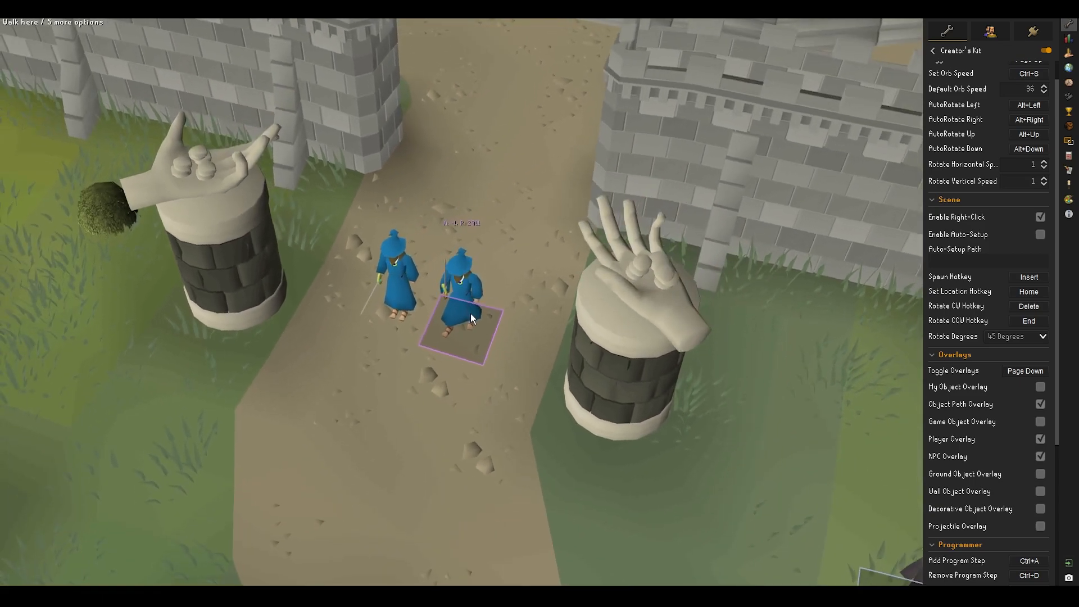
scroll(470, 313, "down", 5)
scroll(464, 352, "up", 5)
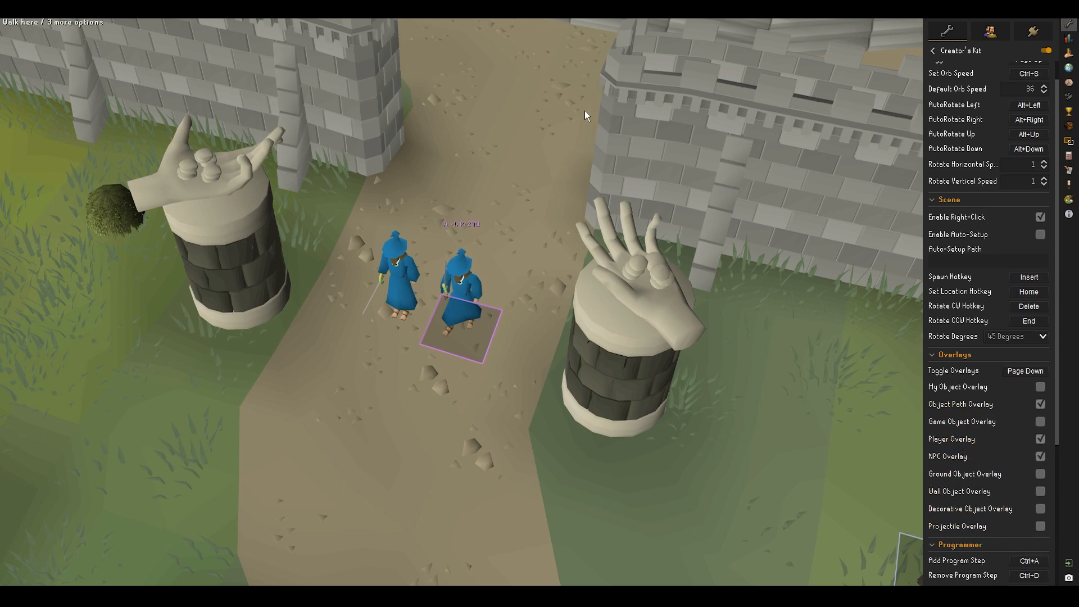
Walk the character through the gate and back to the spawned copy, examining the animation IDs in the player overlay
scroll(581, 112, "down", 4)
left_click(578, 81)
middle_click_drag(564, 125, 490, 128)
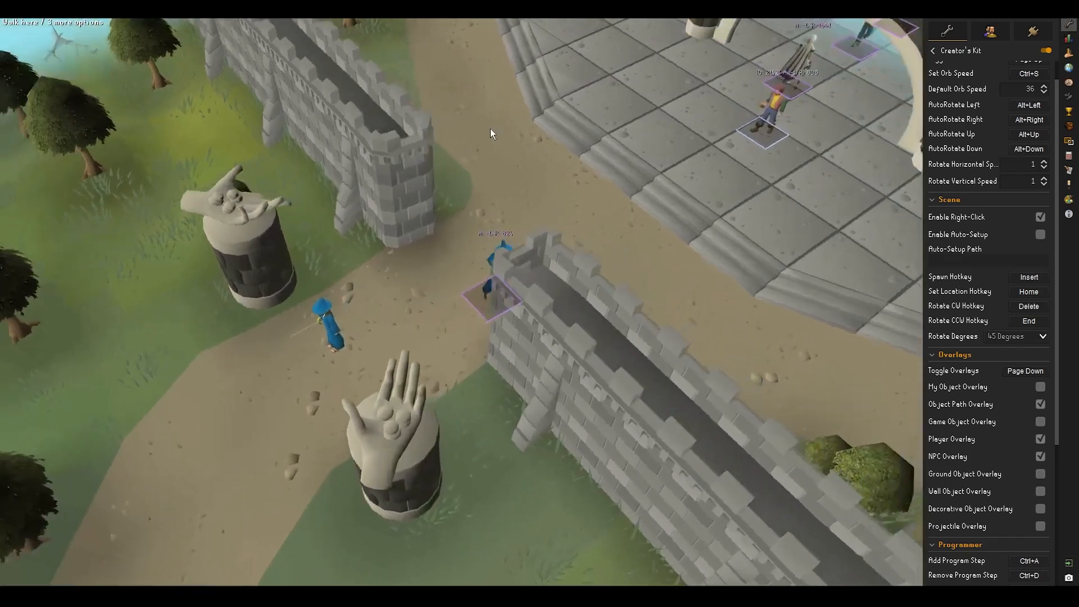
left_click(723, 201)
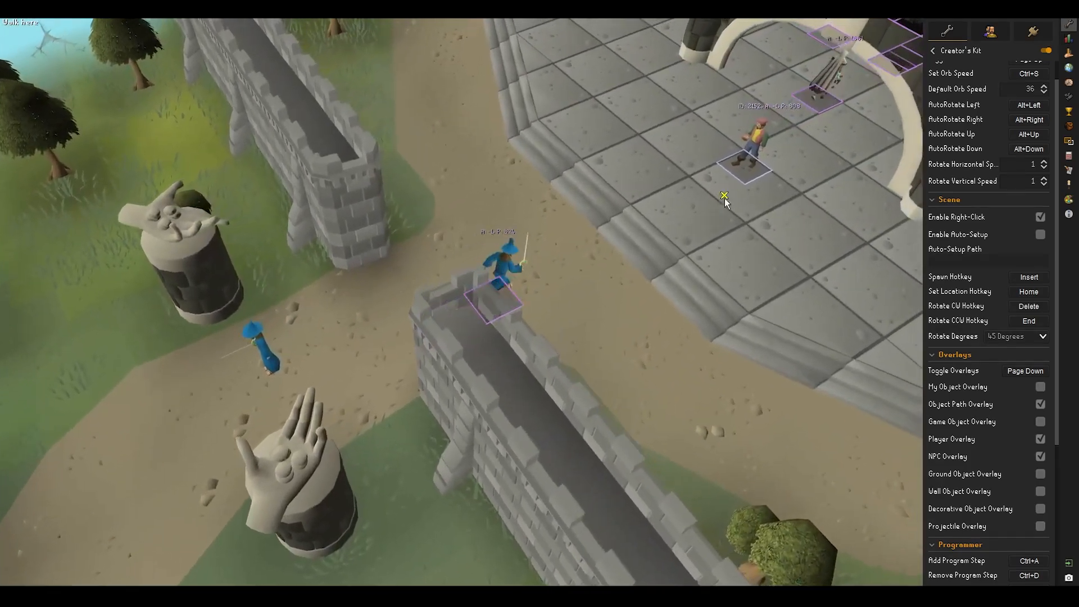
scroll(783, 189, "down", 3)
middle_click_drag(772, 197, 429, 276)
left_click(168, 437)
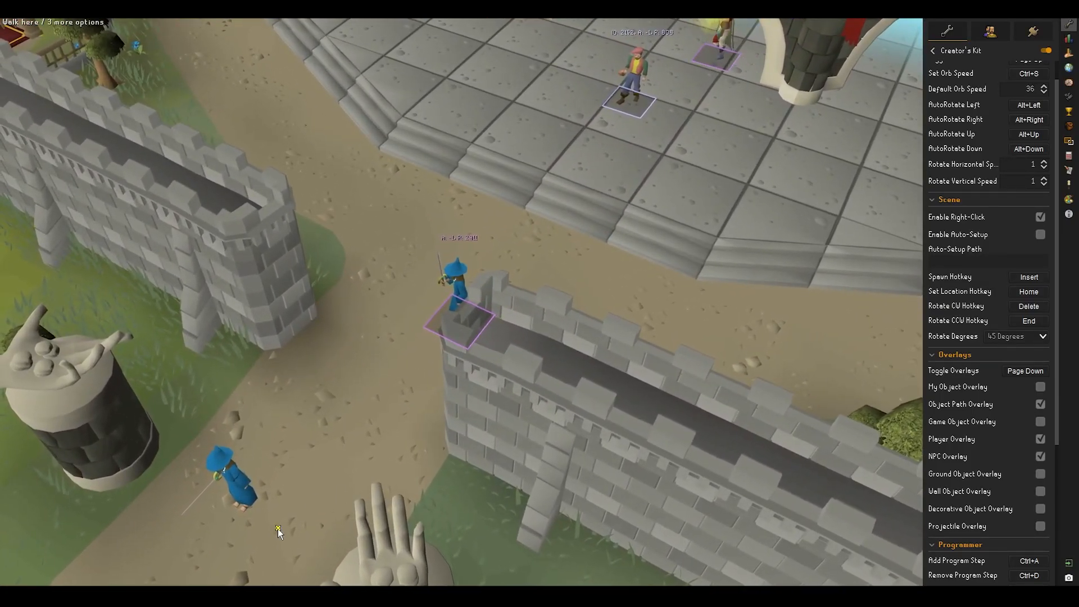
middle_click_drag(281, 528, 476, 397)
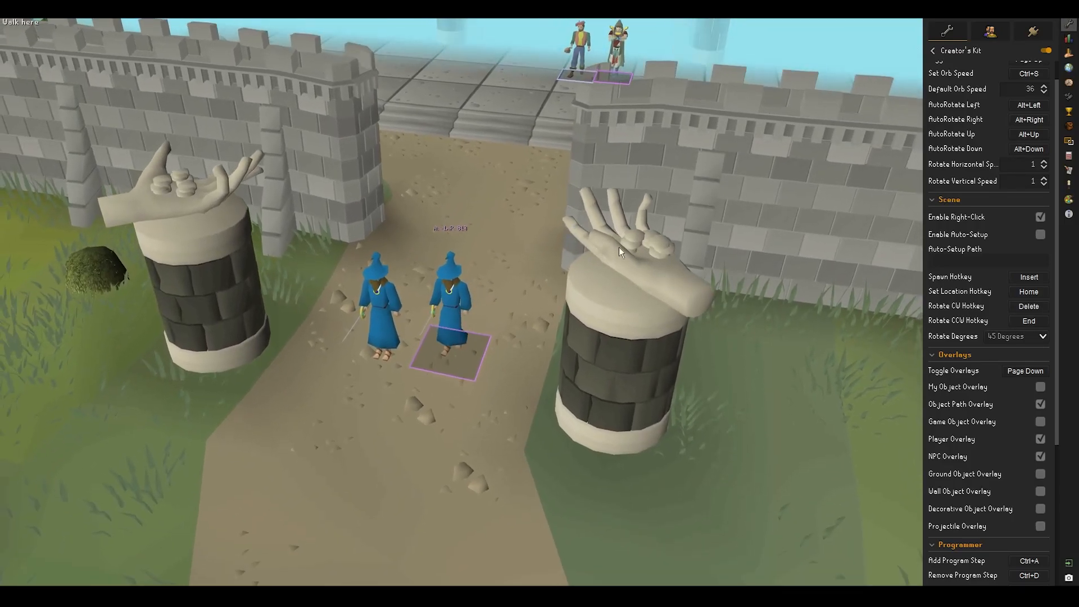
scroll(510, 274, "up", 4)
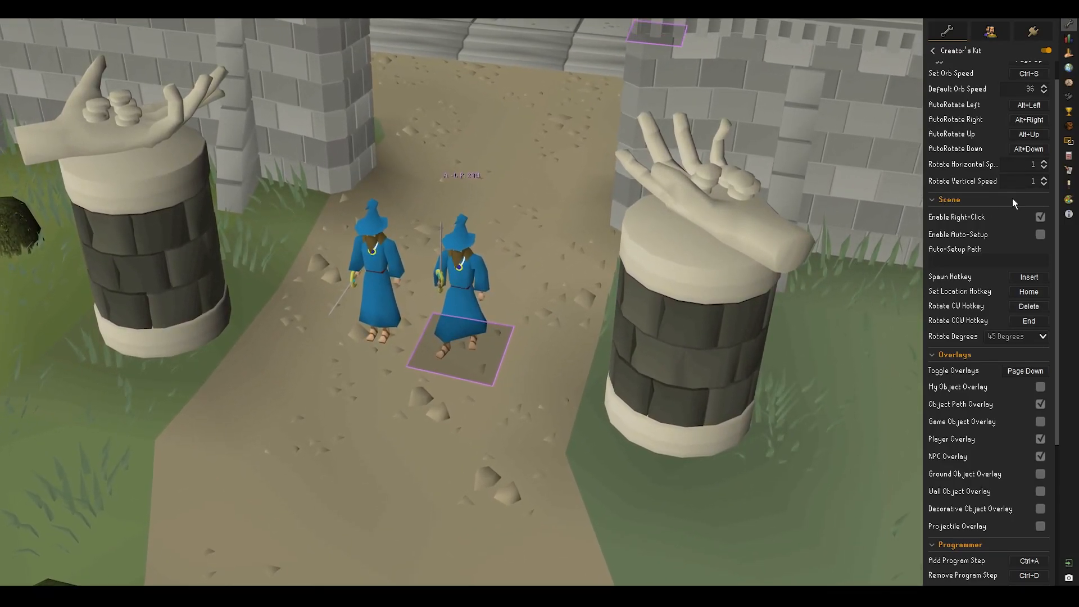
Remove the character's weapon in the outfit settings and set the spawned object's animation ID to 808
left_click(1069, 201)
left_click(1070, 187)
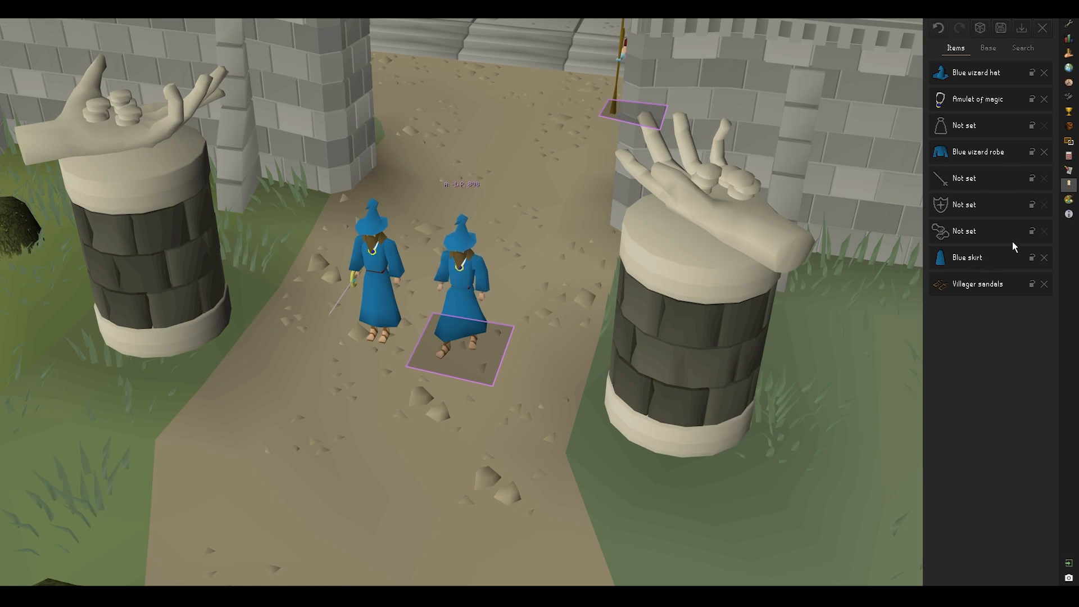
left_click(1071, 201)
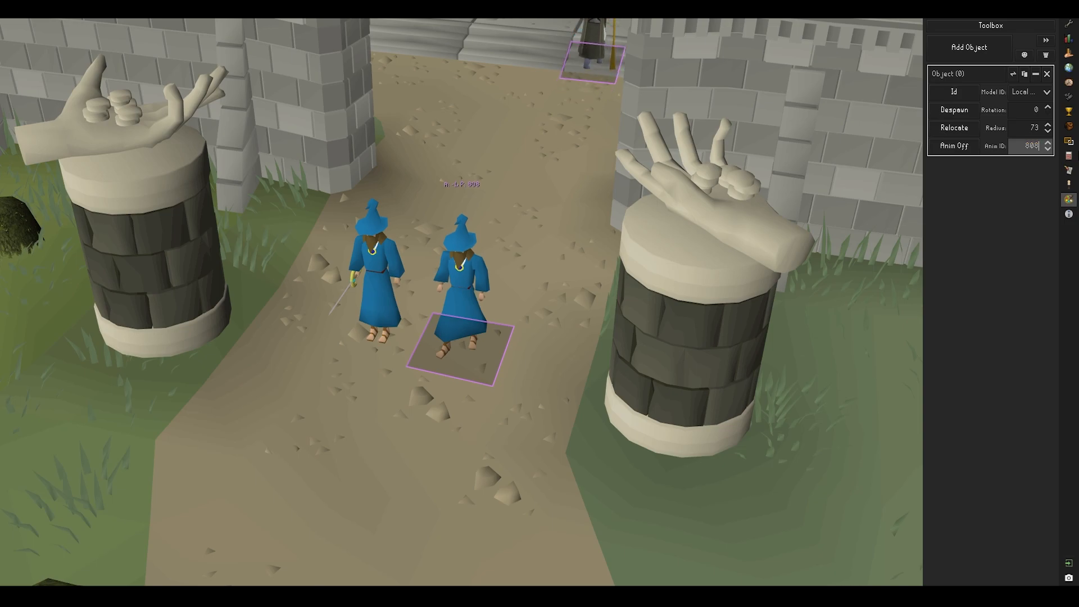
middle_click_drag(527, 383, 584, 376)
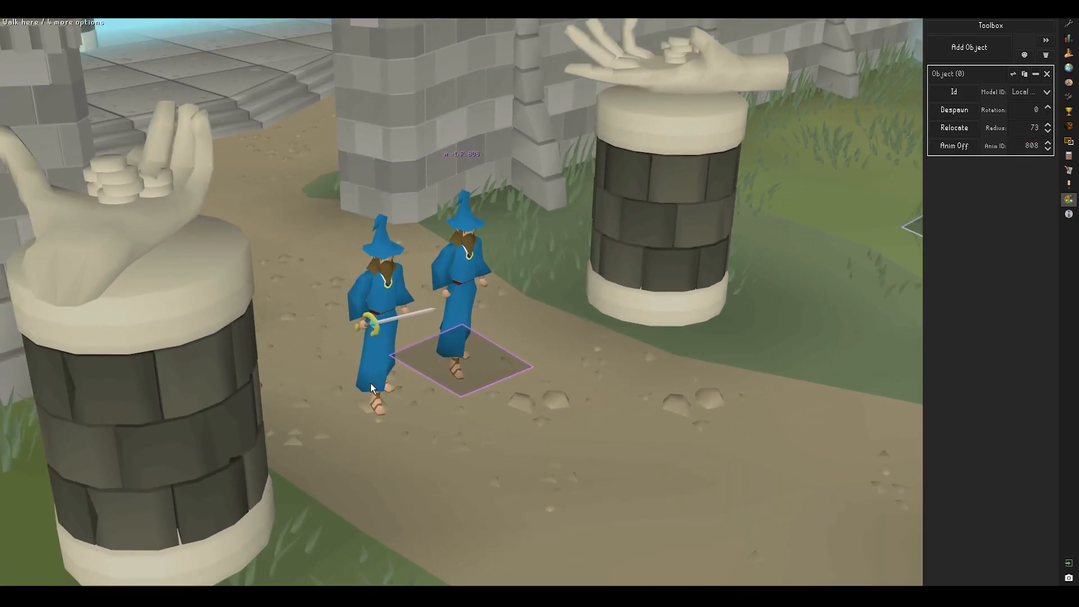
scroll(437, 410, "up", 2)
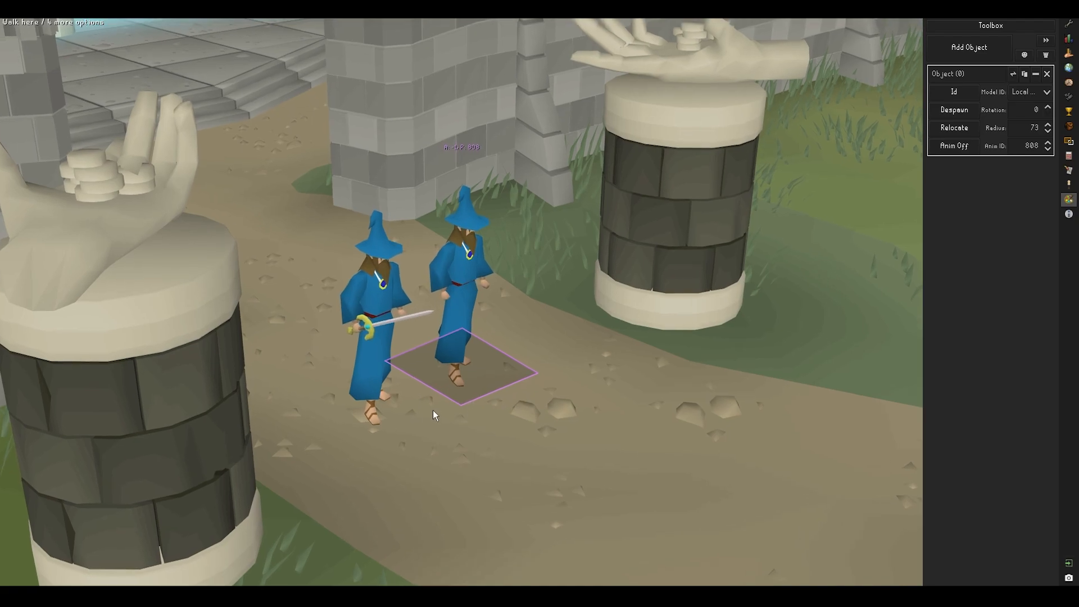
scroll(562, 382, "up", 1)
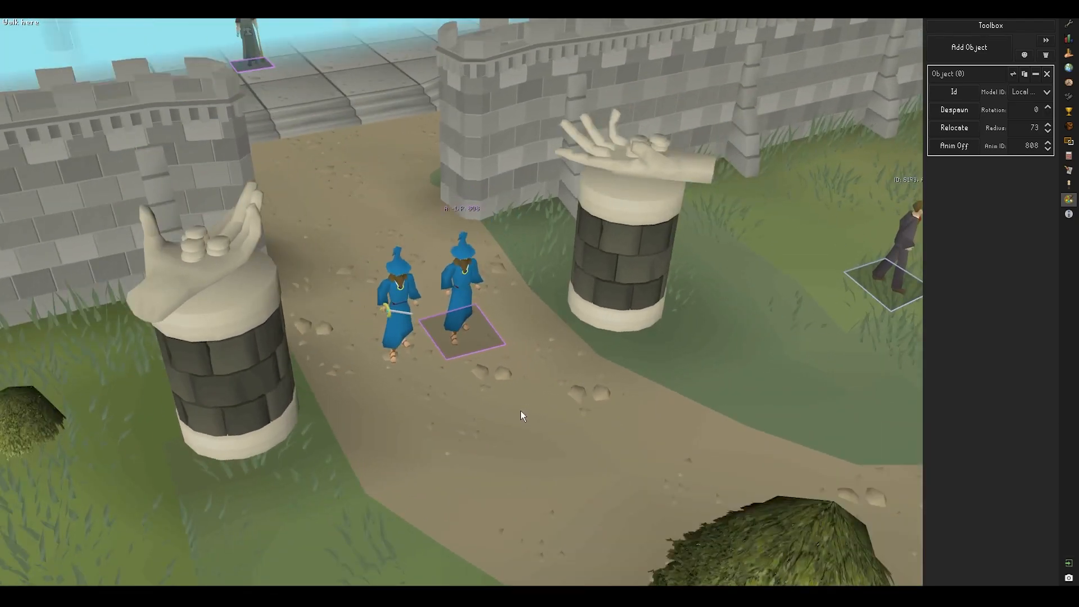
scroll(520, 410, "up", 5)
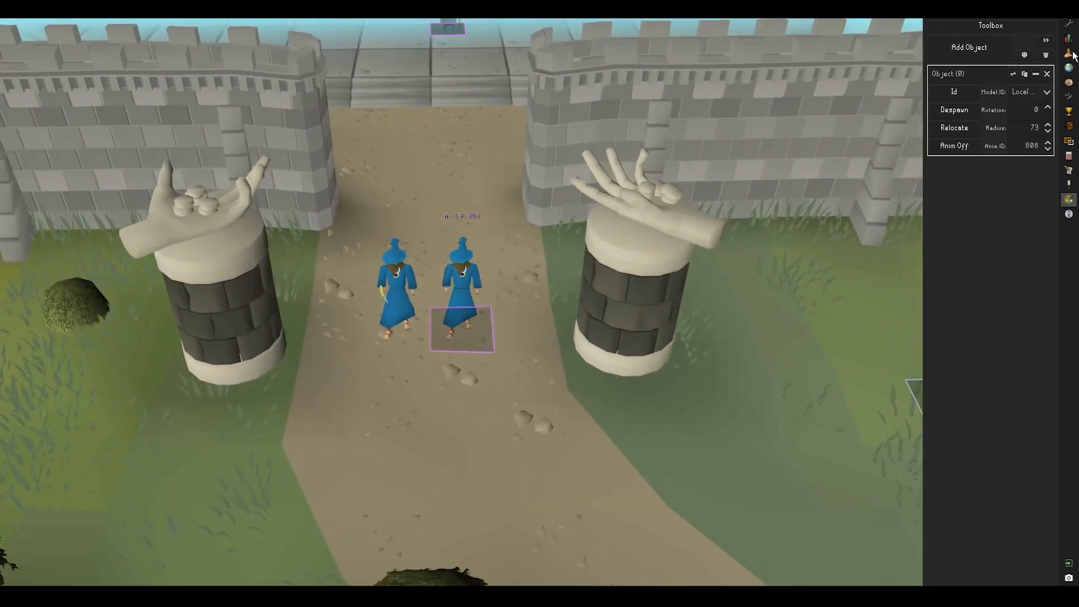
Return to the overlay settings and walk the character over to the NPC on the grass to examine its overlay
left_click(1071, 26)
scroll(506, 375, "down", 4)
left_click(529, 395)
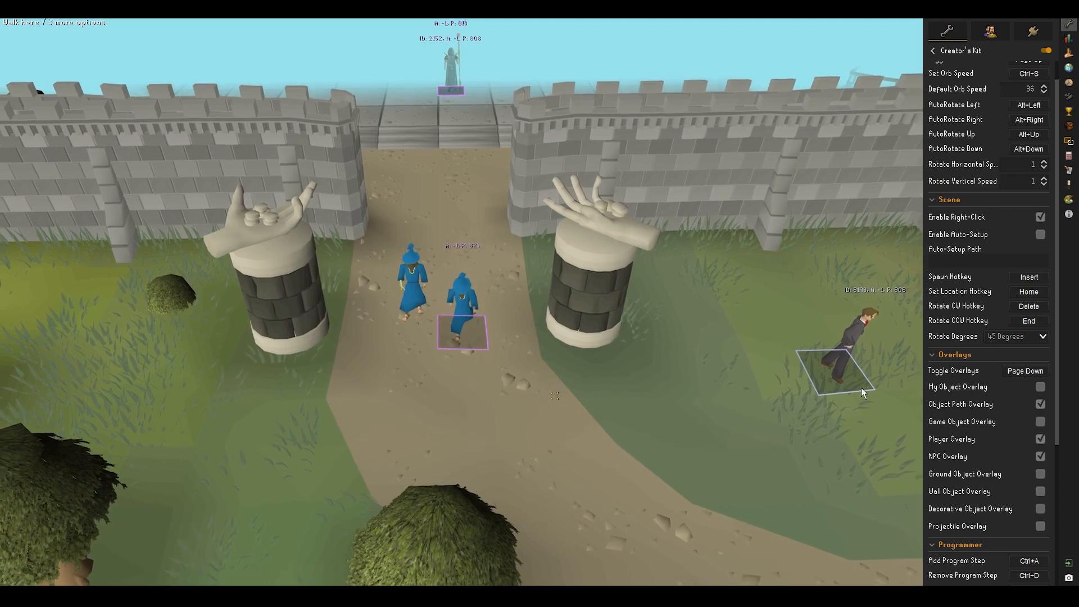
left_click(740, 338)
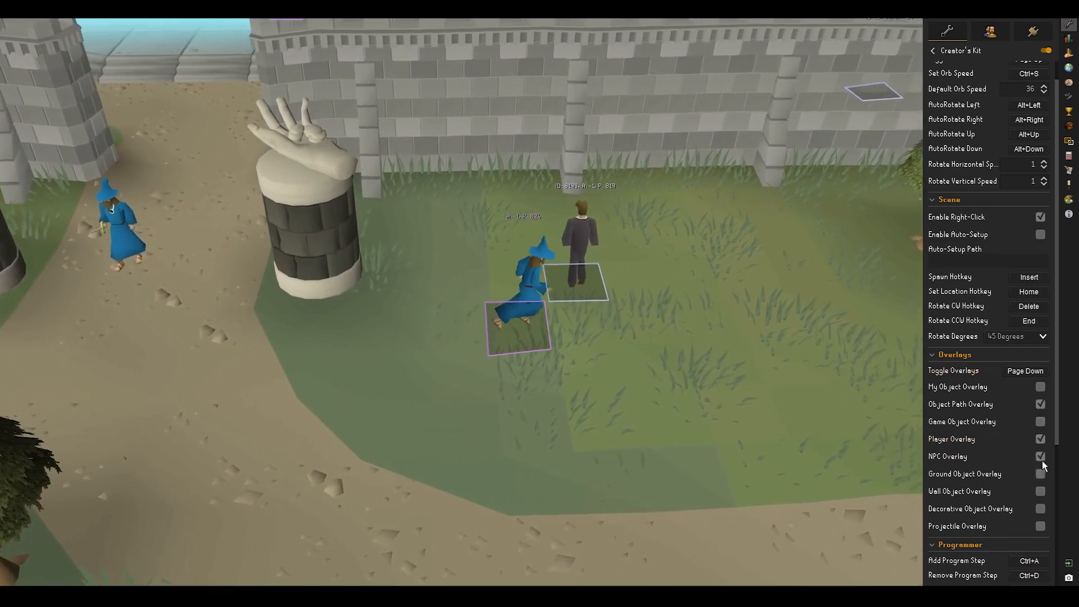
left_click(1041, 456)
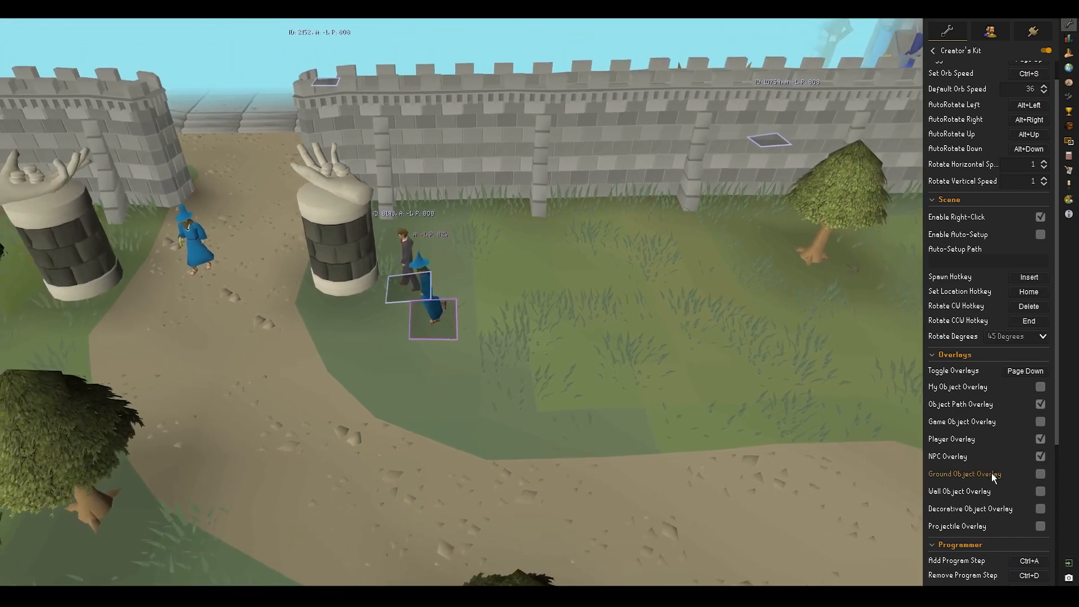
Switch the Ground Object Overlay on to examine the ground object IDs around the path, and switch it off again
left_click(1040, 474)
scroll(534, 396, "up", 5)
middle_click_drag(568, 416, 270, 315)
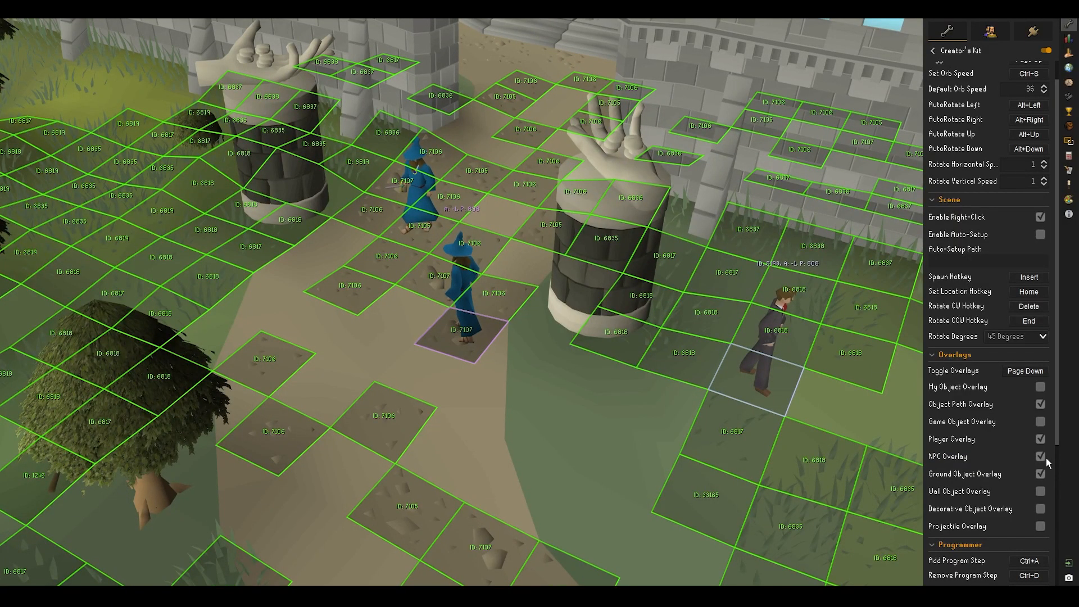
left_click(1041, 456)
left_click(1040, 473)
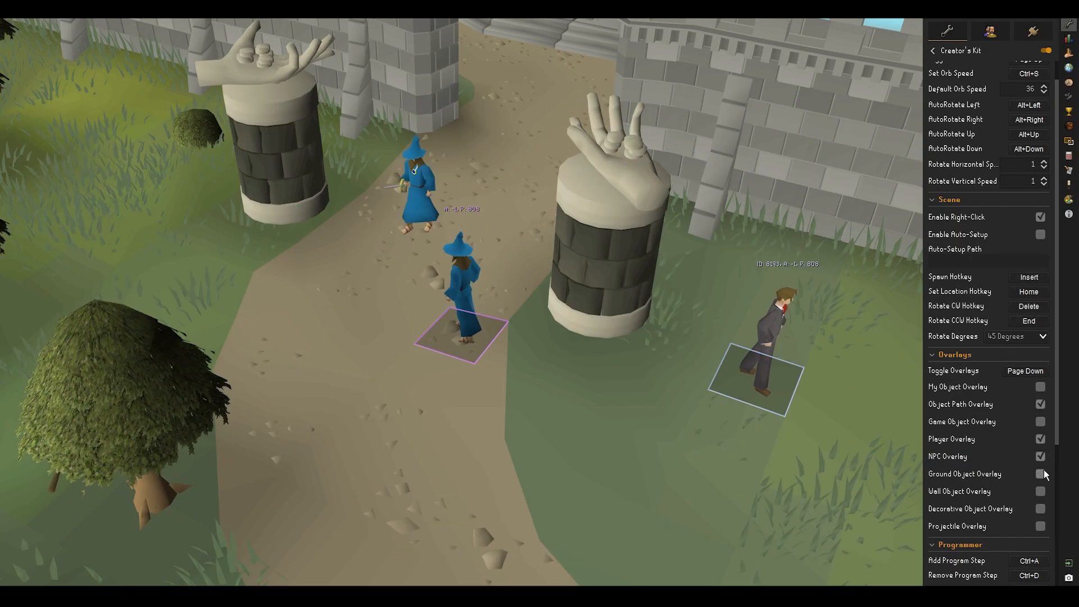
Switch the Game Object Overlay on to examine the IDs of the trees and statues, and switch it off again
left_click(1040, 422)
scroll(569, 410, "down", 2)
middle_click_drag(568, 410, 450, 344)
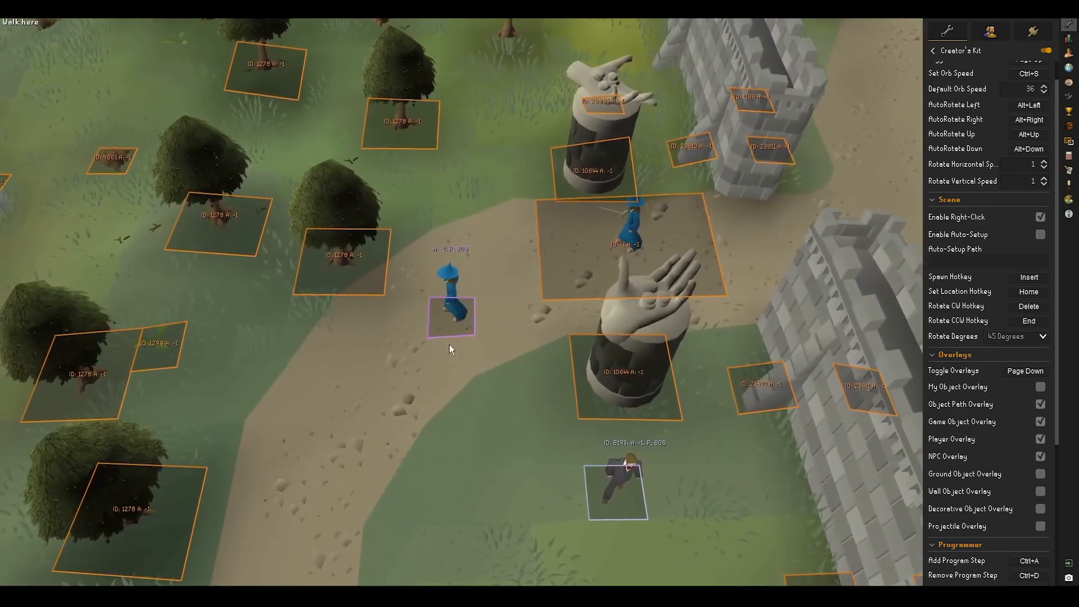
left_click(450, 344)
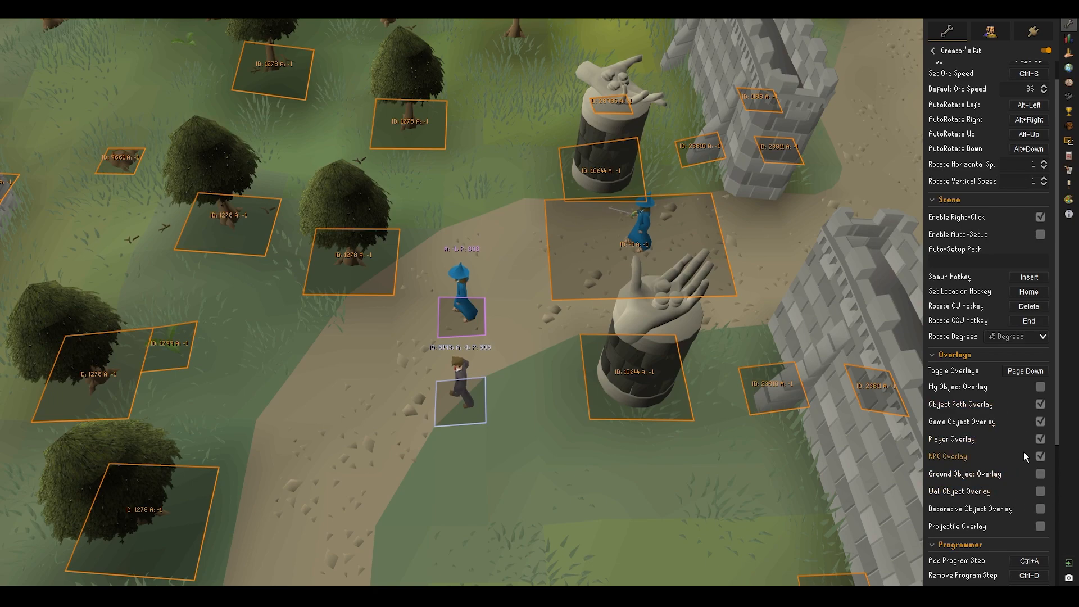
left_click(1040, 421)
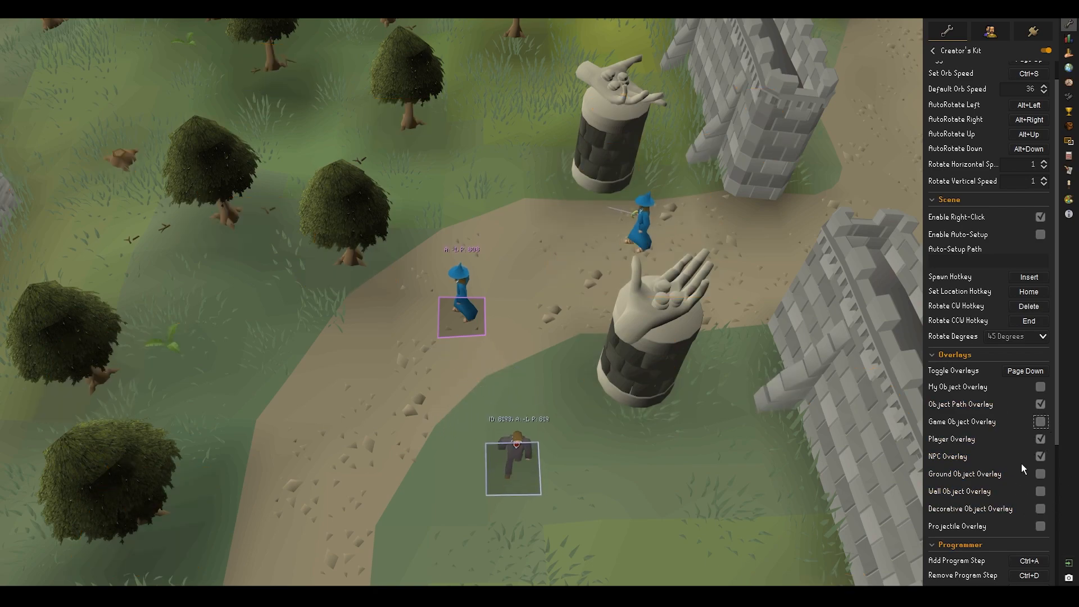
Switch the Wall Object Overlay on to examine the IDs along the castle walls, and switch it off again
left_click(1040, 493)
middle_click_drag(599, 288, 518, 297)
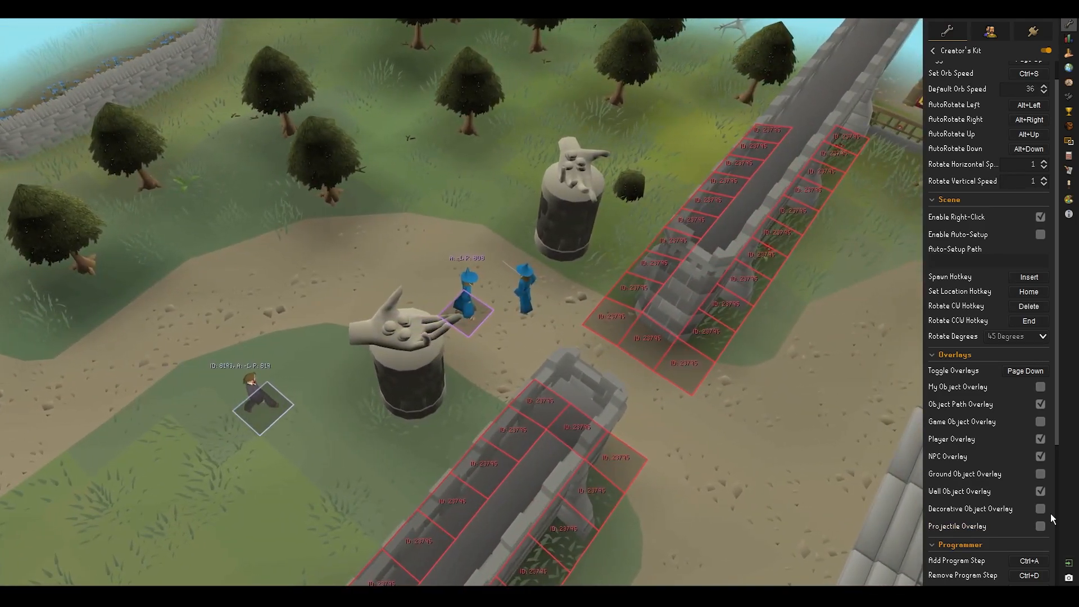
left_click(1041, 492)
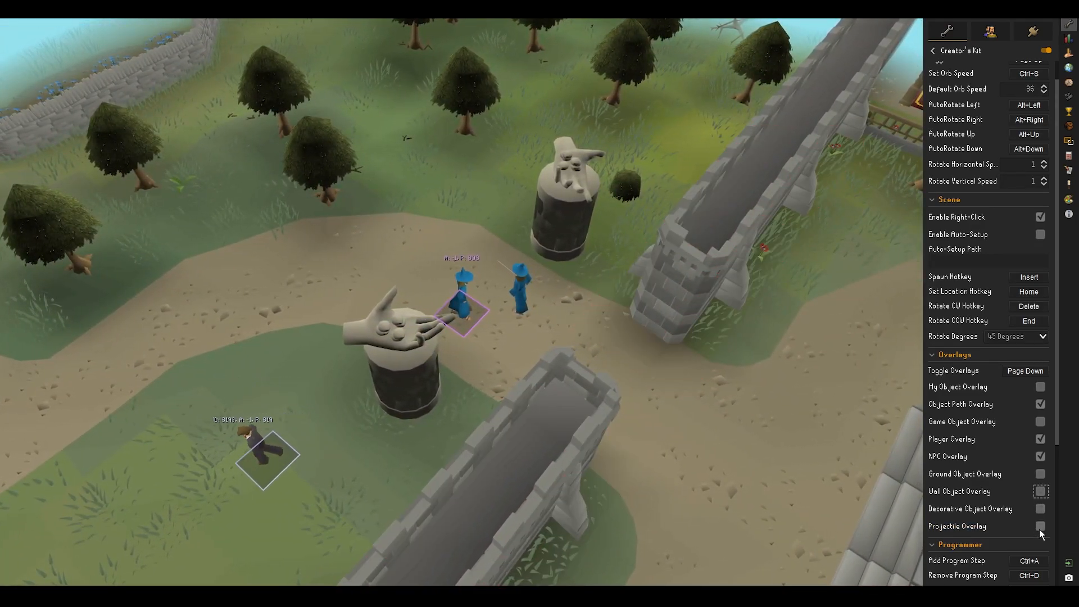
middle_click_drag(335, 336, 467, 258)
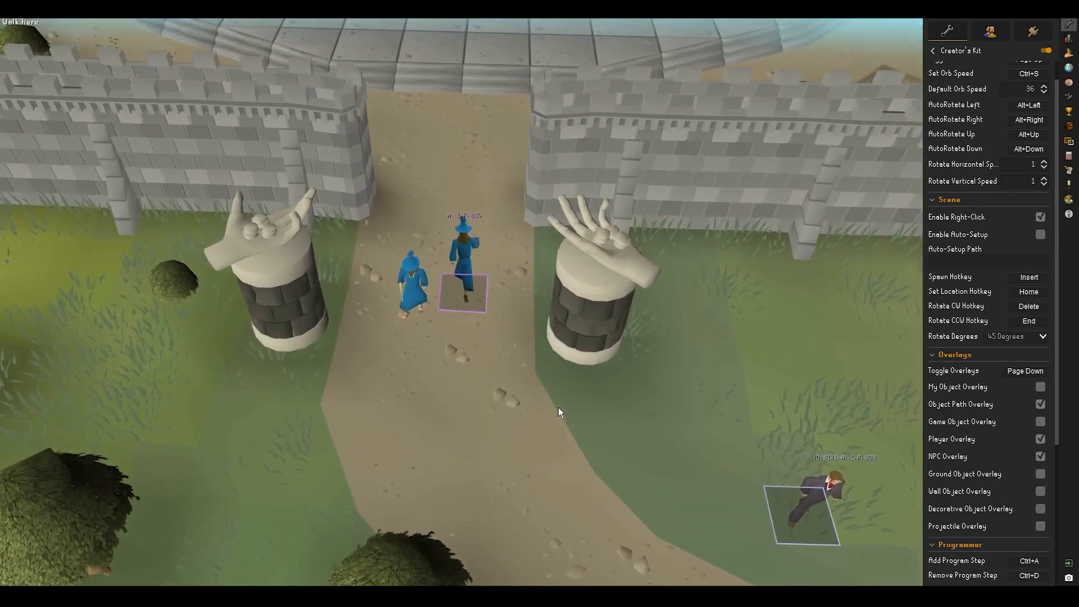
Zoom in on the character between the hand statues to examine its player overlay
scroll(554, 402, "up", 4)
middle_click_drag(559, 407, 505, 349)
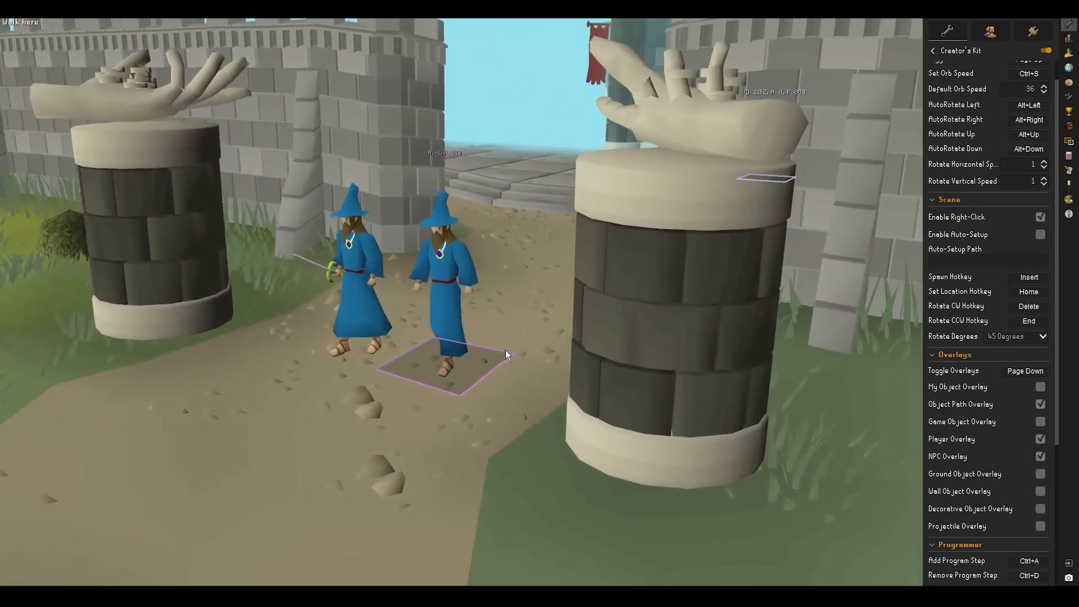
scroll(475, 376, "up", 3)
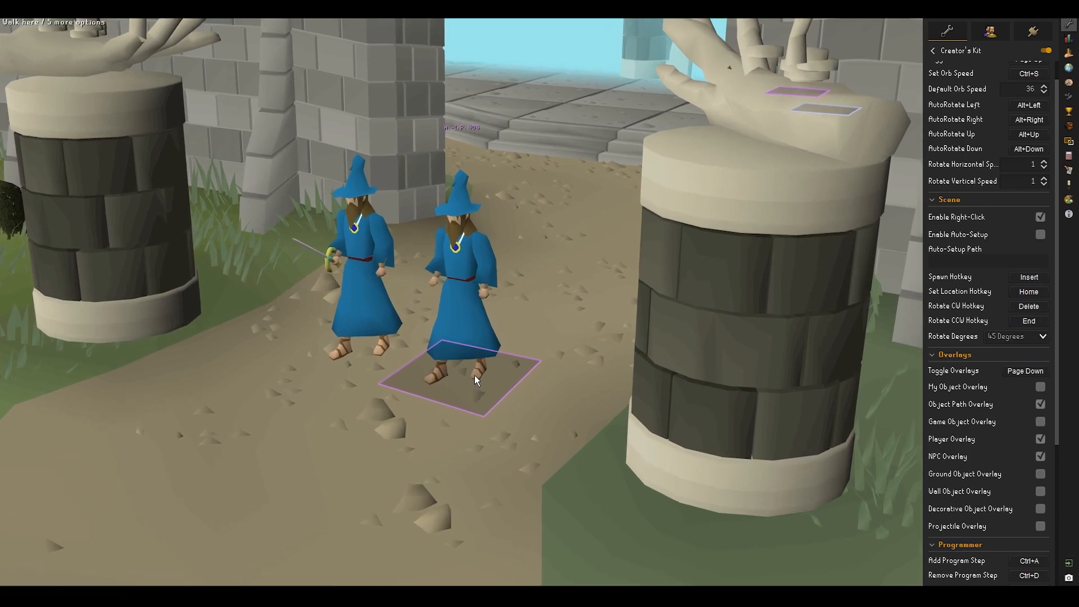
scroll(474, 375, "down", 3)
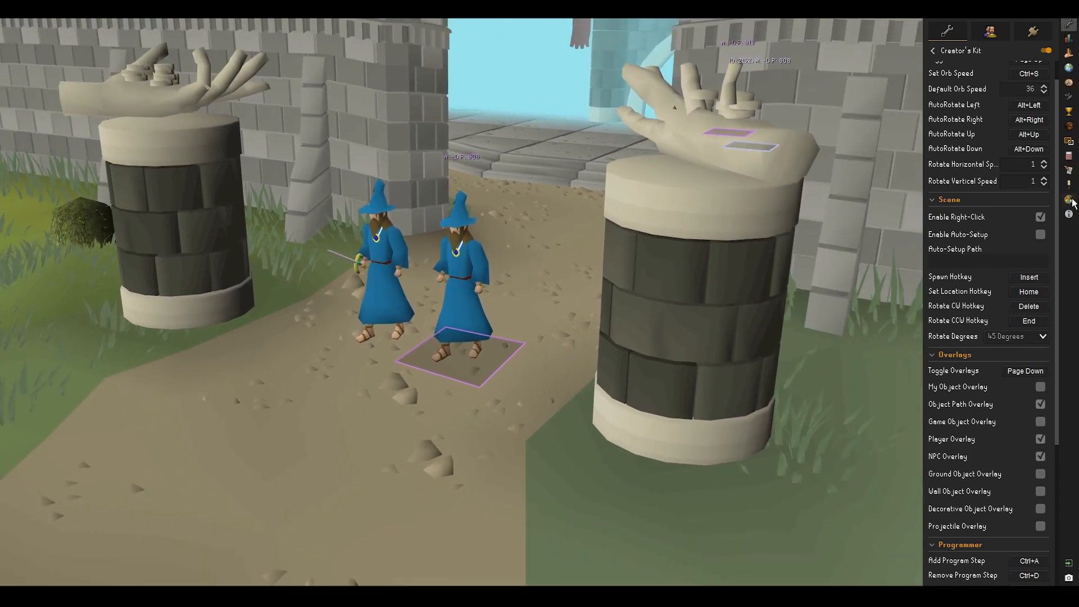
Bring up the object toolbox, walk the character through the gate, and store the model of another player from the crowd on the plaza
left_click(1069, 201)
scroll(434, 347, "down", 5)
middle_click_drag(433, 347, 444, 368)
left_click(458, 198)
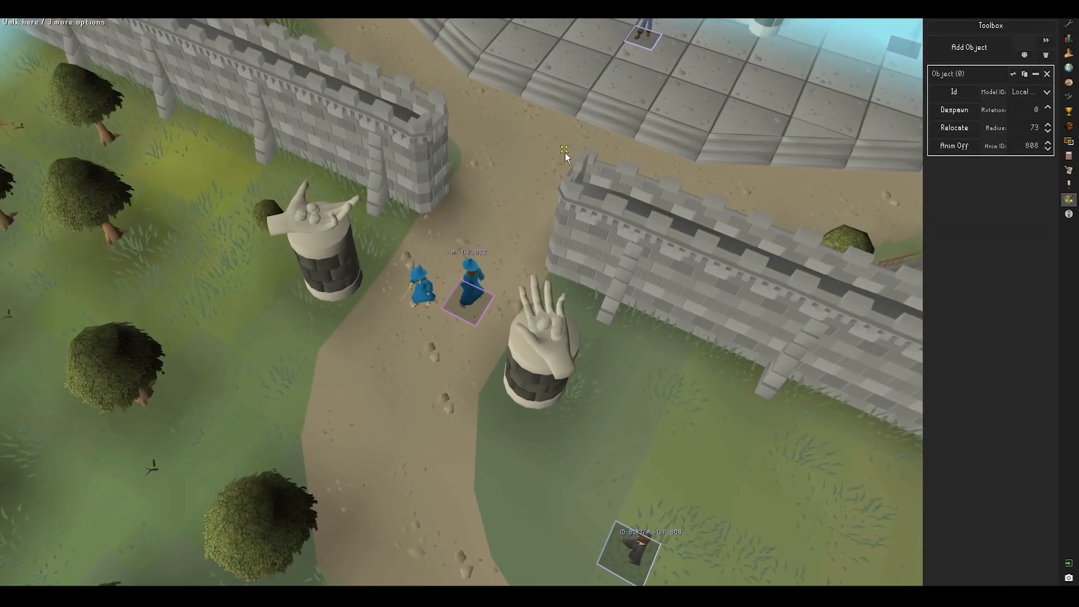
left_click(566, 143)
key("Right")
right_click(660, 187)
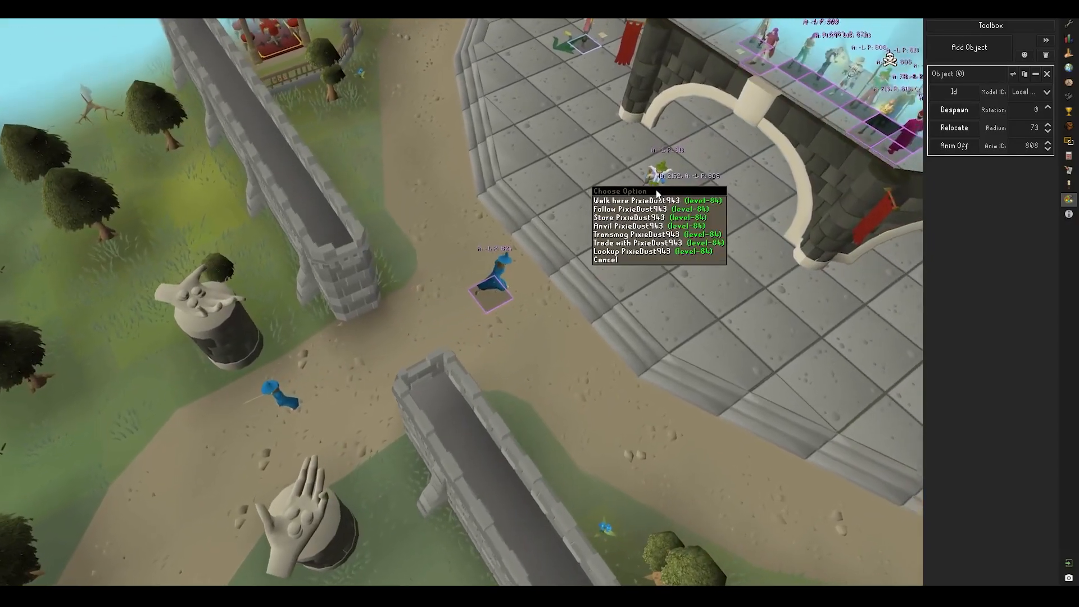
left_click(616, 226)
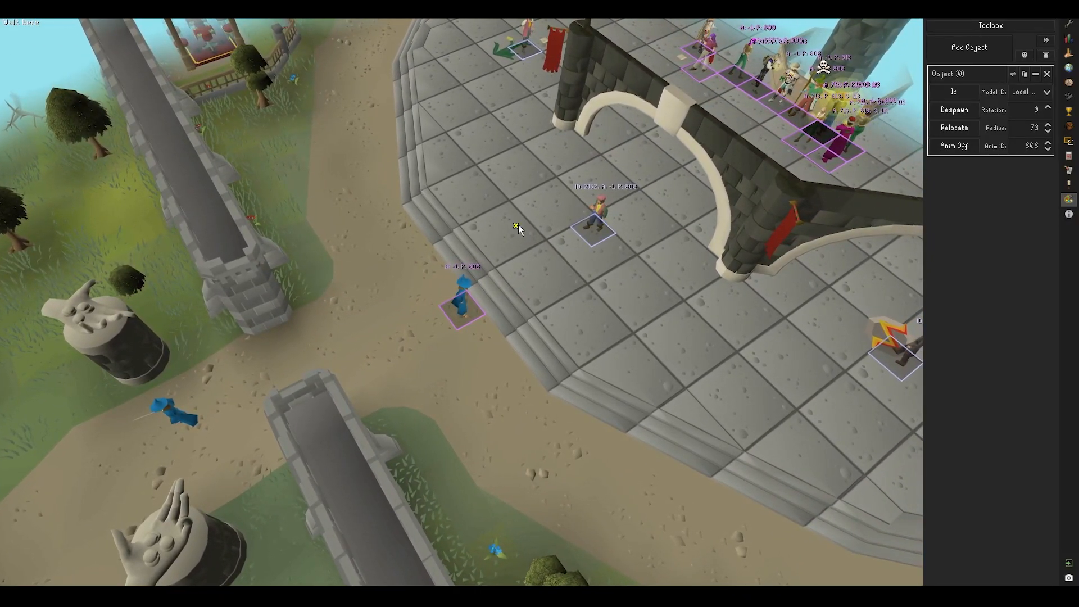
right_click(692, 73)
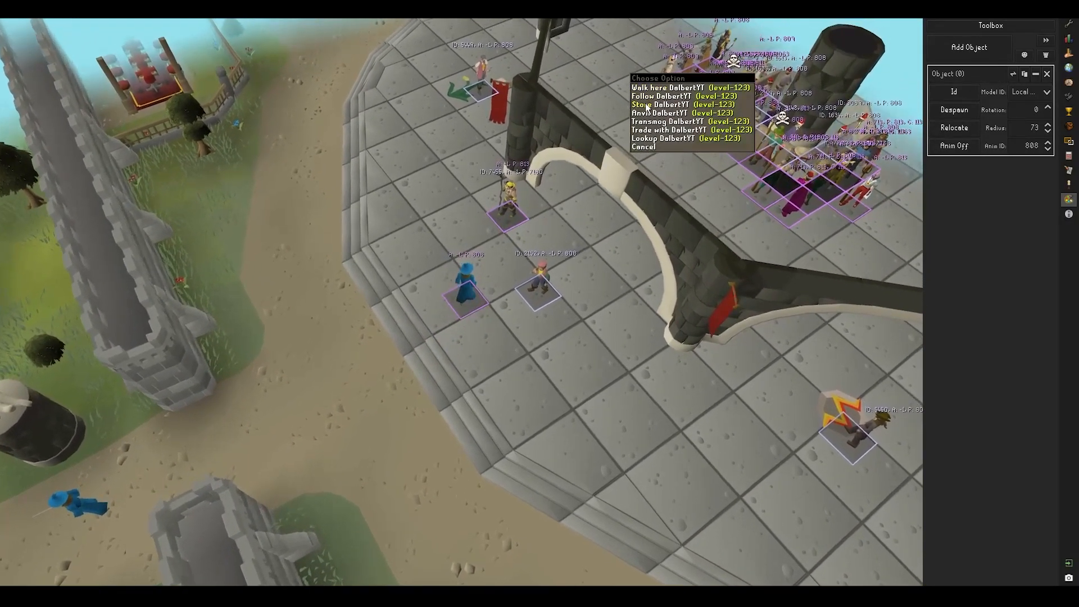
left_click(646, 106)
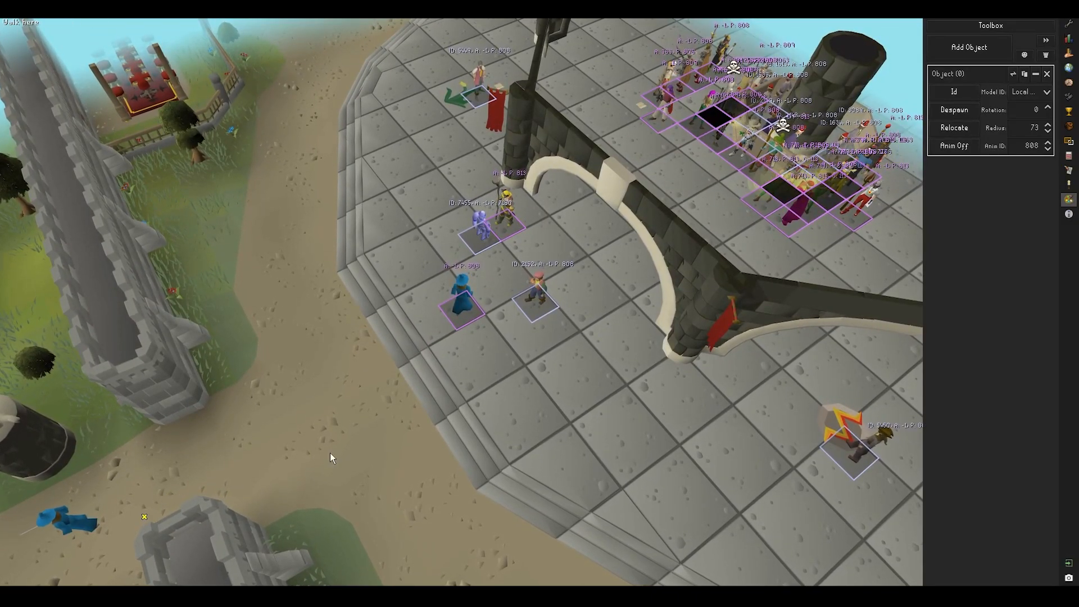
Apply the stored player model to Object (0) and check it beside the character
left_click(1017, 96)
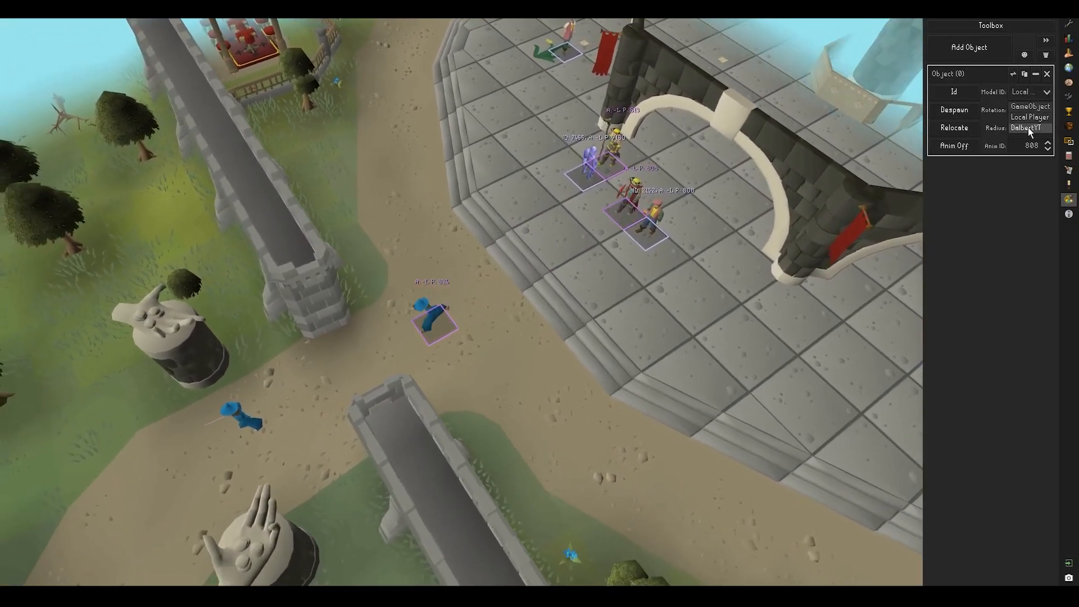
left_click(1029, 130)
middle_click_drag(367, 385, 588, 322)
scroll(513, 386, "up", 4)
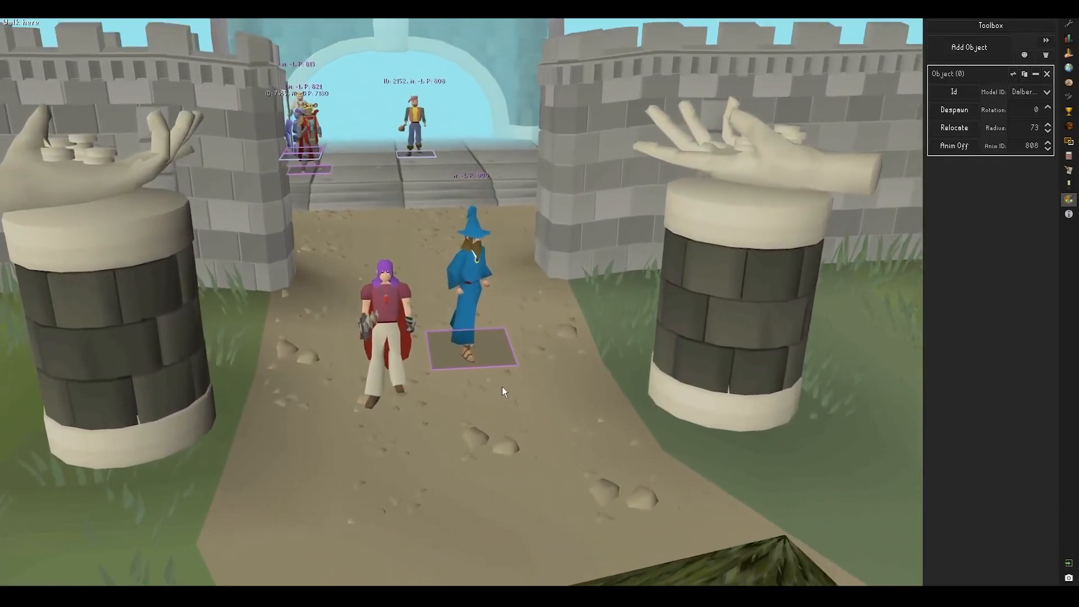
middle_click_drag(635, 396, 450, 359)
scroll(451, 395, "up", 3)
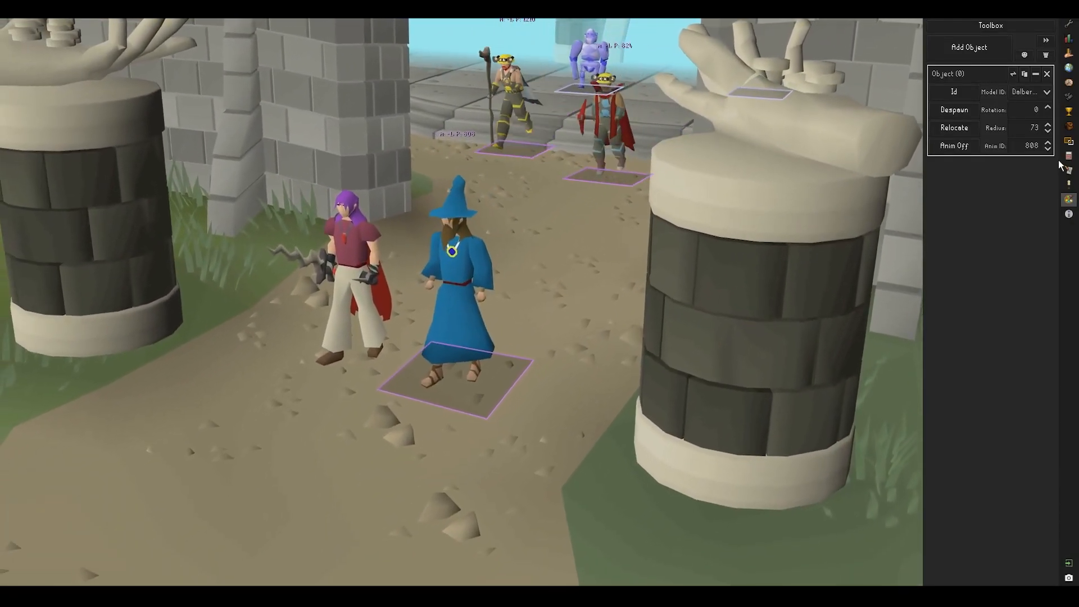
Step through the animation IDs of Object (0) one at a time up to 819
left_click(1032, 147)
key("Up")
key("Up")
key("Up")
key("Up")
key("Up")
key("Up")
key("Up")
key("Up")
key("Up")
key("Up")
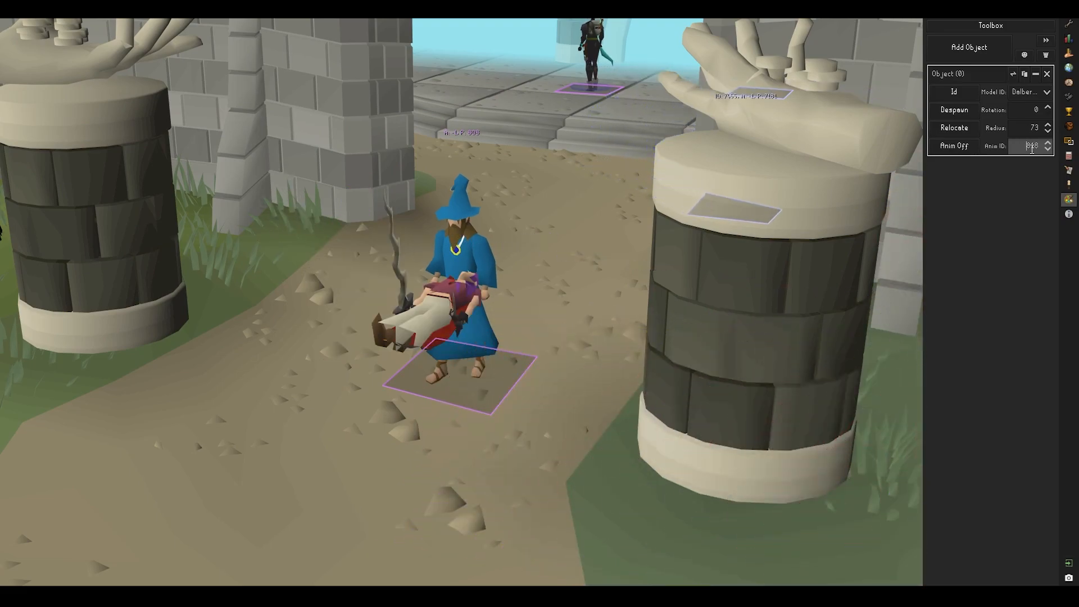
key("Up")
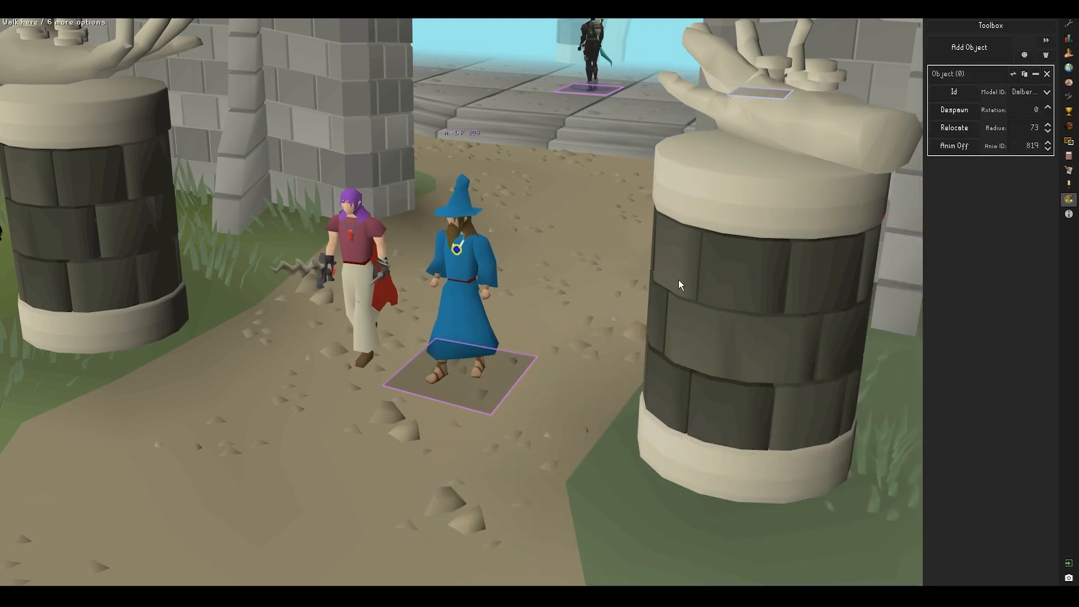
Show the game interface and have the character perform an emote to read its animation ID
key("shift+s")
left_click(892, 576)
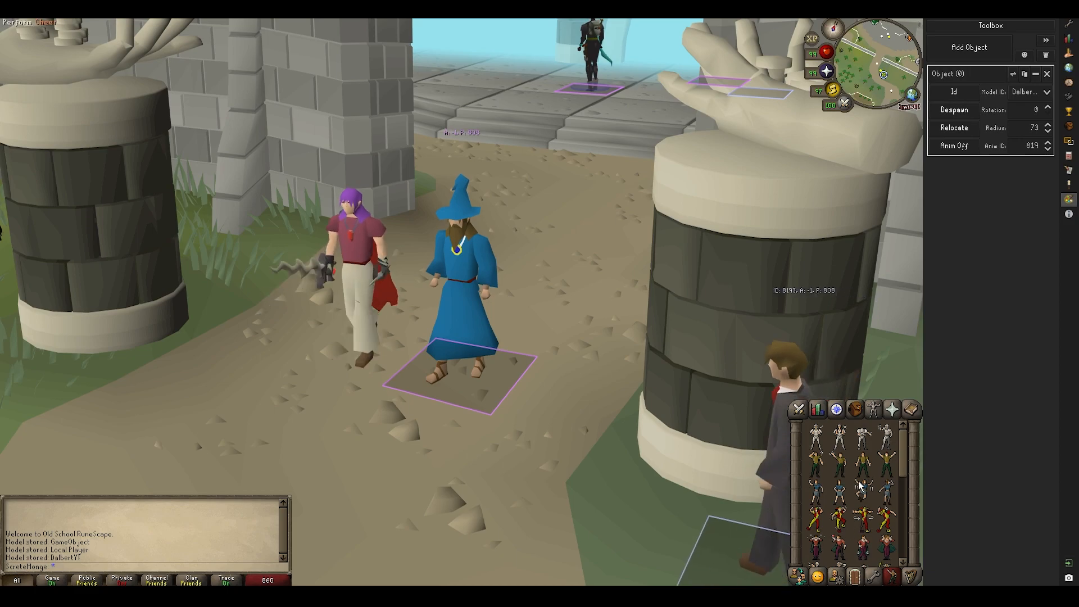
left_click(823, 523)
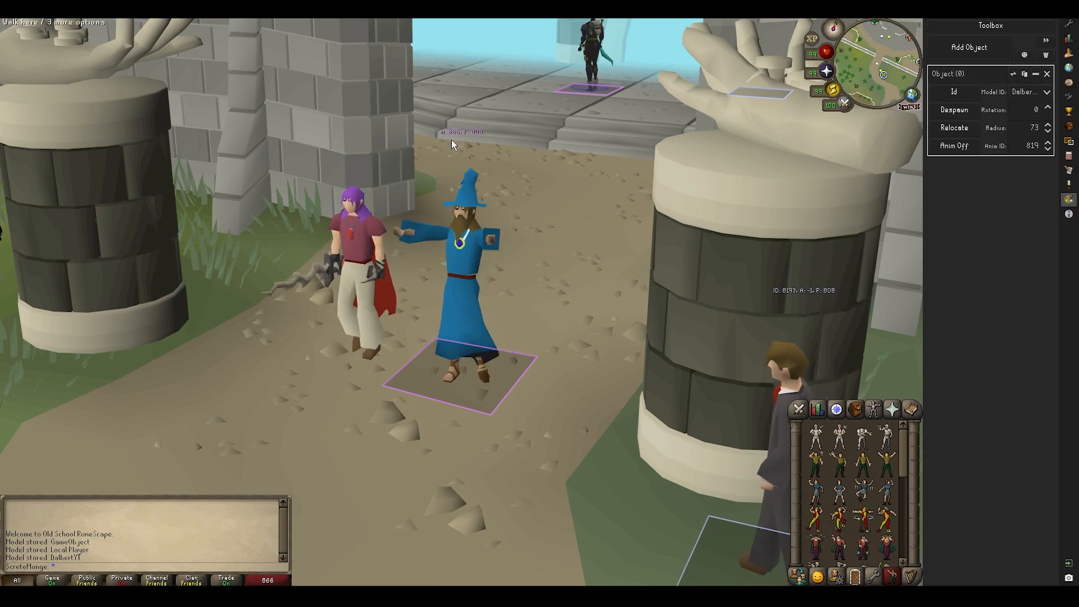
Set the animation ID of Object (0) to 866 and check the result on the model
left_click_drag(1025, 146, 1059, 156)
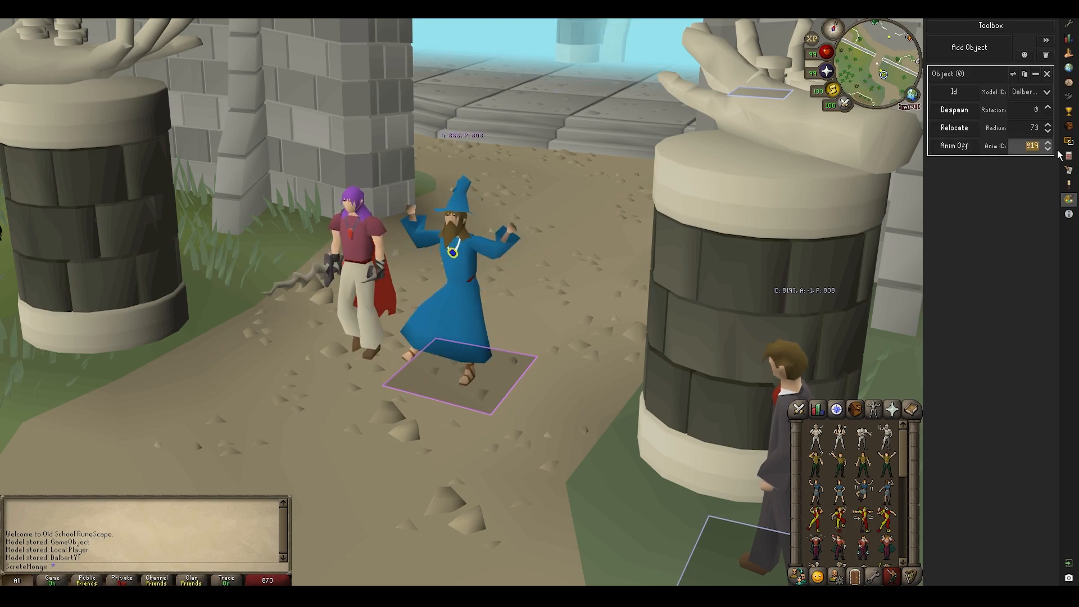
type("866")
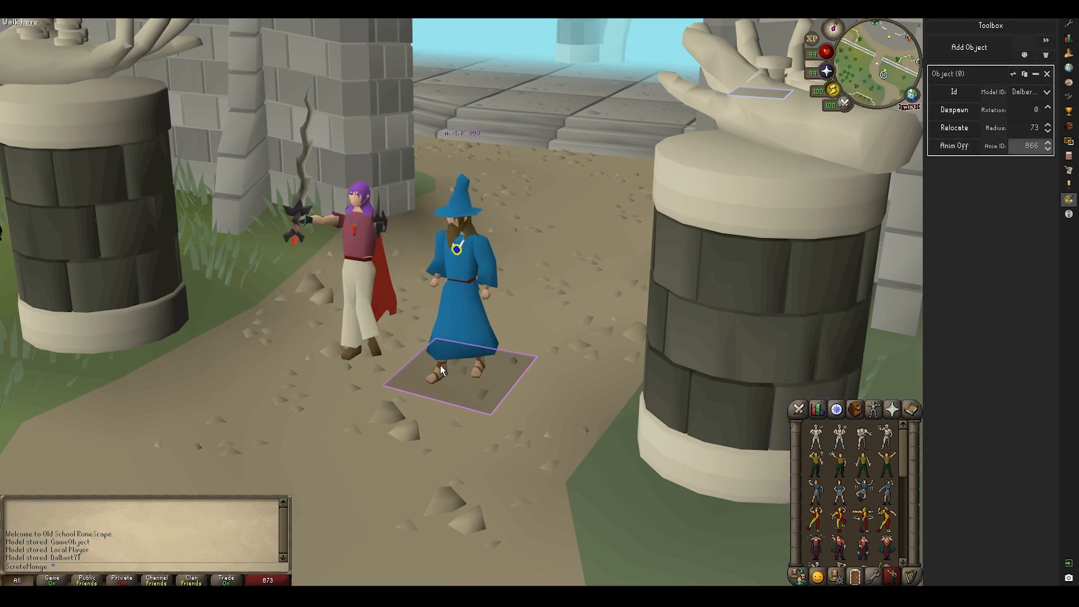
middle_click_drag(286, 375, 382, 382)
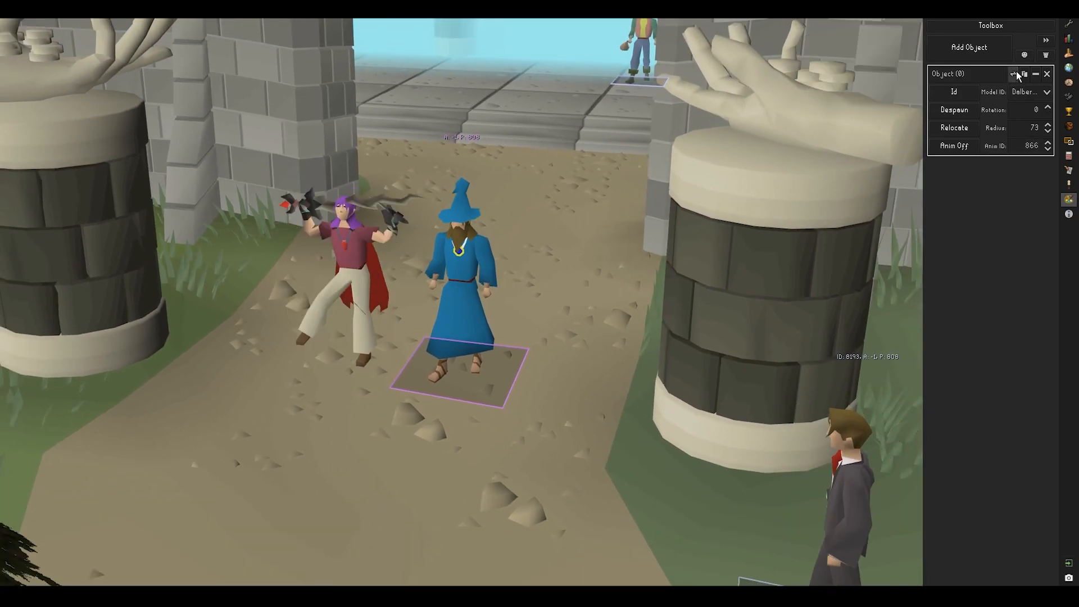
Rename Object (0) as Human and set its radius to 60
left_click_drag(991, 75, 908, 76)
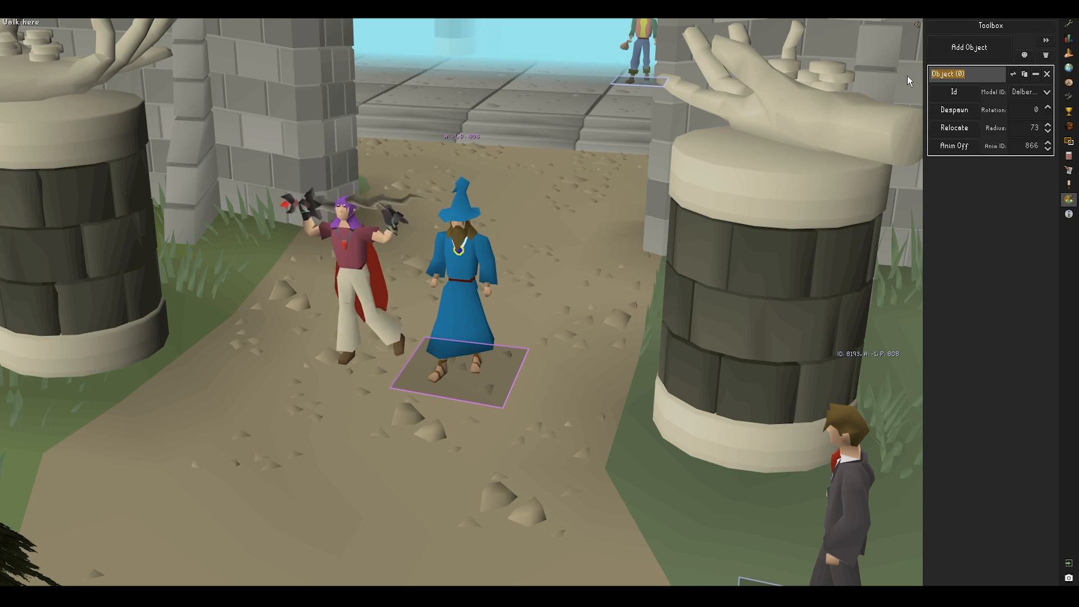
type("Human")
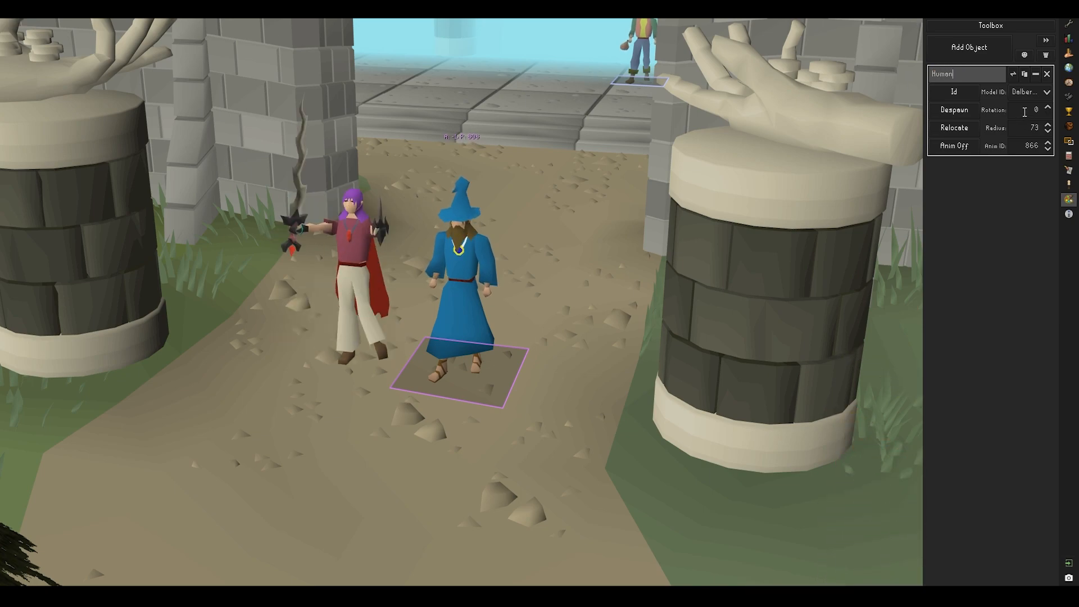
left_click_drag(1024, 111, 1041, 170)
left_click_drag(1017, 128, 1071, 132)
type("60")
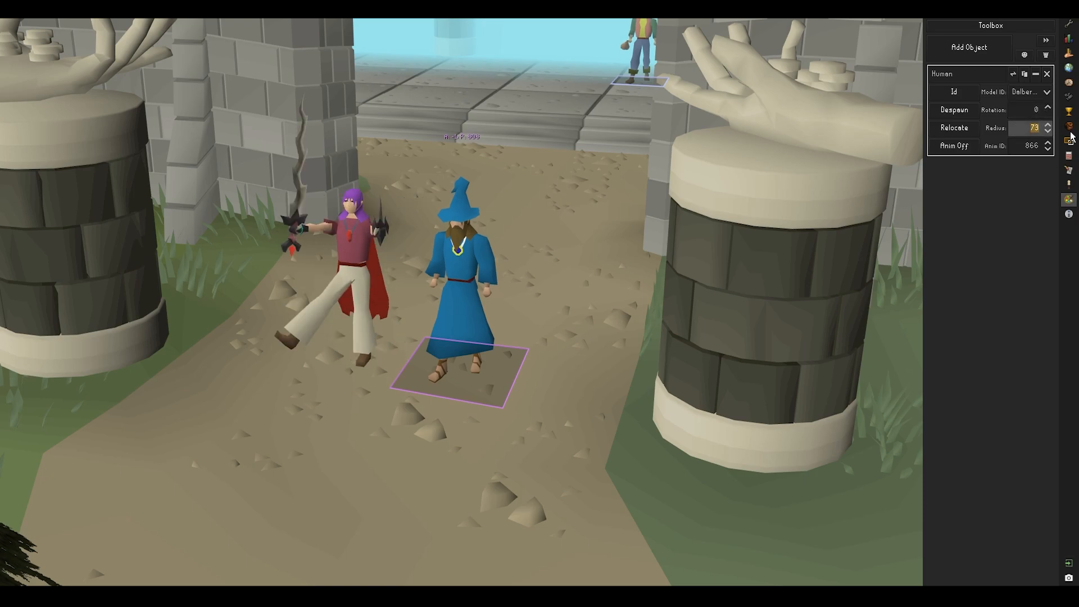
left_click(501, 361)
middle_click_drag(550, 286, 610, 290)
middle_click_drag(777, 239, 490, 338)
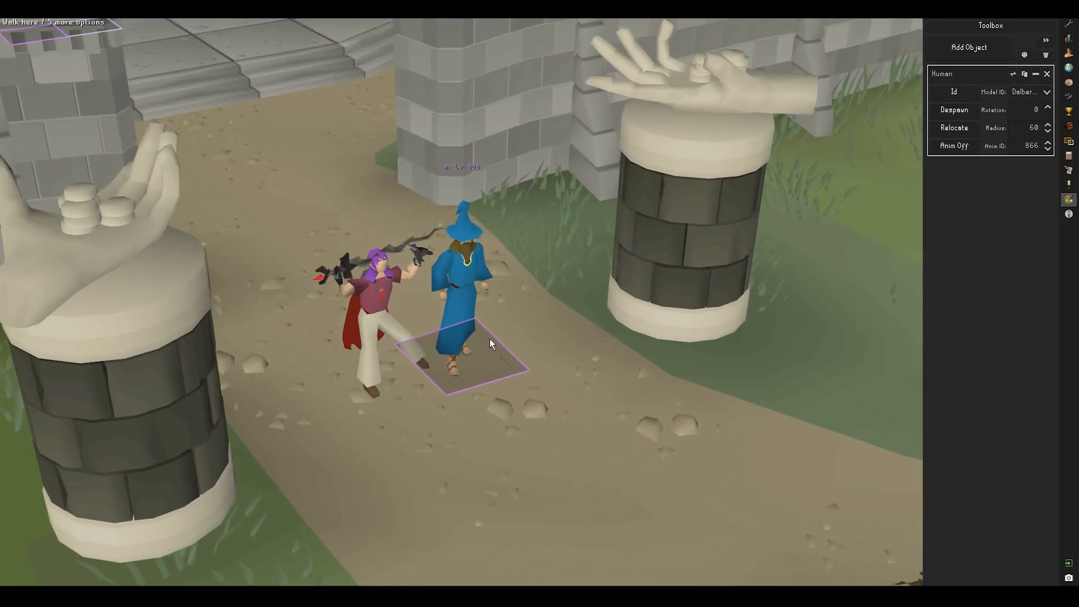
middle_click_drag(610, 344, 521, 357)
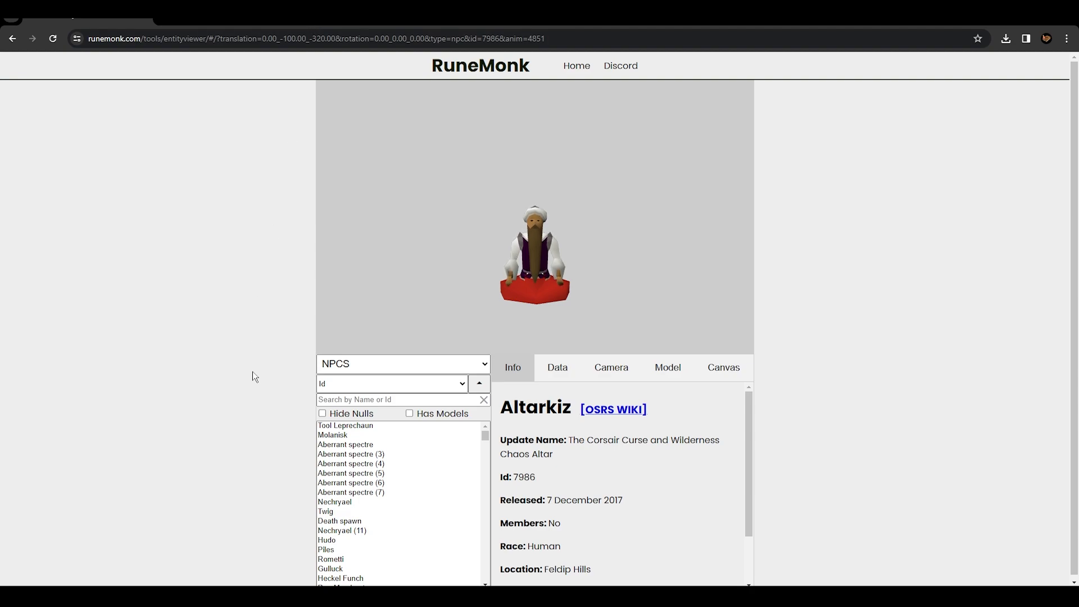
In the RuneMonk entity viewer in the browser, switch the list to Objects and search for bench
scroll(277, 393, "down", 1)
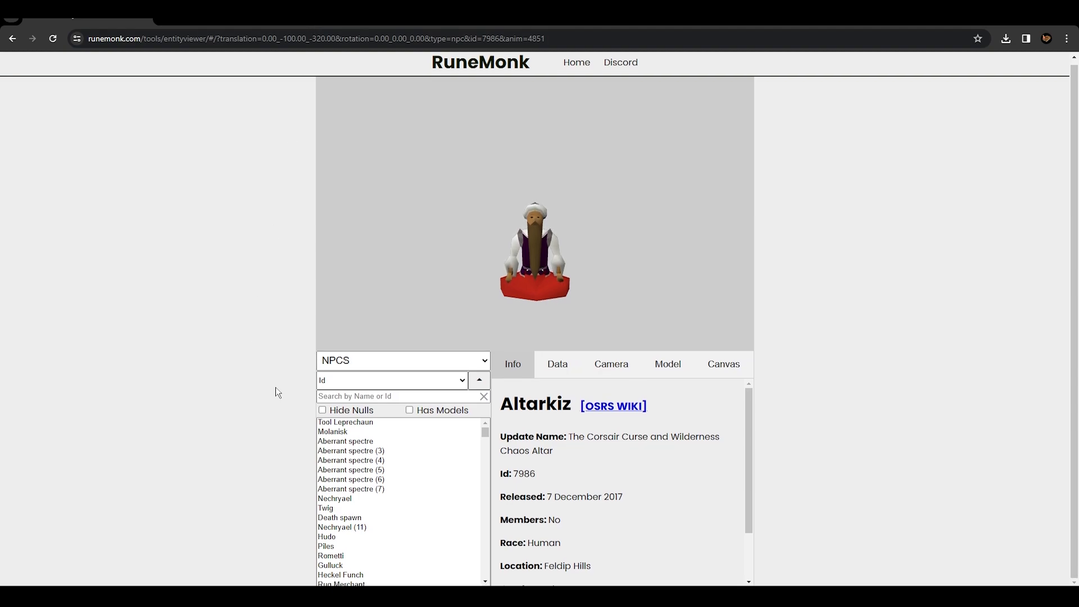
left_click(348, 363)
left_click(355, 388)
left_click(417, 395)
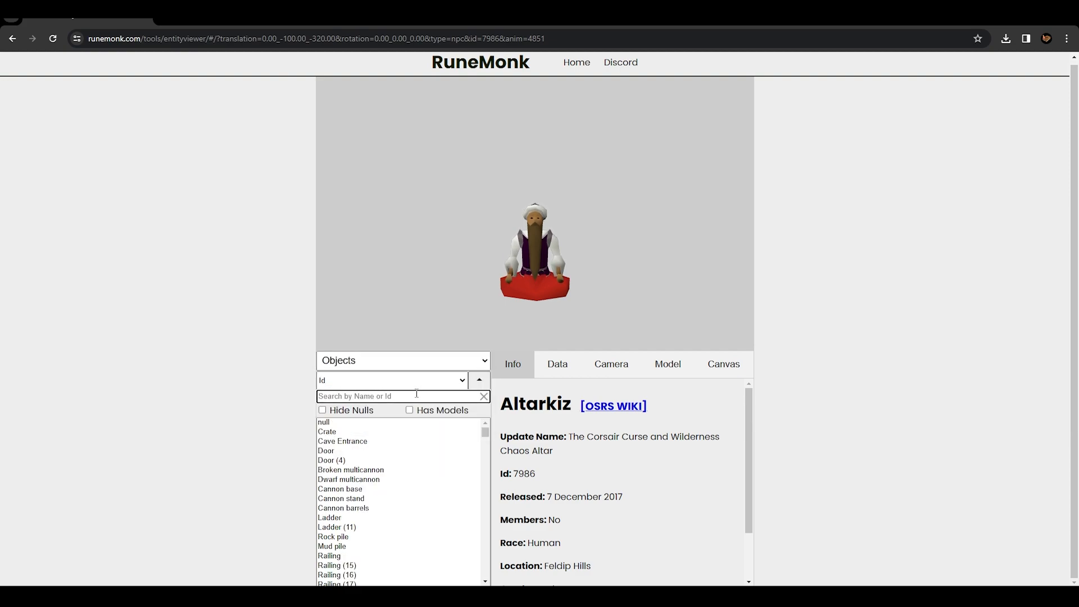
type("bench")
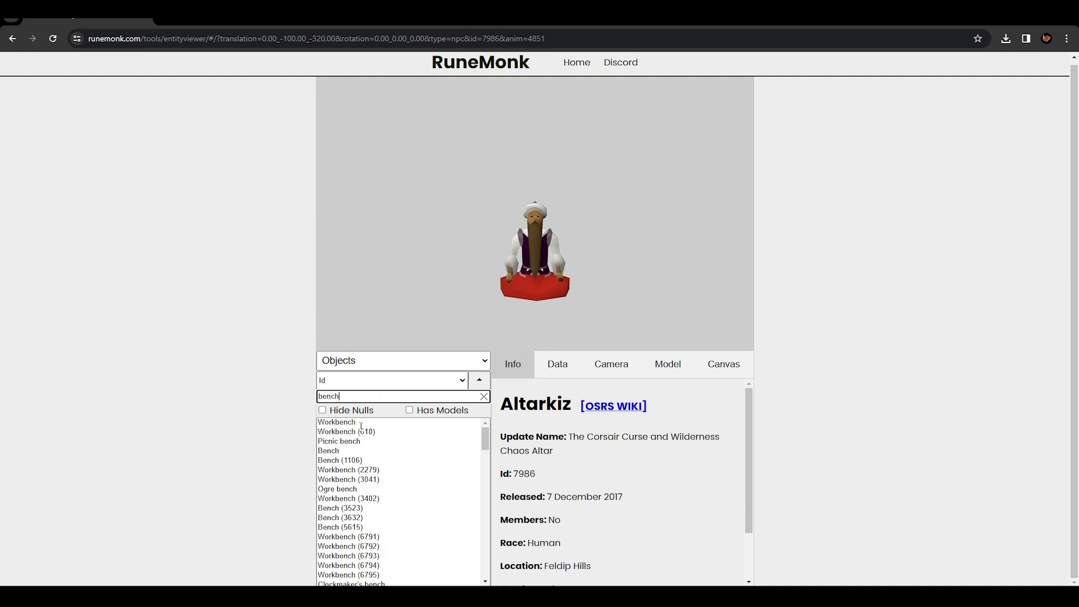
Preview the workbench results, select Workbench (3041), and look up its object model ID in the entity data
left_click(344, 425)
key("Down")
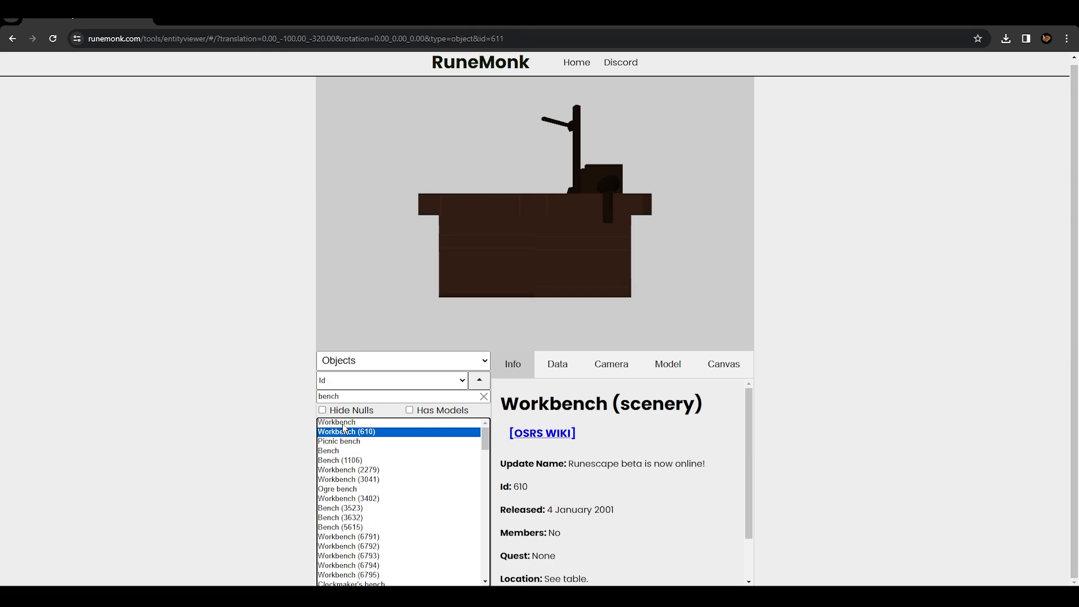
key("Down")
left_click(346, 480)
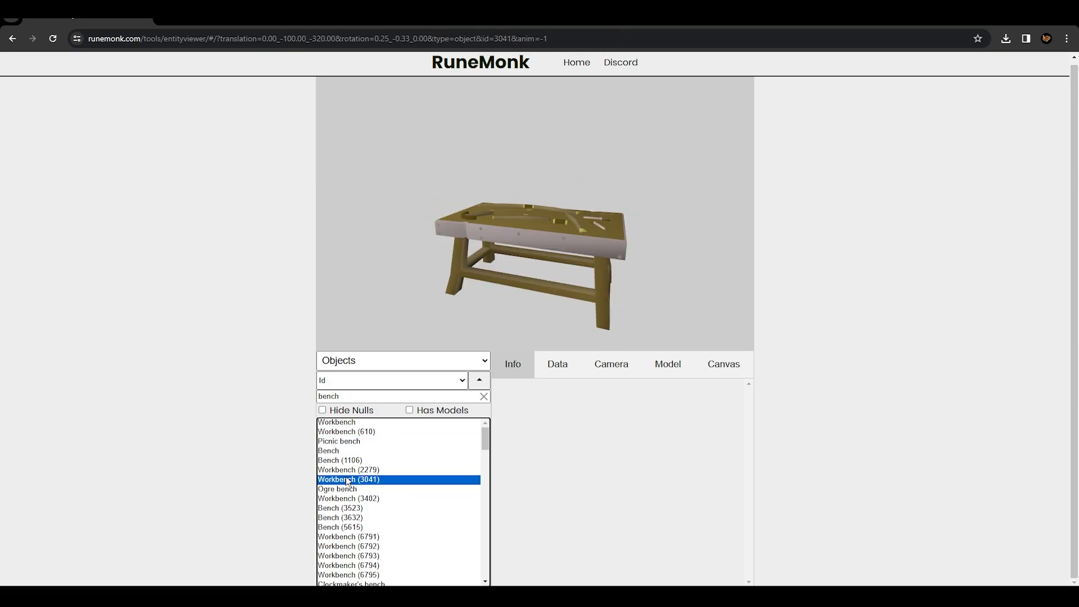
left_click_drag(553, 235, 555, 342)
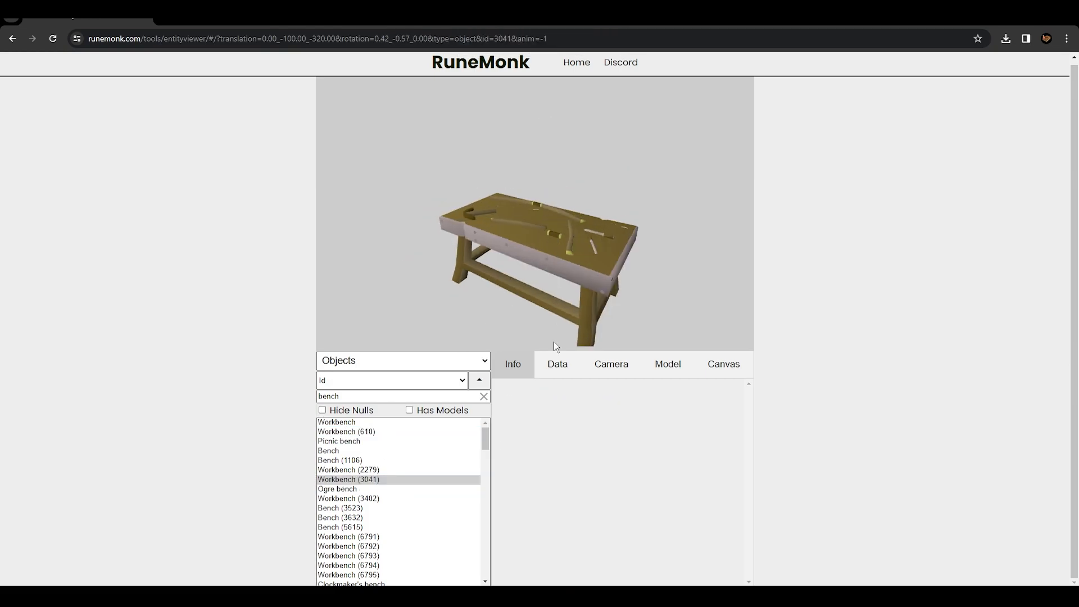
left_click(558, 365)
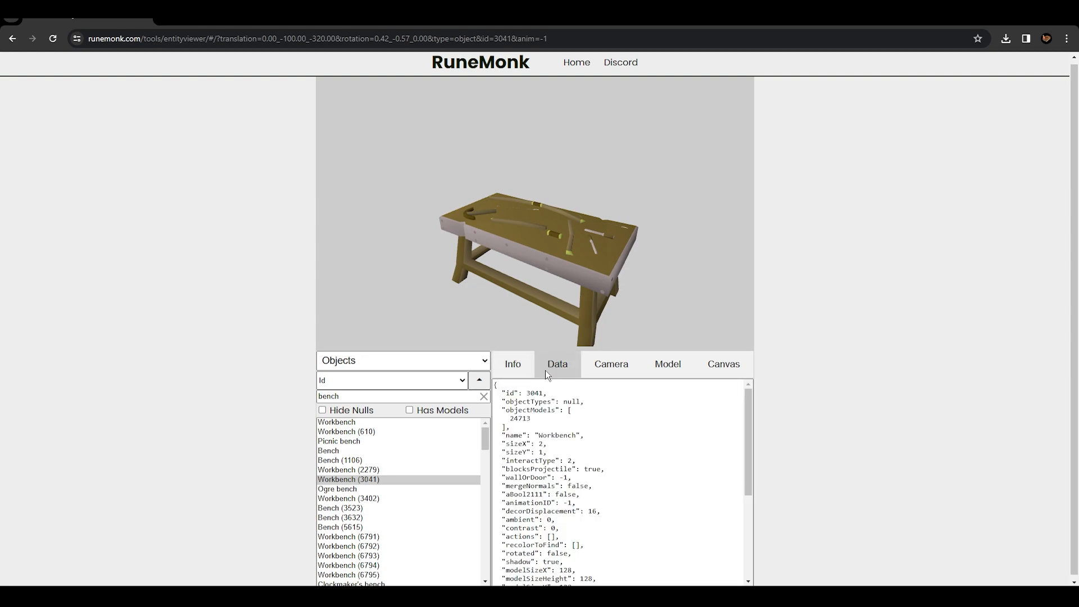
left_click_drag(503, 411, 532, 411)
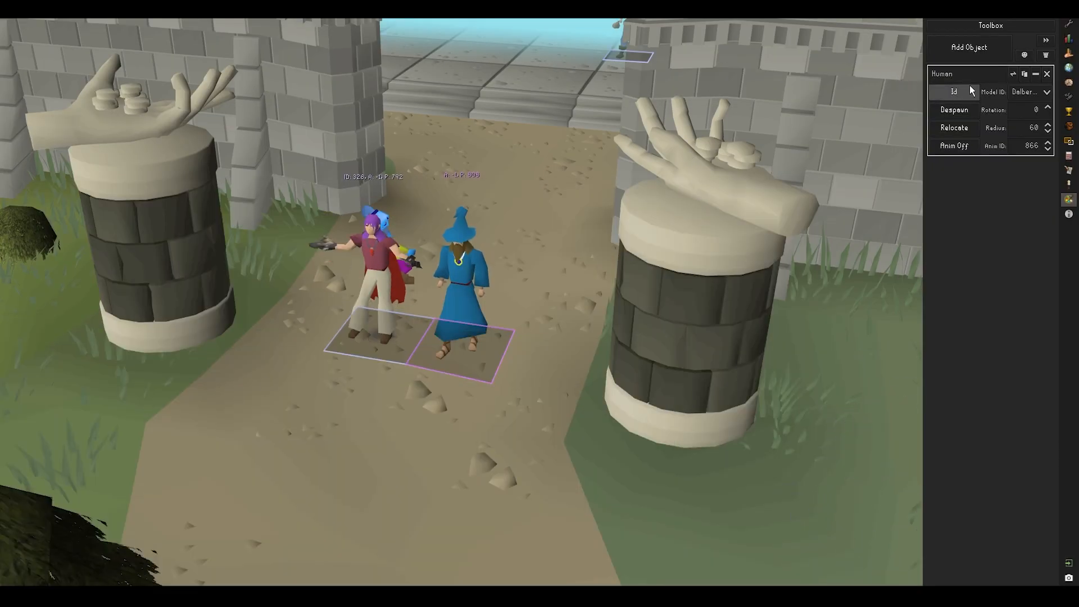
Return to the game, add a new object with model ID 24713, and place it on the path in front of the character
left_click(975, 51)
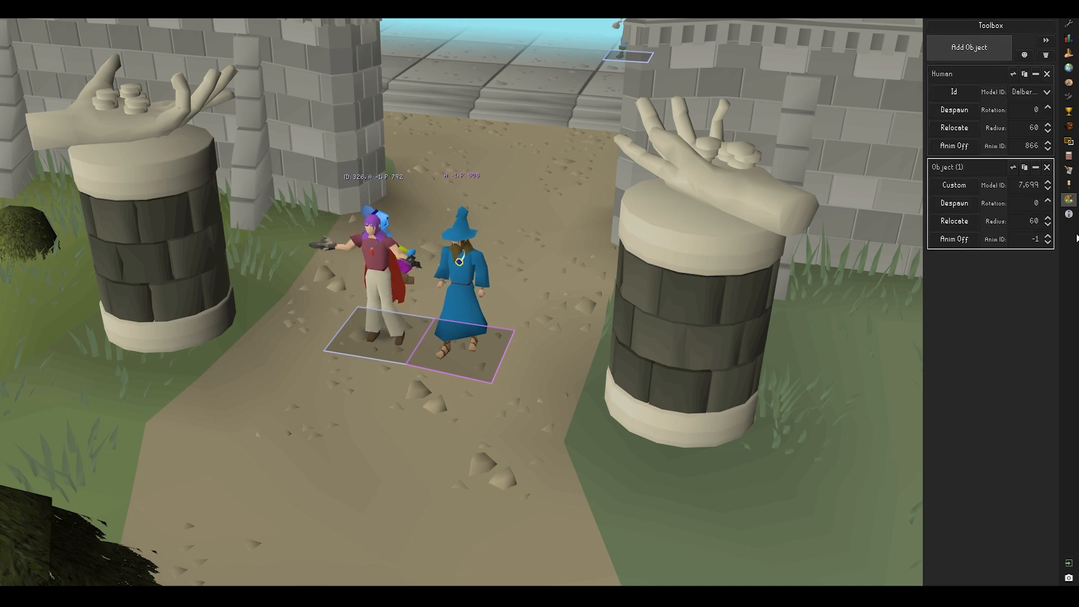
left_click(1028, 185)
type("24713")
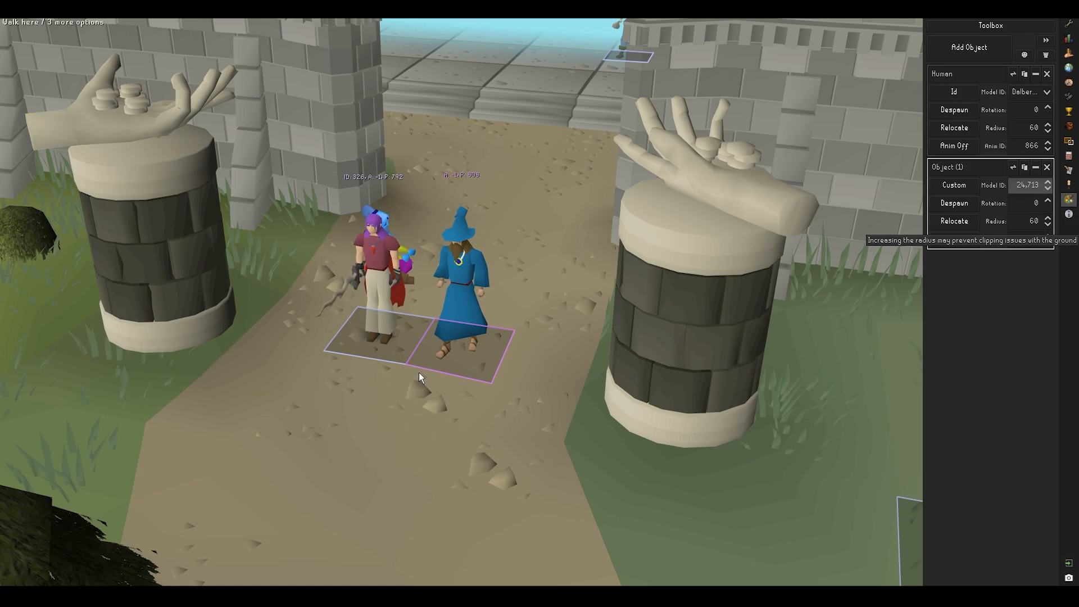
key("ctrl+r")
middle_click_drag(494, 473, 505, 426)
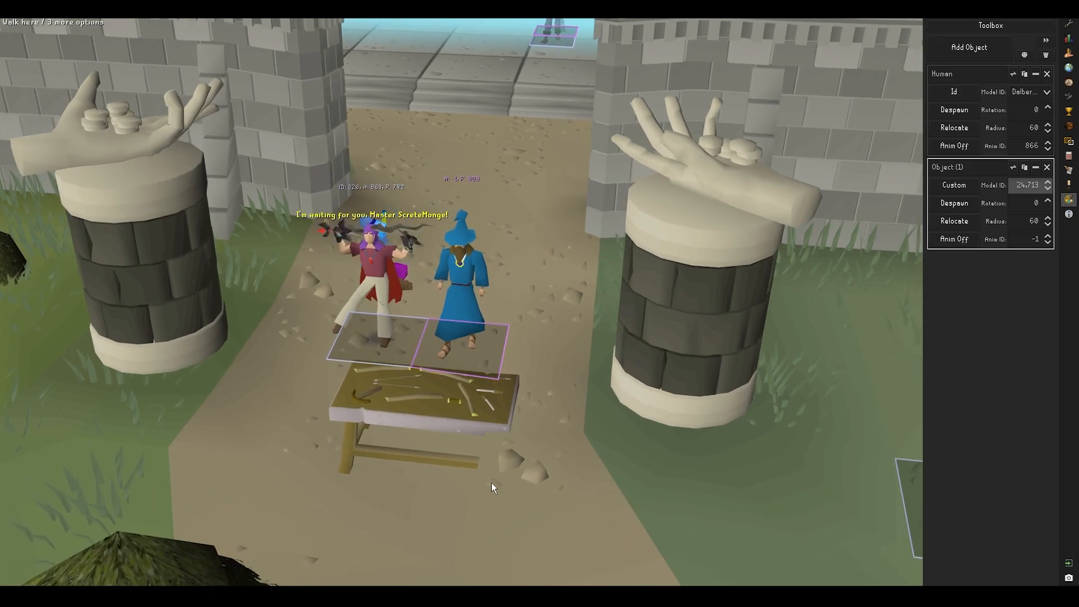
Set the radius of the workbench object, Object (1), to 68
left_click(1047, 218)
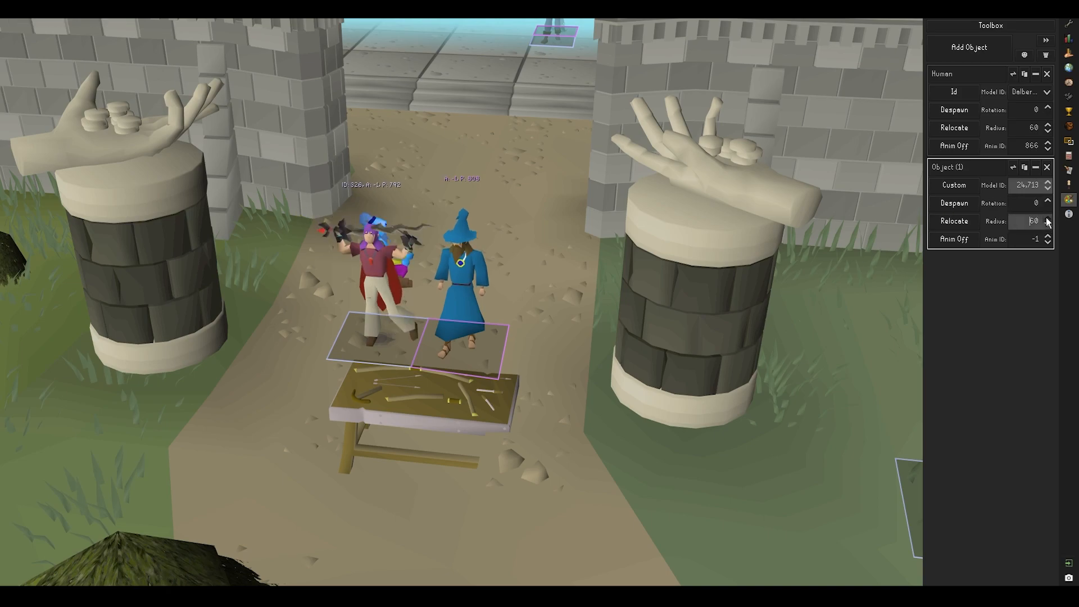
middle_click_drag(531, 462, 502, 438)
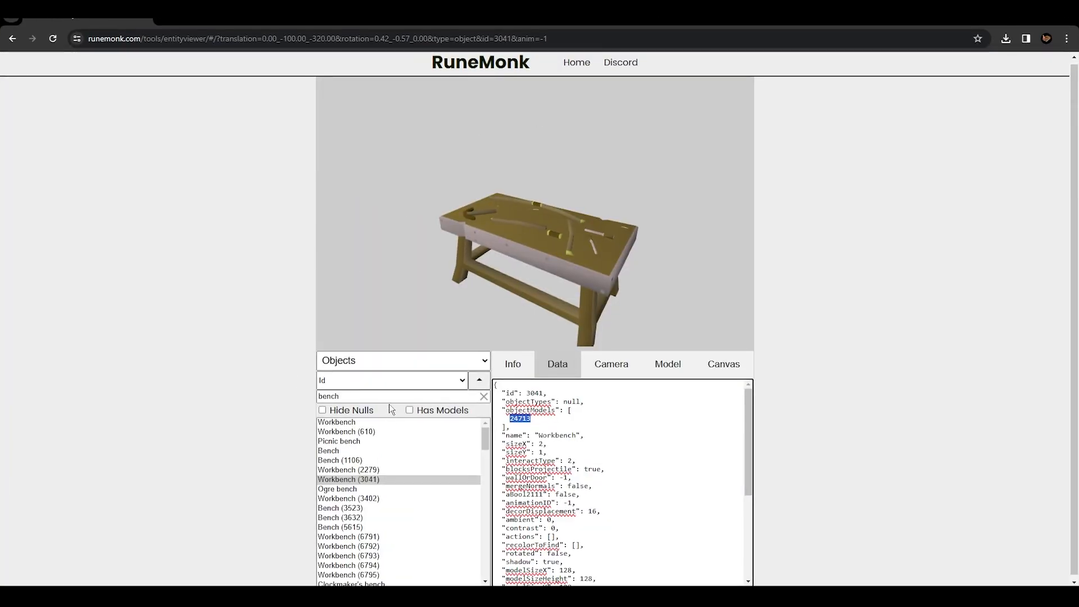
Search the NPCs in the RuneMonk entity viewer for jim, select Honest Jimmy, and examine its model IDs and animation data
left_click(390, 384)
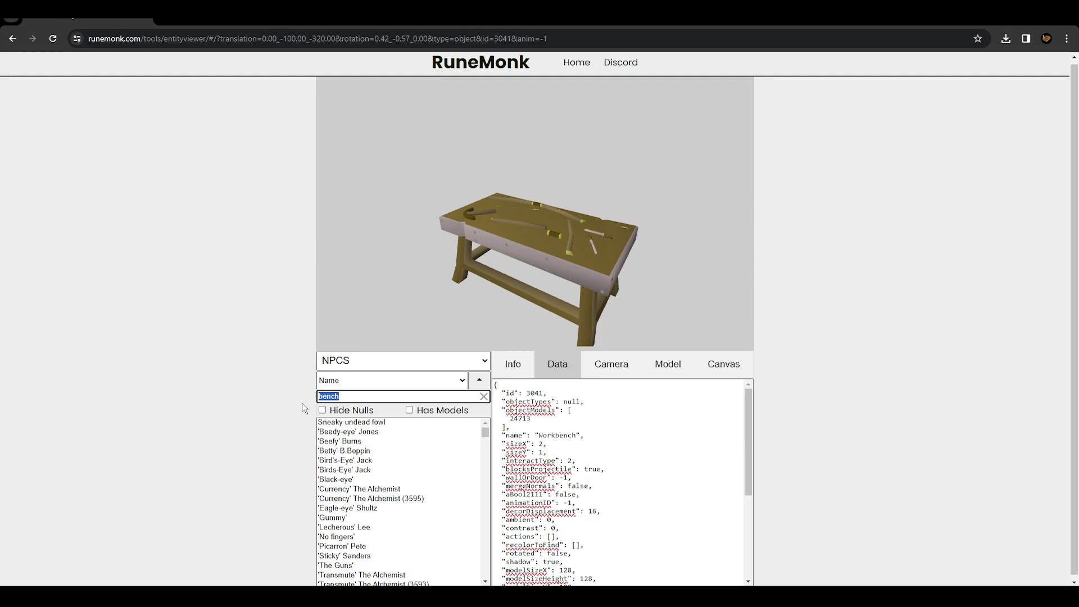
type("jim")
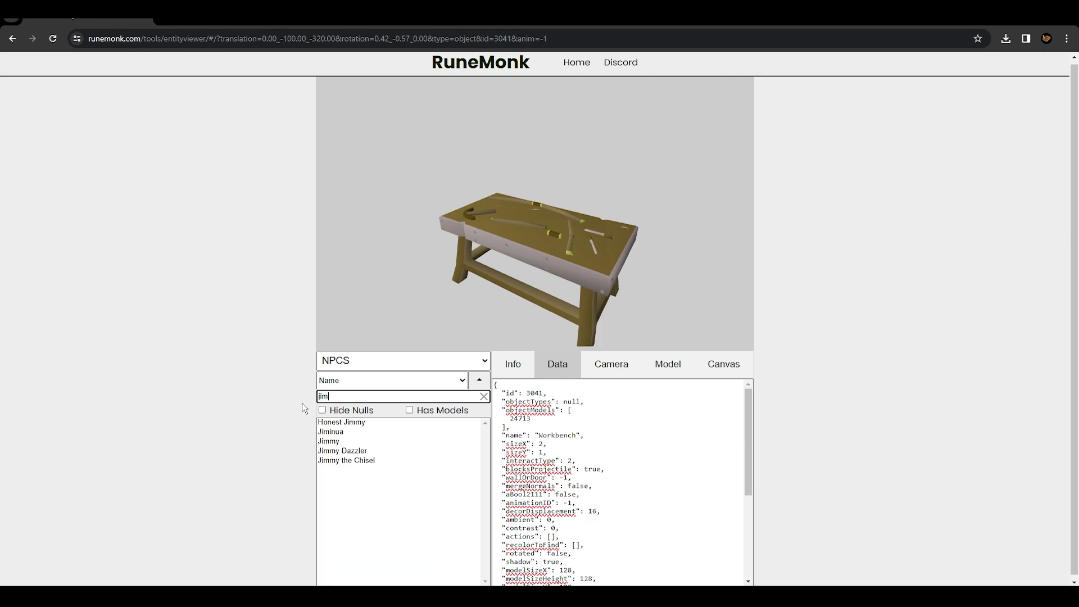
left_click(326, 425)
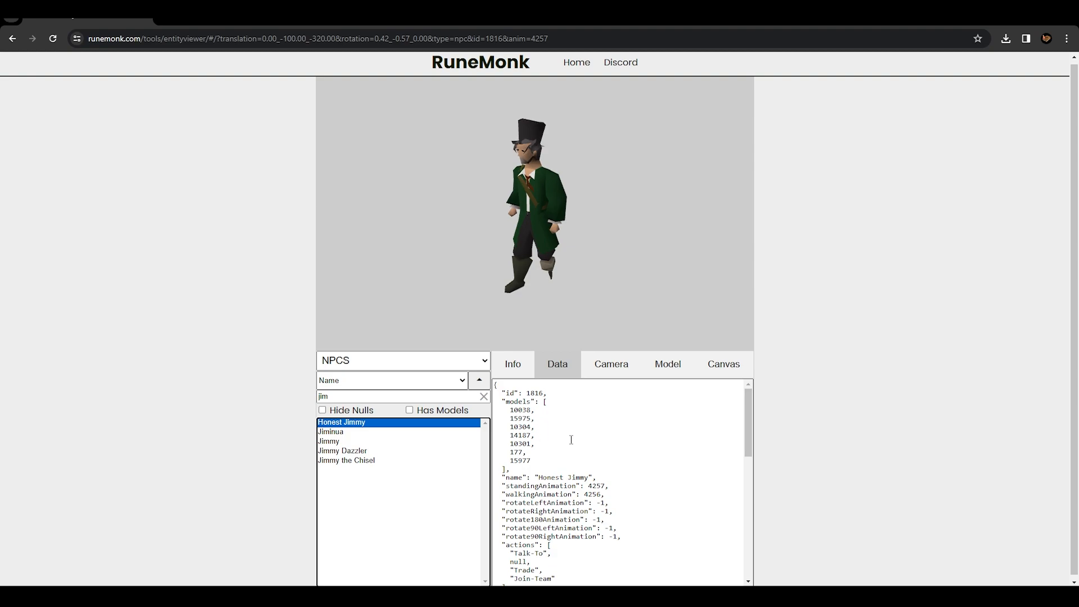
left_click_drag(511, 411, 579, 455)
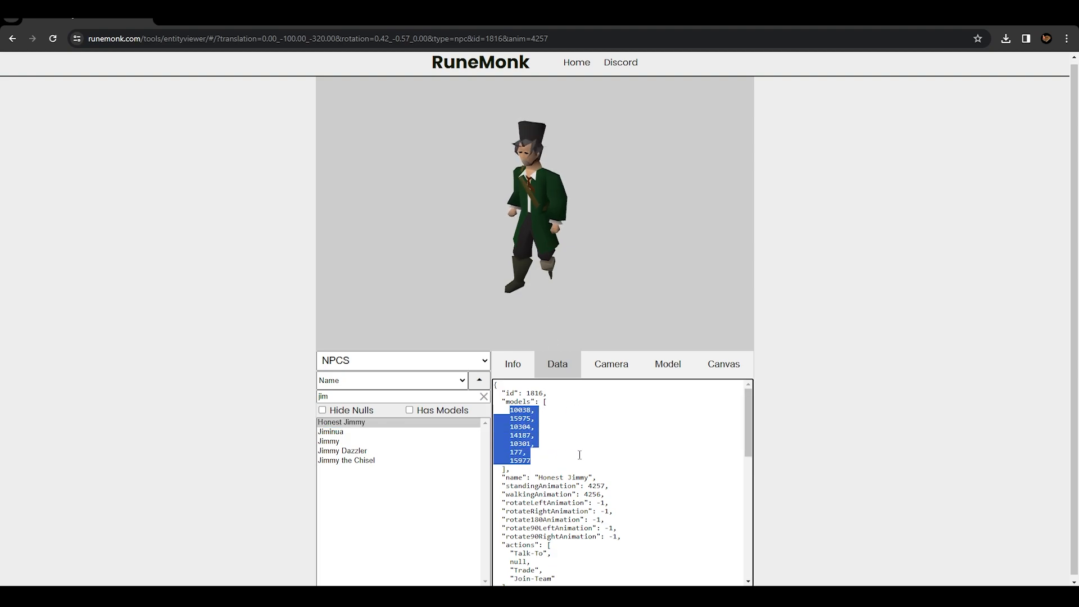
left_click(580, 455)
scroll(580, 450, "down", 1)
scroll(579, 450, "up", 1)
mouse_move(589, 488)
left_mouse_down()
mouse_move(623, 489)
mouse_move(619, 501)
mouse_move(575, 497)
left_mouse_up()
left_click(603, 495)
left_click(627, 510)
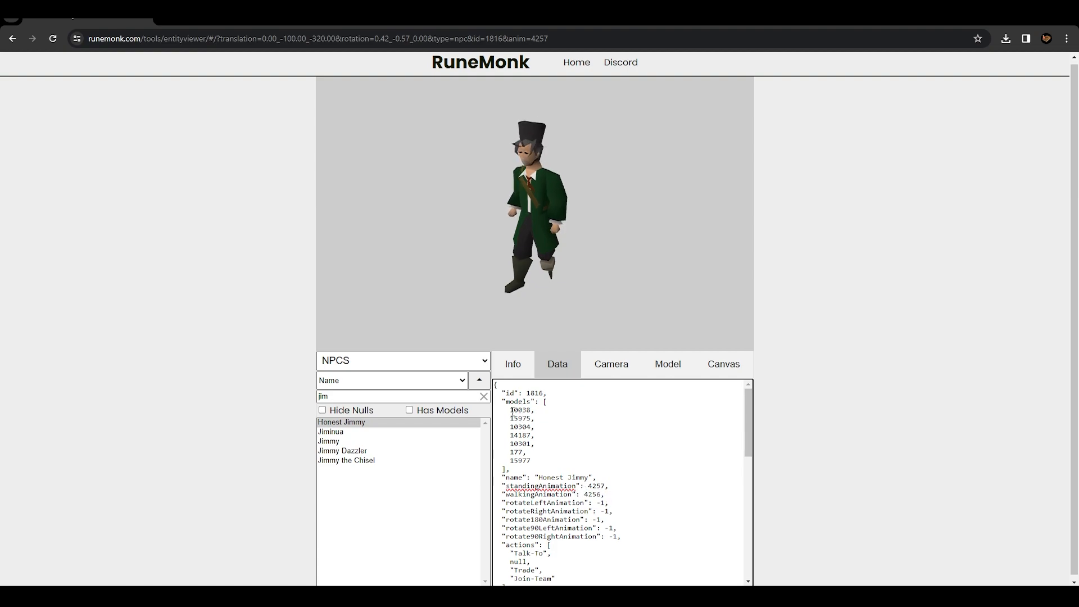
Return to the game and inspect the placed workbench and the characters beside it from several angles
left_click_drag(582, 21, 0, 393)
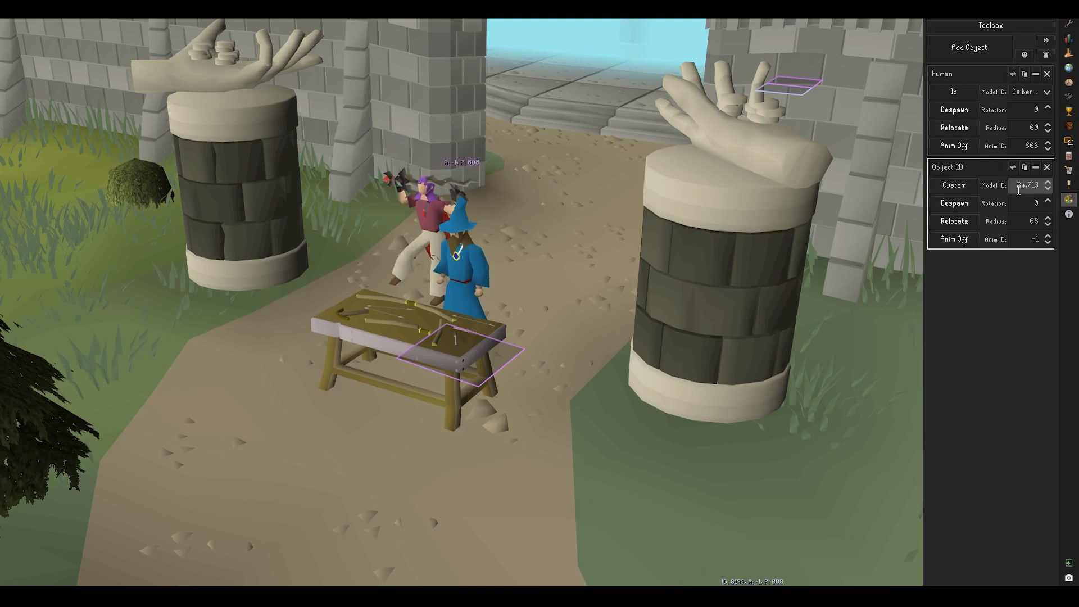
key("Up")
key("Down")
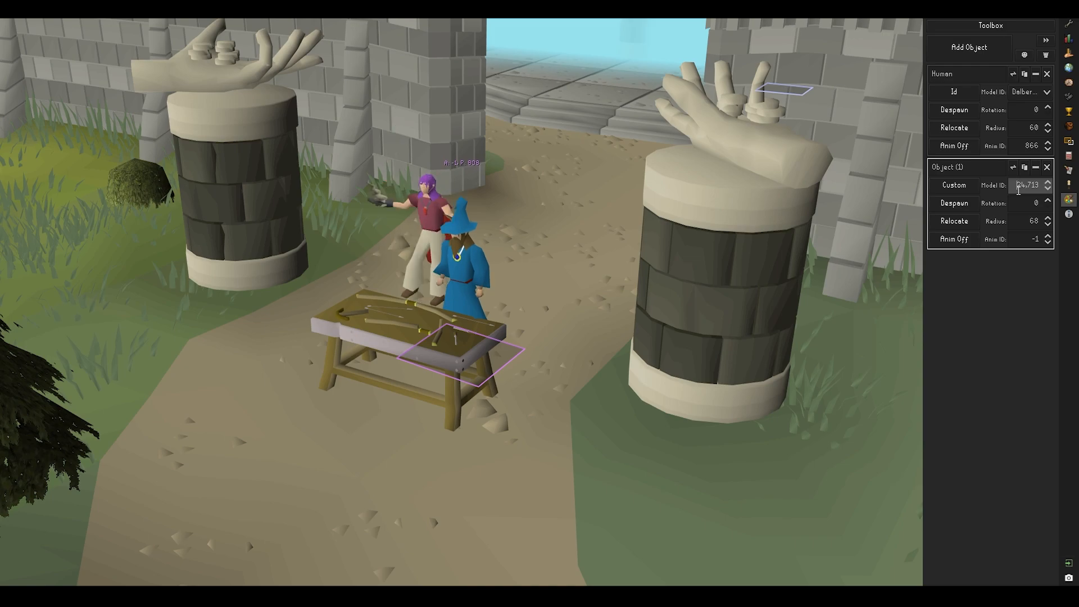
middle_click_drag(566, 242, 579, 350)
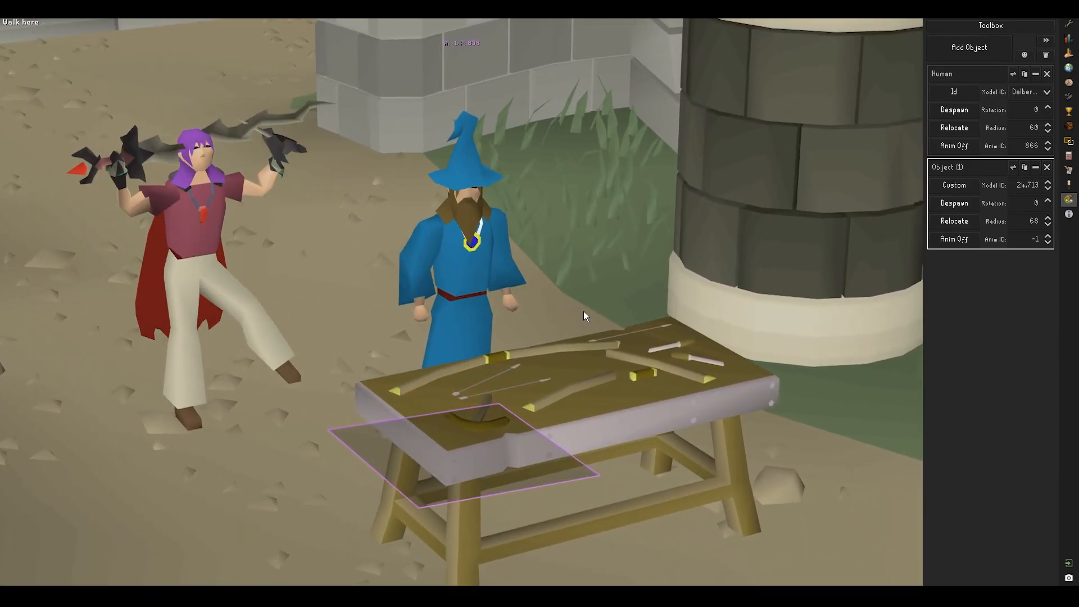
scroll(582, 312, "up", 5)
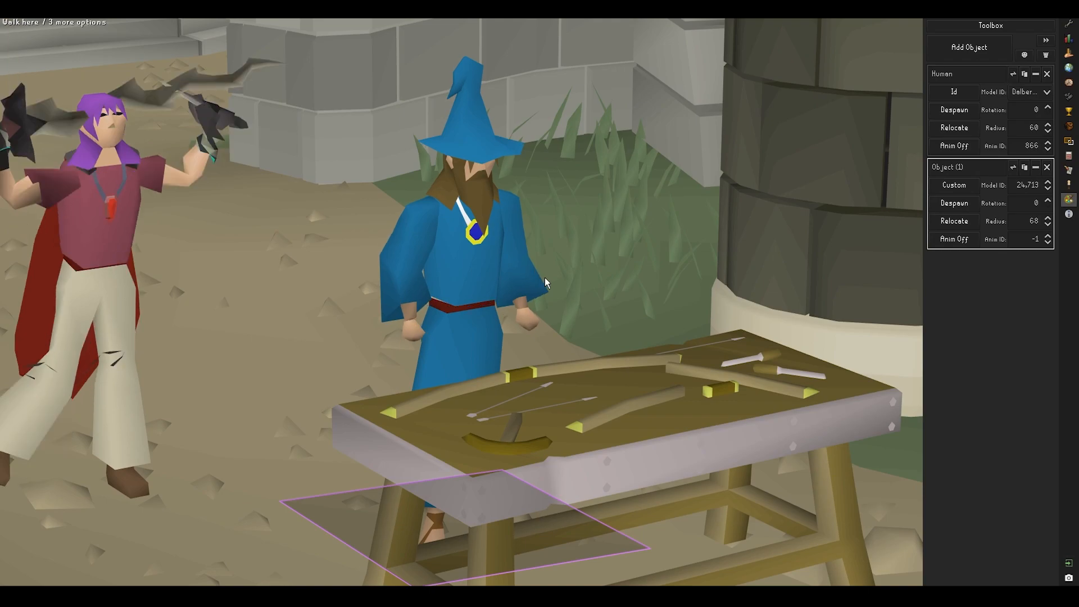
middle_click_drag(544, 277, 599, 318)
scroll(546, 289, "down", 2)
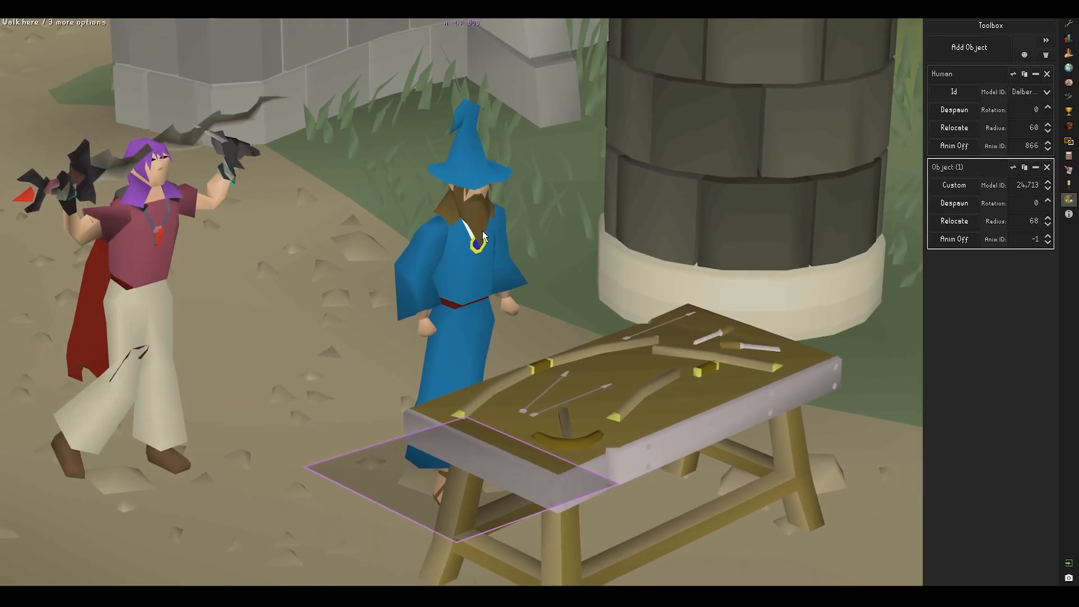
scroll(505, 264, "up", 2)
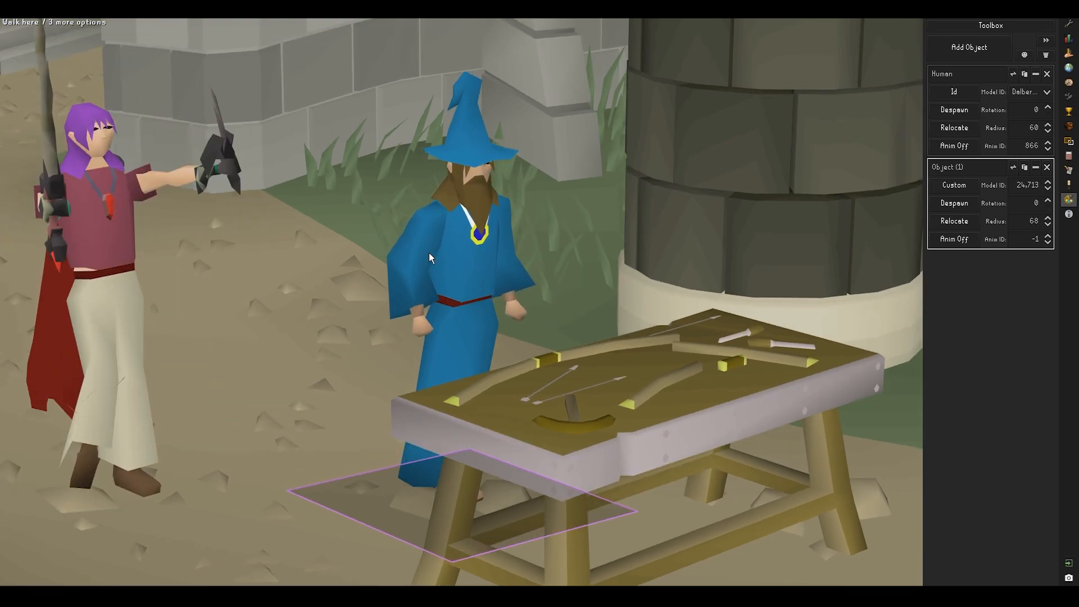
scroll(601, 406, "down", 5)
middle_click_drag(601, 406, 532, 428)
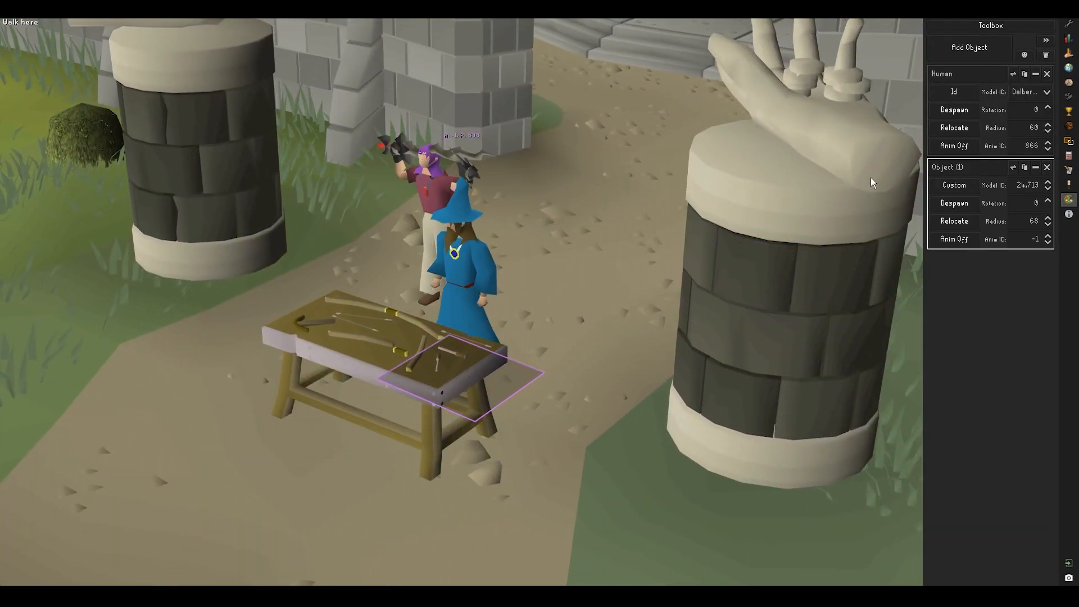
Open the Creator's Kit Toolbox window, show its Model Organizer, and narrow the window to uncover the object settings
left_click(1041, 186)
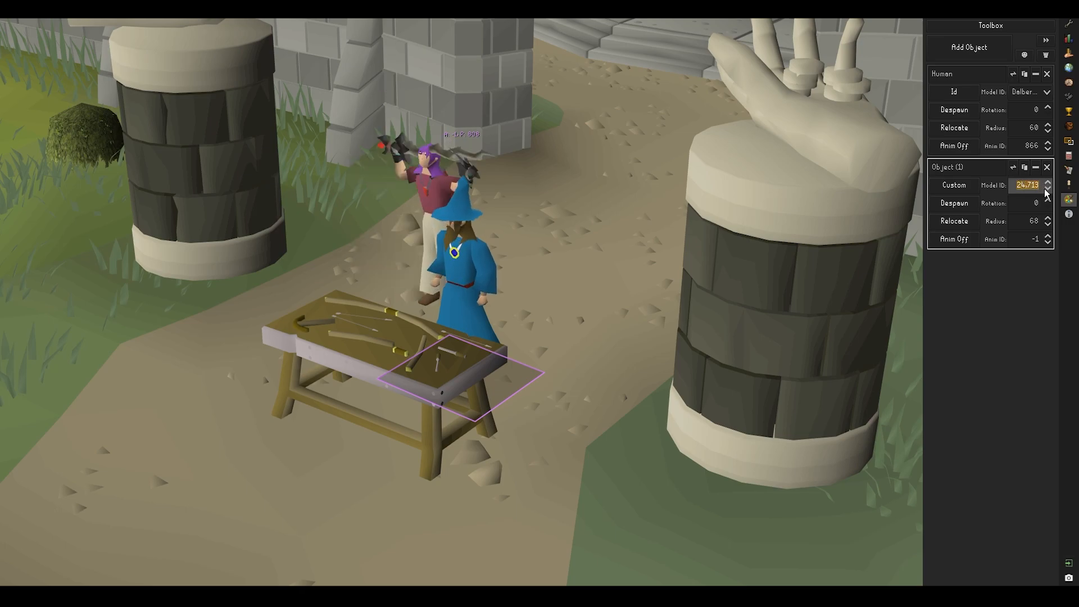
left_click(1017, 28)
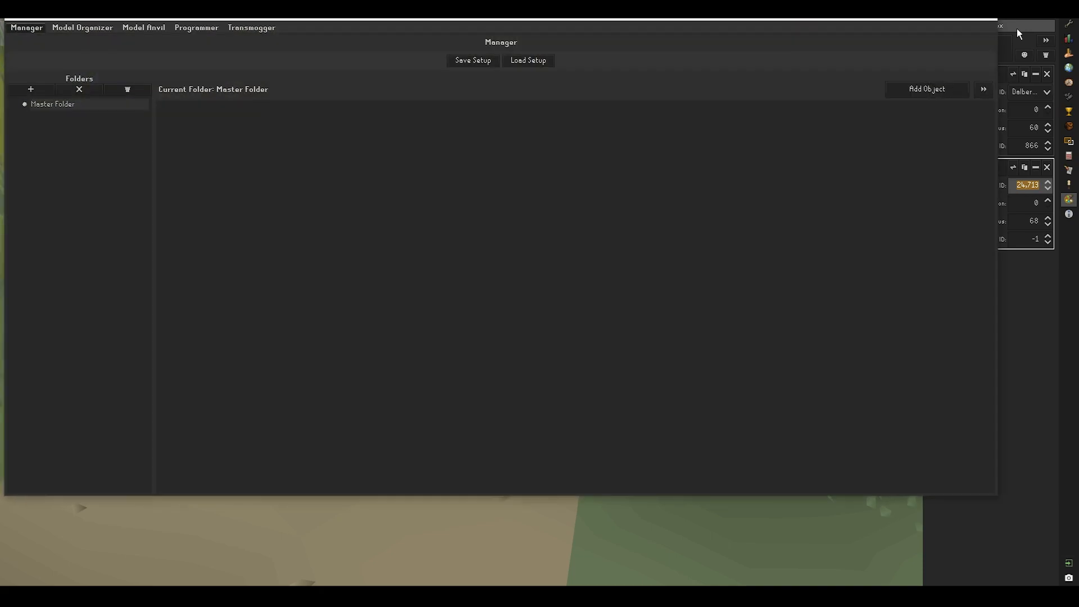
left_click_drag(426, 22, 440, 54)
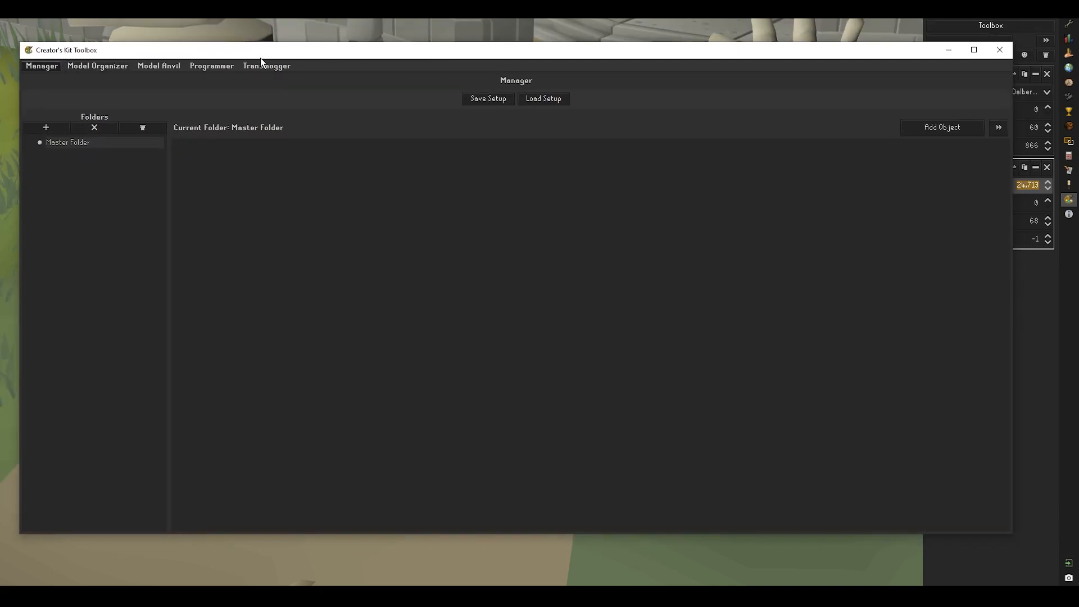
left_click(113, 66)
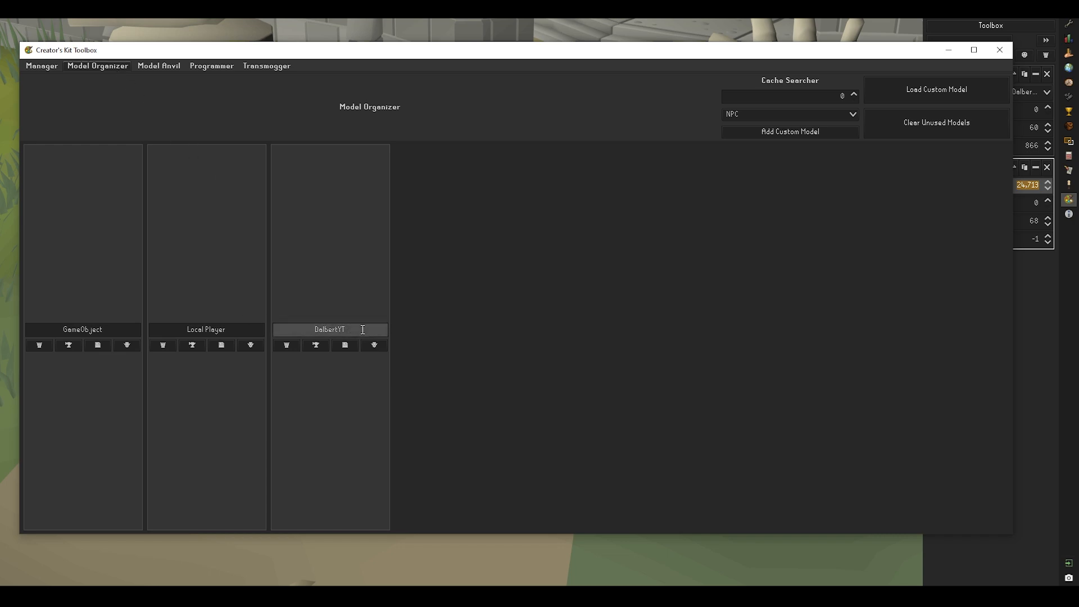
left_click(245, 332)
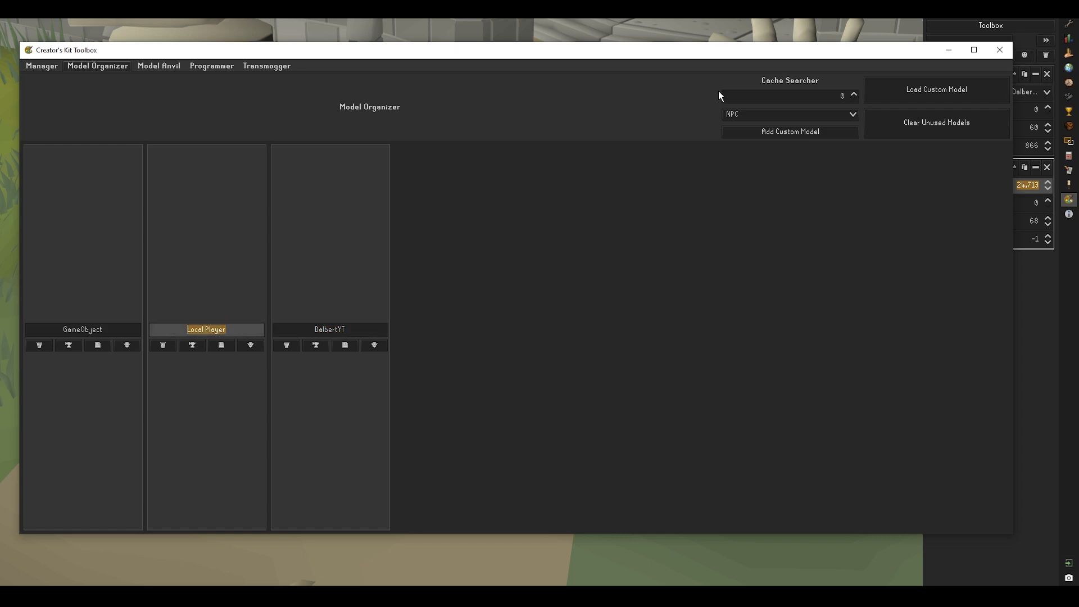
left_click_drag(1013, 73, 917, 82)
Check the stored models offered for the Human object and rename its model in the Model Organizer as Human2
left_click(1028, 91)
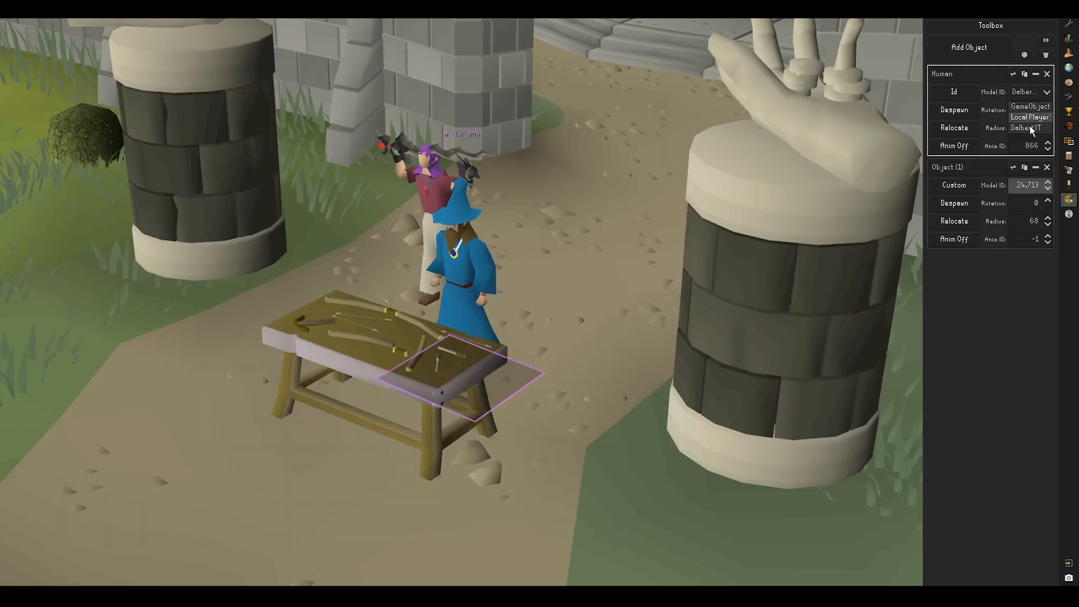
left_click(573, 312)
left_click(481, 596)
left_click(531, 552)
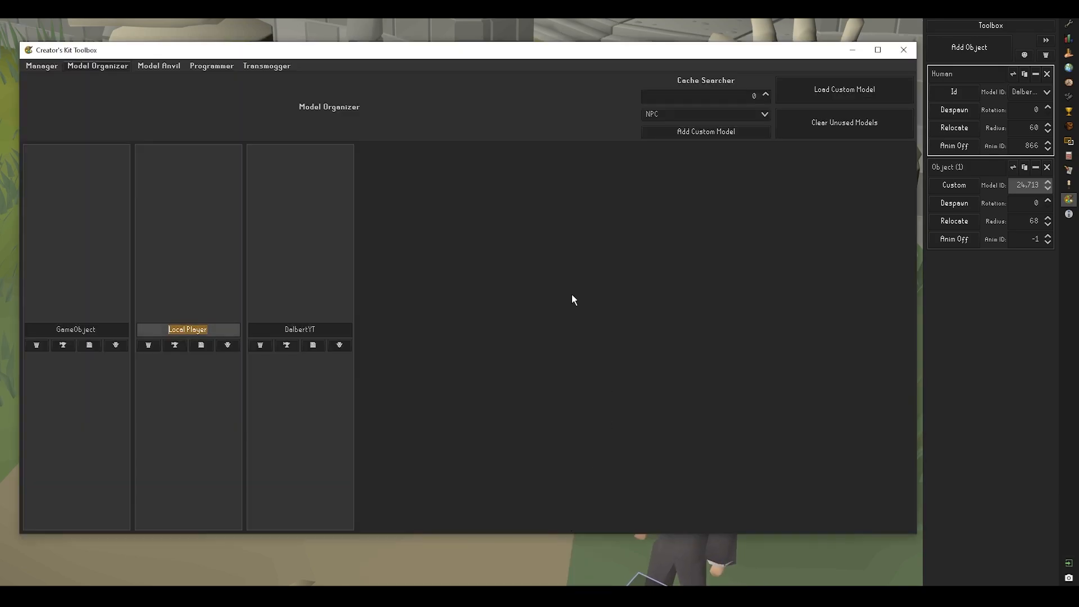
left_click(326, 325)
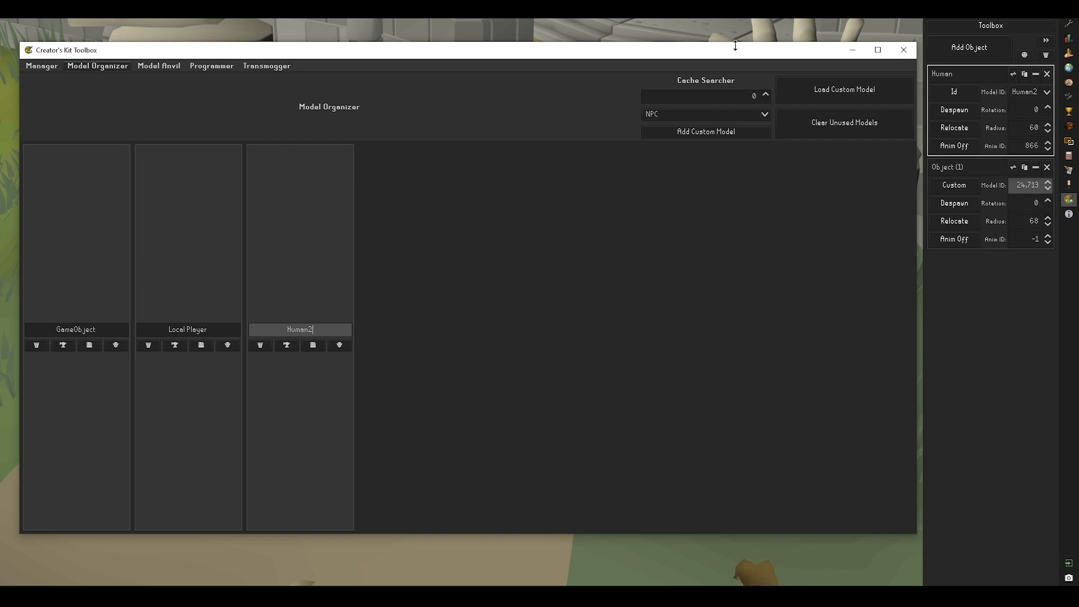
Look up Honest Jimmy's NPC ID in RuneMonk and add NPC 1816 as a custom model through the Cache Searcher
left_click(765, 97)
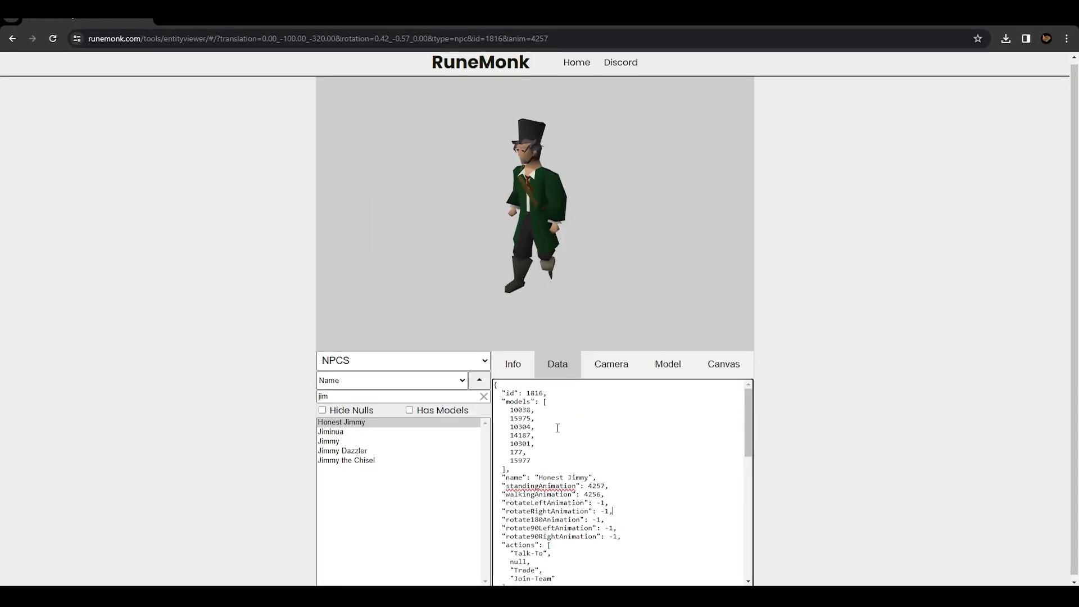
left_click_drag(538, 470, 545, 394)
left_click(548, 453)
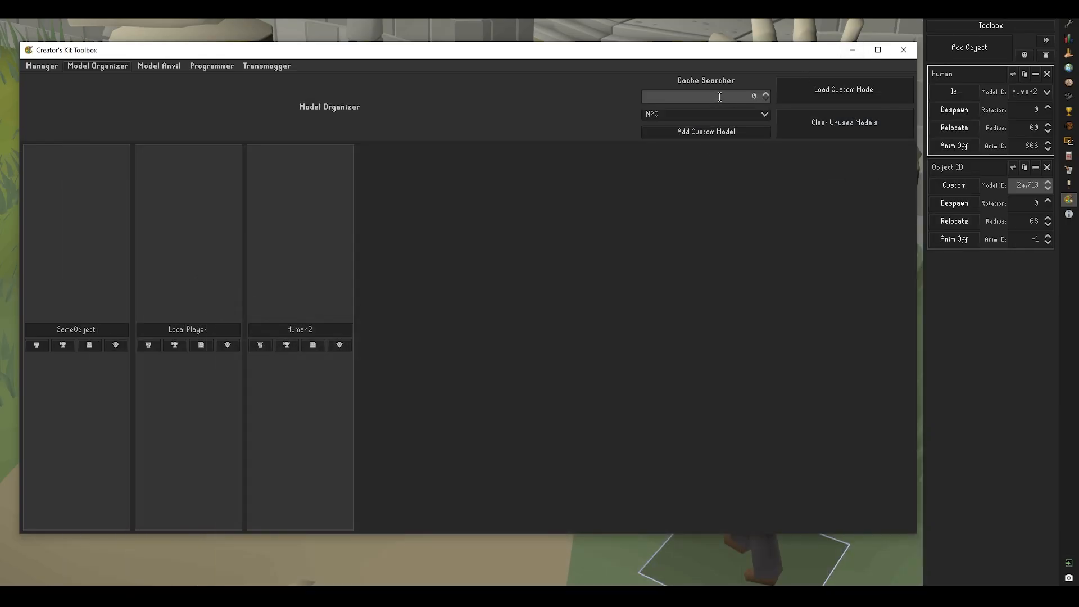
type("1816")
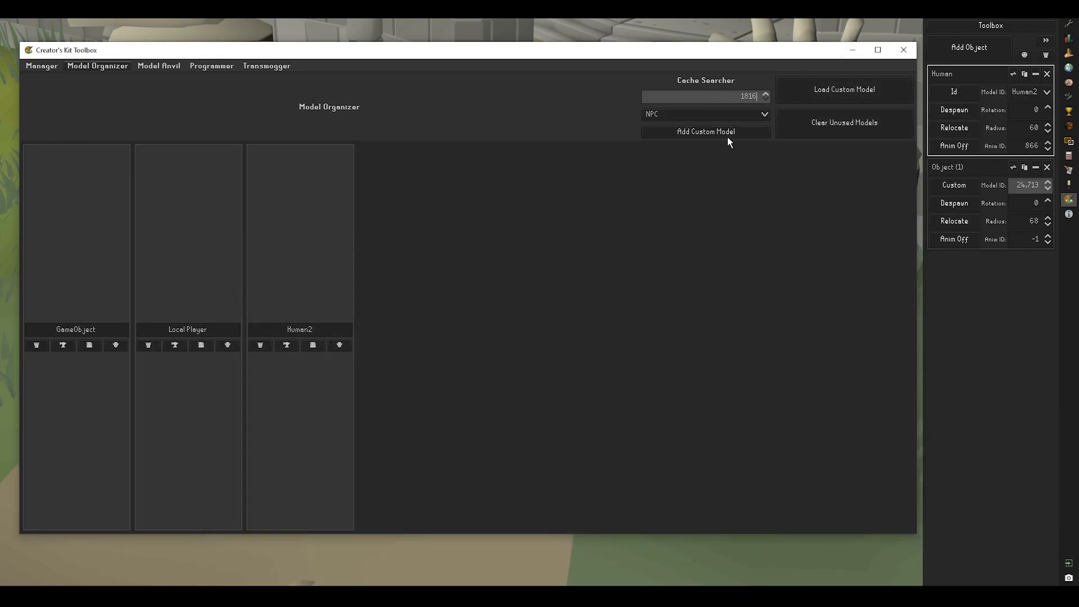
left_click(717, 130)
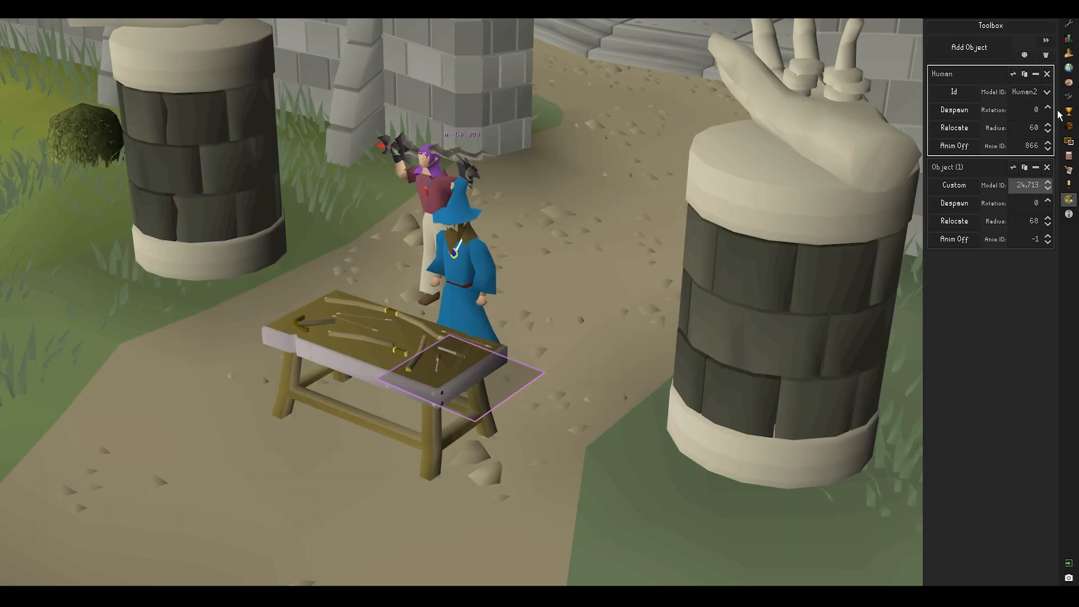
Switch the Human object's model to Honest Jimmy and view the character up close in the game
left_click(1030, 93)
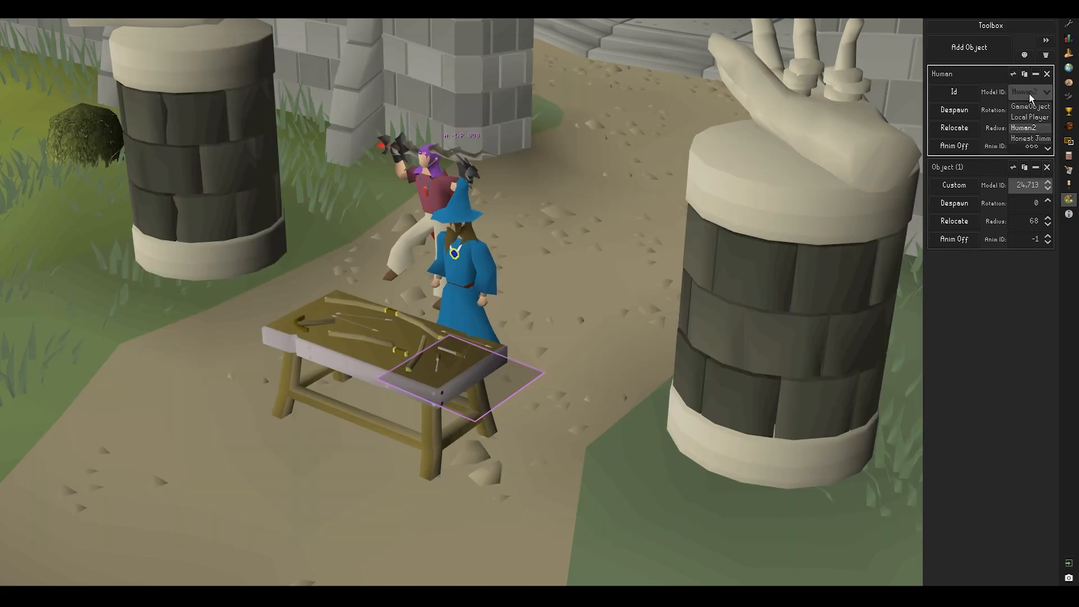
left_click(1031, 138)
middle_click_drag(531, 295, 650, 297)
left_click(417, 312)
scroll(447, 350, "up", 5)
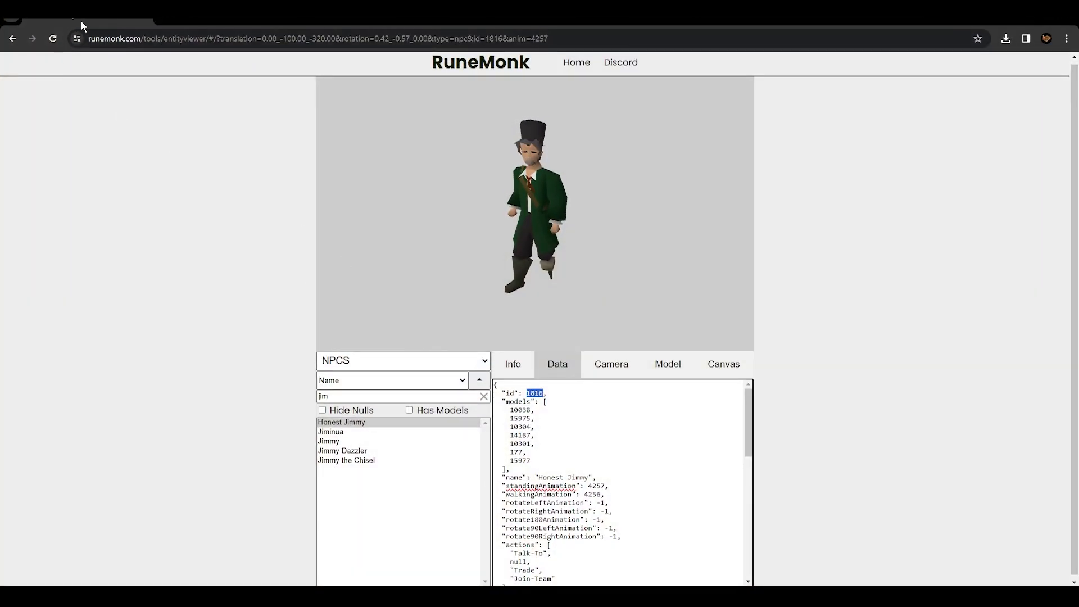
Copy Honest Jimmy's standing animation ID from RuneMonk and set the Human object's animation ID to 4257
double_click(591, 487)
key("ctrl+c")
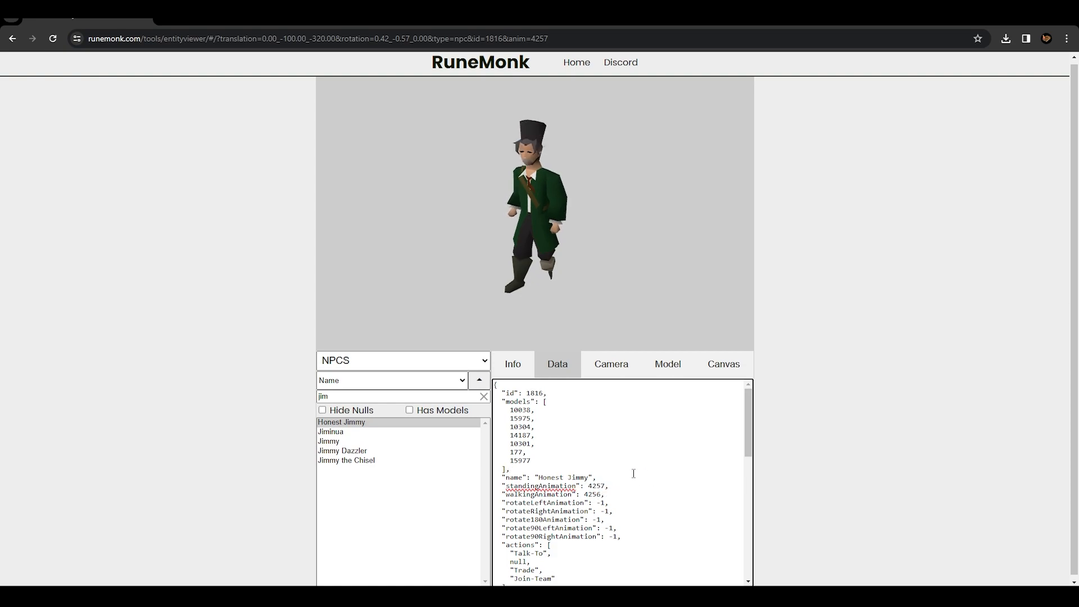
left_click(1006, 21)
left_click_drag(1017, 144, 1062, 147)
key("ctrl+v")
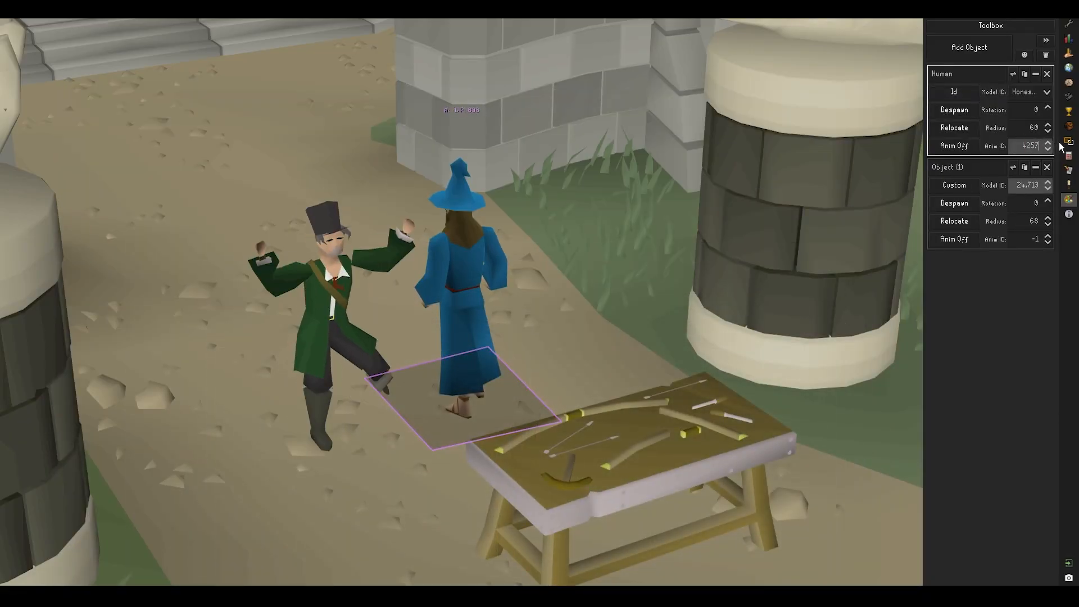
key("Return")
middle_click_drag(632, 386, 547, 394)
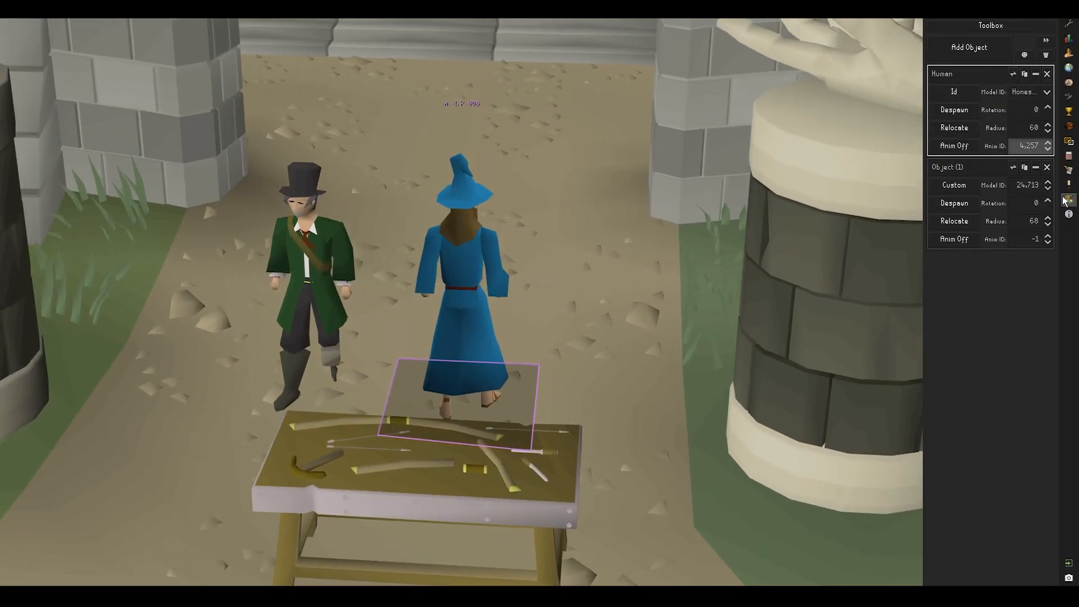
Set the Human object's animation ID to 808 and view the character's new pose
left_click_drag(1018, 147, 1070, 157)
type("808")
key("Return")
middle_click_drag(556, 274, 602, 296)
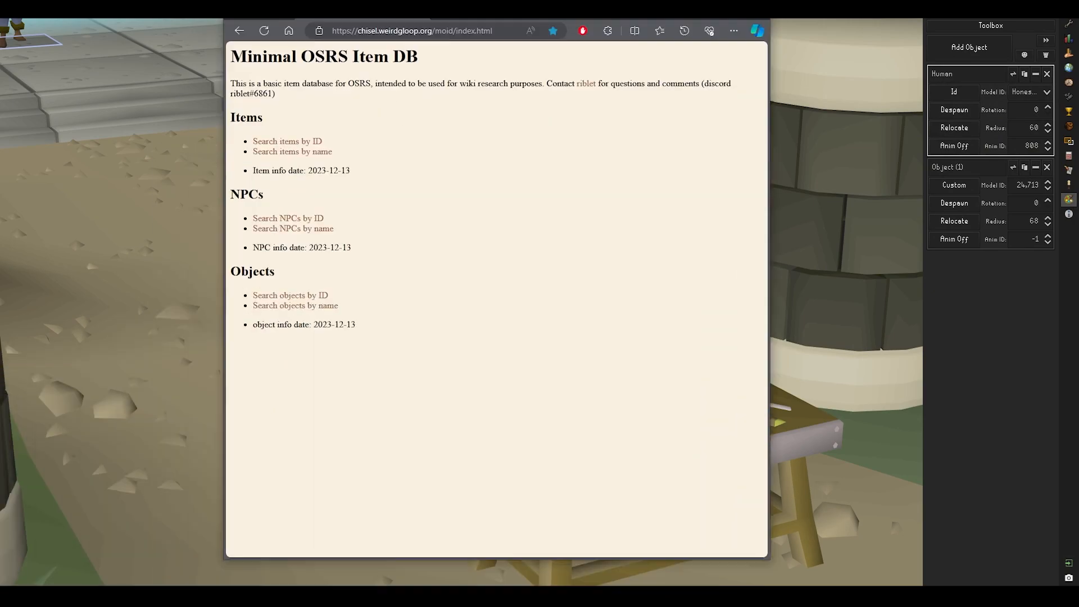
Search the OSRS item database's NPCs by name for /barbarian/ and copy the first Barbarian guard's ID, 1028
key("super+Up")
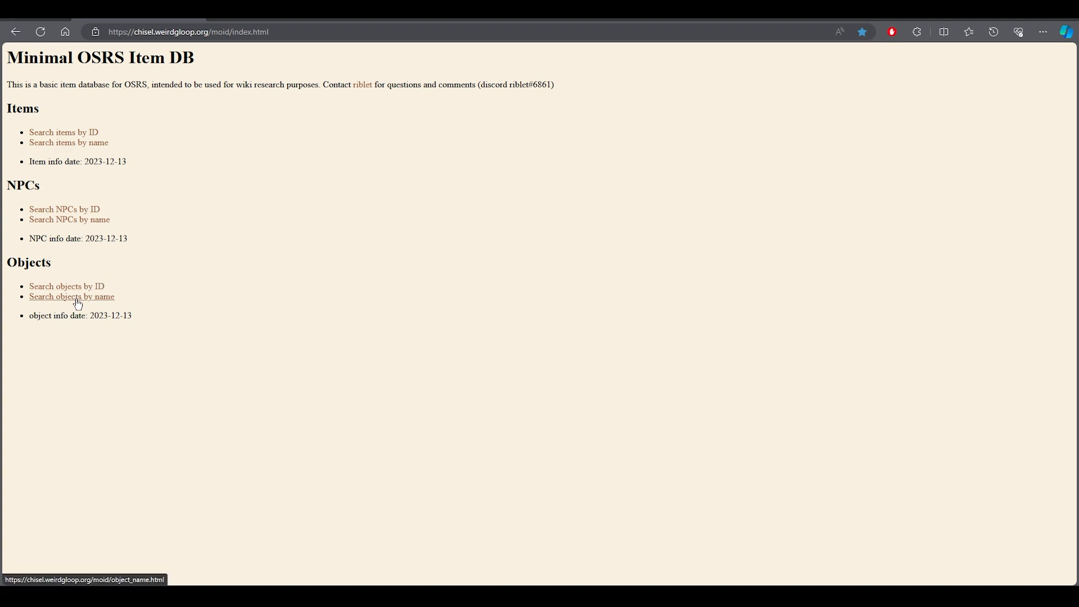
left_click(65, 220)
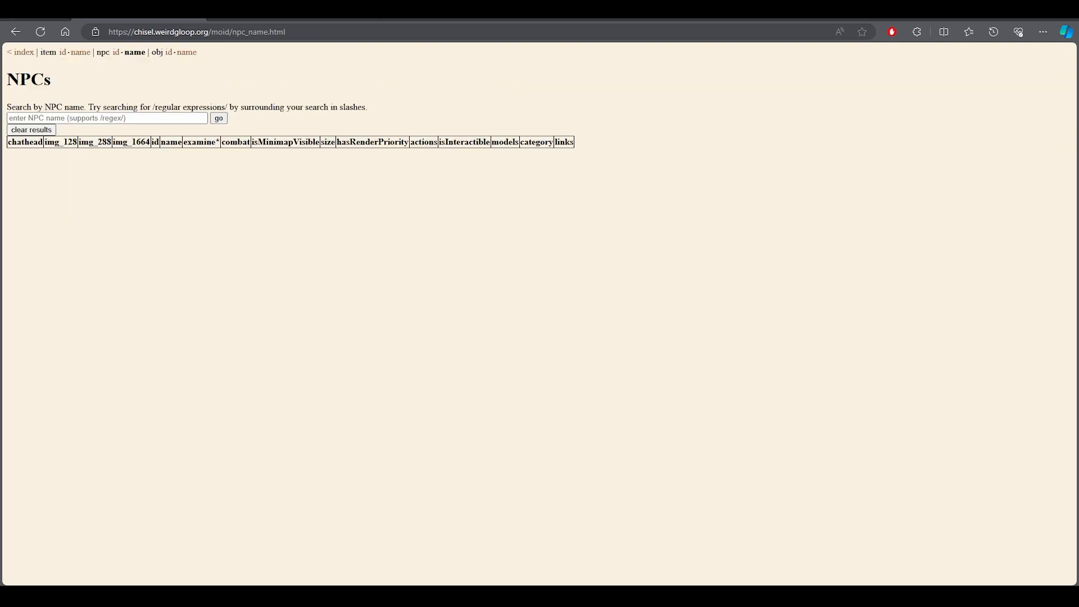
left_click(111, 118)
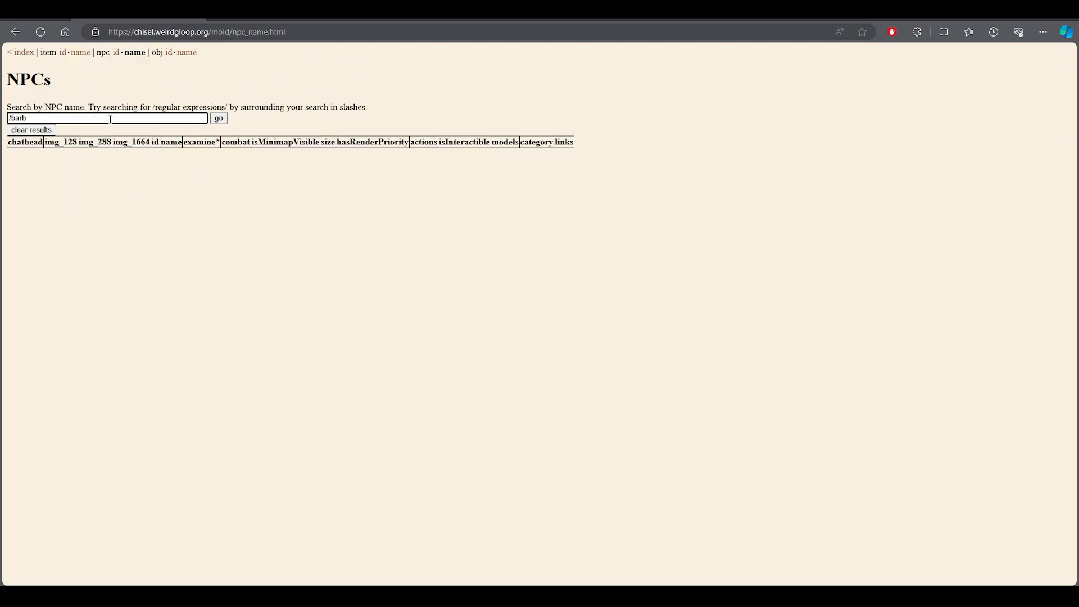
key("Return")
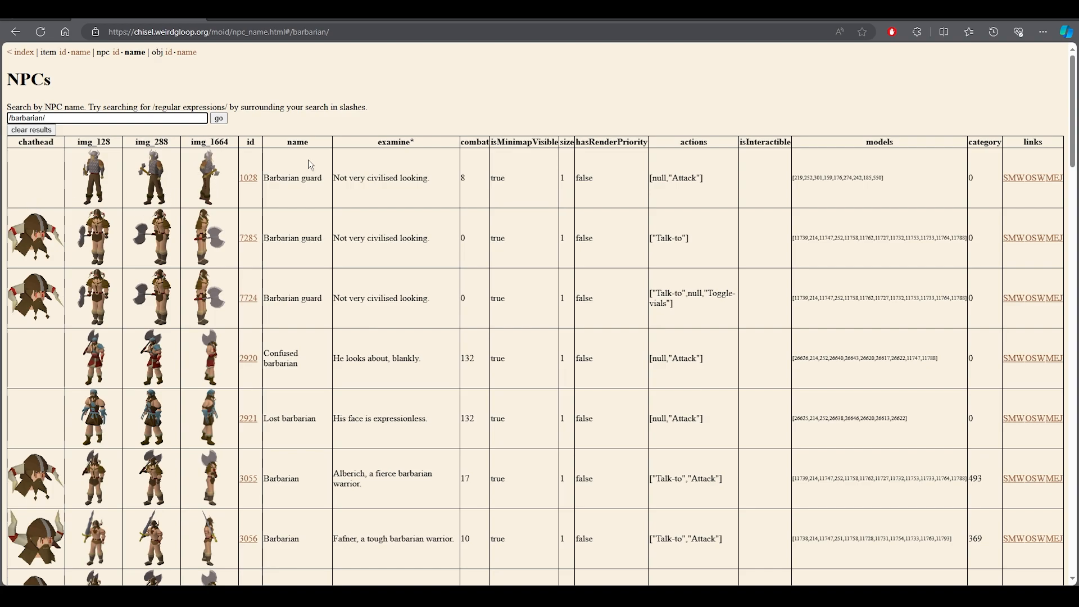
left_click_drag(794, 178, 802, 179)
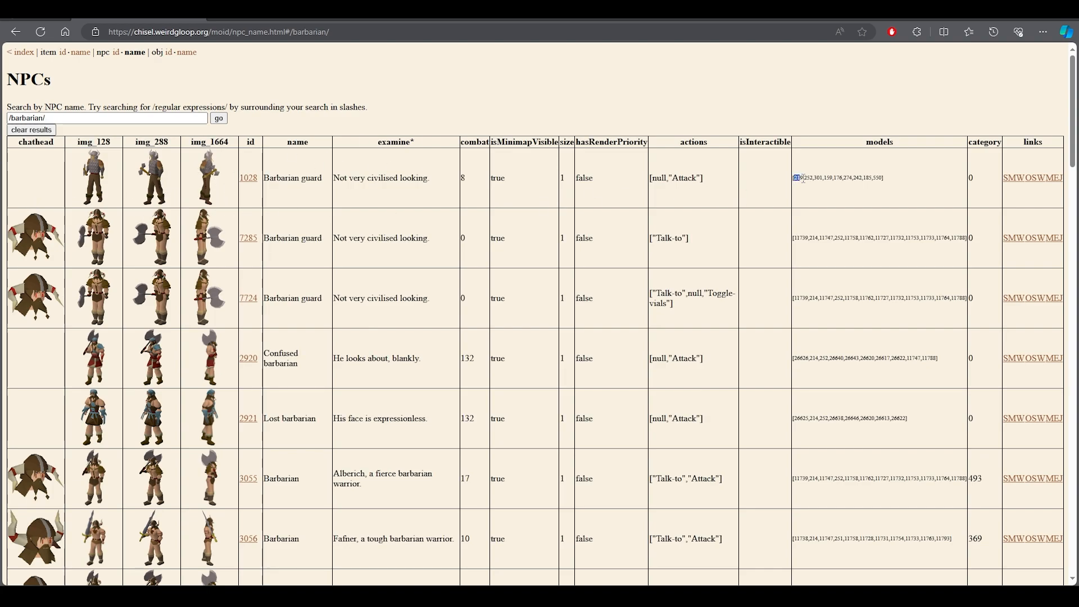
left_click_drag(883, 178, 884, 177)
left_click_drag(258, 178, 240, 178)
key("ctrl+c")
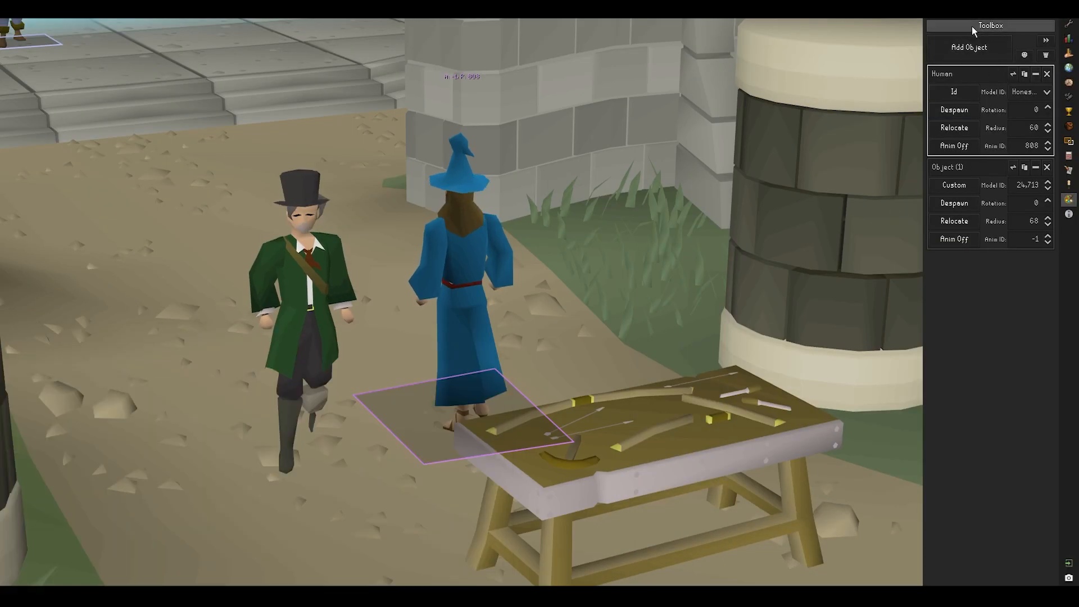
Add NPC 1028 as a custom model through the Toolbox's Cache Searcher and close the Toolbox
left_click(993, 26)
left_click_drag(251, 45, 269, 36)
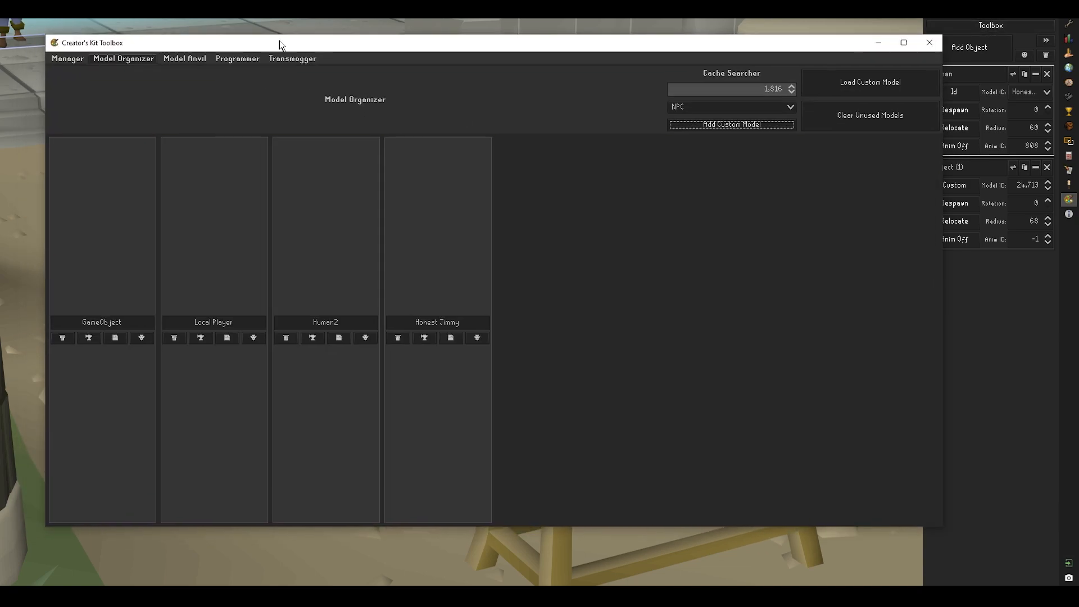
key("ctrl+v")
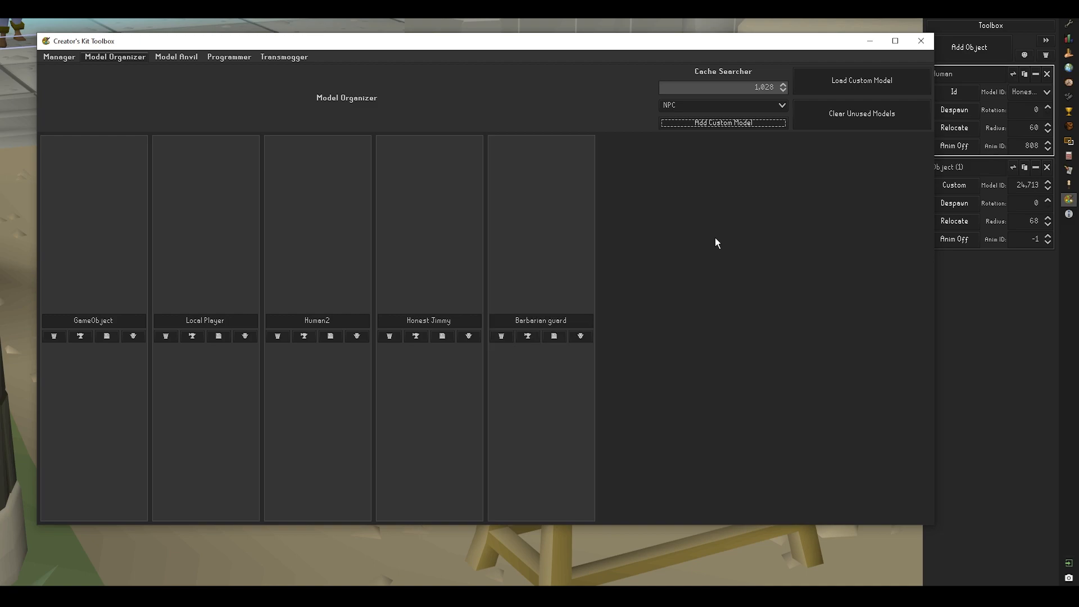
left_click(921, 40)
Switch the Human object's model to Barbarian guard and view the character in the game
left_click(1025, 93)
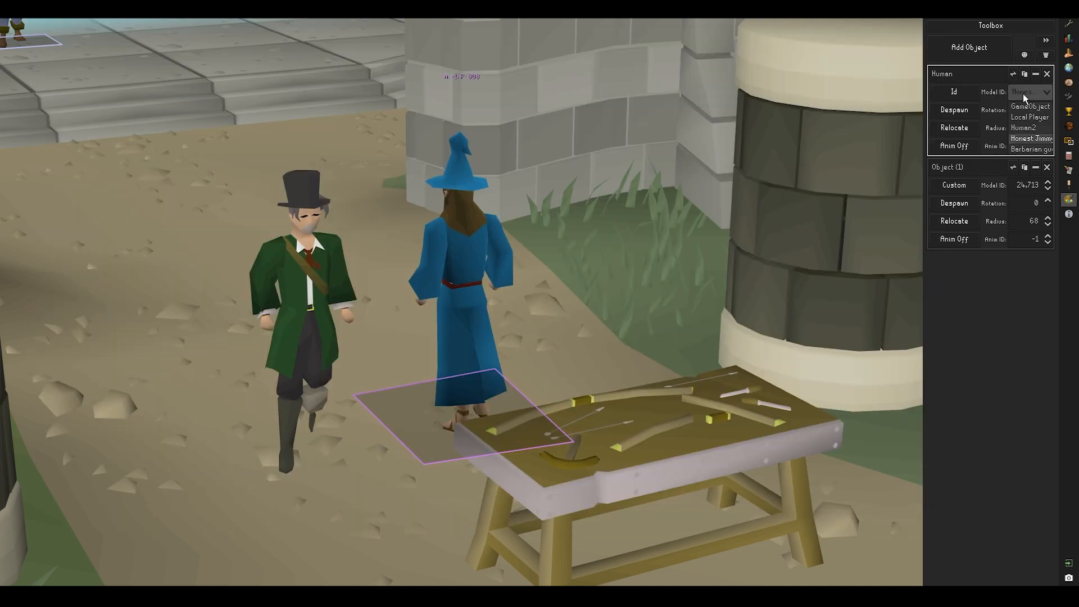
left_click(1030, 149)
mouse_move(532, 329)
middle_mouse_down()
mouse_move(487, 333)
mouse_move(547, 336)
mouse_move(460, 340)
mouse_move(524, 315)
middle_mouse_up()
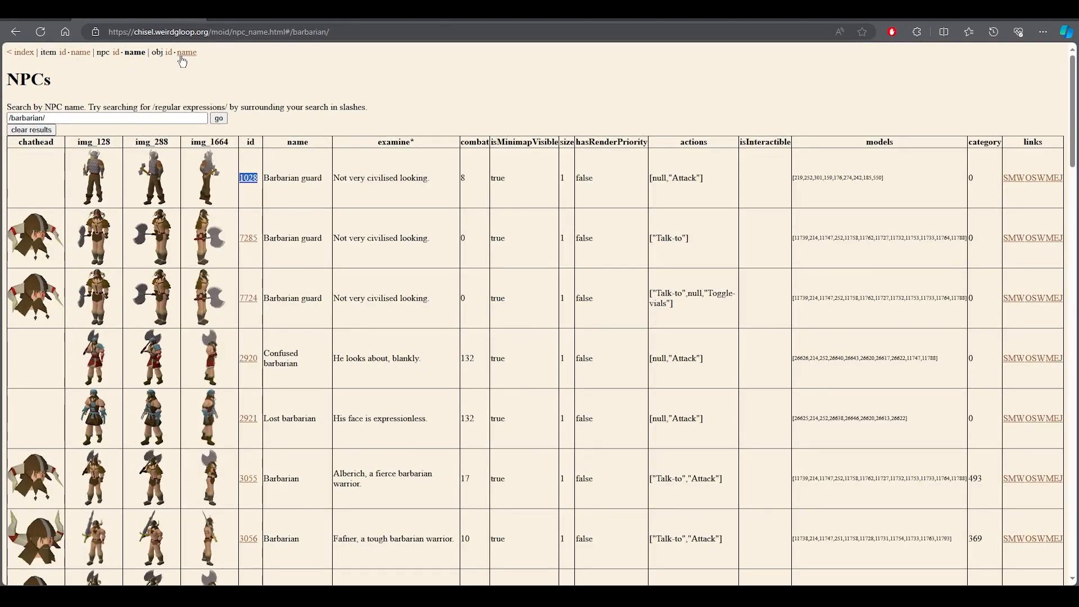
Search the OSRS item database's objects by name for /spirit tree/ and copy the Spirit Tree ID 8356
left_click(146, 118)
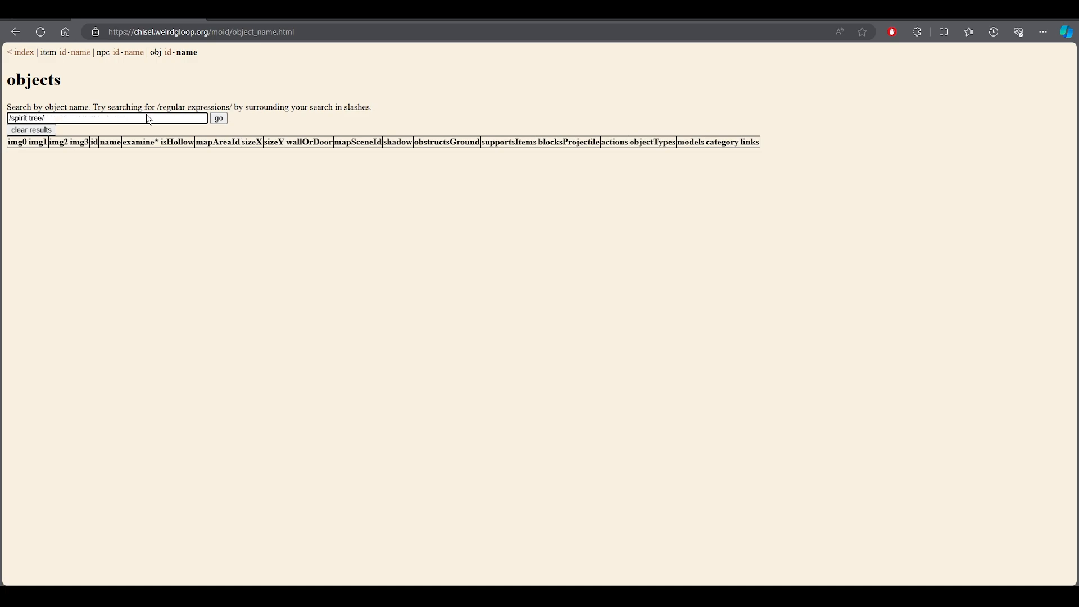
key("Return")
scroll(369, 318, "down", 10)
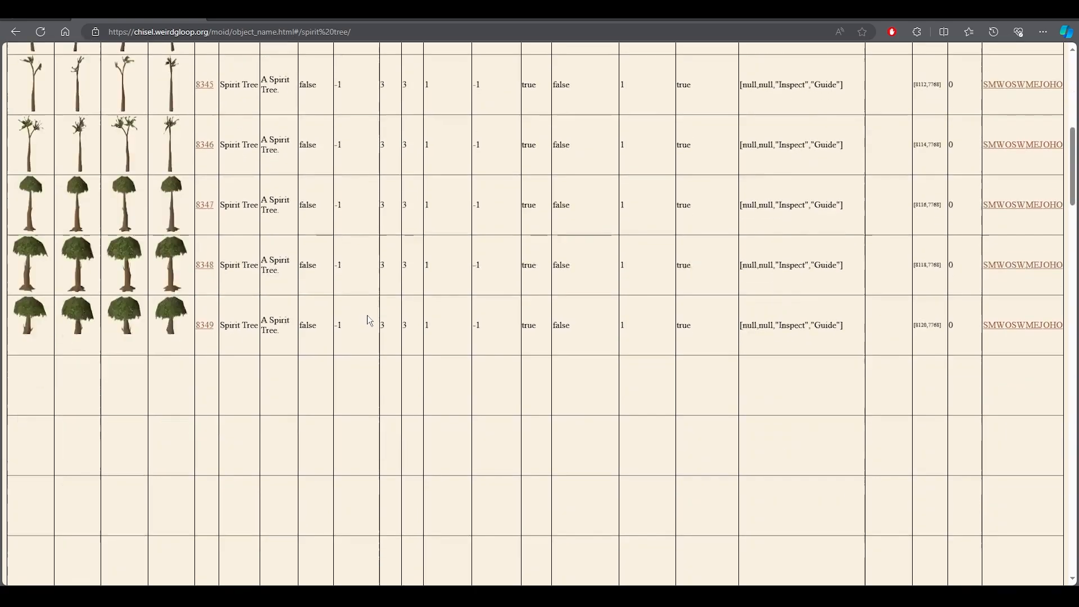
scroll(386, 278, "up", 3)
scroll(388, 279, "up", 2)
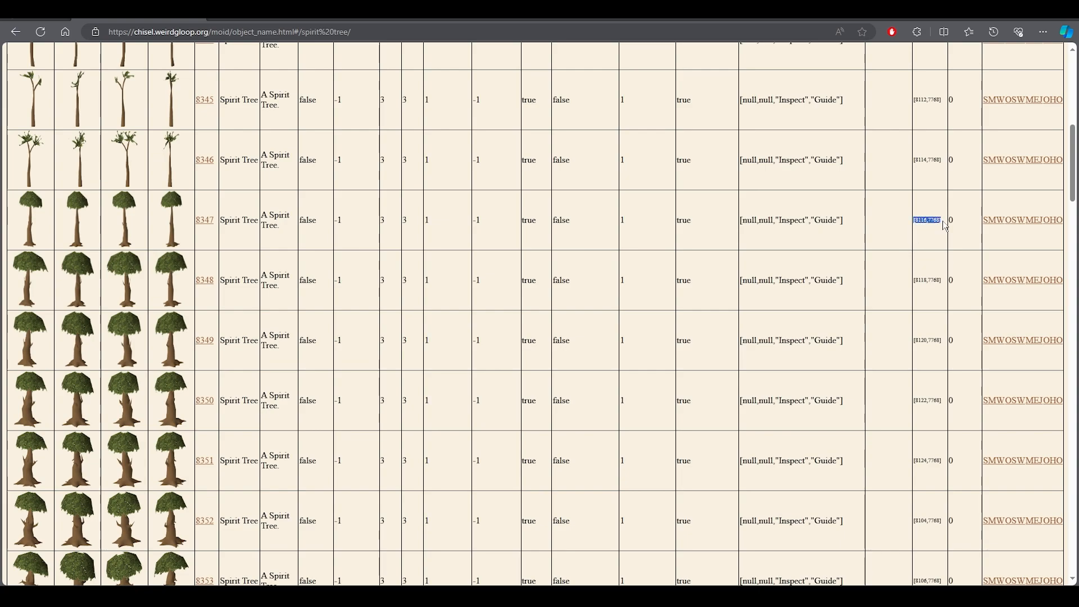
scroll(388, 320, "down", 5)
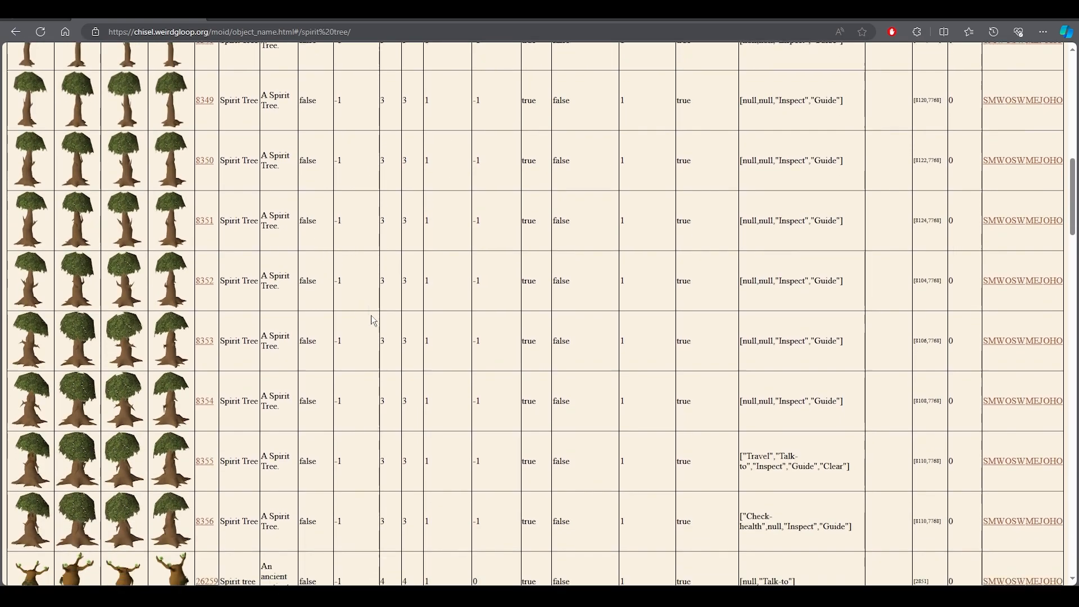
scroll(411, 336, "down", 4)
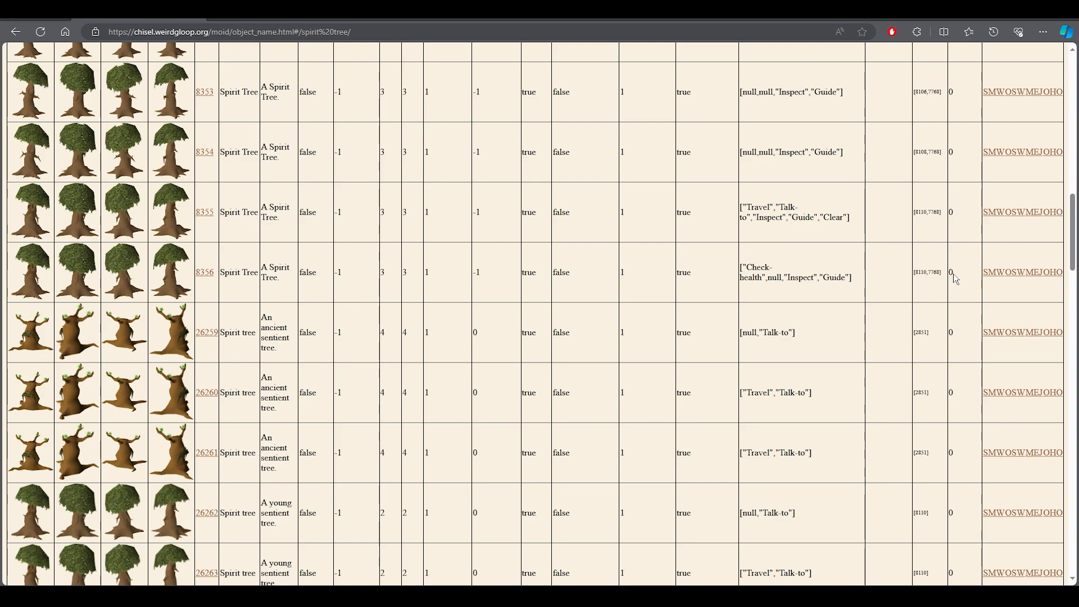
left_click_drag(262, 277, 696, 276)
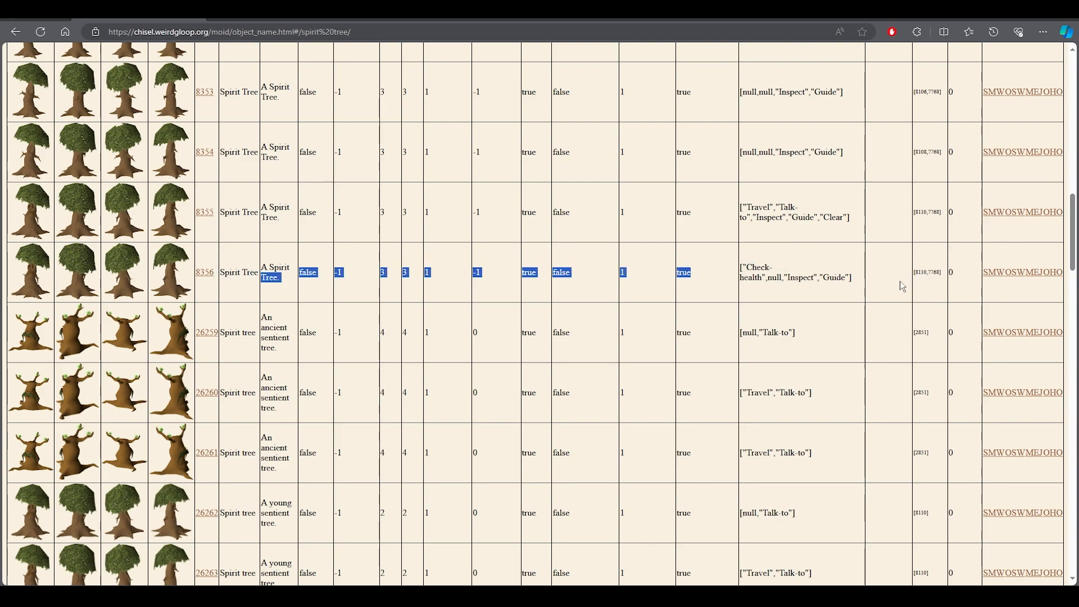
left_click(922, 276)
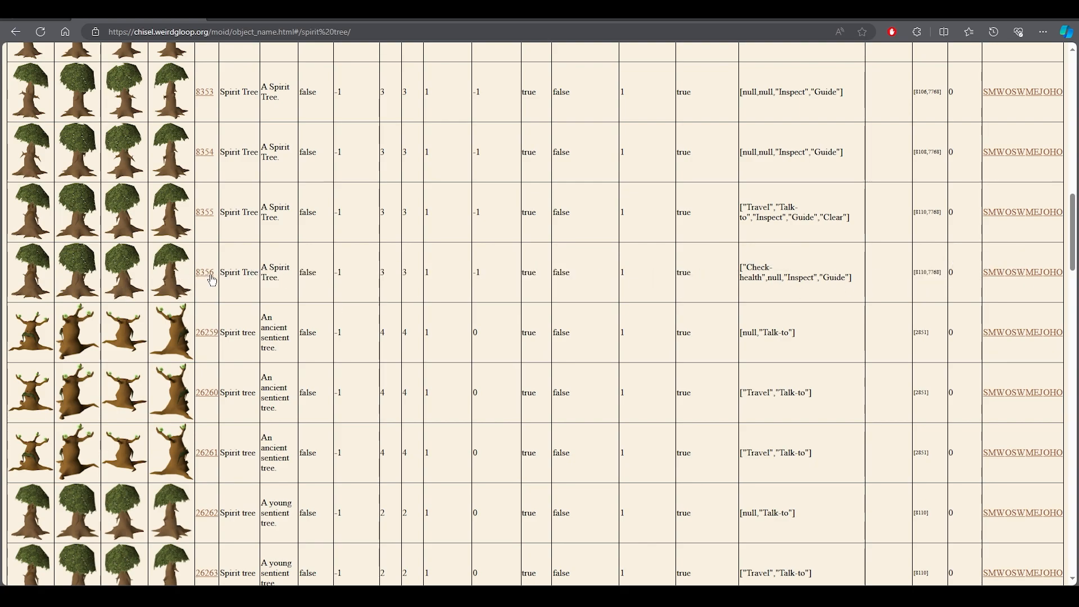
left_click_drag(215, 276, 196, 274)
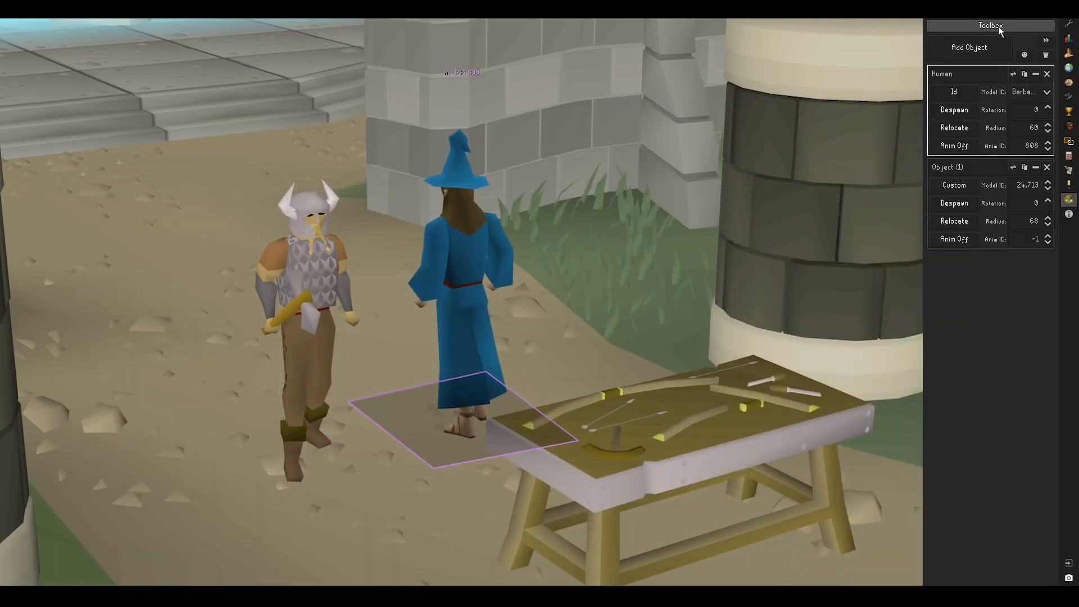
Add cache Object 8356 as a custom model through the Toolbox's Cache Searcher and close the Toolbox
left_click(990, 25)
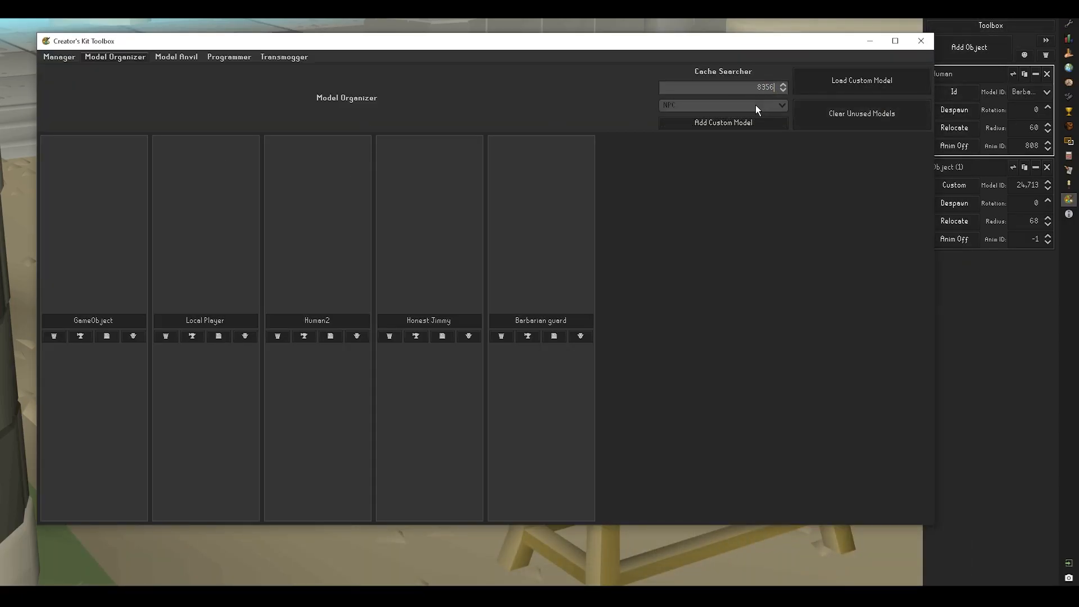
left_click(694, 128)
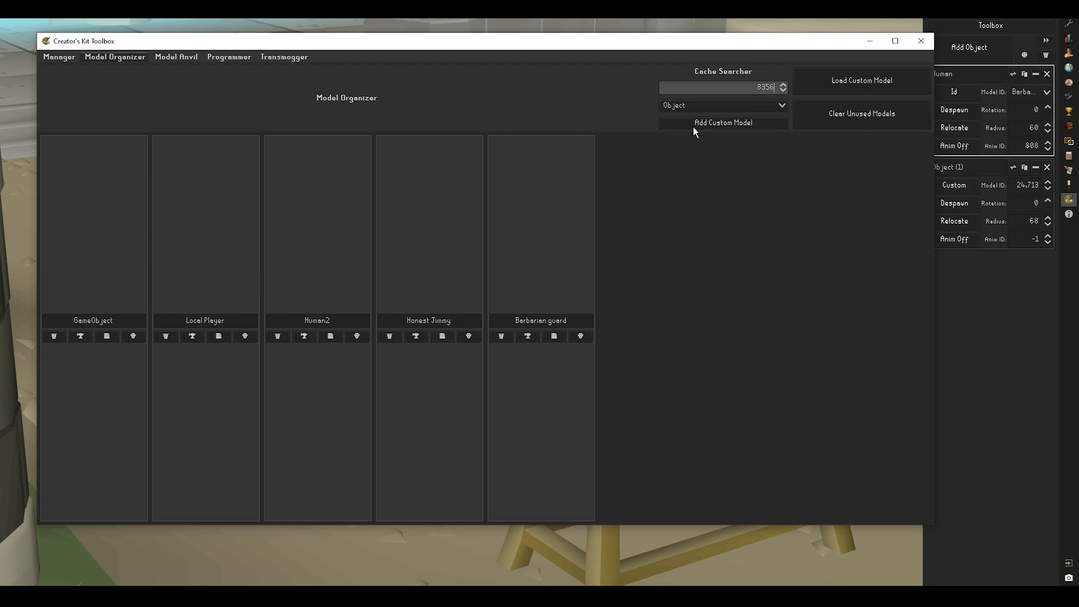
left_click(738, 123)
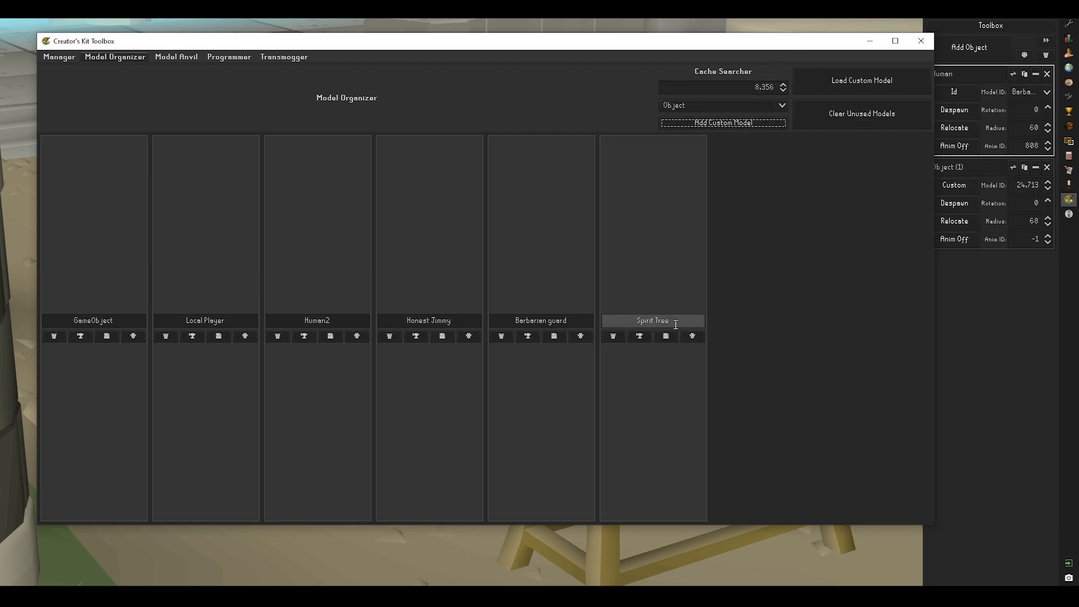
left_click(920, 41)
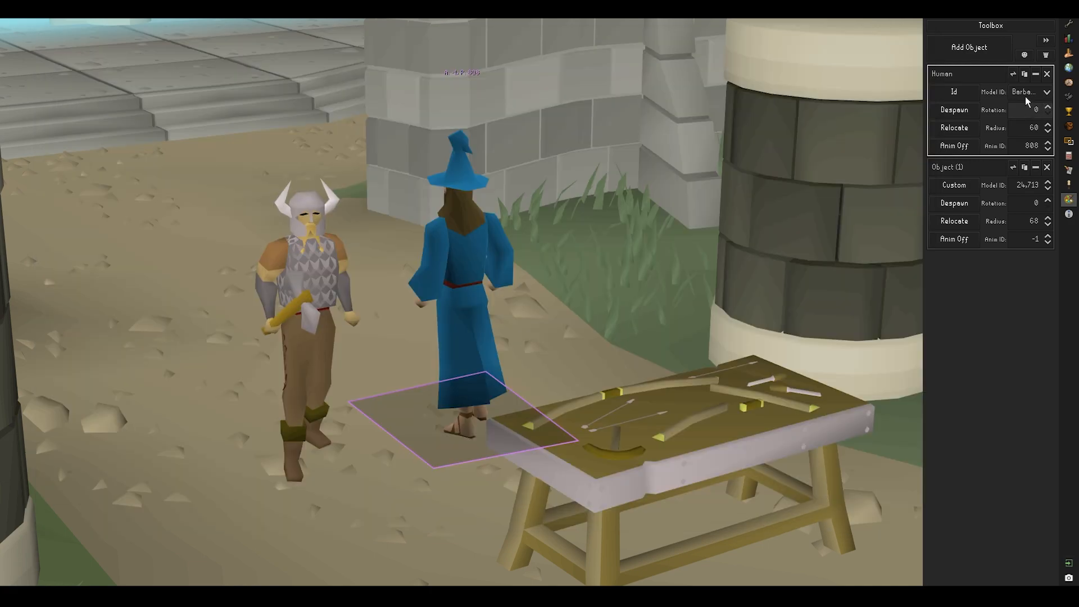
Add a new object, switch it to custom models and assign it the Spirit Tree model
left_click(969, 51)
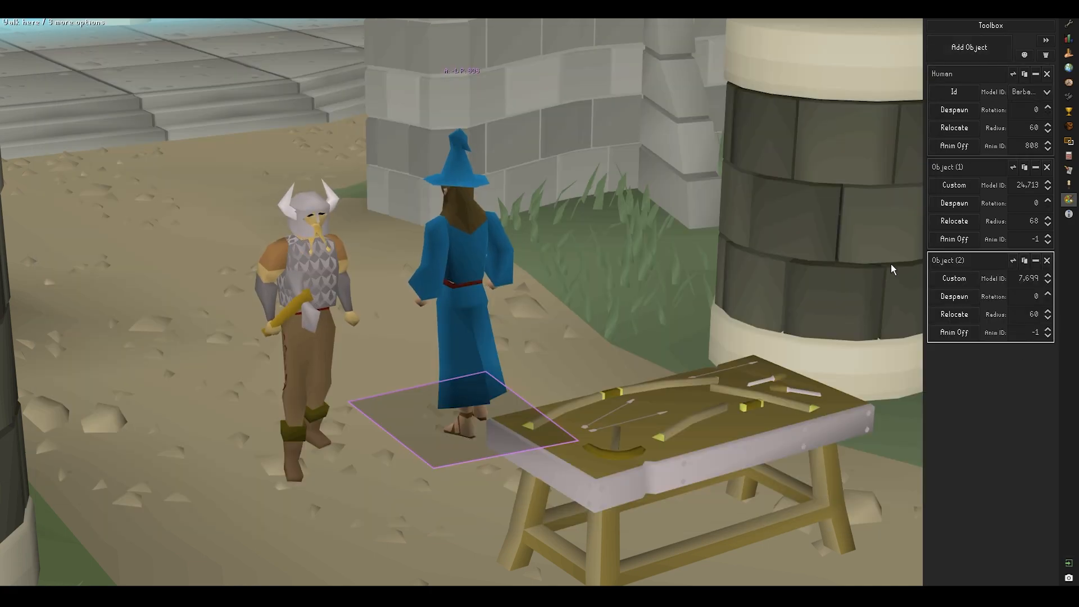
left_click(959, 277)
left_click(1032, 278)
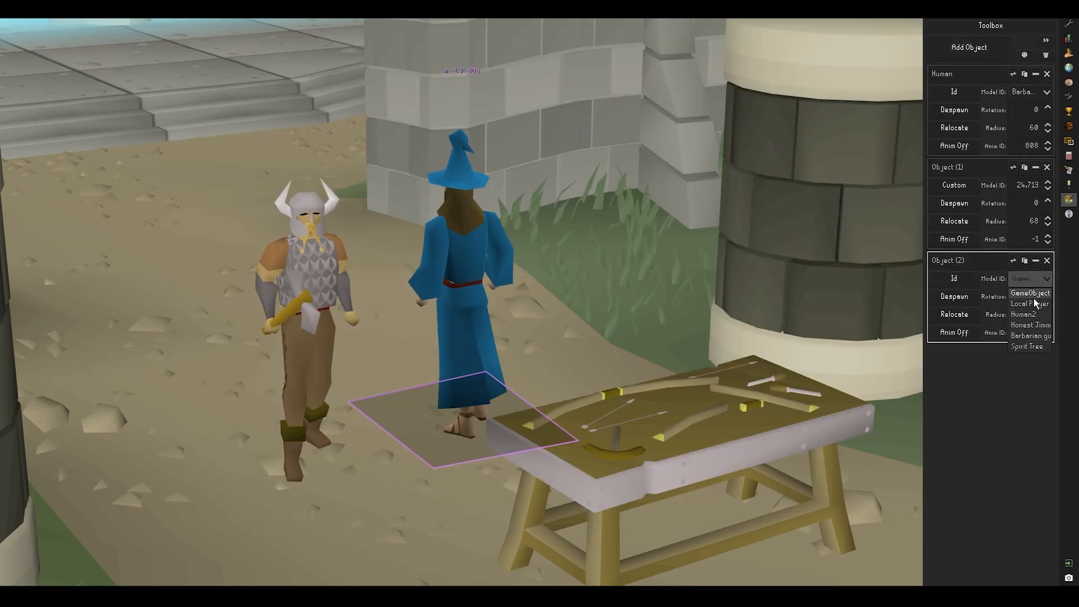
left_click(1034, 346)
Place the Spirit Tree on the path behind the Barbarian guard, set its radius to 71 and view it from several angles
scroll(479, 307, "down", 5)
middle_click_drag(481, 309, 459, 336)
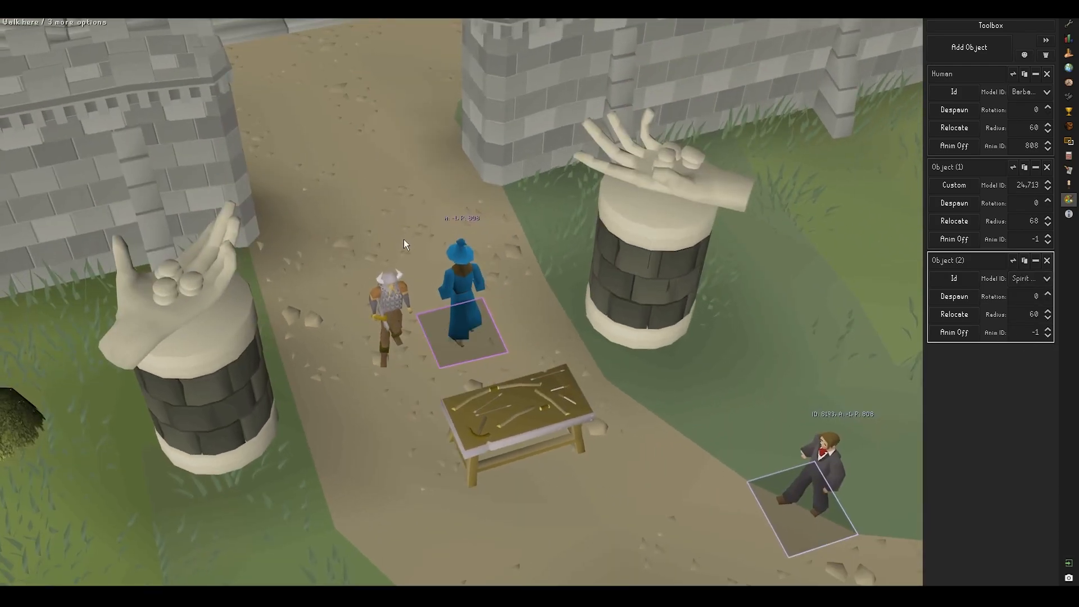
key("ctrl+r")
middle_click_drag(642, 332, 661, 318)
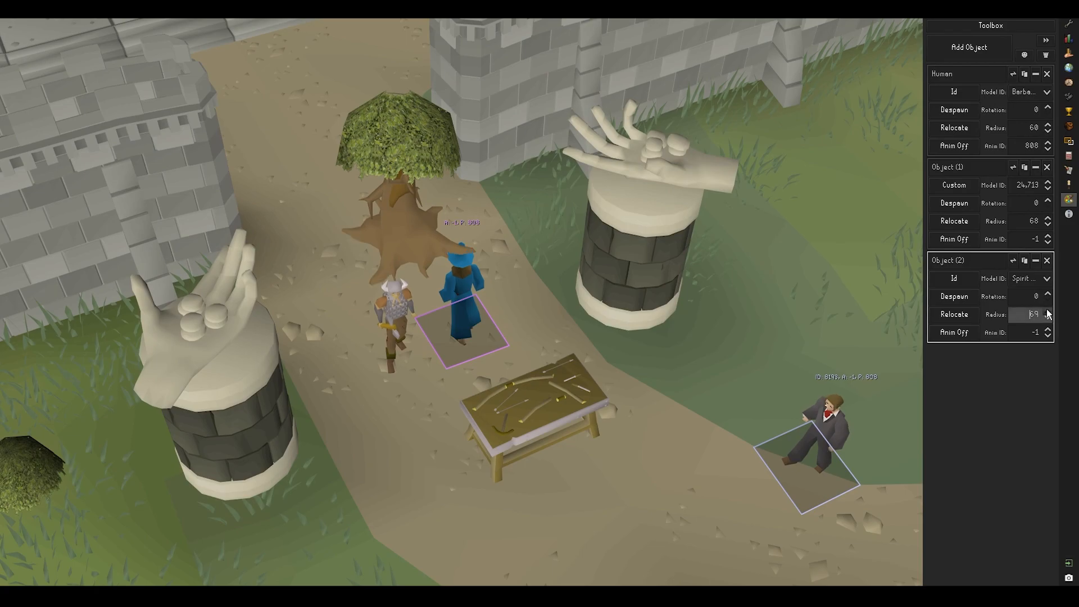
middle_click_drag(435, 213, 548, 300)
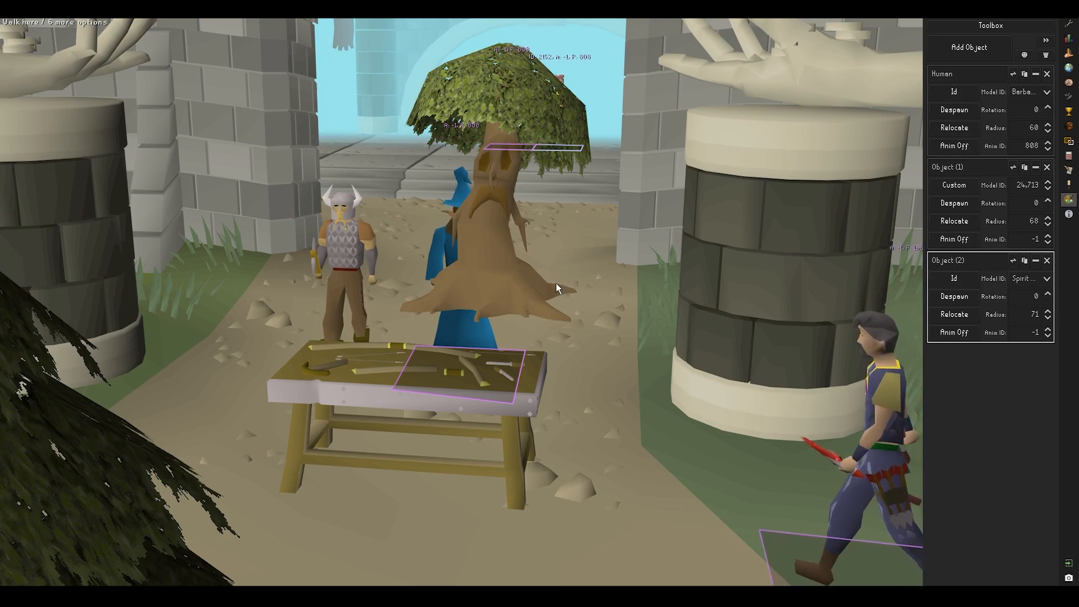
scroll(539, 276, "down", 3)
middle_click_drag(506, 386, 605, 407)
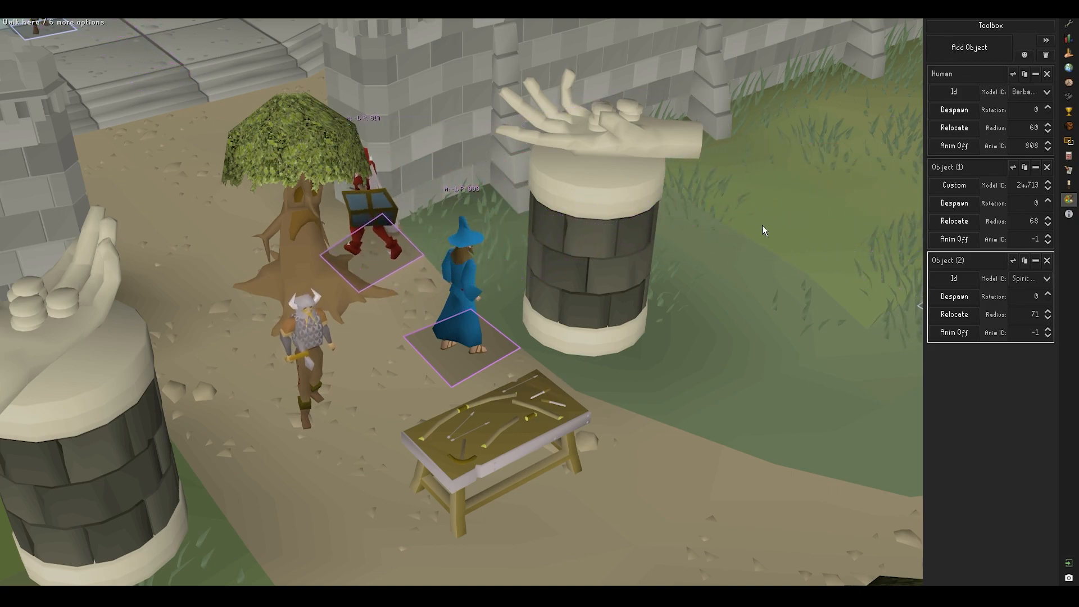
Open the Creator's Kit plugin settings and examine the Oculus Orb, Scene and Overlays options
left_click(1070, 24)
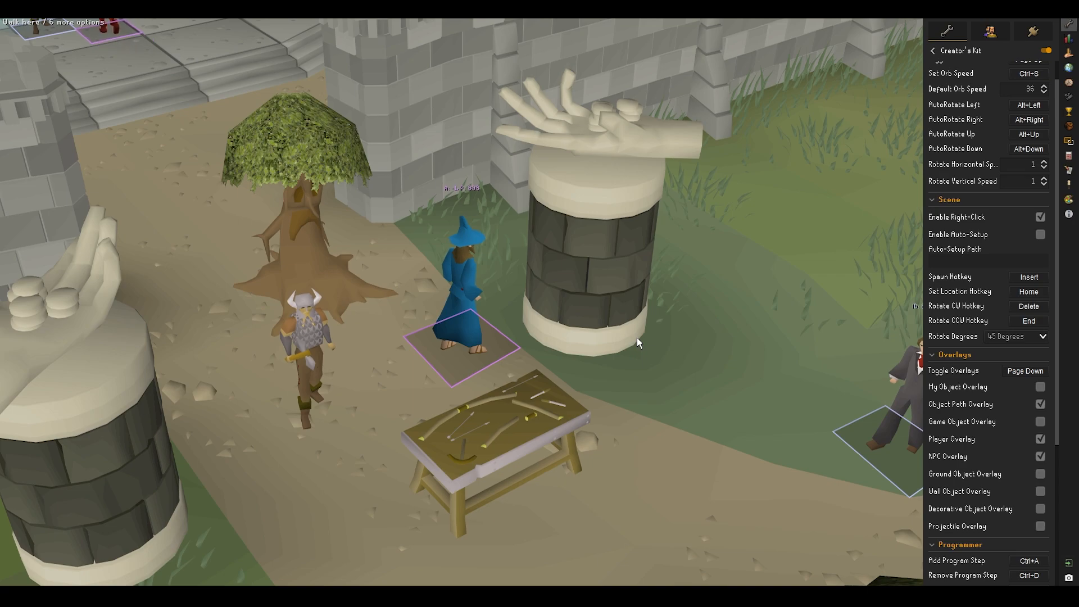
scroll(990, 310, "up", 1)
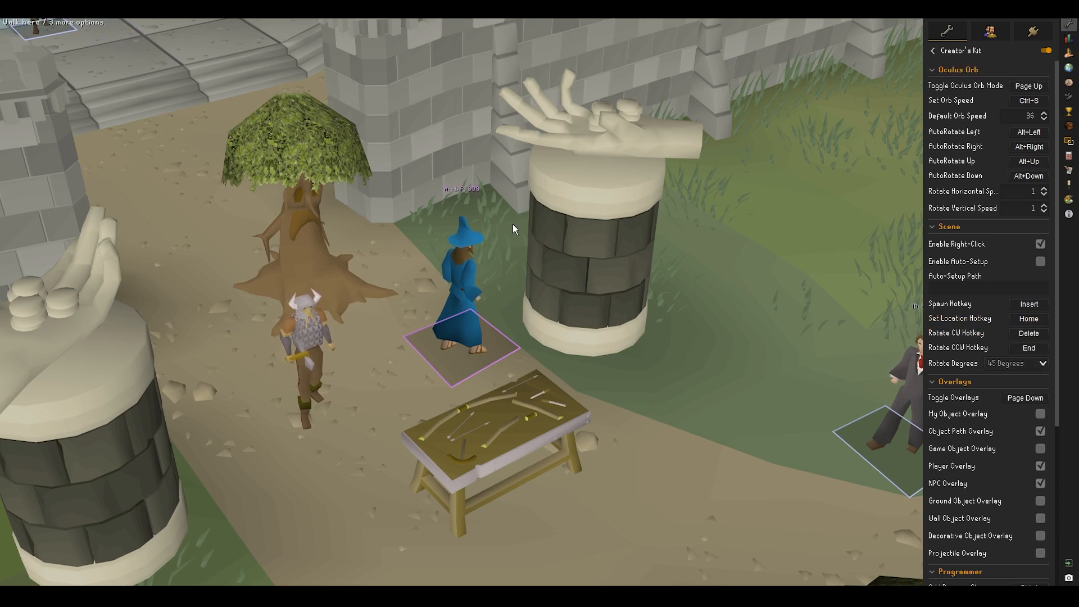
right_click(470, 317)
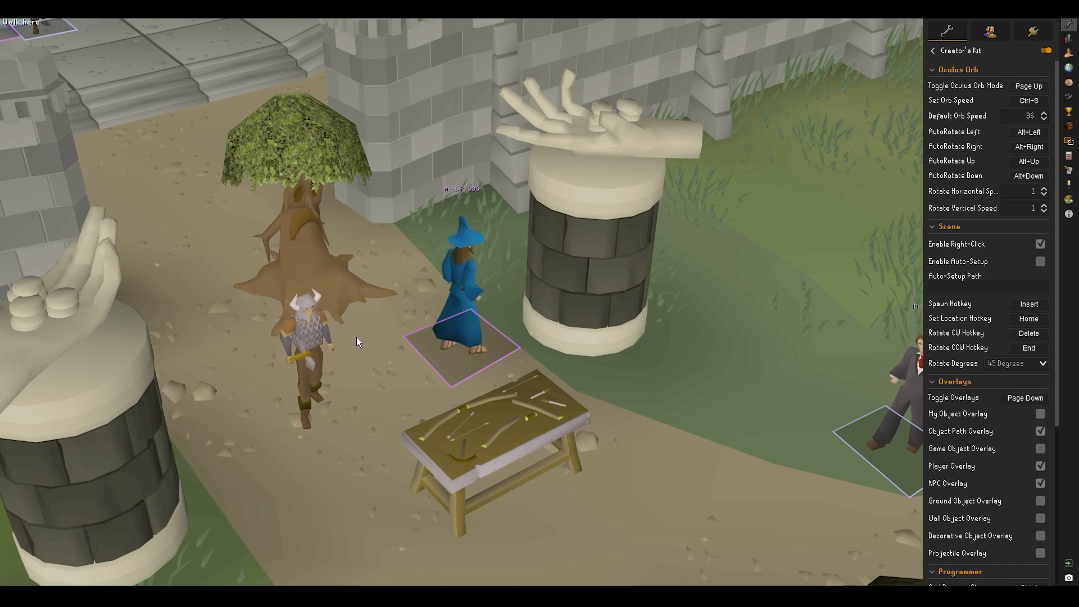
Toggle Oculus Orb mode and fly the free camera in all directions around the spawned objects near the wall
key("Page_Up")
key("s")
key("a")
key("d")
mouse_move(454, 360)
middle_mouse_down()
mouse_move(359, 370)
mouse_move(389, 369)
mouse_move(403, 291)
mouse_move(400, 359)
mouse_move(447, 359)
middle_mouse_up()
key("w")
key("s")
key("d")
key("a")
key("w")
key("r")
key("f")
key("r")
key("d")
key("a")
key("d")
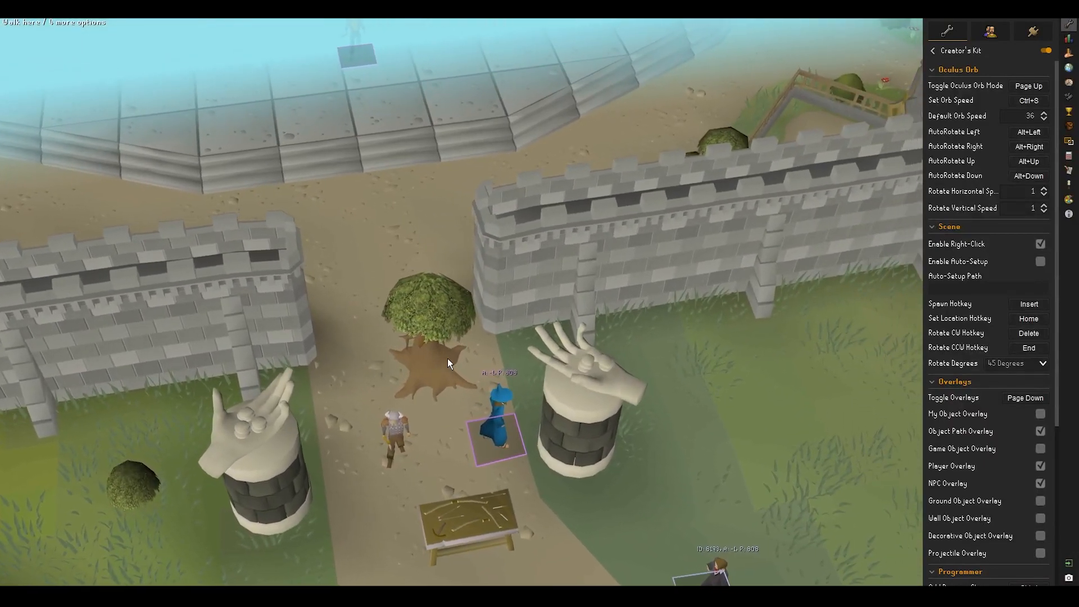
key("s")
key("a")
key("d")
key("a")
Set the Default Orb Speed to 4 and try out the camera movement over the scene
left_click_drag(1026, 116, 1048, 117)
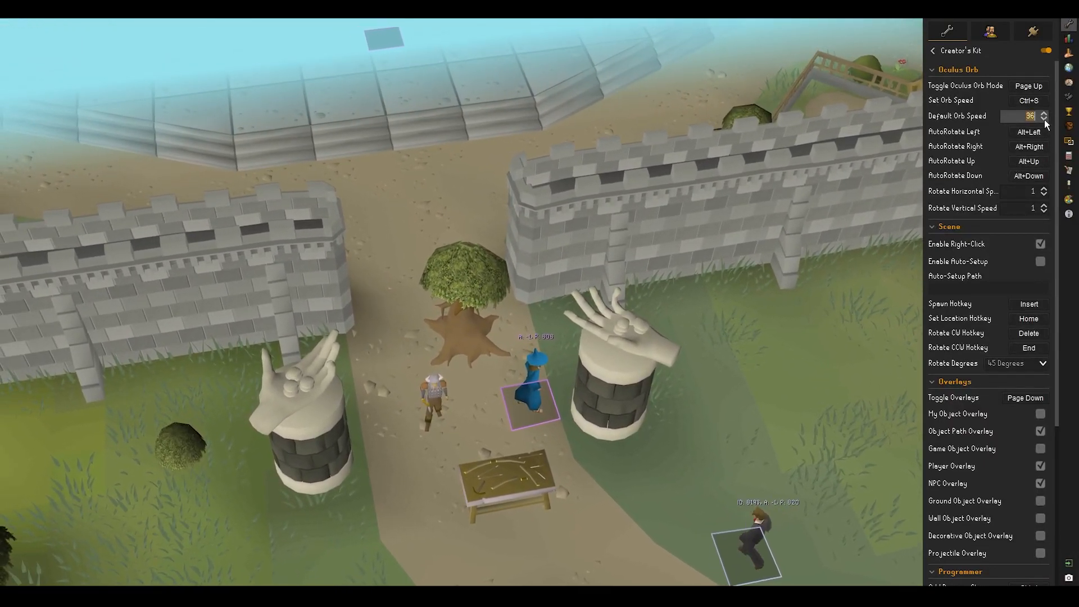
type("4")
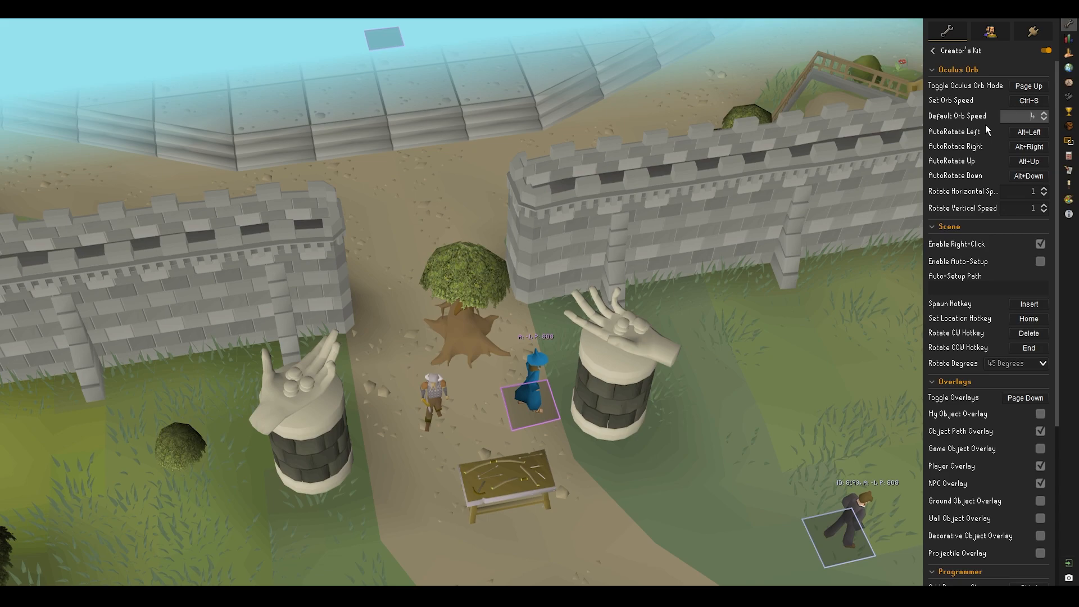
type("s")
middle_click_drag(621, 213, 692, 428)
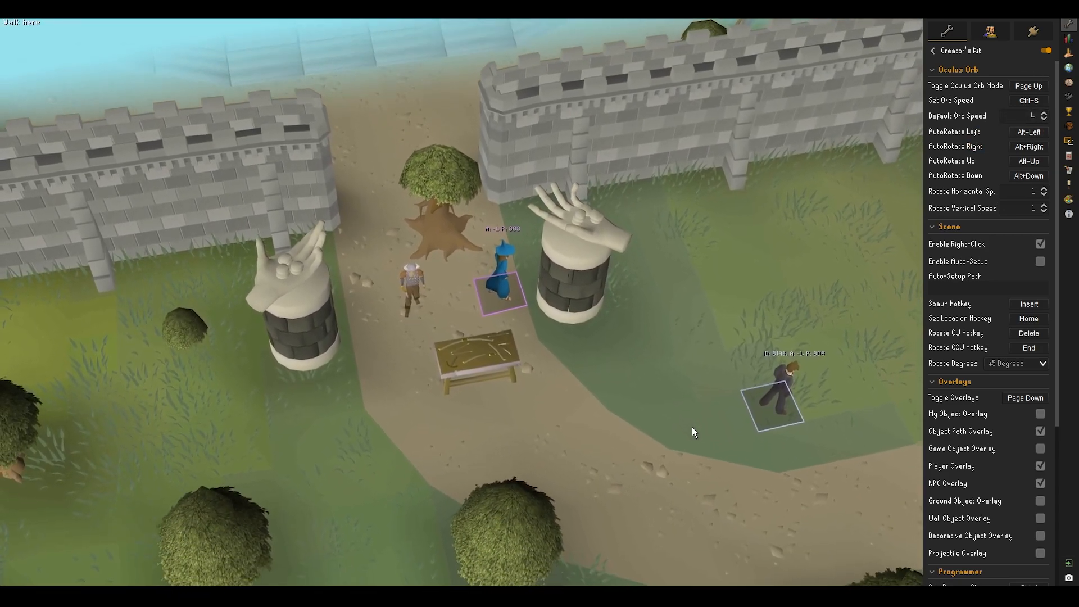
Fly the orb camera forward, walk the character toward the wall opening, toggle Oculus Orb mode and angle the view along the path
key("w")
left_click(466, 172)
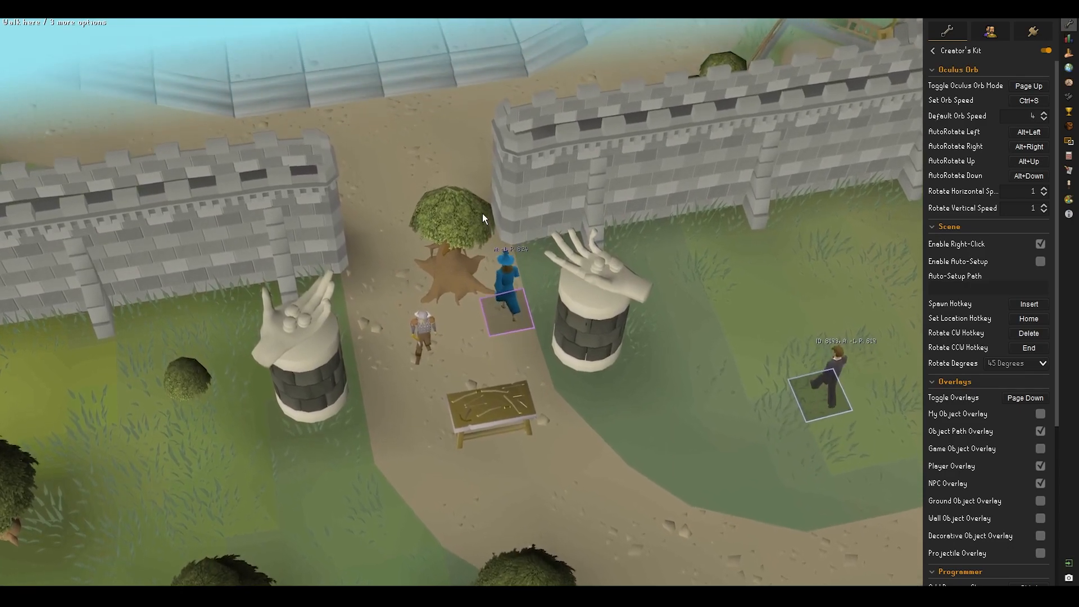
key("Page_Up")
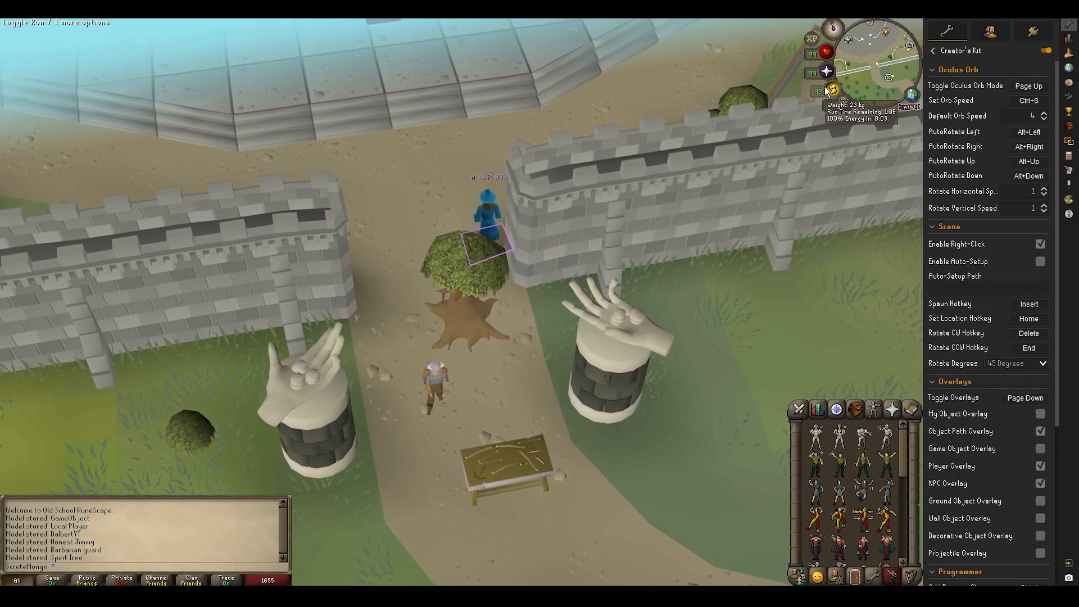
key("s")
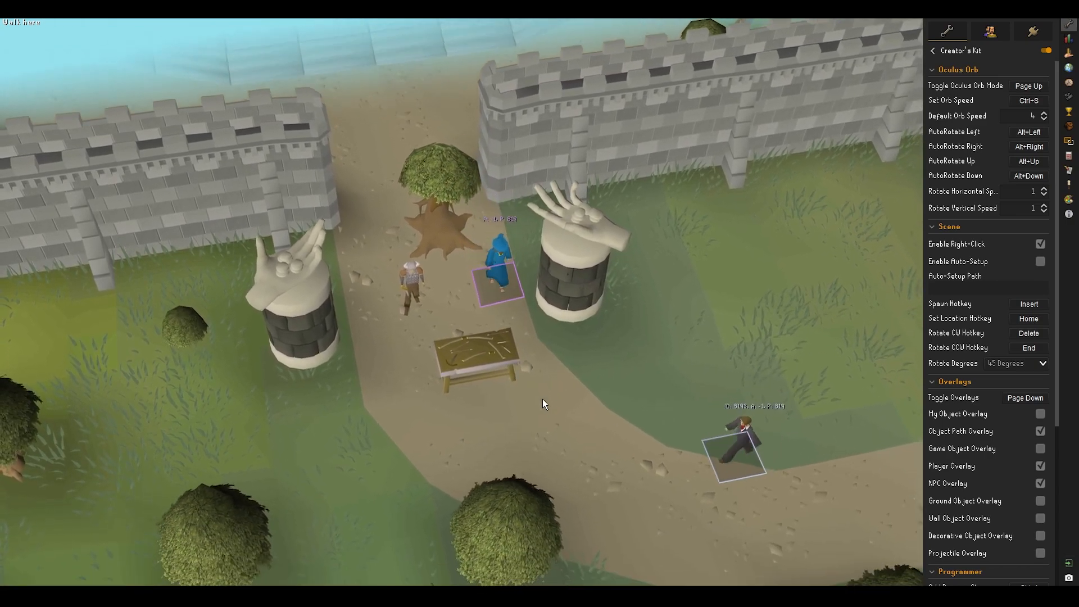
middle_click_drag(579, 356, 554, 330)
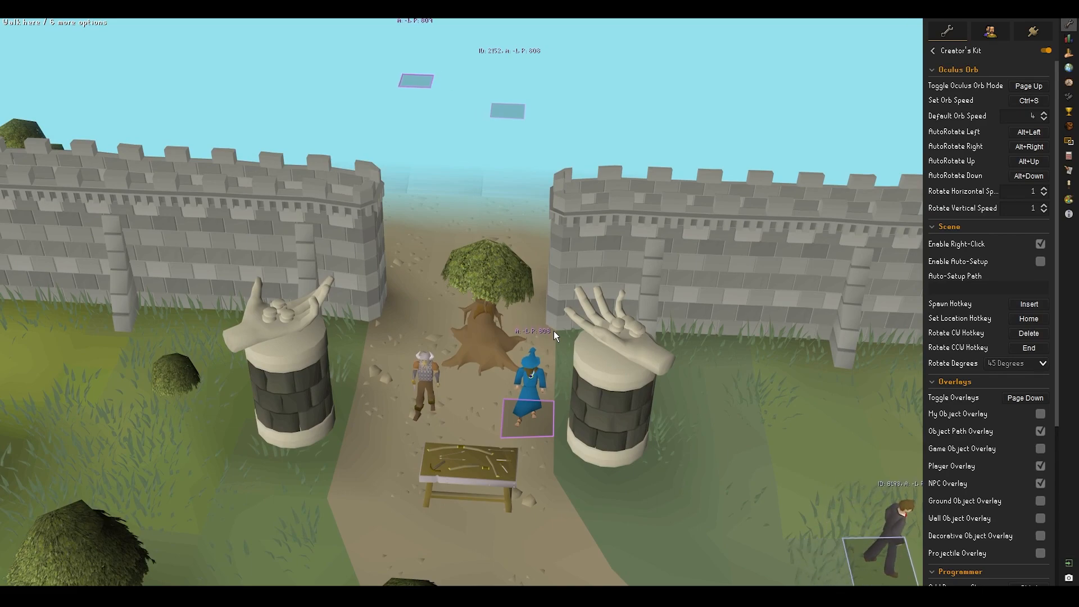
Accept 36 as the orb speed and test the camera movement around the guard, tree and workbench
right_click(554, 331)
key("ctrl+s")
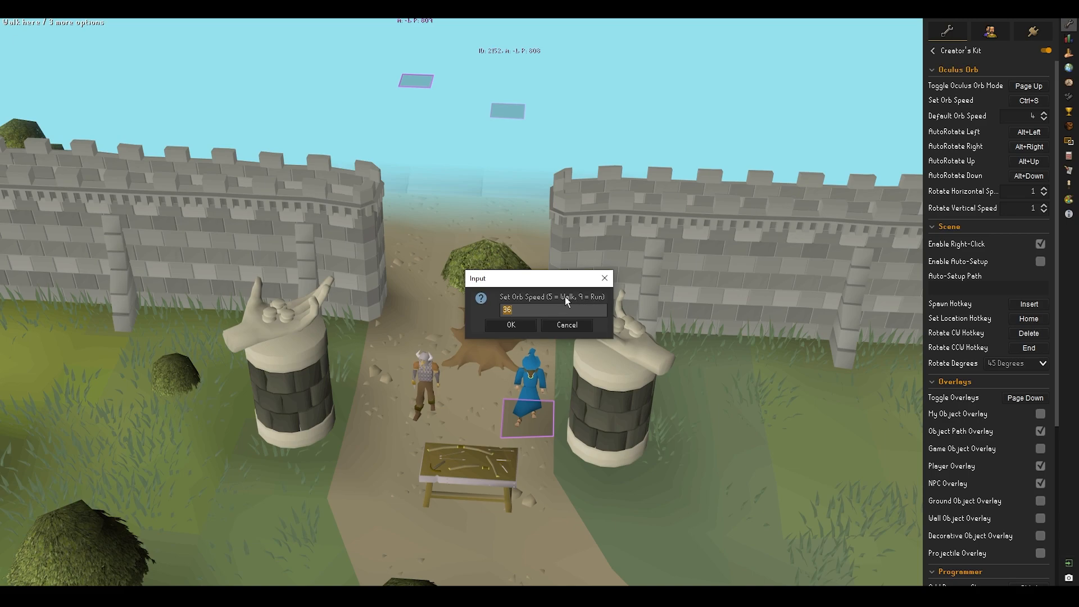
key("Return")
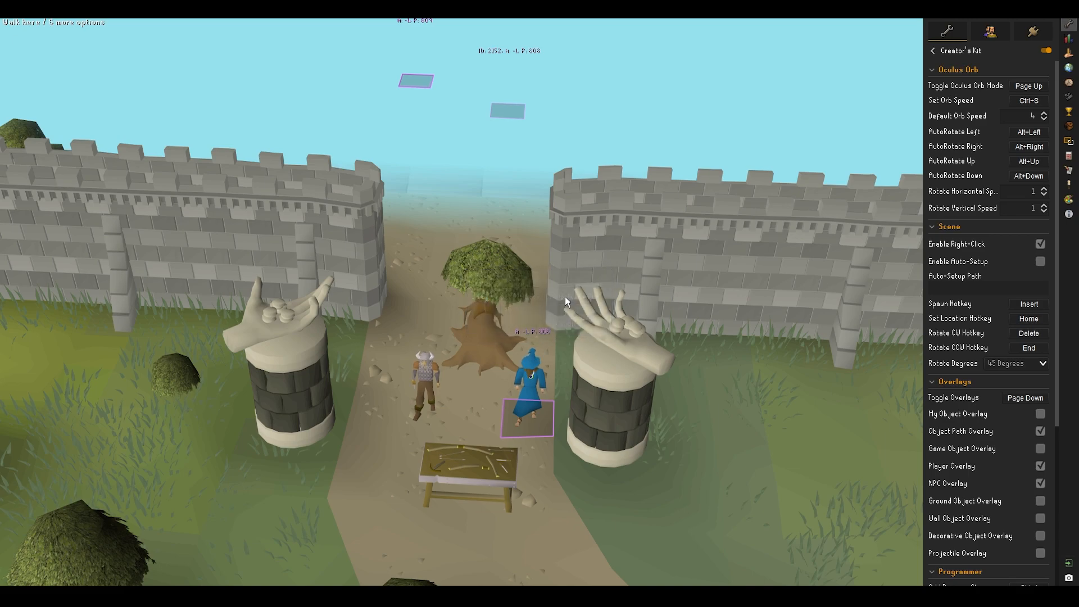
key("s")
key("d")
middle_click_drag(558, 315, 553, 339)
key("w")
key("s")
key("w")
key("d")
key("Page_Up")
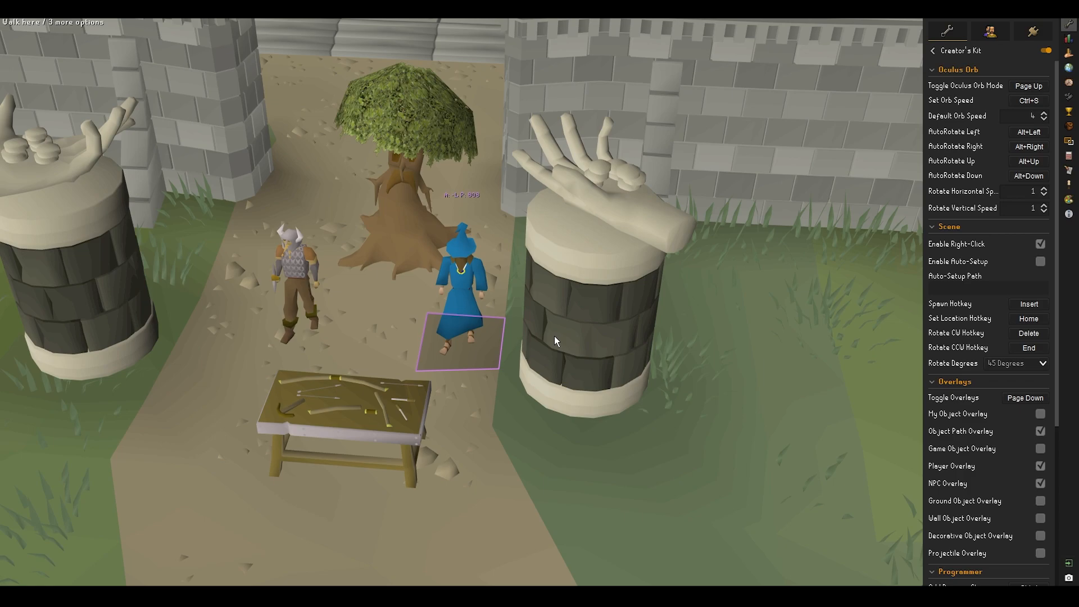
Pull the camera back from the scene and auto-rotate it left at the default horizontal speed
scroll(607, 304, "down", 5)
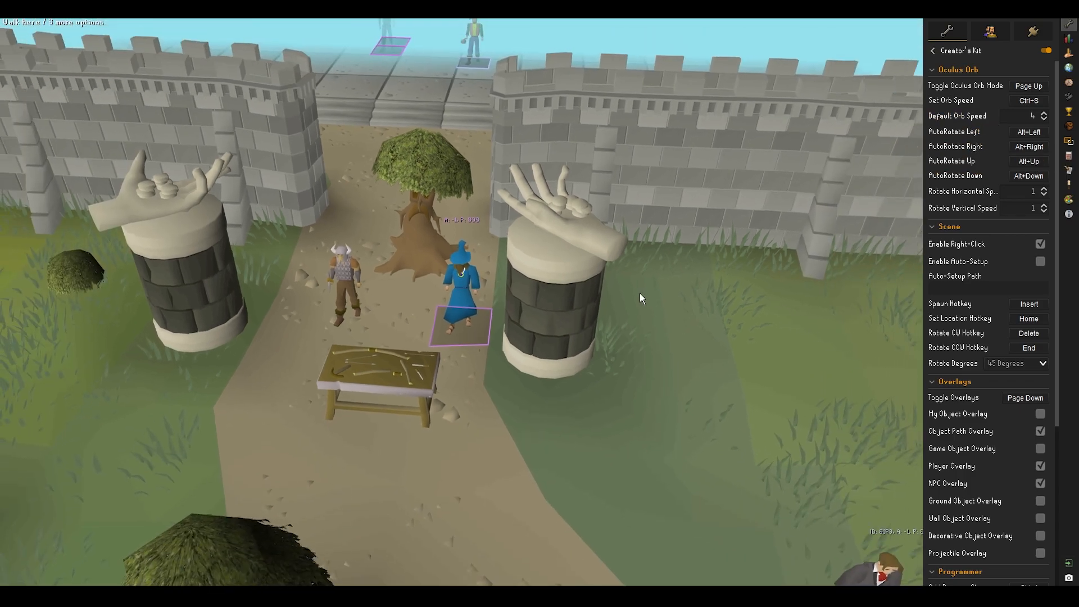
middle_click_drag(639, 292, 694, 286)
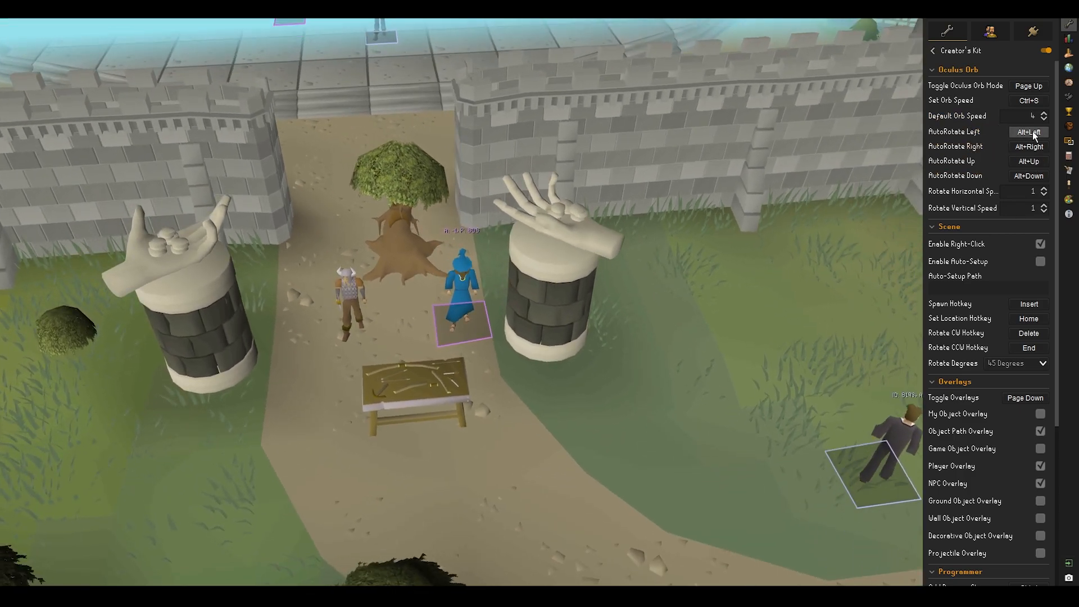
middle_click_drag(629, 303, 638, 299)
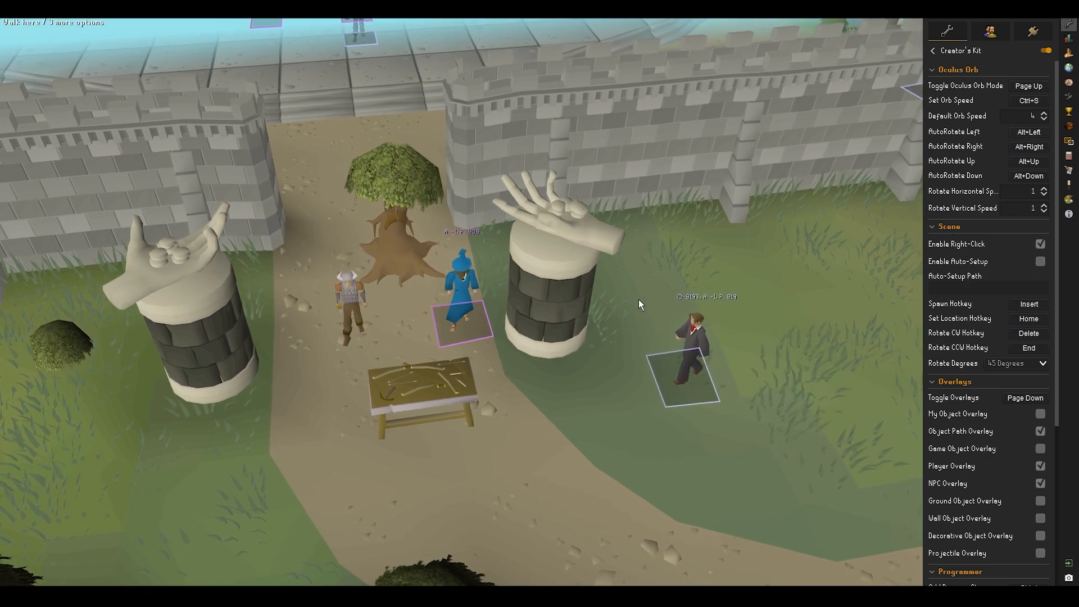
key("Left")
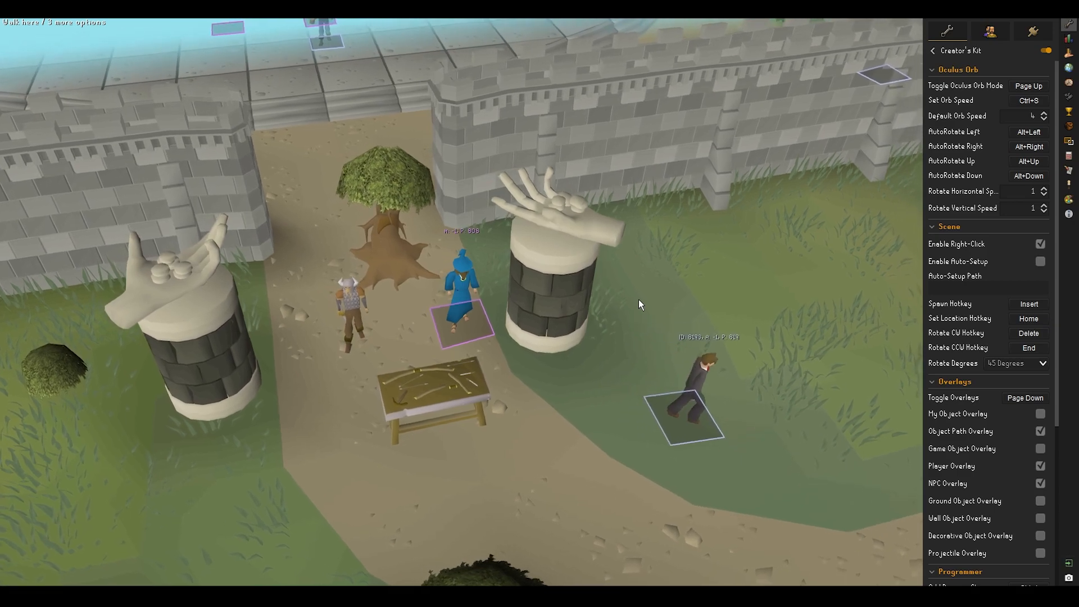
Try auto-rotating with a Rotate Horizontal Speed of 4, and return the speed to 1
left_click(1043, 188)
left_click(1043, 189)
left_click(1044, 189)
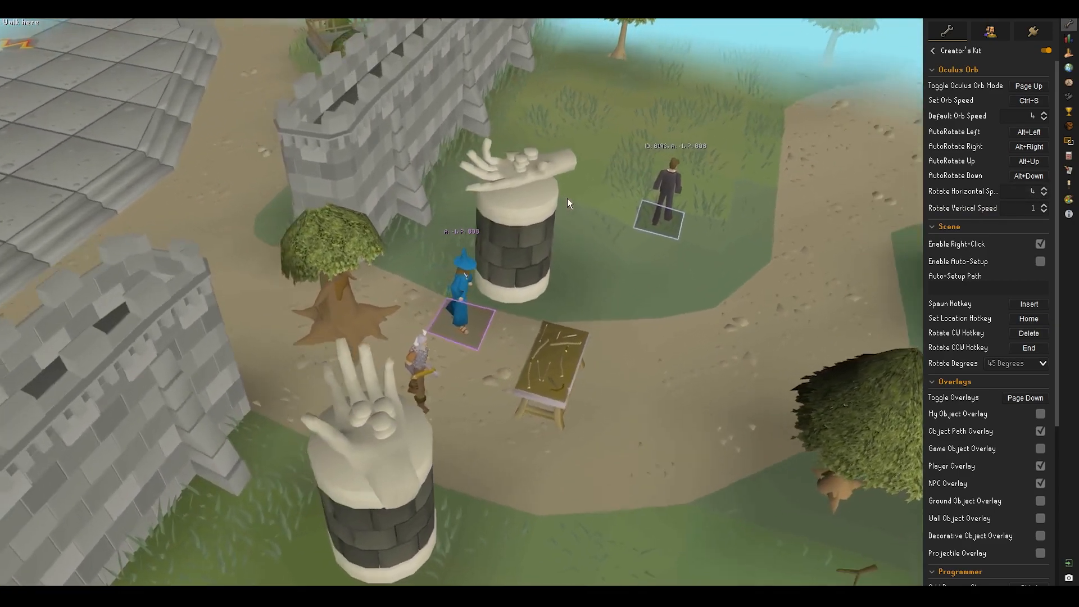
left_click(1044, 194)
left_click(1044, 194)
left_click(1044, 194)
Auto-rotate the camera right around the spawned objects and bring up the Toolbox
right_click(697, 298)
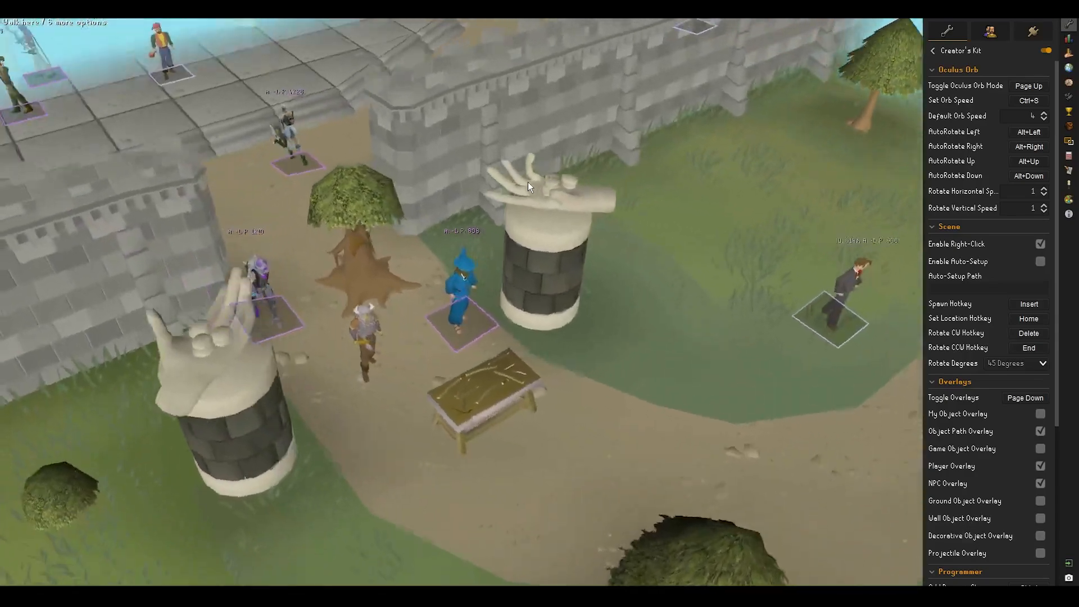
key("Right")
left_click(1069, 201)
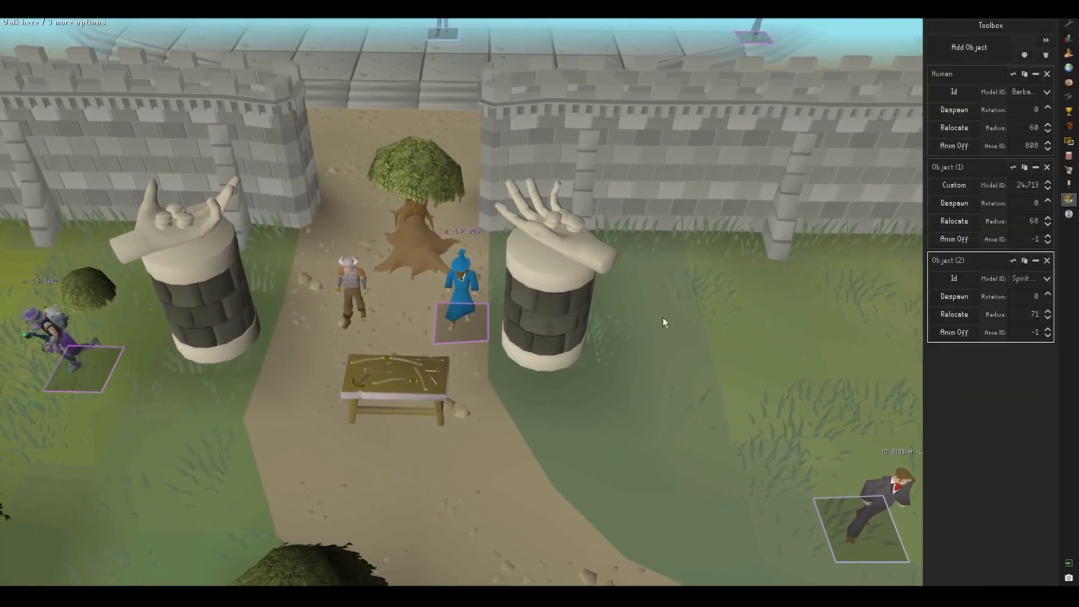
right_click(461, 341)
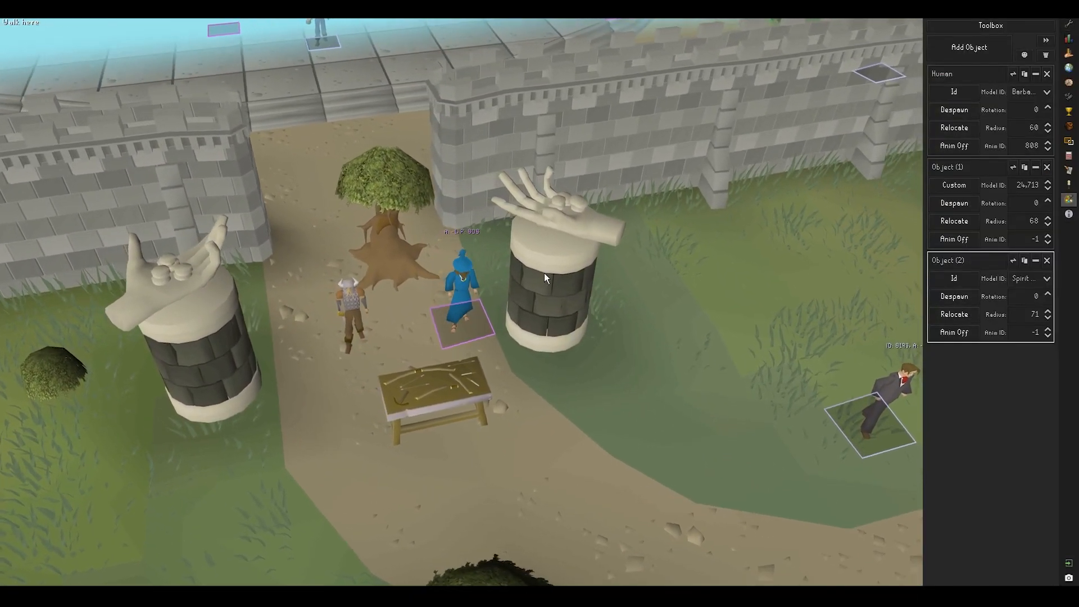
right_click(379, 353)
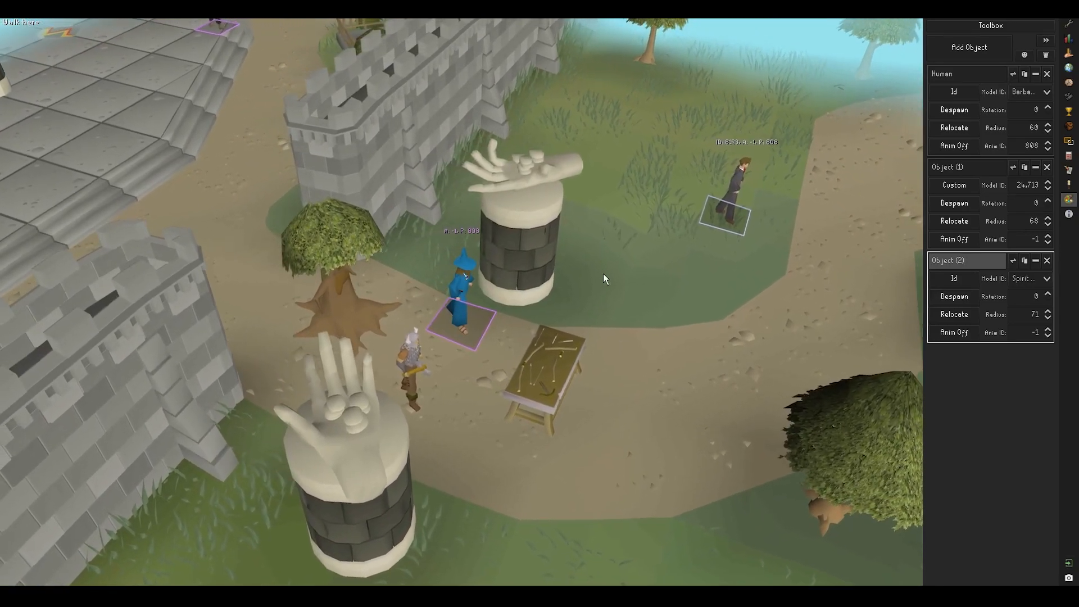
Rename Object (2) as Bench and view the scene from the other side of the wall
left_click_drag(987, 260, 905, 262)
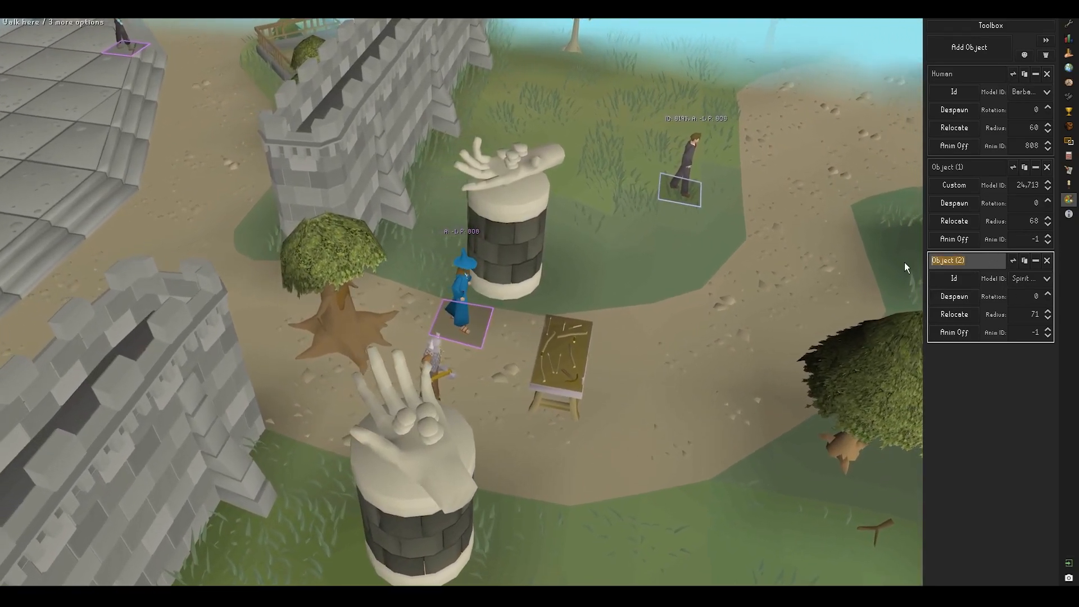
type("Bench")
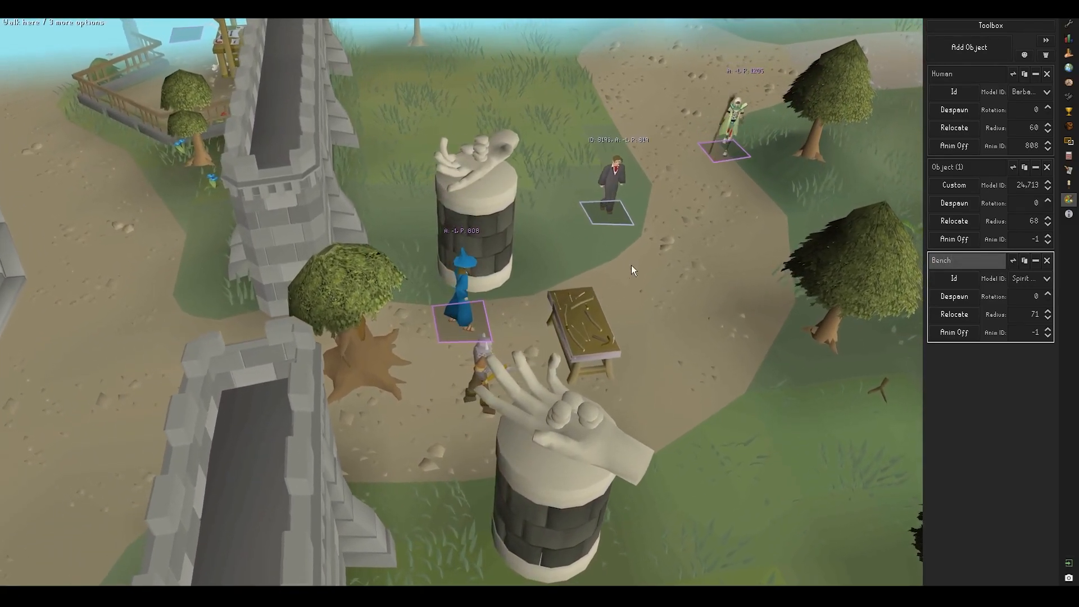
double_click(959, 263)
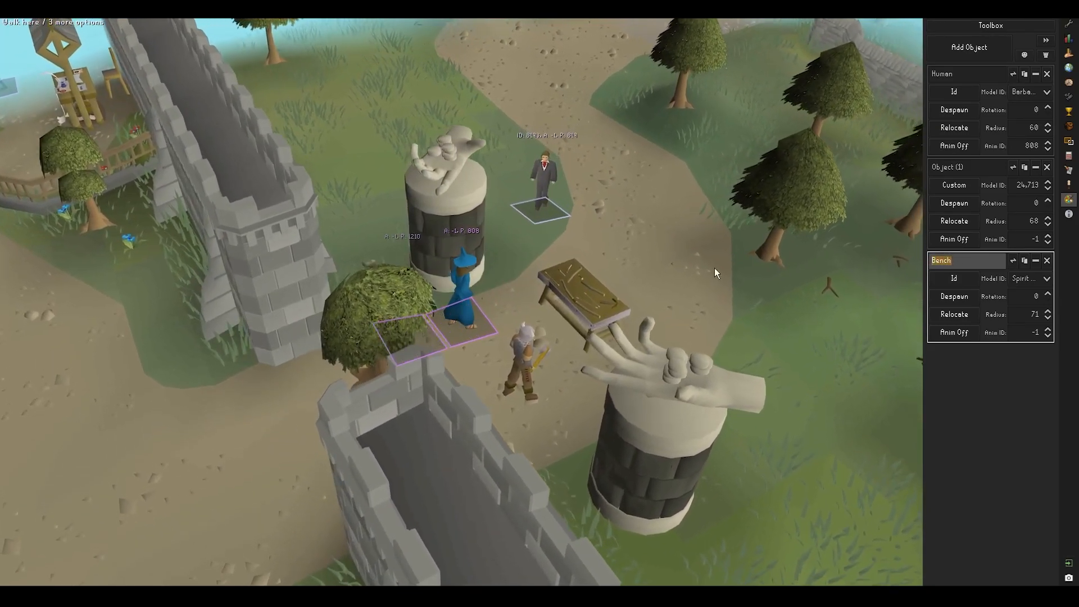
right_click(635, 283)
right_click(596, 281)
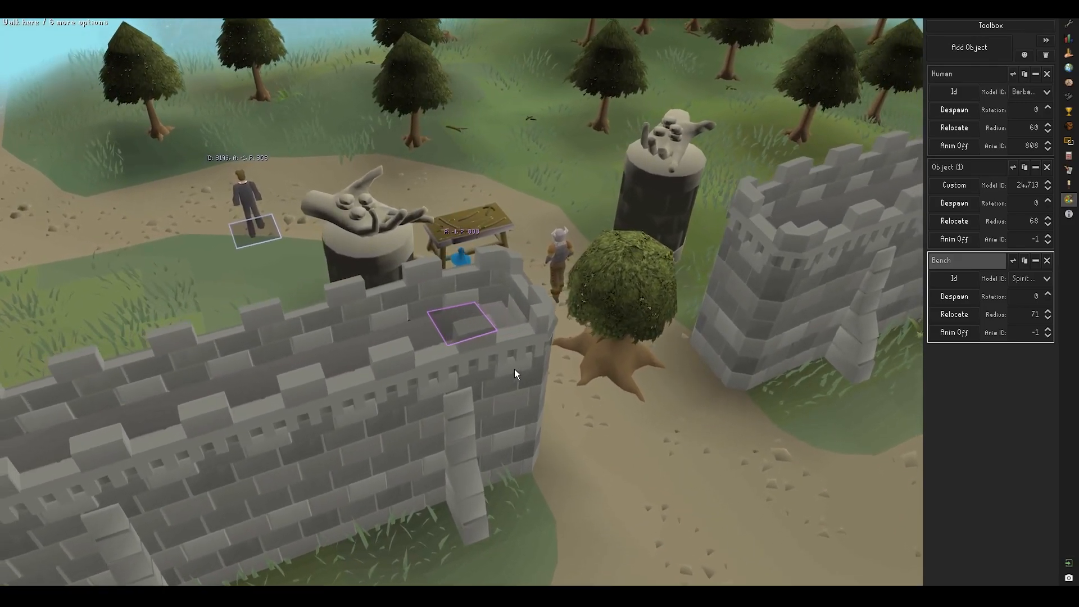
middle_click_drag(514, 368, 804, 353)
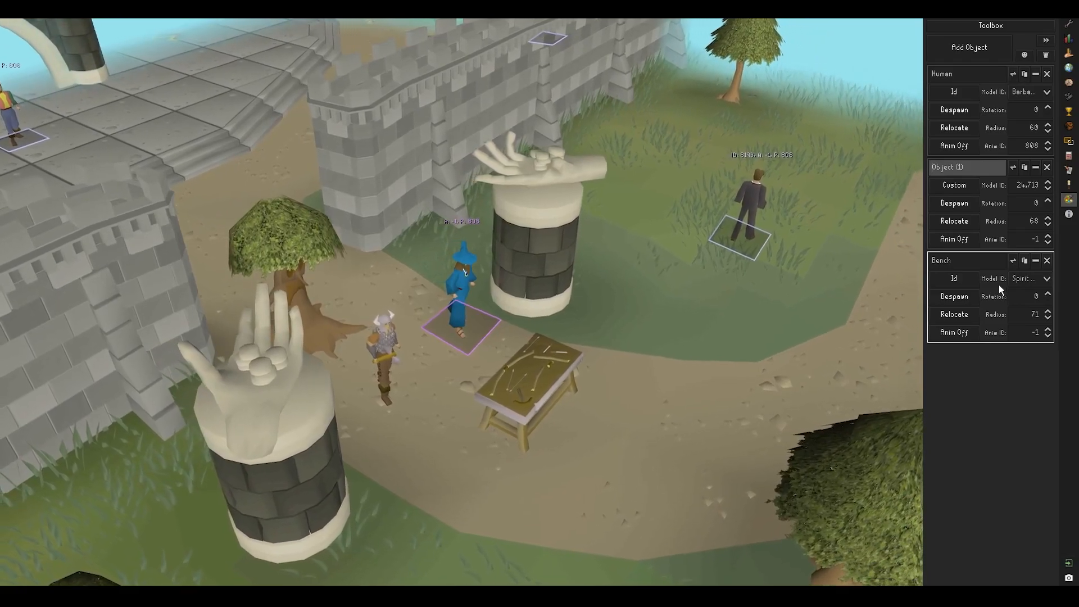
Rename the Spirit Tree object as Tree and Object (1) as Bench
double_click(928, 261)
type("Tree")
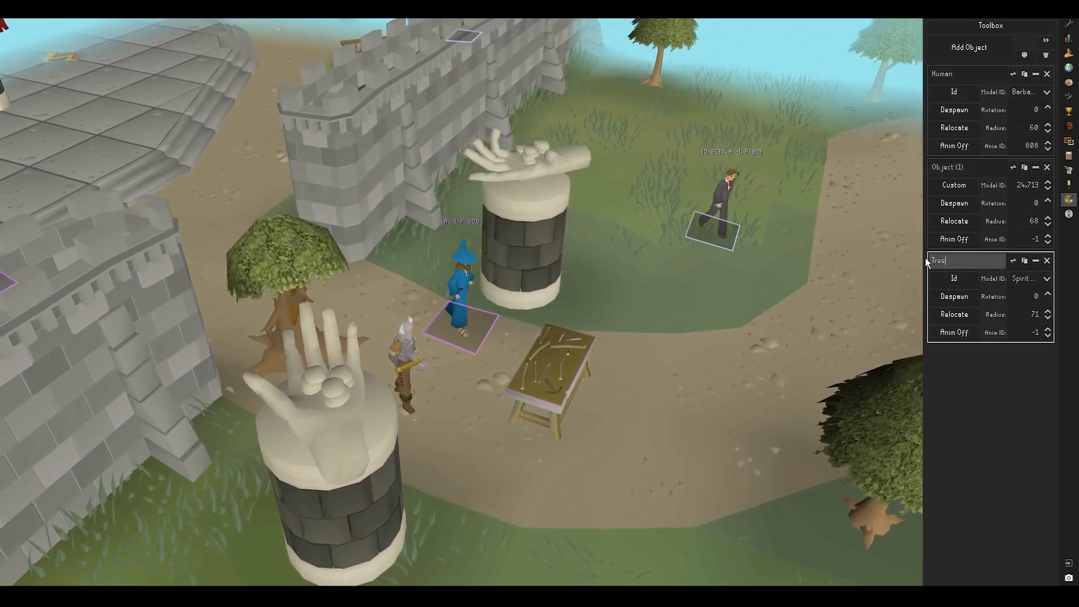
double_click(930, 167)
type("Bench")
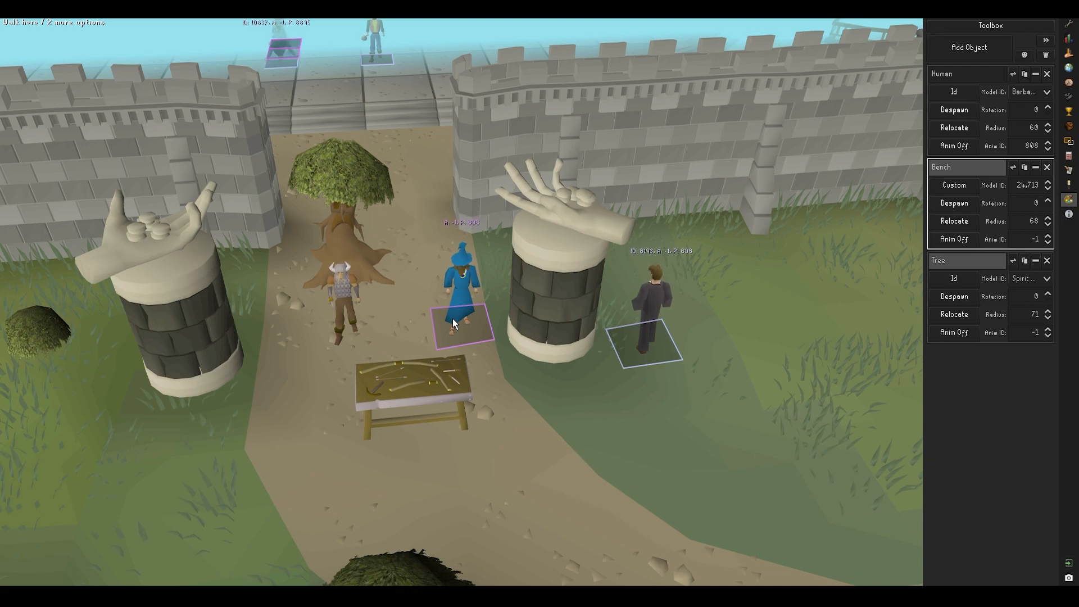
Turn the bench on the path in 45-degree increments to a rotation of 768
key("ctrl+bracketleft")
key("ctrl+bracketleft")
key("ctrl+bracketleft")
key("ctrl+bracketleft")
key("ctrl+bracketleft")
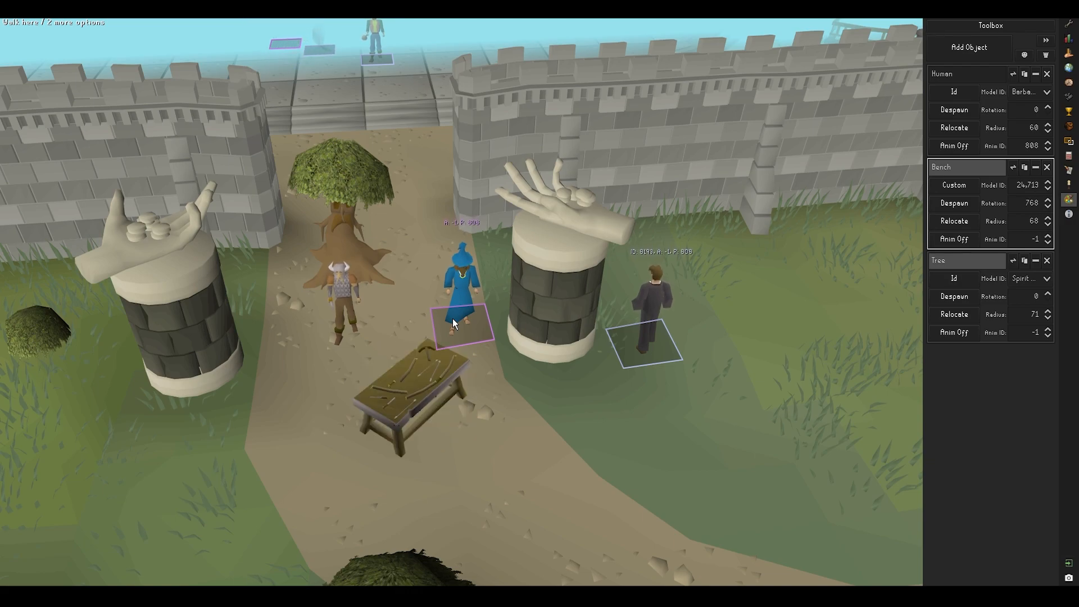
Look through the Creator's Kit settings and select 45 Degrees for Rotate Degrees
left_click(1071, 23)
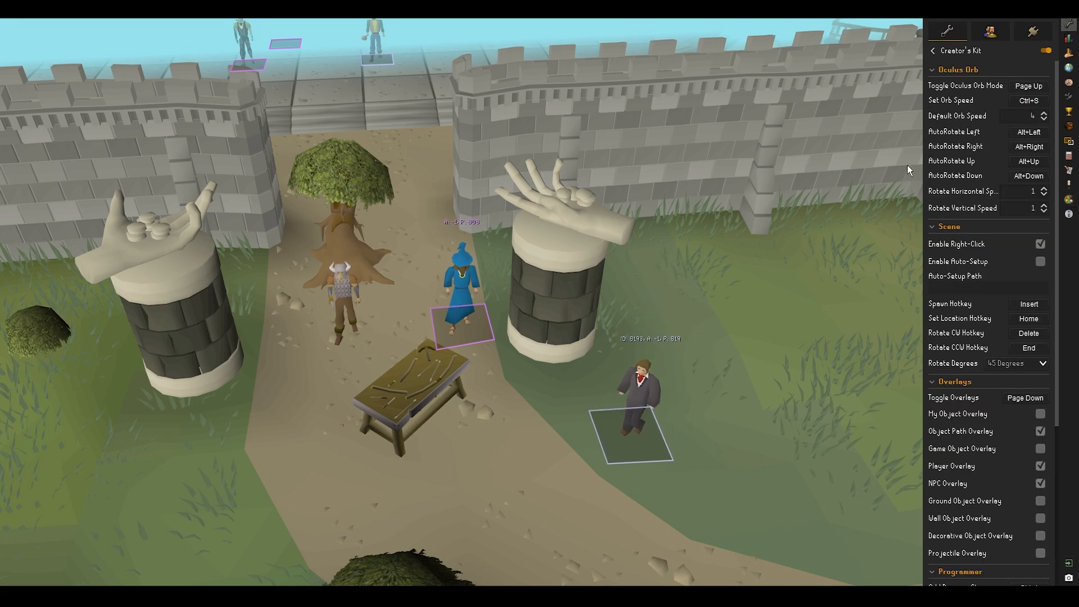
scroll(967, 253, "down", 5)
scroll(969, 320, "down", 2)
scroll(940, 356, "up", 5)
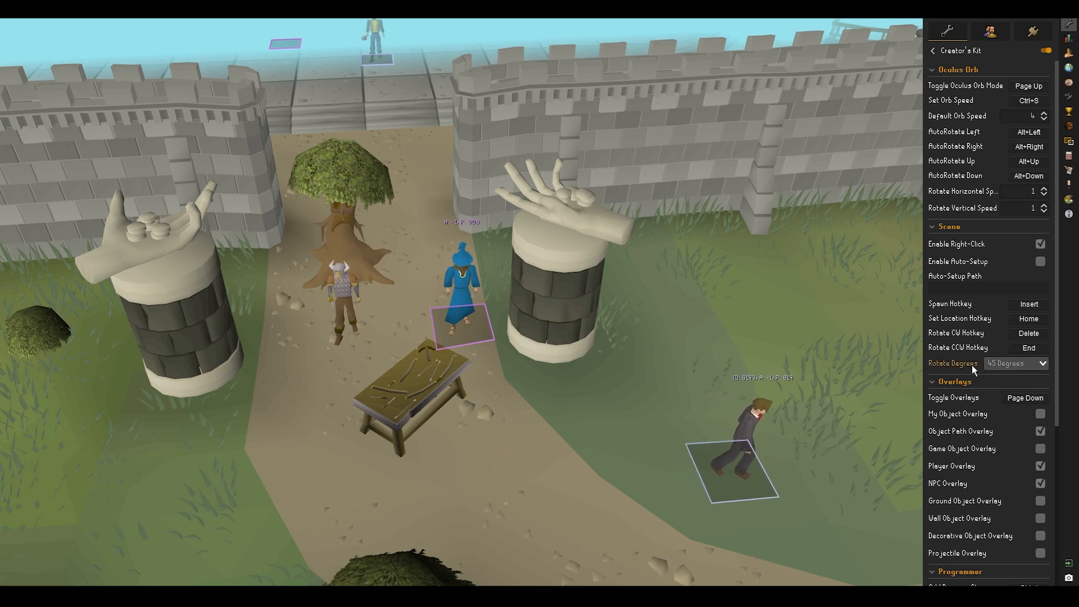
left_click(992, 362)
left_click(1014, 382)
Rotate the bench clockwise repeatedly in 45-degree increments
right_click(636, 343)
key("Delete")
key("Delete")
key("Delete")
key("Delete")
key("Delete")
key("Delete")
key("Delete")
key("Delete")
key("Delete")
key("Delete")
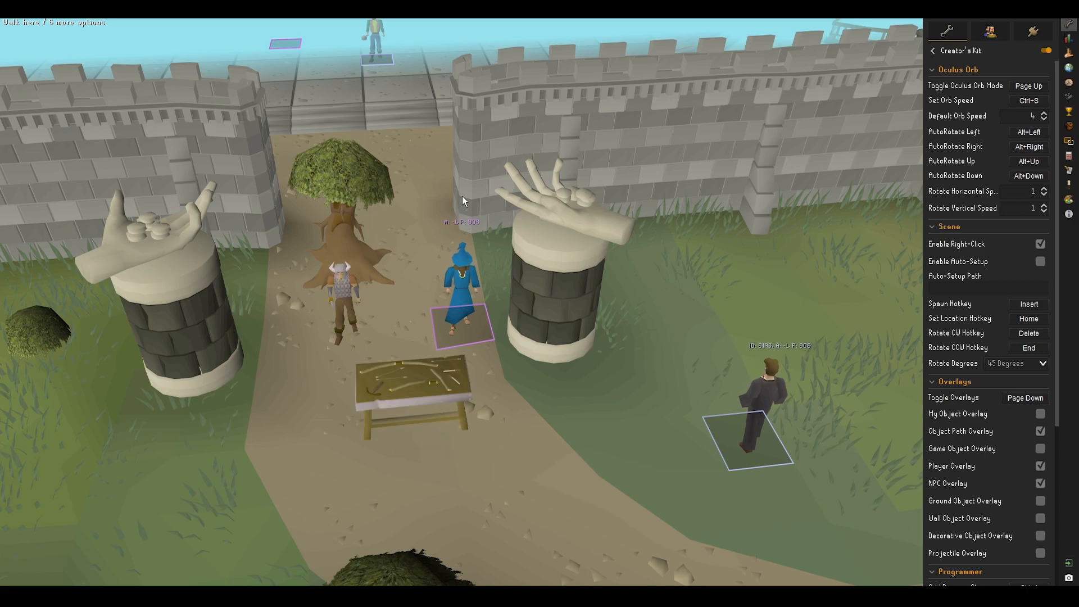
key("Delete")
key("Delete")
key("Delete")
key("Delete")
key("Delete")
key("Delete")
key("Delete")
Set Rotate Degrees to 180 Degrees and flip the bench back and forth repeatedly
left_click(1002, 406)
key("Delete")
key("Delete")
key("Delete")
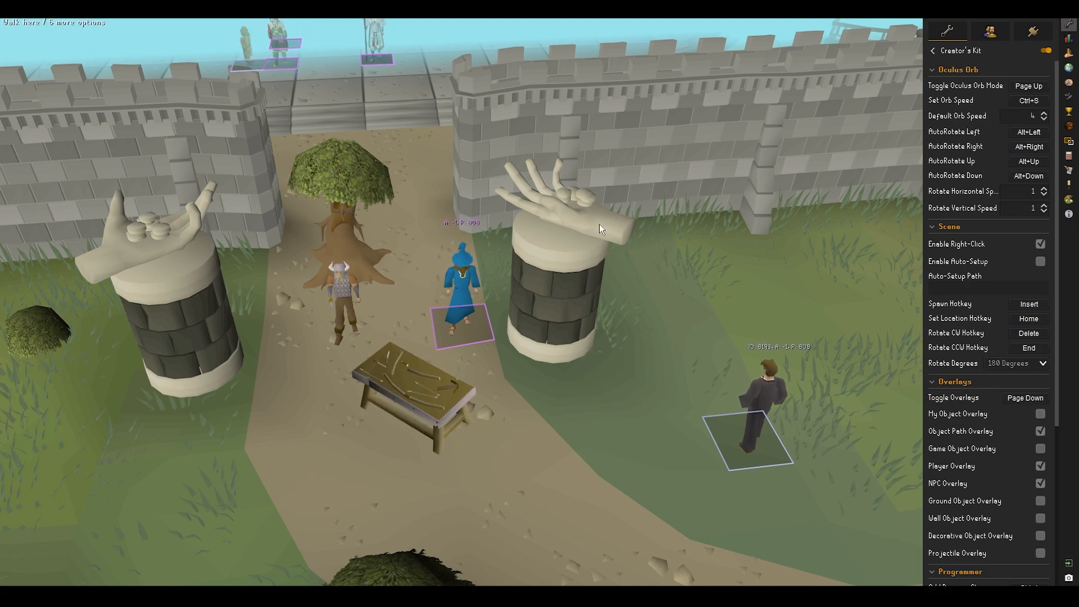
key("Delete")
key("Delete")
key("Delete")
key("Delete")
key("Delete")
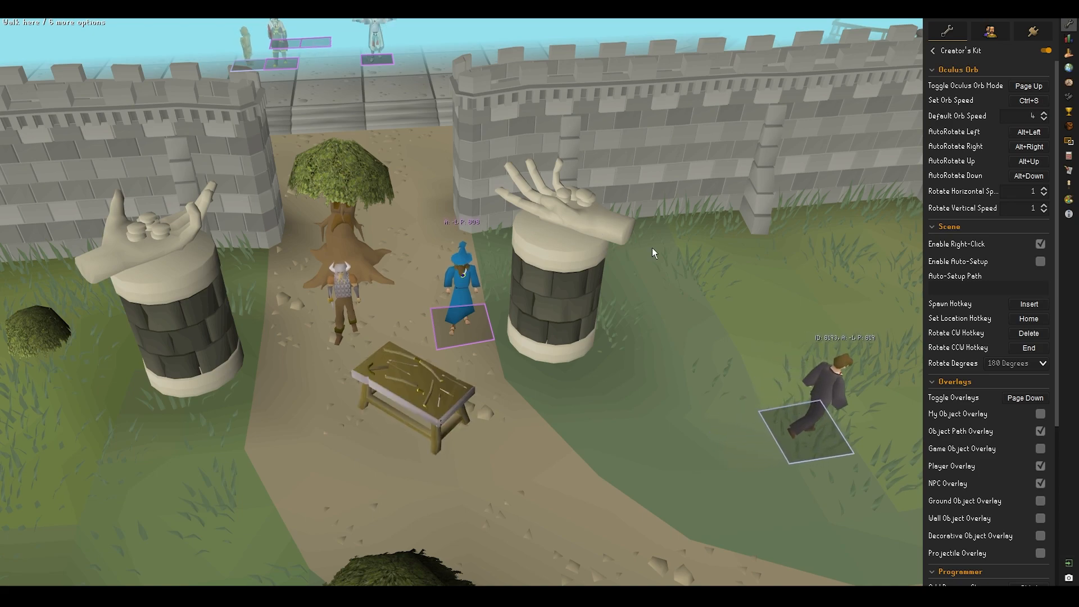
Set Rotate Degrees back to 45 Degrees and turn the bench one increment clockwise so it faces straight along the path
left_click(1027, 363)
left_click(1007, 378)
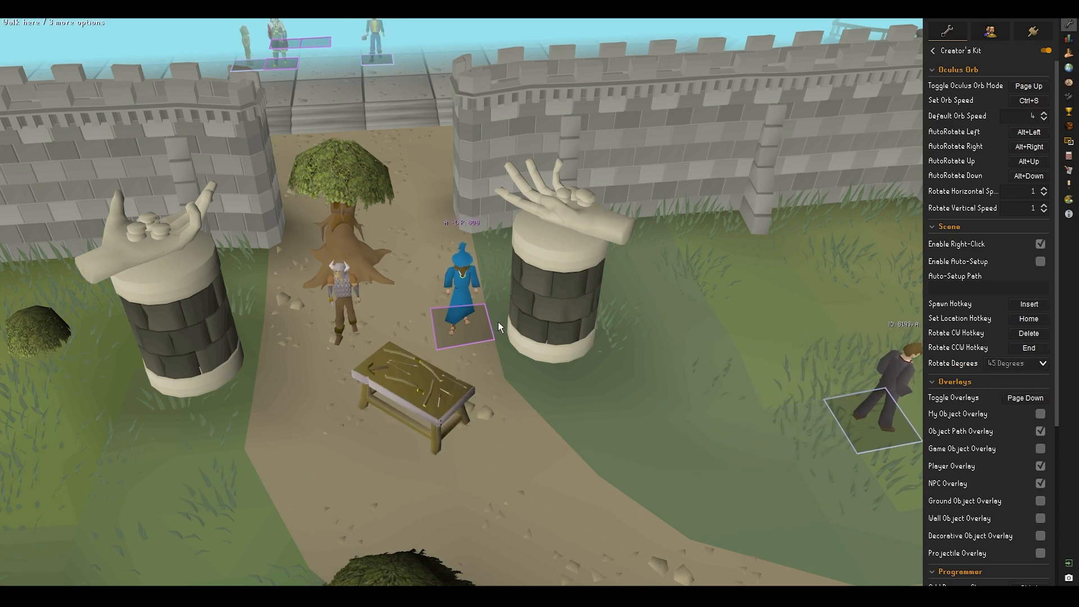
key("Delete")
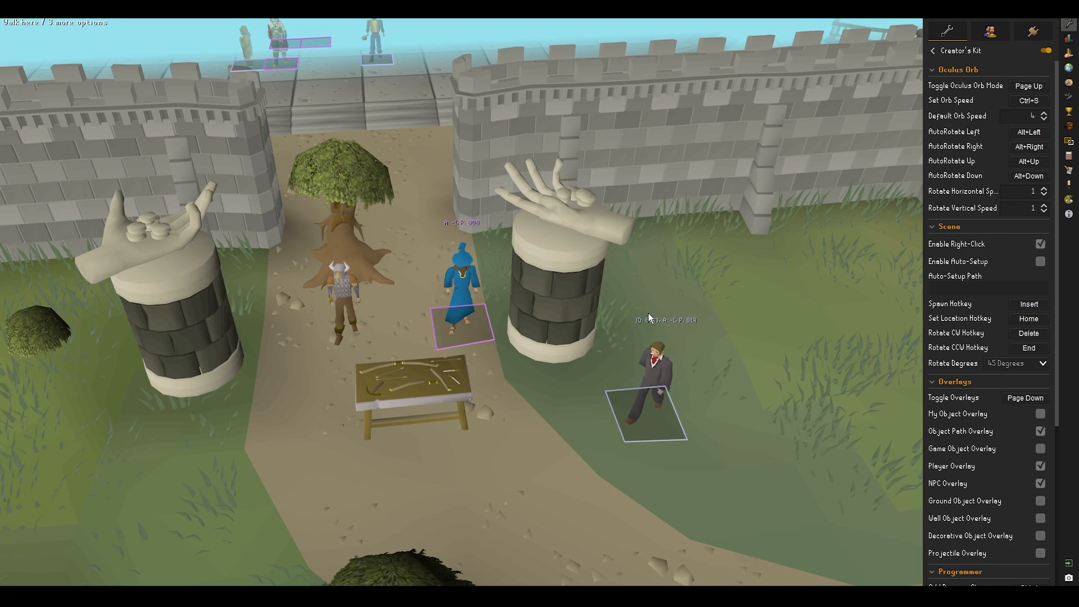
scroll(649, 315, "down", 4)
scroll(649, 315, "up", 5)
middle_click_drag(648, 315, 565, 369)
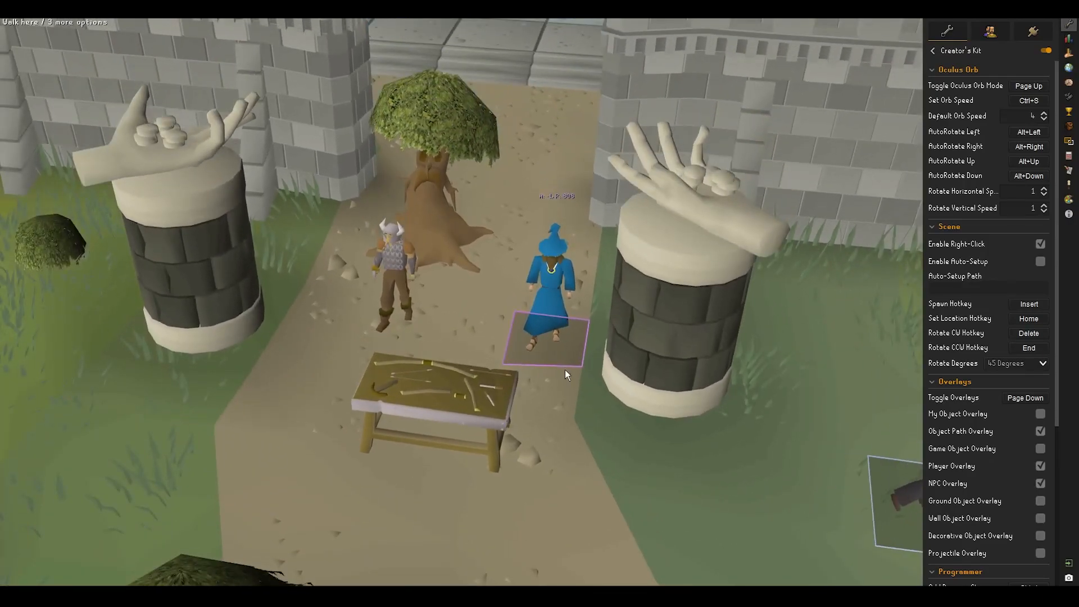
Check the spawned objects in the Toolbox, return to the Creator's Kit settings and fly the camera over the wall
left_click(1069, 200)
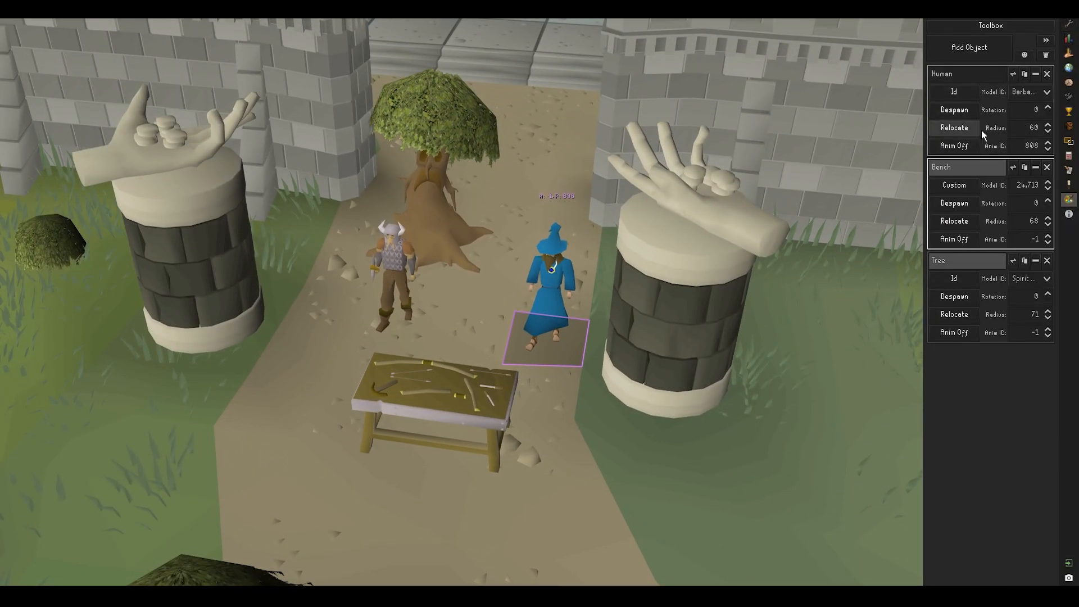
middle_click_drag(711, 253, 606, 303)
left_click(1070, 24)
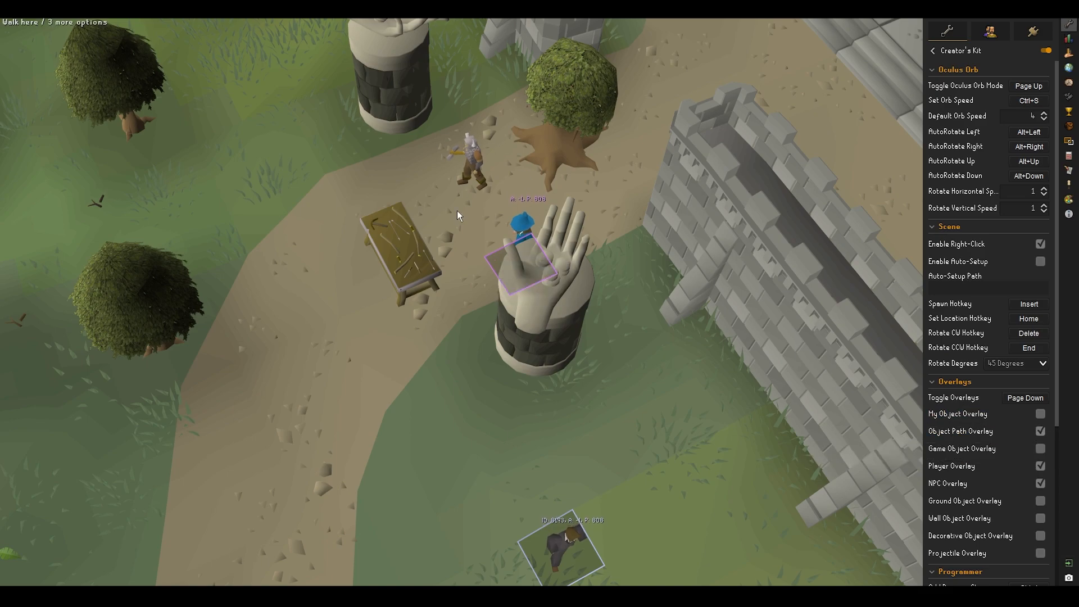
key("d")
key("w")
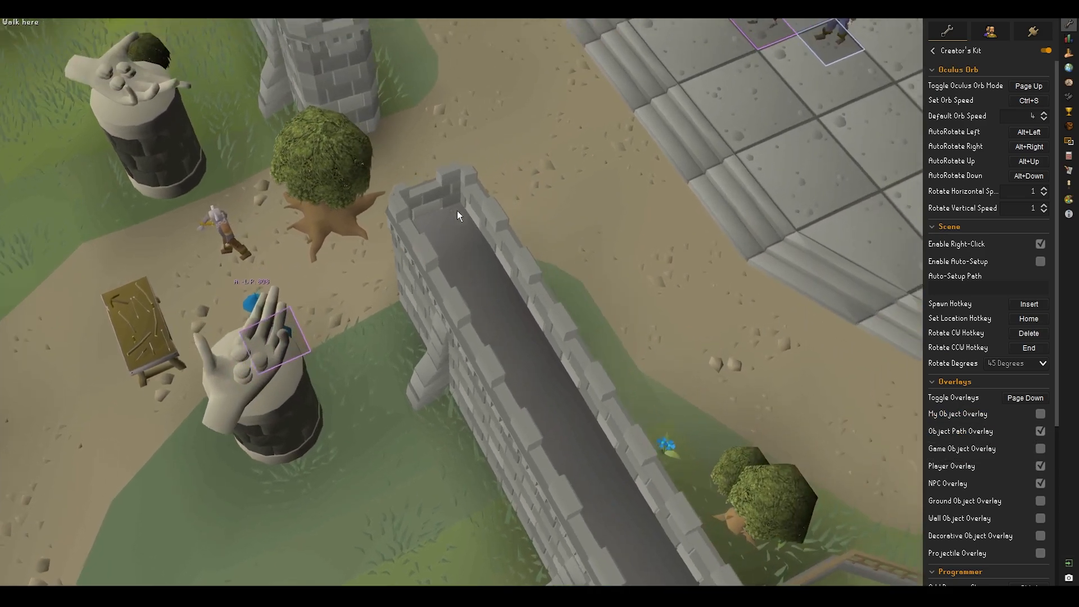
Return to the Toolbox and relocate the Human object onto the path in front of the bench
scroll(464, 215, "down", 5)
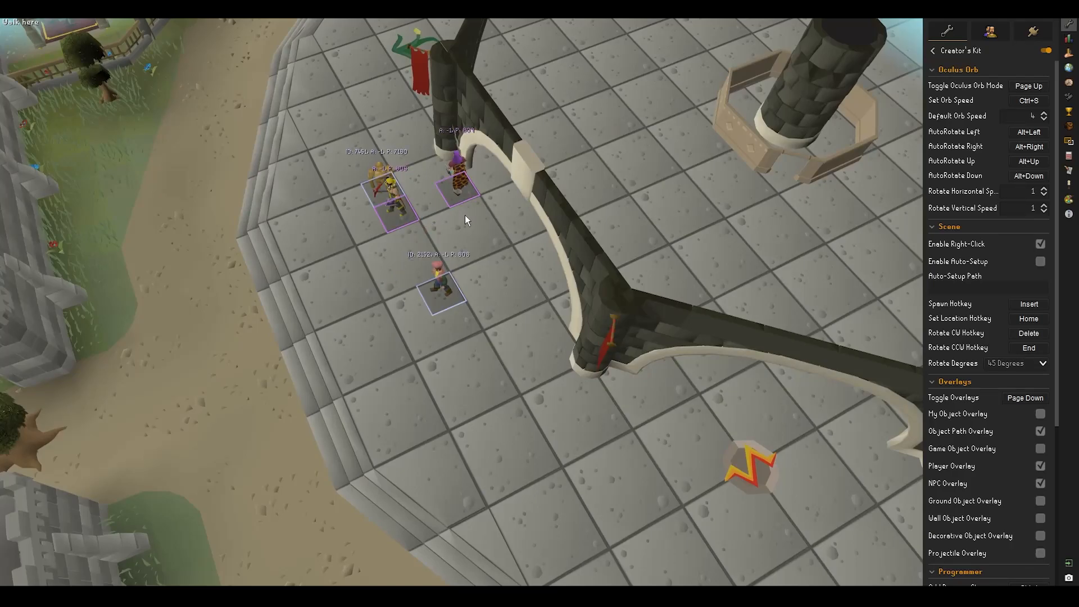
key("s")
key("a")
middle_click_drag(439, 317, 488, 361)
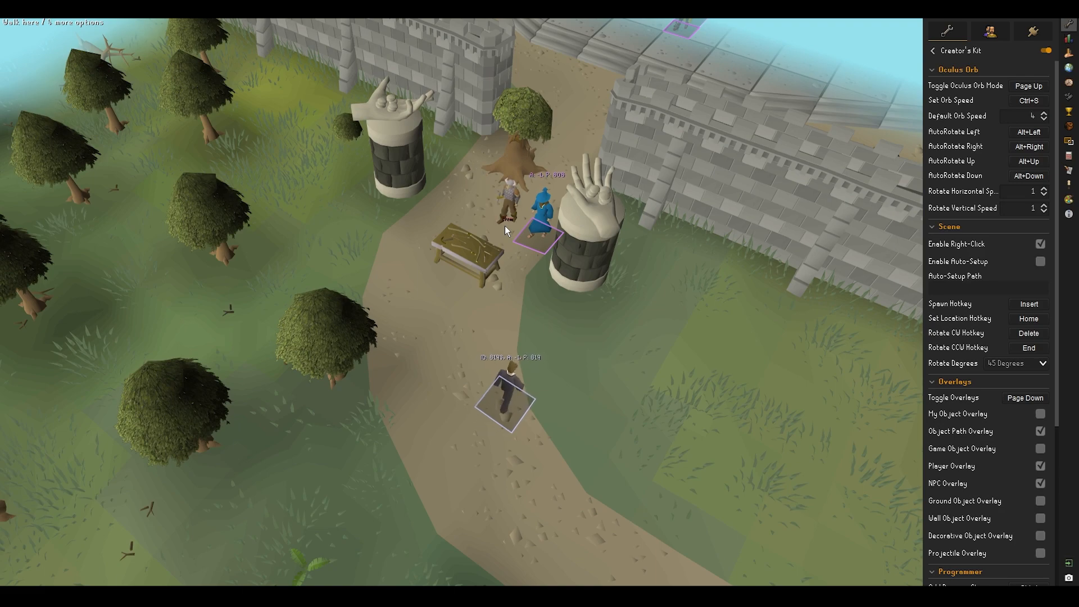
left_click(1069, 201)
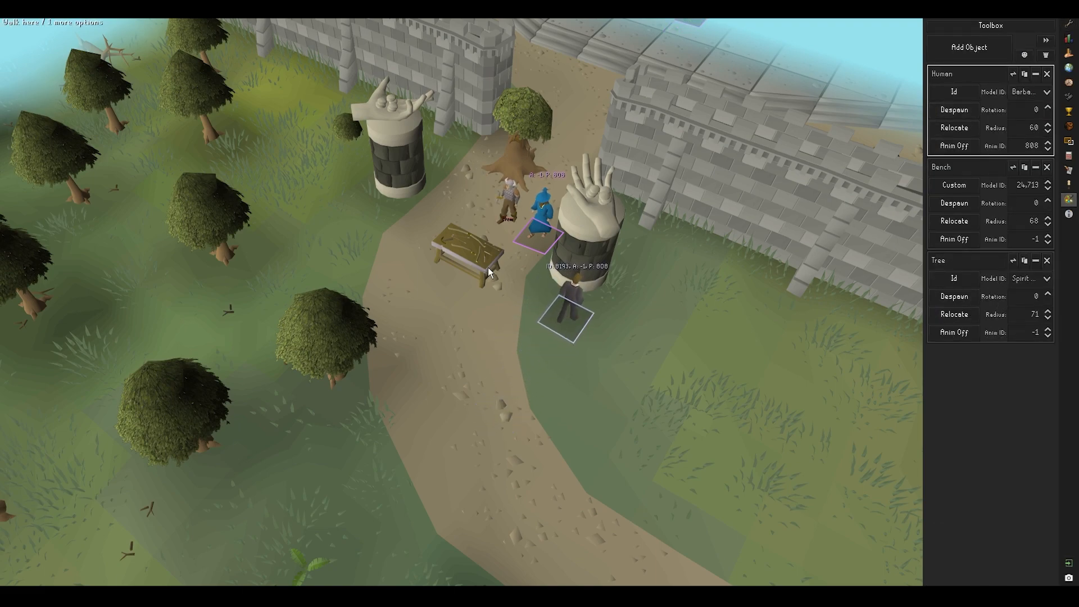
key("w")
scroll(585, 343, "up", 3)
key("s")
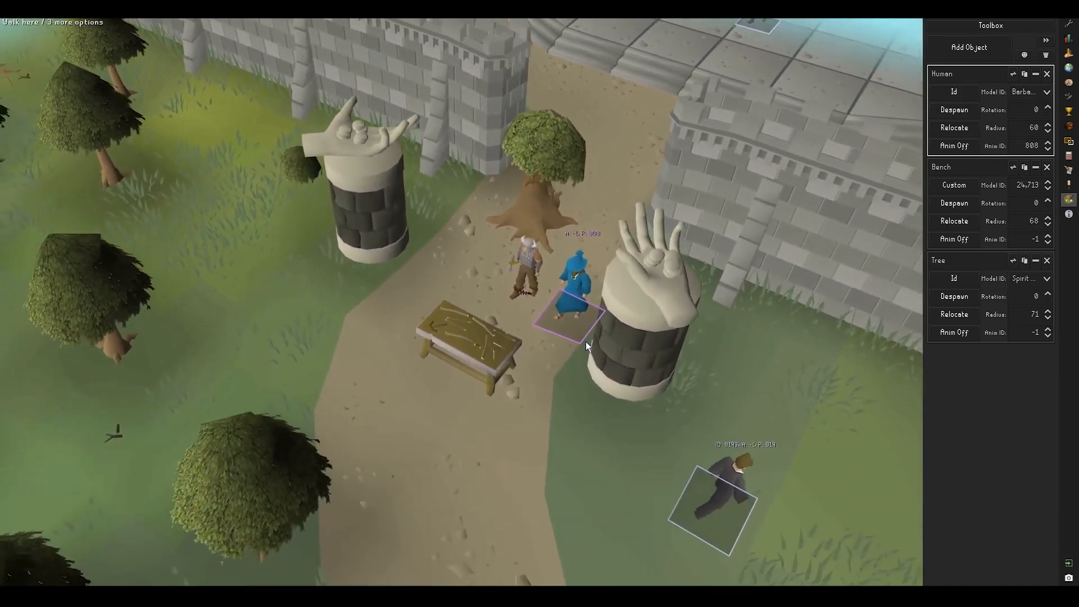
key("d")
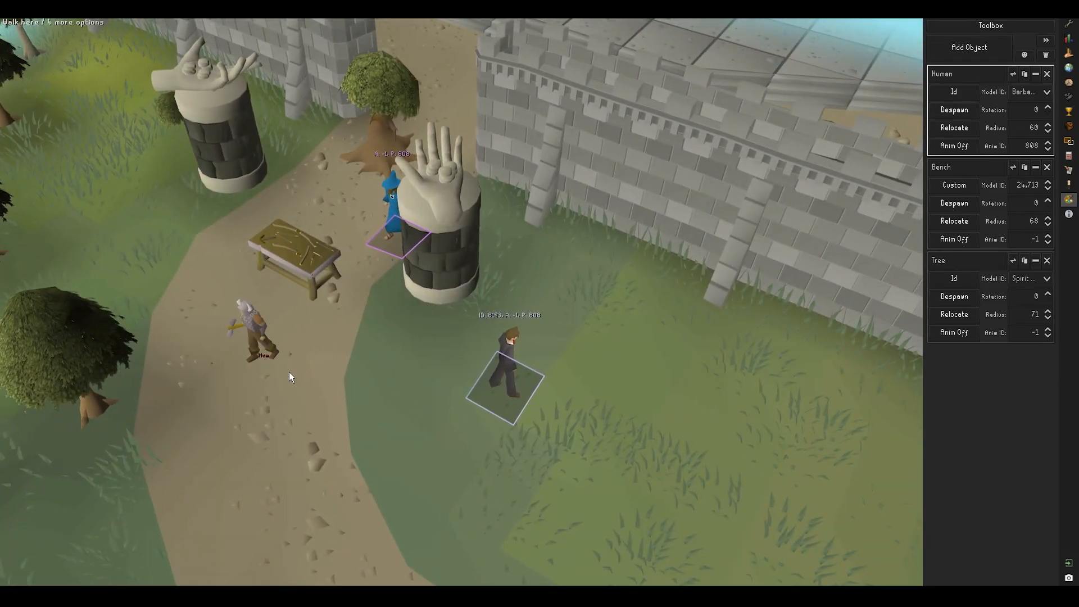
Add six program steps to Human, routing it back and forth between the path and the grass
key("s")
key("a")
middle_click_drag(370, 387, 301, 386)
key("w")
key("s")
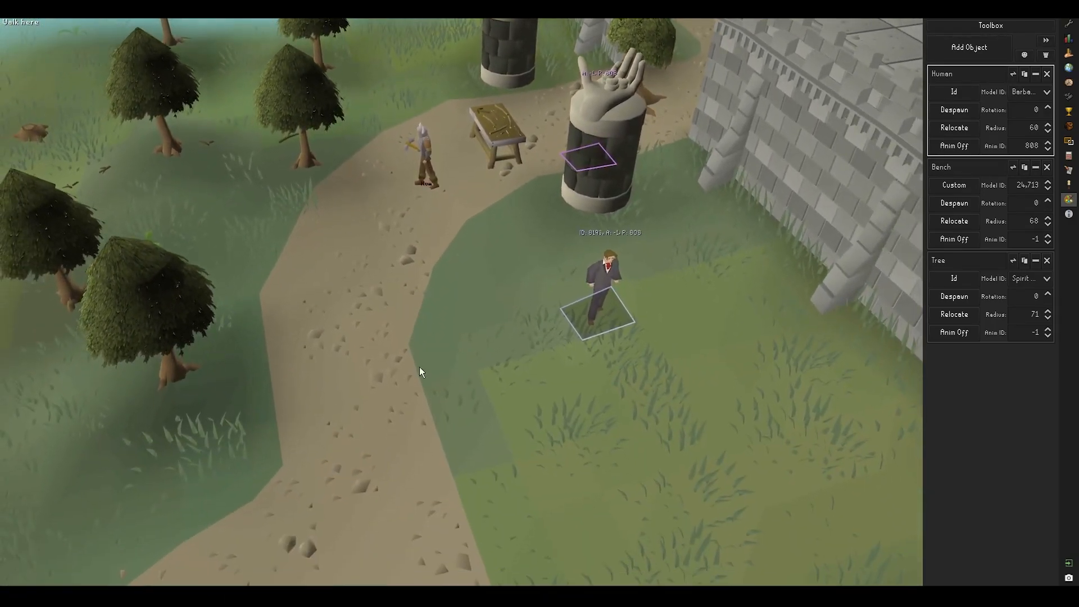
left_click(354, 321)
left_click(520, 372)
left_click(555, 273)
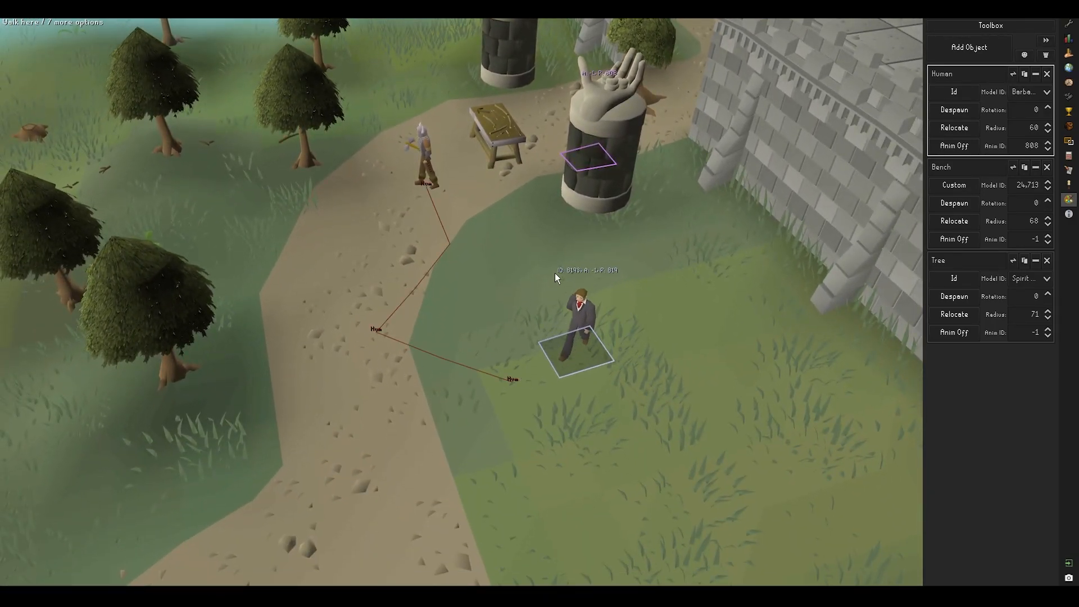
left_click(347, 228)
left_click(268, 348)
left_click(474, 441)
Remove the program step nearest the hand statue from Human's route, and clear all its remaining program steps
middle_click_drag(520, 347, 567, 349)
key("w")
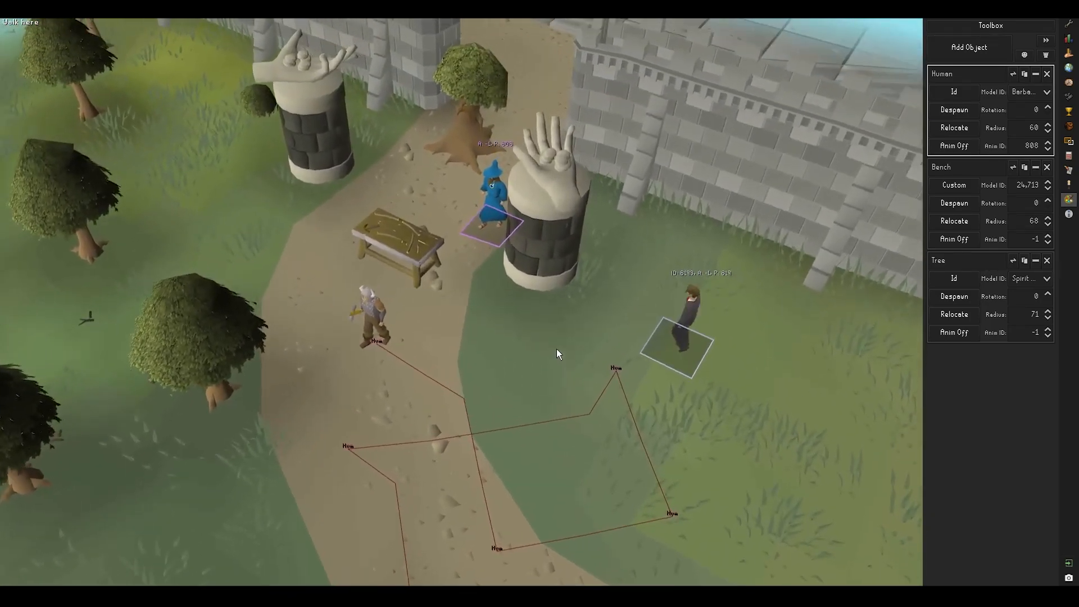
key("s")
key("d")
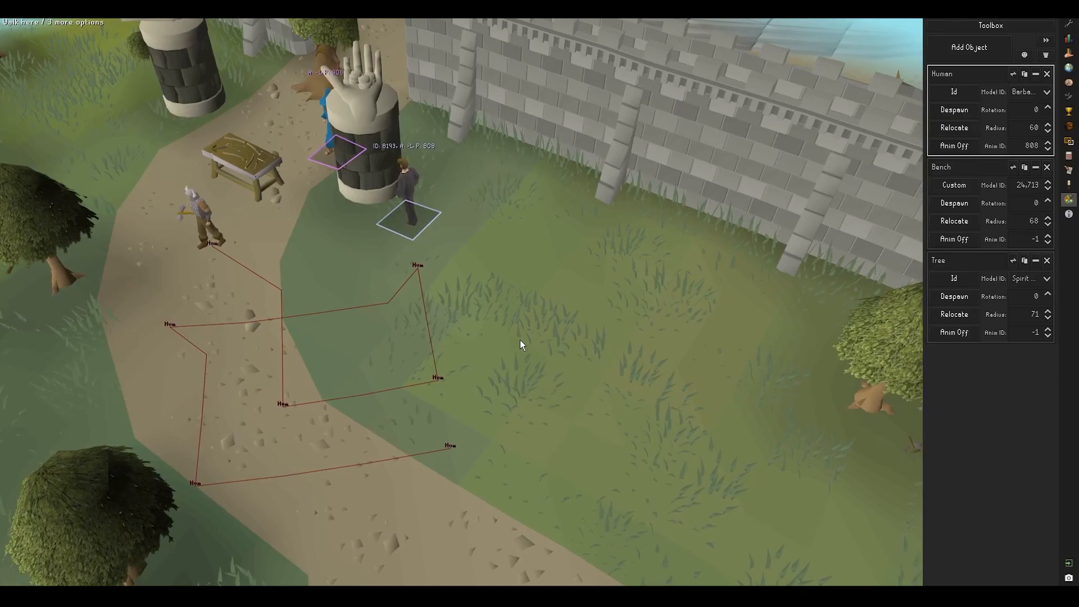
key("a")
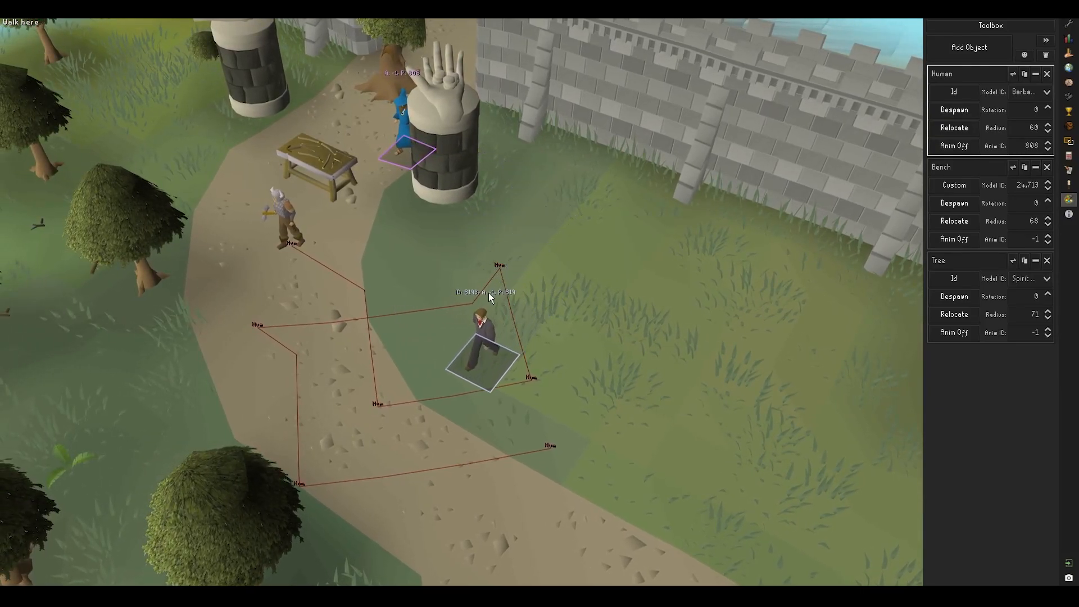
left_click(502, 264)
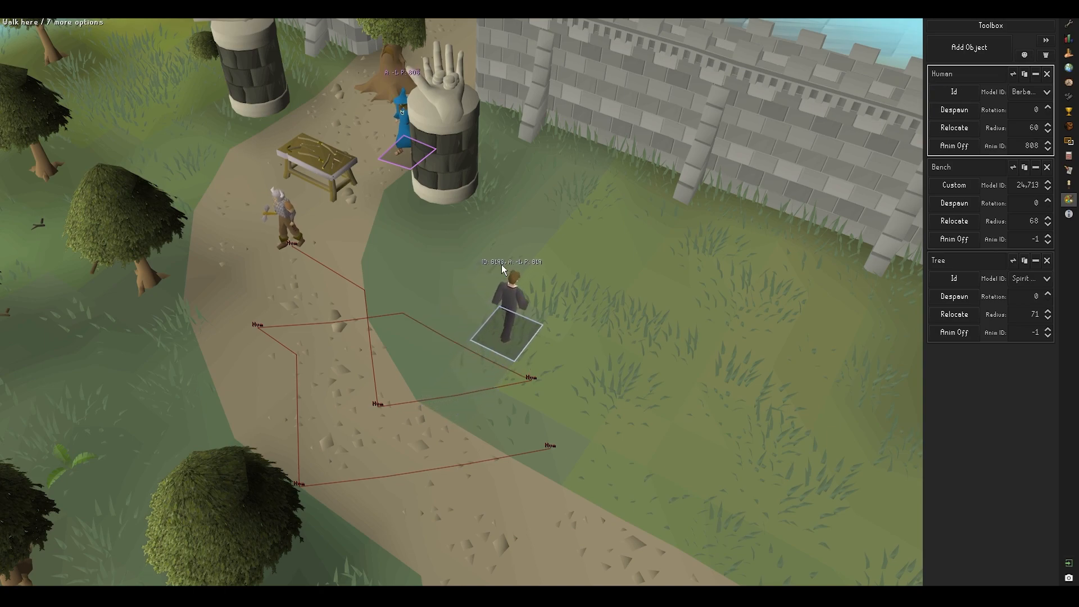
left_click(526, 378)
Relocate Human slightly along the path and add one program step for it at the edge of the grass
middle_click_drag(308, 497, 424, 460)
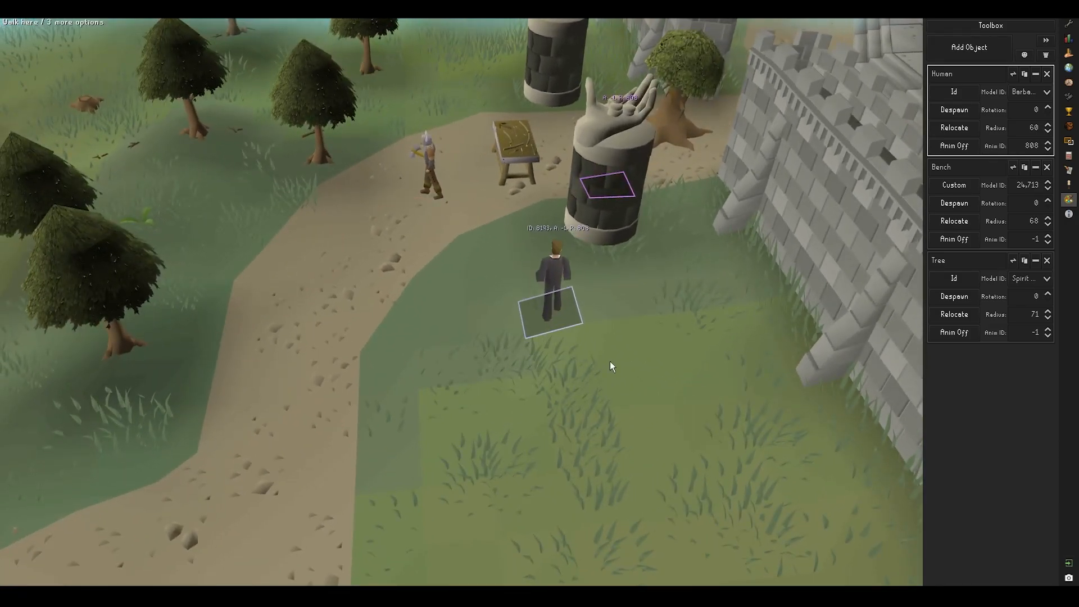
left_click(395, 231)
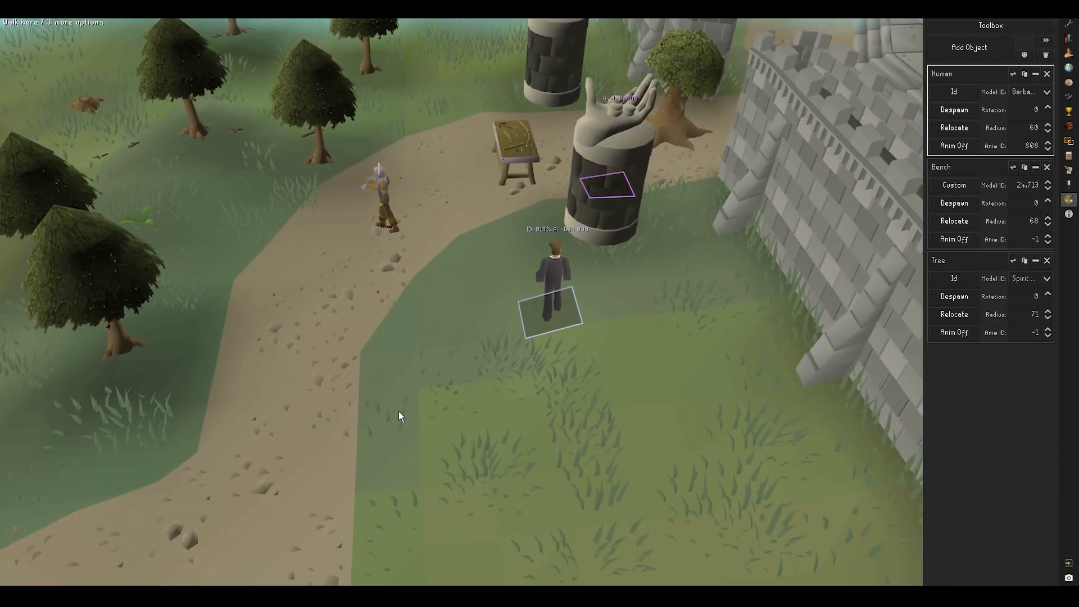
left_click(402, 482)
middle_click_drag(490, 511, 599, 444)
Look up the Programmer hotkeys in the Creator's Kit settings and play Human's programmed route
left_click(1069, 25)
scroll(974, 349, "down", 5)
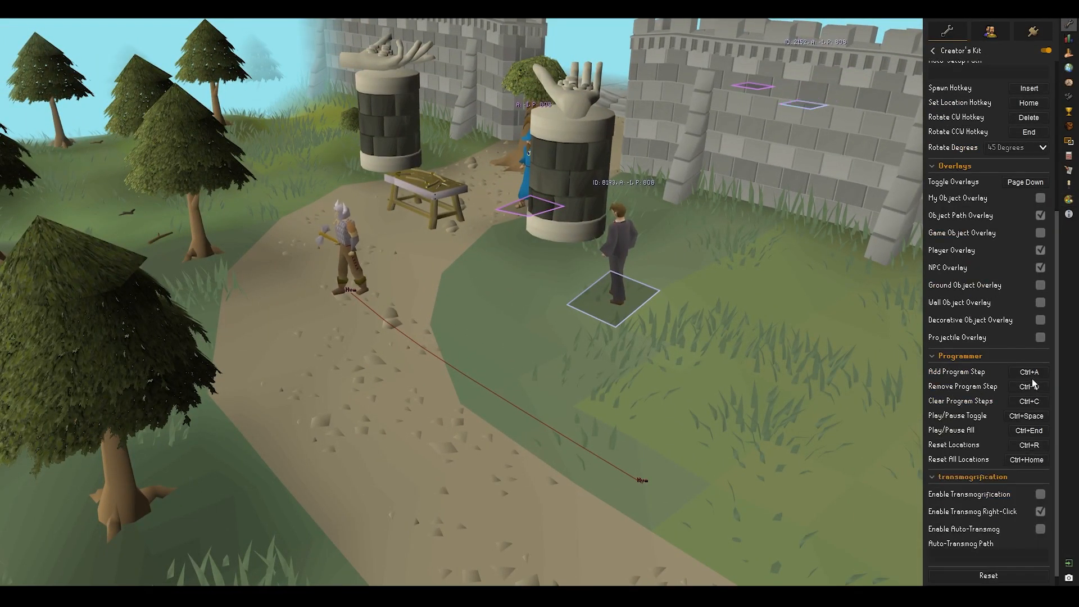
key("Left")
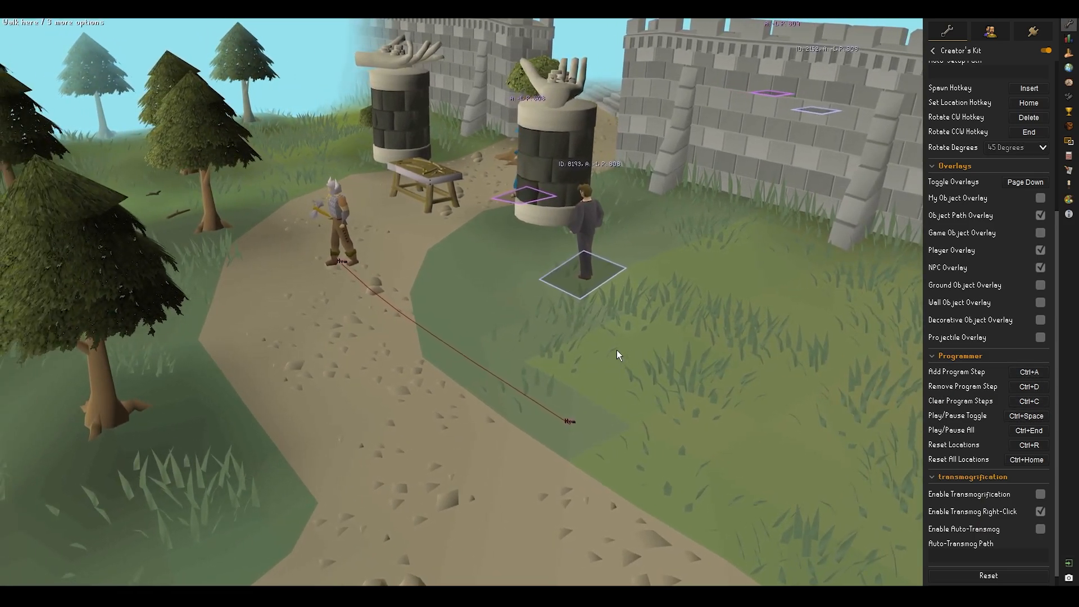
key("ctrl+space")
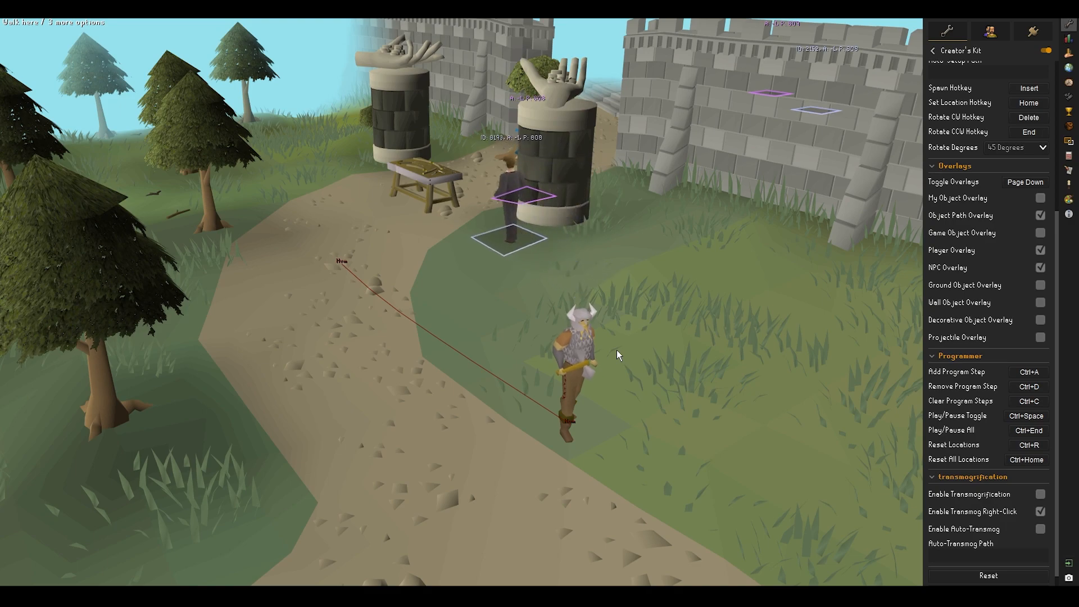
In the Programmer of the Creator's Kit Toolbox window, set Human's active animation to 819 and check its movement type options
left_click(1071, 200)
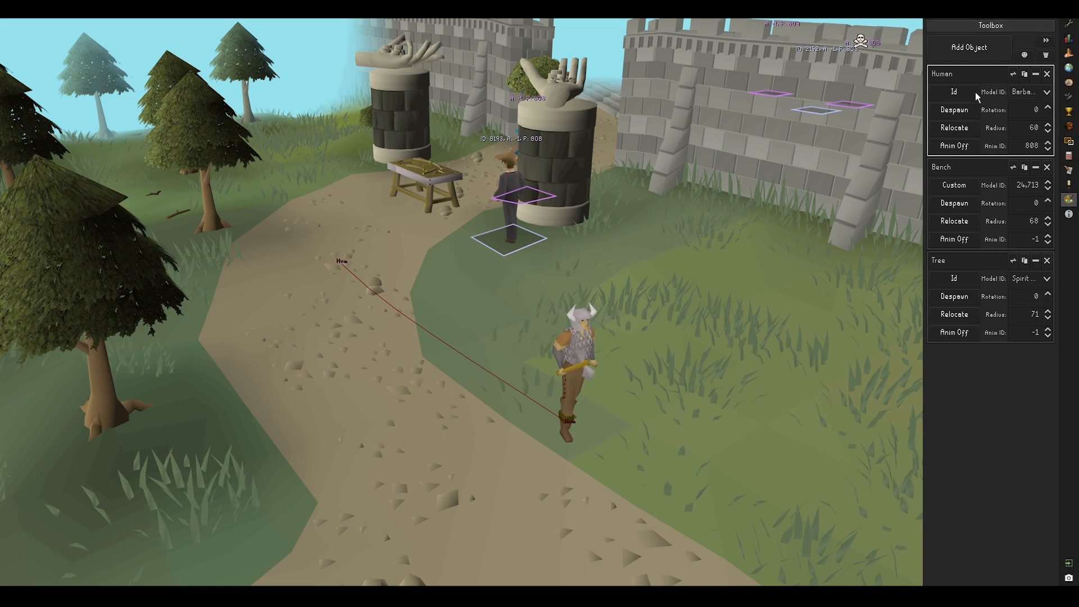
left_click(1003, 25)
left_click_drag(338, 48, 361, 60)
left_click(259, 70)
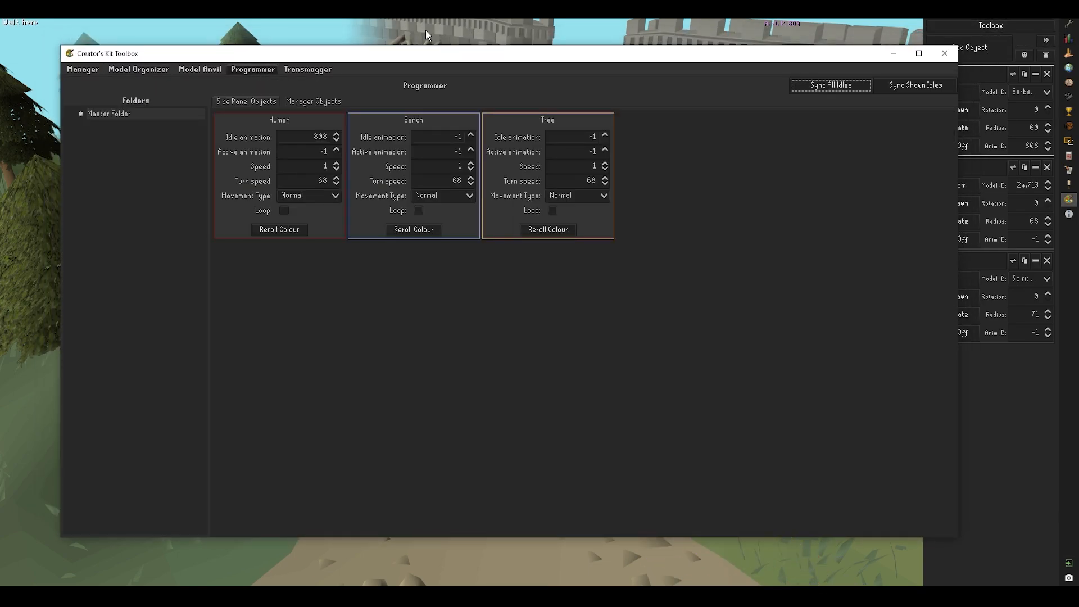
left_click_drag(424, 47, 424, 156)
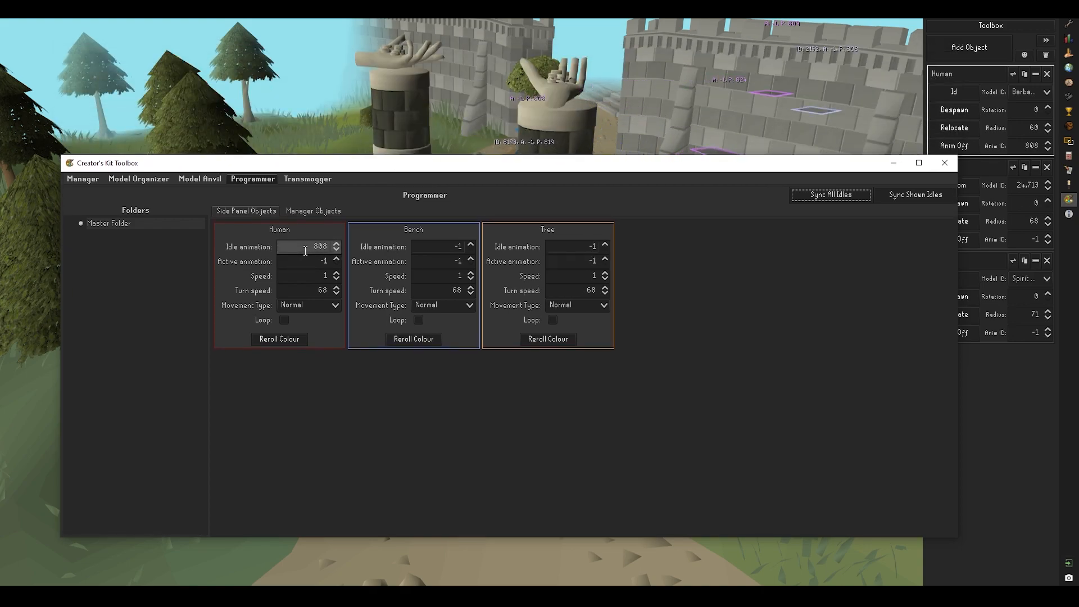
left_click_drag(337, 164, 343, 178)
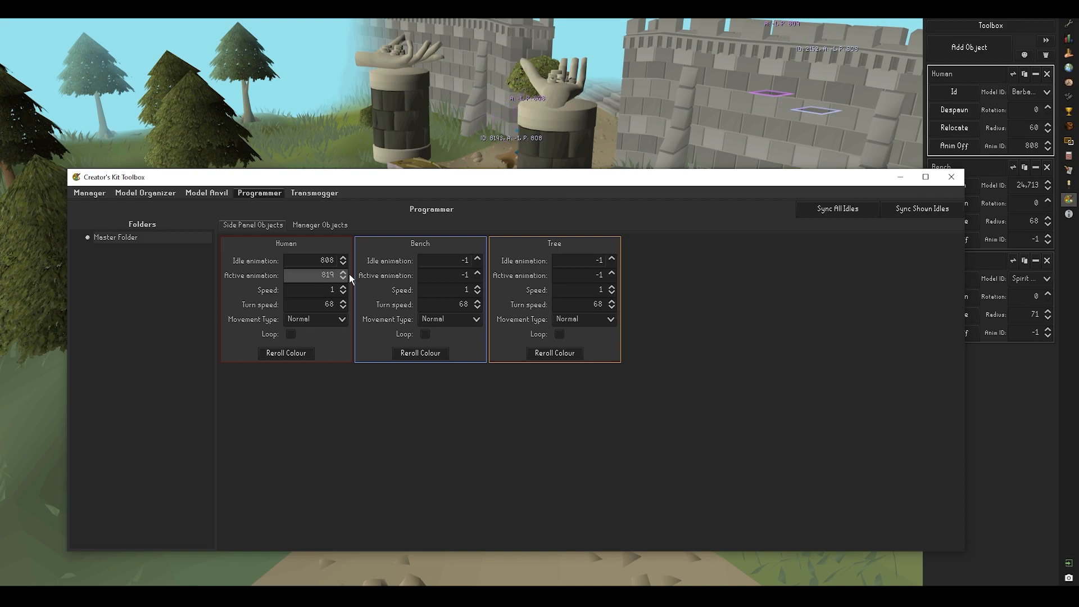
left_click(320, 320)
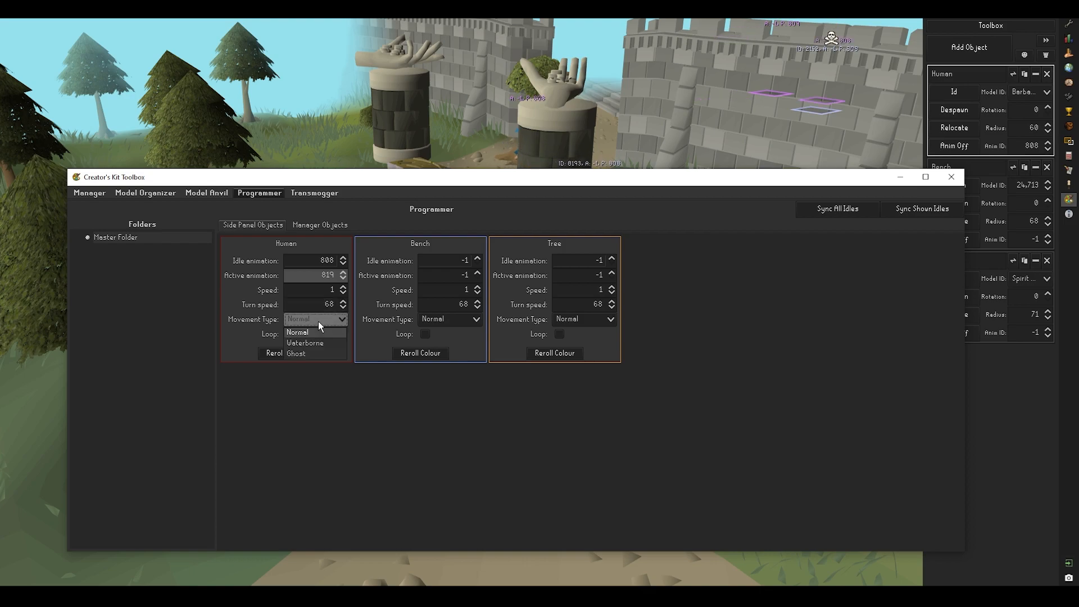
left_click(901, 177)
Find the Reset Locations hotkey in the Creator's Kit settings and reset Human to the start of its route
scroll(639, 224, "down", 4)
middle_click_drag(639, 224, 634, 245)
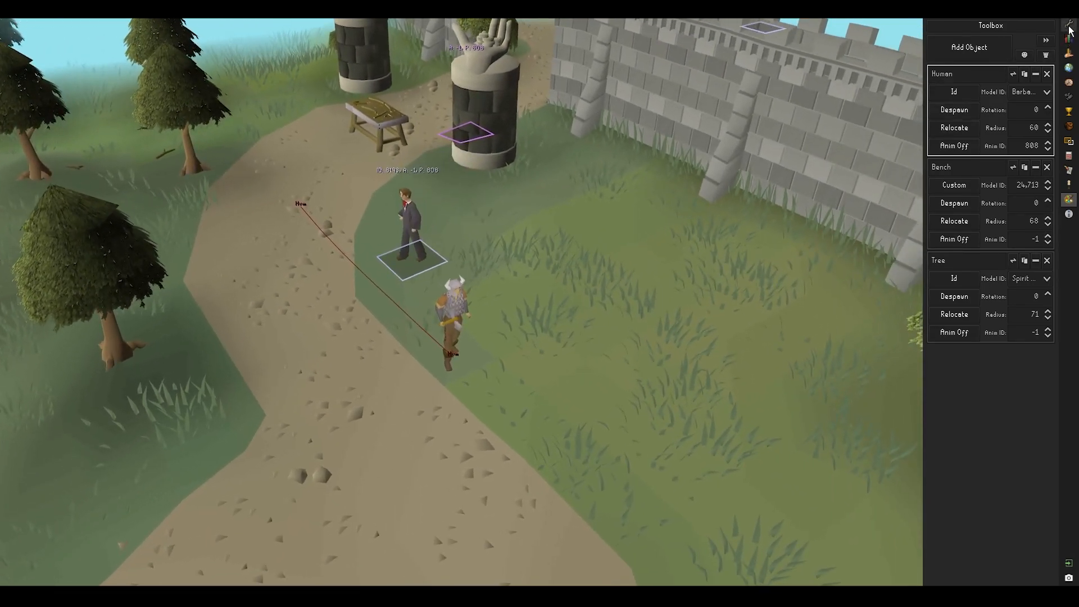
left_click(1068, 25)
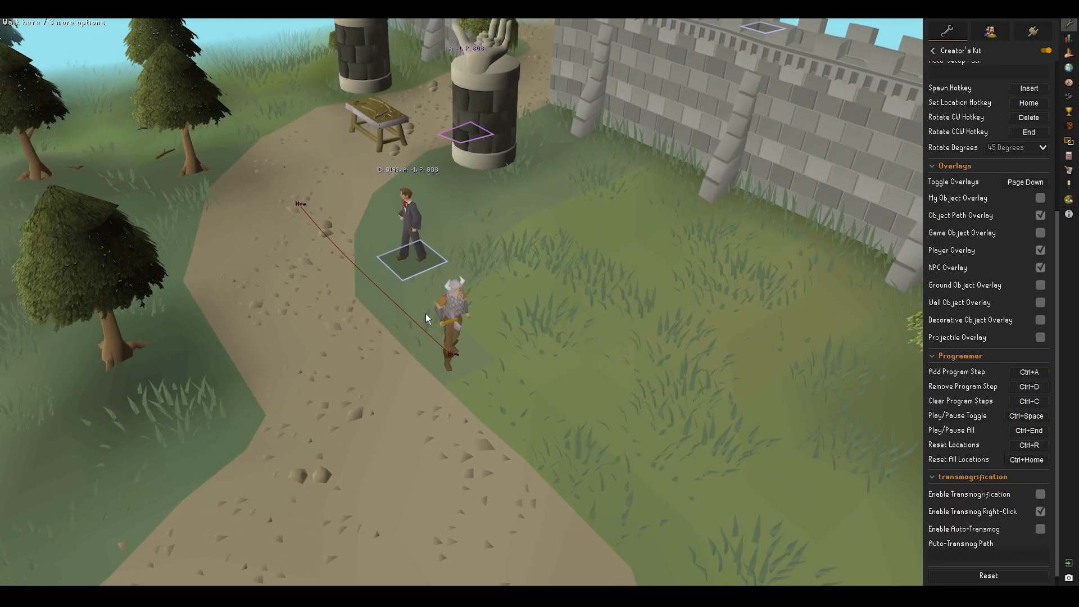
scroll(975, 406, "down", 1)
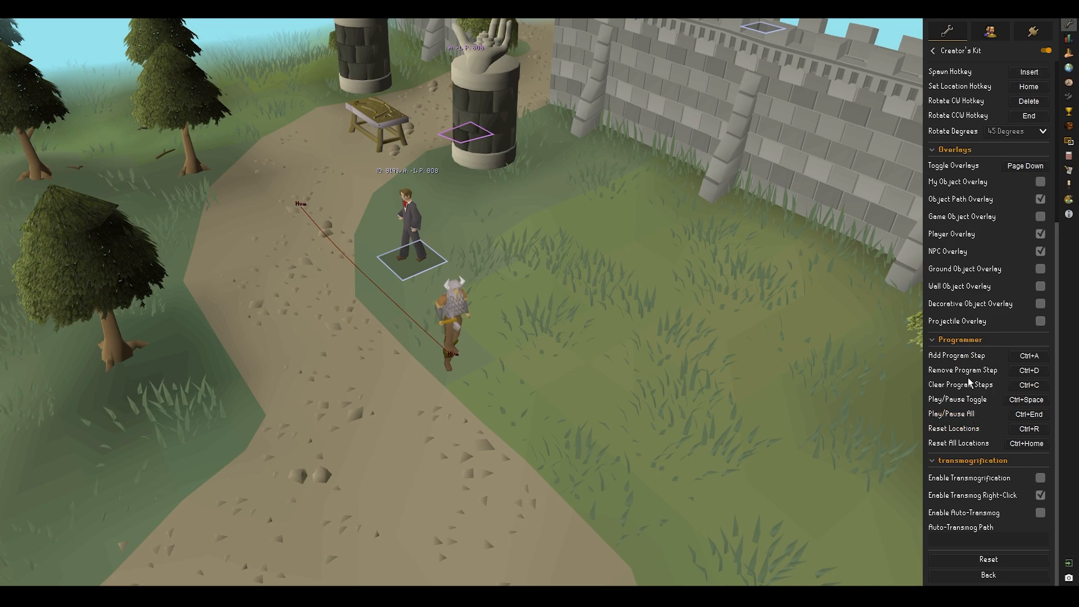
scroll(579, 340, "up", 3)
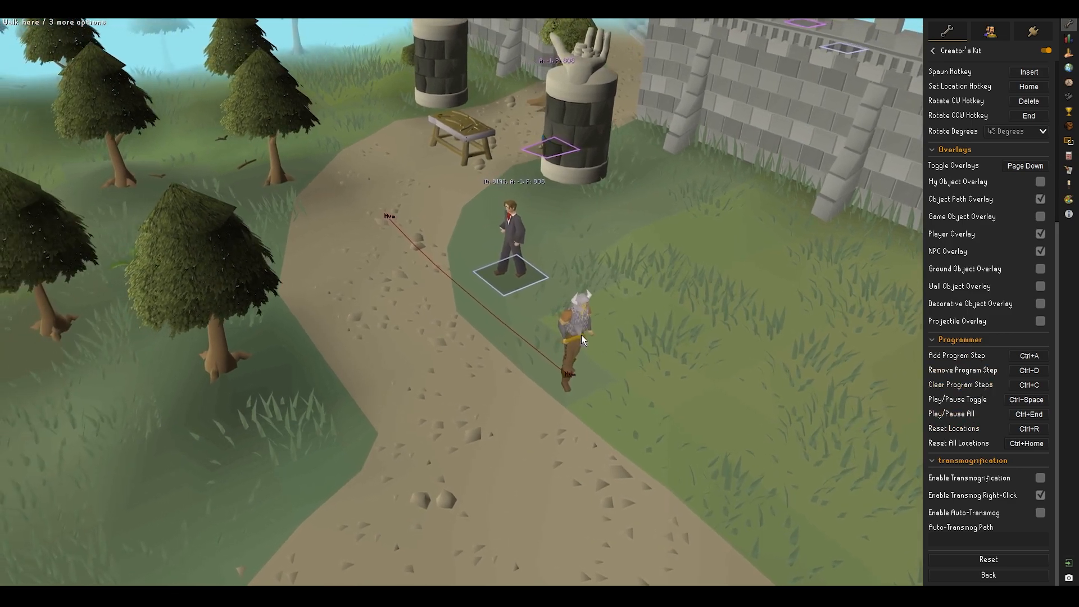
key("ctrl+r")
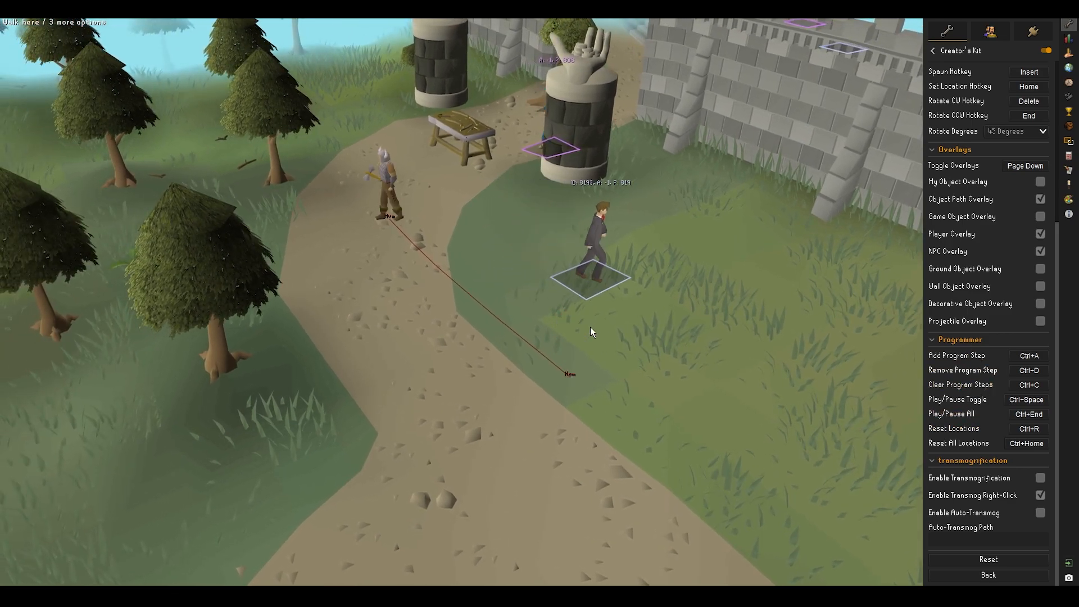
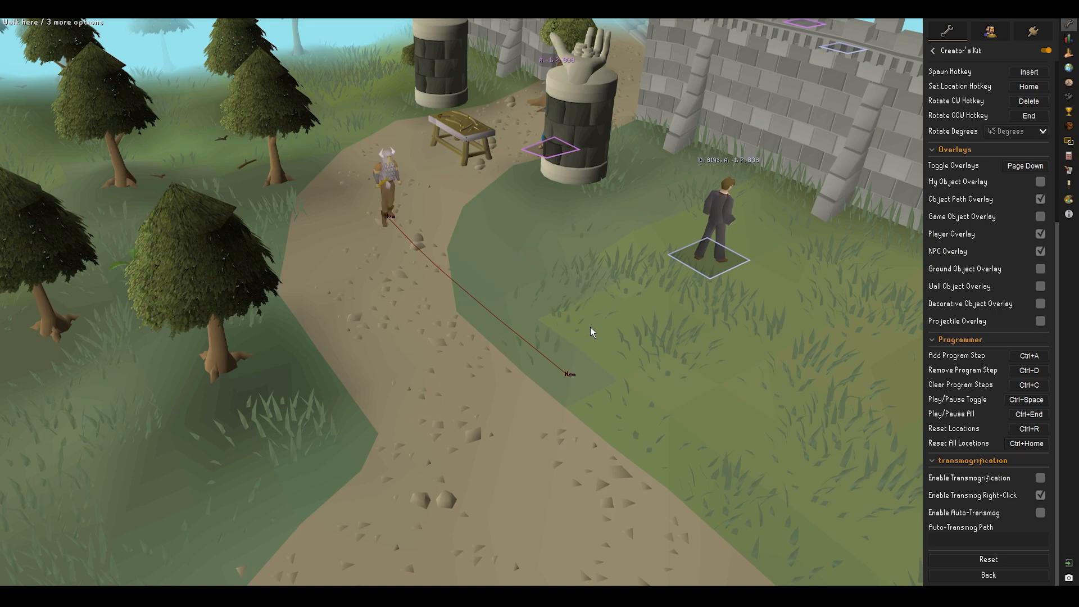
Duplicate the Human object in the Toolbox
left_click(1068, 201)
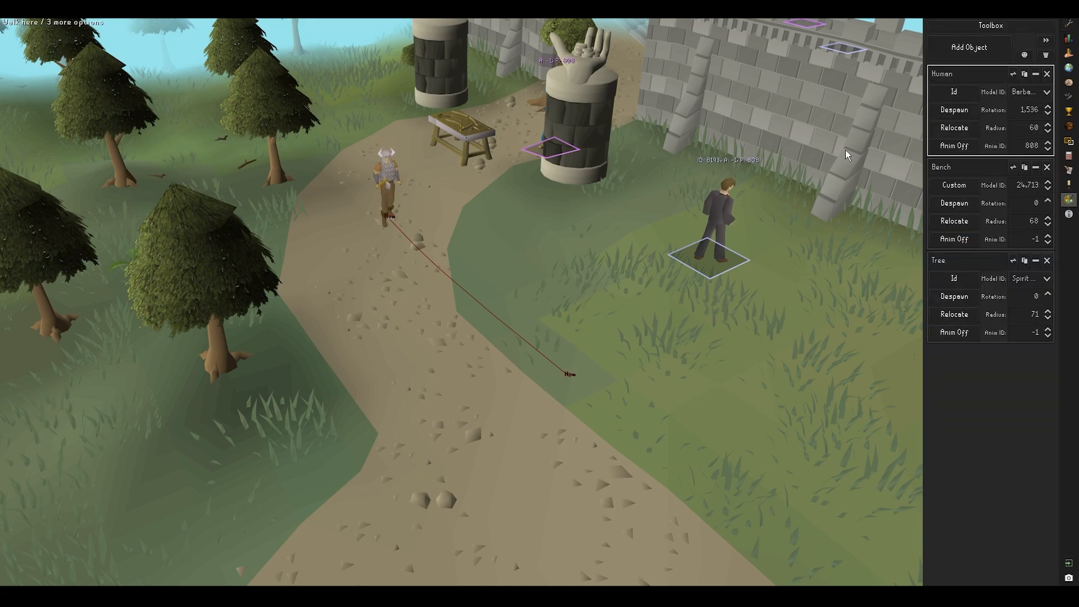
left_click(1024, 75)
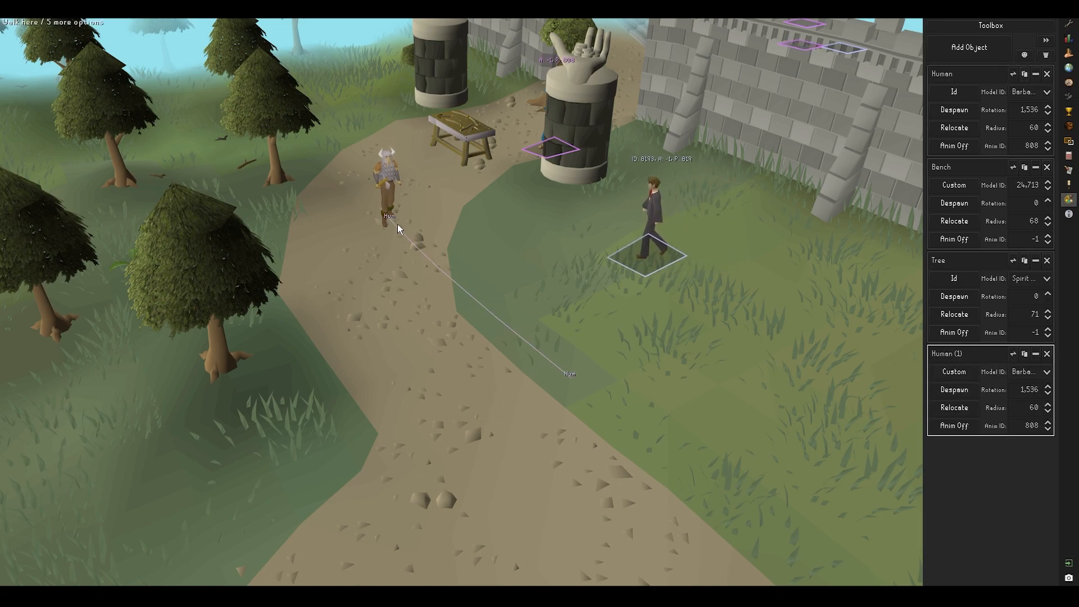
middle_click_drag(556, 389, 568, 433)
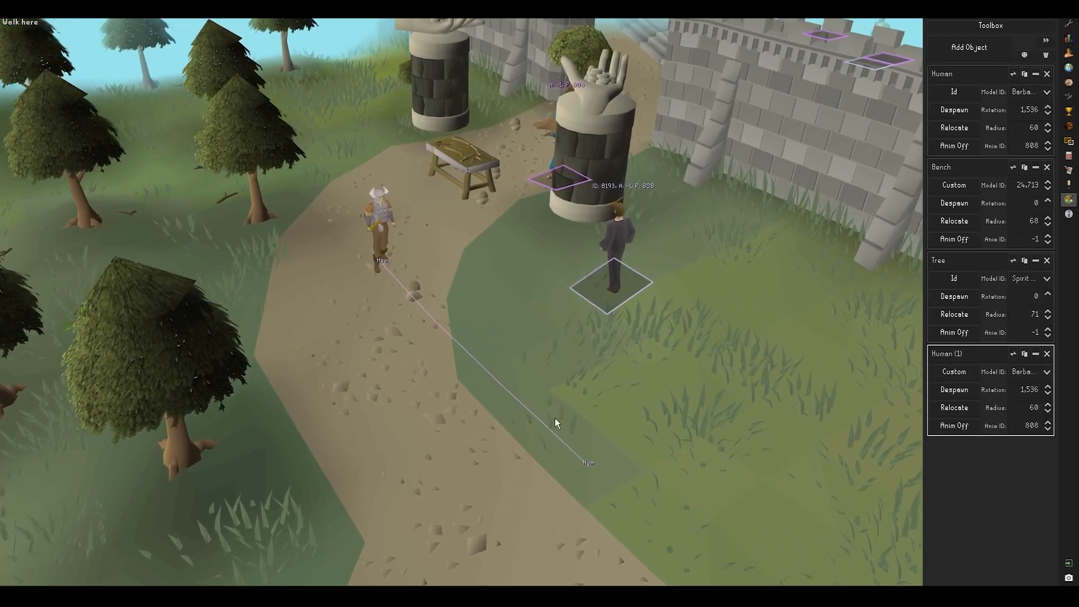
middle_click_drag(518, 363, 510, 364)
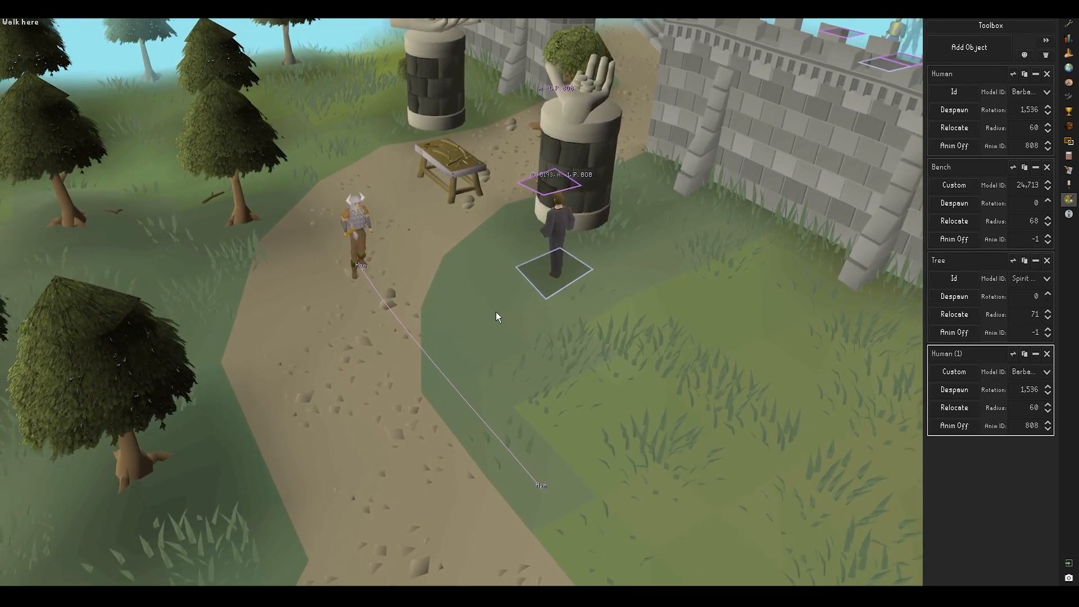
Relocate the Human copy beside the original and add a program step for it on the grass
left_click(405, 256)
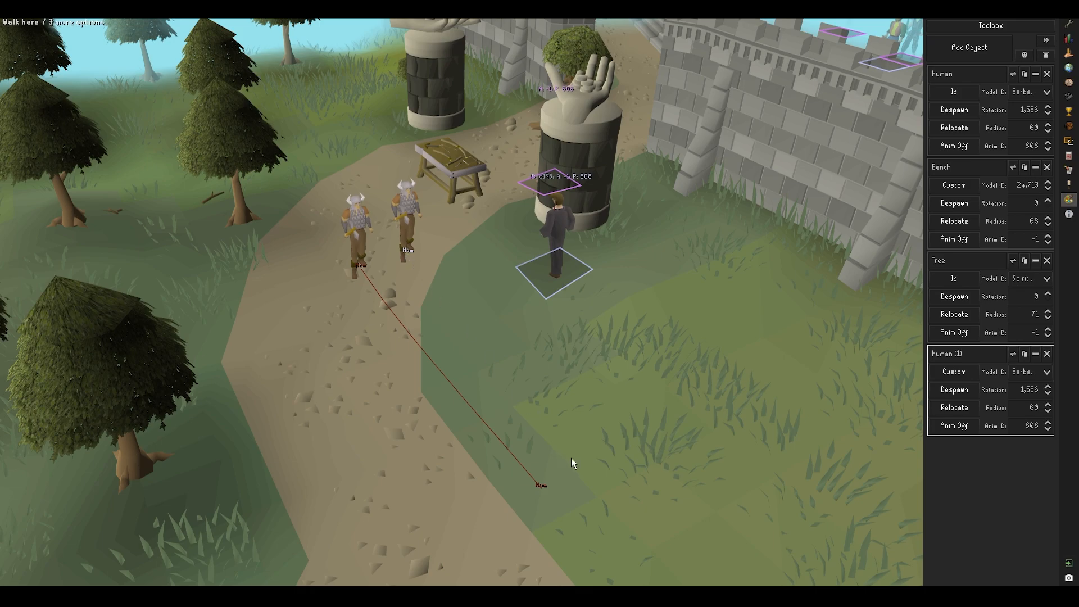
left_click(596, 465)
middle_click_drag(673, 435, 651, 424)
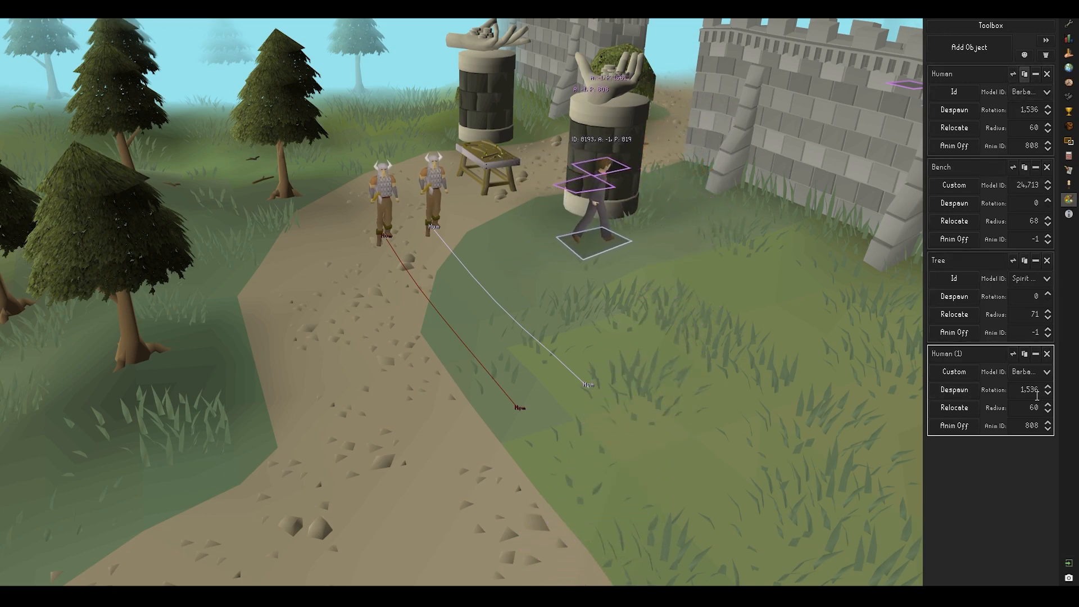
Collapse all four object entries in the Toolbox and expand them again
left_click(1038, 354)
left_click(1036, 261)
left_click(1036, 167)
left_click(1036, 74)
left_click(1036, 138)
left_click(1036, 116)
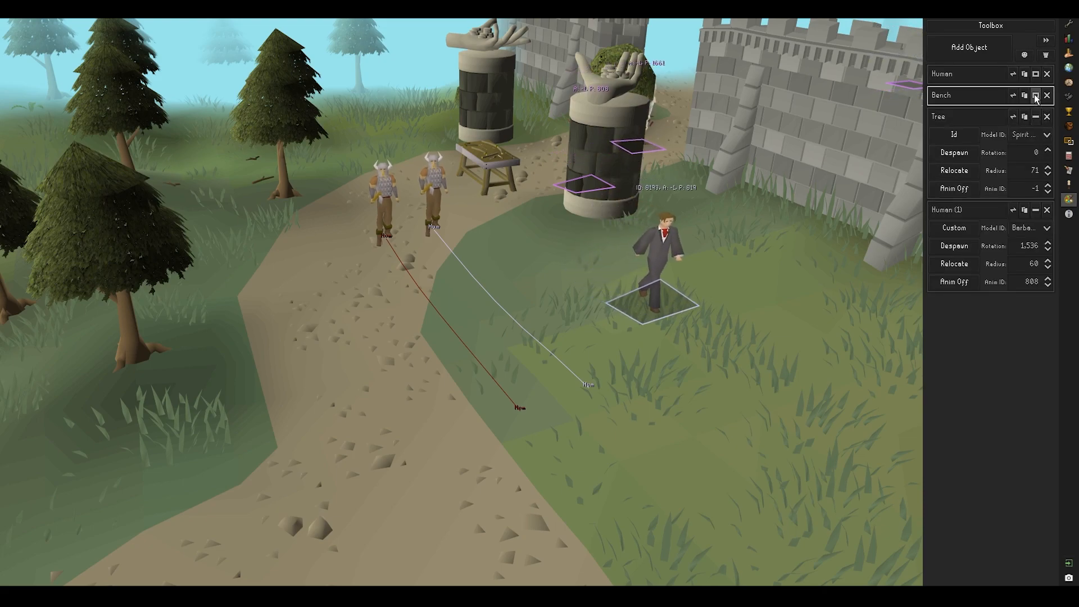
left_click(1036, 95)
left_click(1036, 73)
key("w")
middle_click_drag(705, 250, 518, 440)
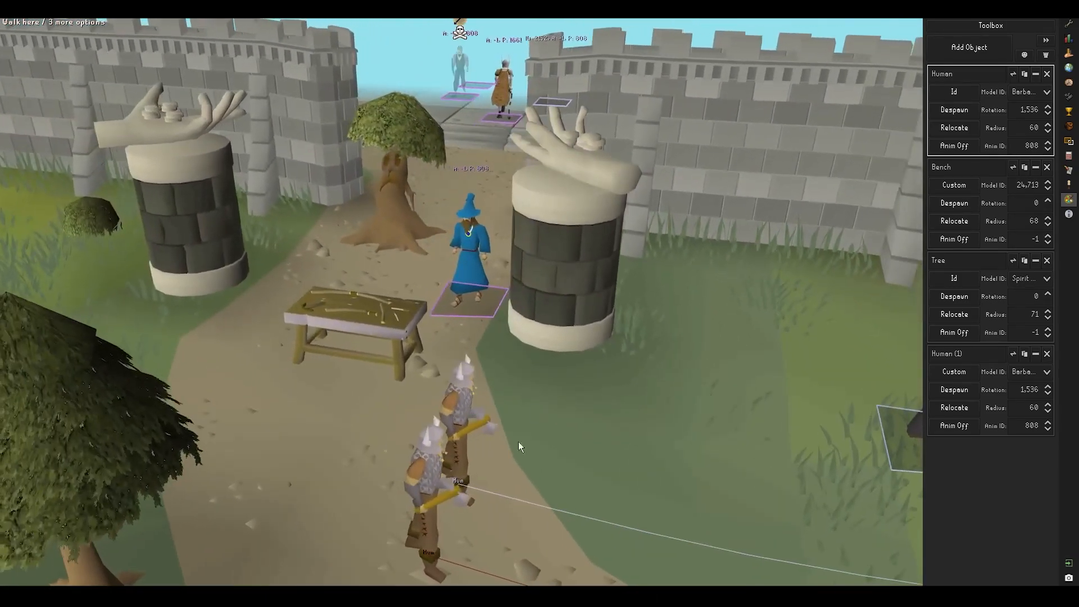
Remove the Tree object from the Toolbox and open the Creator's Kit Programmer
left_click(1048, 261)
middle_click_drag(729, 413, 694, 449)
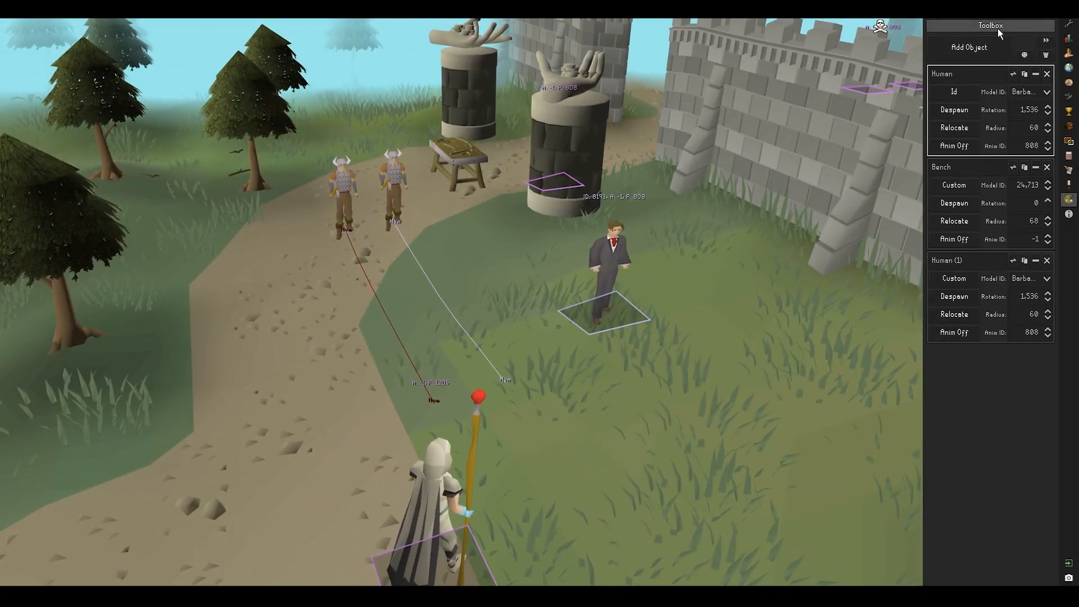
left_click(992, 25)
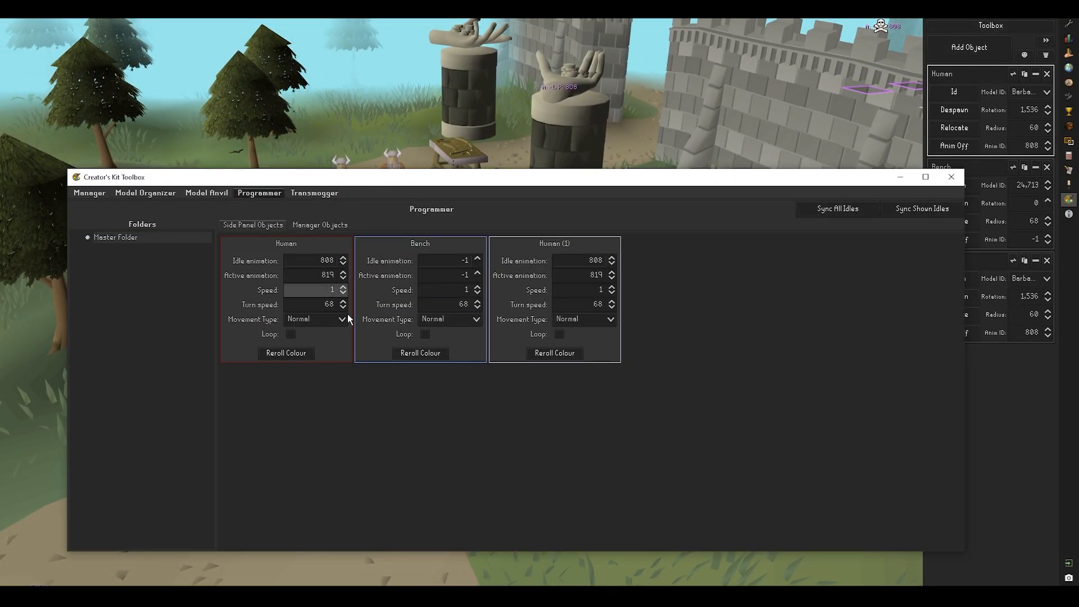
Select the Human copy and add program steps leading it across the dirt path and around the tree on the far grass
middle_click_drag(531, 140, 525, 294)
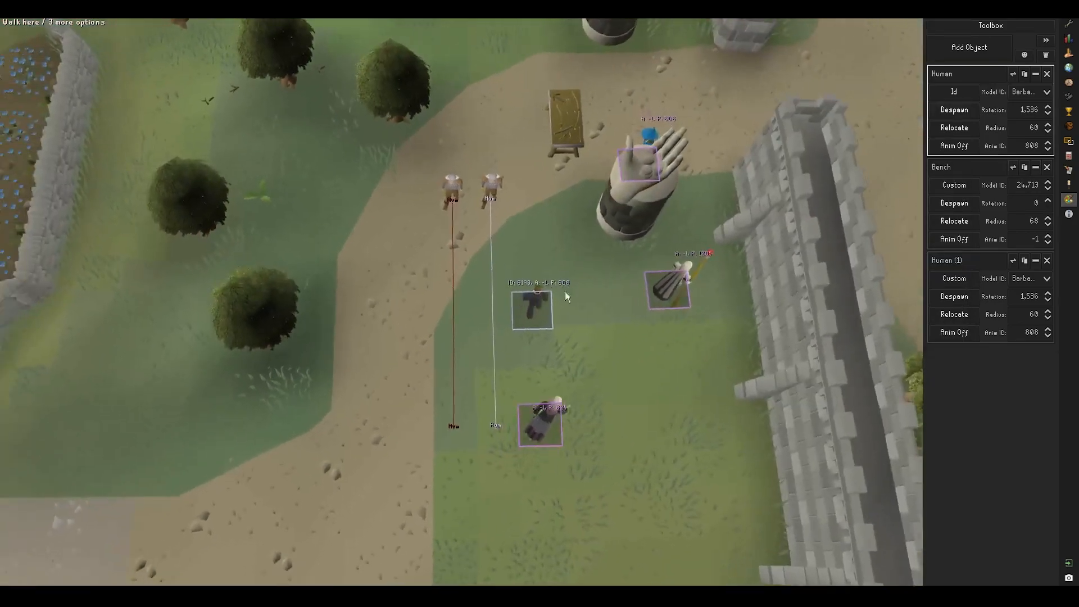
left_click(990, 312)
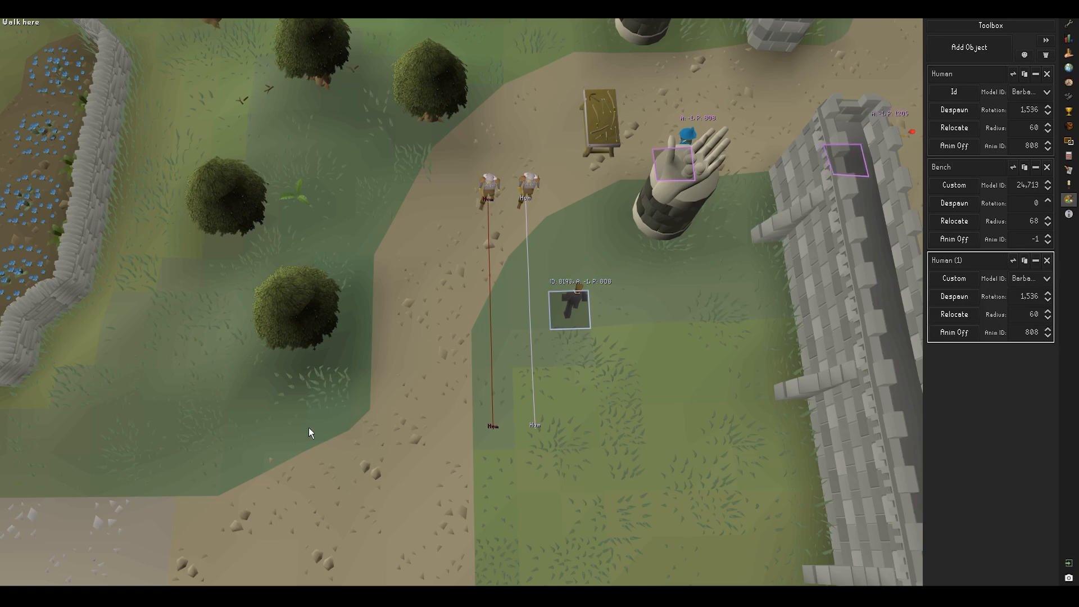
left_click(201, 373)
left_click(237, 271)
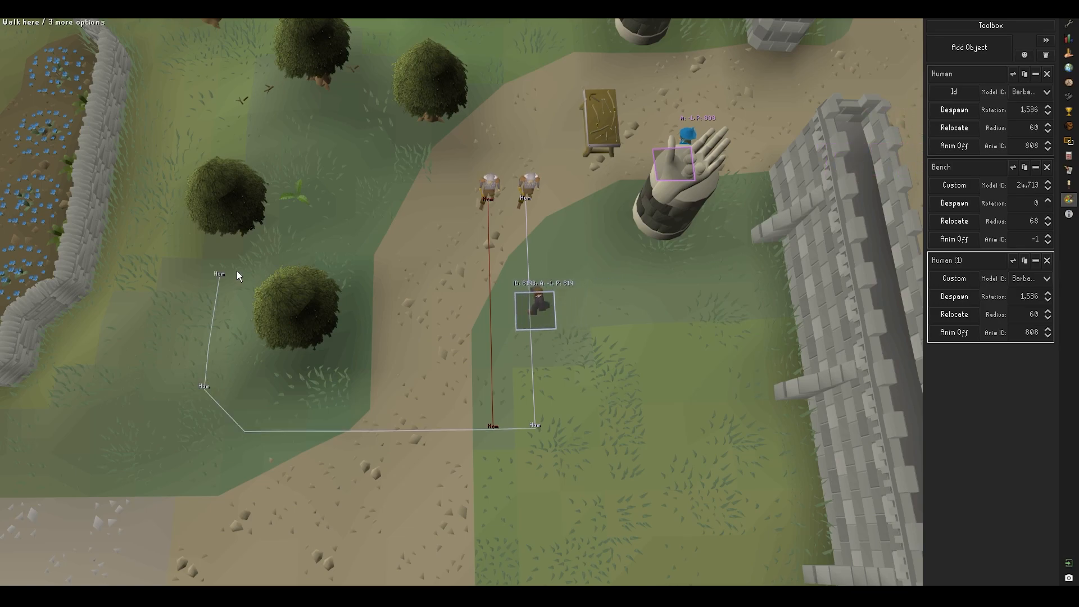
left_click(305, 316)
Examine the Human copy's route around the tree, including the program step placed on the tree's tile
middle_click_drag(350, 397, 407, 386)
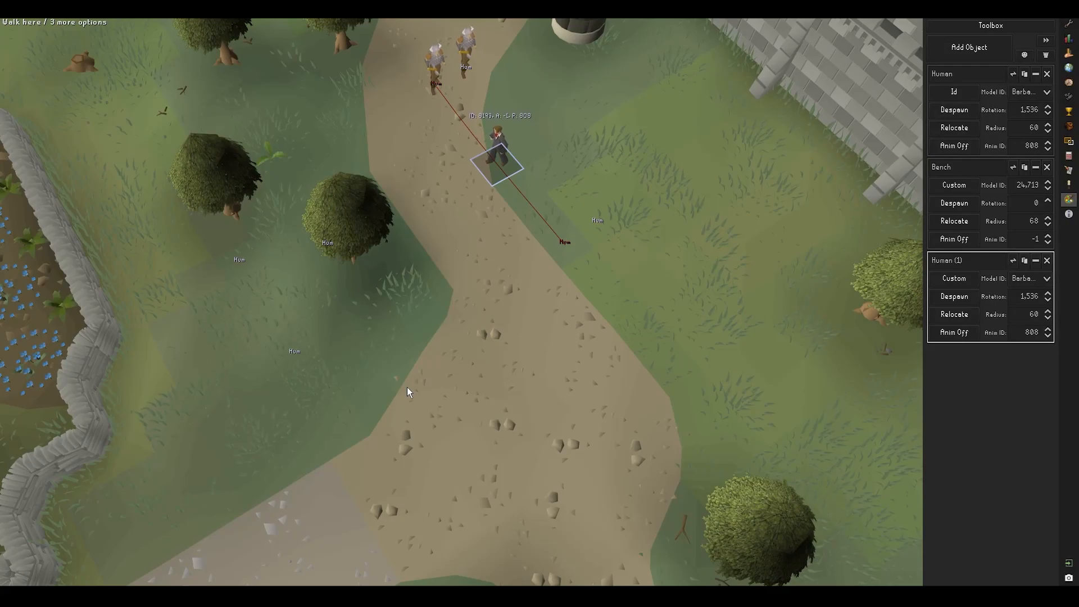
middle_click_drag(403, 385, 470, 277)
right_click(459, 264)
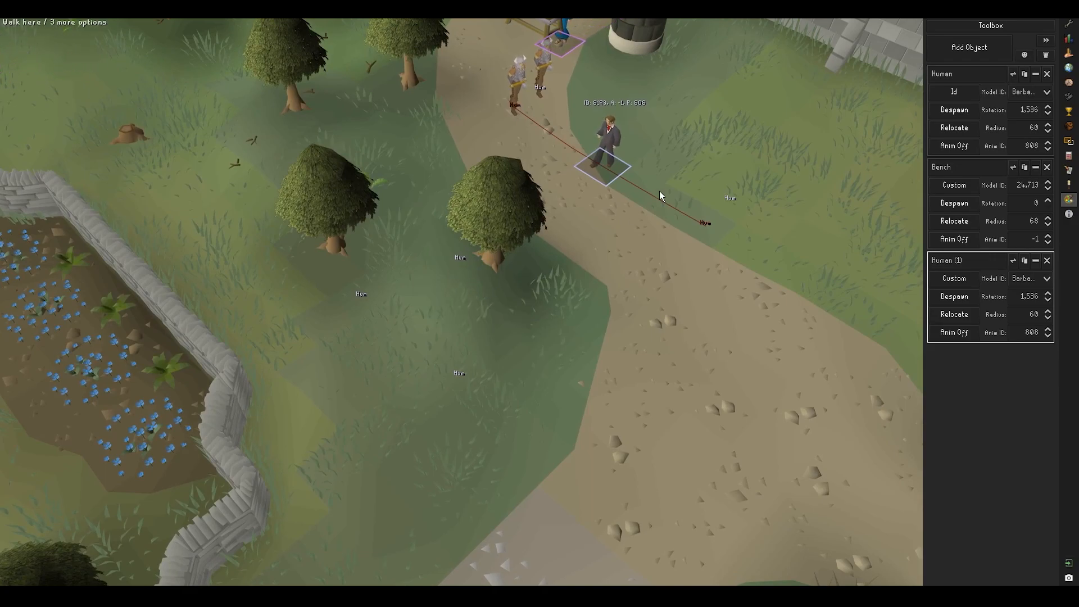
key("ctrl+h")
key("ctrl+h")
middle_click_drag(383, 235, 394, 244)
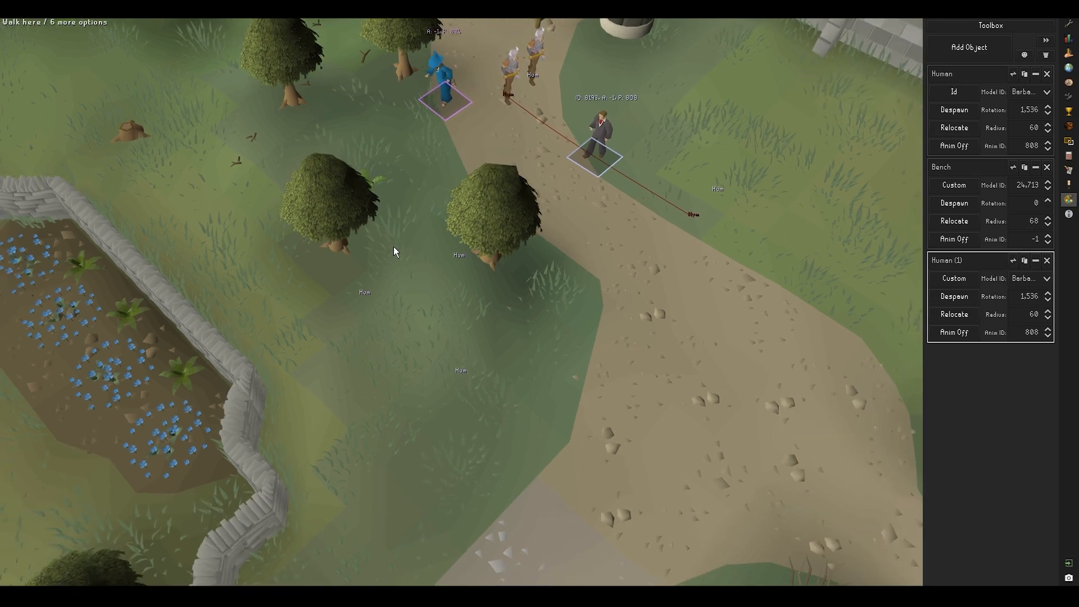
middle_click_drag(460, 259, 470, 278)
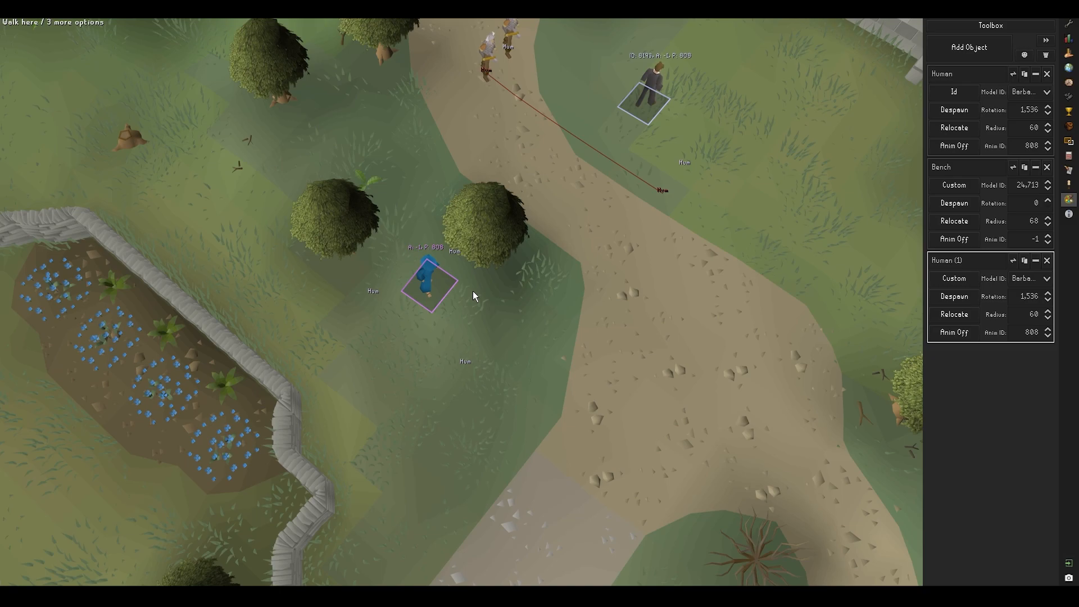
middle_click_drag(582, 208, 551, 182)
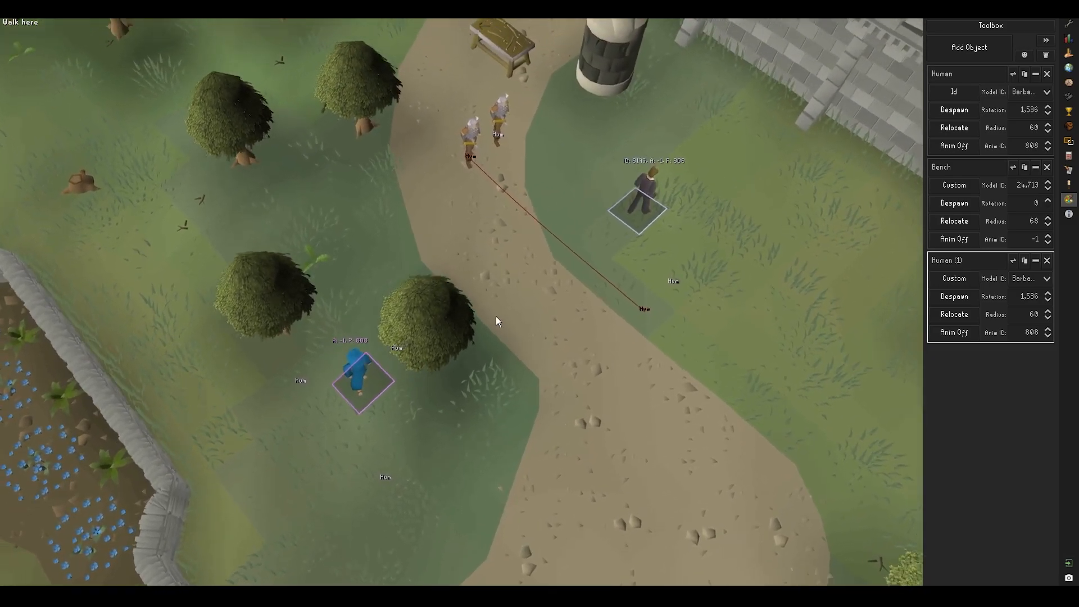
middle_click_drag(493, 318, 401, 254)
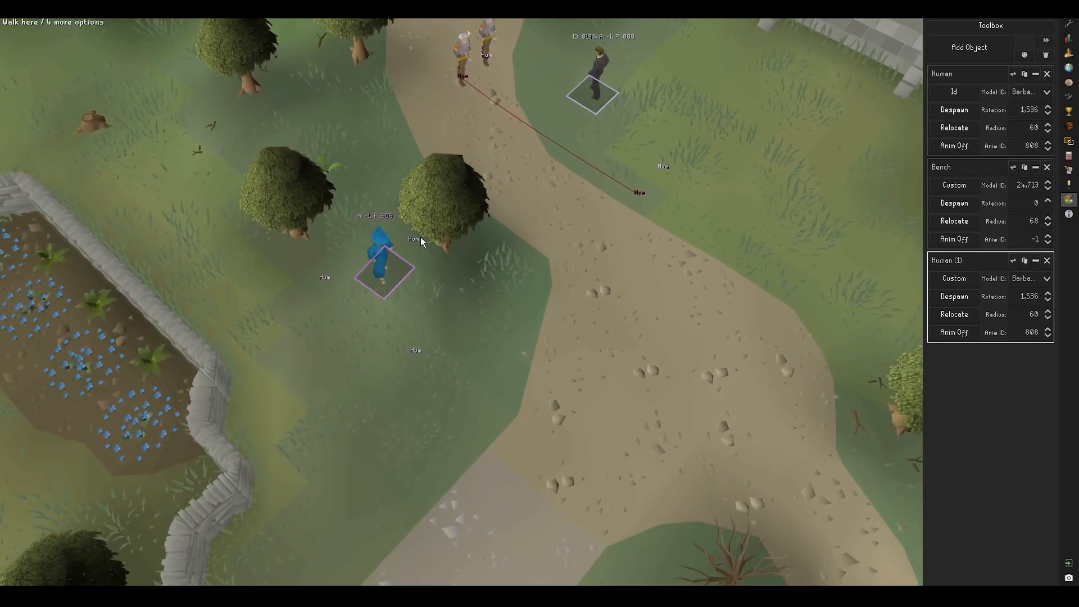
Replace the program step at the tree with one on the dirt path, extend the route back towards the start, and reopen the Programmer
mouse_move(548, 266)
middle_mouse_down()
mouse_move(504, 274)
mouse_move(528, 262)
middle_mouse_up()
middle_click_drag(627, 302, 535, 247)
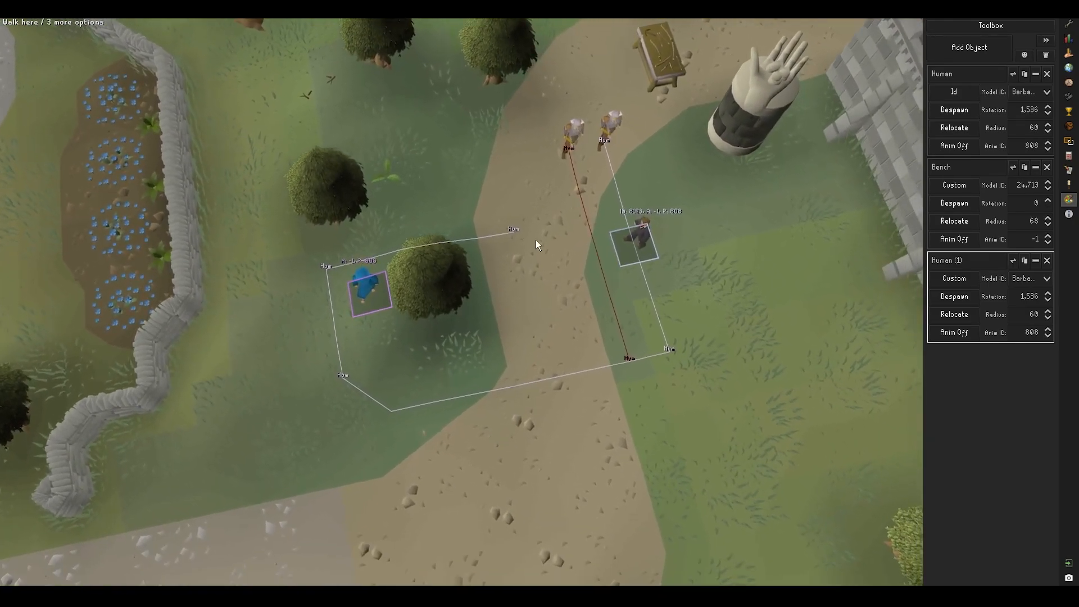
key("bracketleft")
mouse_move(460, 594)
left_click(511, 543)
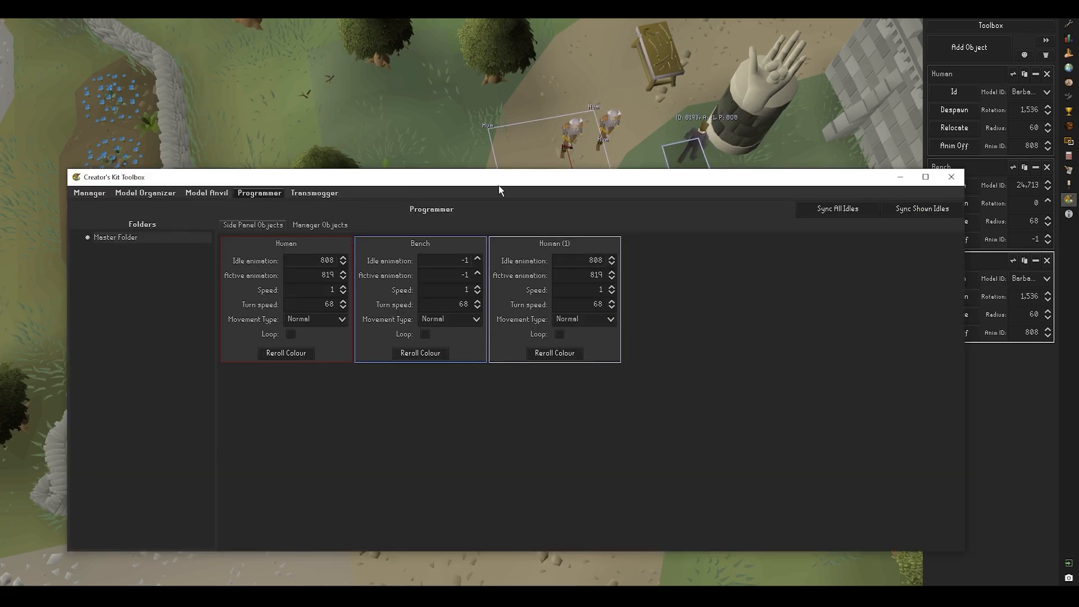
left_click_drag(401, 169, 403, 185)
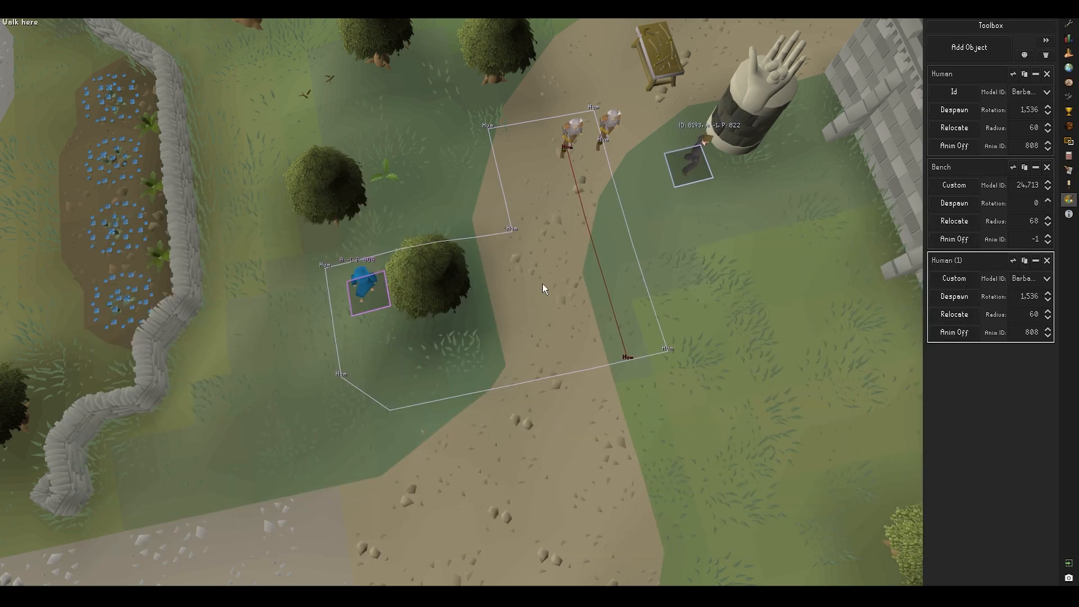
Clear the Human copy's route, relocate the object further down the dirt path, and add program steps forming a small square
key("backslash")
key("ctrl+r")
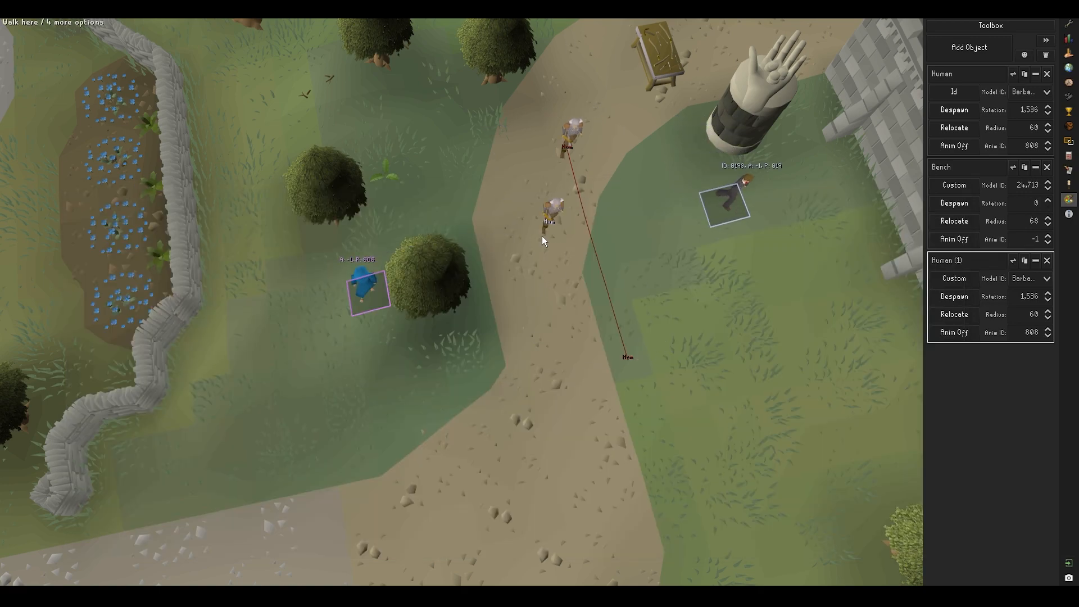
key("bracketleft")
key("bracketleft")
Enable Loop for Human (1) in the Programmer and minimise the toolbox window
left_click(537, 510)
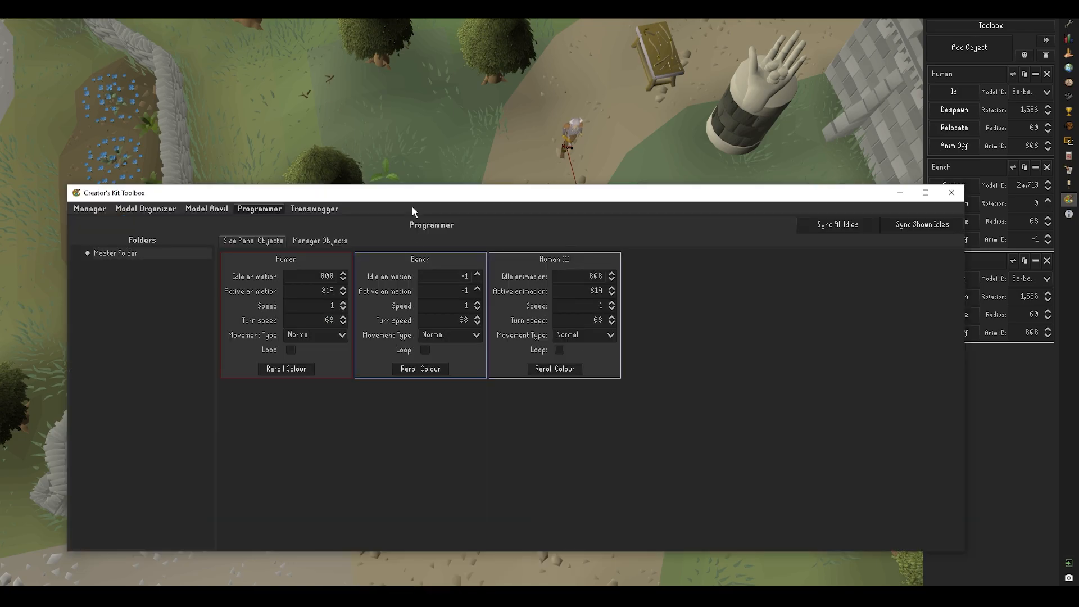
left_click(559, 349)
left_click(901, 193)
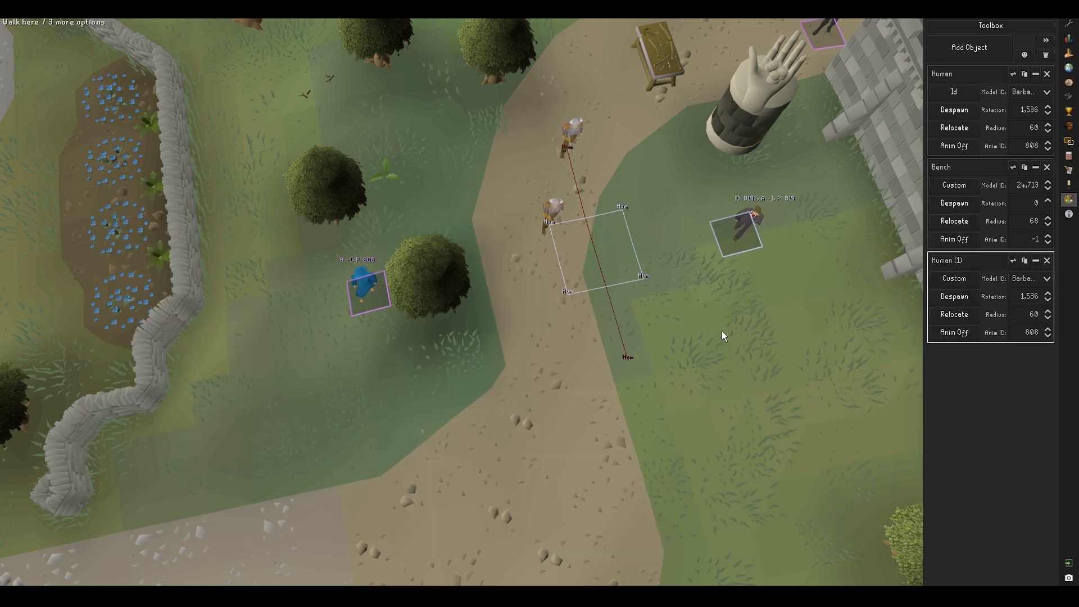
mouse_move(721, 344)
middle_mouse_down()
mouse_move(710, 349)
mouse_move(710, 338)
middle_mouse_up()
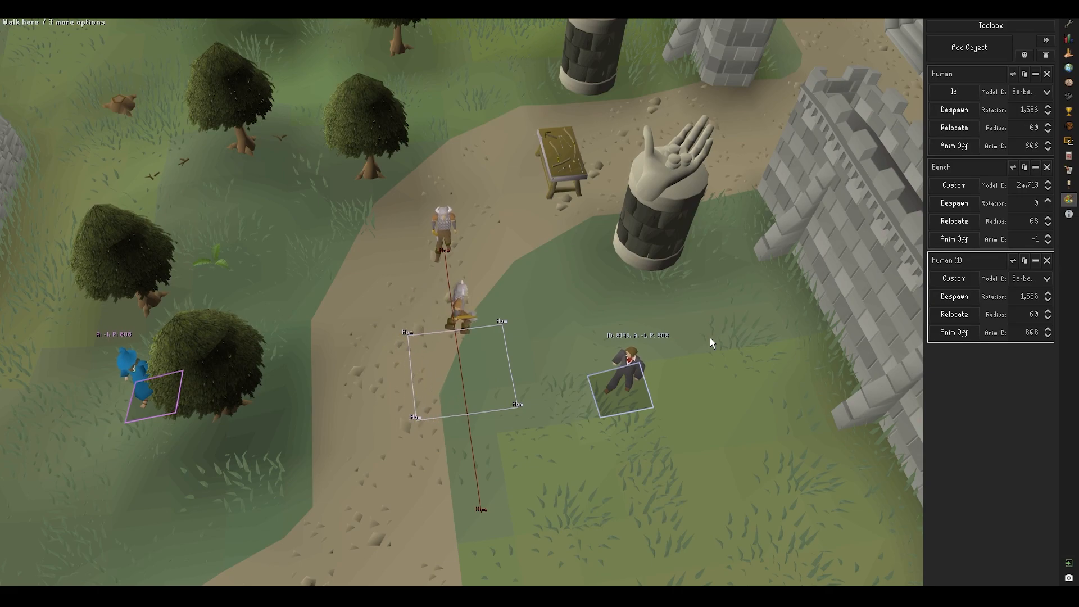
Store the model of the James NPC and assign it to the Human object
left_click(990, 108)
right_click(533, 277)
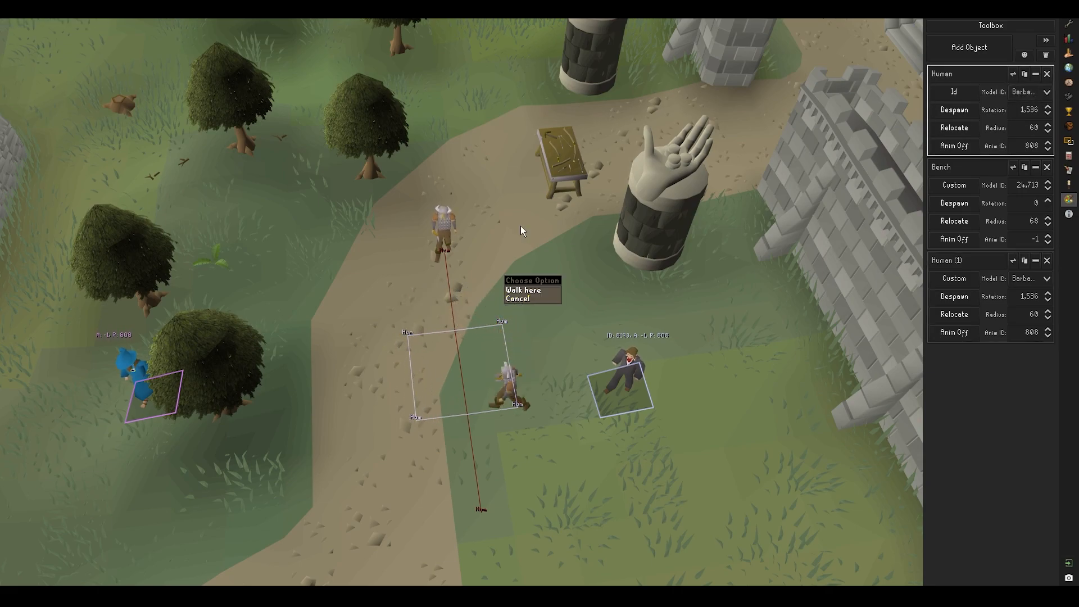
key("a")
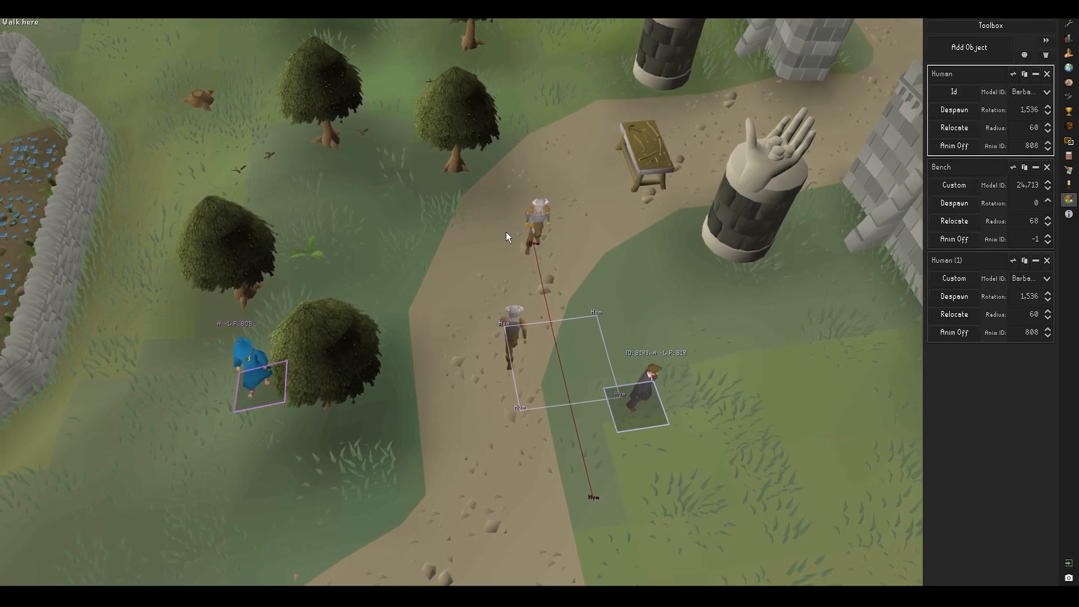
middle_click_drag(505, 232, 551, 251)
right_click(770, 312)
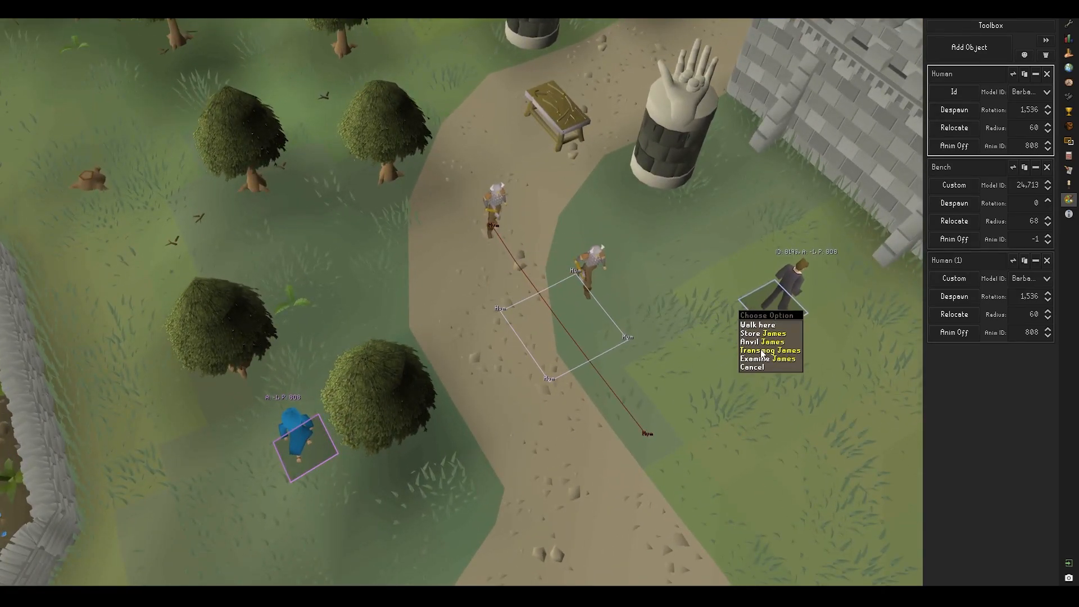
left_click(764, 335)
left_click(1024, 93)
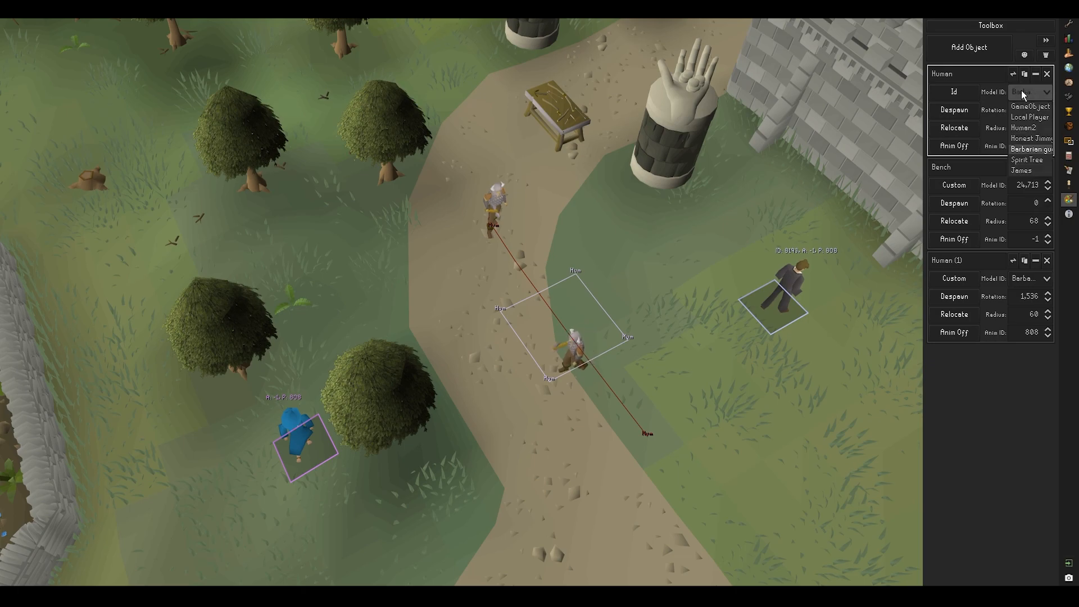
left_click(1032, 173)
Rename the Human object as James and Human (1) as Barbarian
middle_click_drag(624, 258, 574, 266)
type("James")
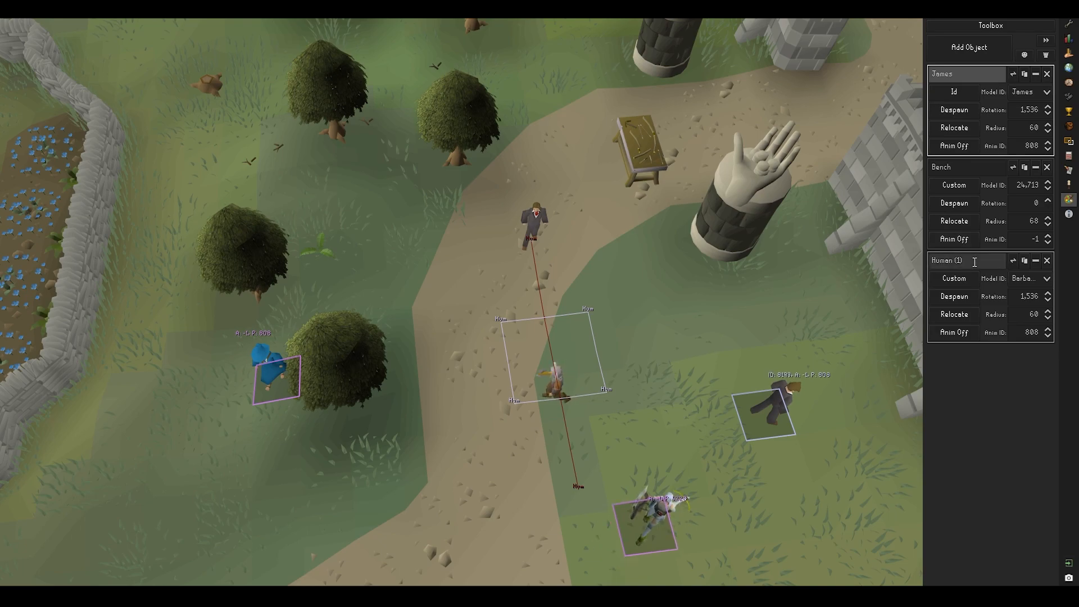
left_click_drag(975, 262, 904, 261)
type("Barbarian")
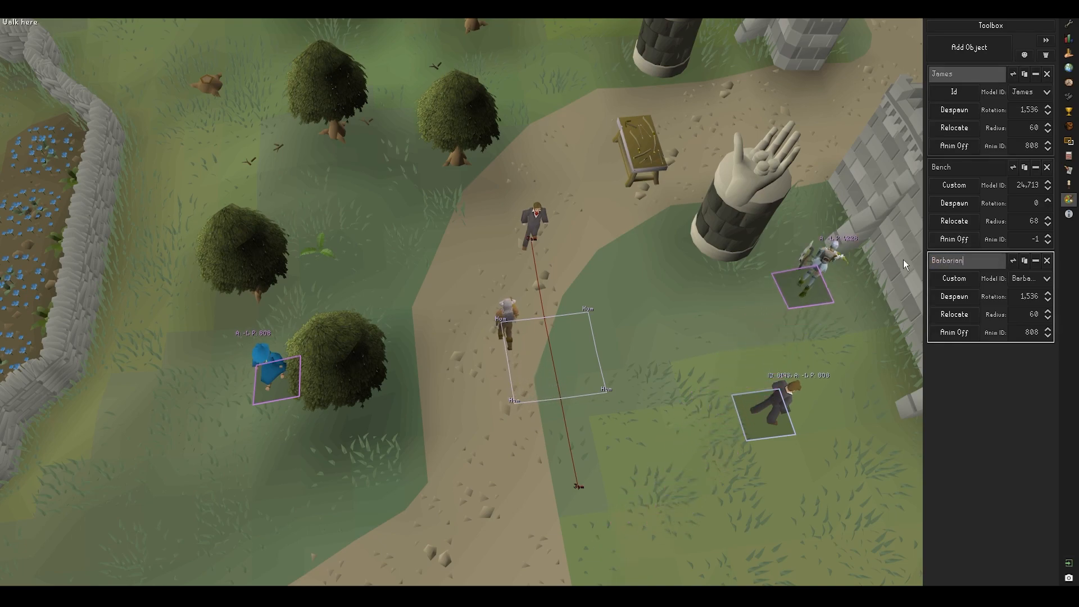
key("Return")
Relocate the James object near the bench and add a program step for it on the grass beyond the trees
left_click(986, 111)
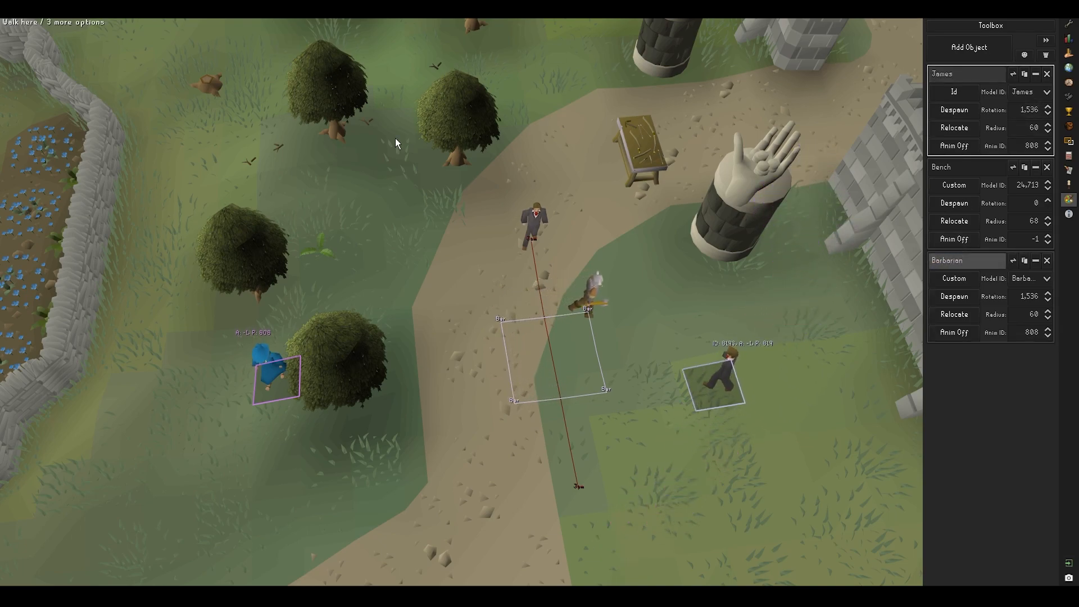
scroll(430, 261, "up", 5)
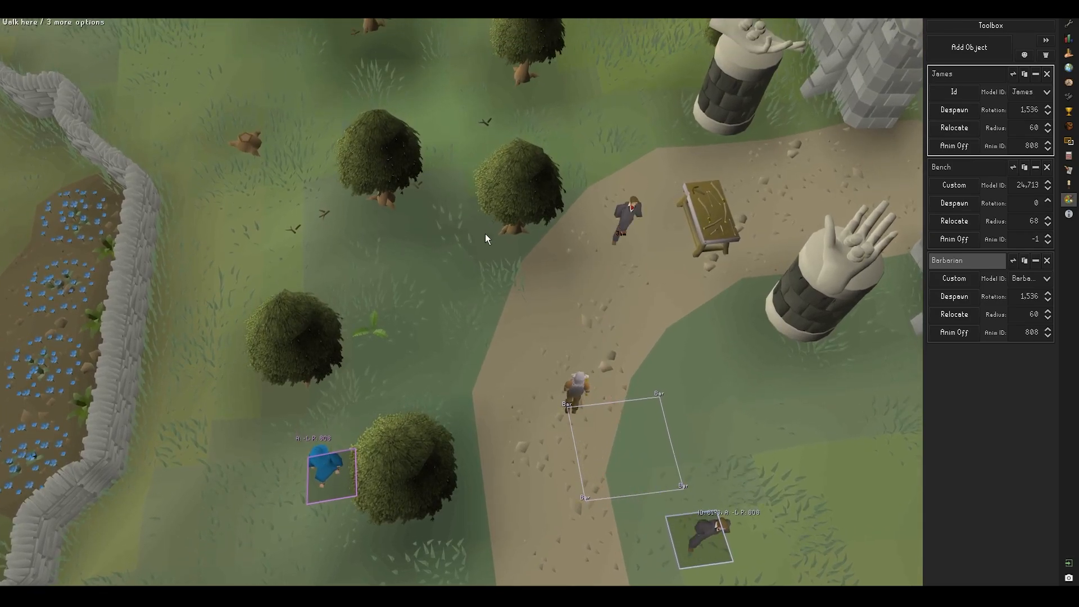
key("bracketleft")
middle_click_drag(478, 290, 487, 366)
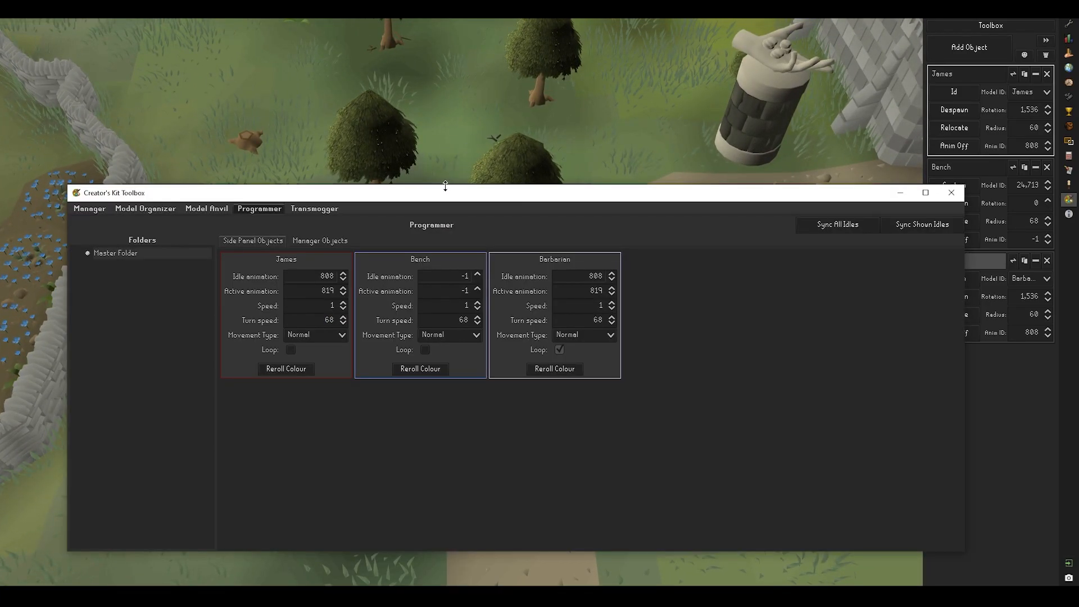
Set James's movement type to Ghost in the Programmer and watch him walk the route across the grass
left_click_drag(445, 185, 480, 310)
left_click(333, 492)
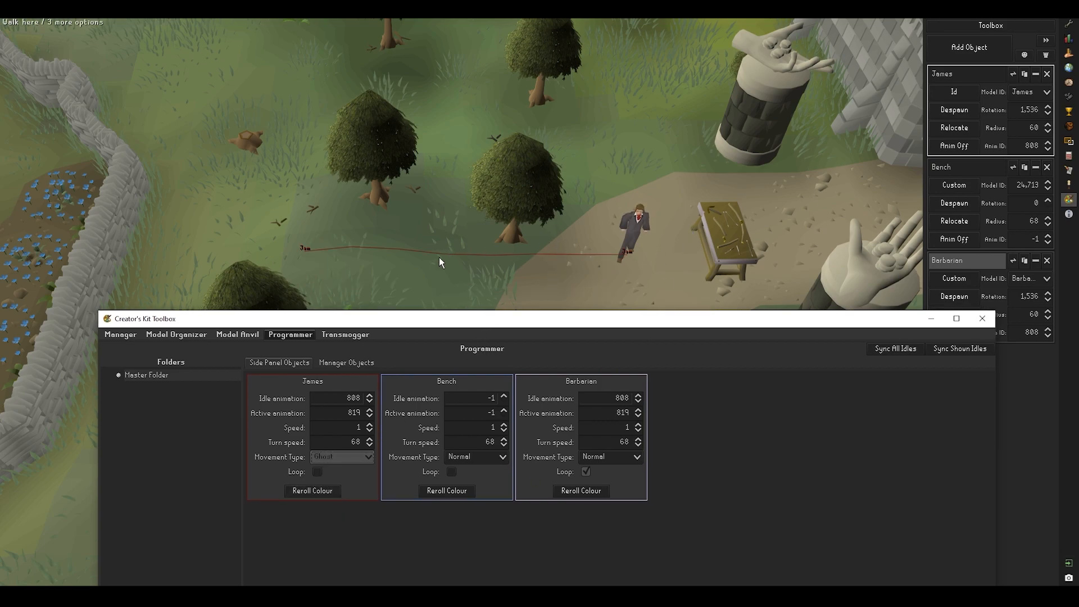
middle_click_drag(314, 241, 356, 244)
scroll(322, 258, "down", 5)
middle_click_drag(530, 374, 546, 354)
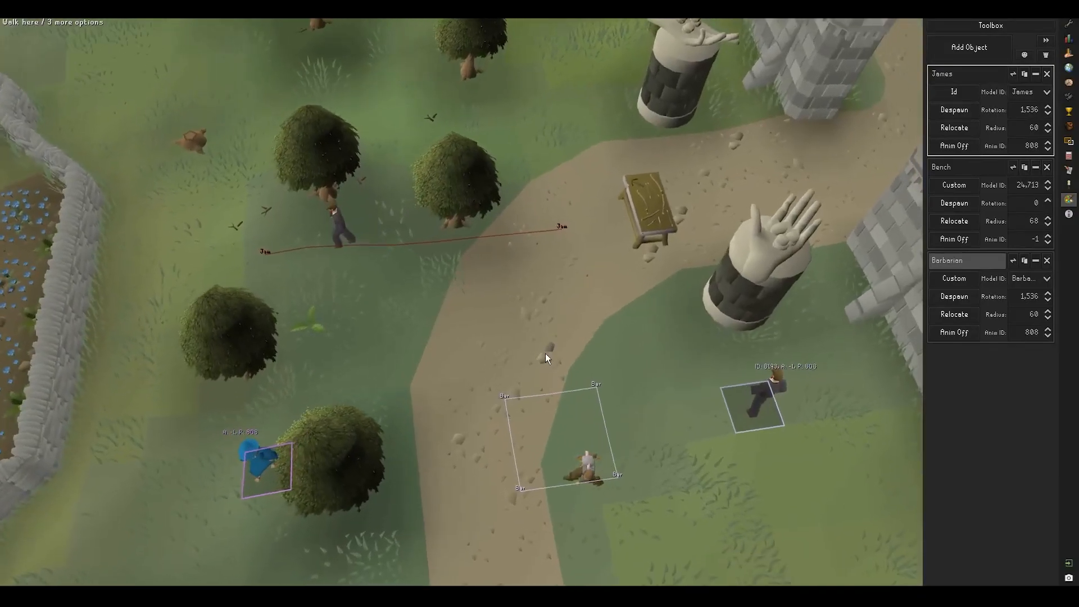
Reroll James's path colour in the Programmer repeatedly until it is magenta
left_click(505, 562)
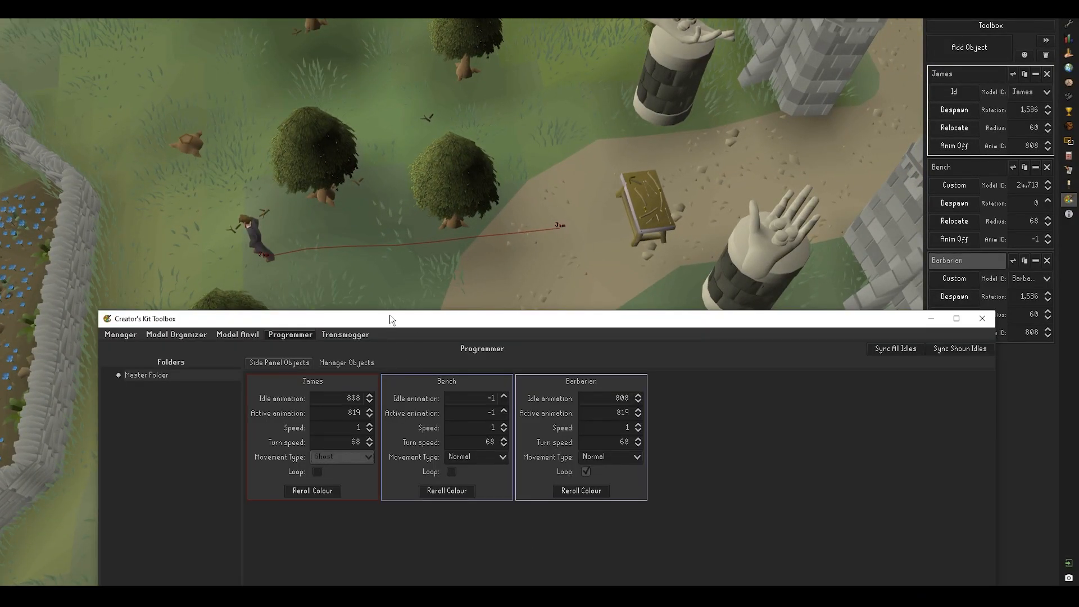
mouse_move(394, 325)
left_mouse_down()
mouse_move(433, 335)
mouse_move(411, 363)
mouse_move(399, 353)
mouse_move(402, 366)
mouse_move(402, 331)
left_mouse_up()
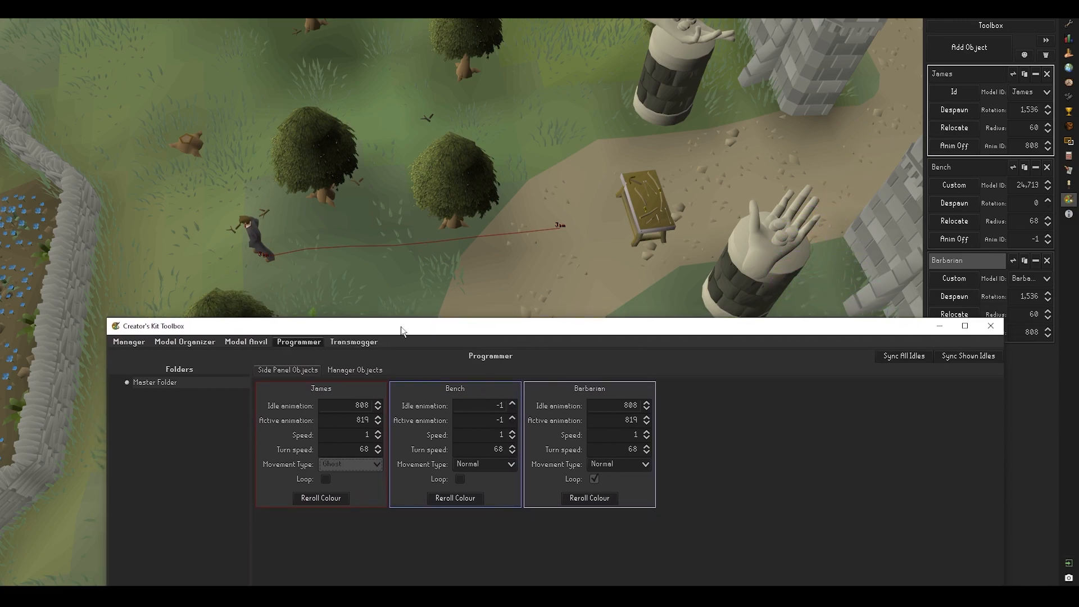
left_click(335, 495)
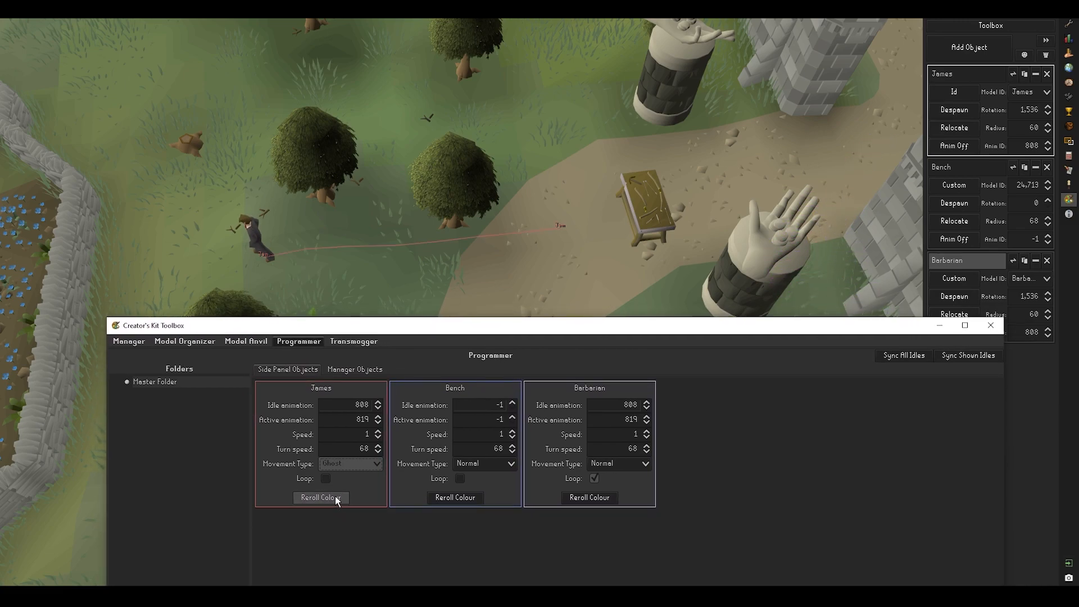
left_click(335, 496)
left_click(335, 496)
left_click(335, 496)
left_click(335, 496)
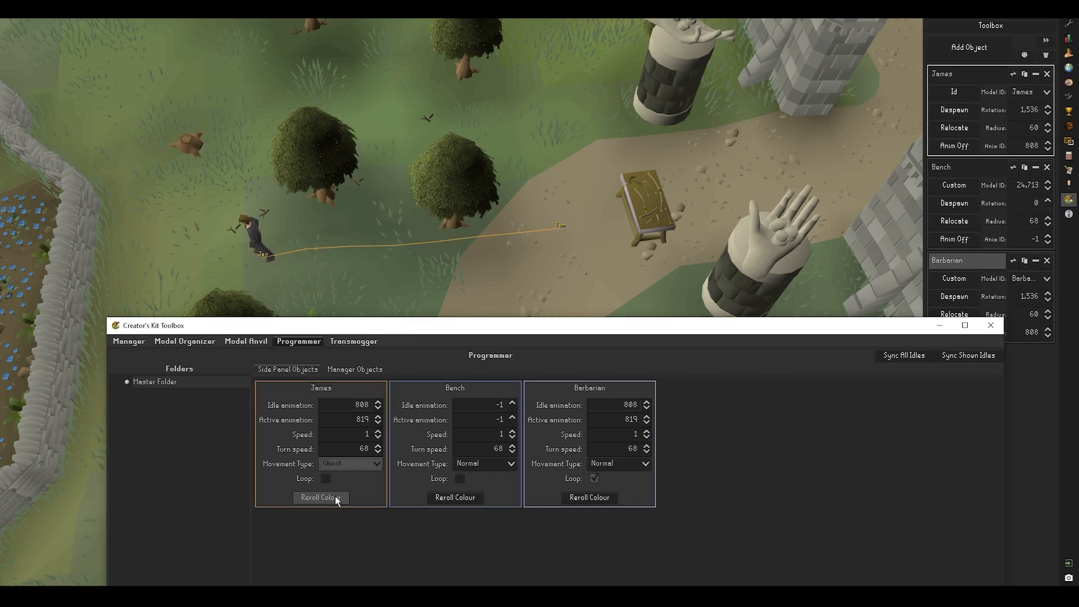
left_click(335, 496)
left_click(335, 496)
left_click(335, 496)
left_click(335, 495)
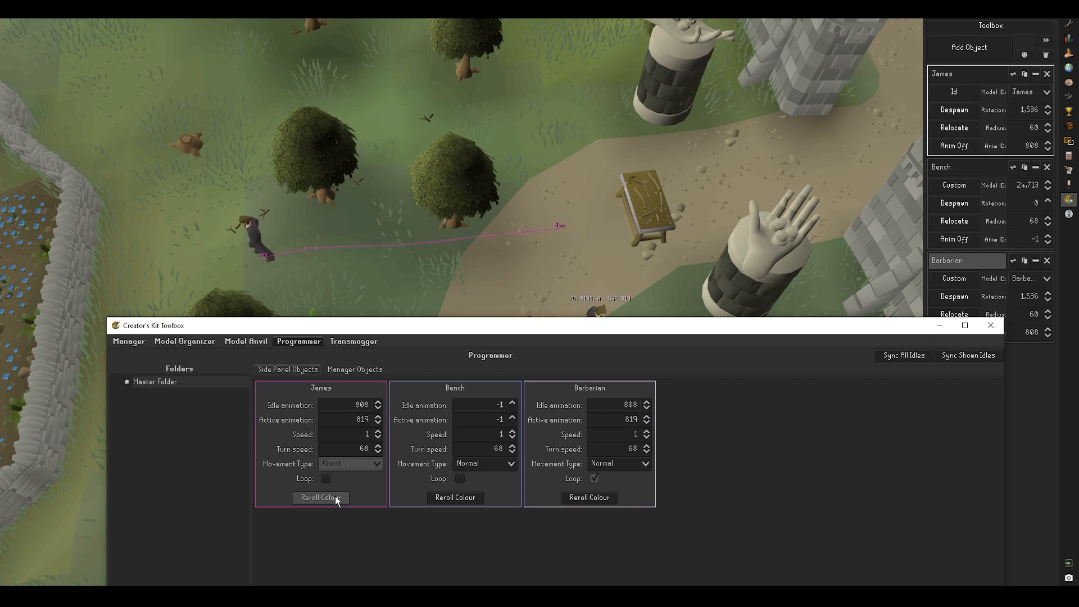
Move the toolbox window out of the way and return to the James object in the side panel
left_click_drag(454, 332, 452, 170)
left_click_drag(637, 178, 586, 150)
left_click(1002, 68)
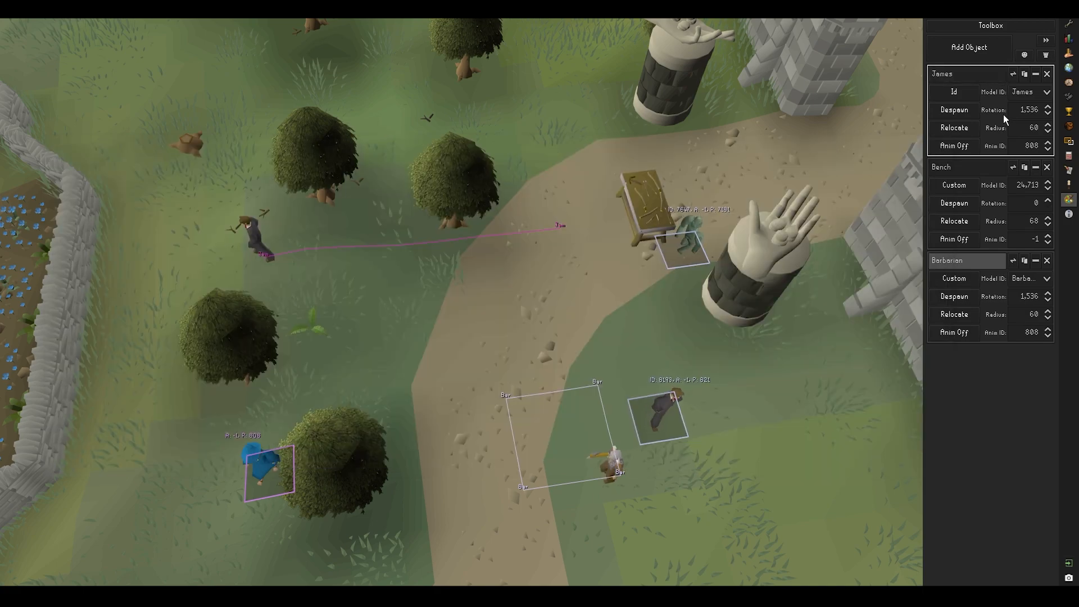
Set James's animation ID to 866 and relocate him to the edge of the dirt path near the trees
middle_click_drag(475, 300, 506, 293)
left_click_drag(1024, 146, 1059, 148)
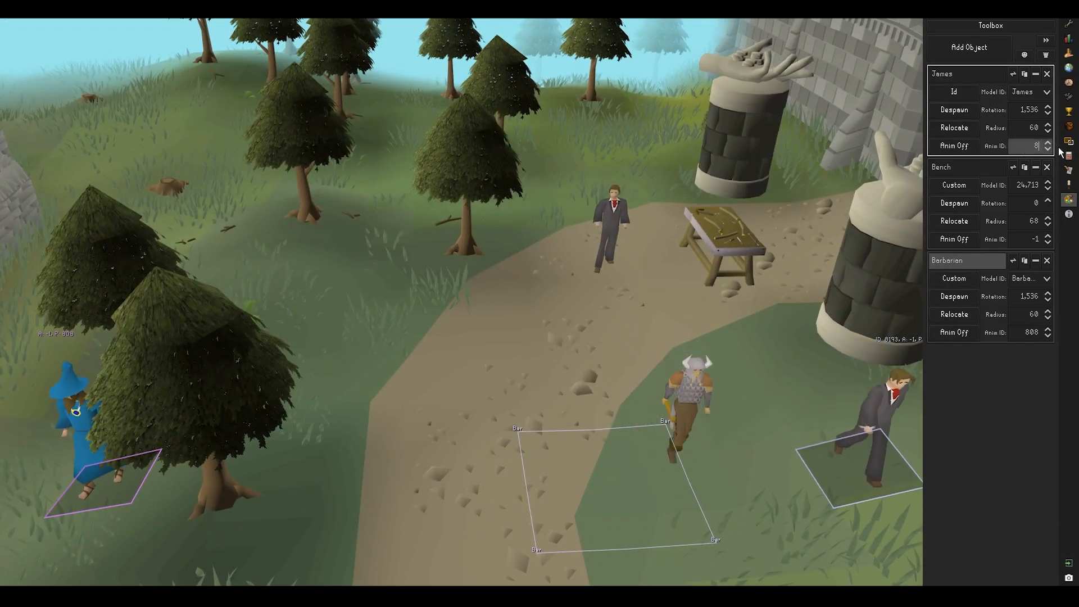
type("866")
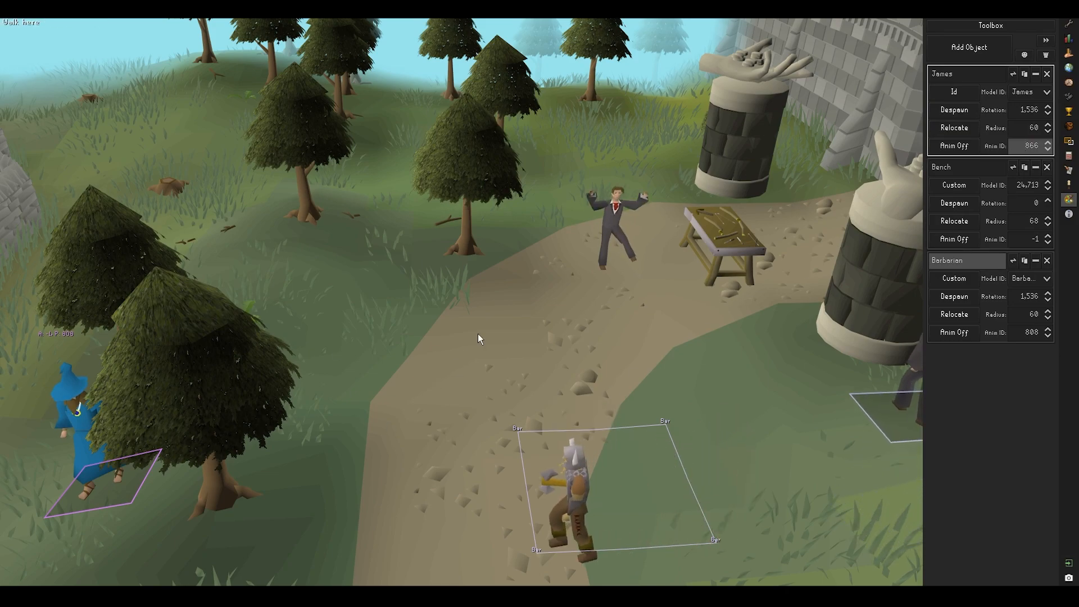
key("ctrl+r")
middle_click_drag(638, 465, 642, 410)
Duplicate James twice and place the copies beside him to form a row of three dancers
left_click(1024, 78)
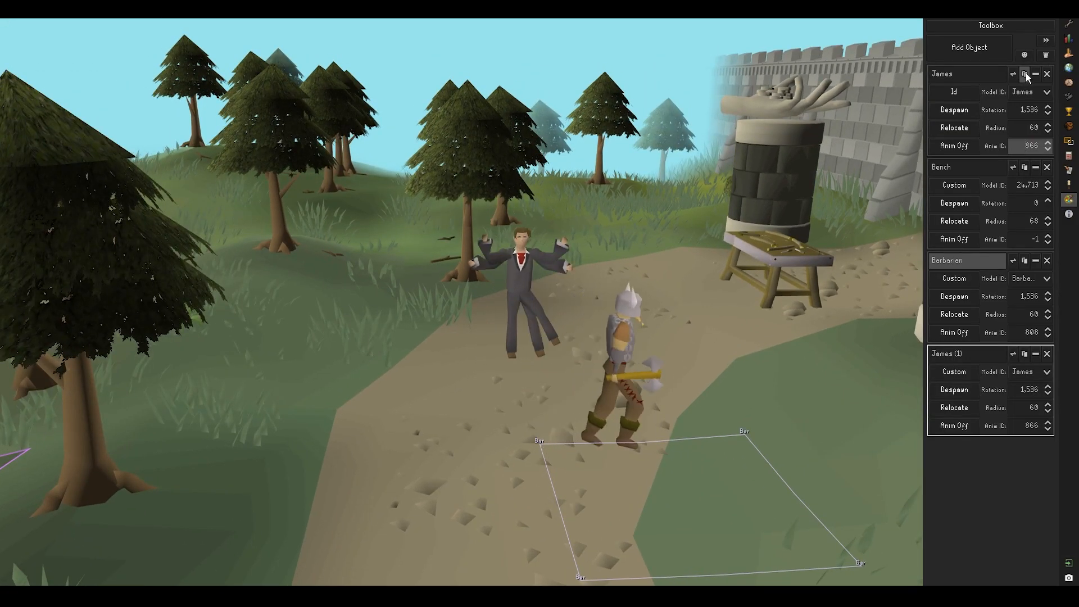
key("ctrl+r")
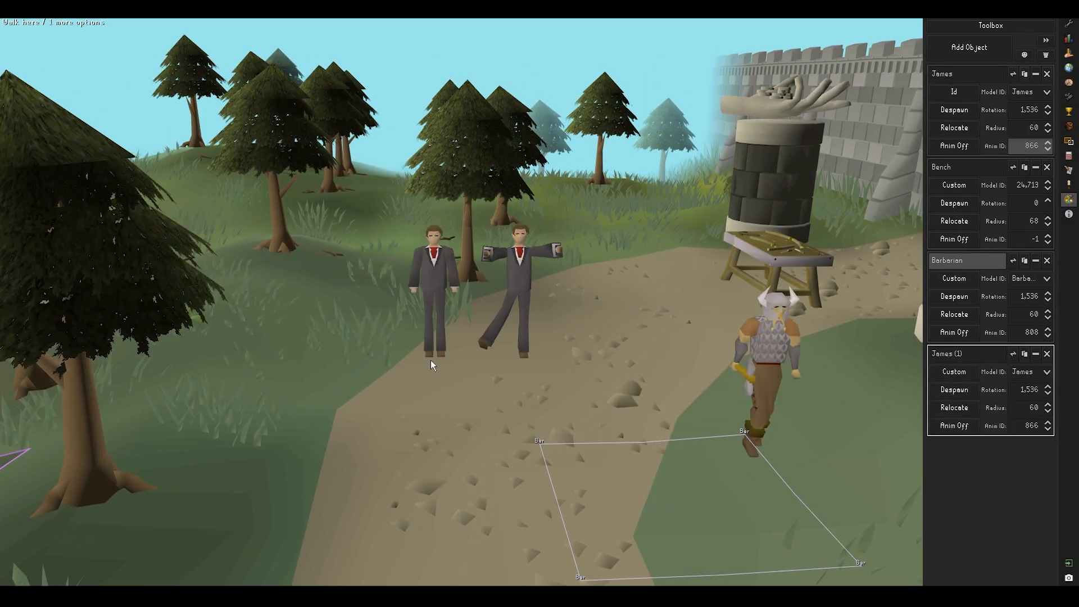
left_click(1024, 354)
key("ctrl+r")
middle_click_drag(556, 433, 555, 407)
scroll(554, 407, "up", 4)
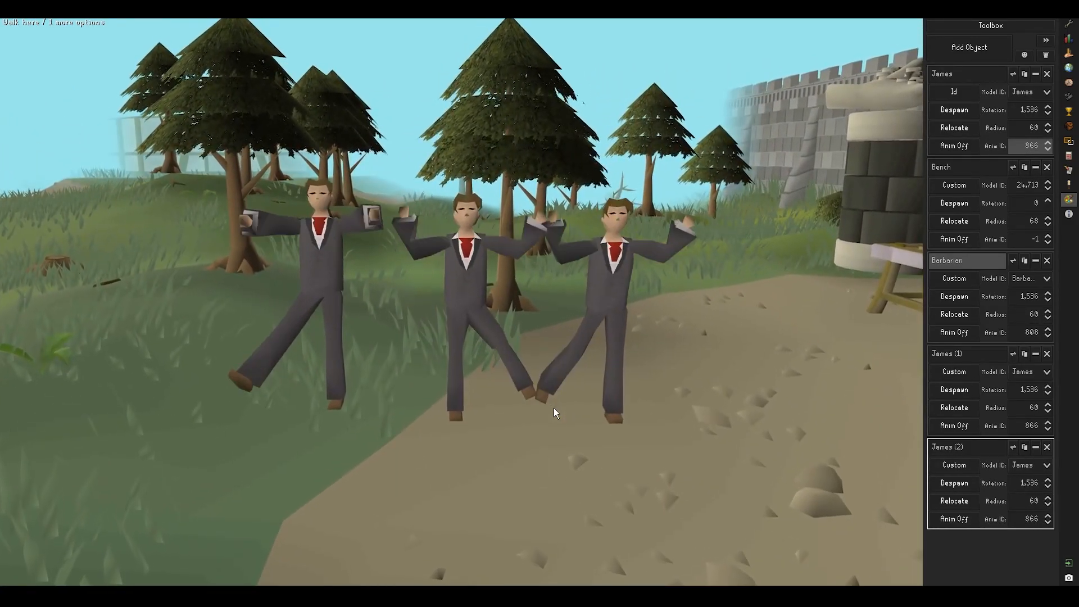
key("f")
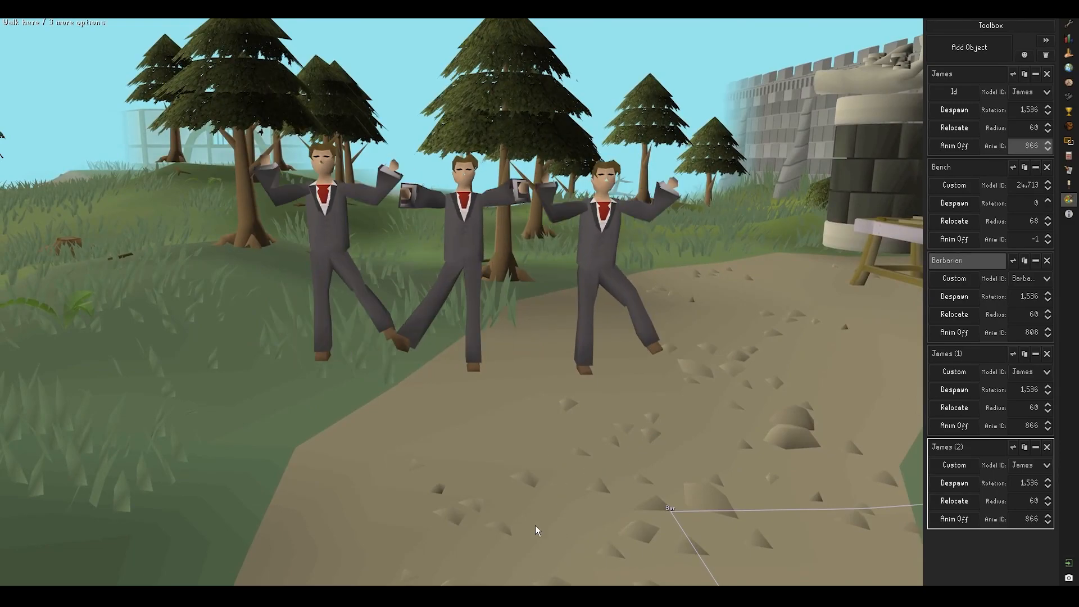
Synchronise the idle animations of all objects in the Programmer, then close the toolbox window
mouse_move(451, 596)
left_click(513, 543)
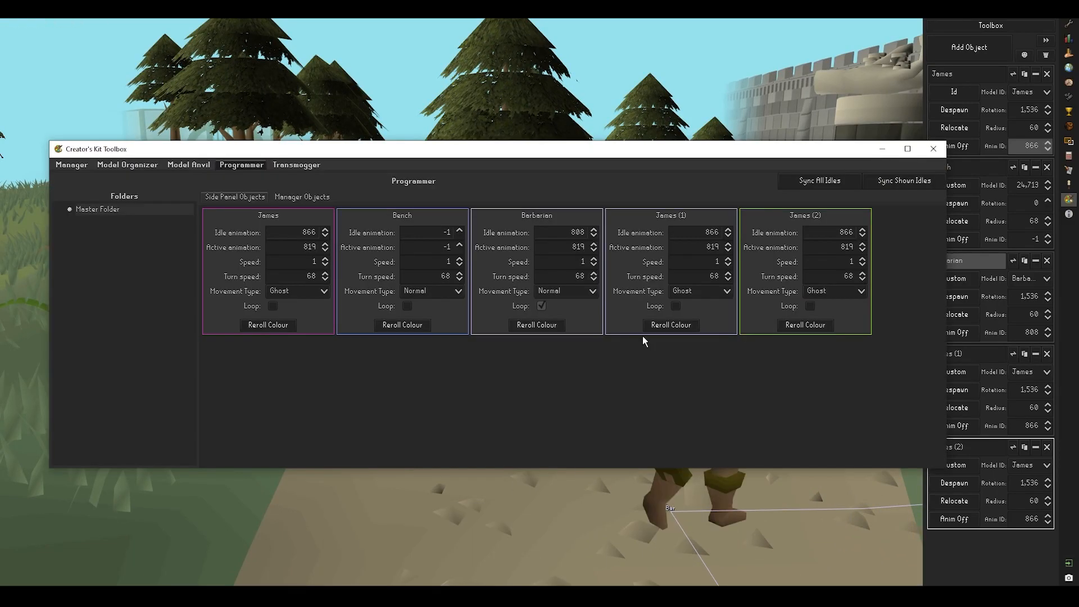
left_click_drag(701, 127, 660, 341)
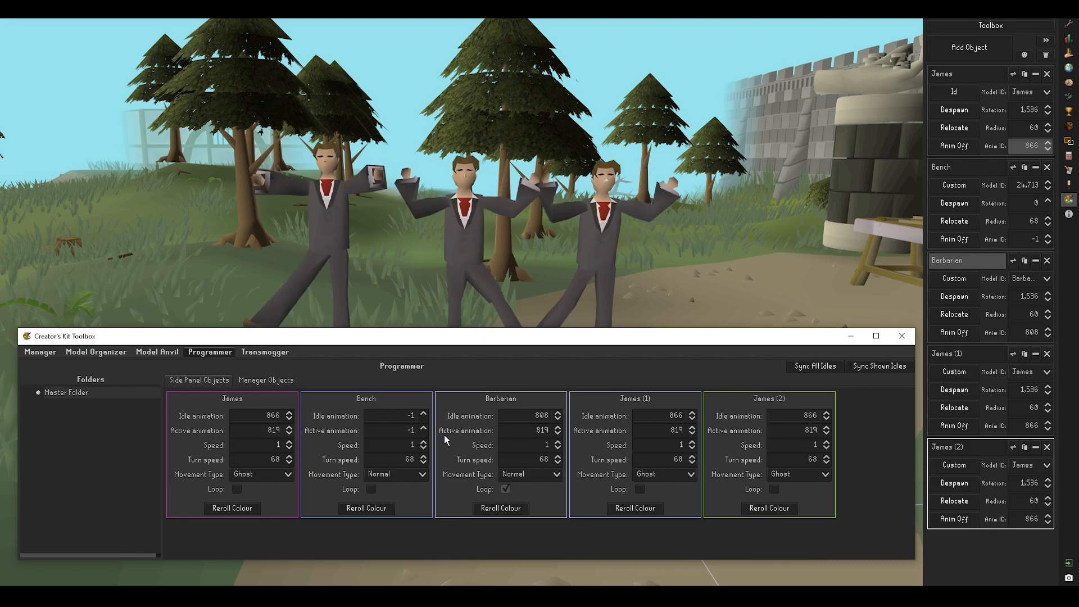
left_click(829, 365)
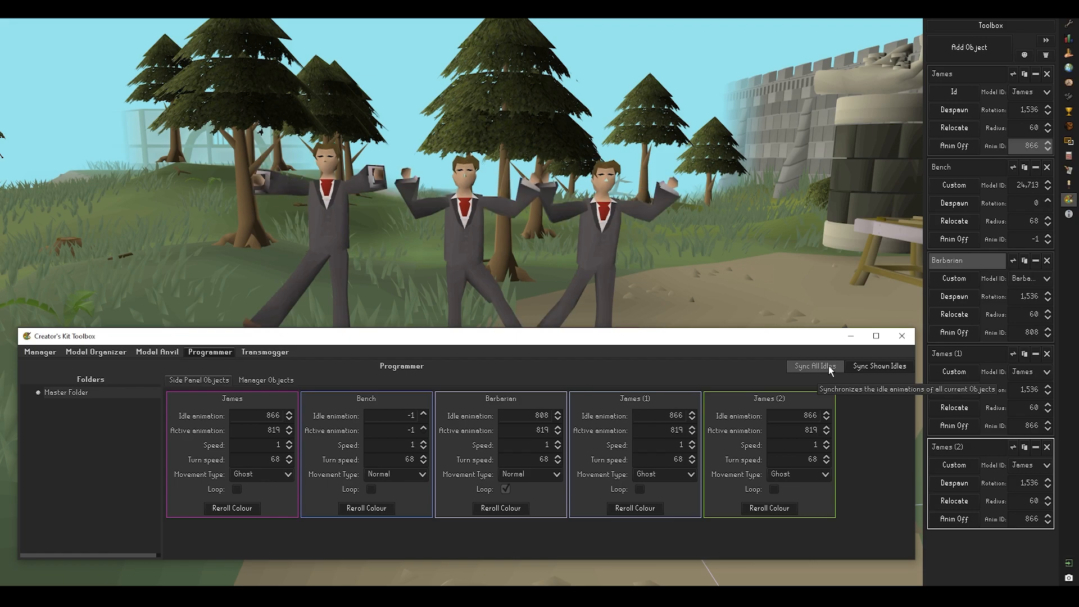
left_click(829, 365)
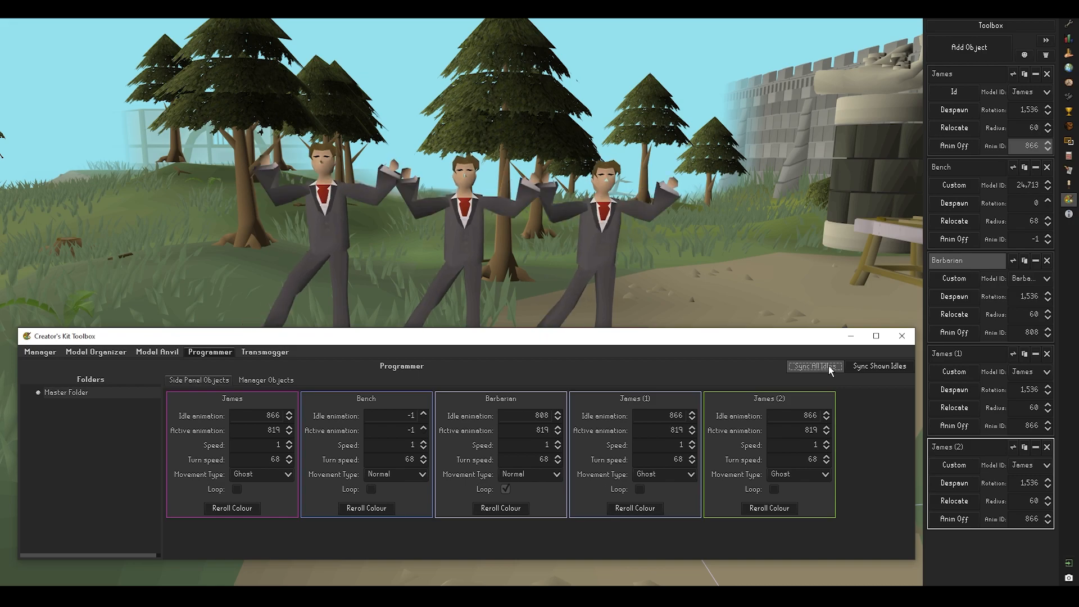
left_click_drag(794, 322, 795, 135)
left_click_drag(884, 147, 947, 120)
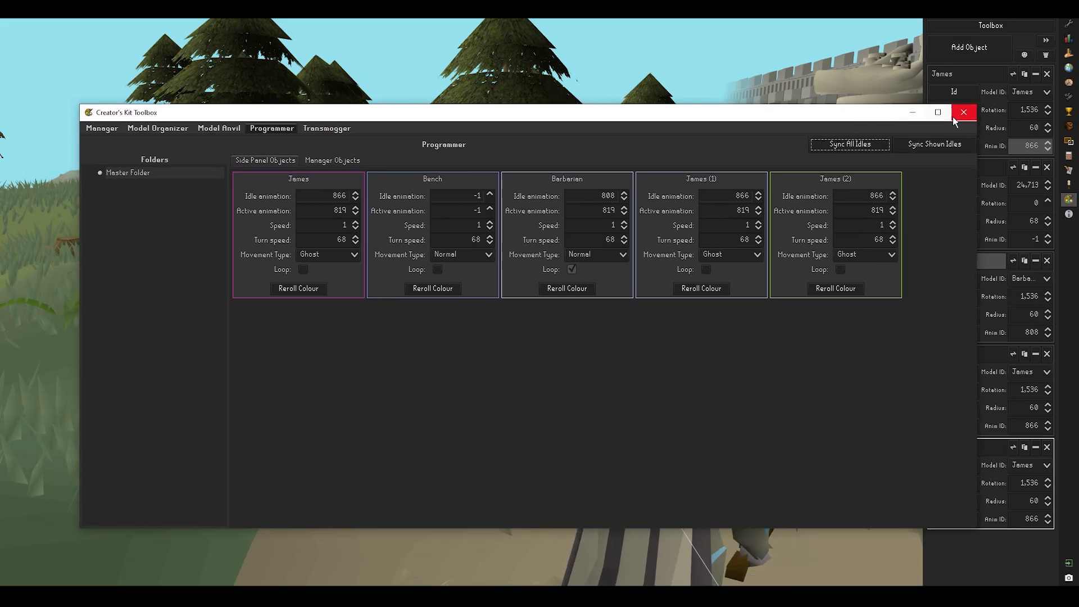
left_click(964, 113)
Reopen the toolbox at the Manager and narrow its window so the side panel objects stay uncovered
middle_click_drag(534, 264, 481, 279)
key("d")
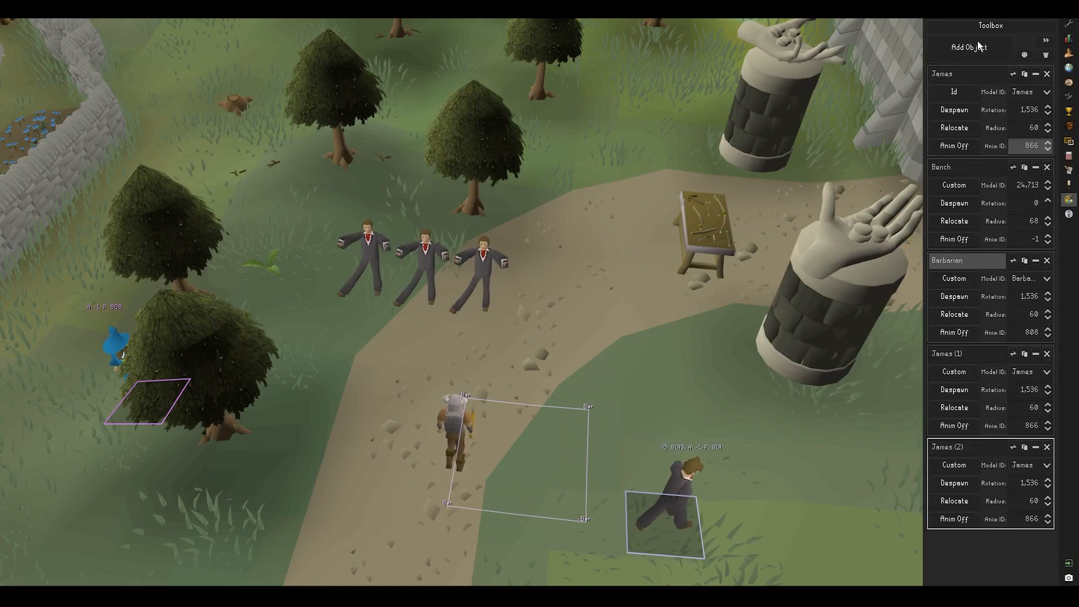
left_click(993, 26)
left_click(106, 131)
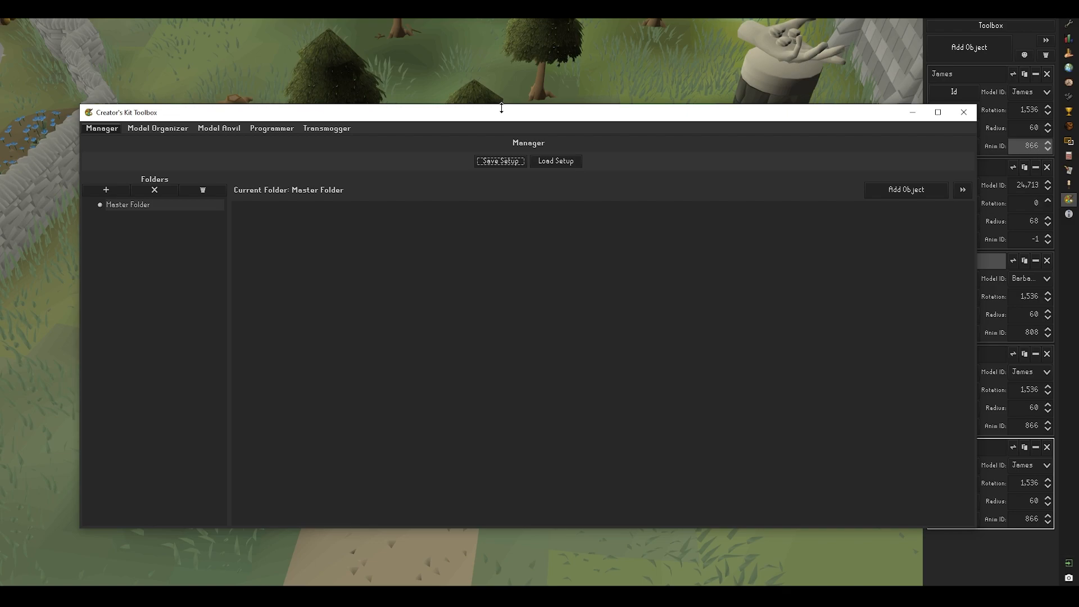
left_click_drag(497, 115, 456, 101)
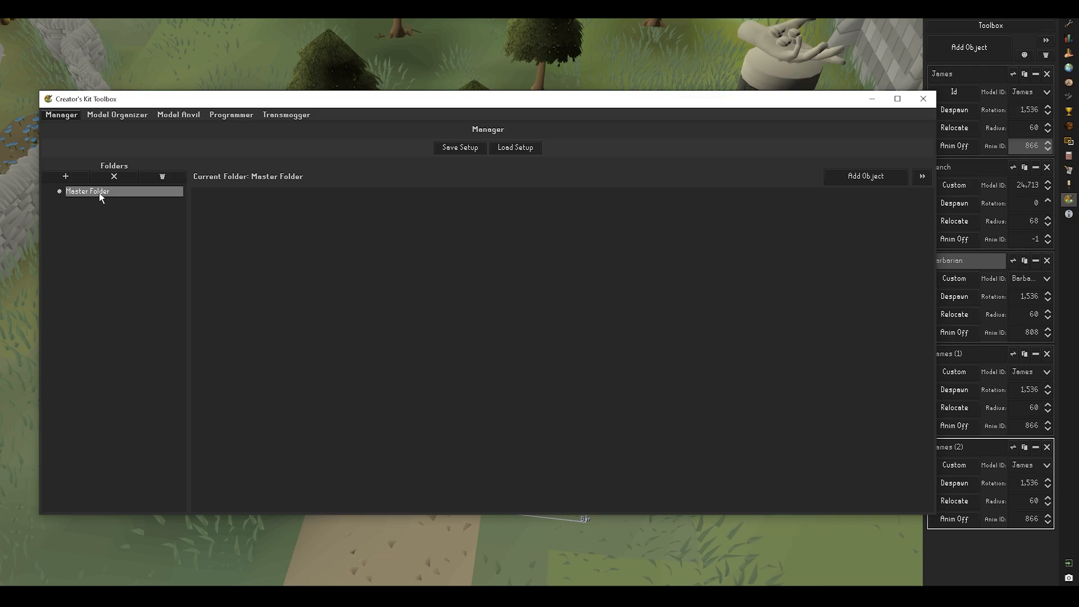
left_click_drag(936, 152, 872, 151)
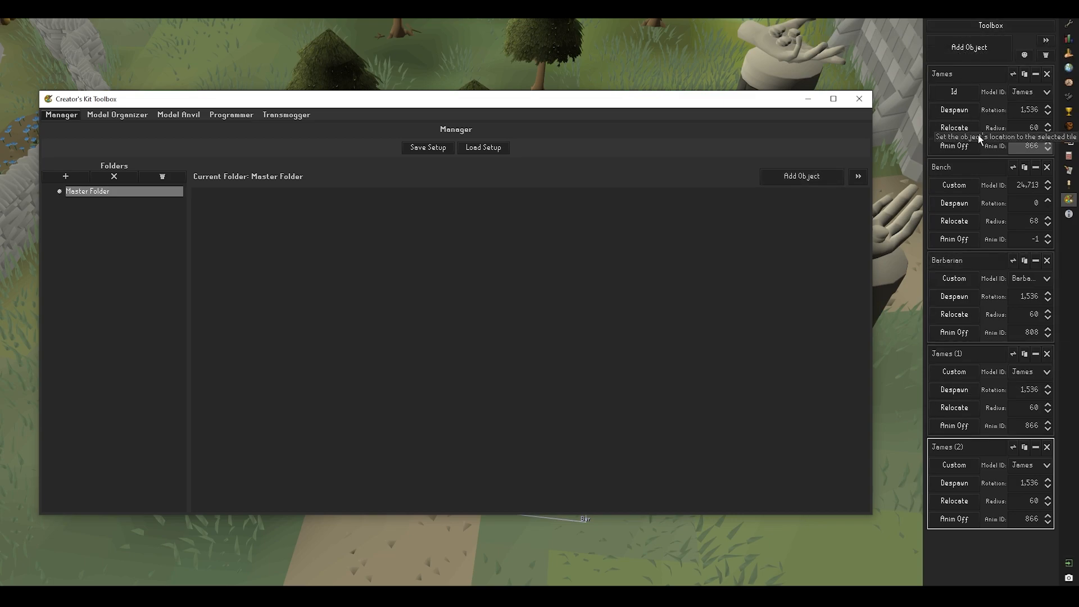
Add a new object to the Master Folder in the Manager and move the toolbox off the game view
left_click(804, 176)
left_click(232, 240)
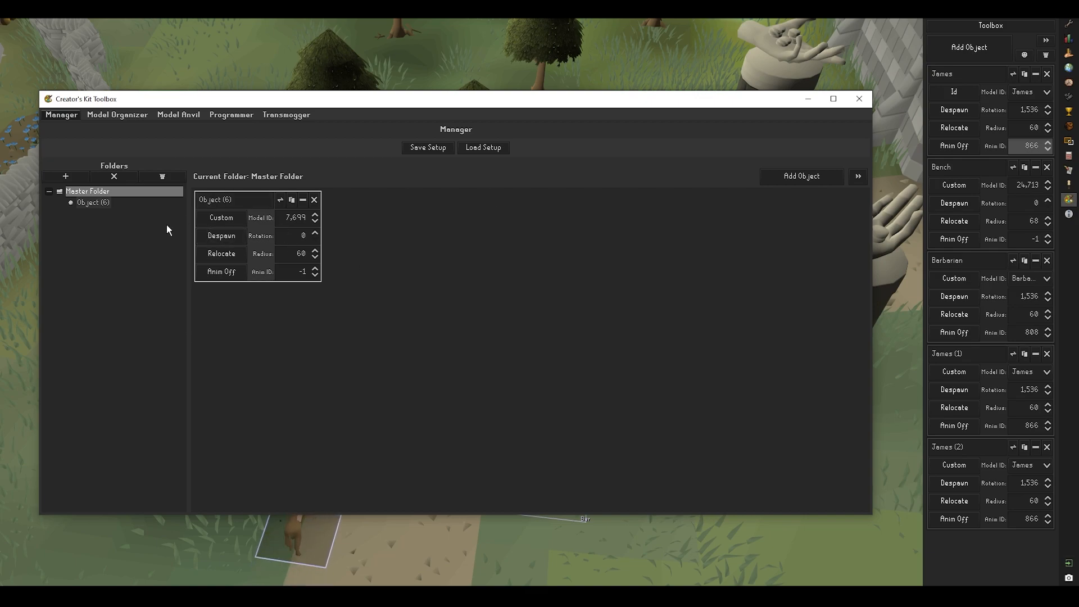
left_click(245, 201)
left_click_drag(318, 100, 0, 120)
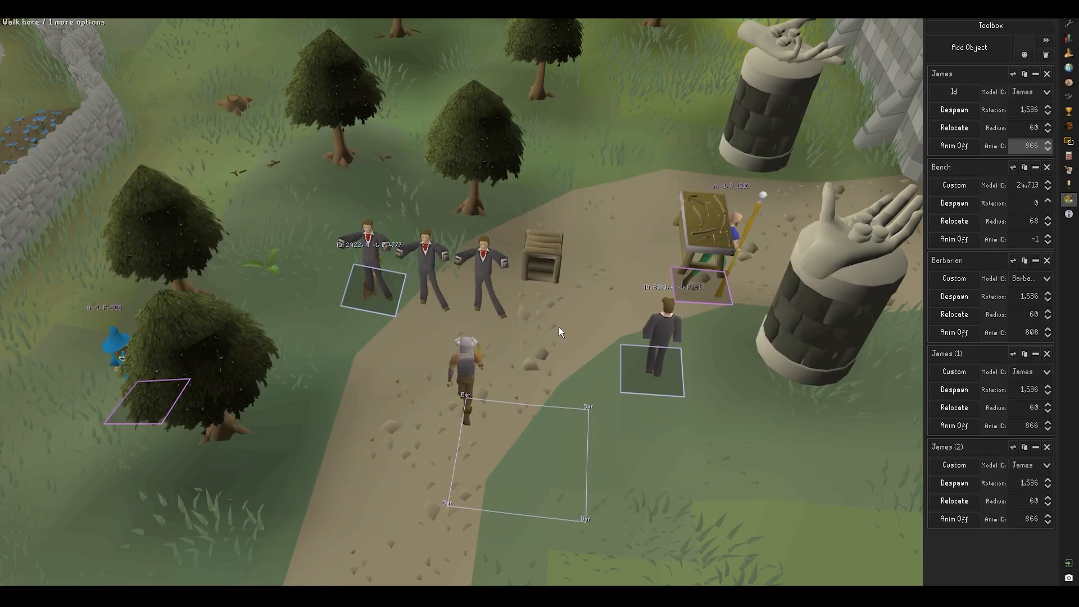
Relocate the new crate to the grassy edge of the path below the Barbarian's route and rotate it to 256
middle_click_drag(576, 375, 573, 344)
key("s")
key("w")
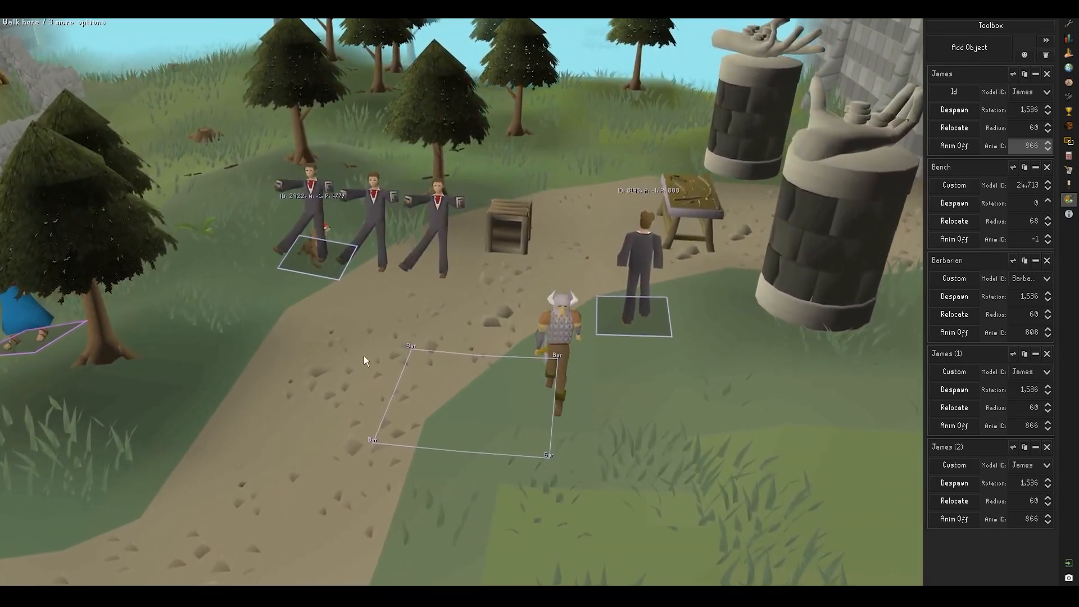
key("s")
key("a")
key("r")
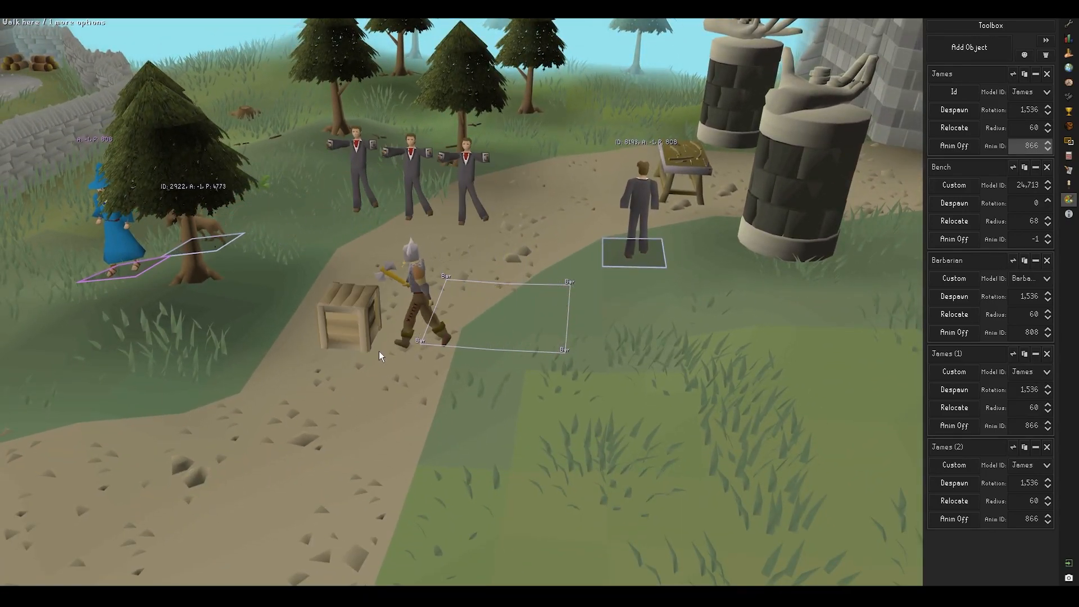
key("e")
key("r")
key("r")
key("r")
key("r")
key("r")
key("q")
key("q")
key("q")
key("q")
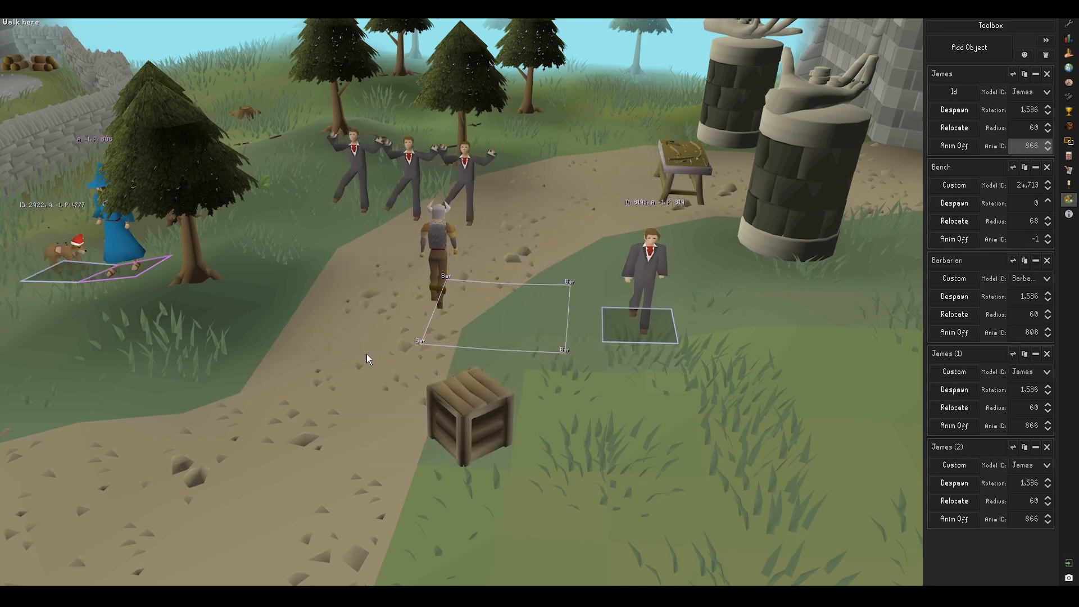
Add a new folder under the Master Folder in the Manager and name it Crate
left_click_drag(0, 125, 604, 100)
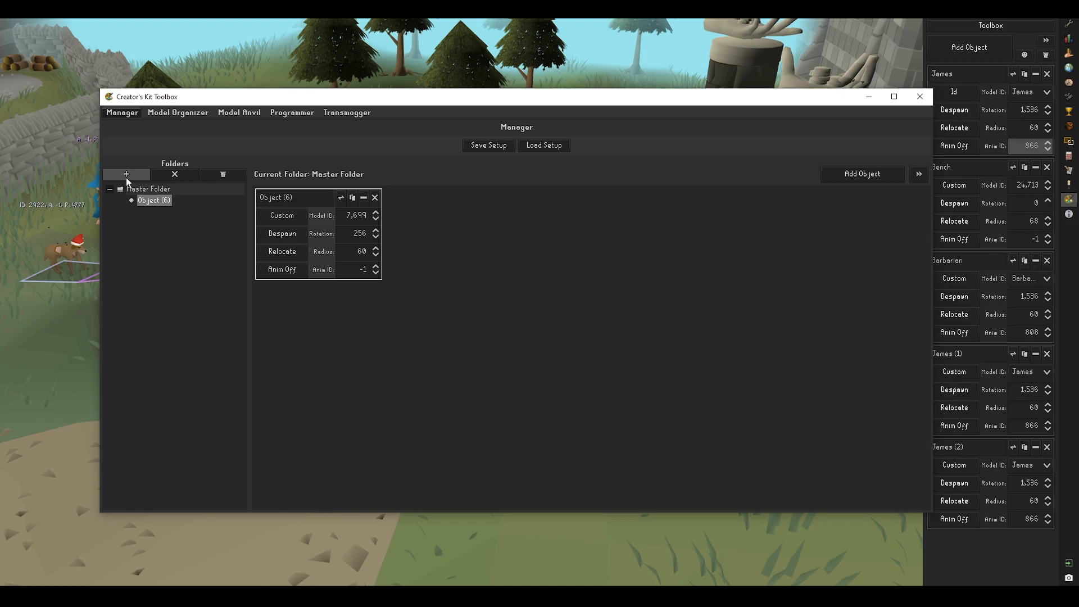
left_click(154, 212)
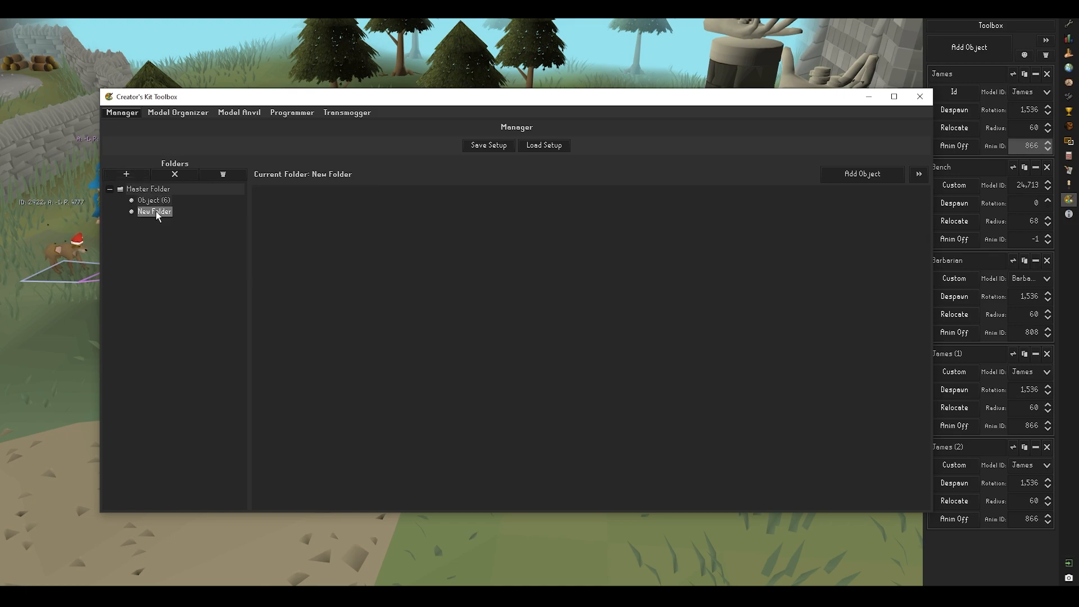
double_click(157, 213)
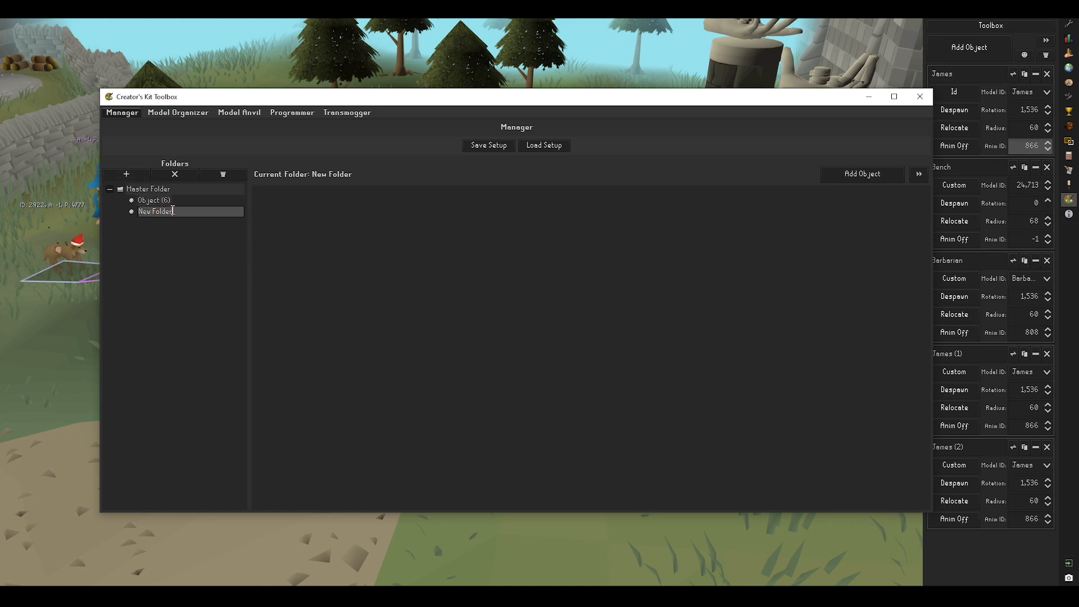
key("Return")
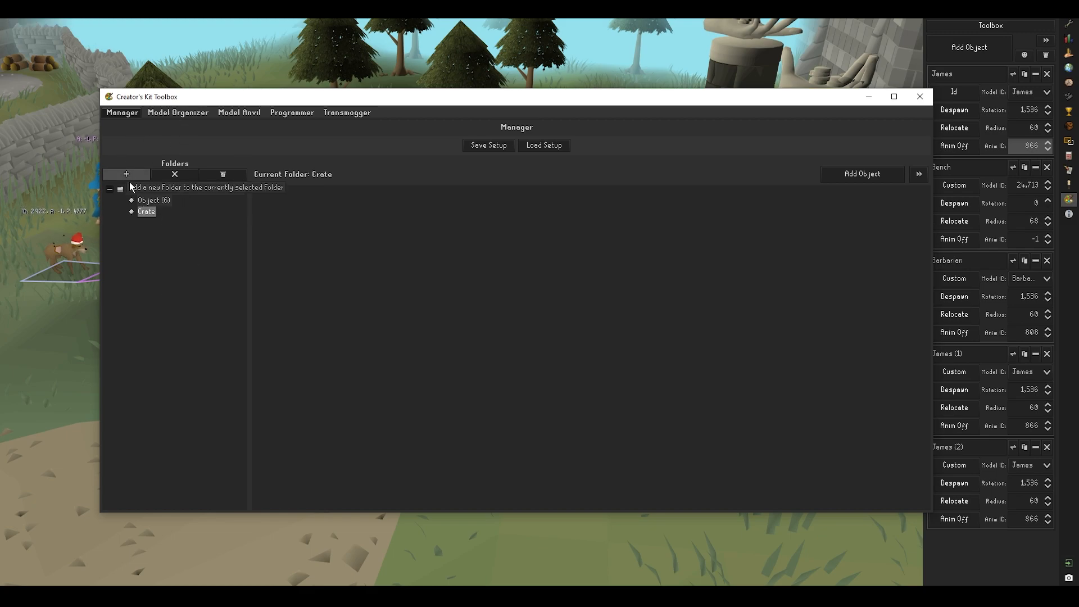
Move the crate object into the Crate folder and rename the object Crate
left_click(153, 201)
left_click_drag(153, 205, 151, 216)
left_click(154, 199)
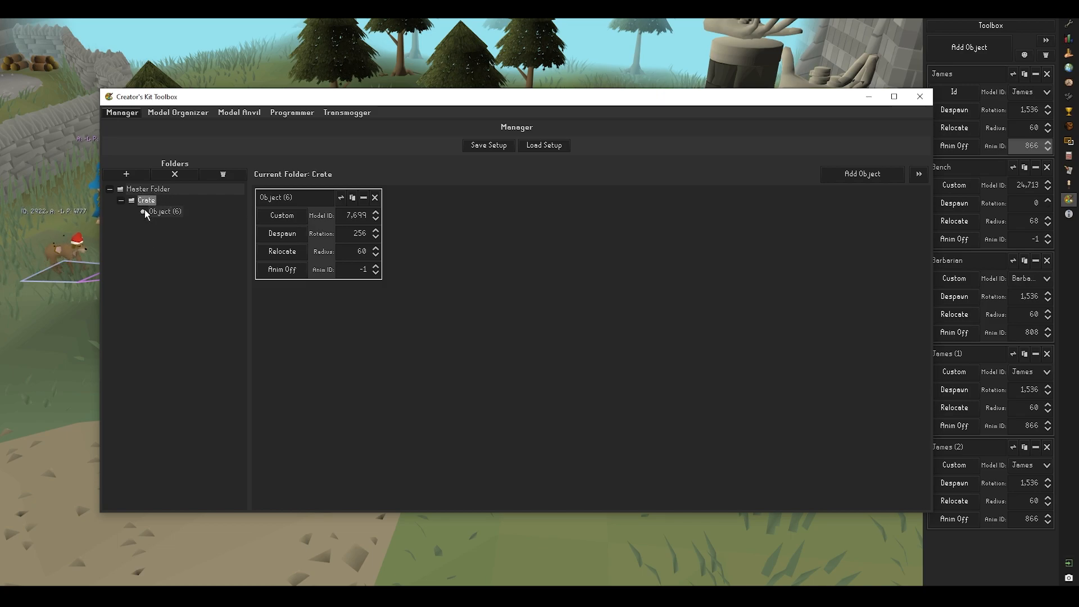
left_click(163, 212)
left_click(163, 212)
type("Crate")
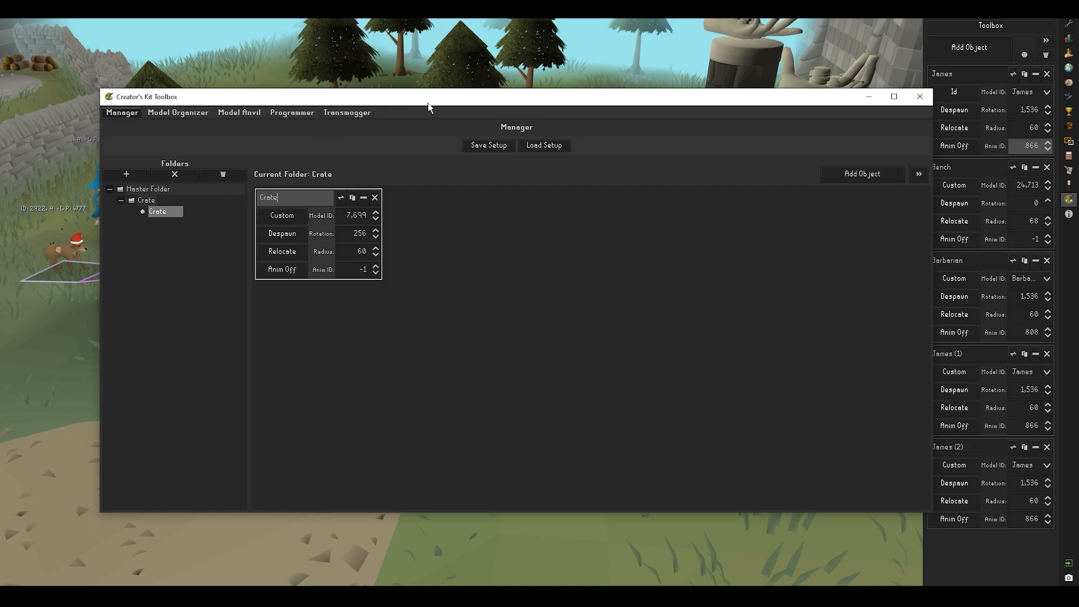
Move the toolbox out of the way and collapse all five objects in the side panel
left_click(869, 96)
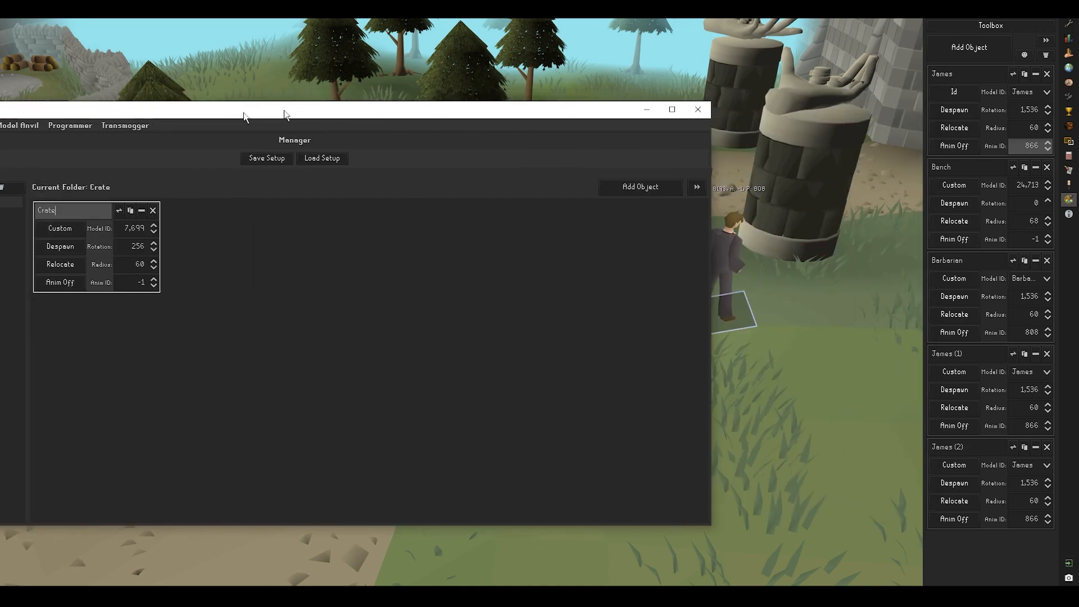
left_click(1036, 73)
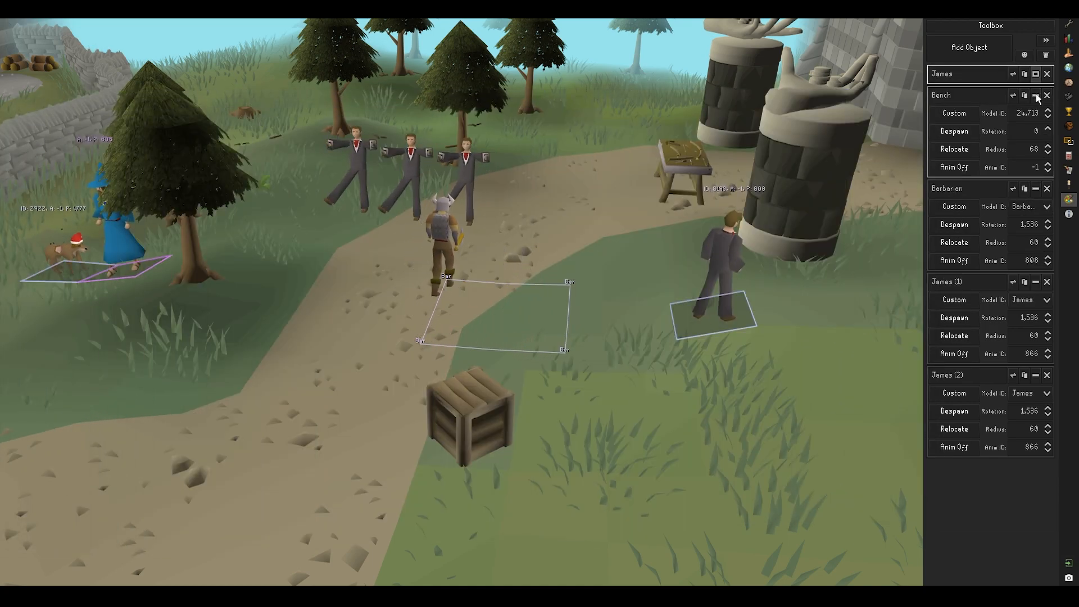
left_click(1036, 95)
left_click(1036, 116)
left_click(1036, 138)
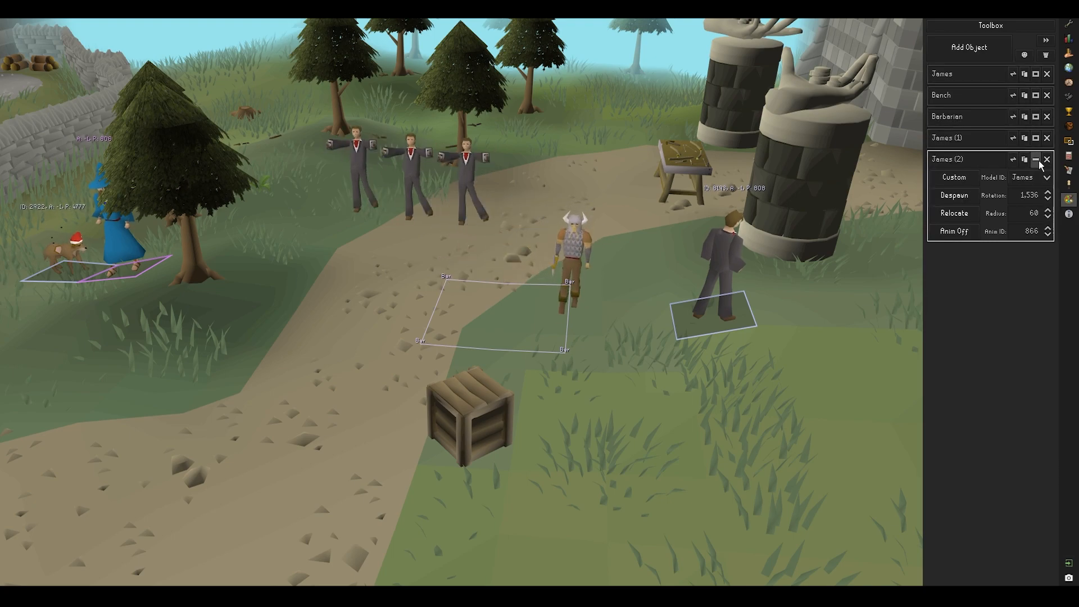
left_click(1036, 159)
Add a new object from the side panel and place it on the dirt path in line with the existing crate
left_click(961, 47)
middle_click_drag(541, 313, 548, 303)
key("s")
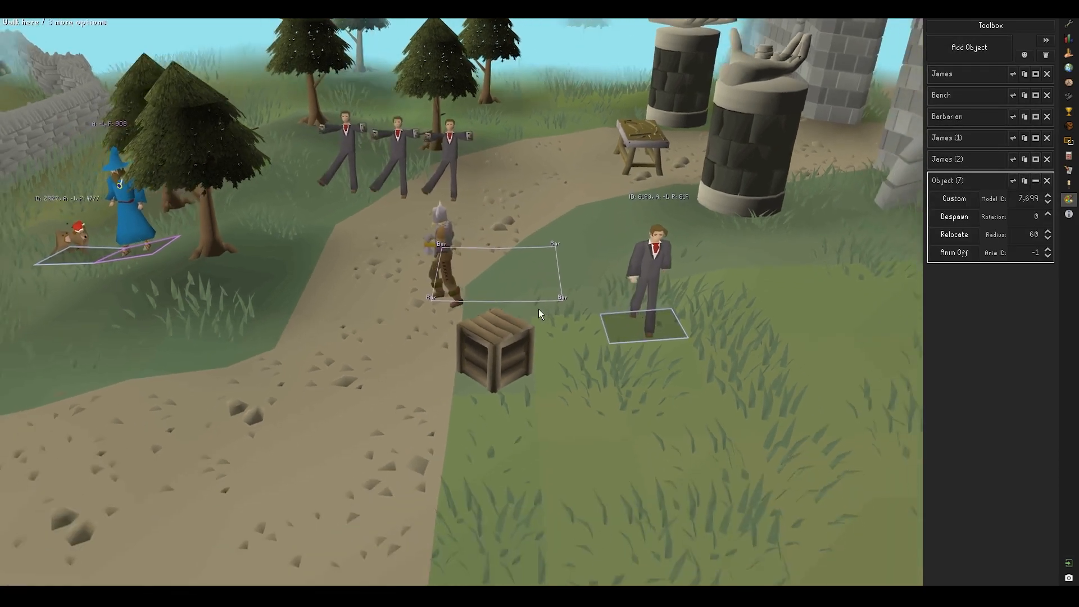
key("ctrl+r")
left_click(1024, 181)
key("ctrl+r")
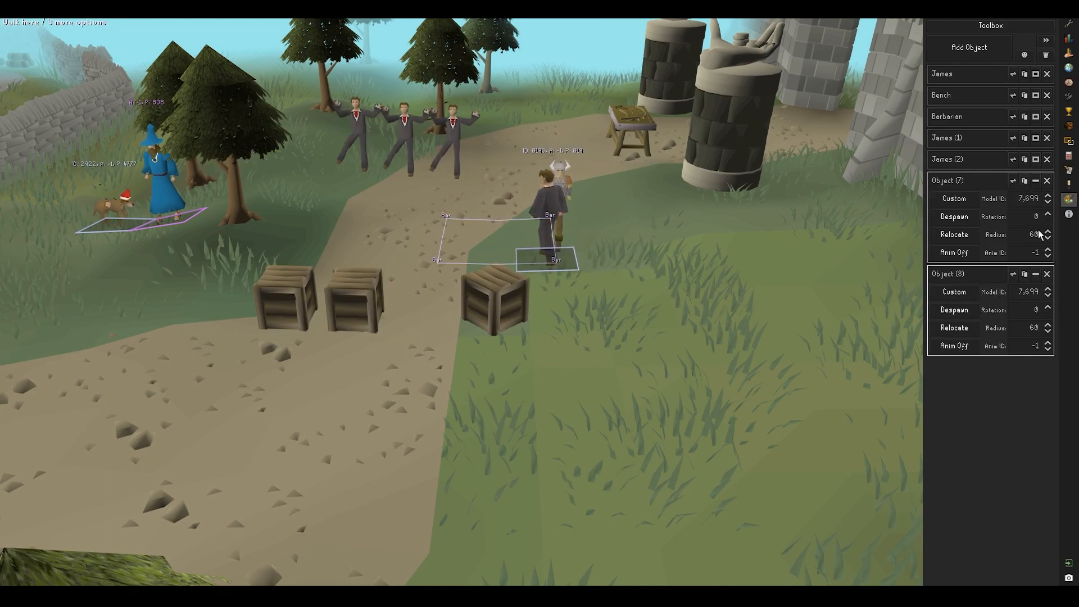
left_click(1047, 274)
Rename the new side panel object Crate, duplicate it and place the copy beside the Manager's crate
double_click(956, 181)
type("Crate")
left_click(1025, 181)
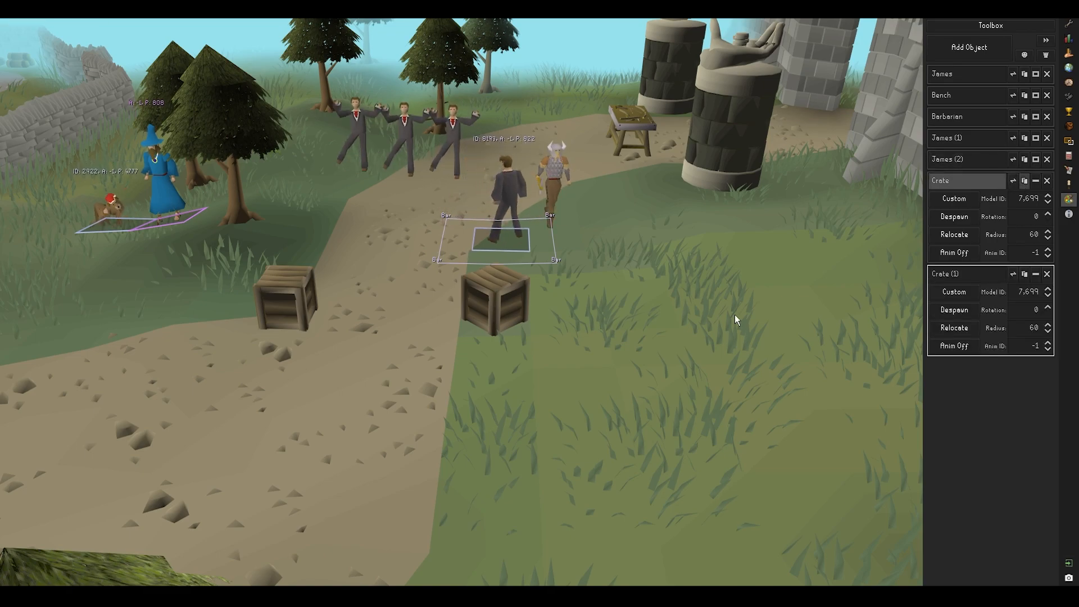
key("ctrl+r")
Add two more crate copies to complete the row of five, rotated to 256 and 1,792
left_click(1025, 275)
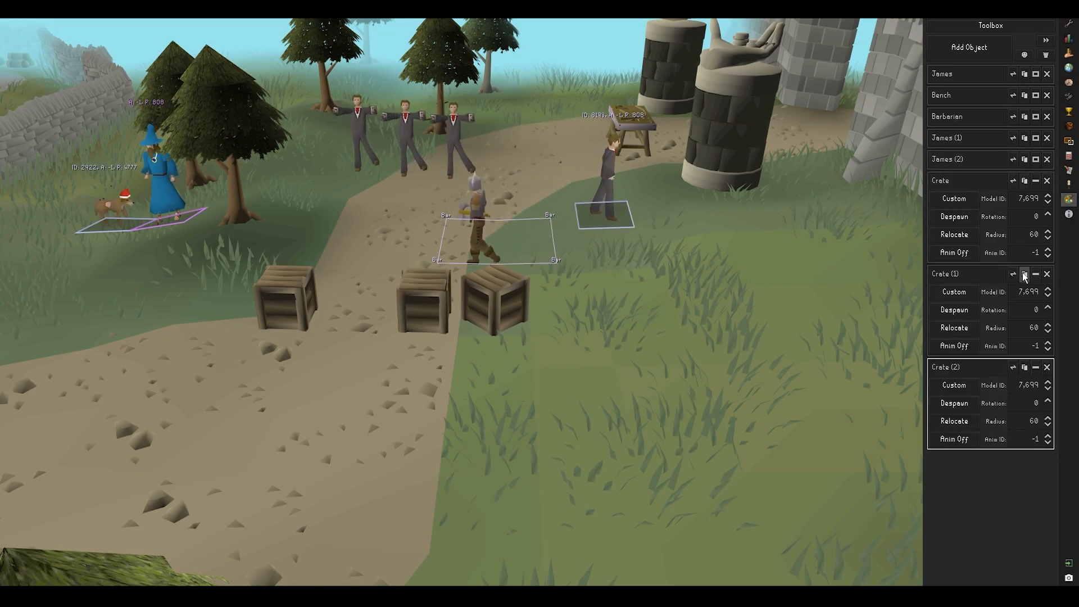
key("ctrl+r")
key("ctrl+e")
left_click(1025, 367)
key("ctrl+r")
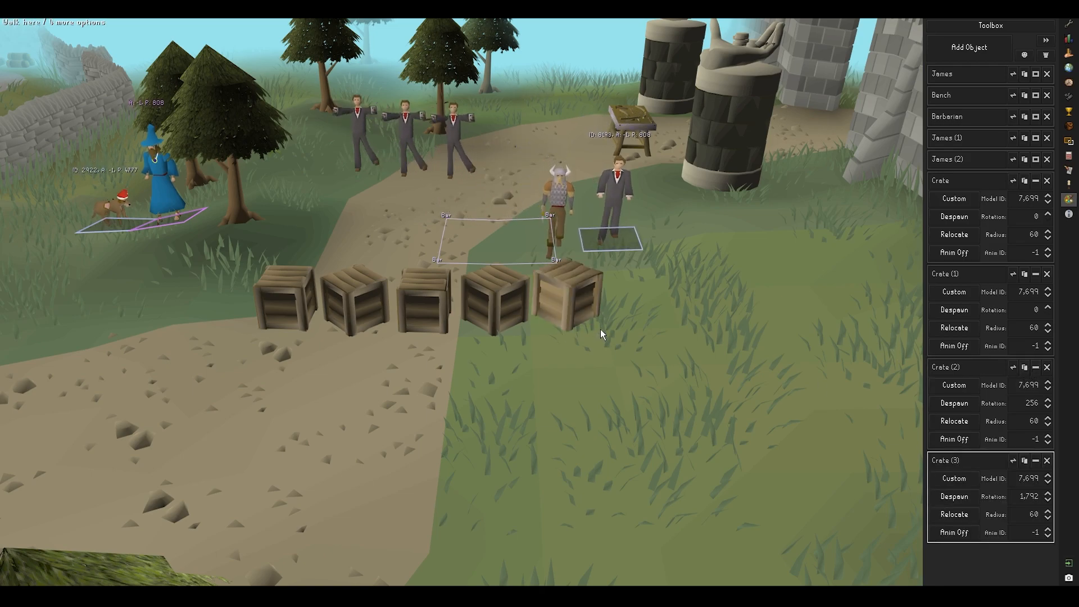
Bring the toolbox back into view and open the Crate folder's name for editing in the Manager
left_click_drag(0, 168, 635, 118)
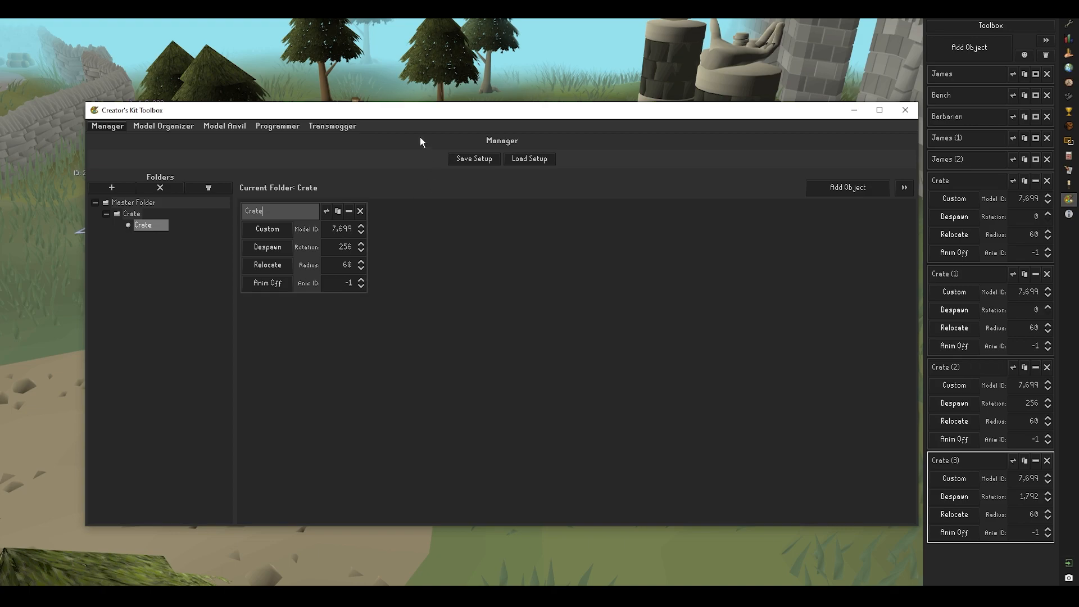
left_click(134, 215)
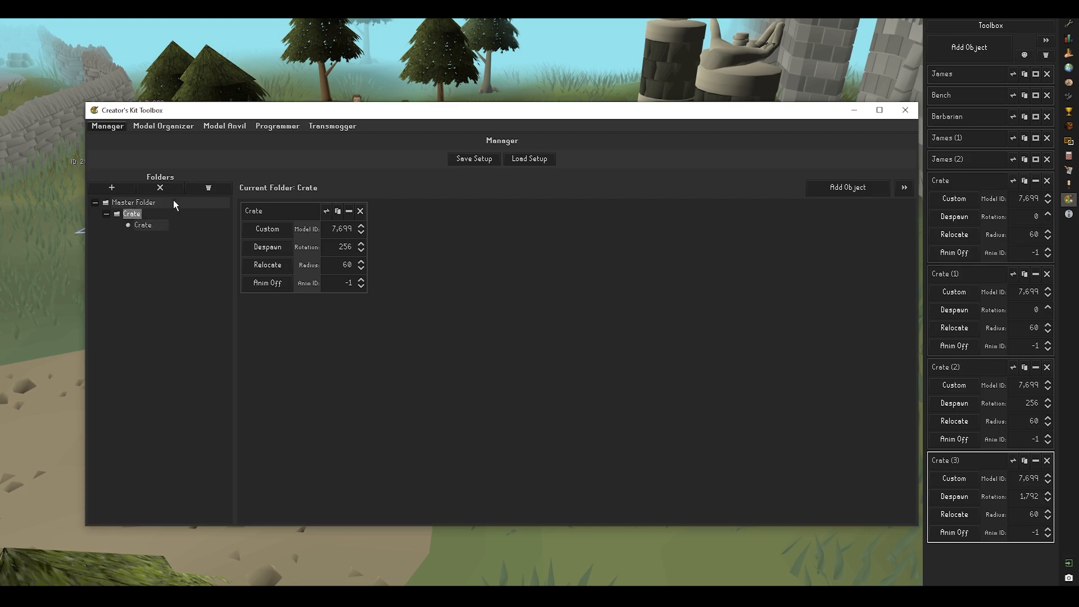
double_click(136, 214)
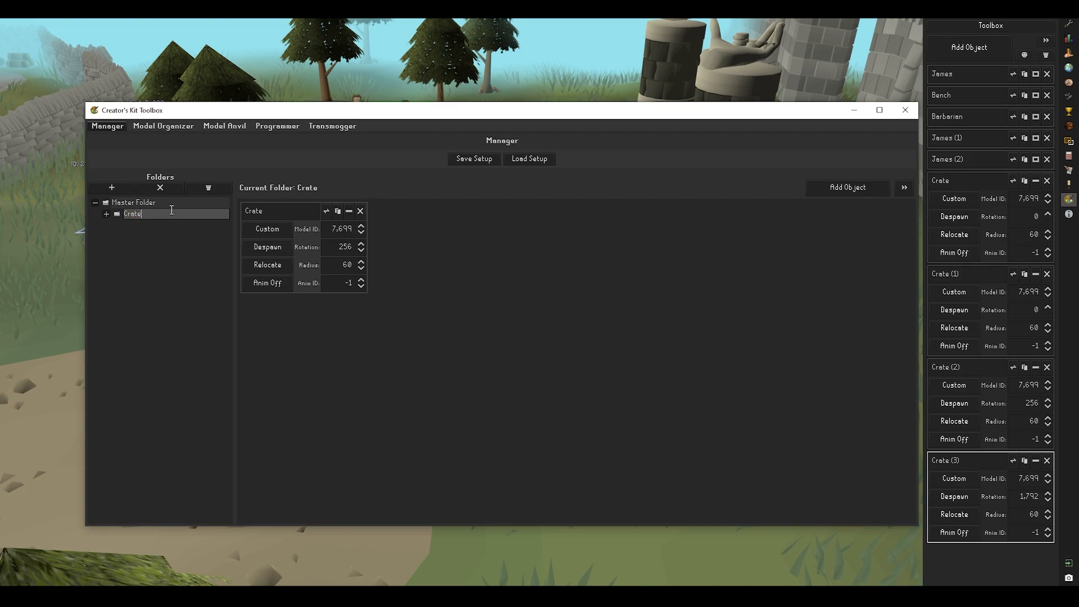
Finish renaming the new folder as Crates and expand it to list its objects
type("s")
key("Return")
left_click(106, 214)
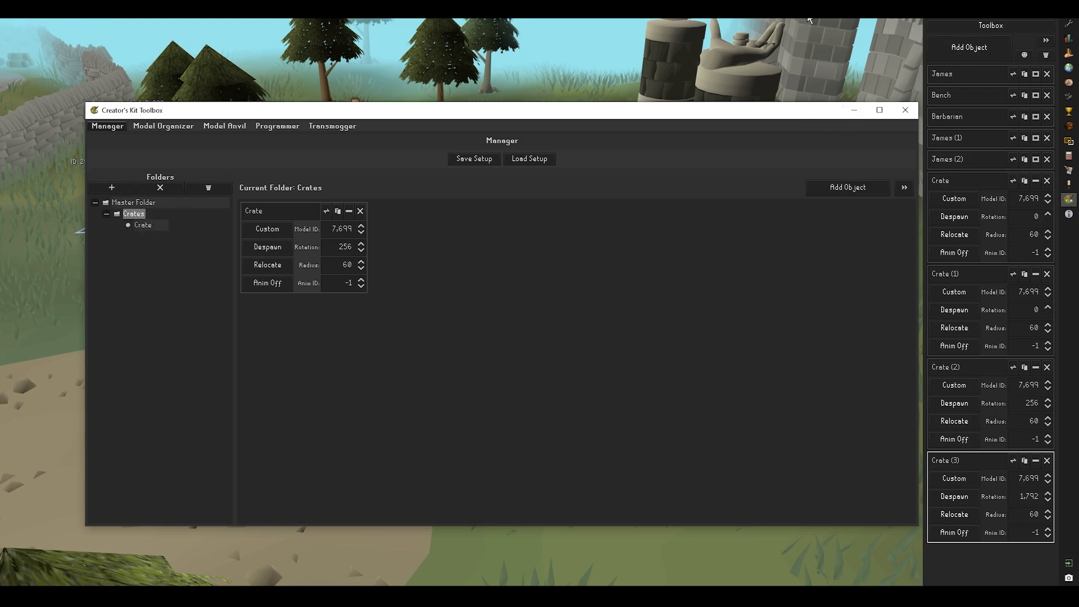
Transfer the four remaining Crate objects from the Toolbox list into the Crates folder and bring the manager window back
left_click(905, 110)
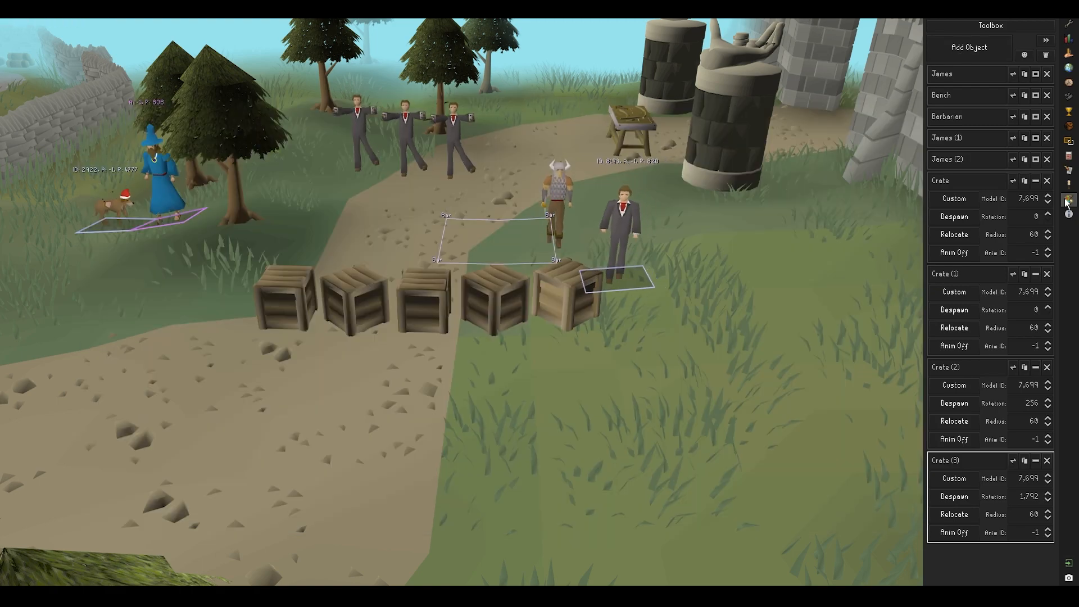
left_click(1014, 277)
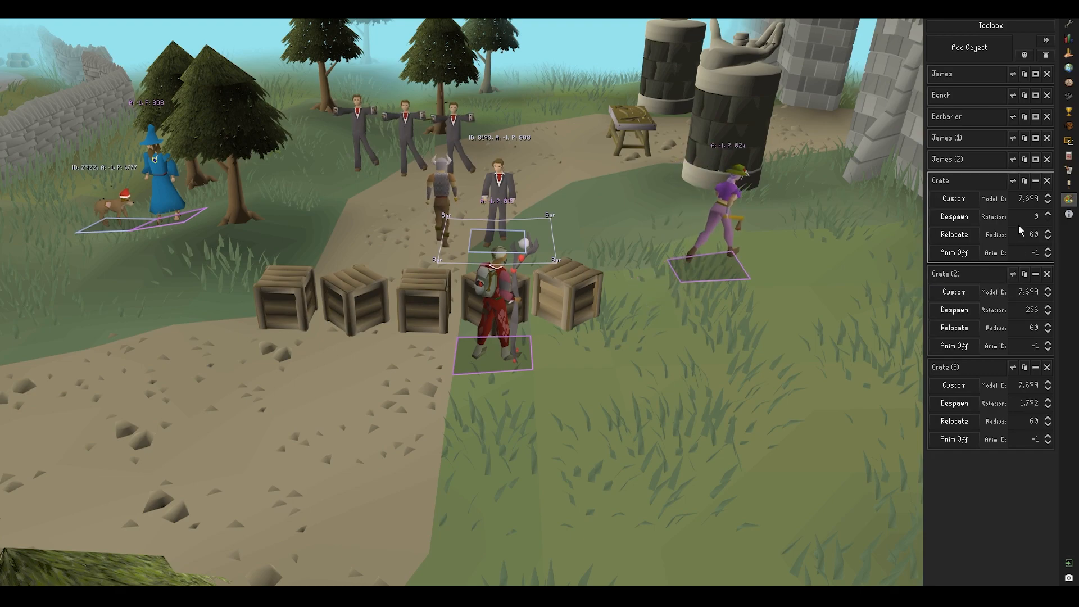
left_click(1013, 180)
left_click(1014, 180)
left_click(1013, 181)
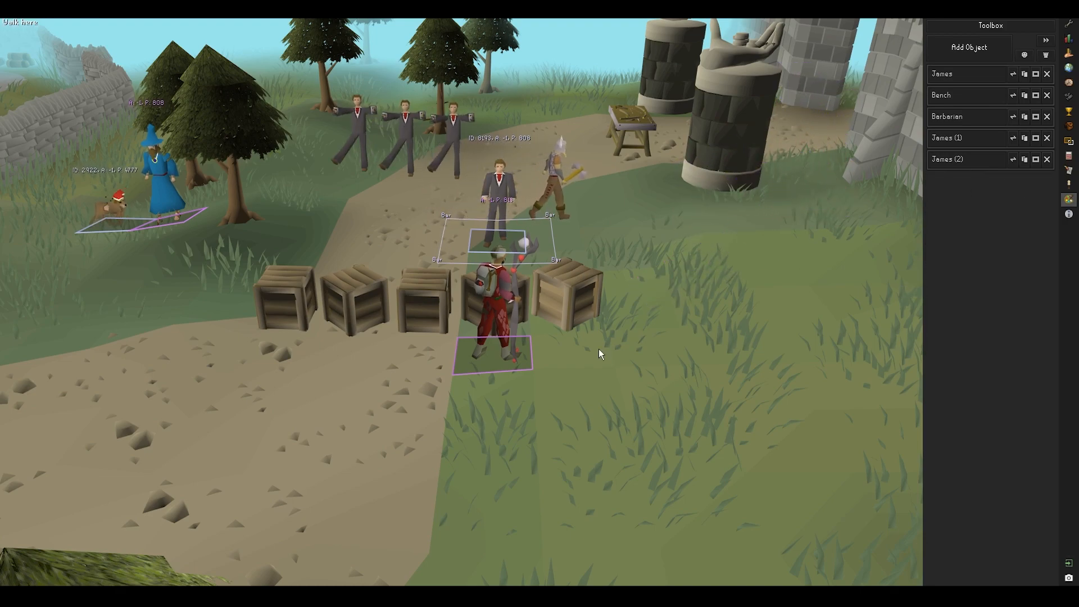
left_click(487, 562)
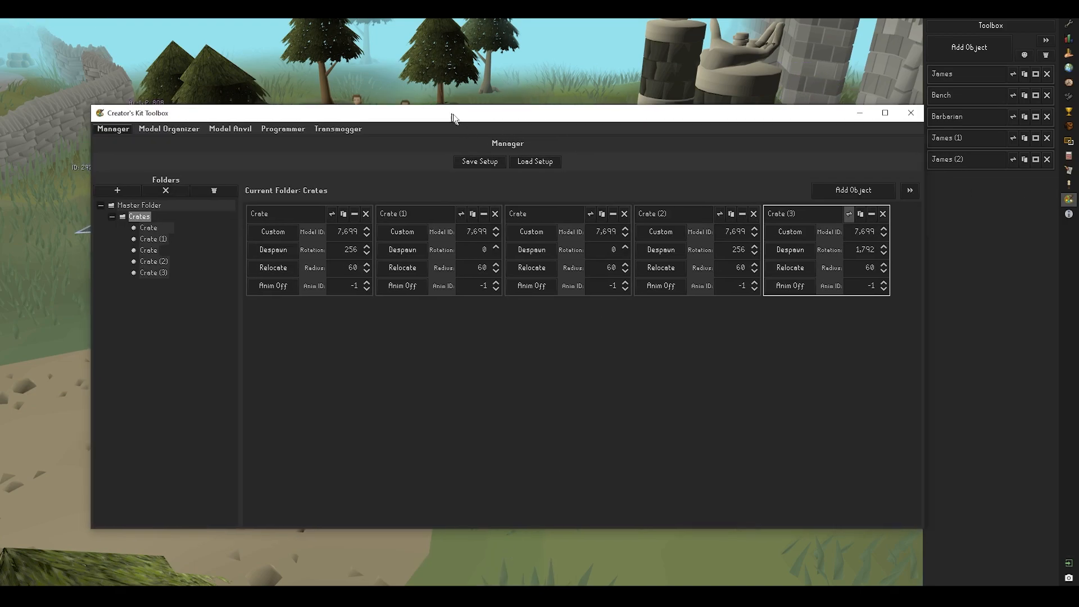
left_click_drag(450, 116, 464, 112)
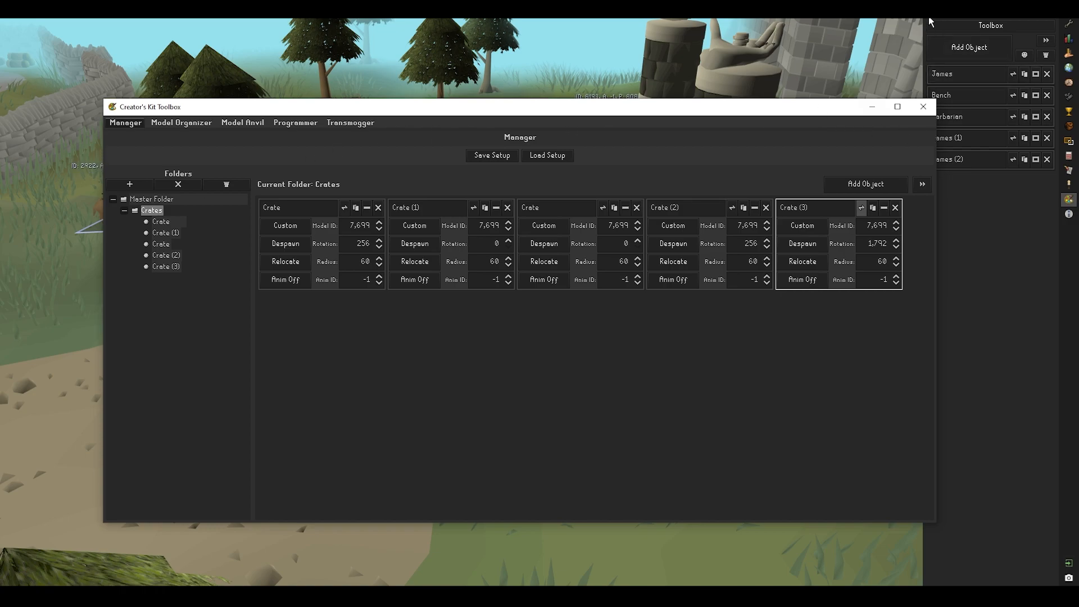
Create a new folder directly under the Master Folder and name it Humans
left_click(150, 199)
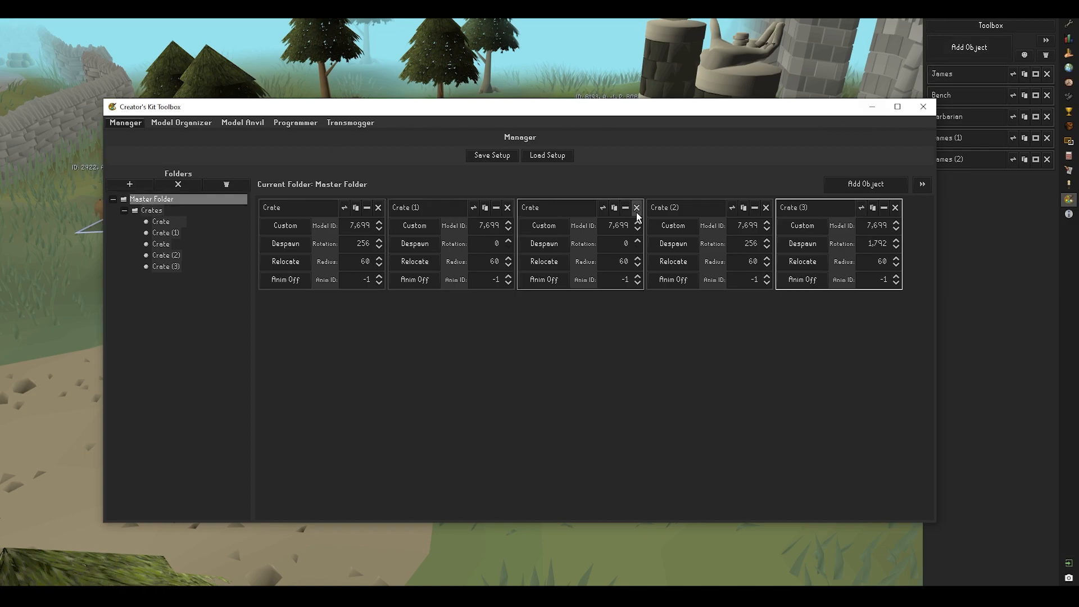
left_click(138, 183)
left_click(160, 278)
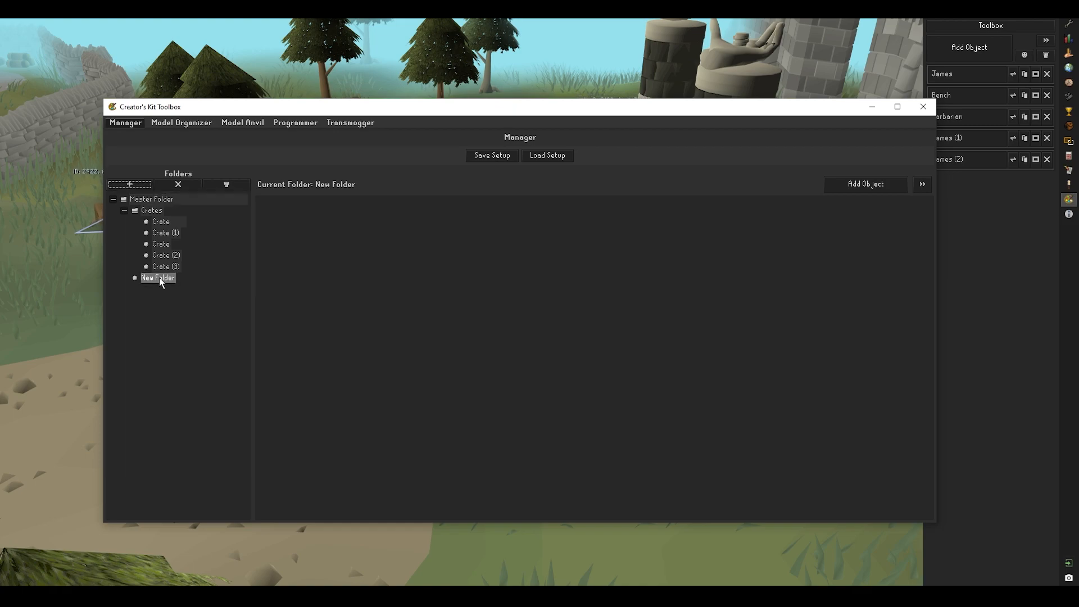
left_click(160, 278)
double_click(160, 278)
type("Humans")
key("Return")
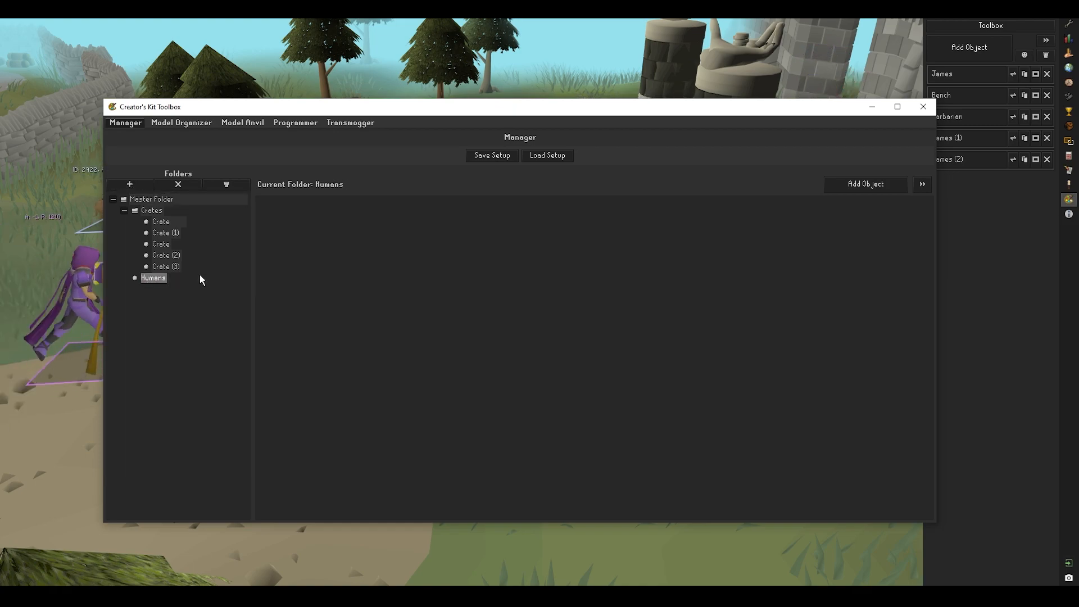
Transfer the James, James (1) and James (2) objects from the Toolbox list into the Humans folder and bring the manager window back
left_click(147, 267)
left_click(147, 279)
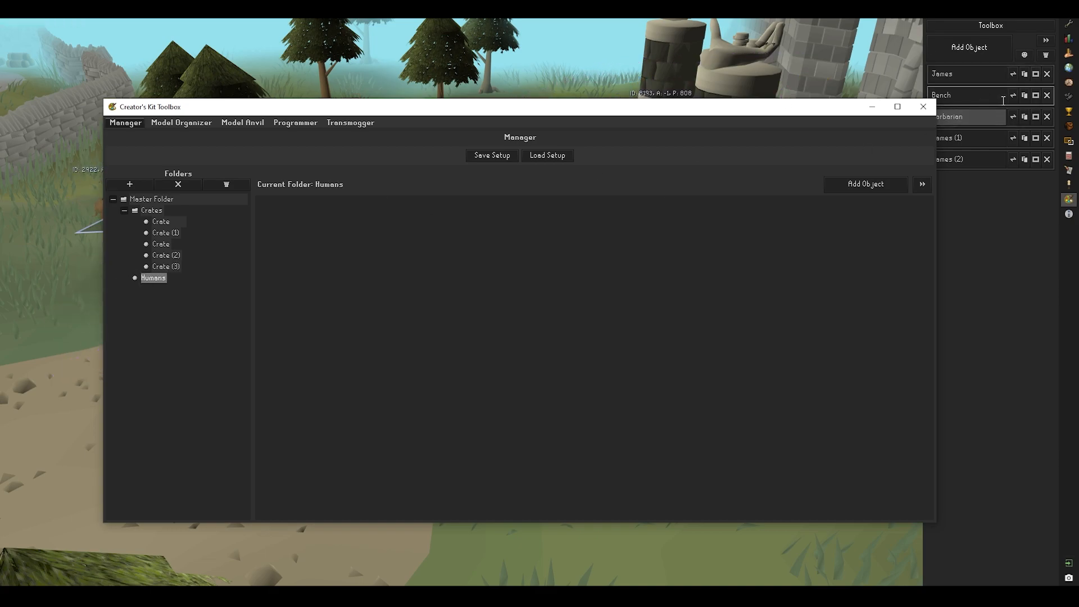
left_click(1012, 74)
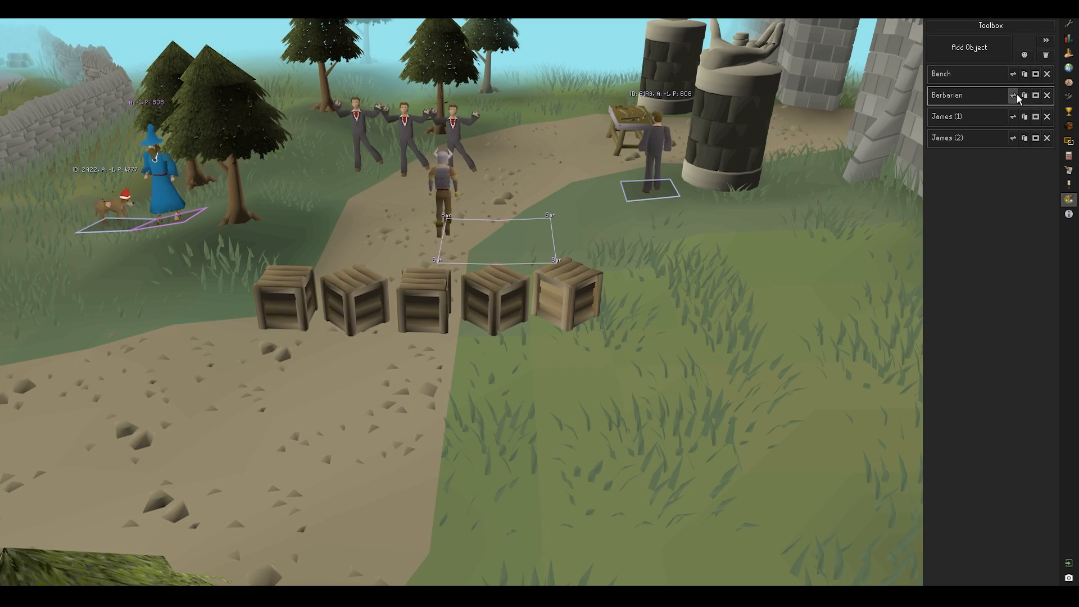
left_click(1016, 135)
left_click(1014, 117)
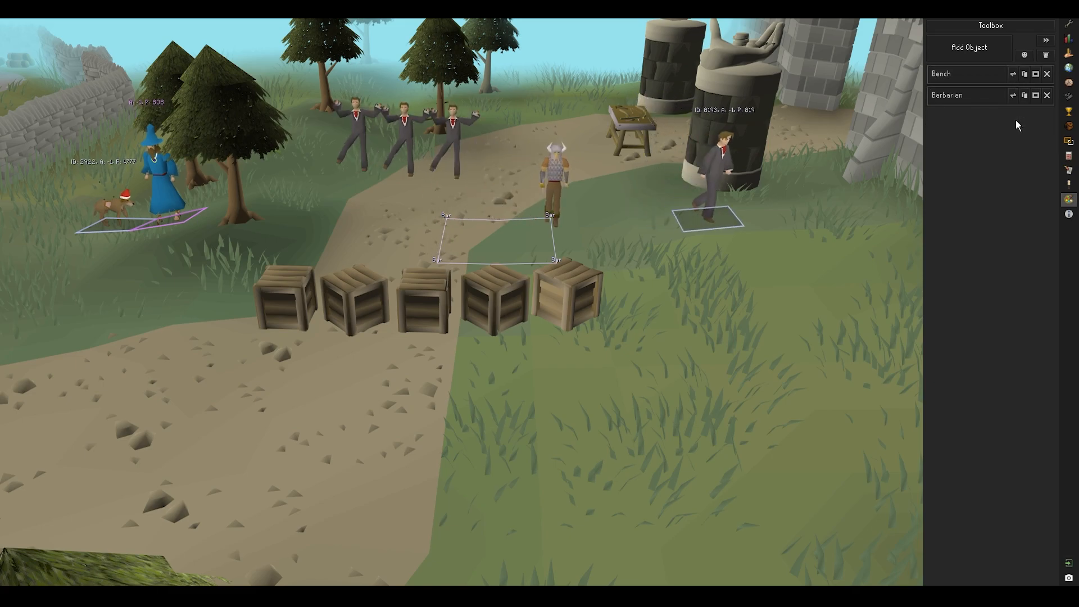
mouse_move(442, 585)
left_click(509, 548)
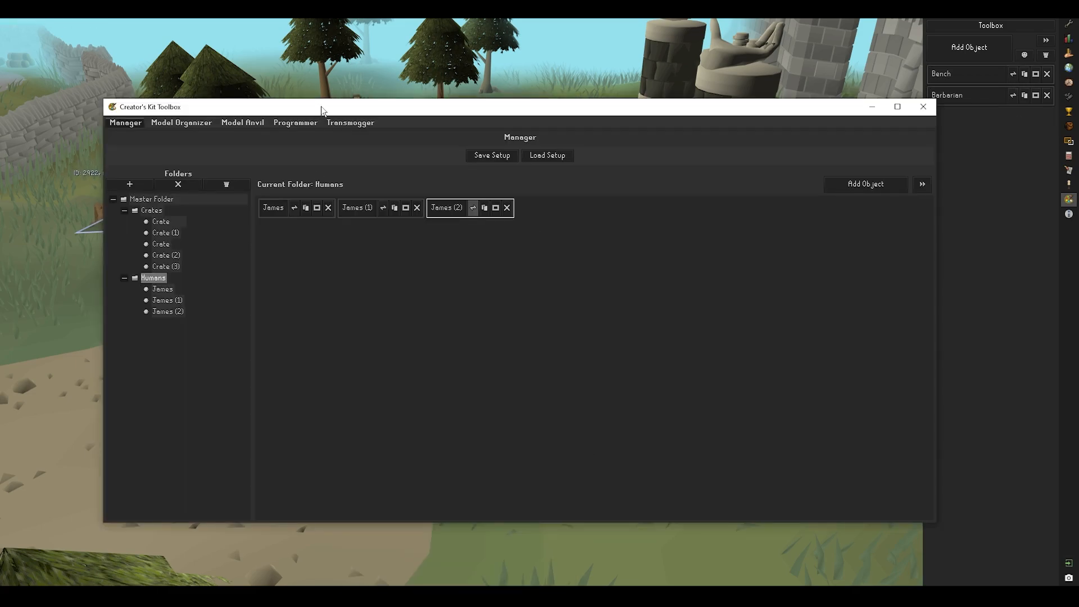
Expand the settings of James, James (1) and James (2) in the Humans folder
left_click_drag(320, 109, 329, 101)
left_click(326, 201)
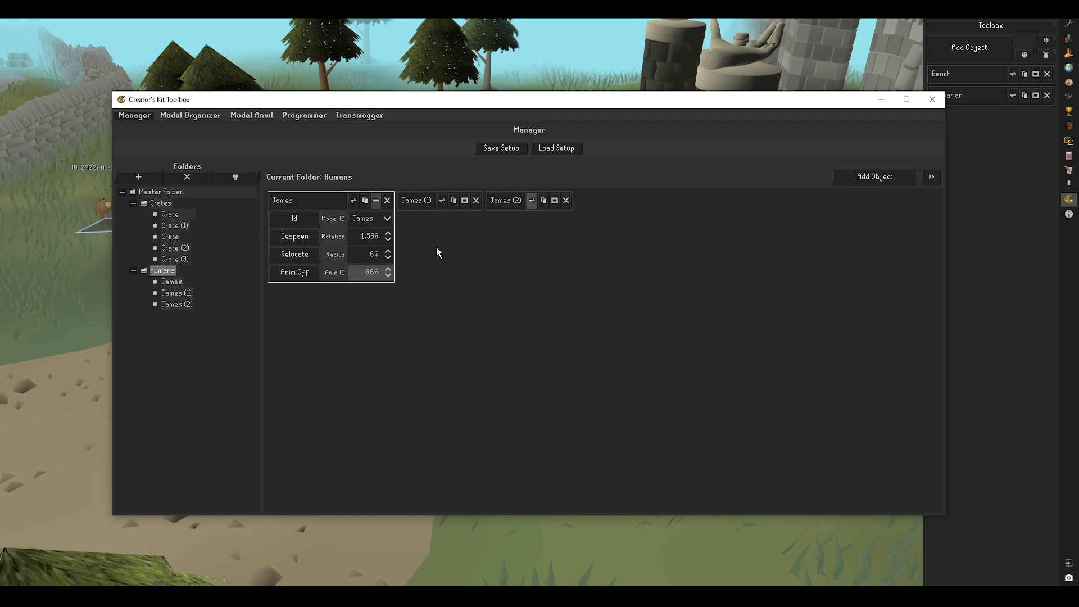
left_click(471, 202)
left_click(593, 202)
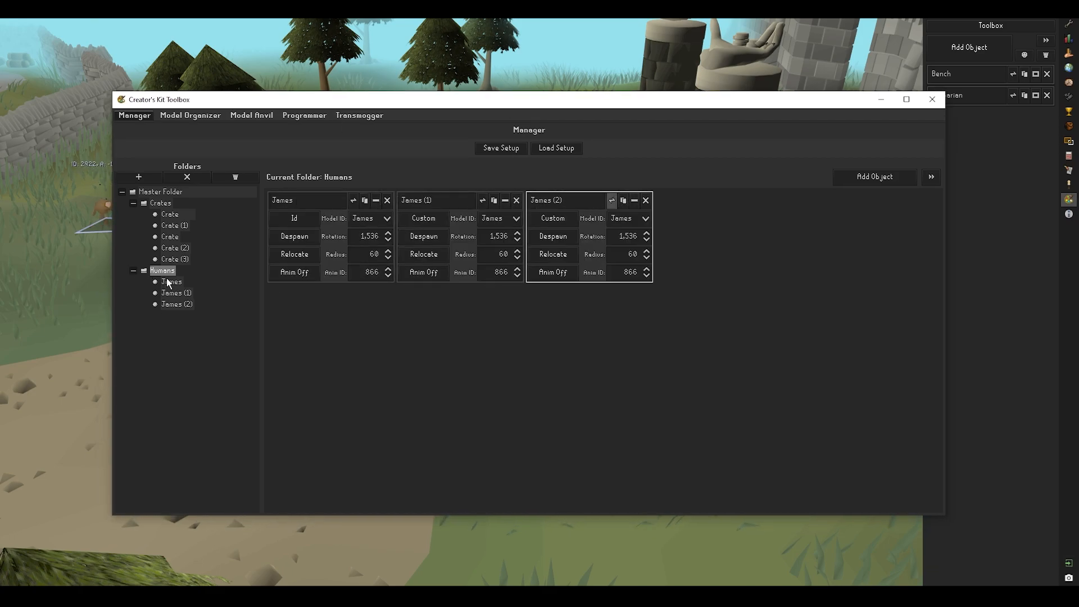
Try moving the Humans folder within the folder tree, return it to its place below Crates and expand it
left_click_drag(168, 274, 161, 198)
mouse_move(181, 274)
left_mouse_down()
mouse_move(193, 277)
mouse_move(169, 268)
mouse_move(168, 279)
left_mouse_up()
left_click(133, 270)
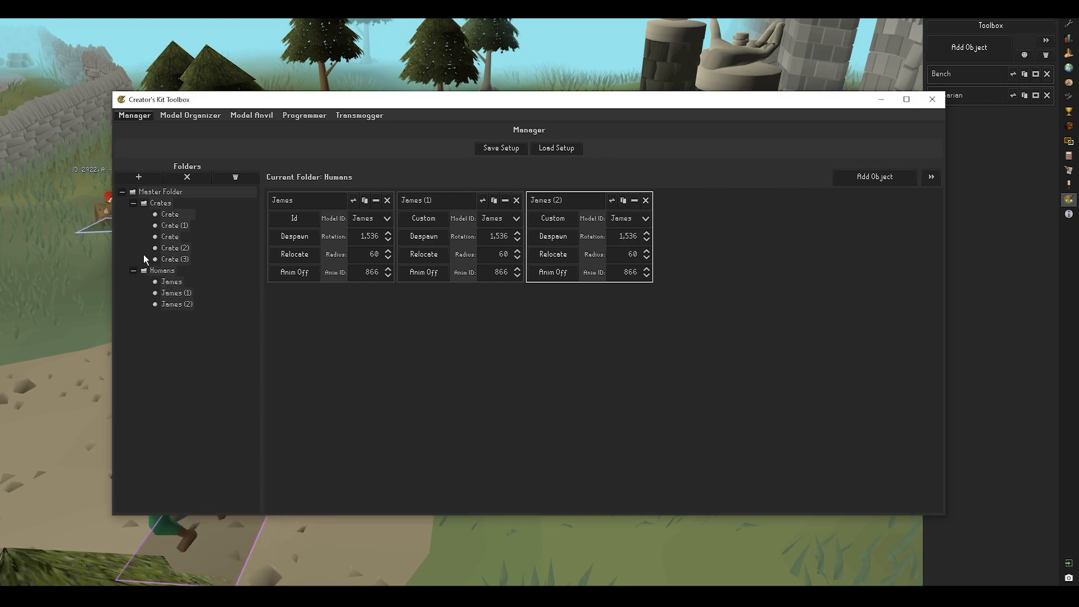
Create a new folder inside the Humans folder and move the James object into it
left_click(140, 177)
left_click_drag(166, 315, 182, 291)
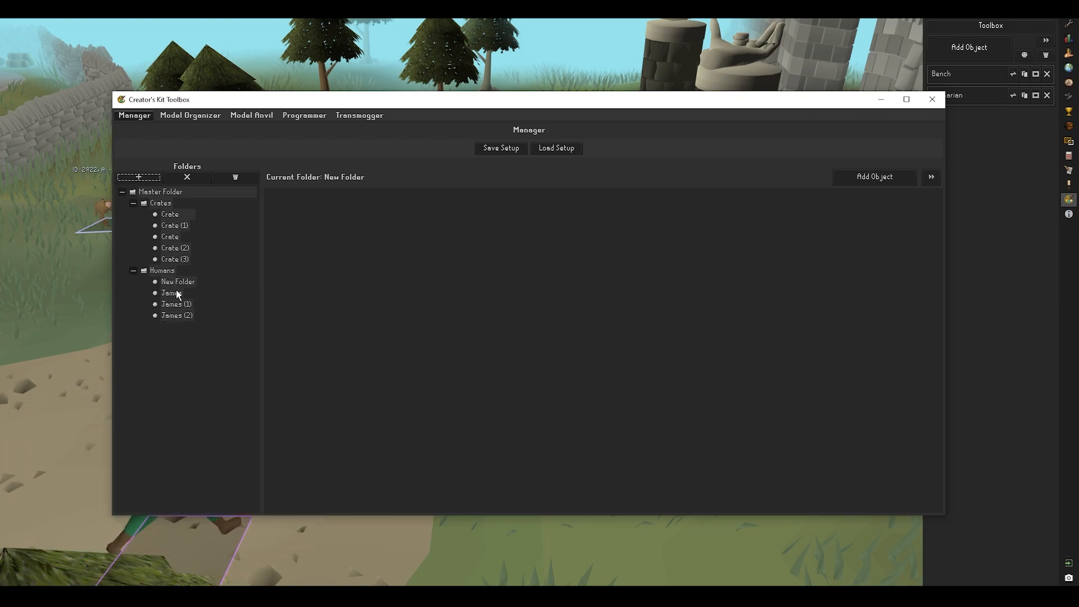
left_click(189, 293)
left_click_drag(183, 284, 186, 282)
Rename the new folder inside Humans as "James subfolder" and expand it
double_click(203, 282)
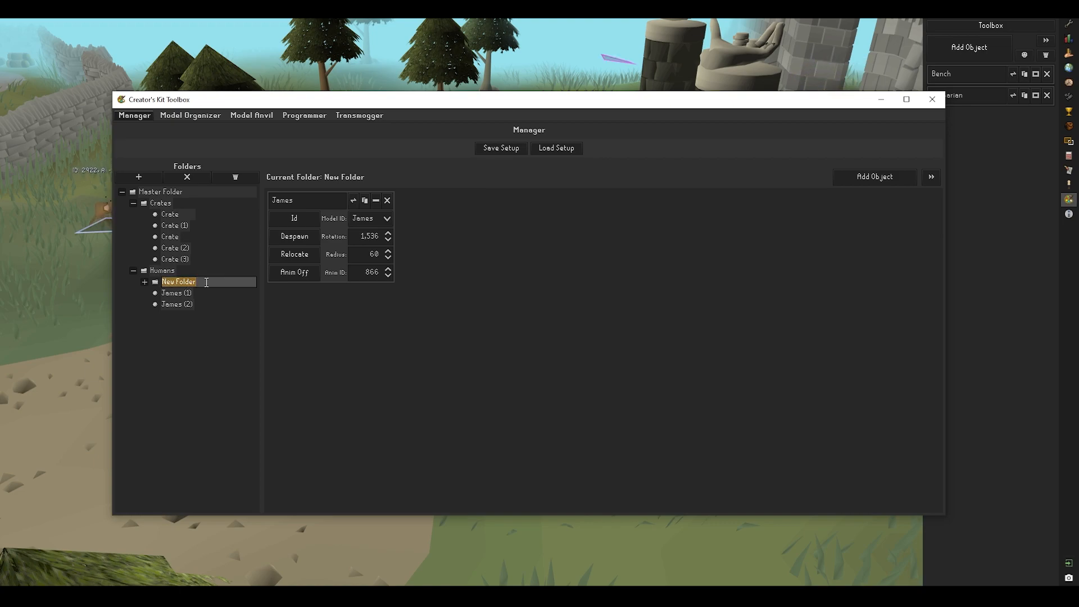
type("James s")
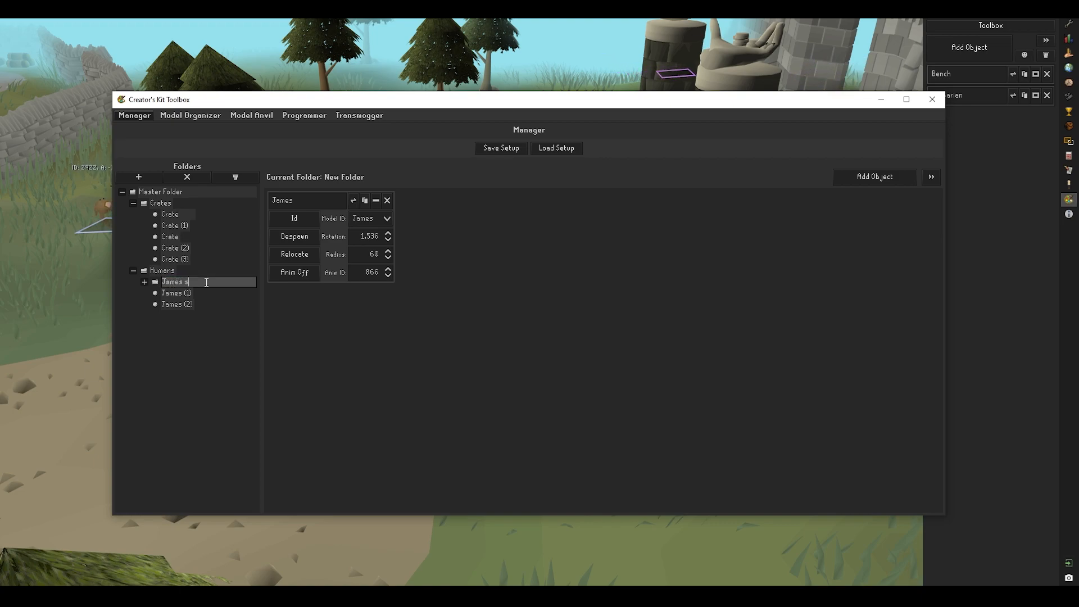
type("ubfolder")
key("Return")
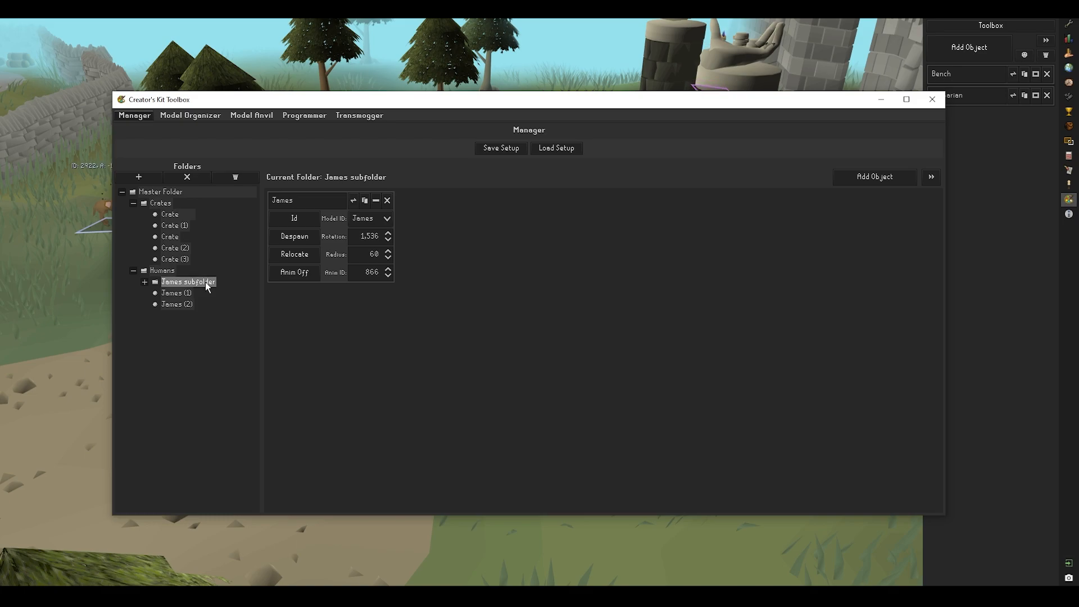
left_click(145, 282)
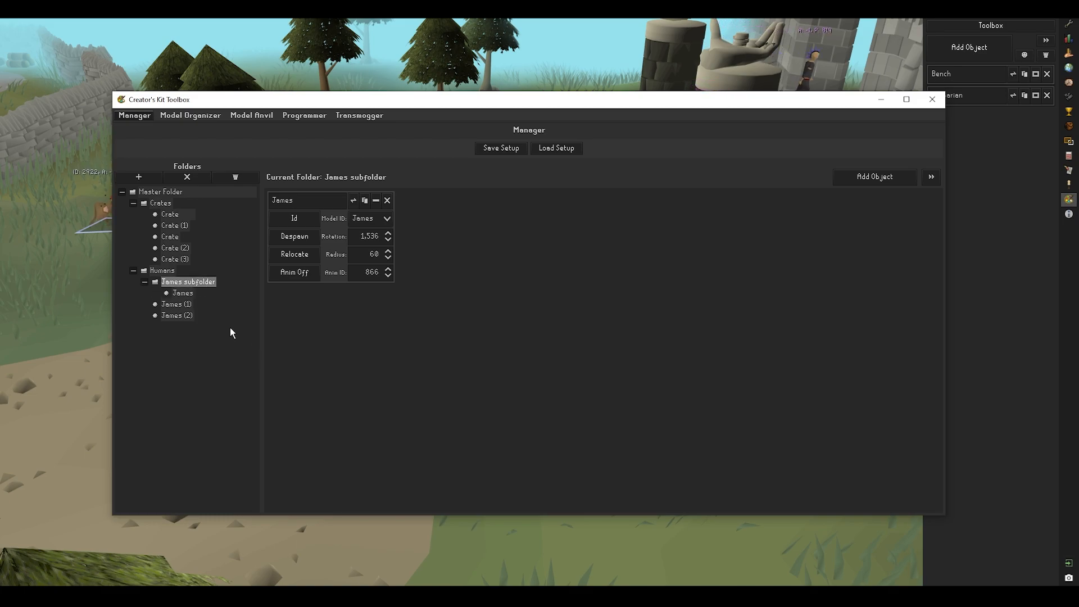
Move James subfolder out of the Humans folder to directly under the Master Folder and expand it
left_click(180, 305)
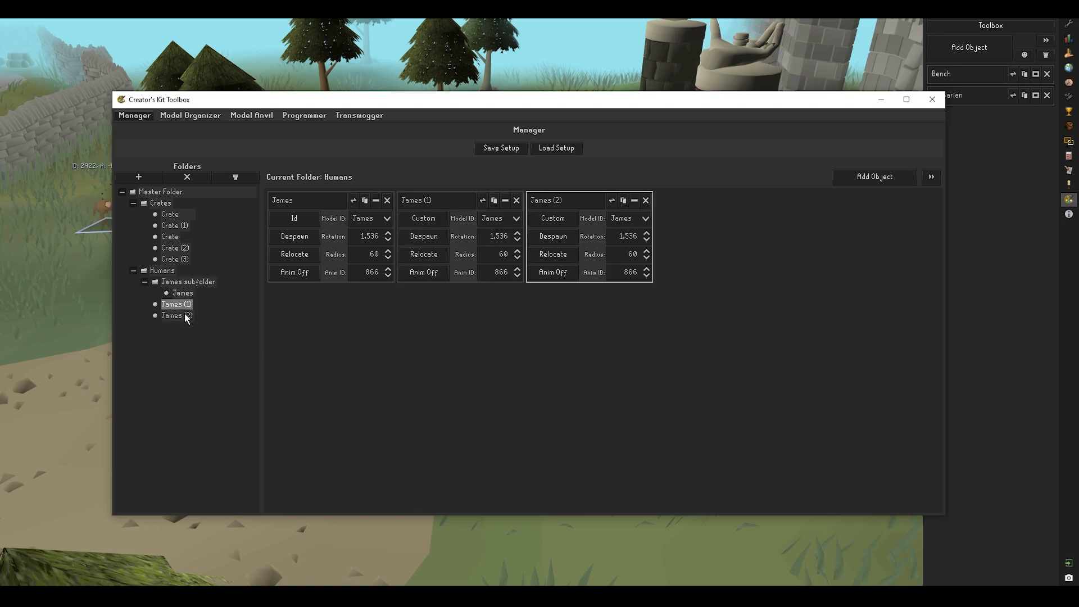
left_click(164, 271)
left_click(183, 294)
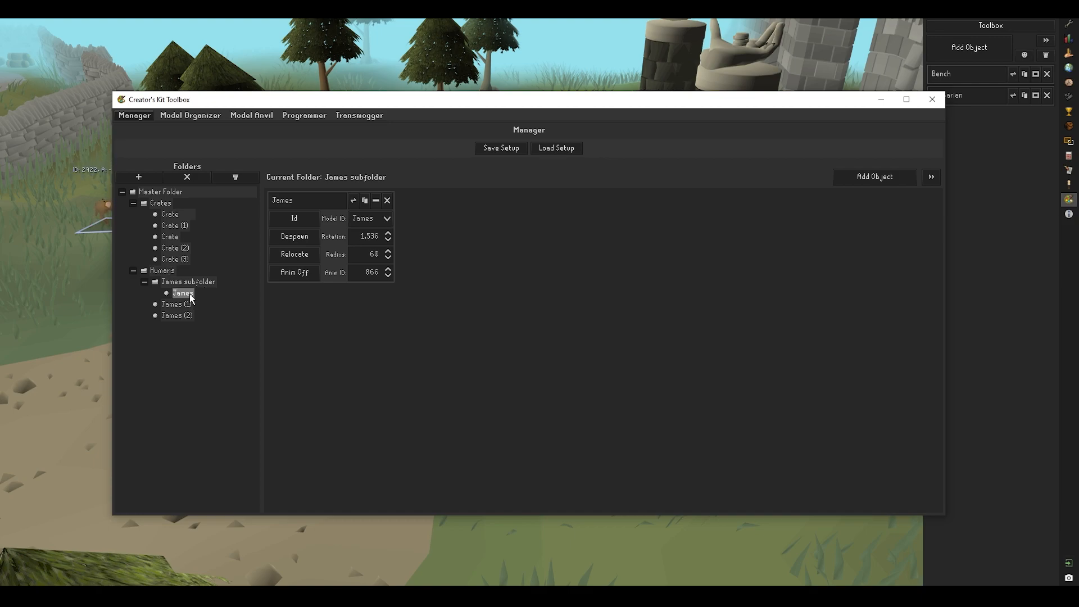
left_click(171, 281)
left_click_drag(171, 281, 167, 268)
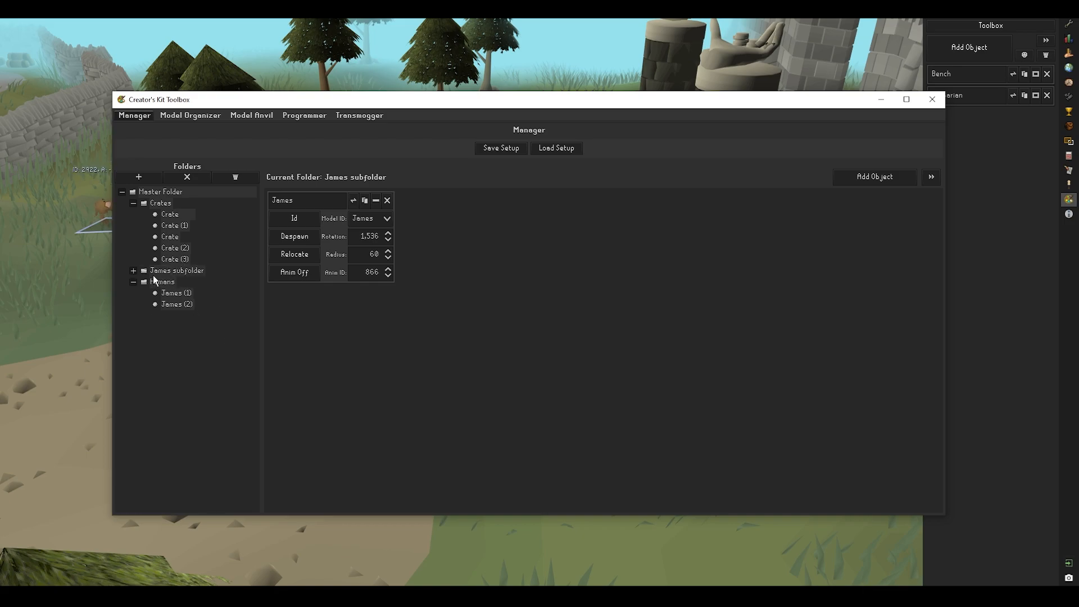
left_click(133, 270)
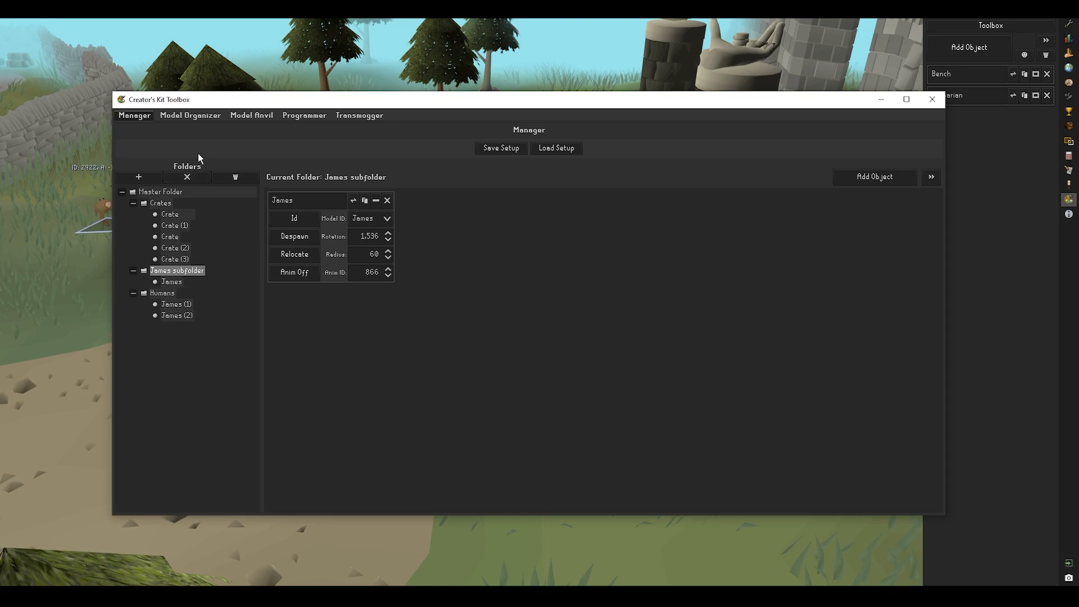
Remove the James (2) object from the Humans folder
left_click(180, 283)
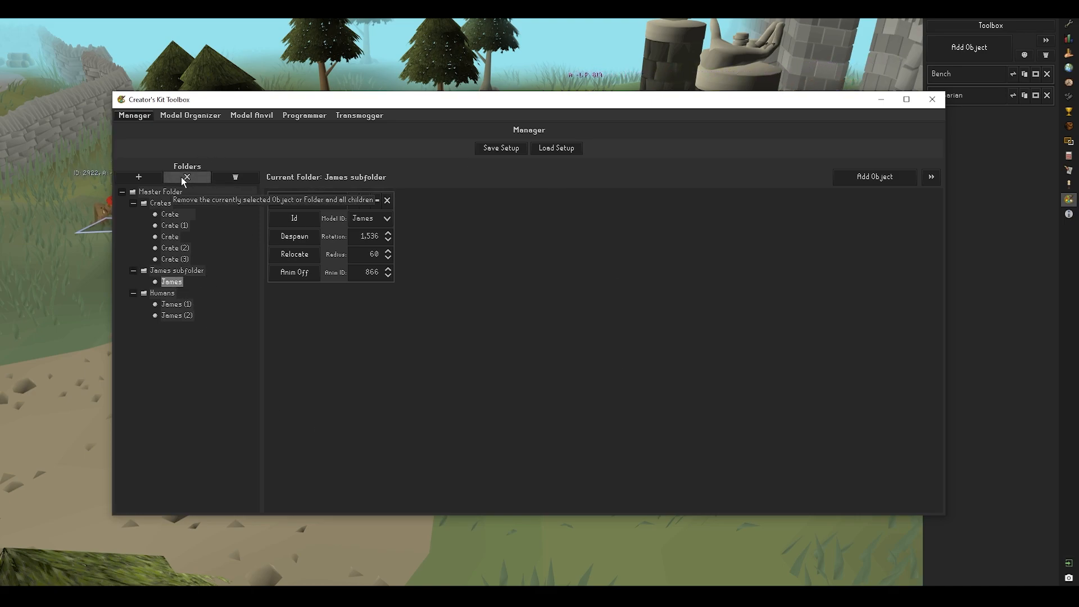
left_click(177, 315)
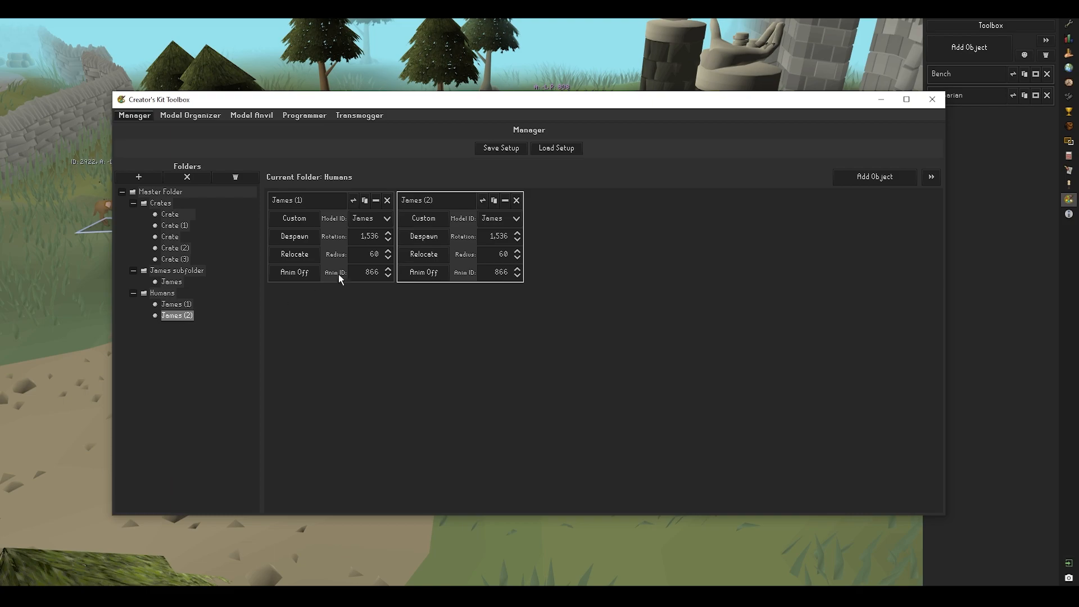
left_click(186, 177)
Duplicate the James object in James subfolder to make three additional copies
left_click(212, 270)
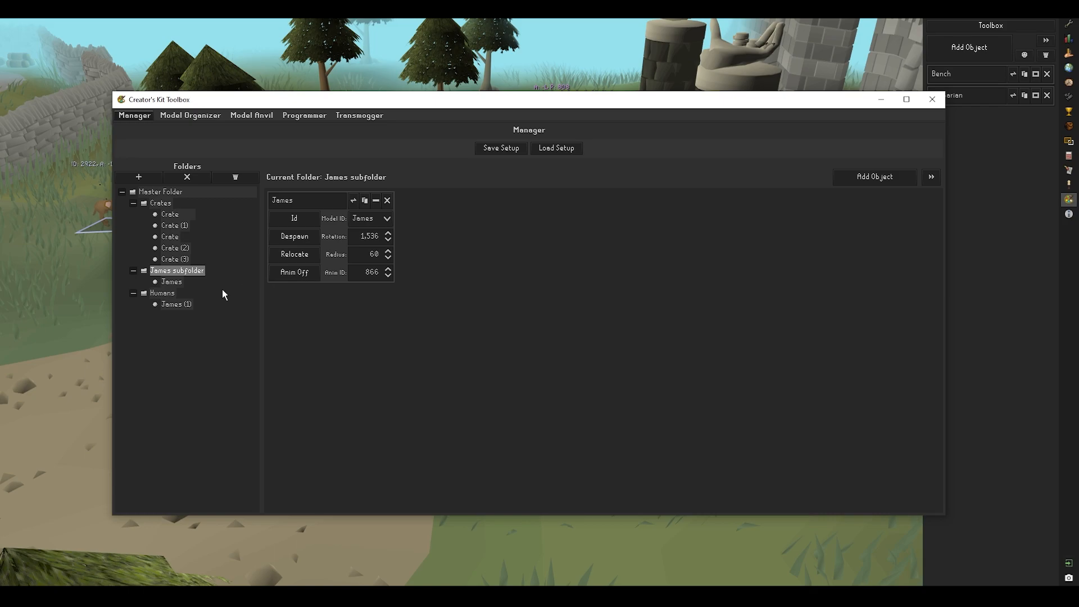
left_click(216, 281)
left_click(365, 201)
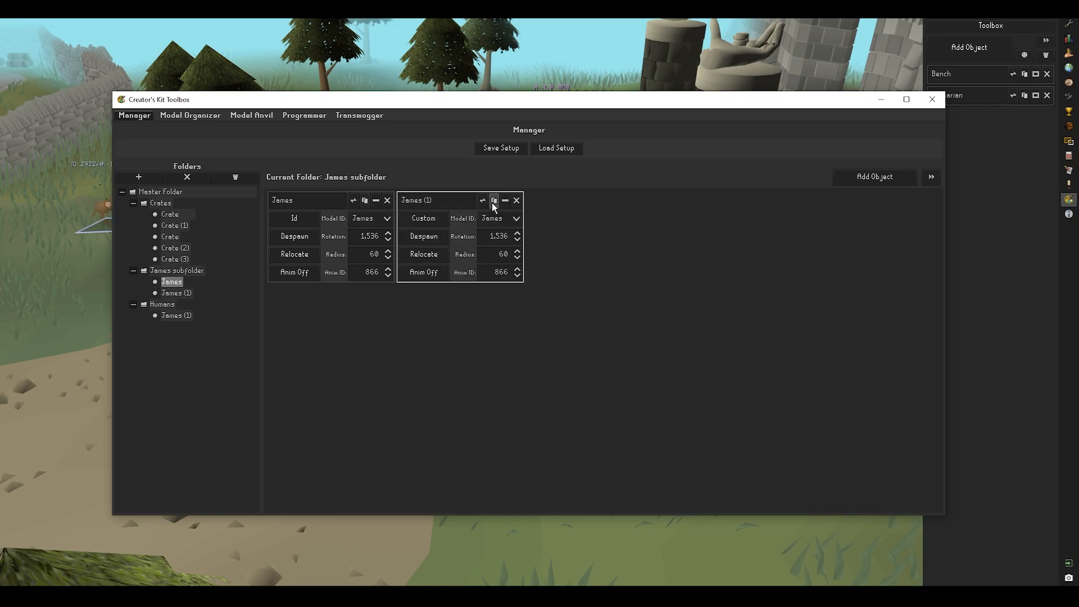
left_click(494, 200)
left_click(623, 201)
Delete James subfolder together with all the objects it contains
left_click(178, 271)
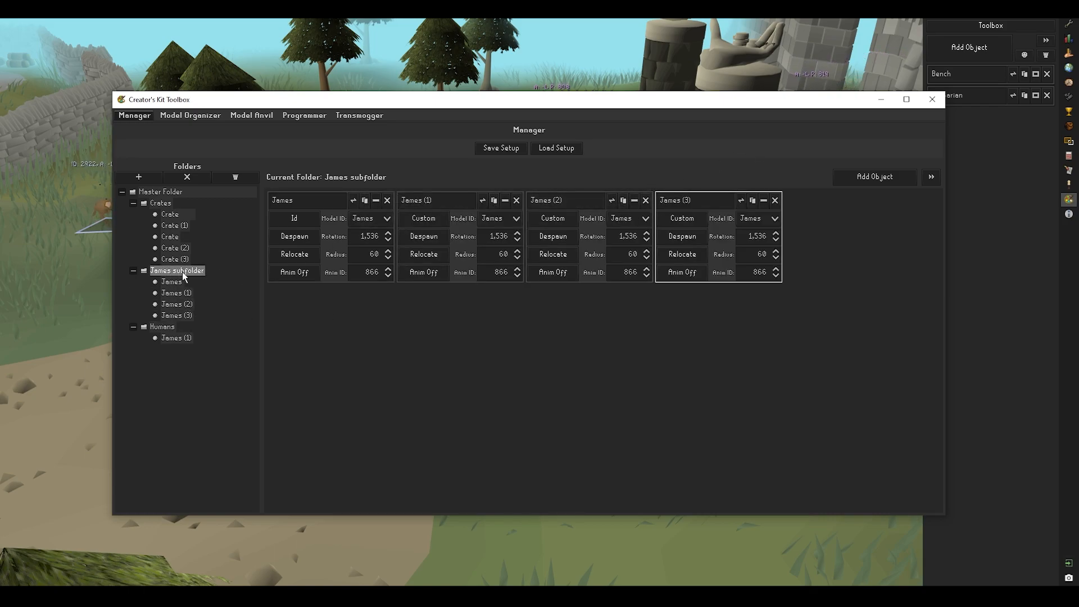
left_click(189, 175)
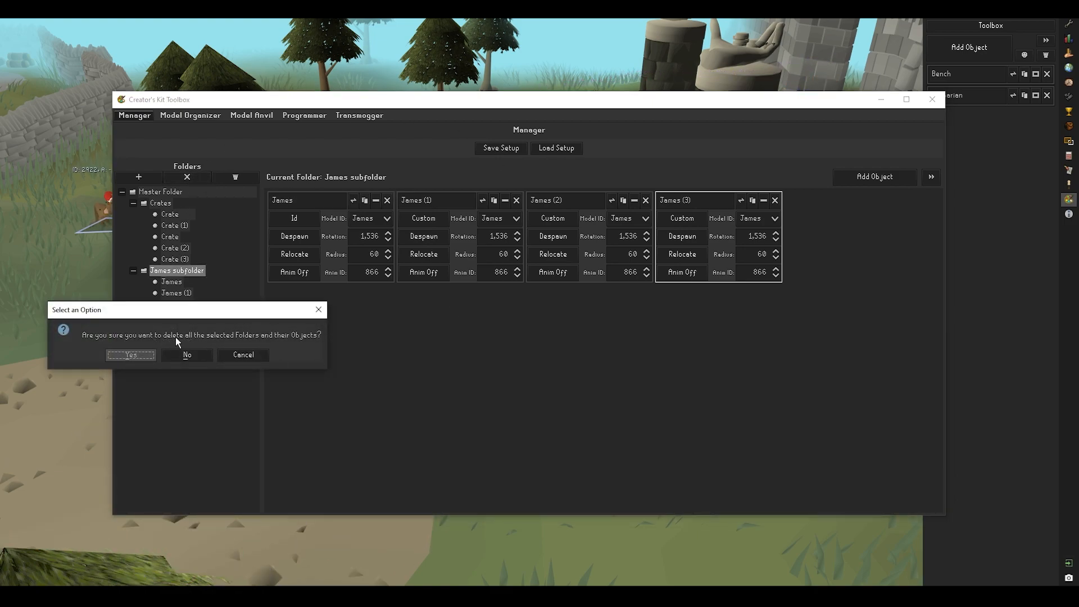
left_click(140, 355)
Clear the Master Folder by deleting all remaining folders and their objects
left_click(164, 271)
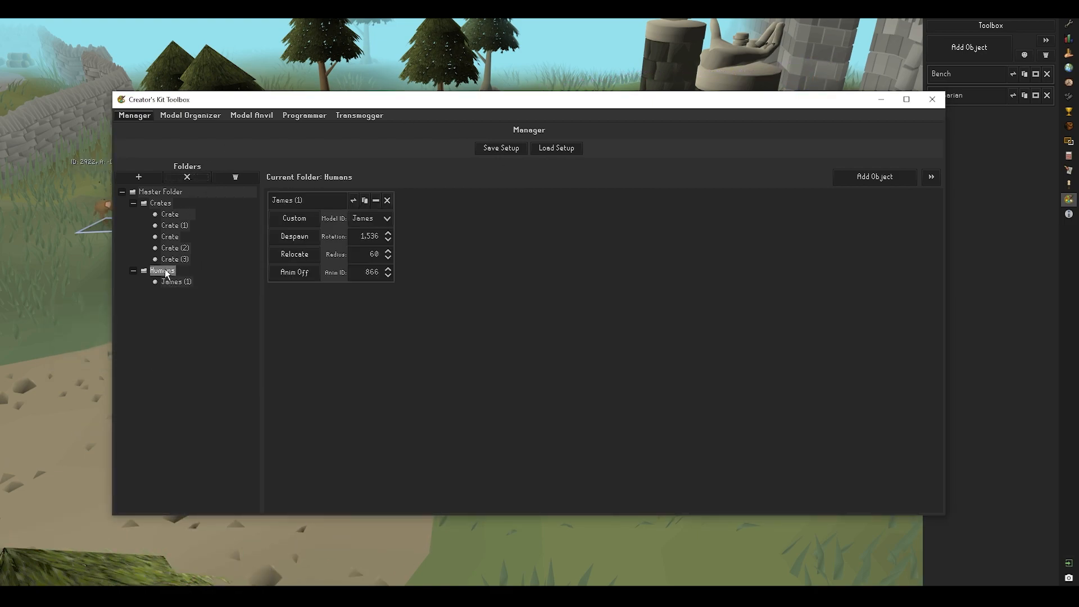
left_click(237, 176)
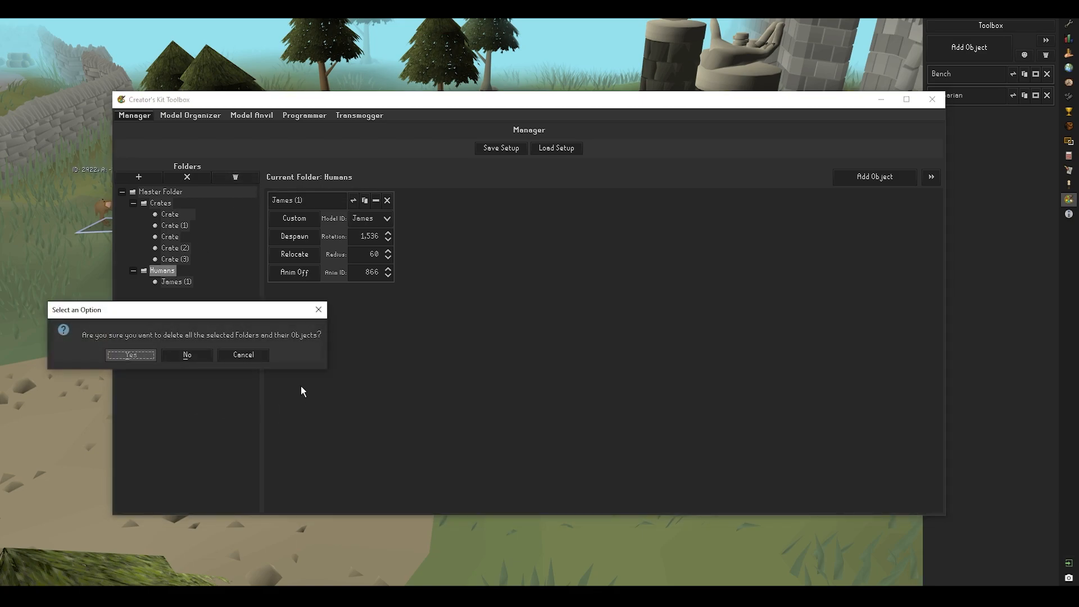
left_click_drag(152, 311, 438, 279)
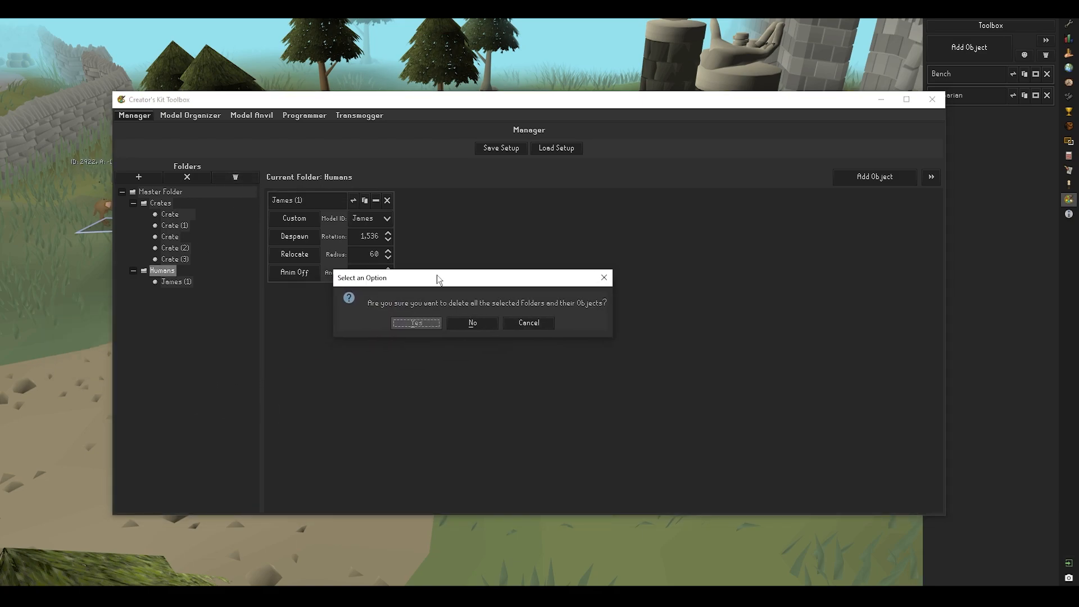
left_click(415, 323)
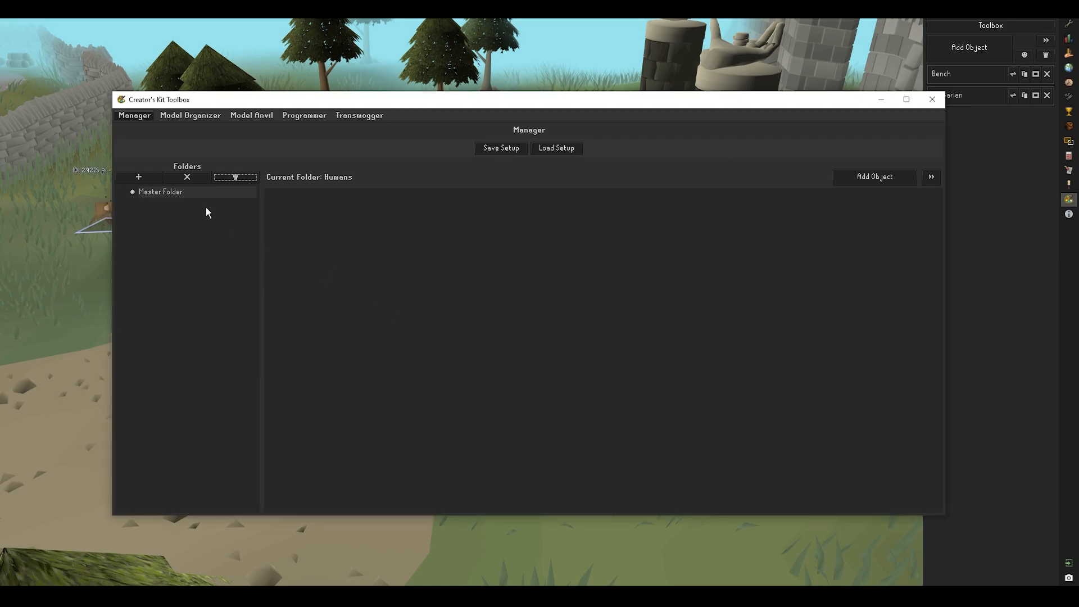
Create a subfolder named Trees inside the Master Folder
left_click(170, 192)
mouse_move(368, 105)
left_mouse_down()
mouse_move(389, 156)
mouse_move(358, 108)
left_mouse_up()
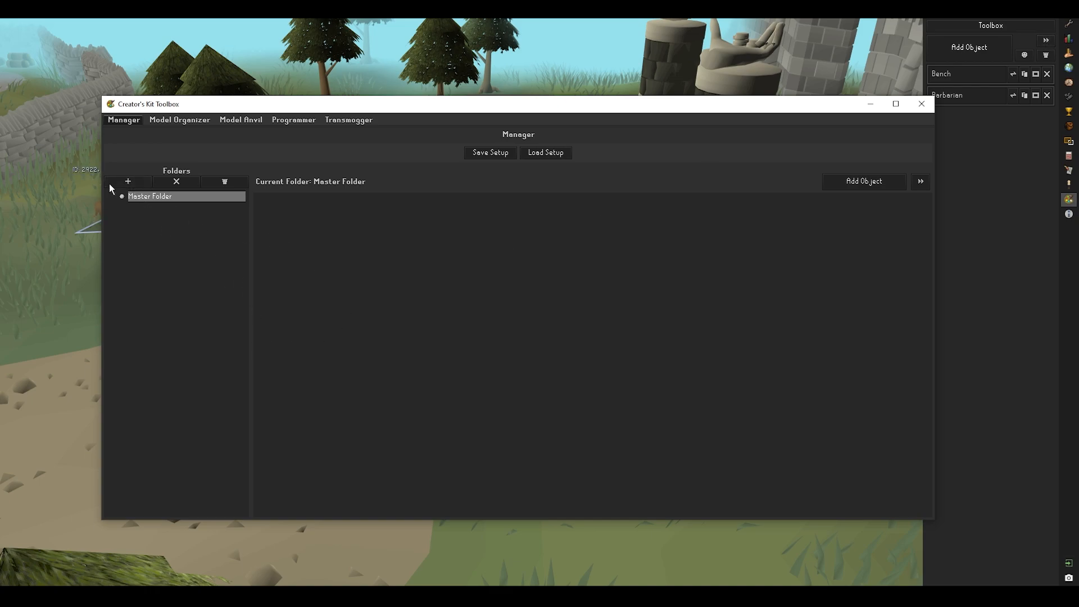
left_click(160, 208)
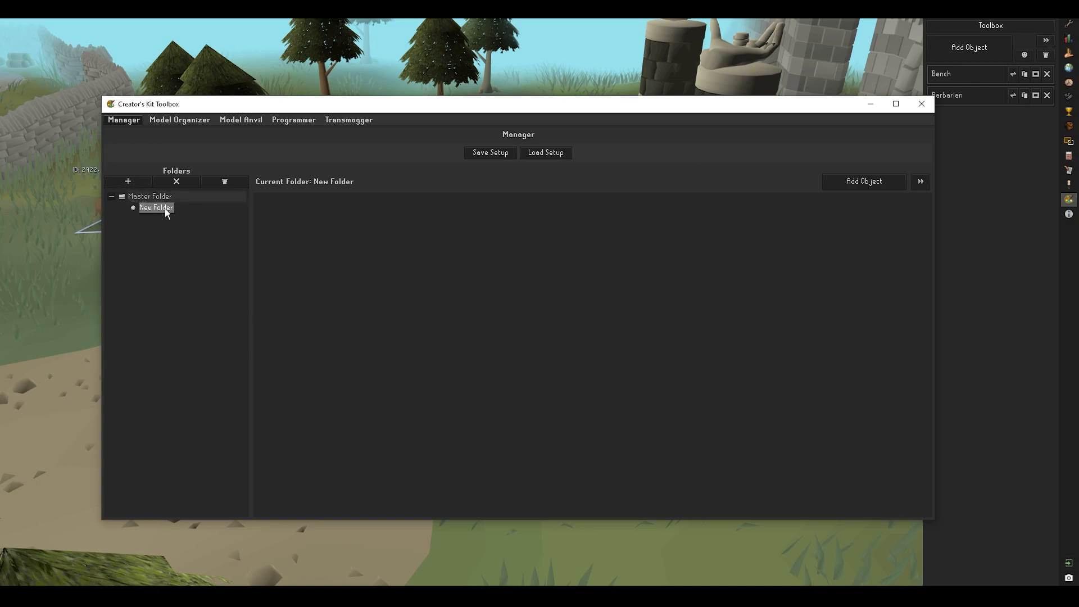
double_click(171, 210)
type("Trees")
key("Return")
left_click(87, 167)
Add a new object to the side toolbox and set its location on the dirt path in the scene
left_click(967, 54)
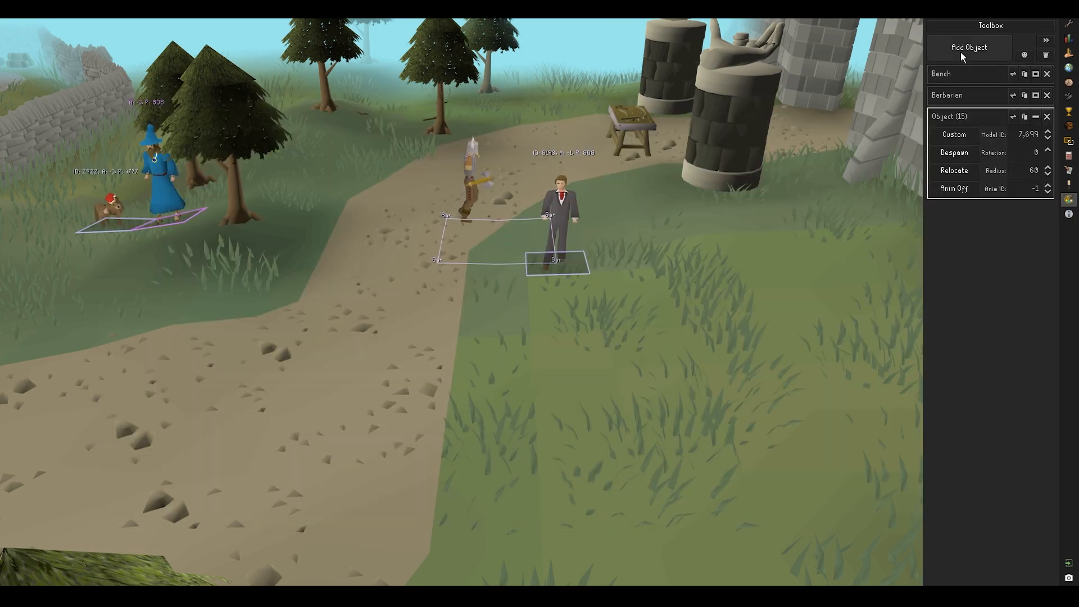
middle_click_drag(359, 169, 302, 239)
right_click(263, 224)
left_click(250, 251)
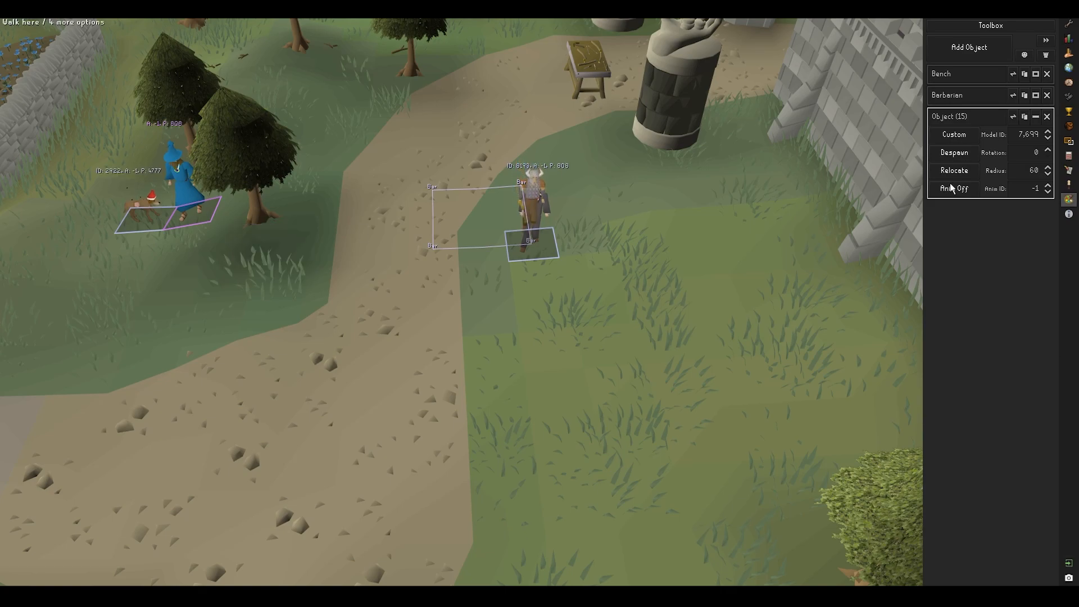
Switch the new object to the last GameObject custom model in the list and set its radius to 65
left_click(945, 136)
left_click(1031, 135)
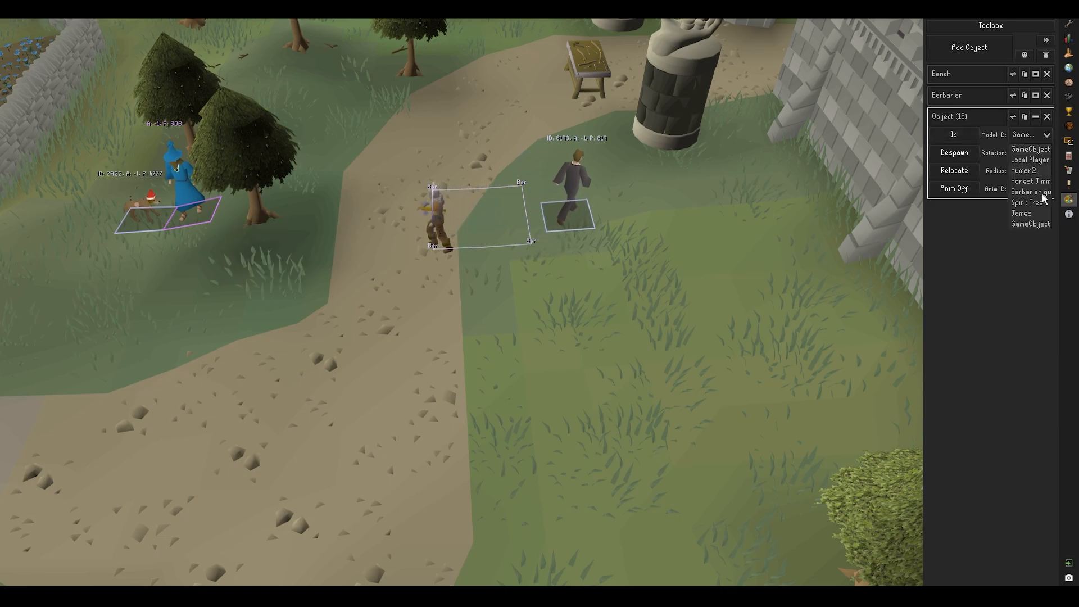
left_click(1042, 225)
left_click(1047, 156)
left_click(1048, 167)
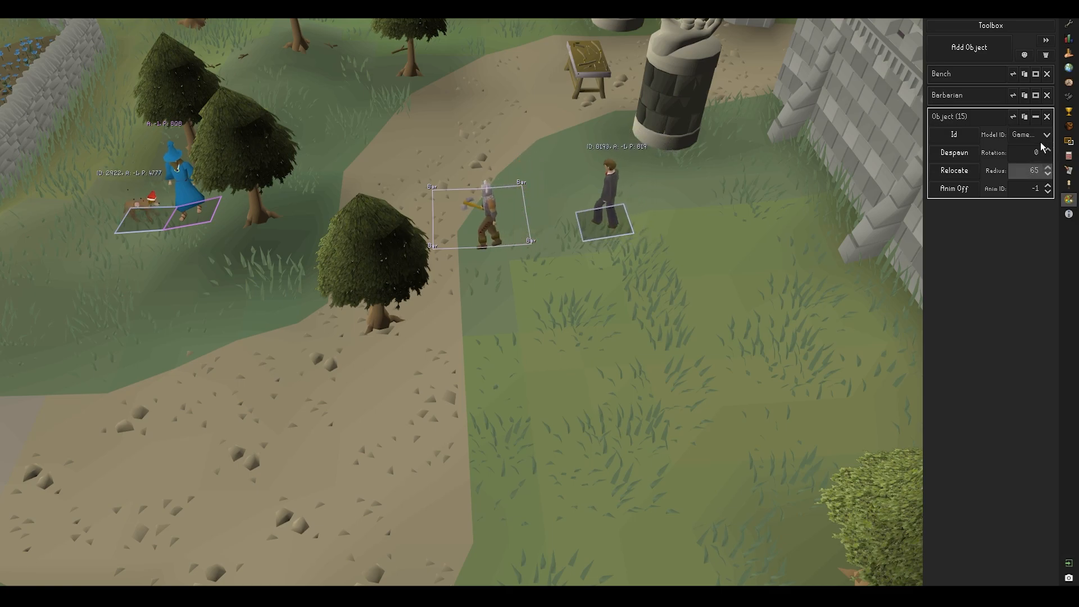
Duplicate the tree object and place the copy on the grass beside it, rotated to 1,024
left_click(1025, 117)
key("r")
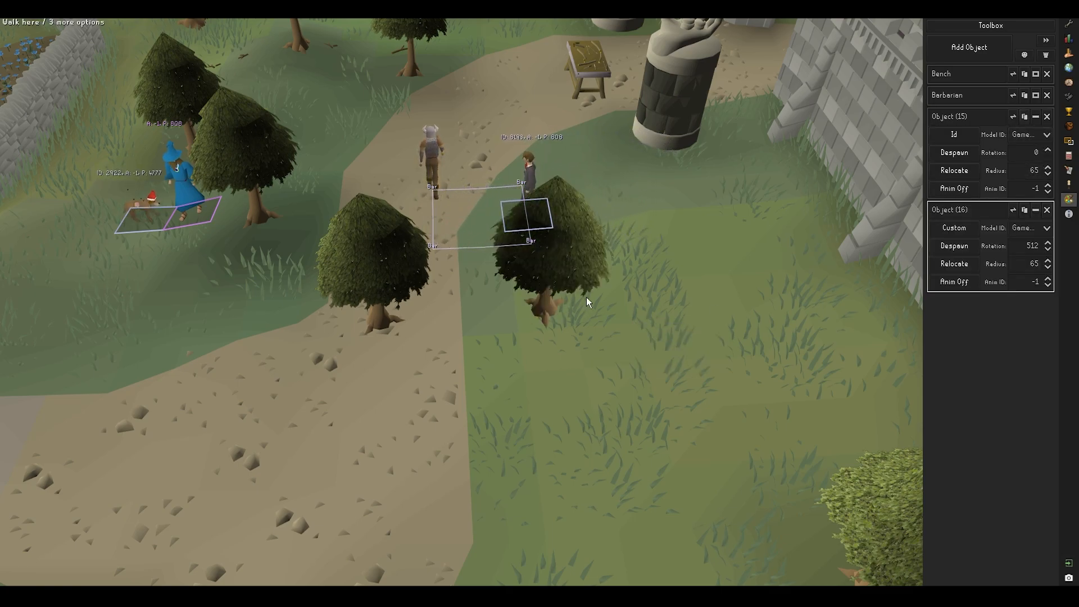
key("r")
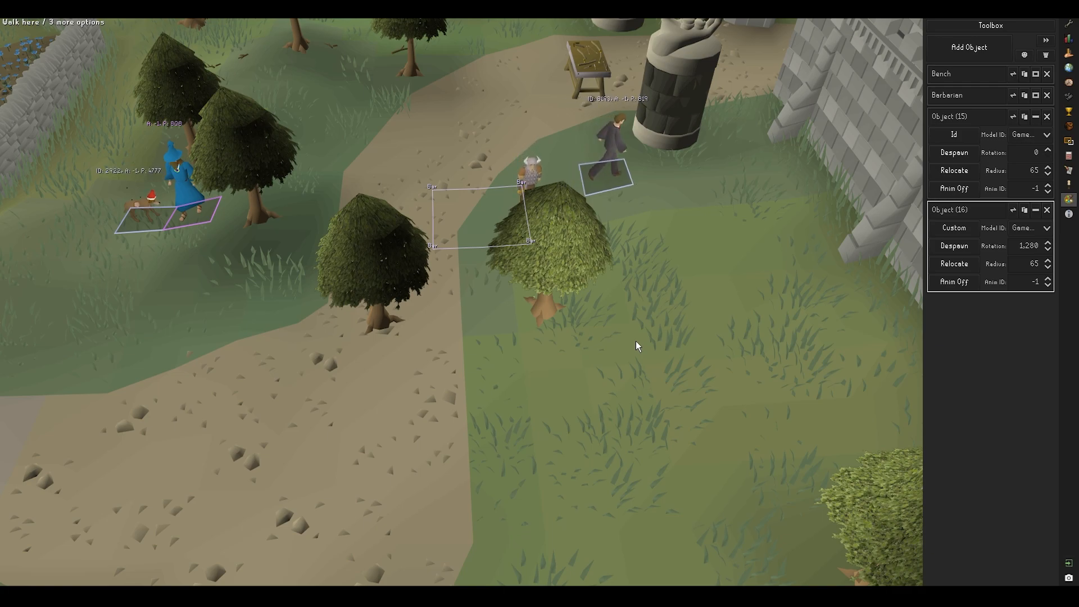
Duplicate the second tree, place the copy on the path in front of the first tree and rotate it to 1,792
left_click(1024, 210)
key("r")
key("r")
Duplicate the third tree, place the copy on the grass in front of the second tree and rotate it to 1,024
left_click(1024, 303)
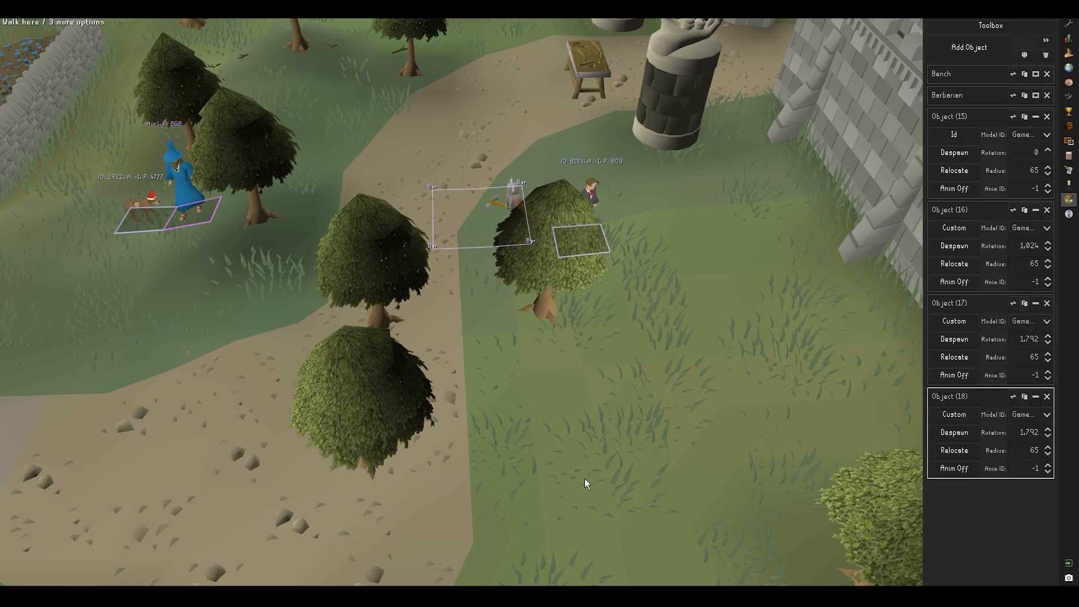
left_click(561, 409)
left_click(584, 440)
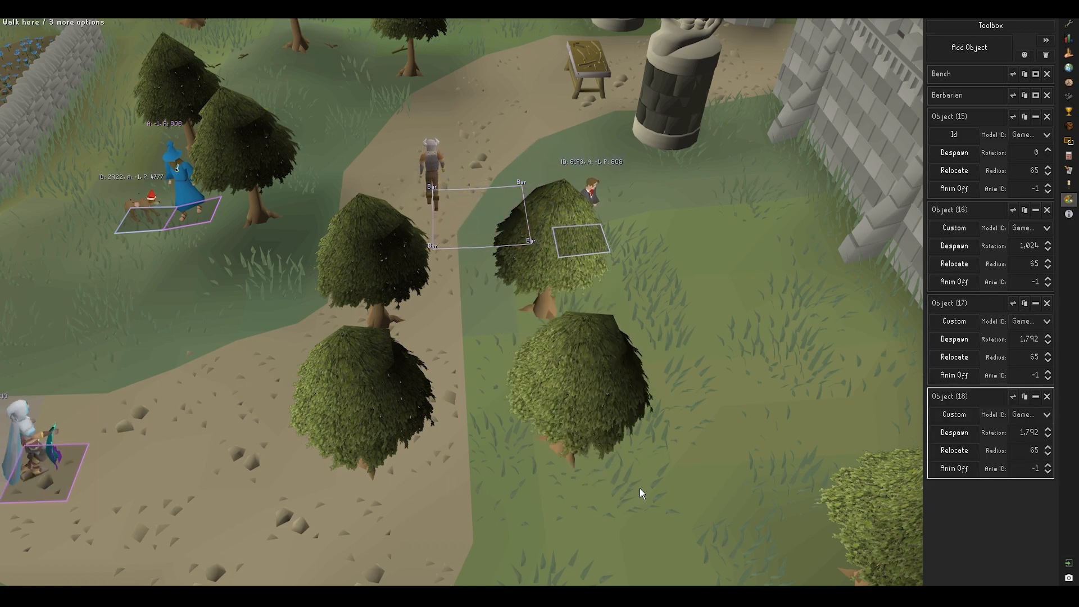
key("r")
key("r")
key("r")
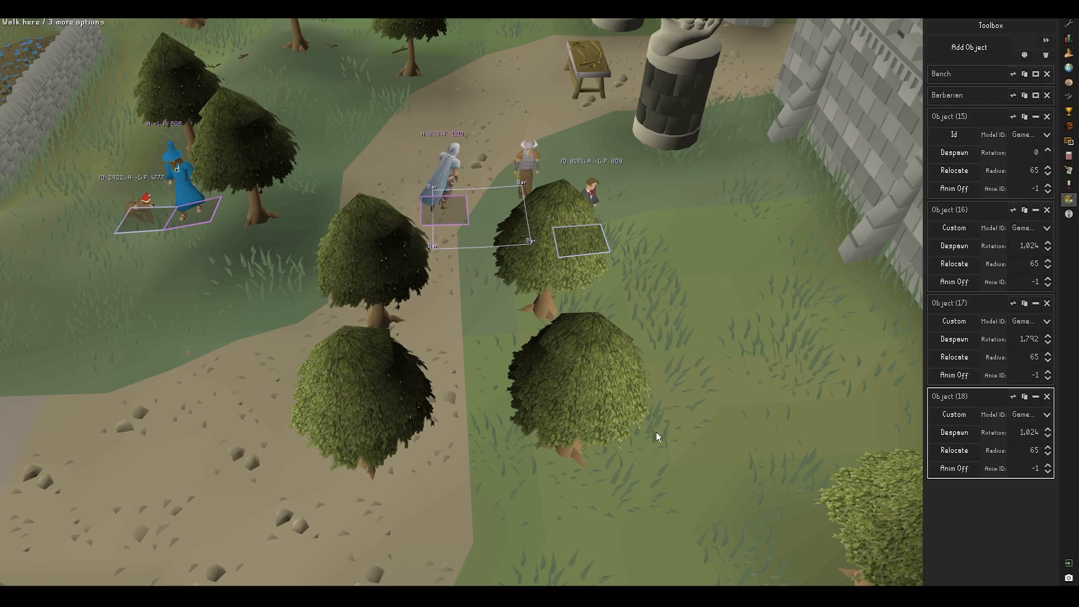
middle_click_drag(646, 458, 669, 405)
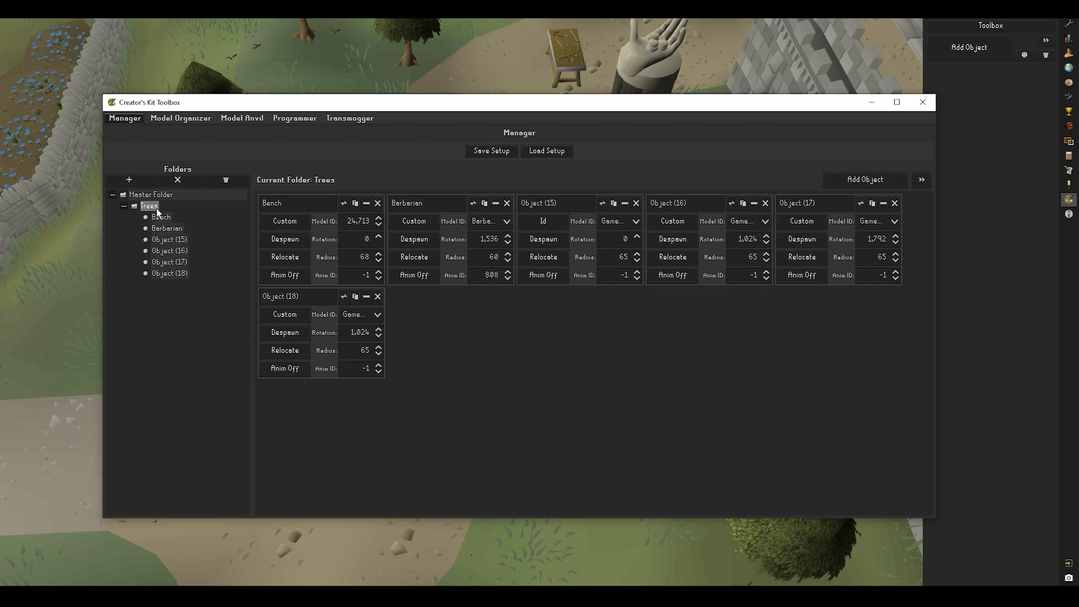
Transfer all objects in the Trees folder back to the side toolbox and minimize the manager window
left_click(921, 181)
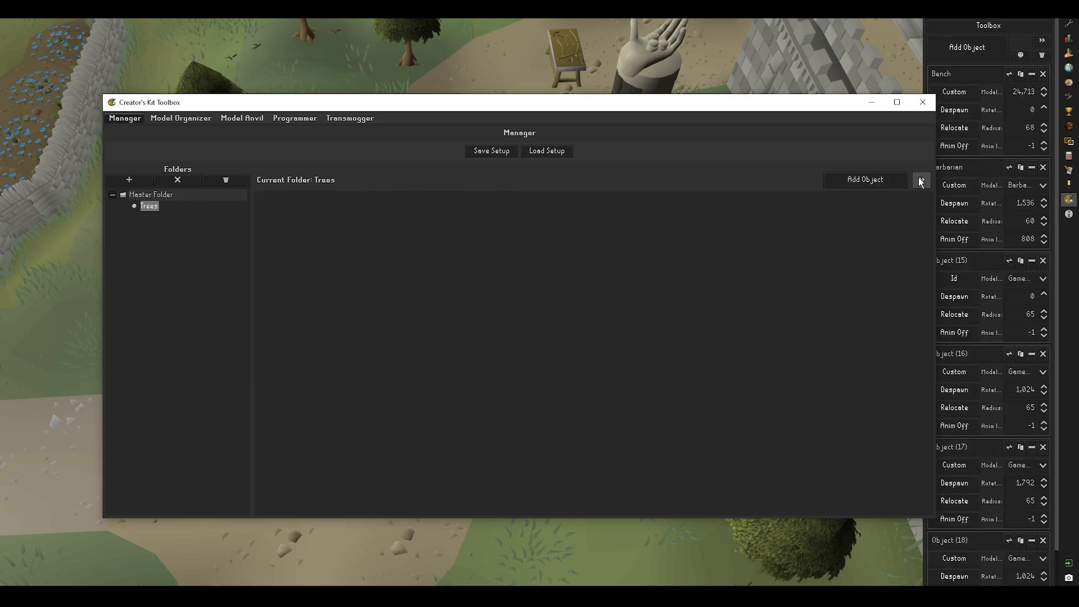
scroll(976, 231, "down", 1)
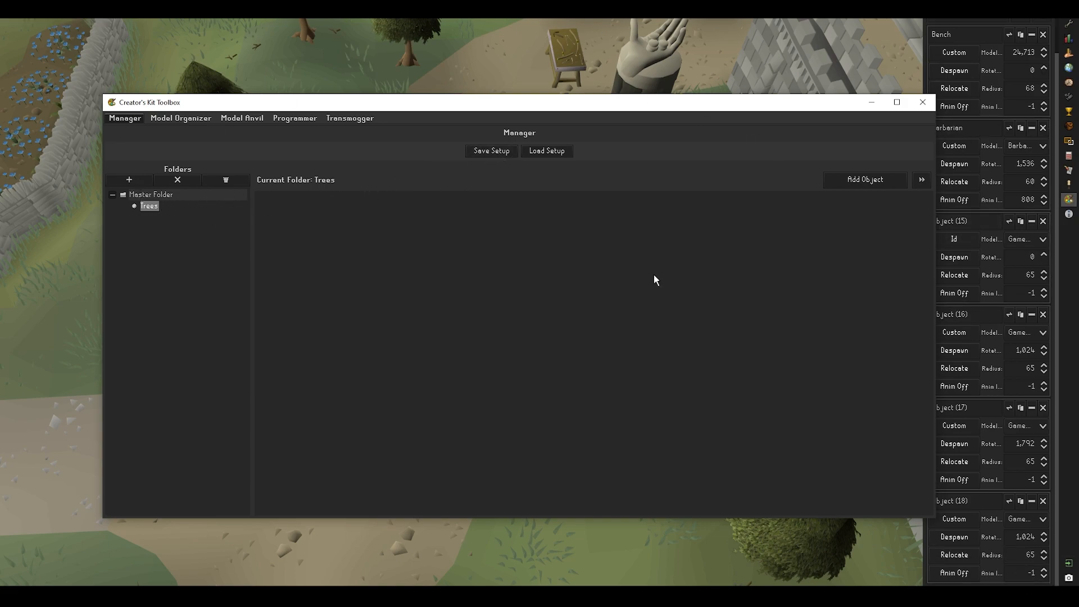
left_click(872, 101)
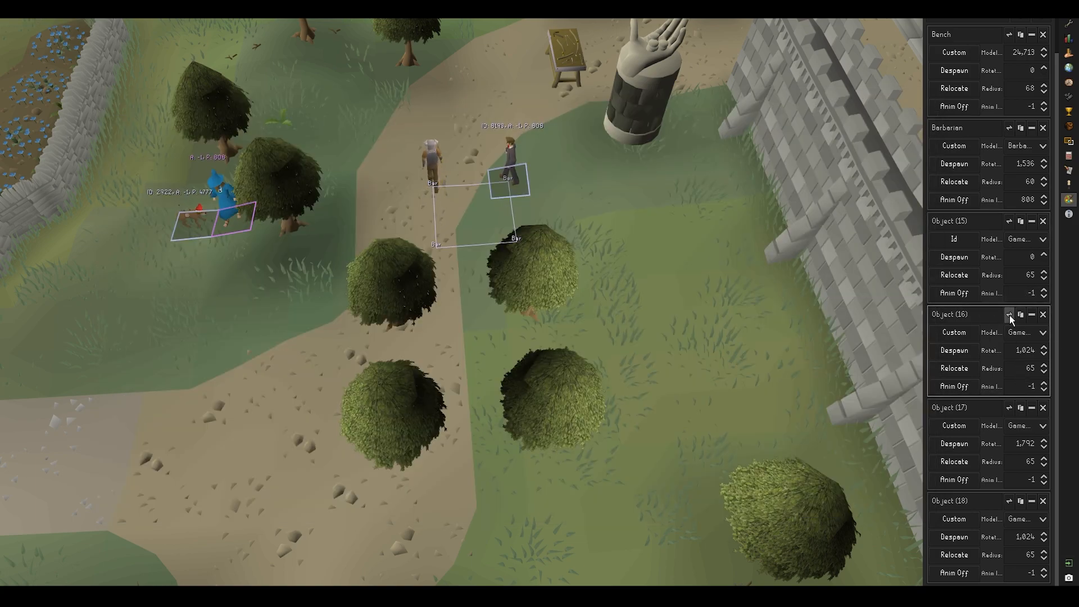
Transfer only the four tree objects, Object (15) to Object (18), individually from the side toolbox into the Trees folder
scroll(1009, 315, "up", 1)
left_click(1012, 258)
left_click(1012, 261)
left_click(1012, 261)
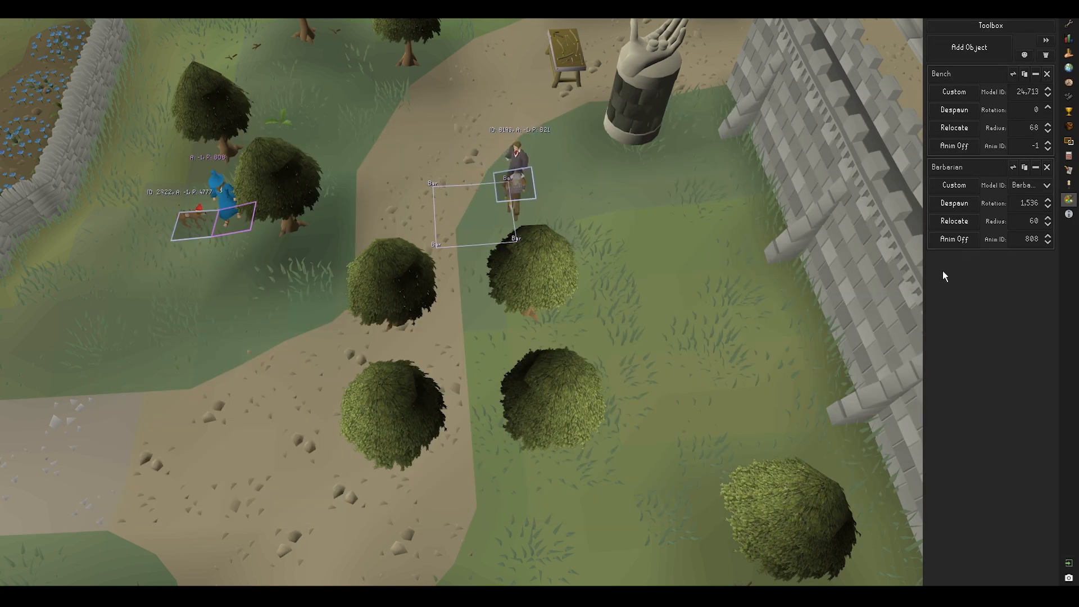
mouse_move(452, 596)
left_click(532, 549)
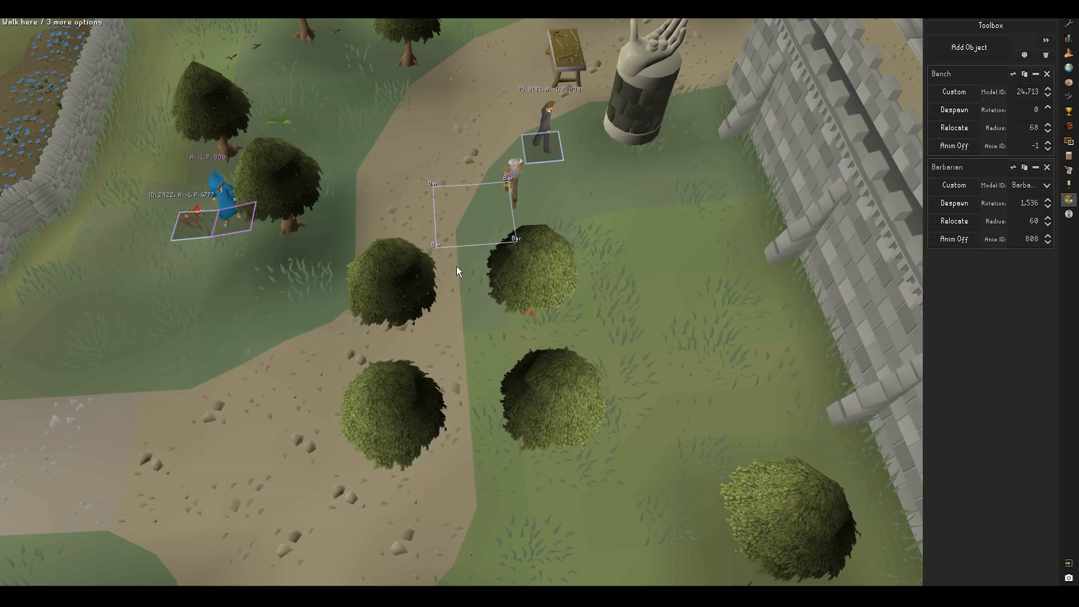
middle_click_drag(554, 281, 596, 292)
Save the current setup in the creatorskit-setups folder under the file name "Barbarian trees"
left_click_drag(0, 137, 717, 103)
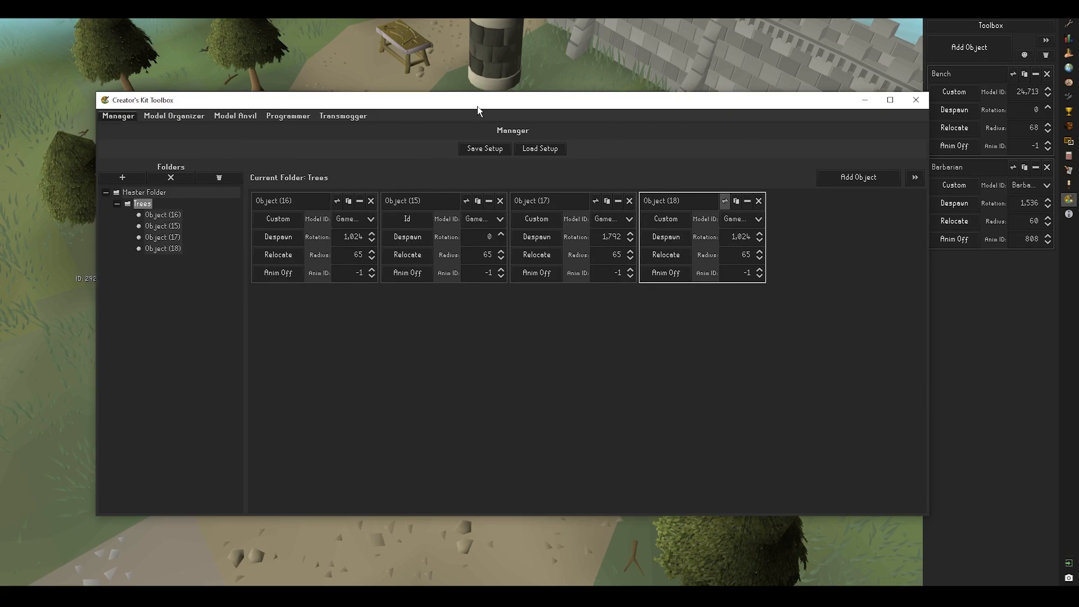
left_click(495, 583)
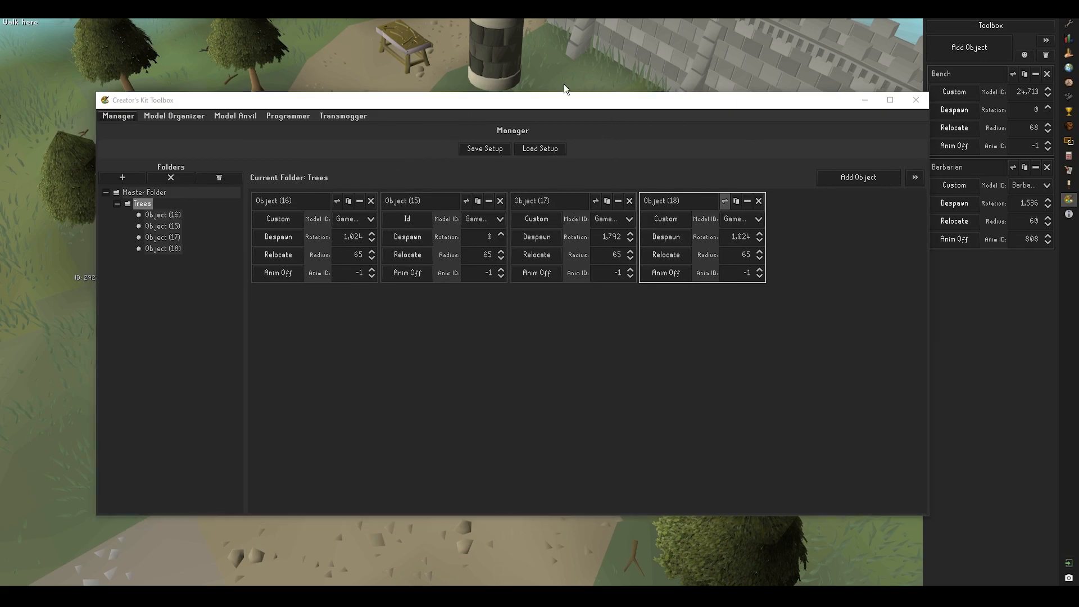
left_click(483, 147)
left_click_drag(843, 35, 302, 187)
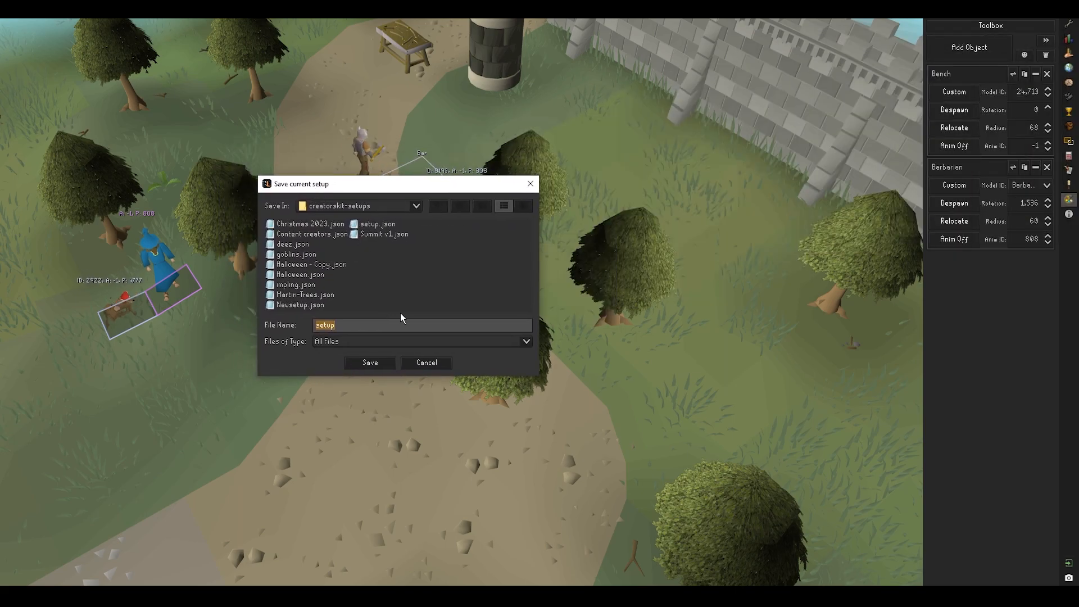
type("Barba")
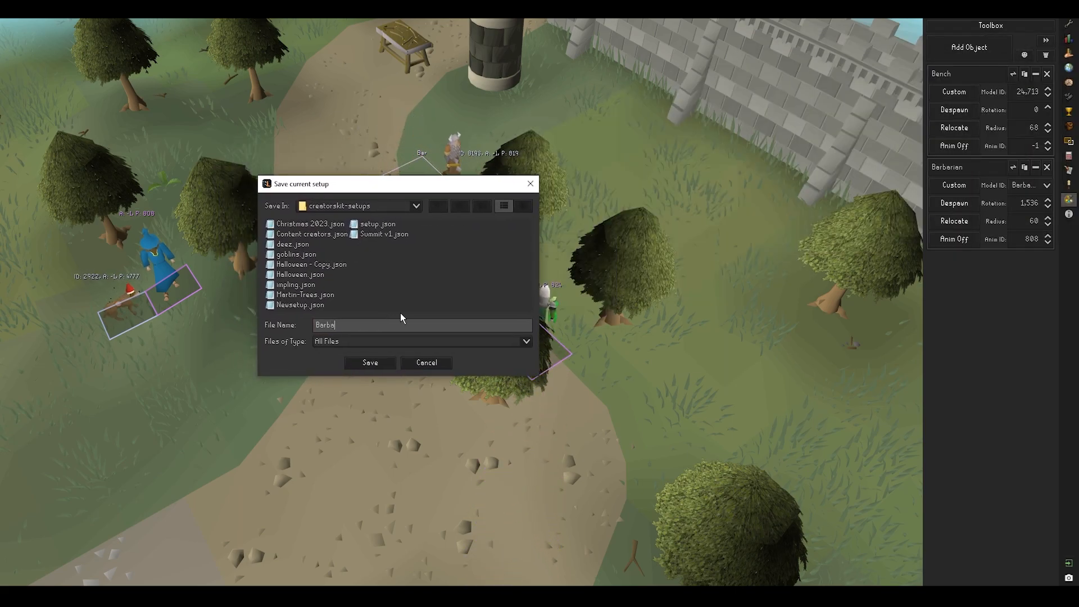
type("rian Scene")
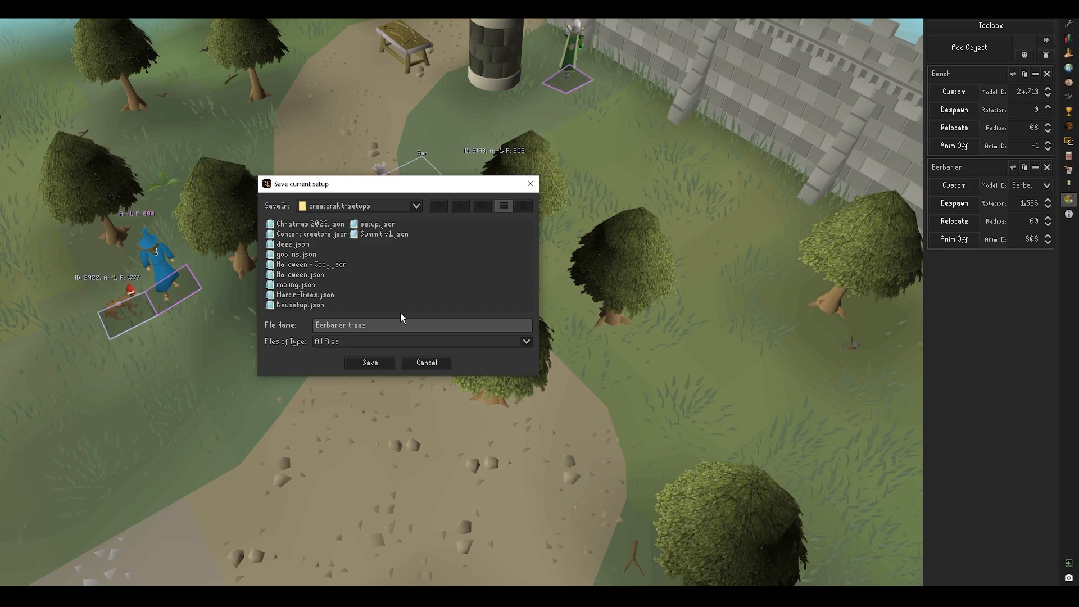
key("Return")
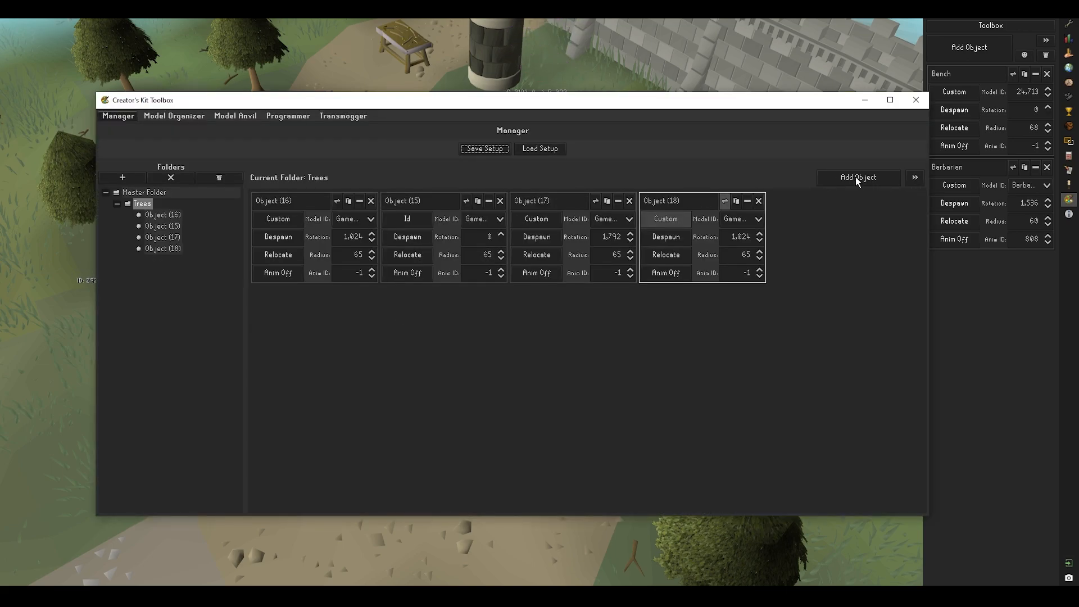
Clear all folders and their objects from the manager, and clear every object from the side toolbox
left_click(219, 177)
left_click(117, 356)
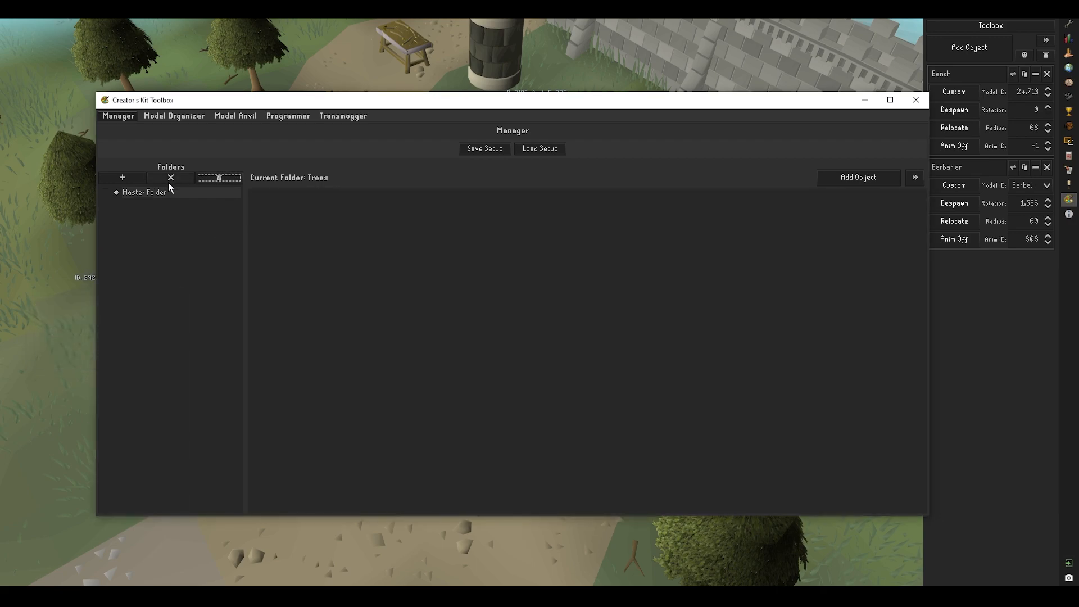
left_click(865, 100)
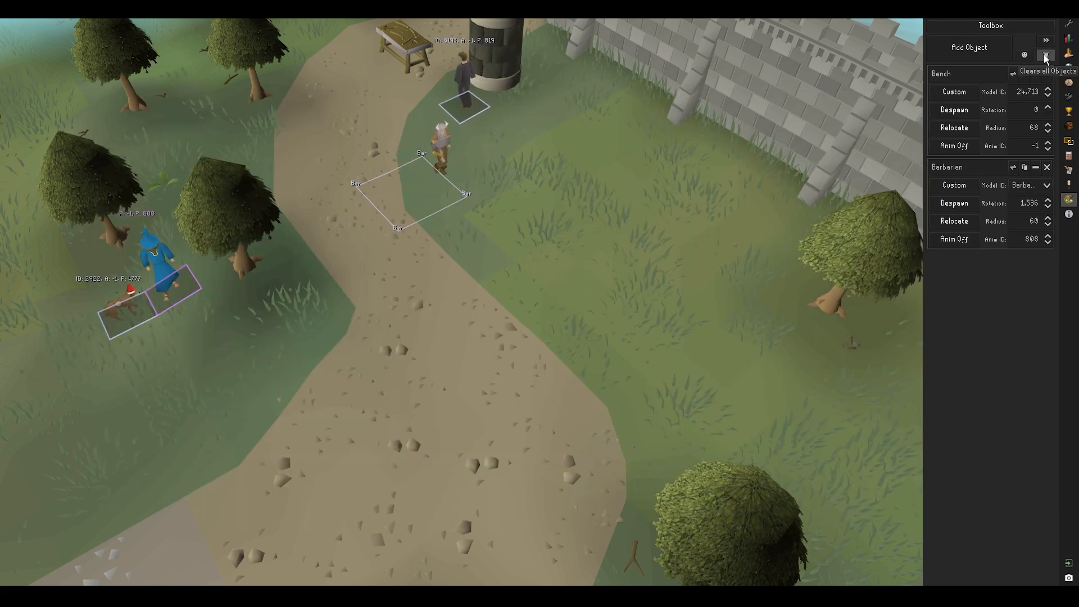
left_click(1046, 54)
left_click(893, 150)
Load the saved setup file Barbarian trees.json from the manager
mouse_move(453, 597)
left_click(513, 554)
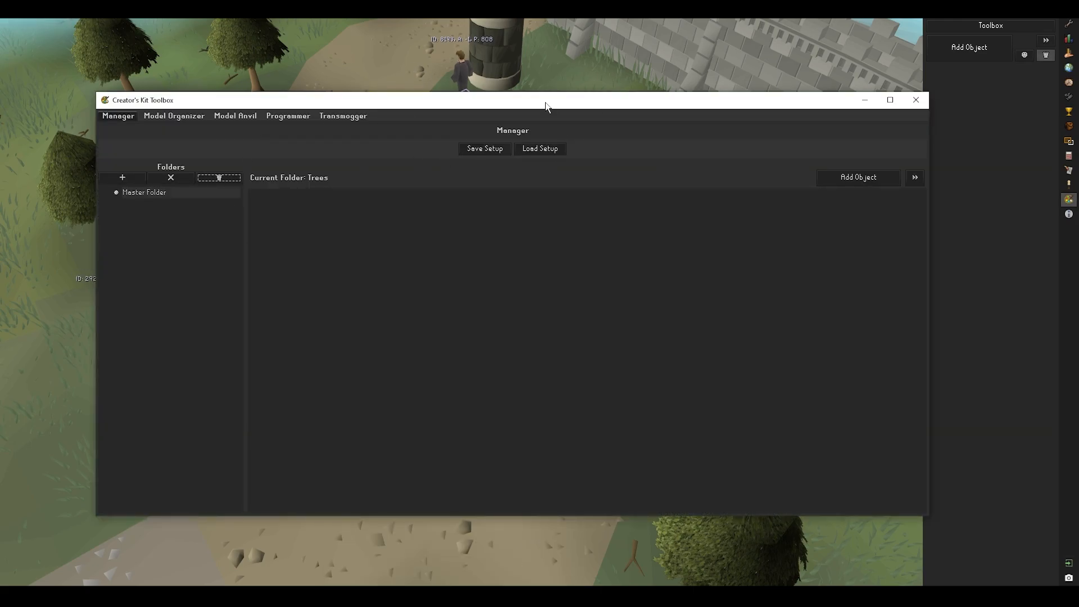
left_click_drag(538, 107, 523, 106)
left_click(529, 149)
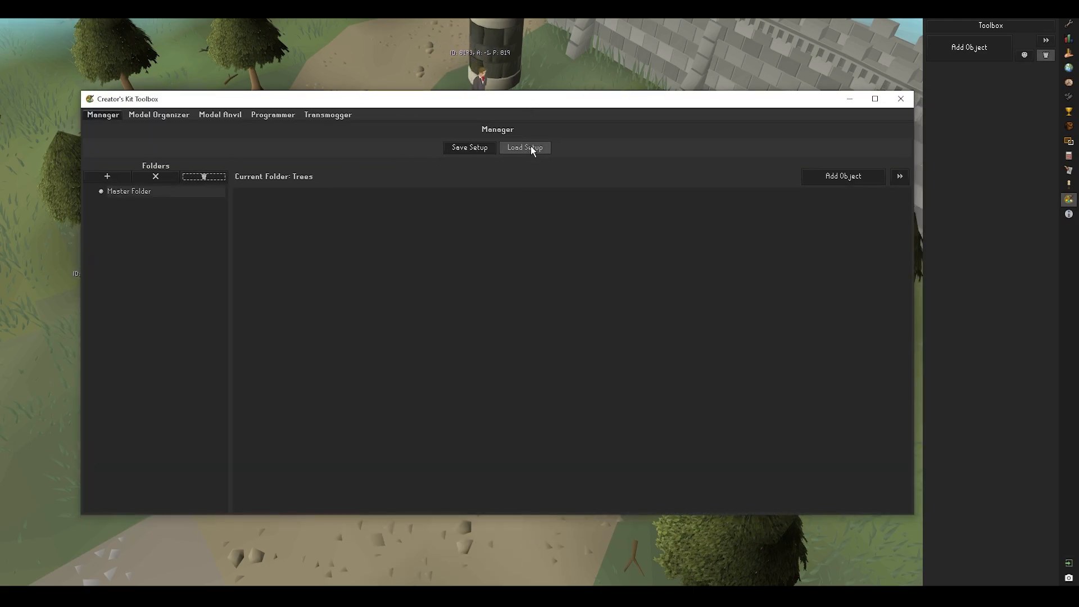
left_click_drag(849, 18, 721, 202)
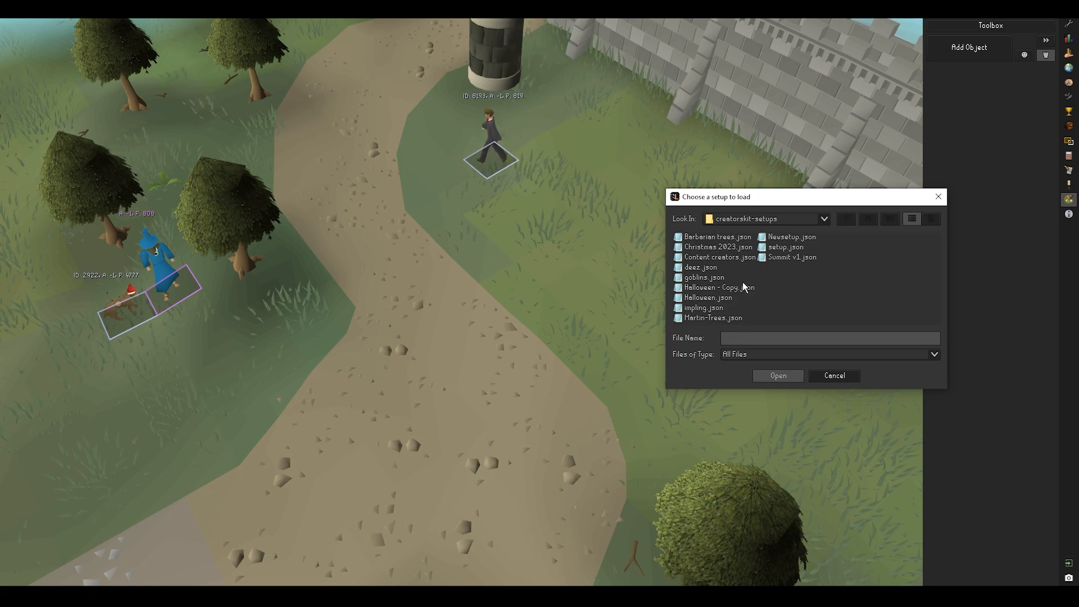
left_click(711, 238)
left_click(787, 376)
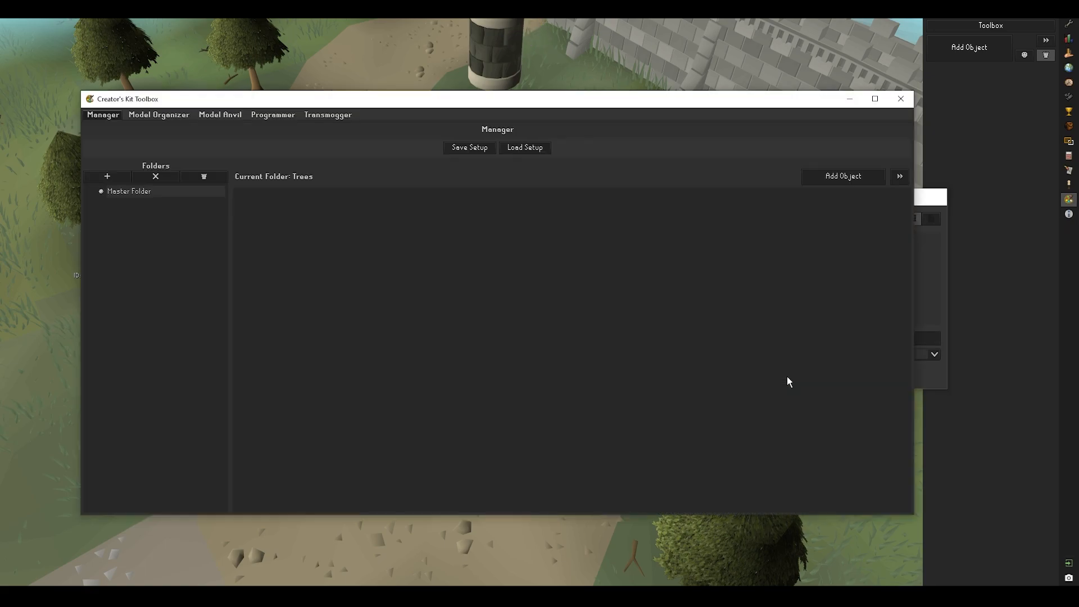
left_click_drag(502, 106, 526, 99)
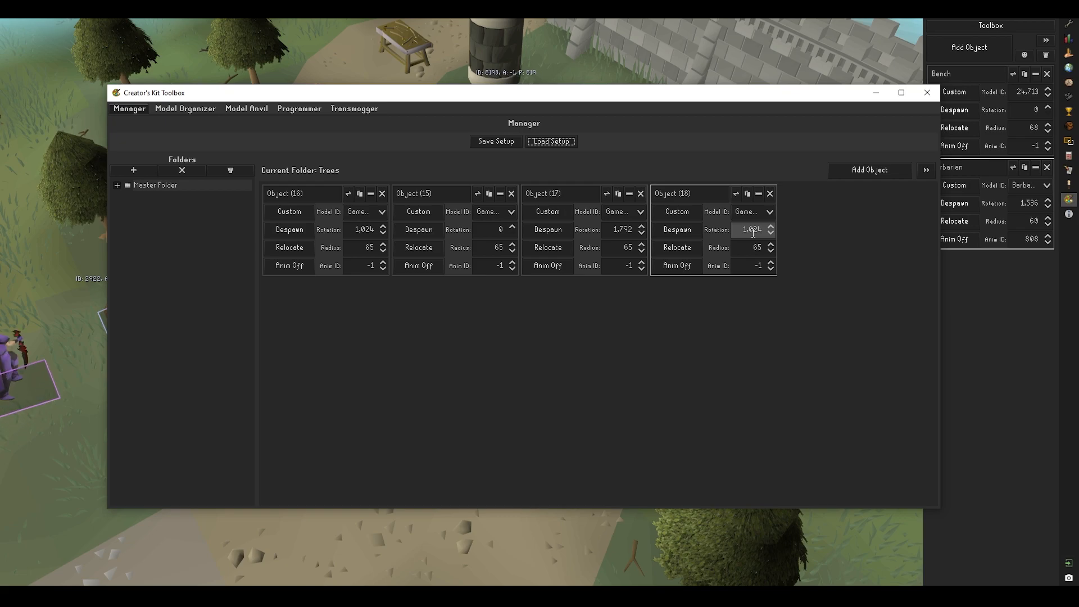
Turn on Enable Auto-Setup in the Scene section of the Creator's Kit plugin settings
left_click_drag(742, 97, 742, 107)
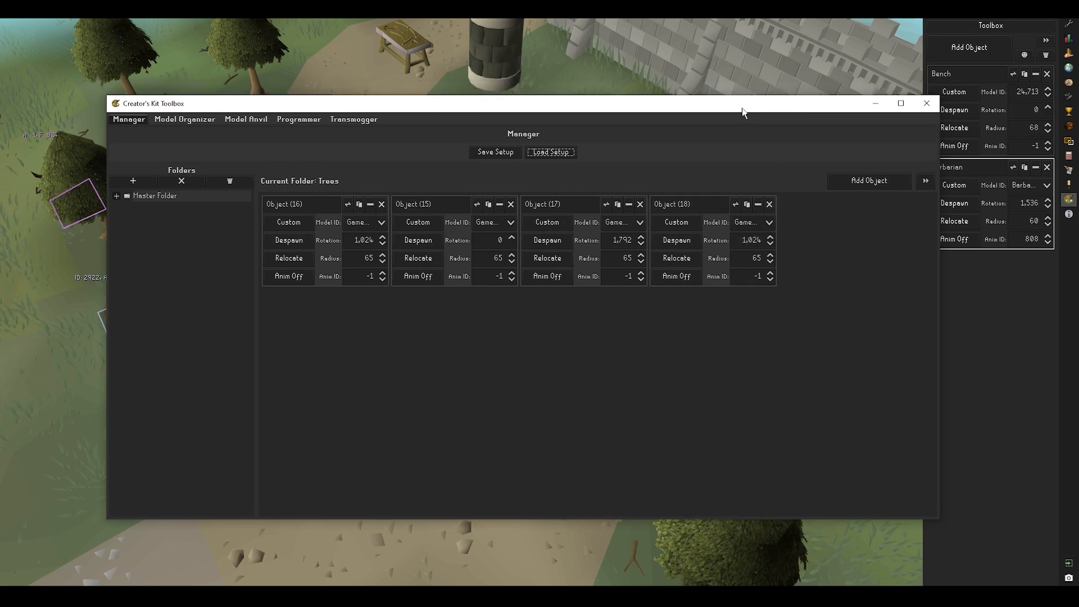
left_click(1065, 26)
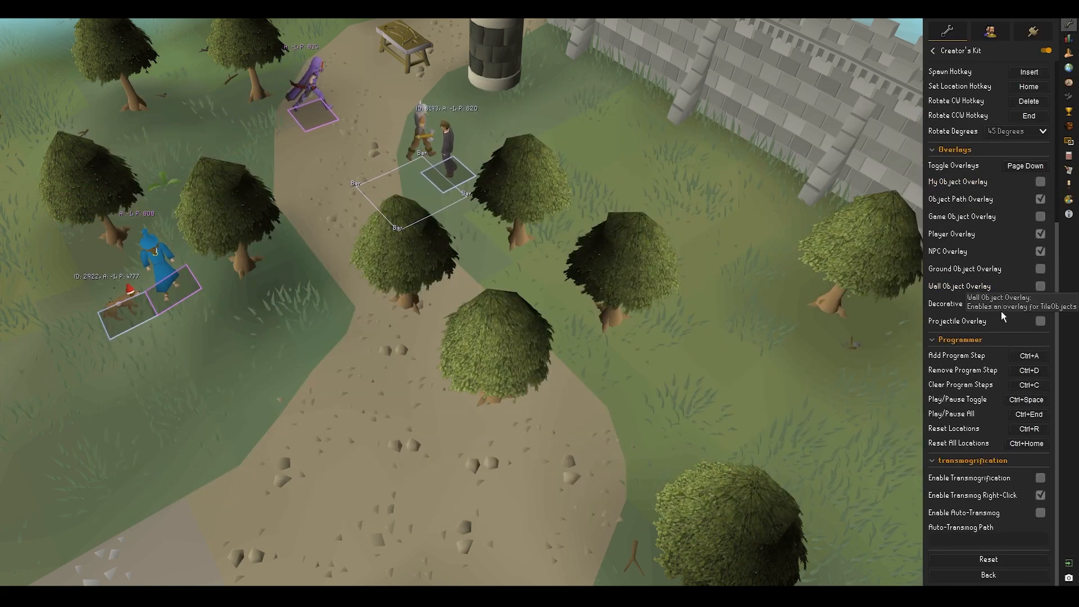
scroll(995, 337, "up", 3)
scroll(994, 343, "up", 1)
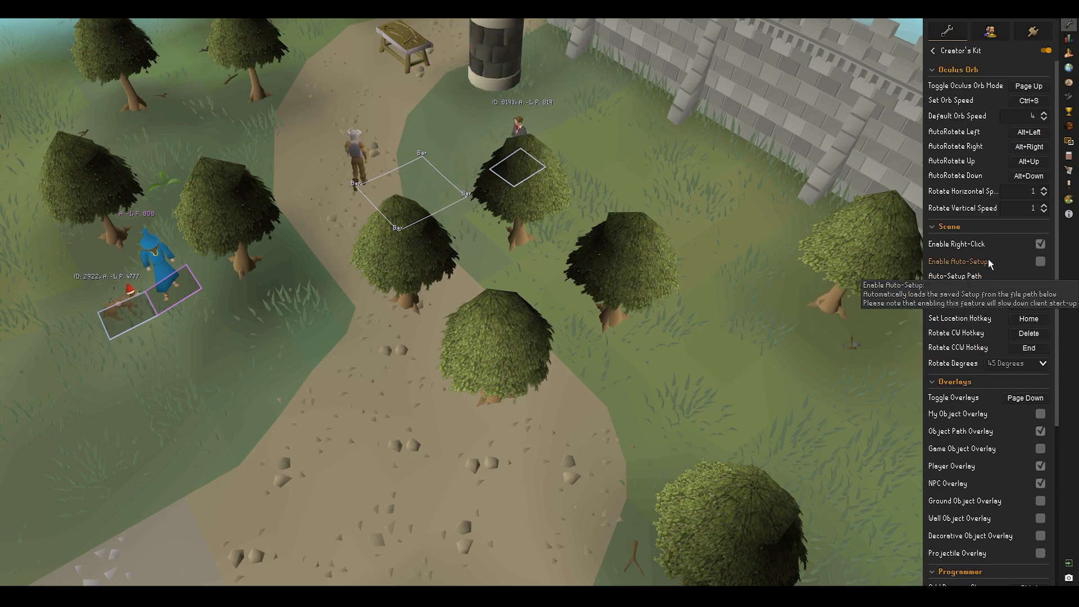
left_click(1041, 261)
Locate Barbarian trees.json in the creatorskit-setups folder through the toolbox's setup loading dialog, and close the dialog without loading it
left_click(455, 596)
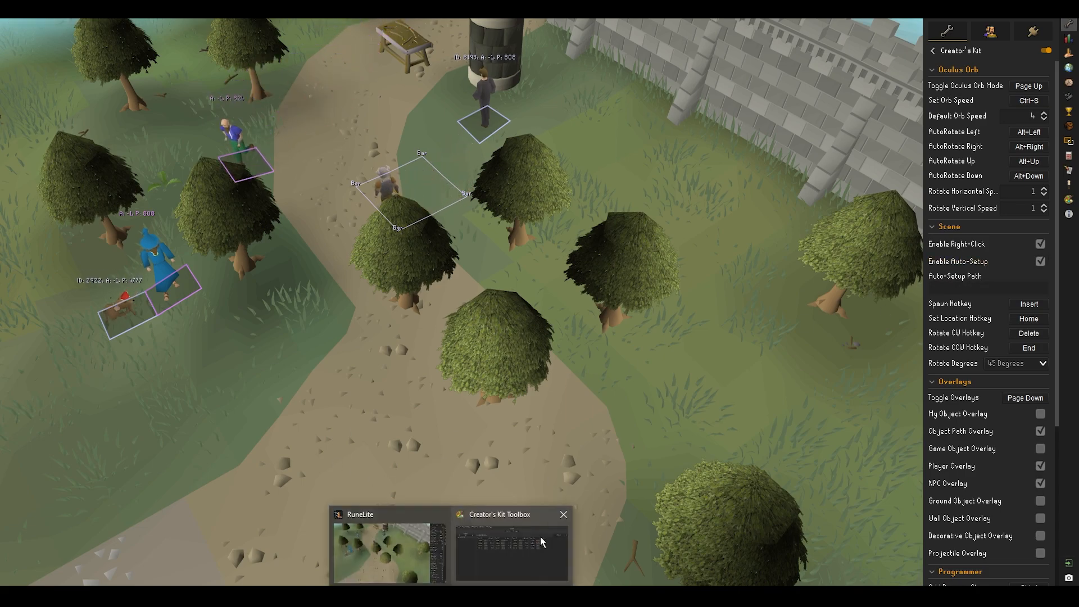
left_click(539, 539)
left_click(550, 152)
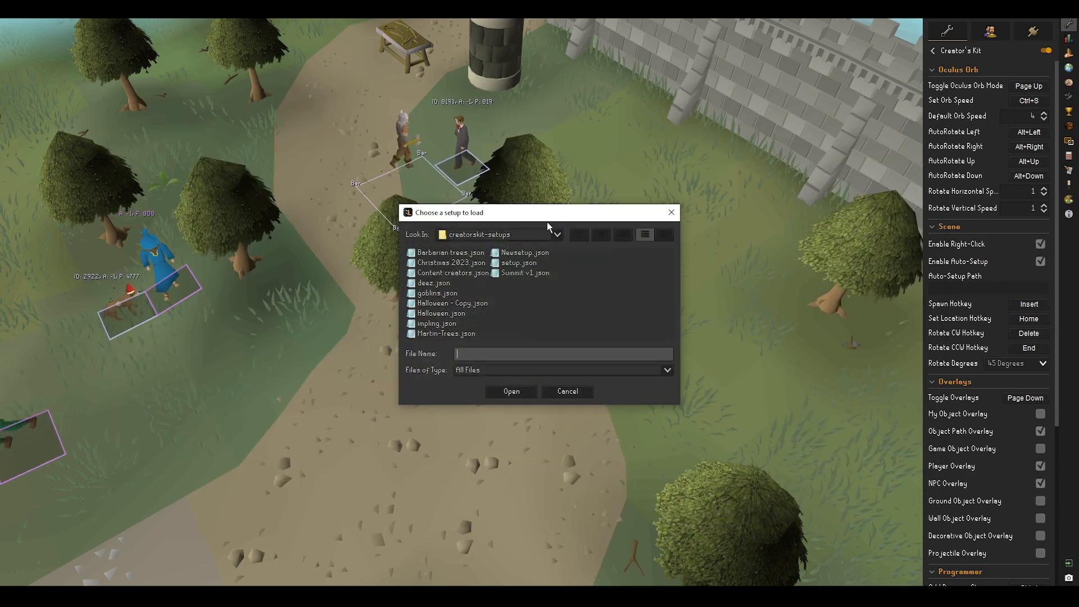
left_click(458, 254)
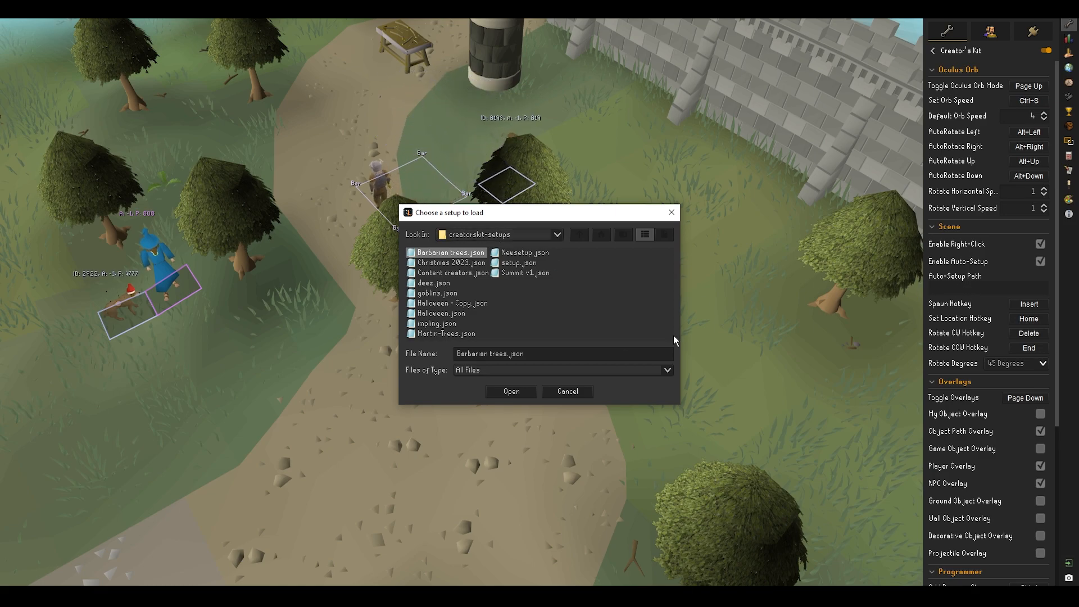
left_click(573, 392)
Set the Auto-Setup Path to barbarian-trees.json in the RuneLite/creators-kit folder under the user's profile folder on drive C
left_click(988, 286)
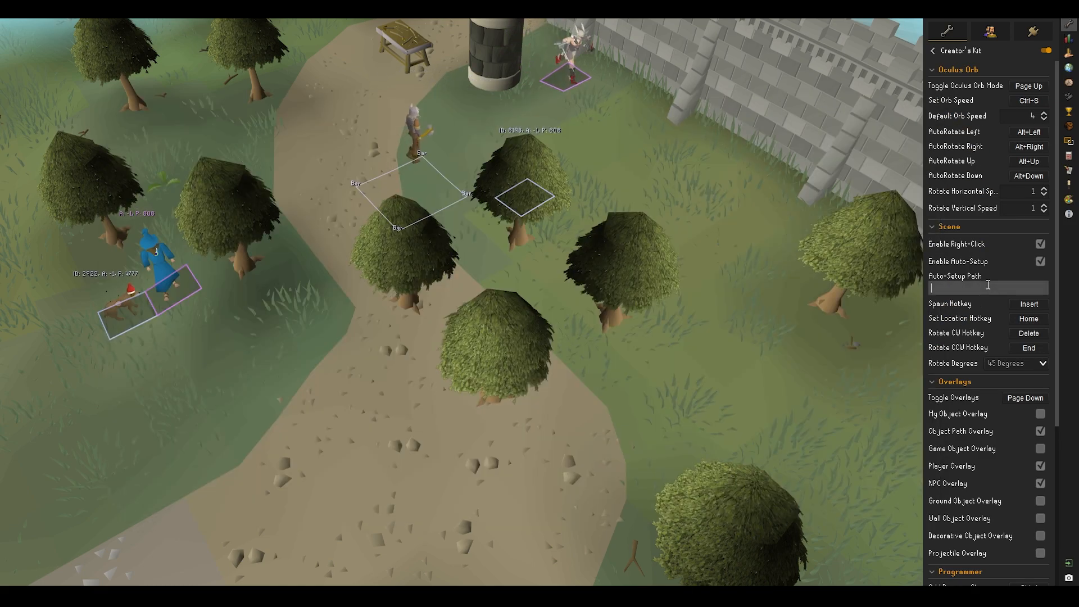
type("c:/")
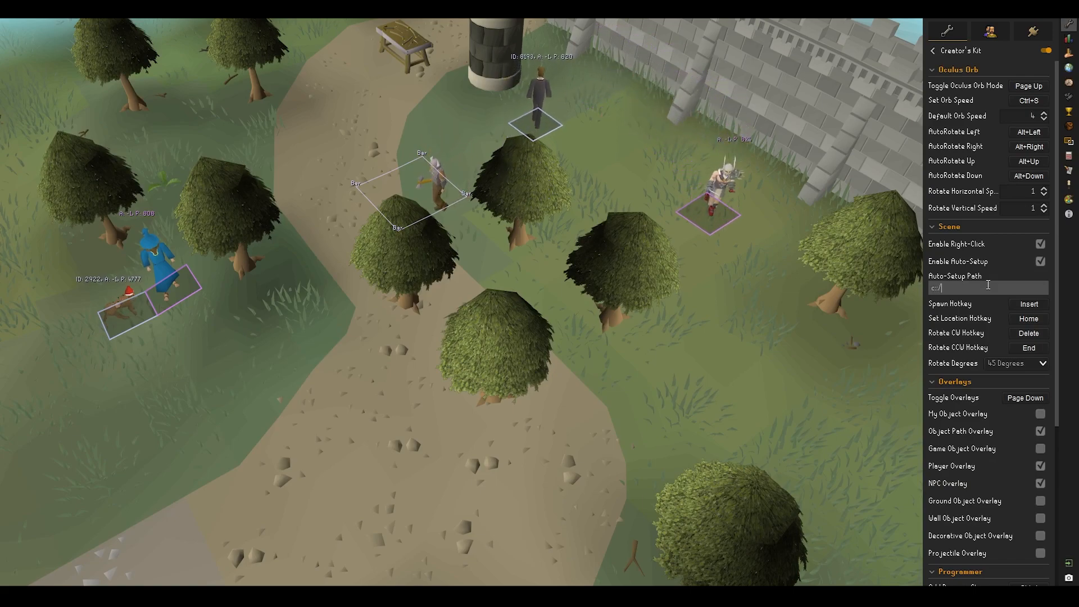
type("/U")
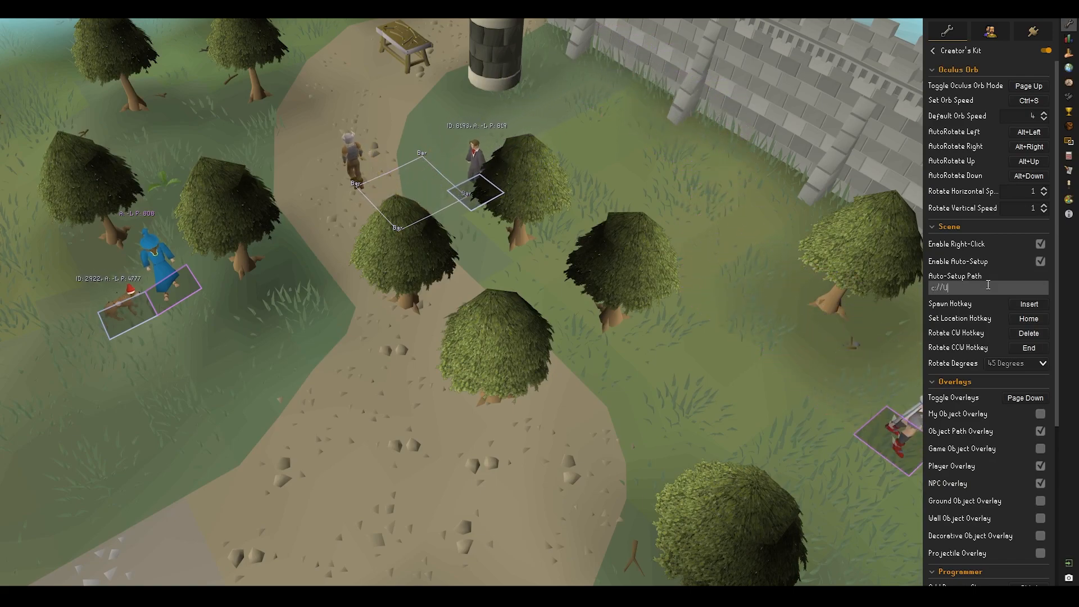
type("sers/Scr")
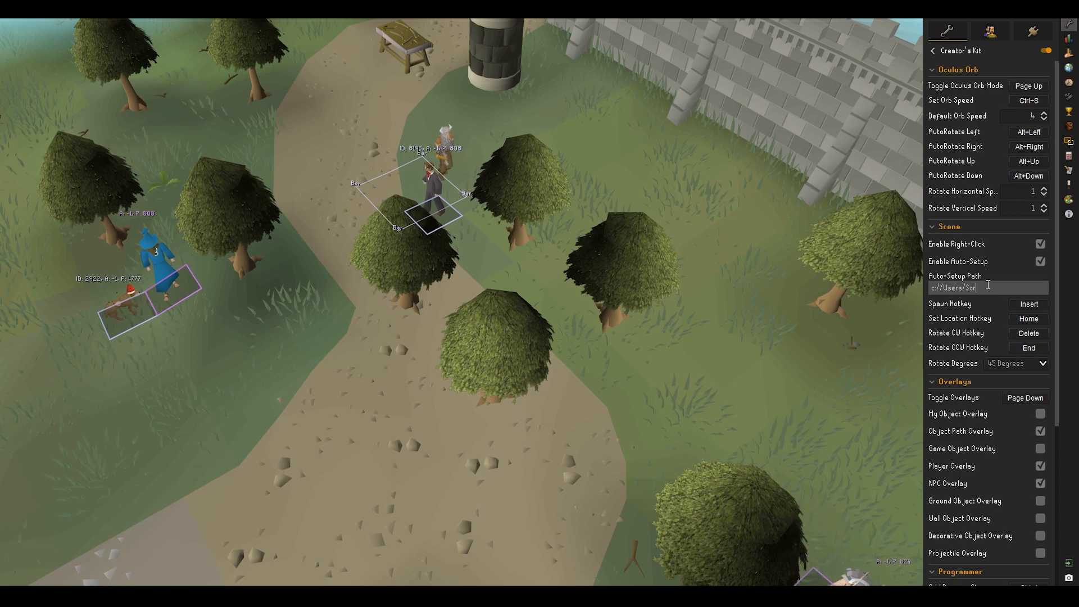
type("etehonge/RuneLite/")
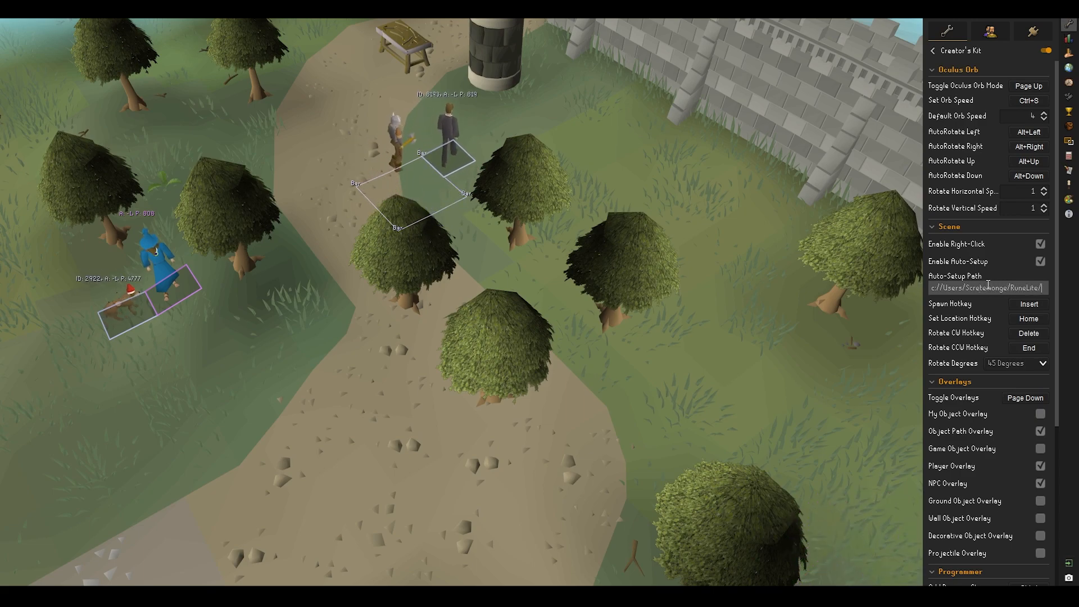
type("Creators")
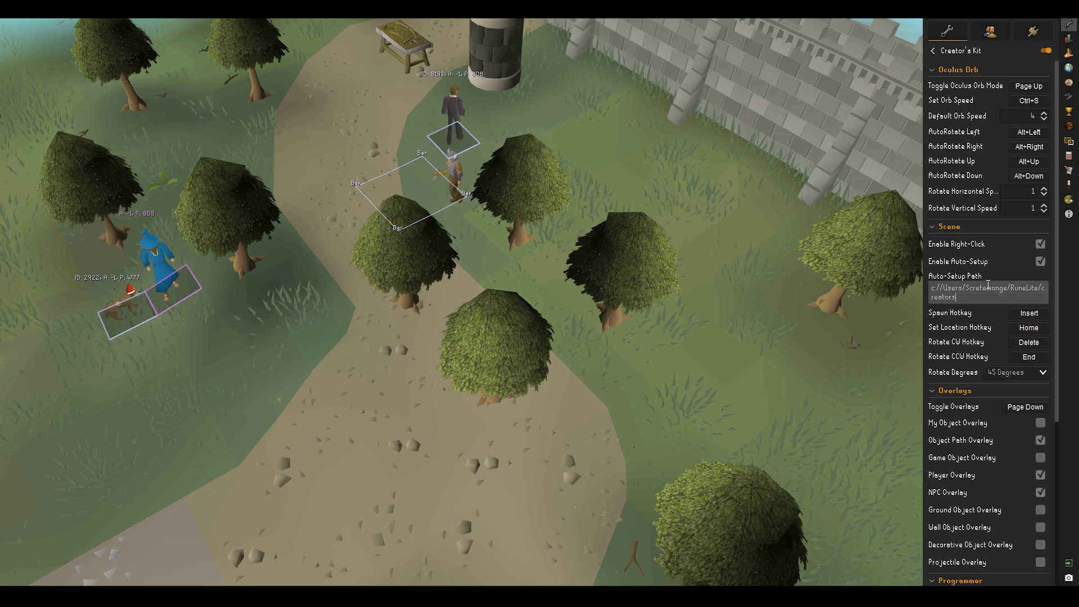
type("-kit/")
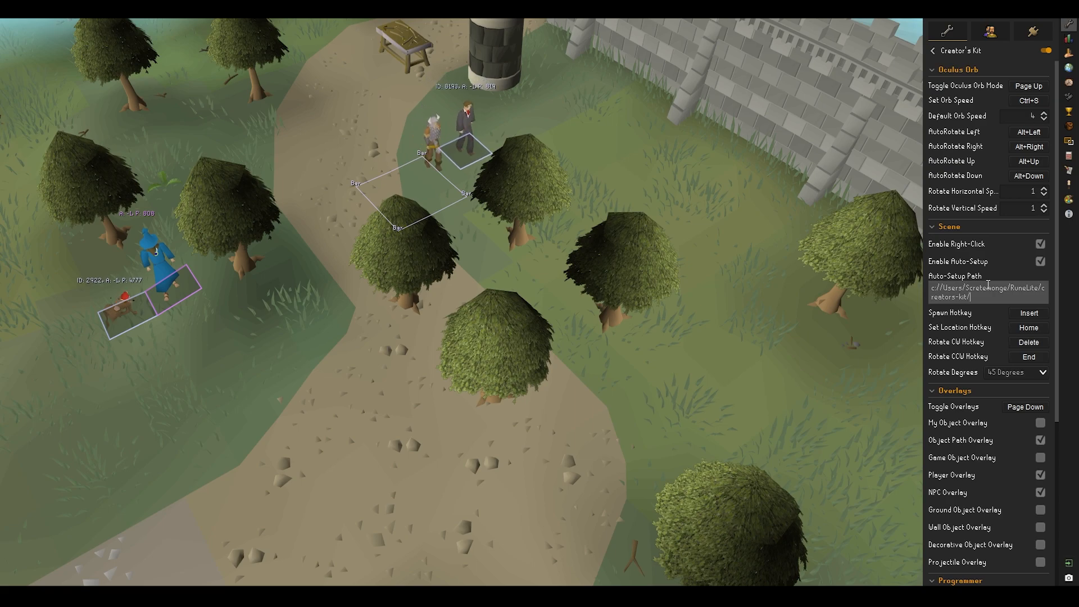
type("barbarian-tre")
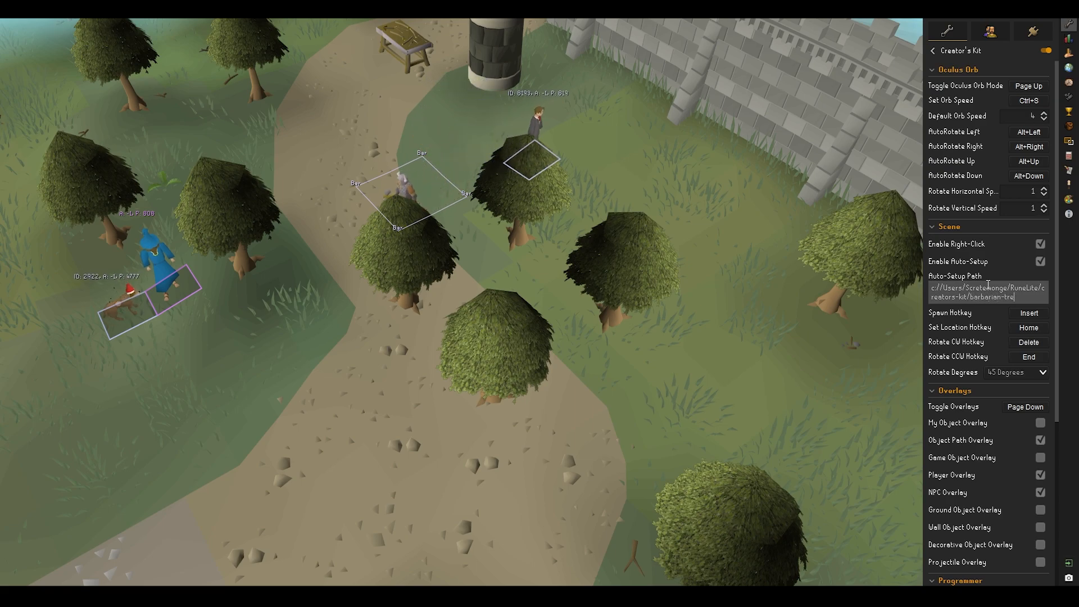
type("es.json")
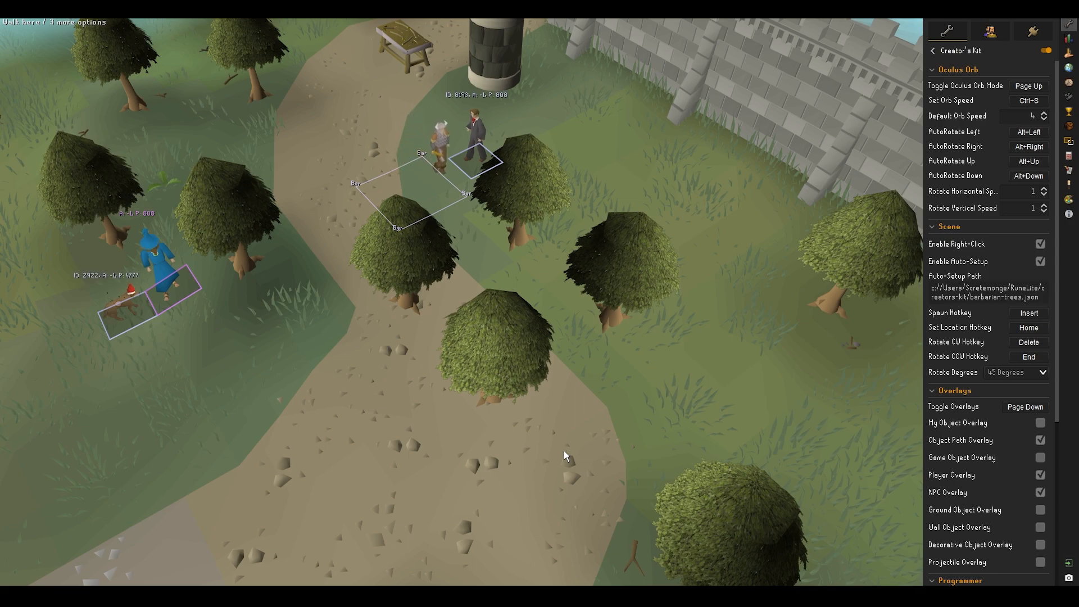
Clear the whole Auto-Setup Path
triple_click(1003, 293)
key("BackSpace")
right_click(614, 340)
In the Creator's Kit Toolbox window, look over the Programmer and Model Organizer, open the Model Anvil, and return to the game view
left_click(453, 595)
left_click(542, 568)
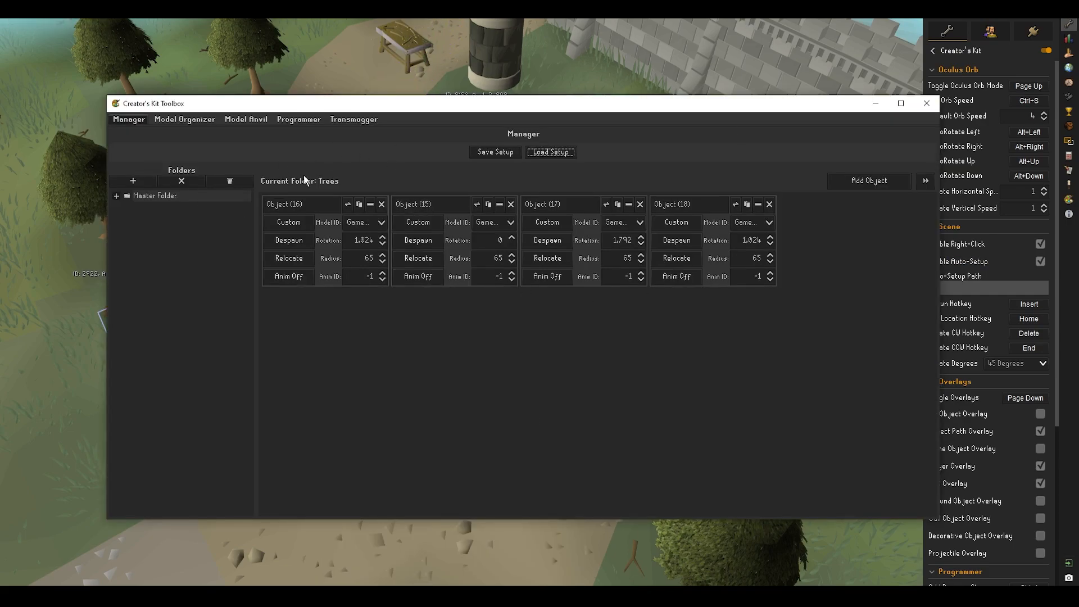
left_click(292, 119)
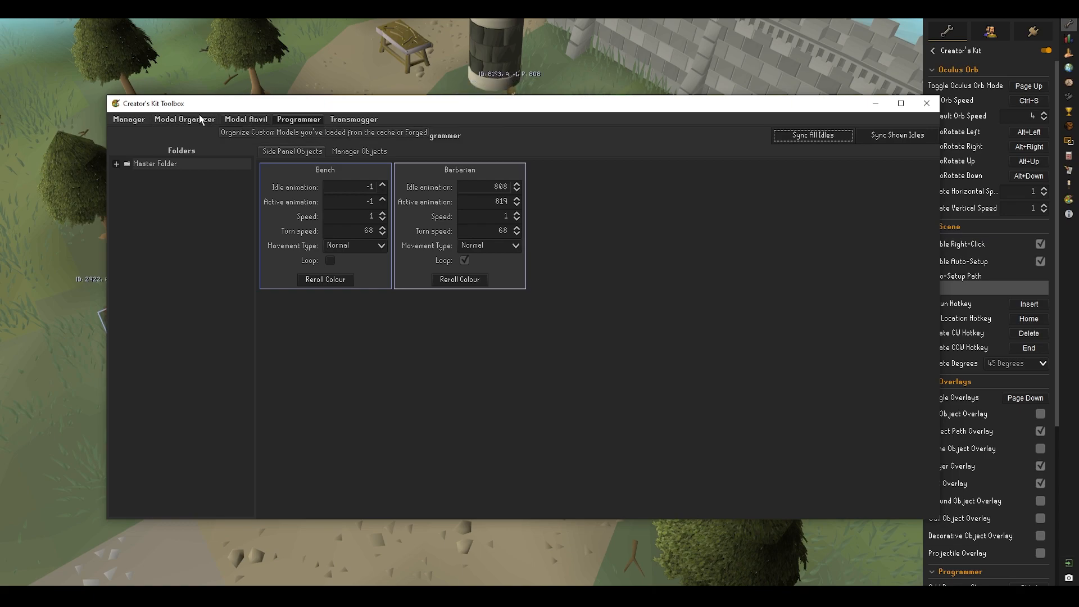
left_click(197, 114)
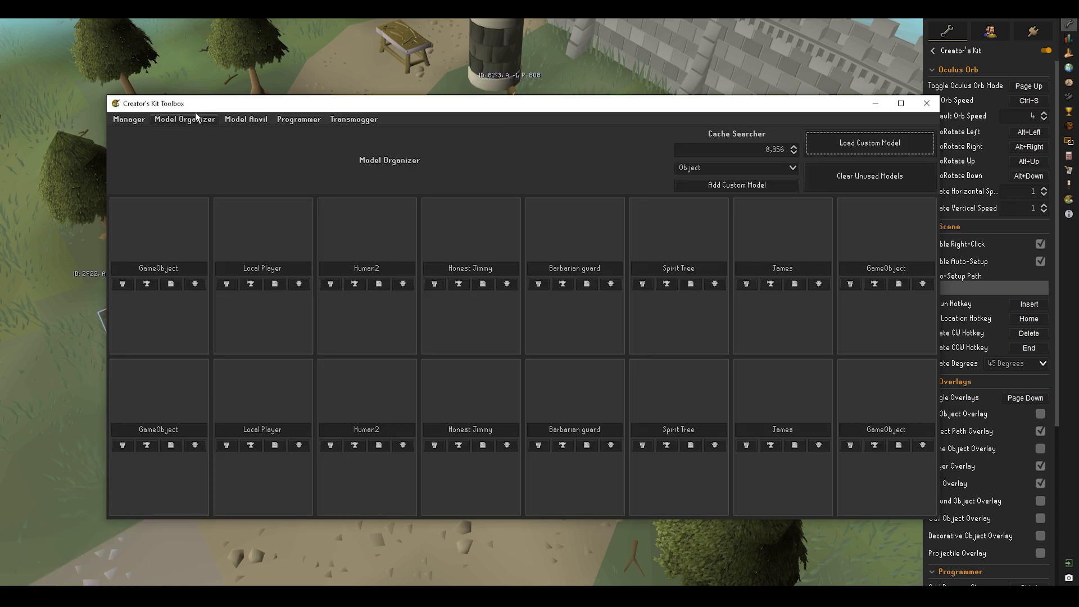
left_click(250, 124)
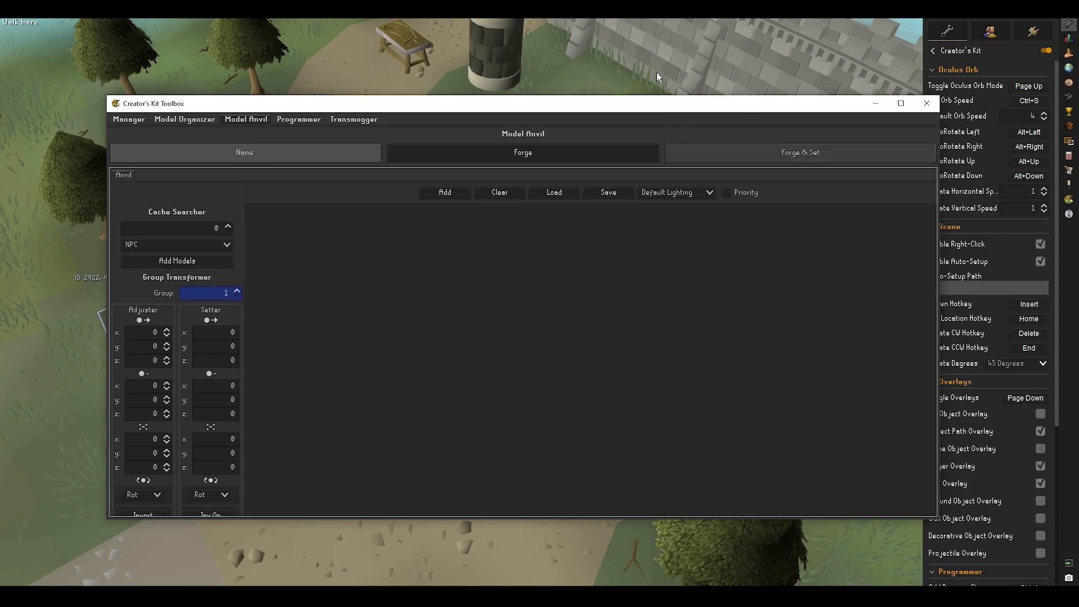
left_click(650, 11)
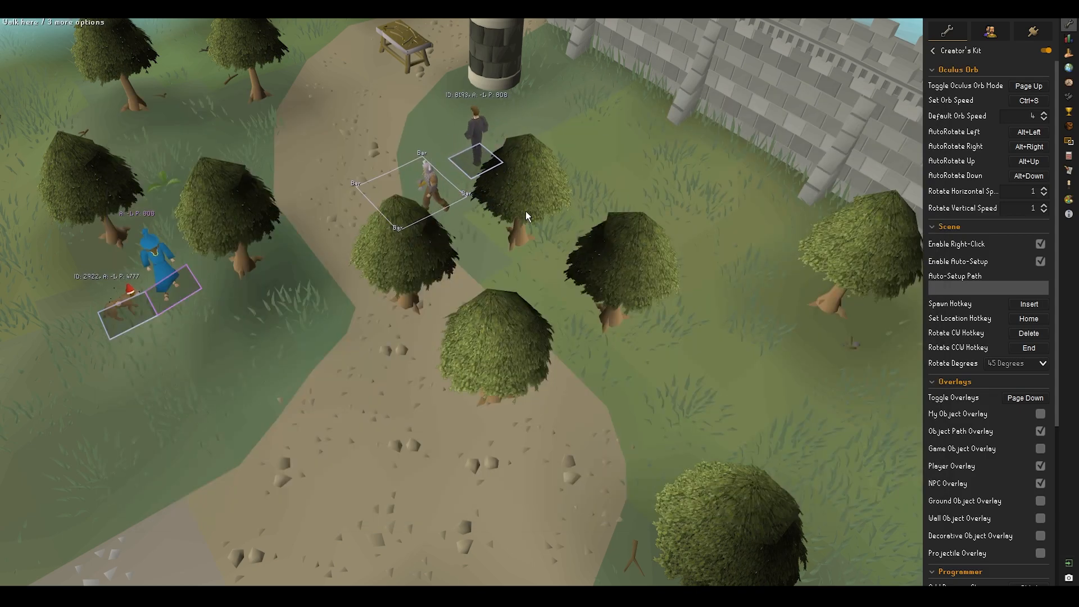
Move the camera down to an open stretch of road beside the building and show the Creator's Kit side toolbox
scroll(547, 282, "up", 3)
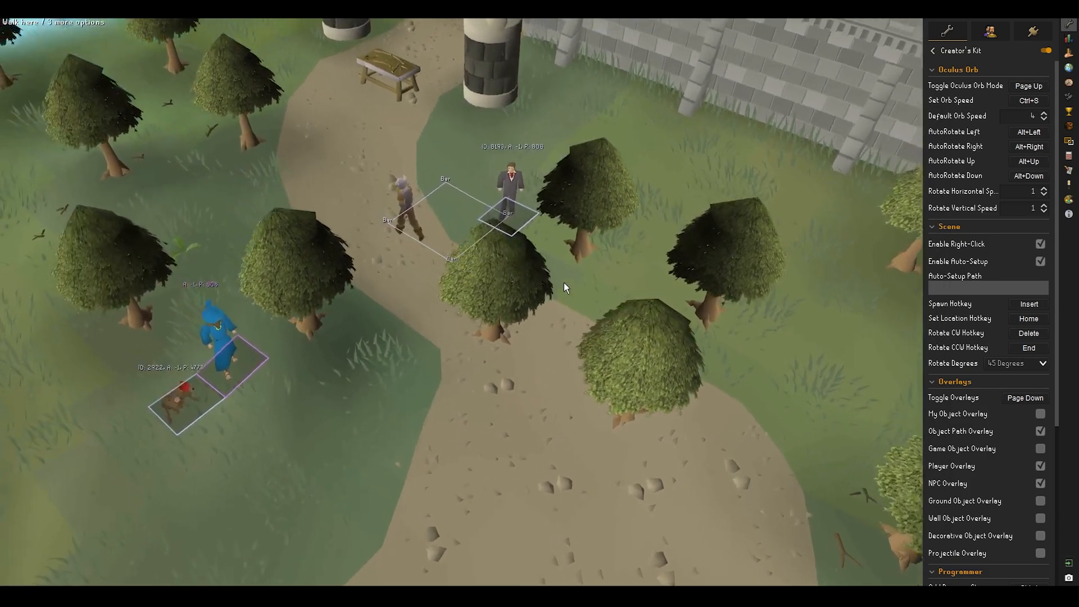
key("w")
key("a")
middle_click_drag(564, 282, 621, 264)
key("s")
key("d")
key("w")
key("a")
key("s")
key("s")
middle_click_drag(623, 359, 599, 342)
key("d")
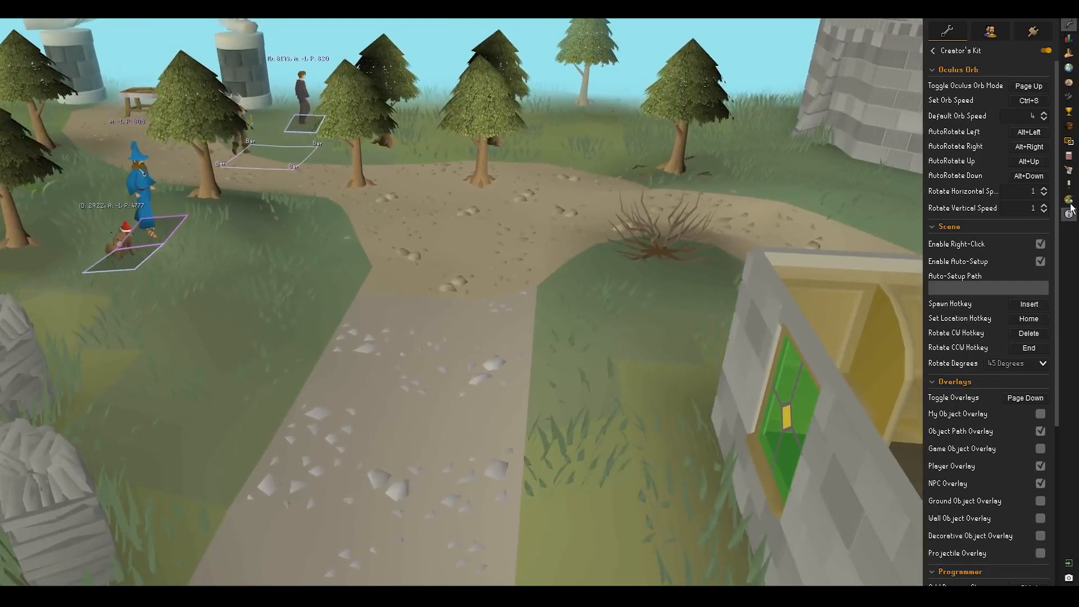
left_click(1069, 200)
Add two blank models to the Model Anvil and set the first one's model ID to 7699
mouse_move(475, 582)
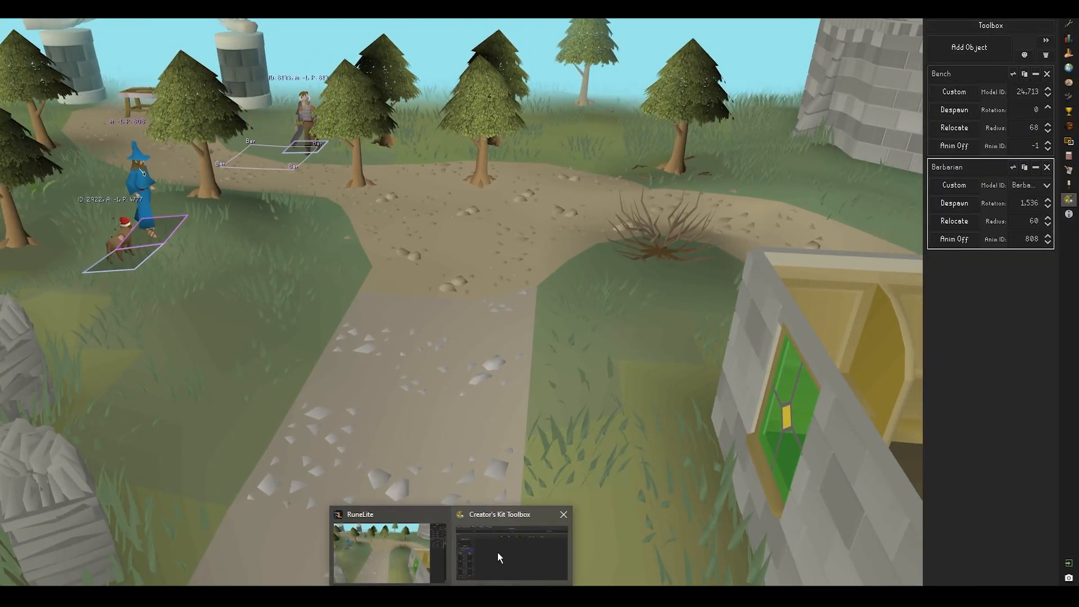
left_click(494, 559)
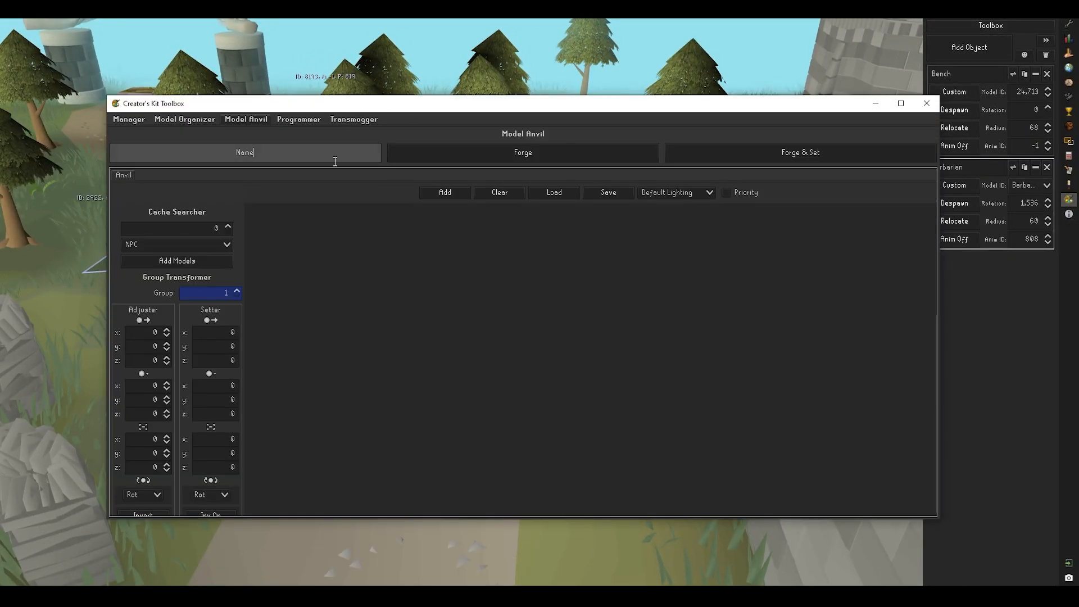
left_click(438, 192)
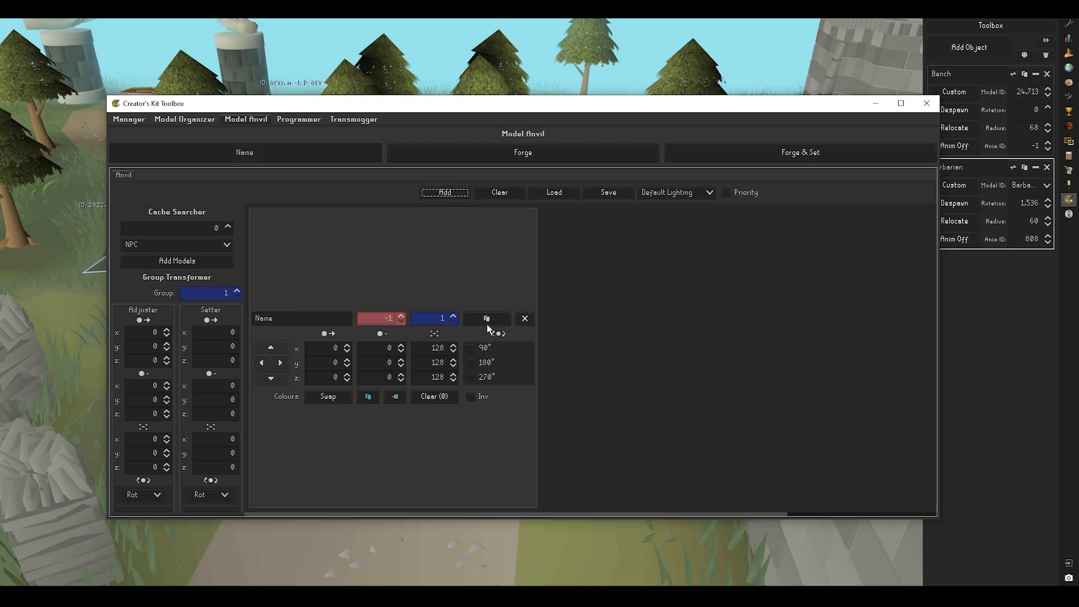
left_click(444, 193)
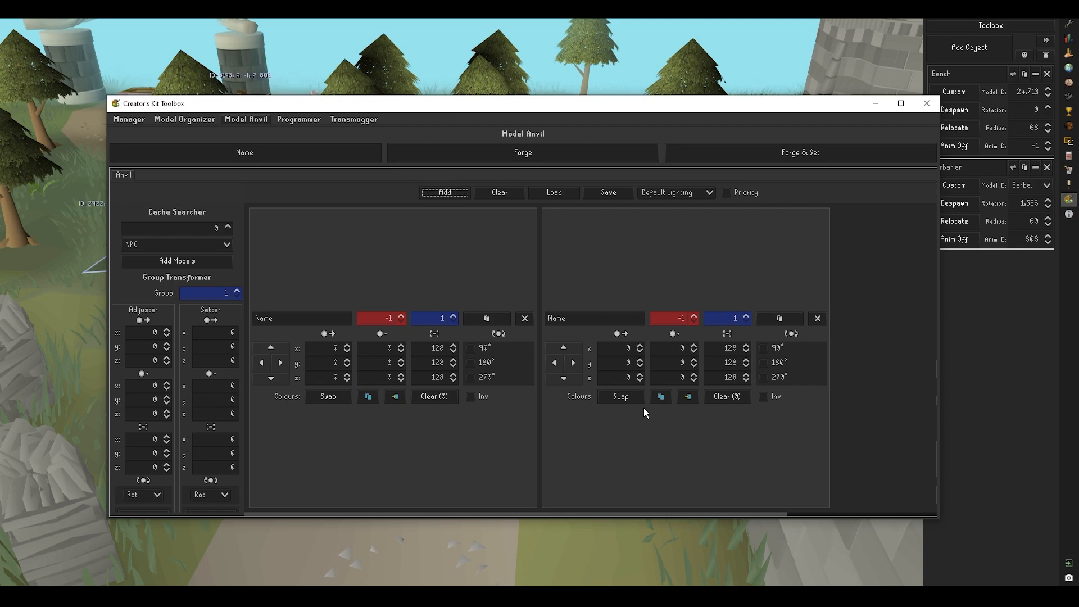
left_click_drag(375, 319, 451, 318)
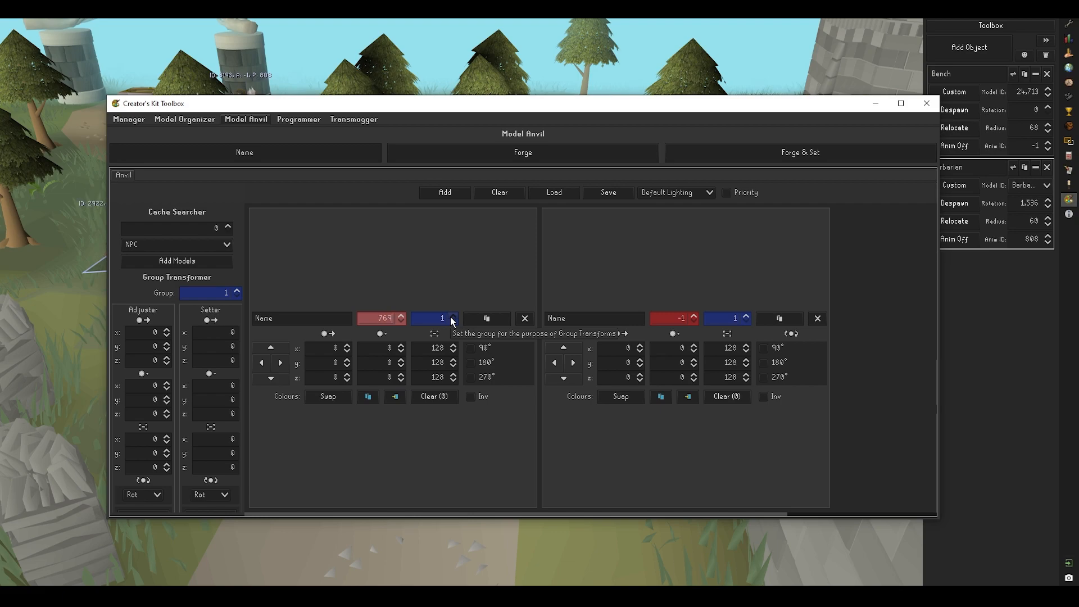
Set the second anvil model's ID to 7699 as well, and remove that second model
left_click(678, 318)
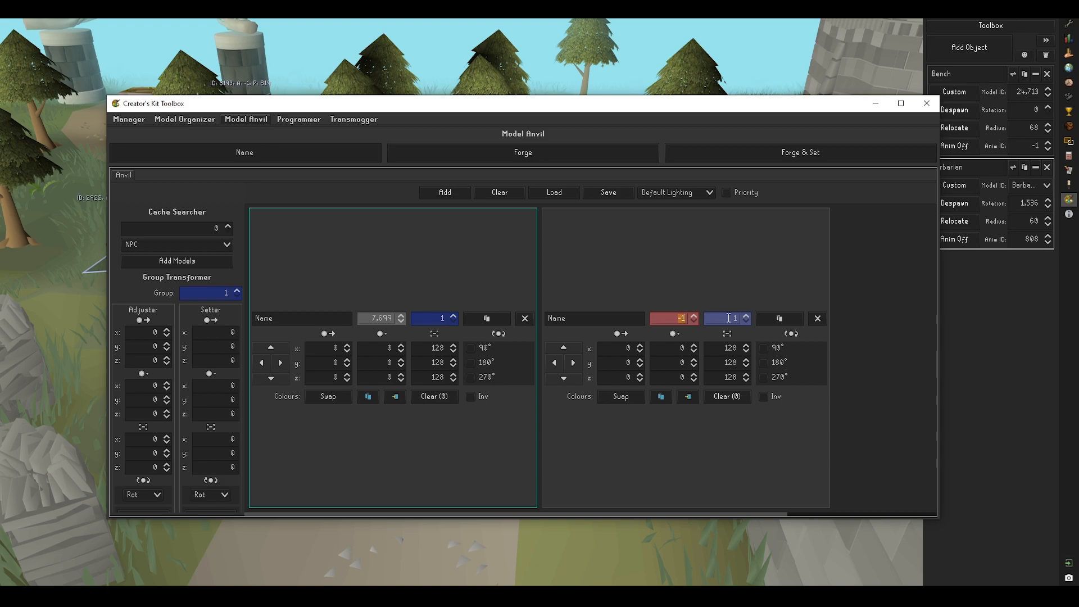
key("Return")
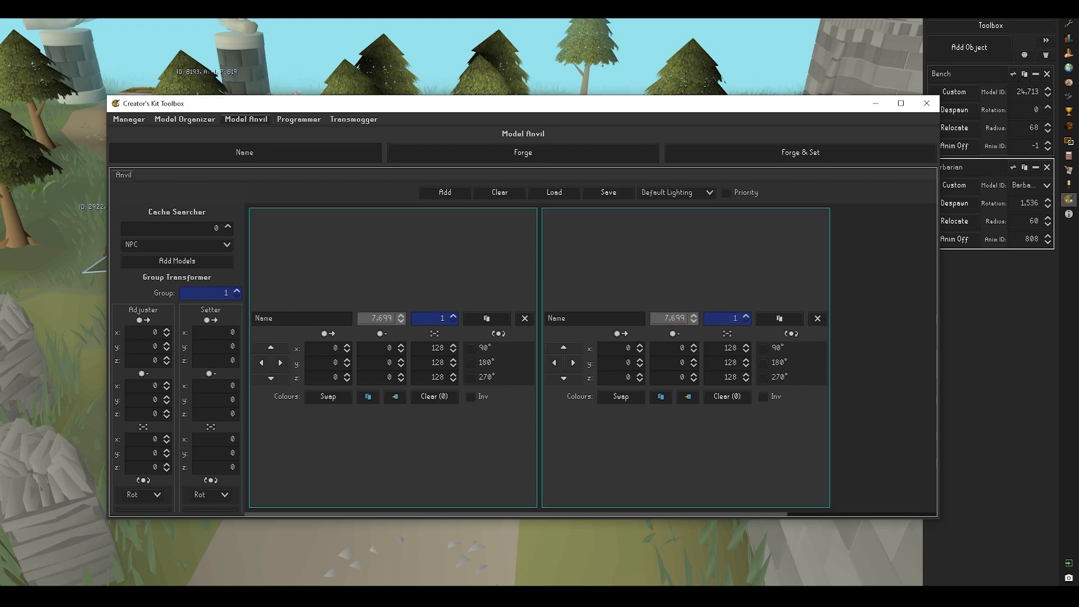
left_click(819, 318)
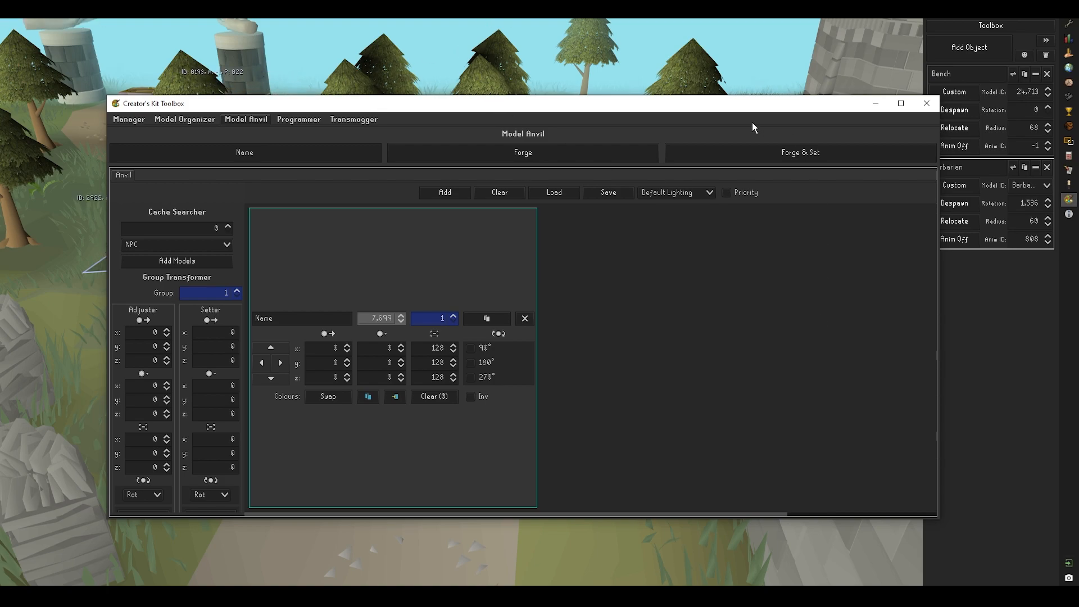
Name the anvil model "CrateMash" and forge it as a custom model
left_click_drag(712, 110, 678, 96)
left_click(538, 140)
type("c")
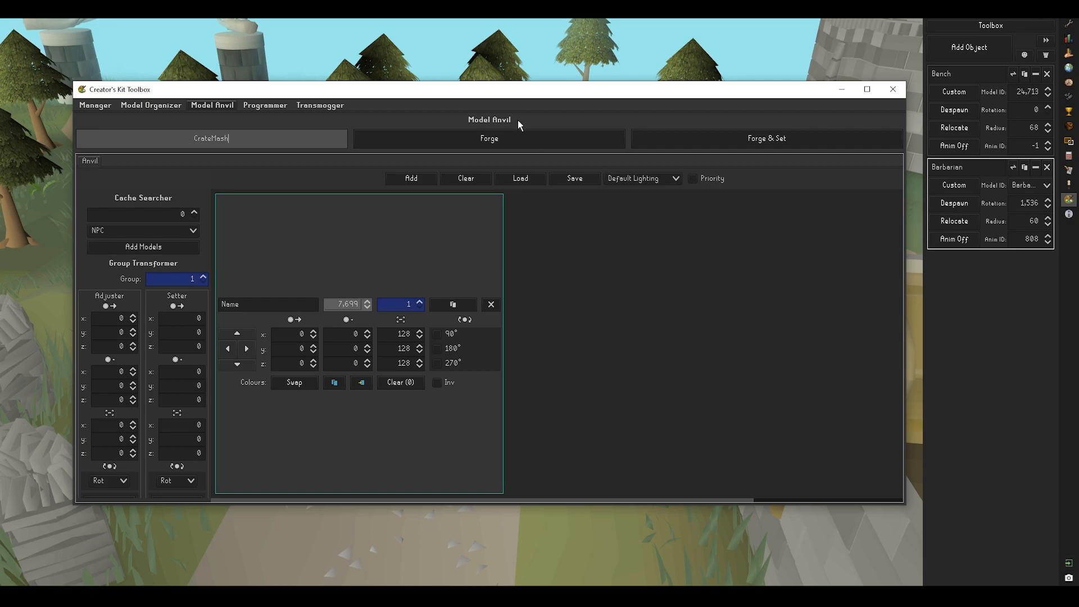
left_click(529, 143)
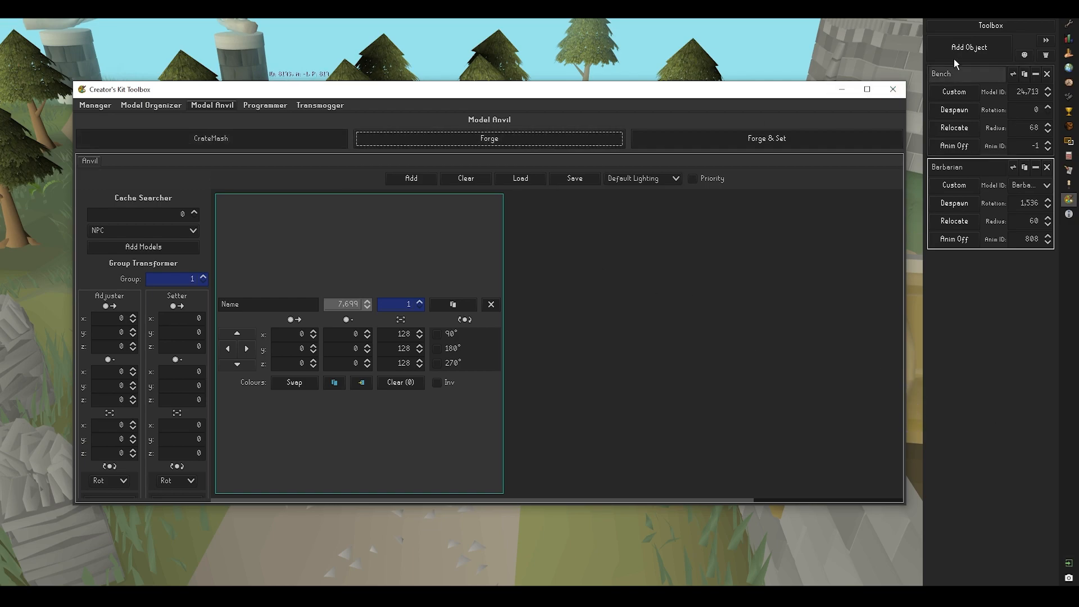
Add a new object to the side toolbox, assign it the custom model CrateMash, and place it on the road
left_click(972, 52)
left_click(964, 279)
left_click(1023, 278)
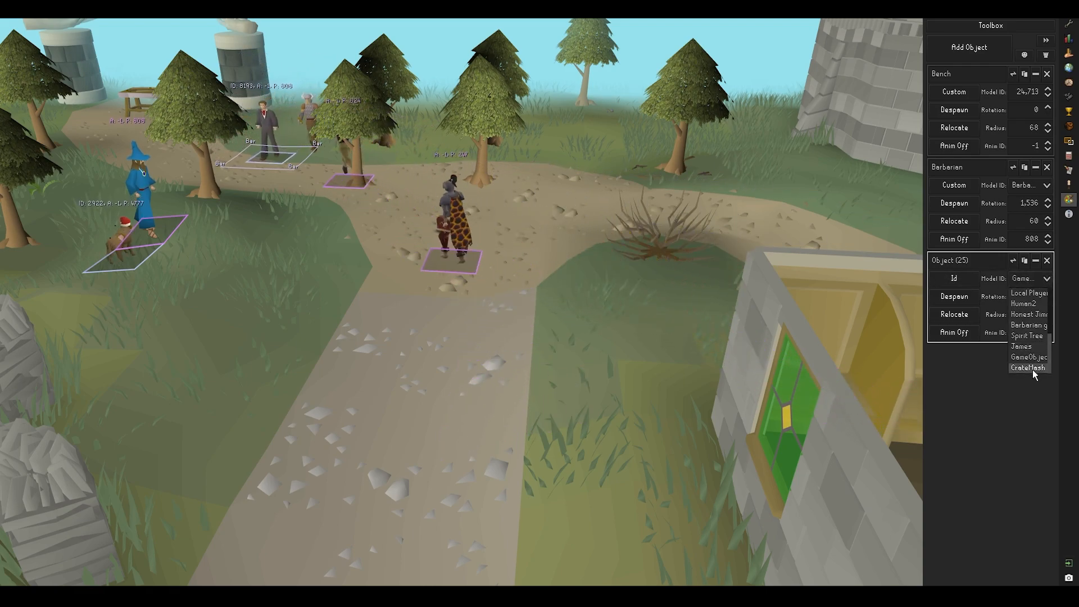
left_click(1029, 369)
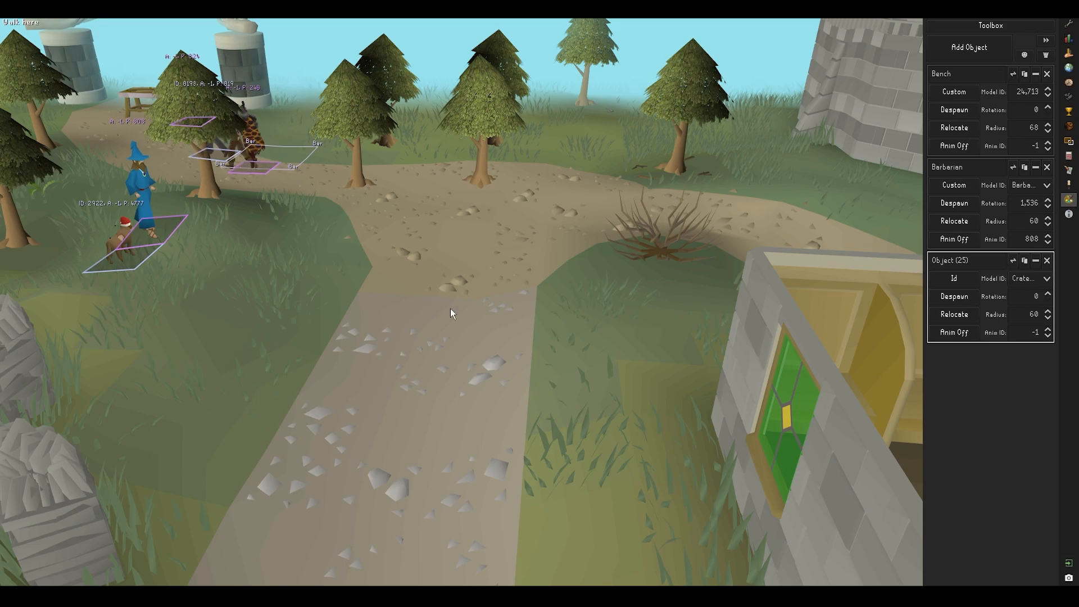
key("ctrl+r")
key("w")
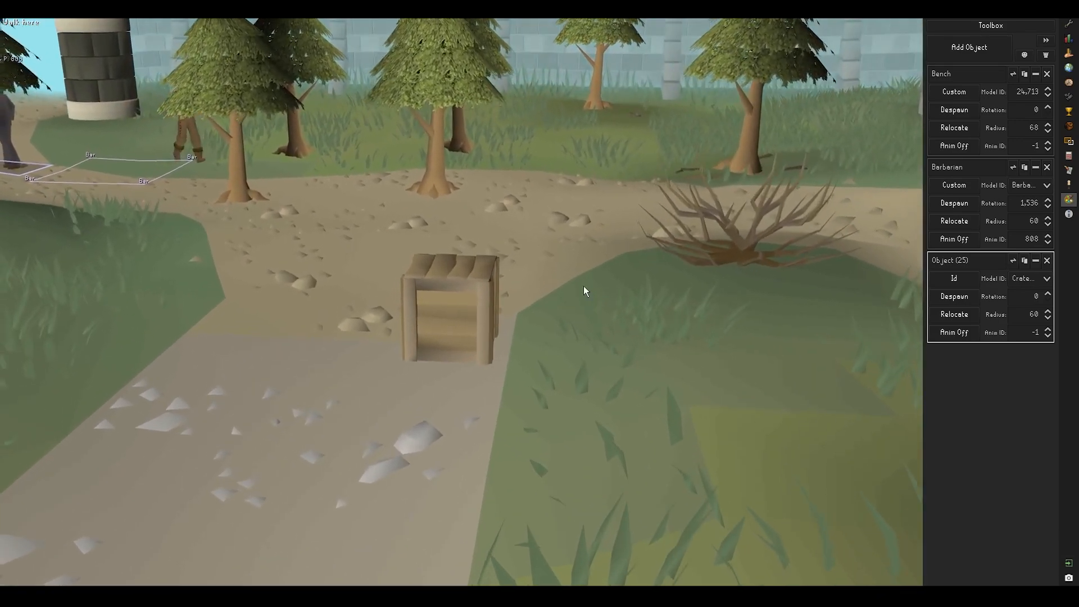
Rename the new crate object in the side toolbox to "Mash"
double_click(950, 260)
type("Mesh")
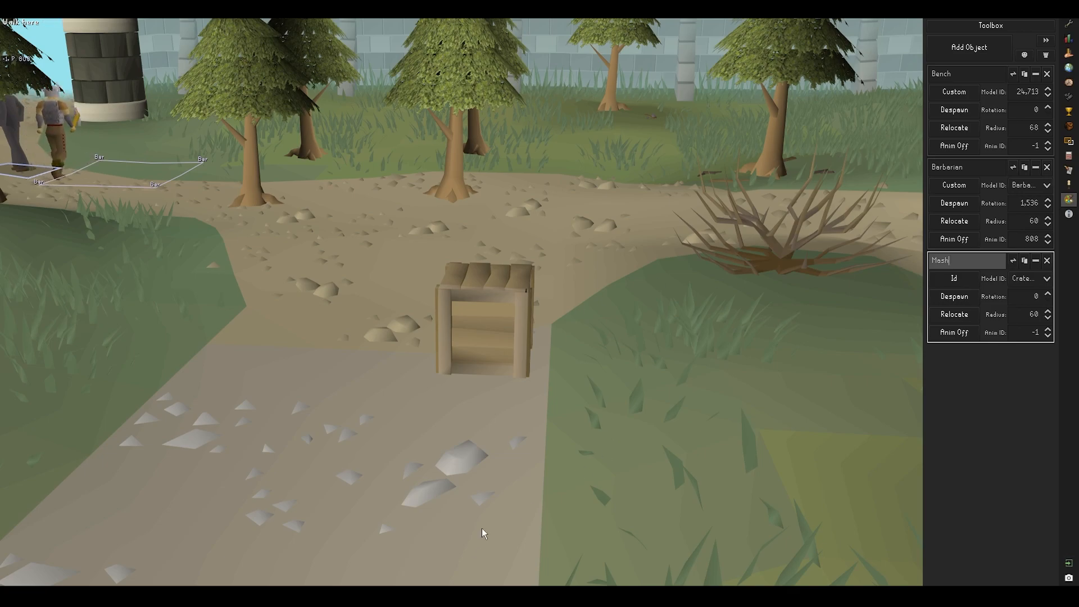
middle_click_drag(555, 473, 467, 547)
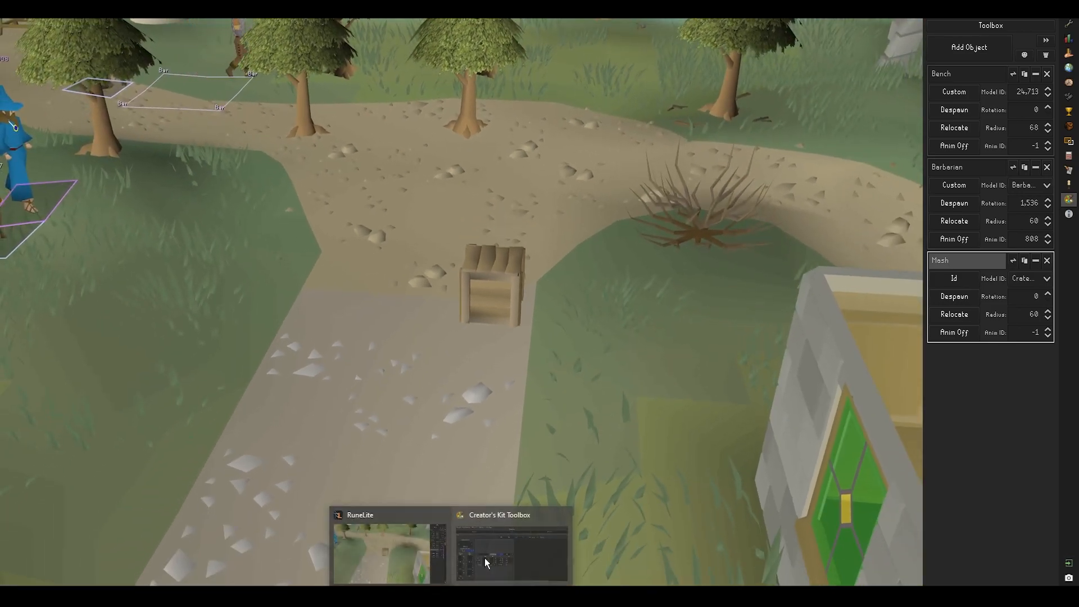
Add a second blank model to the Model Anvil, arranging the toolbox window and camera so the crate stays in view
left_click(481, 561)
left_click_drag(505, 97, 577, 334)
left_click(438, 419)
middle_click_drag(613, 135, 549, 413)
mouse_move(467, 591)
left_click(495, 554)
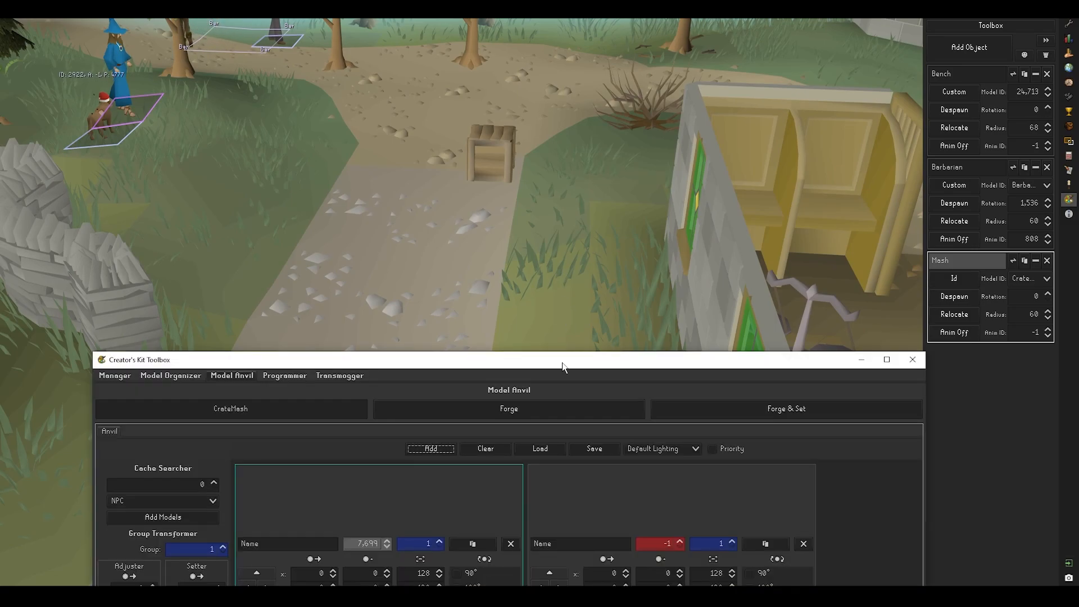
Set the second anvil model's ID to 7699, with the toolbox window moved up to expose its fields
left_click_drag(564, 363, 544, 221)
left_click_drag(625, 400, 683, 399)
type("7,6")
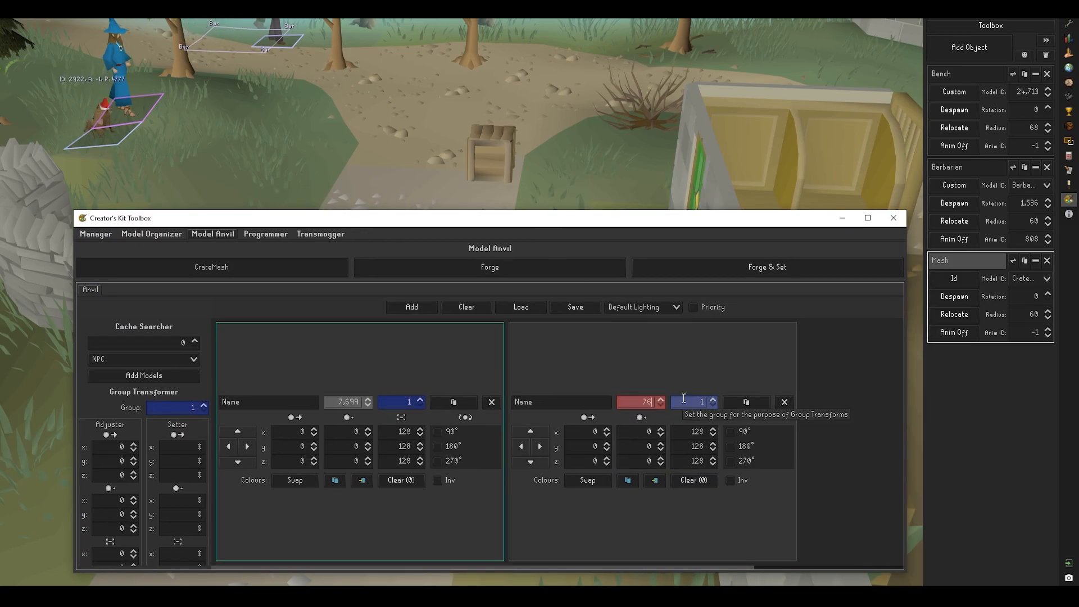
type("99")
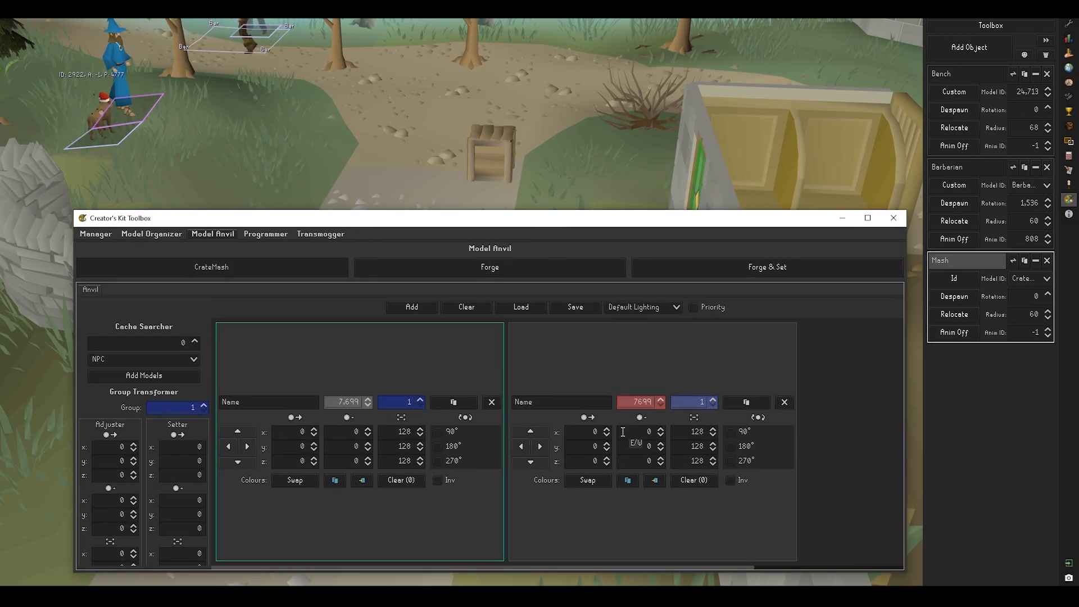
key("Return")
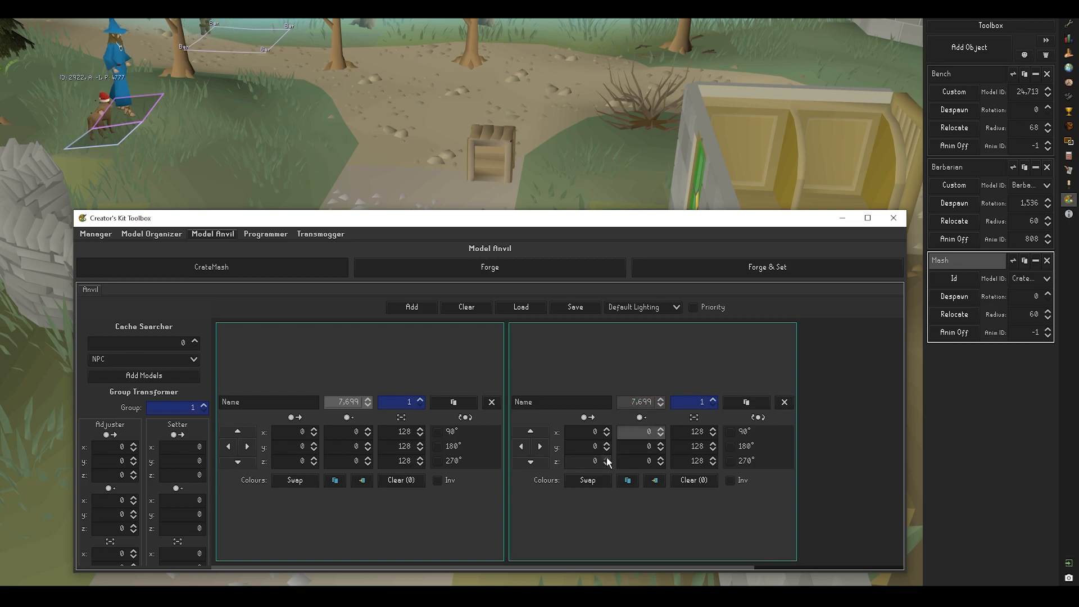
Offset the second crate by 1 tile on the x axis, then forge the model and set it on the Mash object
left_click(607, 430)
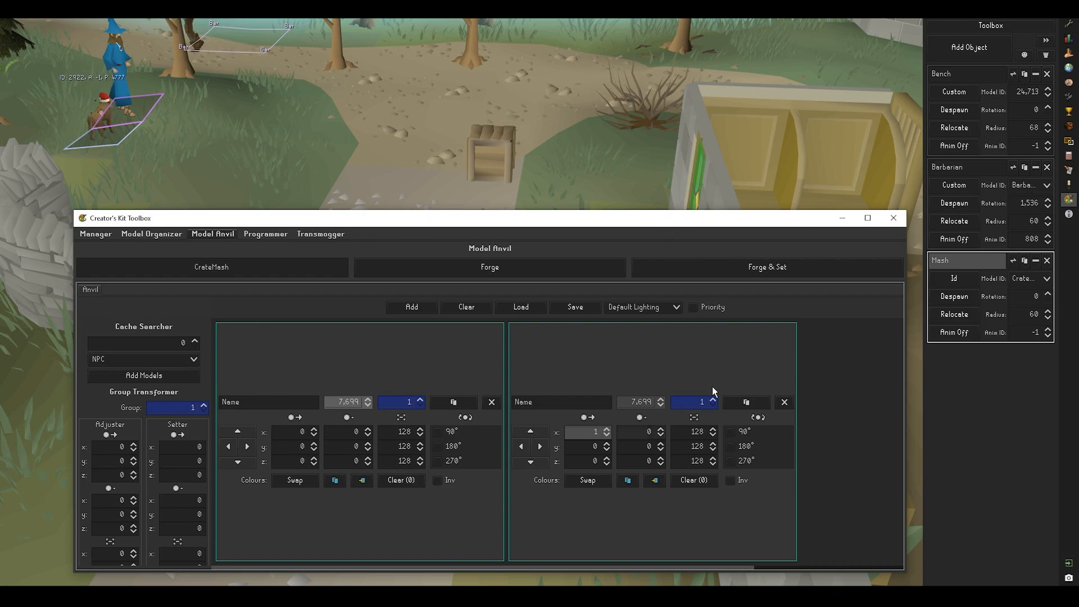
left_click(726, 265)
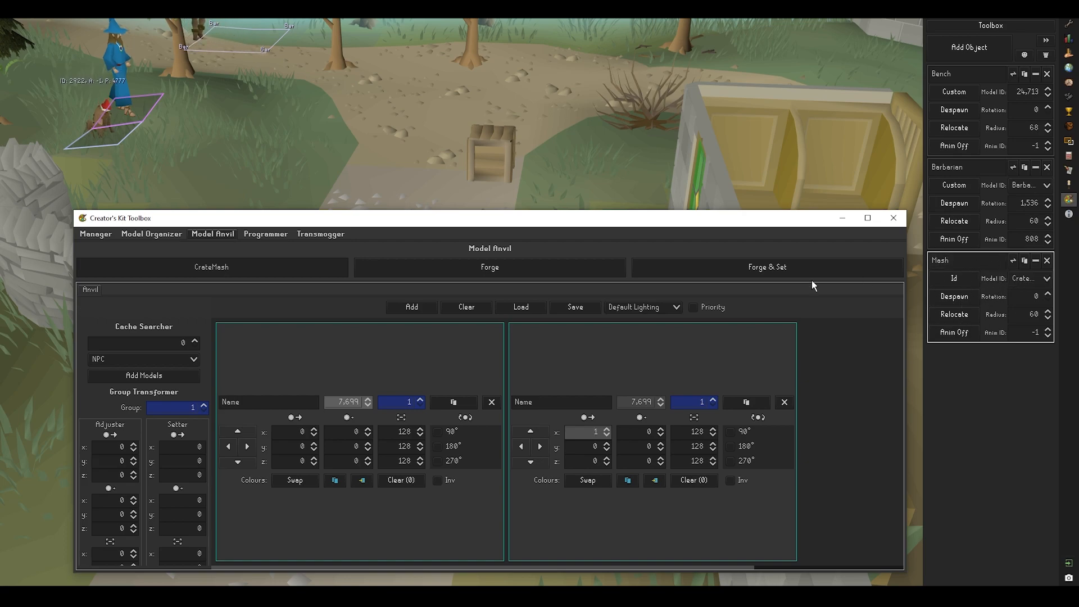
left_click(778, 276)
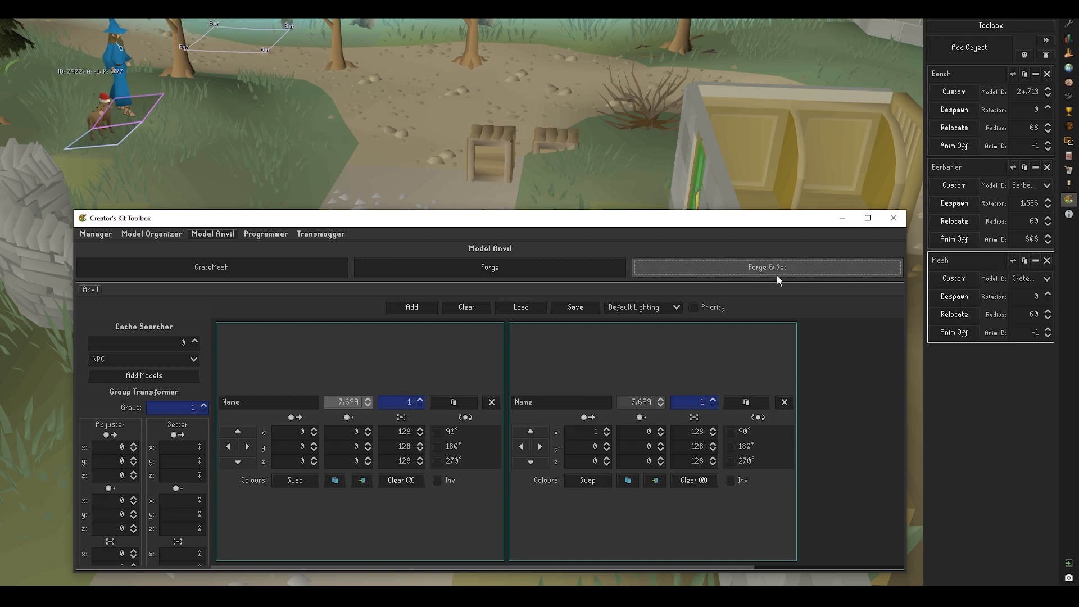
middle_click_drag(603, 178, 652, 188)
scroll(652, 188, "up", 5)
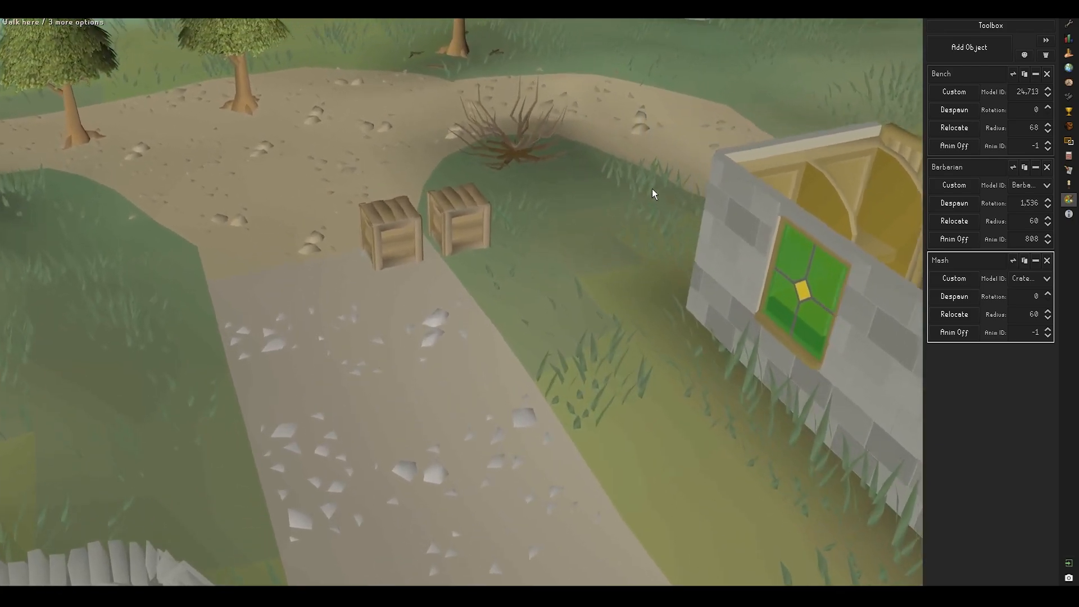
Relocate the Mash crate pair to several spots around the path, ending with it straddling the path's grassy edge beside the house
key("ctrl+r")
key("ctrl+r")
key("ctrl+r")
key("ctrl+r")
key("ctrl+r")
key("ctrl+r")
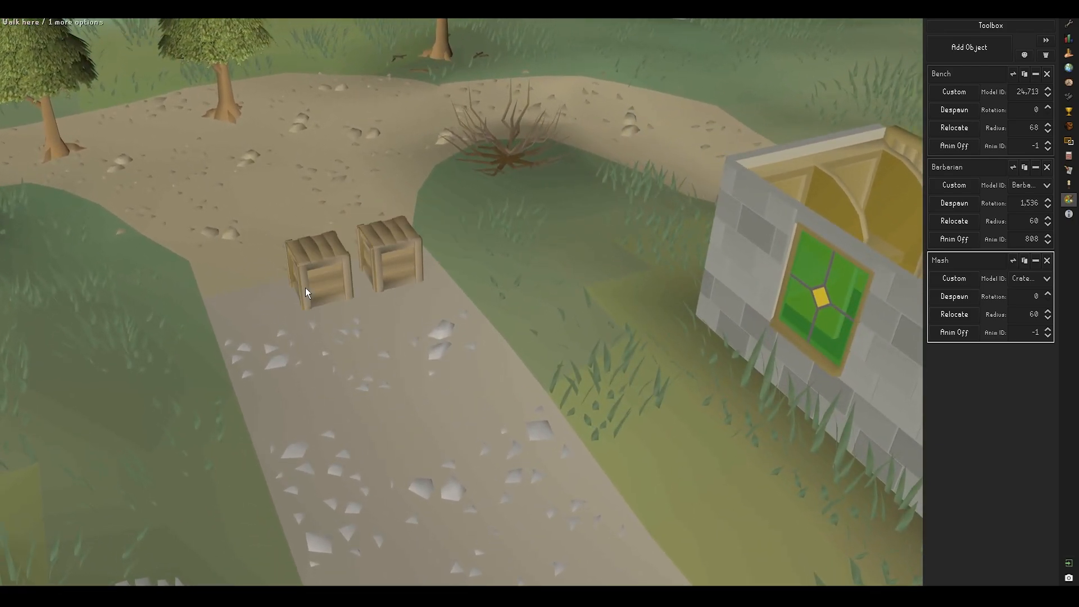
key("ctrl+r")
key("ctrl+r")
key("ctrl+r")
key("ctrl+r")
key("ctrl+r")
key("ctrl+r")
key("ctrl+r")
key("ctrl+r")
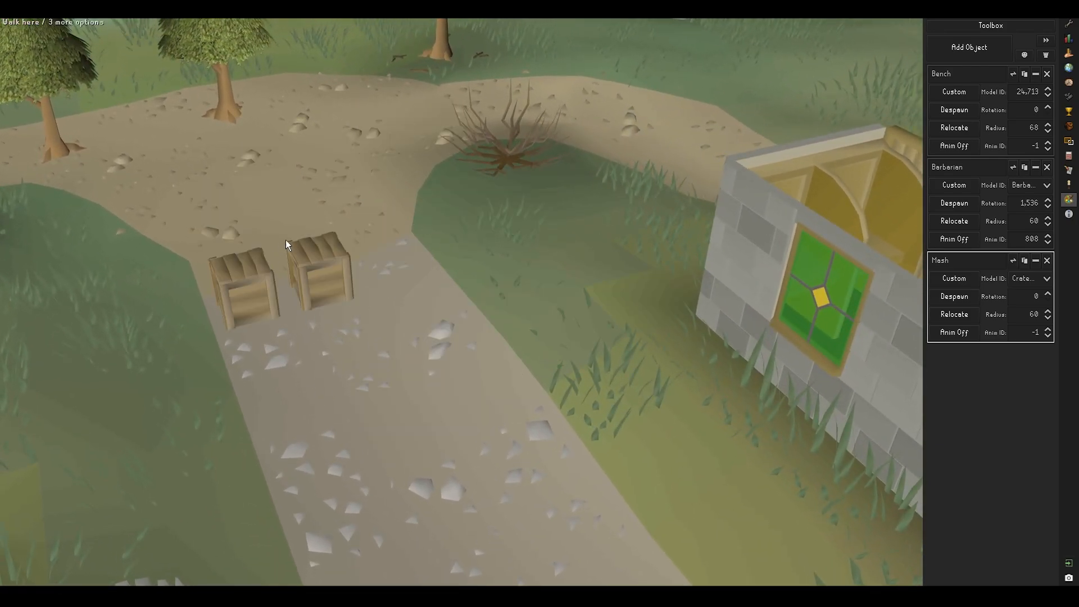
key("ctrl+r")
key("ctrl+r")
key("ctrl+r")
key("ctrl+r")
key("ctrl+r")
key("ctrl+r")
key("ctrl+r")
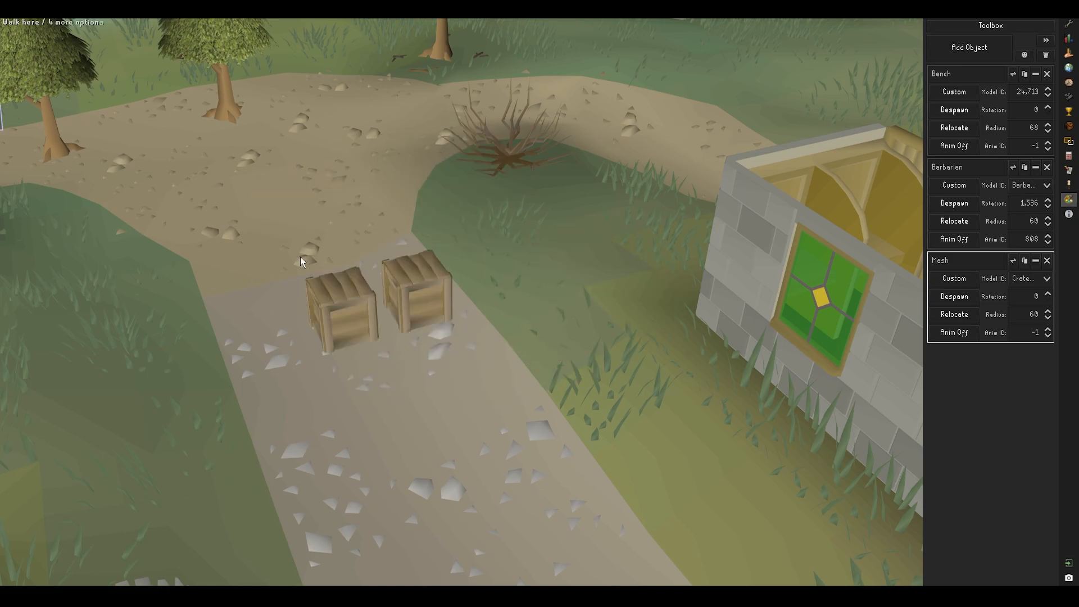
key("ctrl+r")
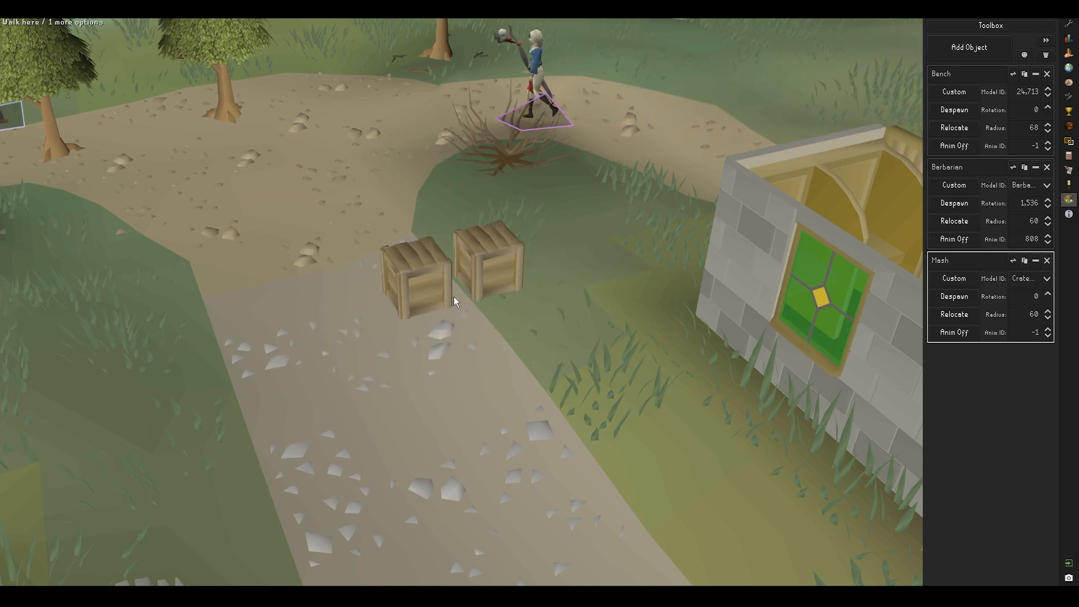
key("ctrl+r")
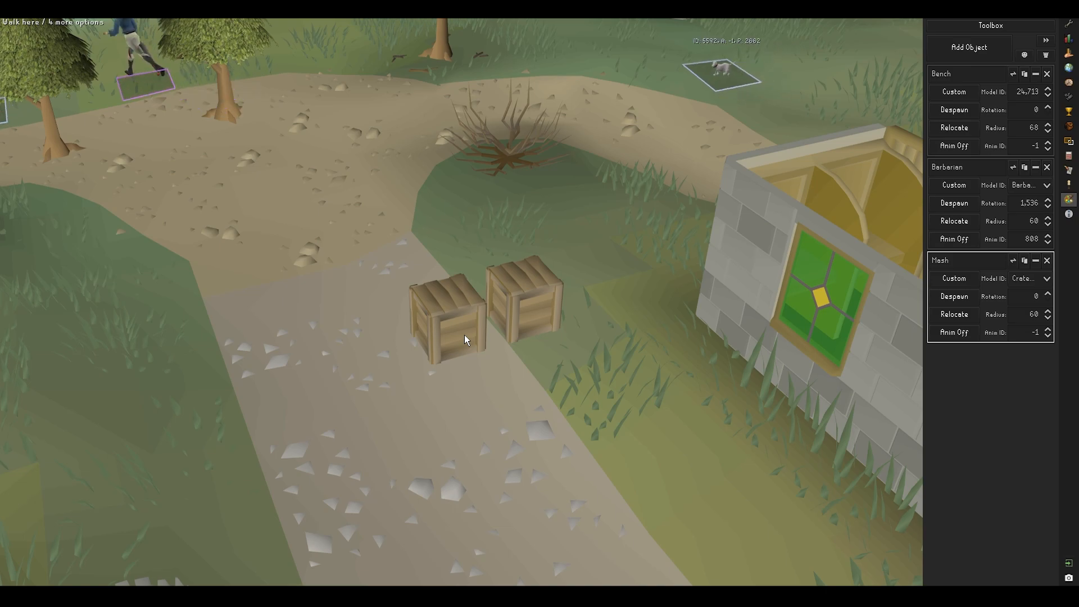
Set the Mash object's radius to 200
middle_click_drag(589, 380, 536, 376)
type("200")
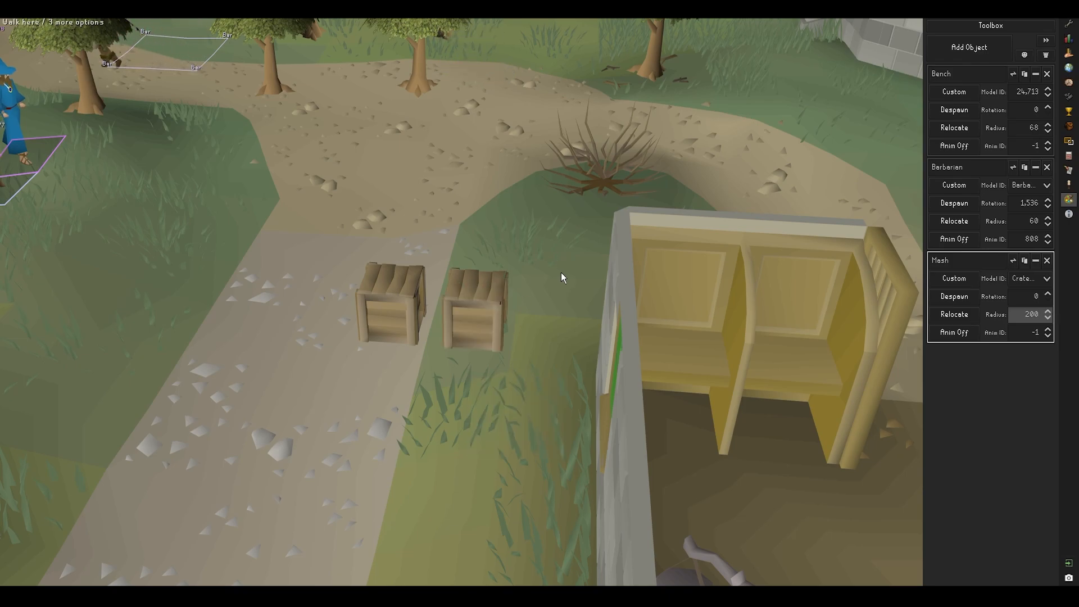
middle_click_drag(561, 272, 587, 275)
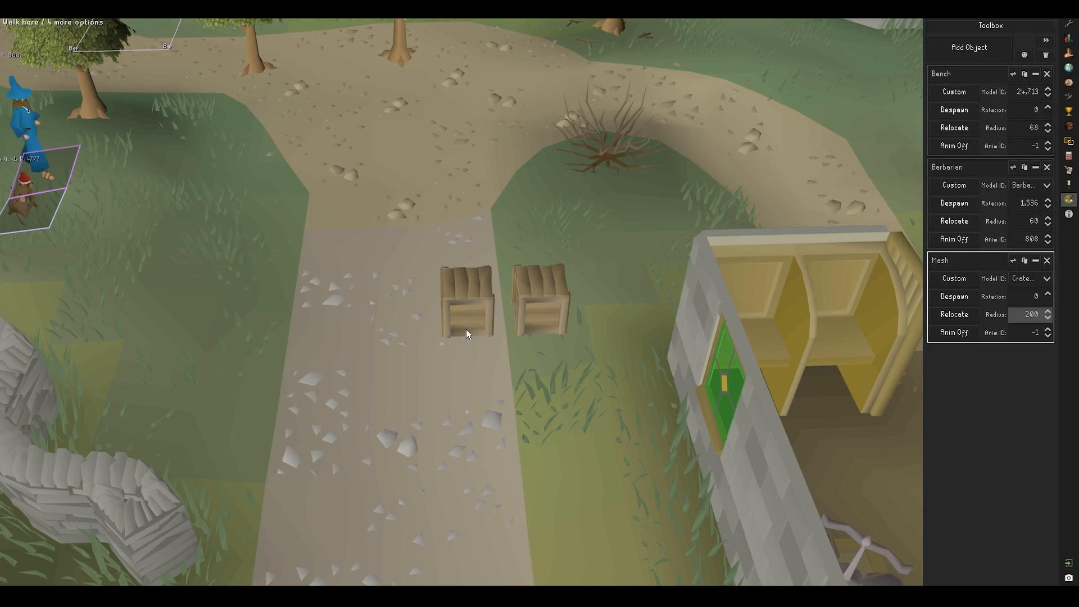
Rotate the Mash object in place in both directions and bring it back to rotation 0
key("ctrl+2")
key("ctrl+2")
key("ctrl+2")
key("ctrl+4")
key("ctrl+4")
key("ctrl+4")
key("ctrl+4")
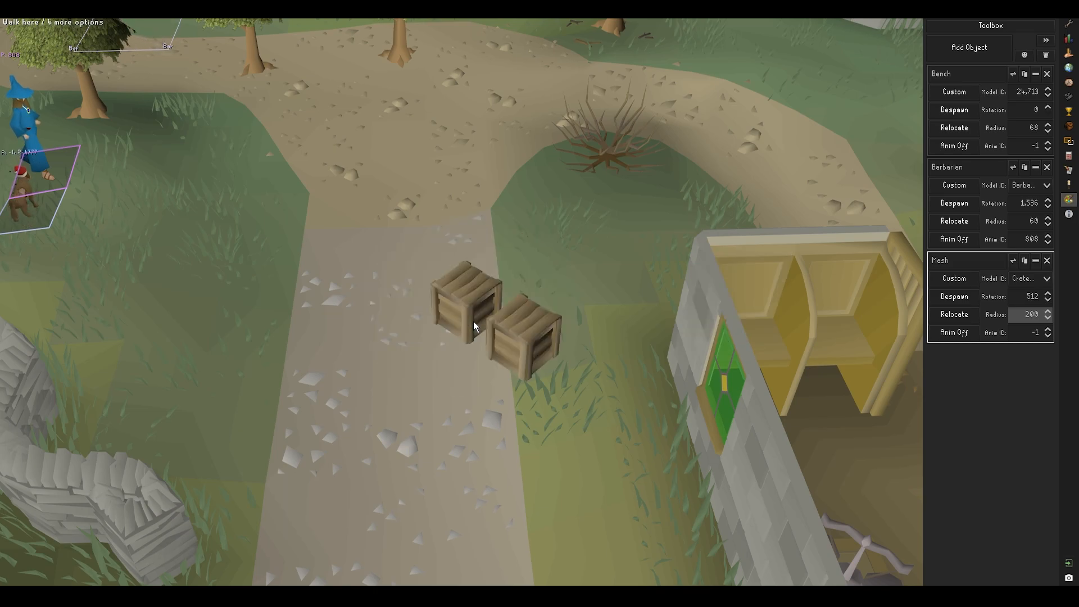
key("ctrl+4")
key("ctrl+4")
key("ctrl+4")
key("ctrl+4")
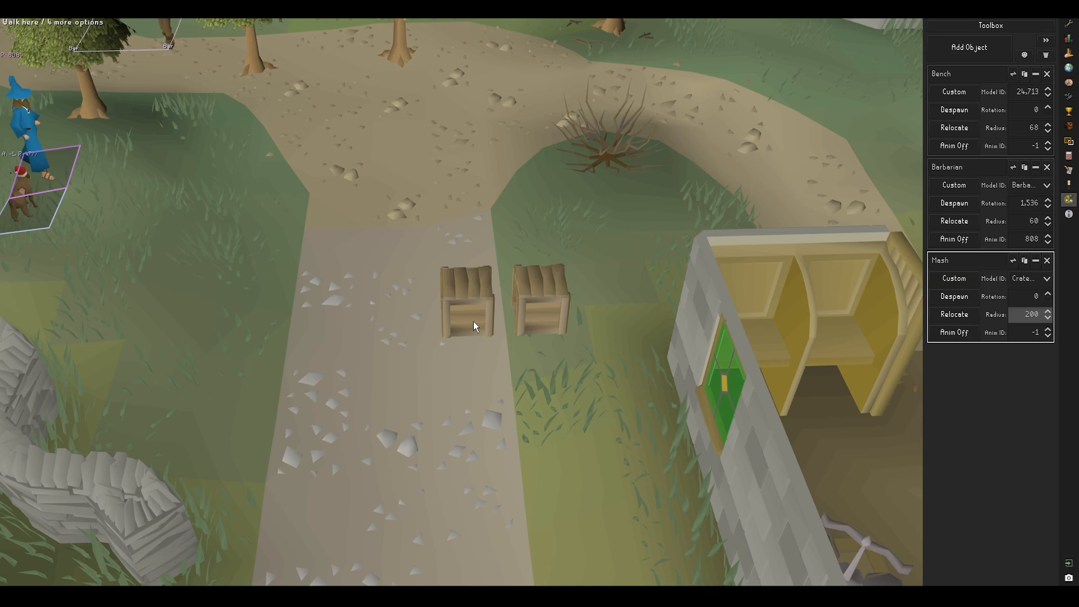
Set the second crate's y tile offset to 1, forge and set the model, and inspect the crates from above
mouse_move(454, 593)
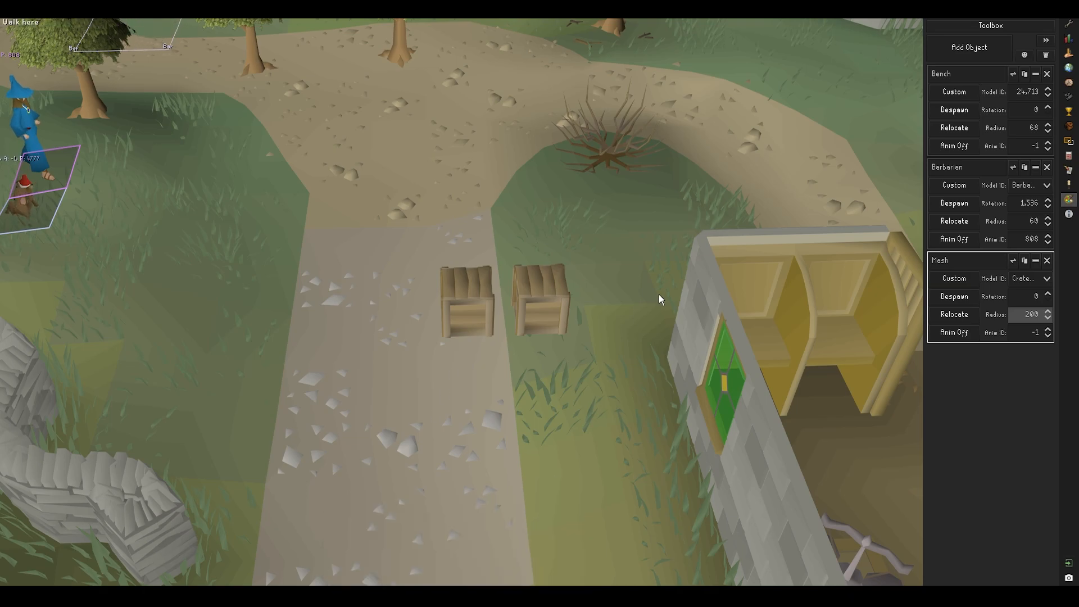
key("s")
left_click(511, 554)
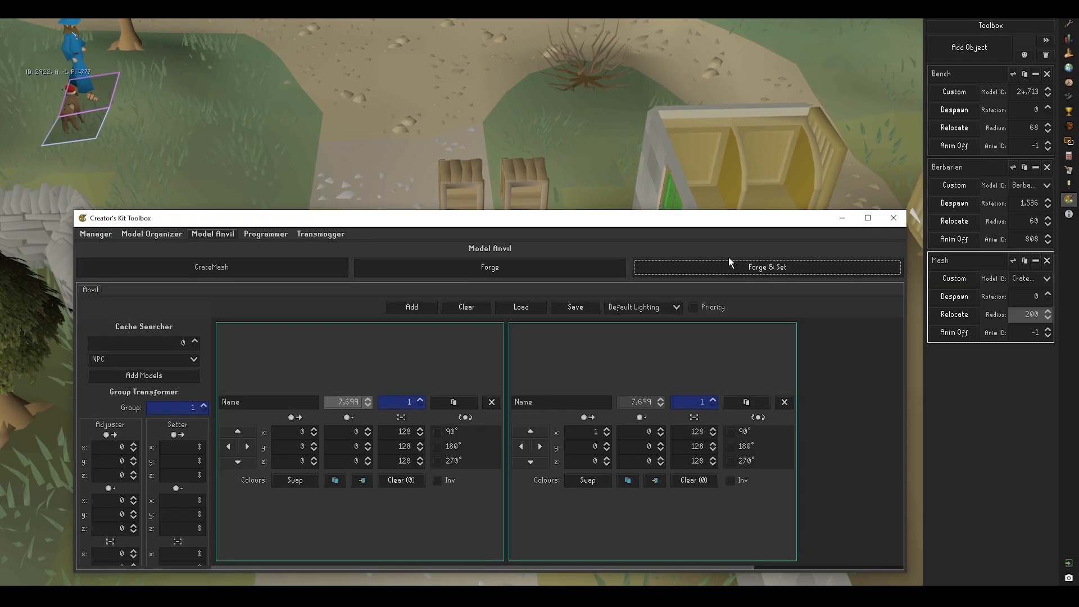
left_click(607, 443)
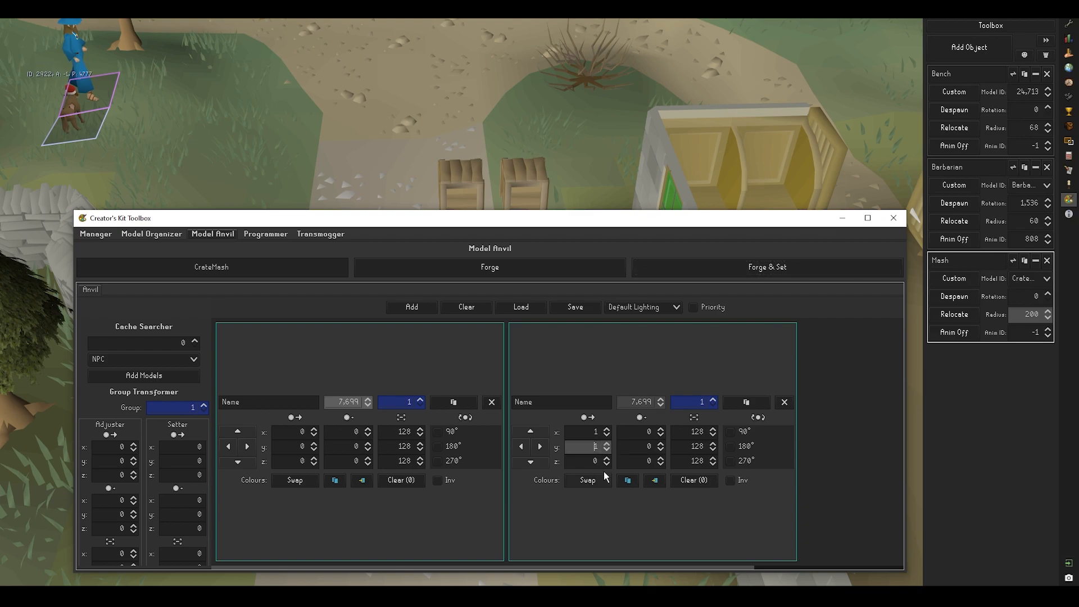
left_click(778, 262)
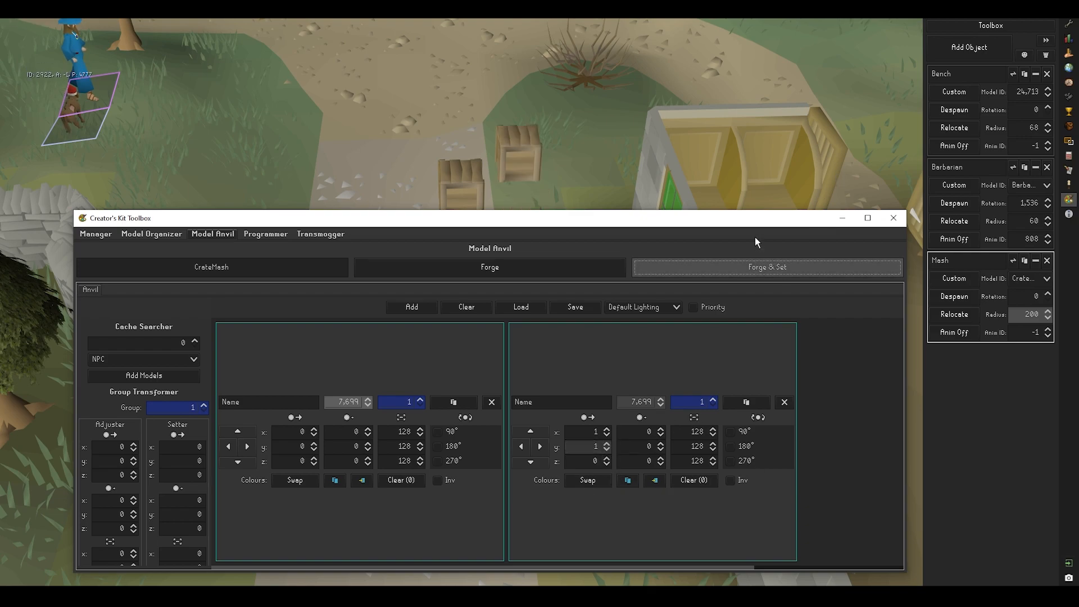
middle_click_drag(547, 148, 547, 198)
scroll(520, 273, "down", 1)
scroll(517, 276, "up", 3)
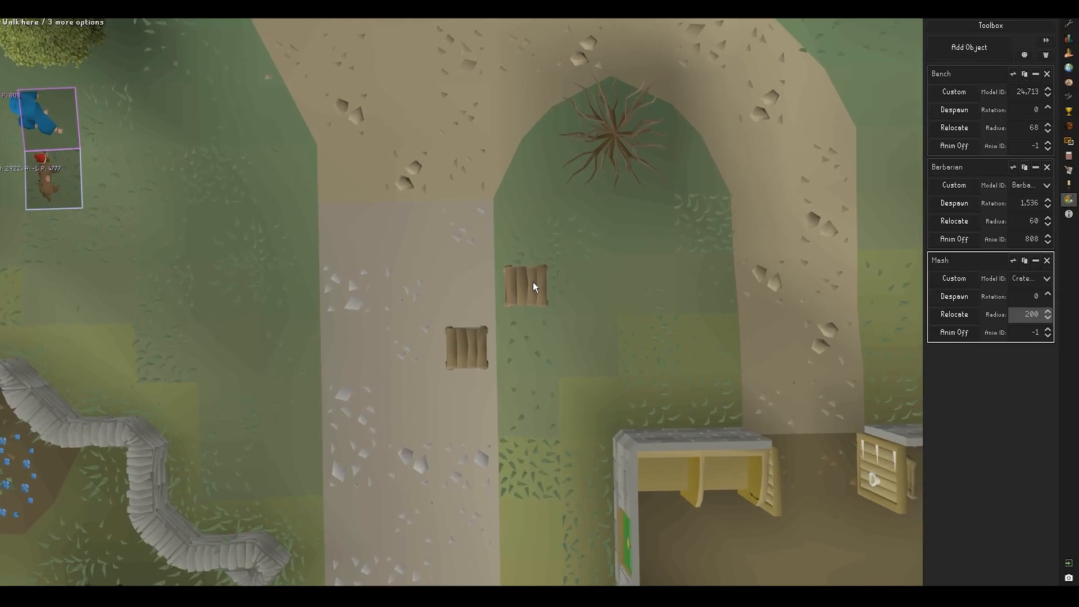
Set the second crate's z tile offset to 1, forge and set the model, and inspect the crates from an angle
mouse_move(451, 595)
left_click(514, 546)
left_click(606, 458)
left_click(715, 270)
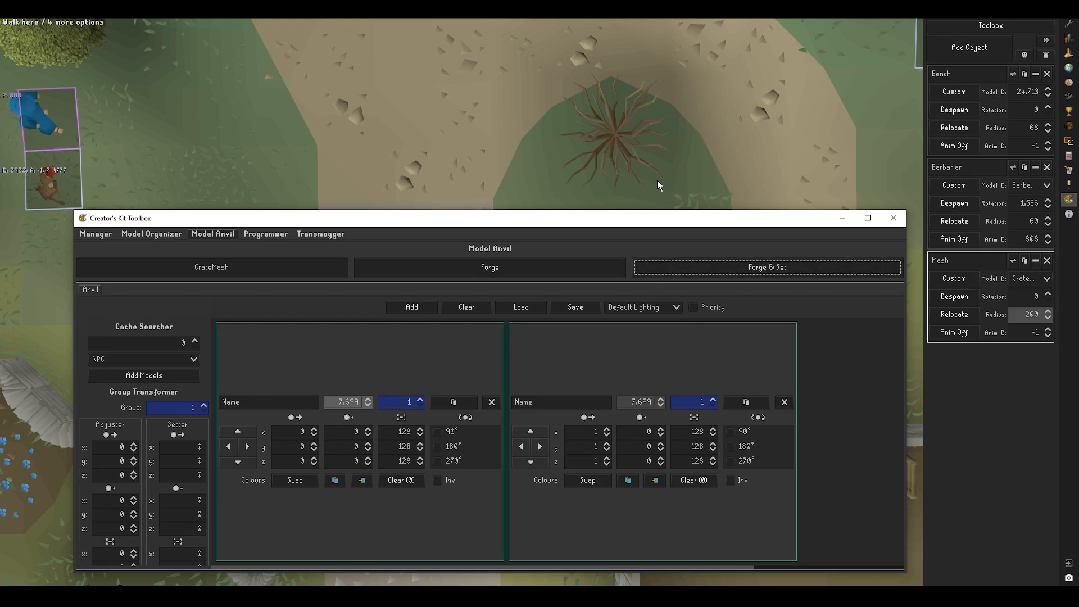
middle_click_drag(657, 182, 658, 104)
middle_click_drag(662, 357, 629, 339)
scroll(629, 339, "down", 5)
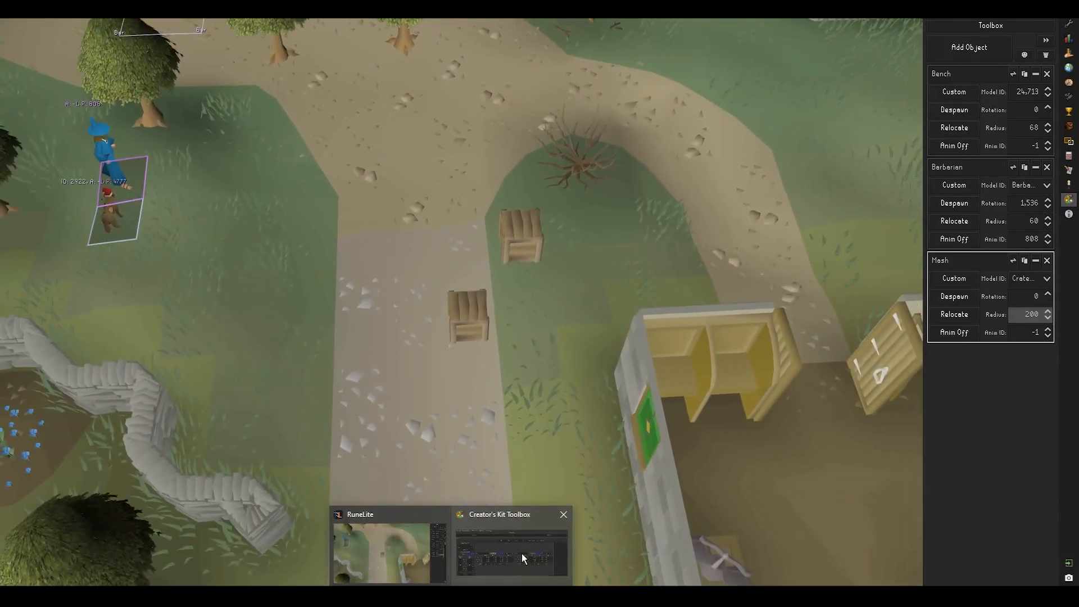
Reset the second crate's y and z tile offsets to 0 in the Model Anvil
left_click(520, 554)
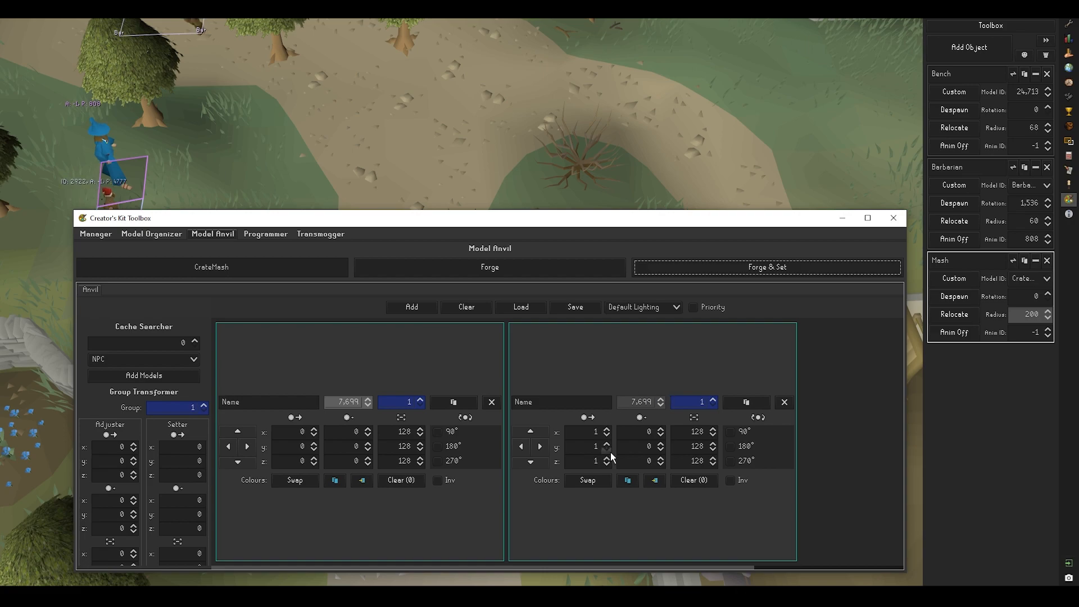
left_click(608, 451)
left_click(607, 465)
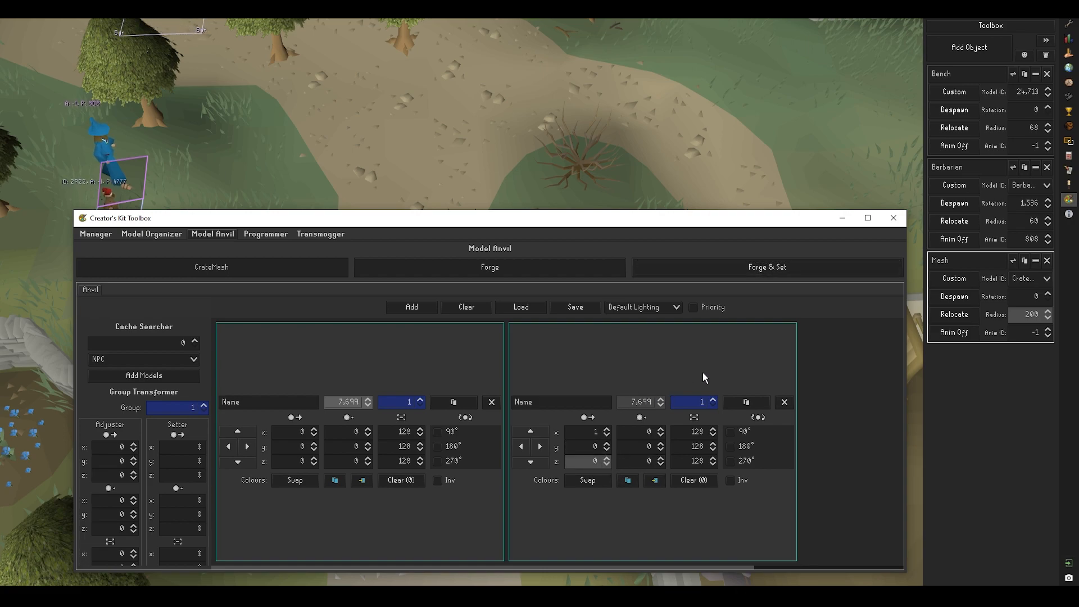
Duplicate the second crate, set the copy's x tile offset to -1, and forge and set the three-crate model on Mash
left_click(735, 402)
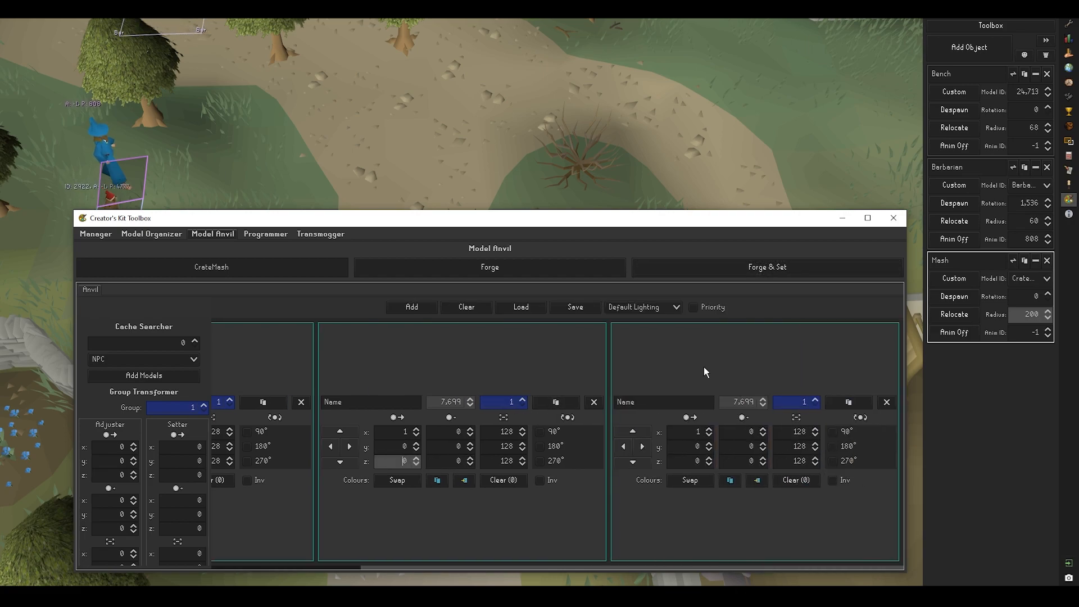
left_click(710, 436)
left_click(710, 436)
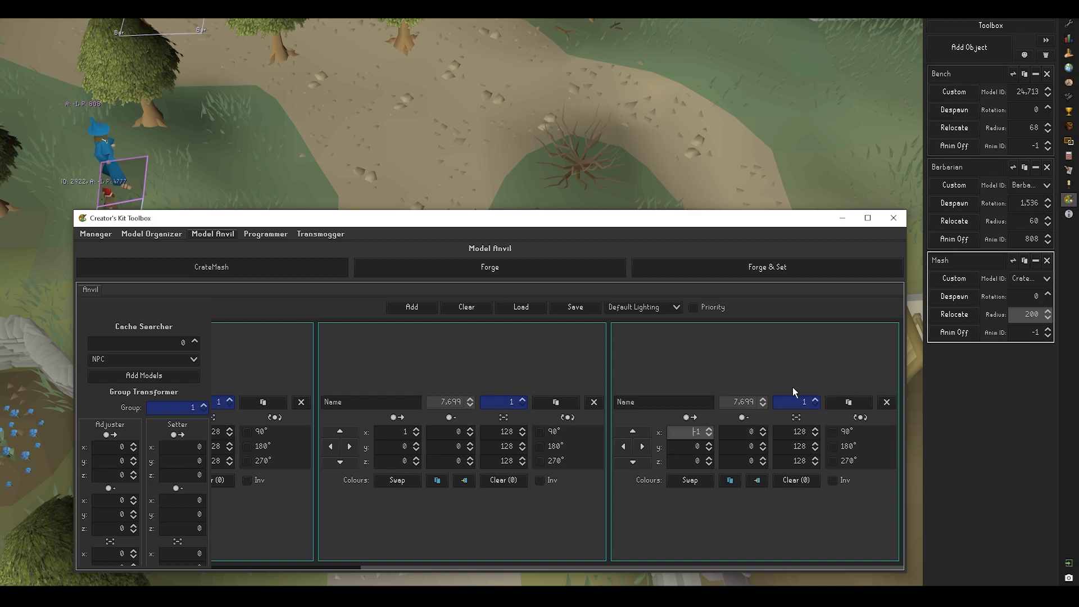
left_click(742, 275)
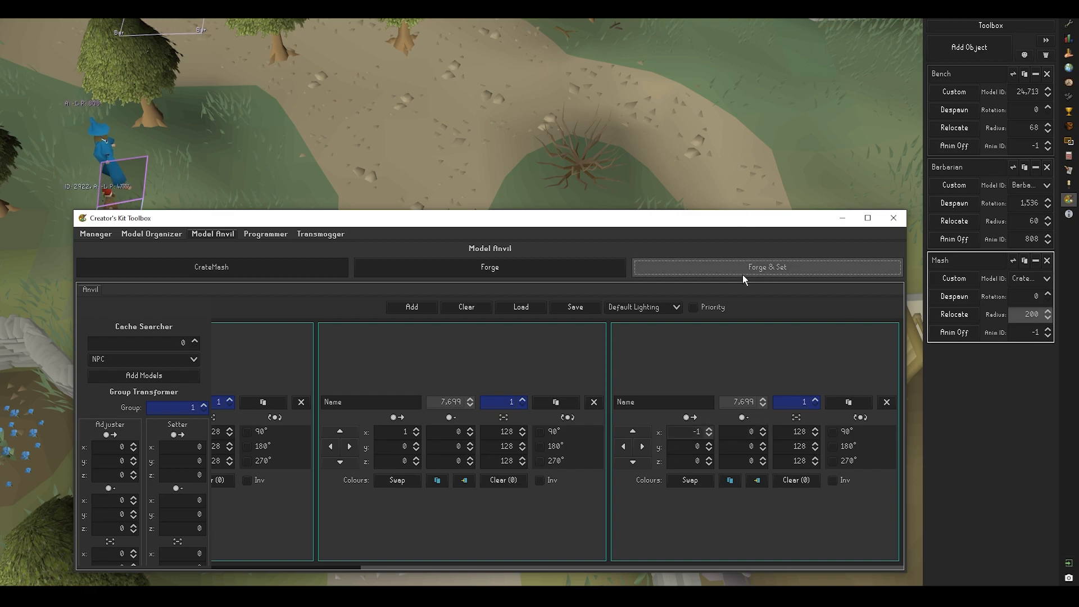
left_click(621, 184)
key("s")
middle_click_drag(612, 171, 603, 128)
Name the three anvil models "Crate center", "Crate right" and "Crate Left", keeping the crates visible above the toolbox window
mouse_move(454, 596)
left_click(511, 554)
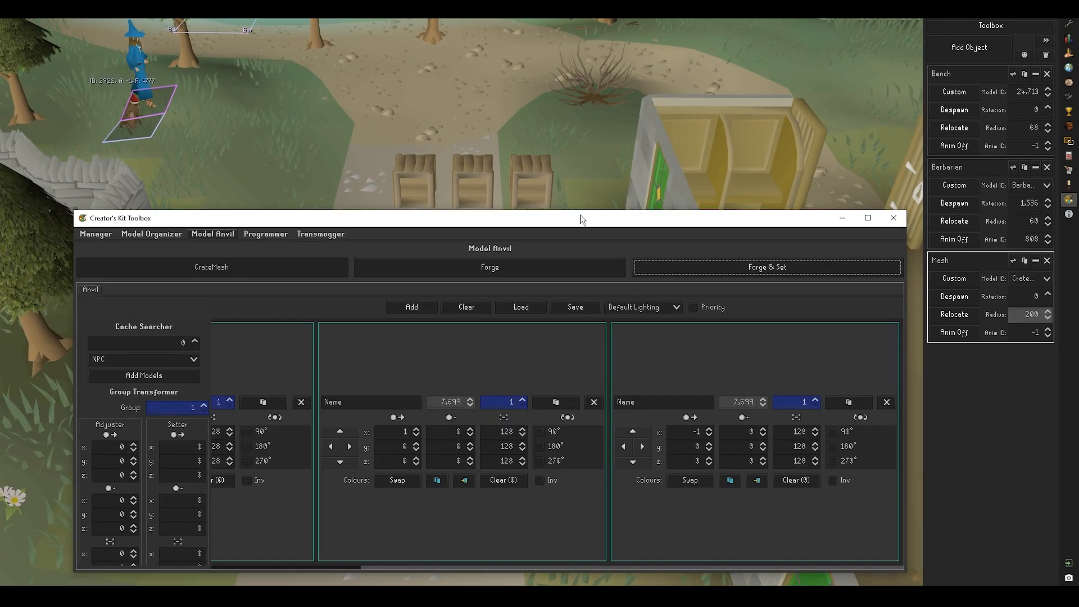
left_click_drag(580, 212, 580, 259)
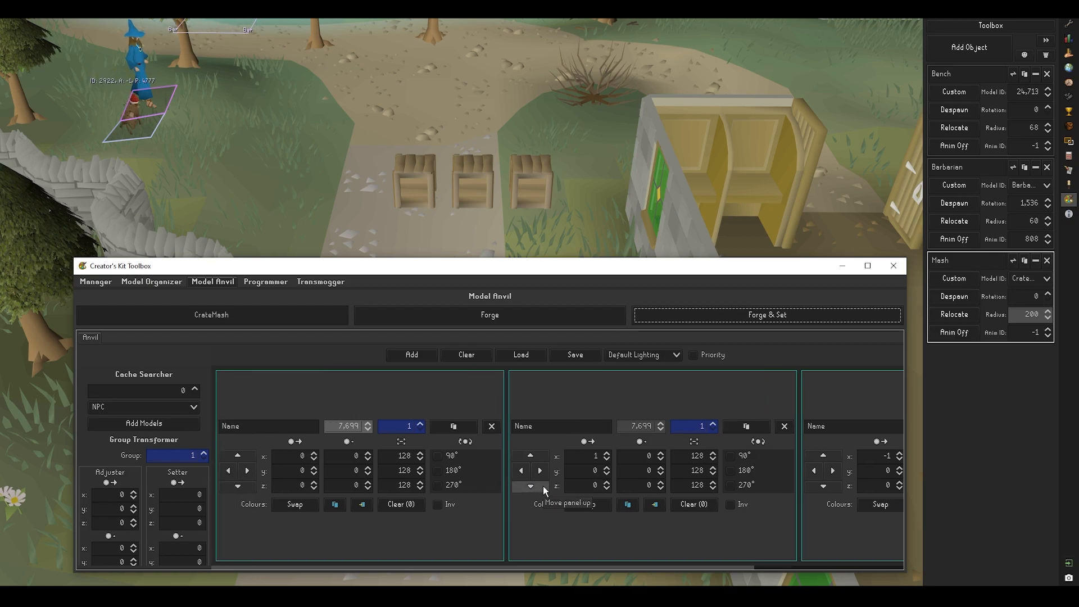
left_click(353, 426)
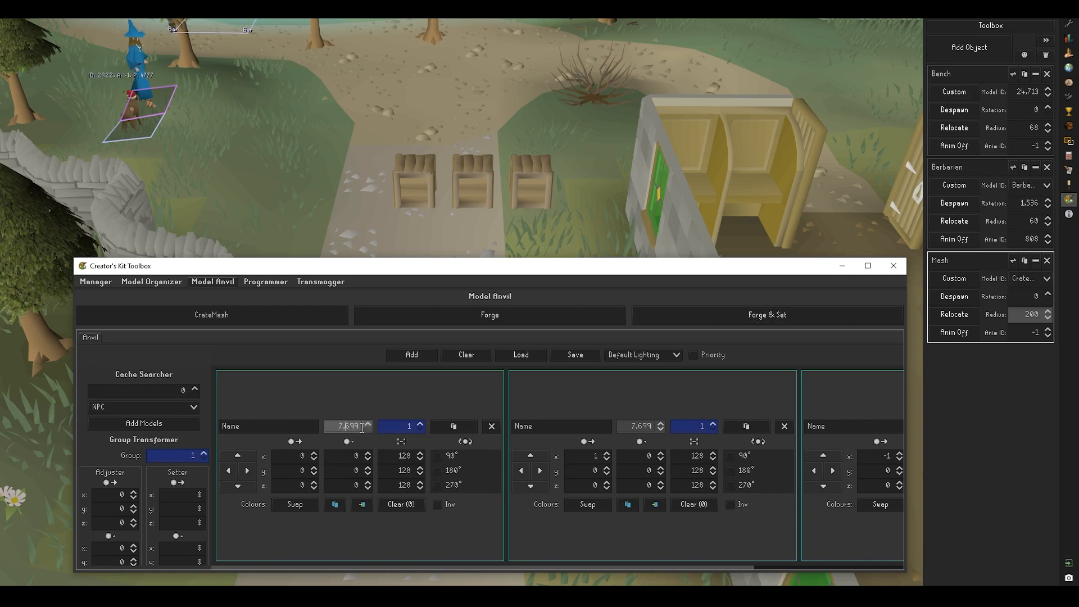
key("shift+Tab")
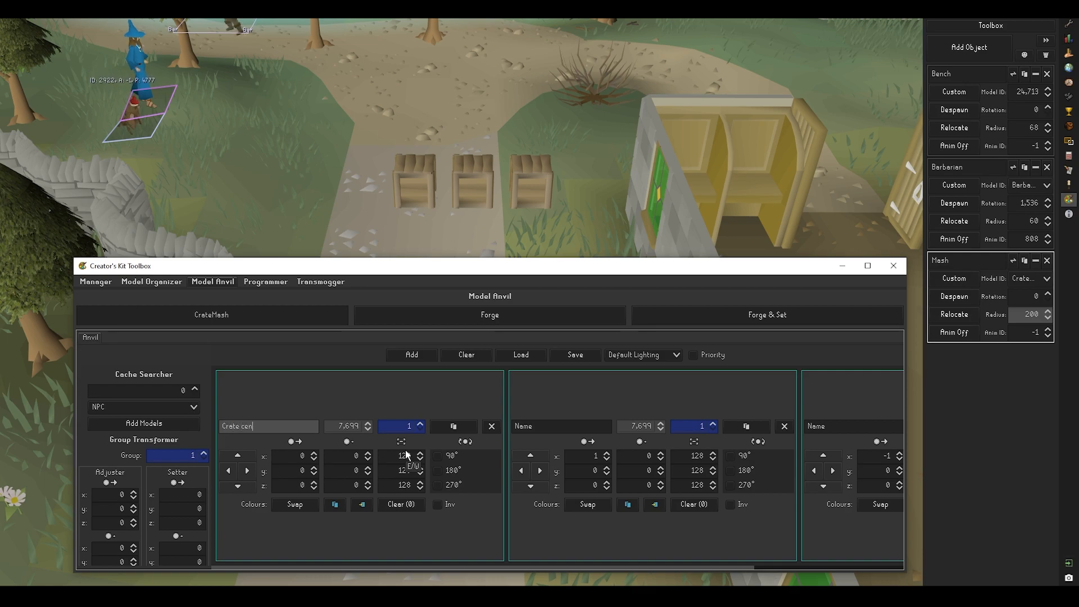
key("Tab")
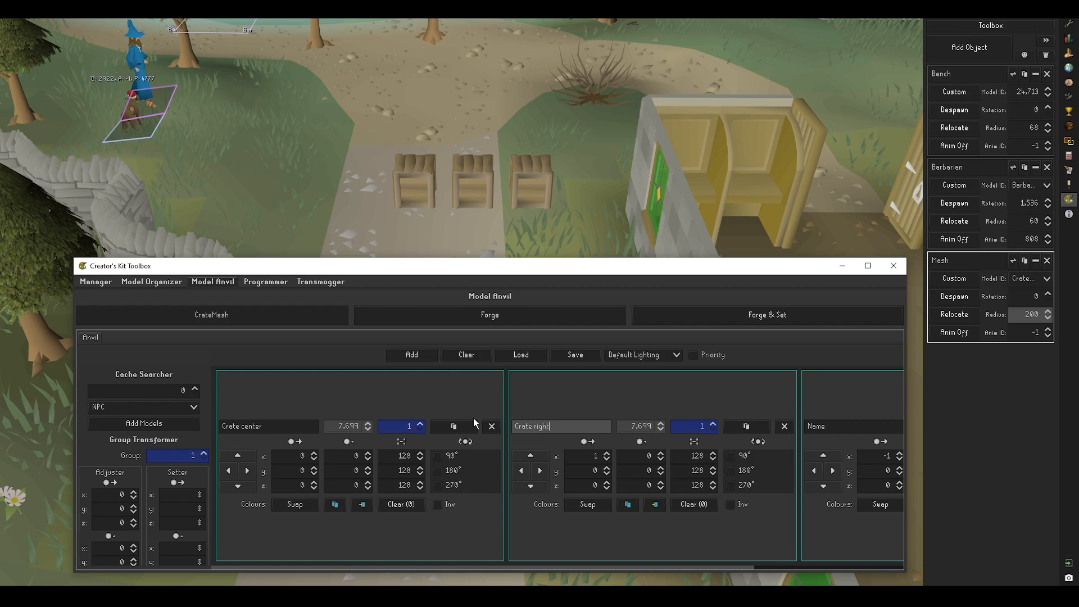
key("Tab")
type("Crate Left")
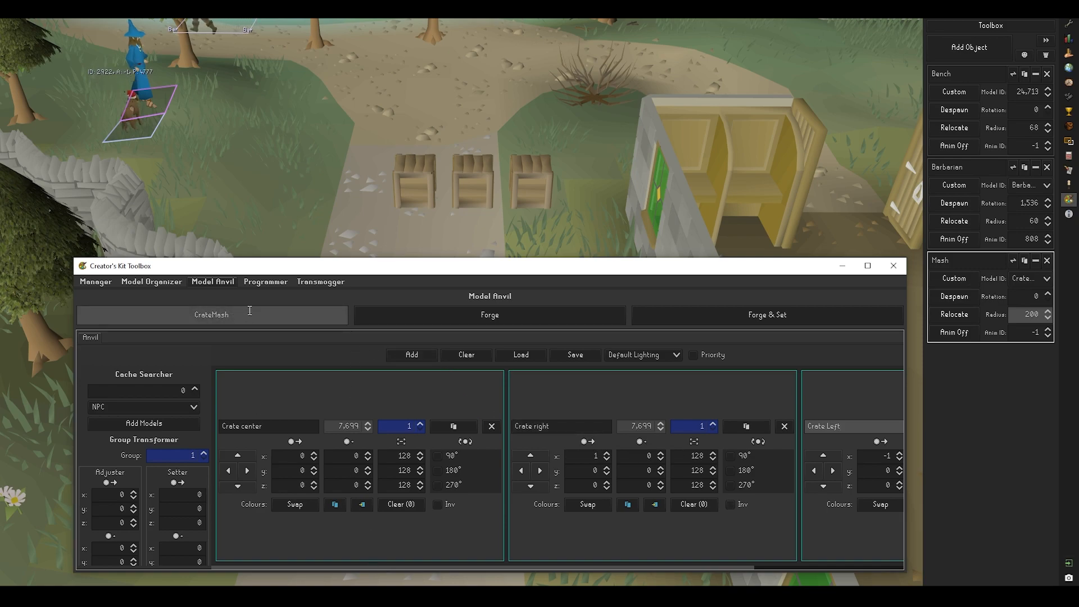
left_click(288, 460)
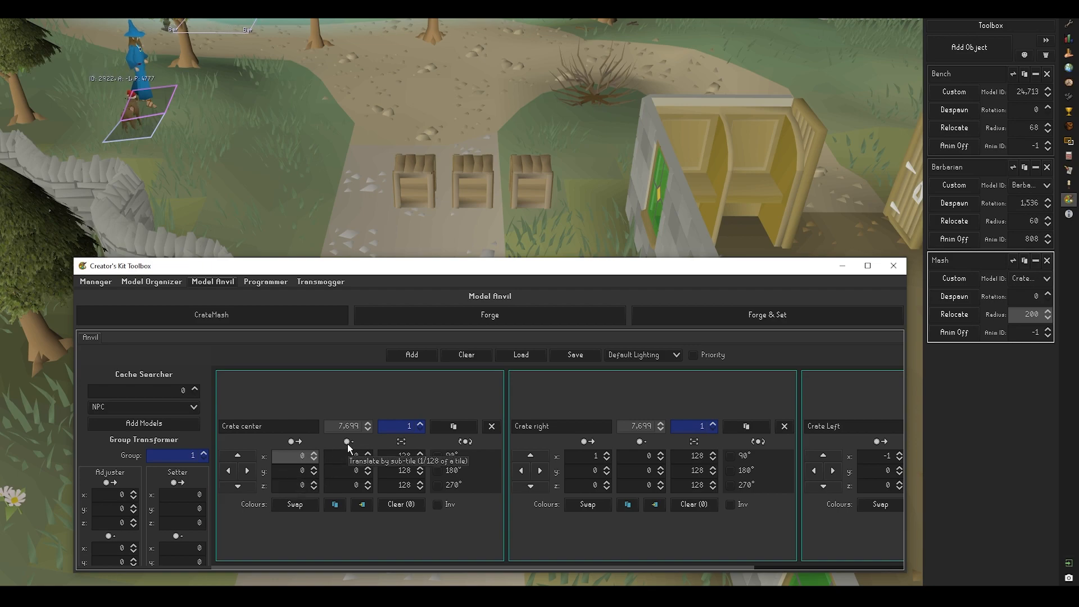
Set Crate right's x tile offset to 0 and x sub-tile offset to 64, then forge and set the model
scroll(714, 450, "right", 2)
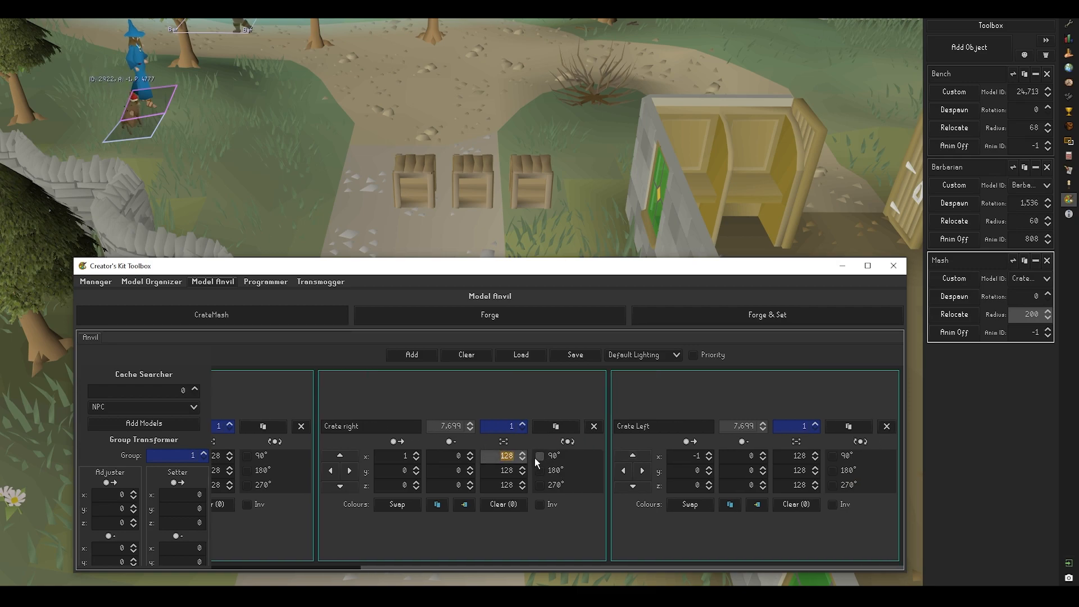
type("64")
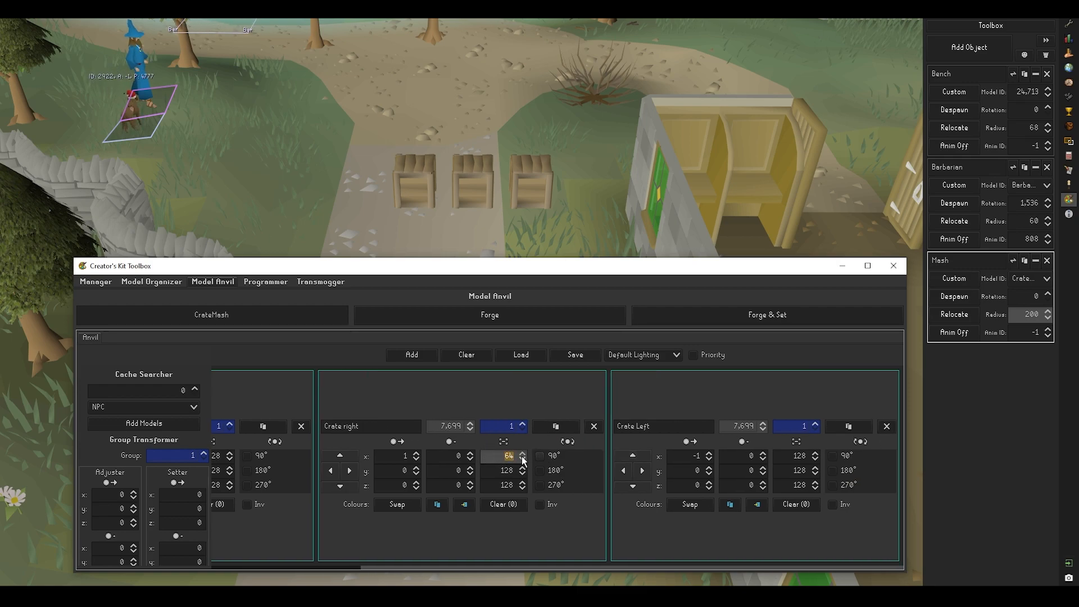
type("8")
key("shift+Tab")
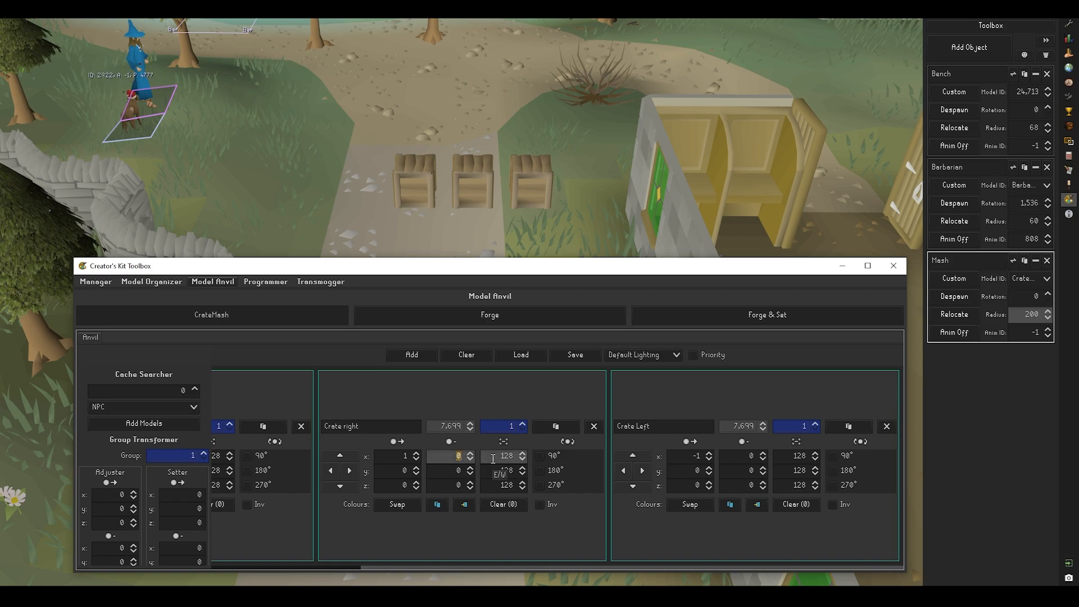
type("64")
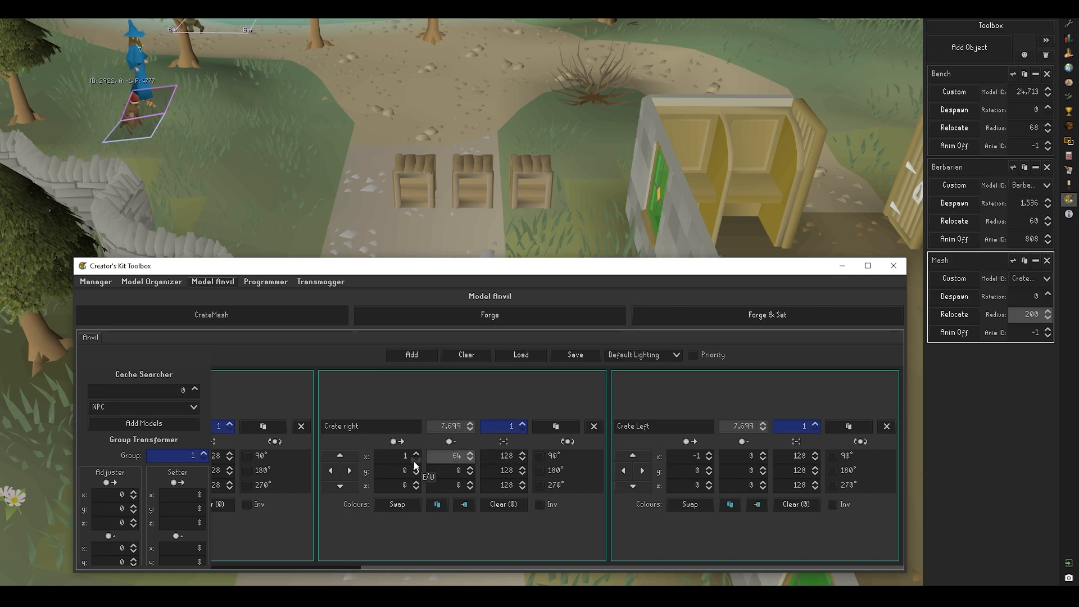
left_click(415, 460)
left_click(439, 457)
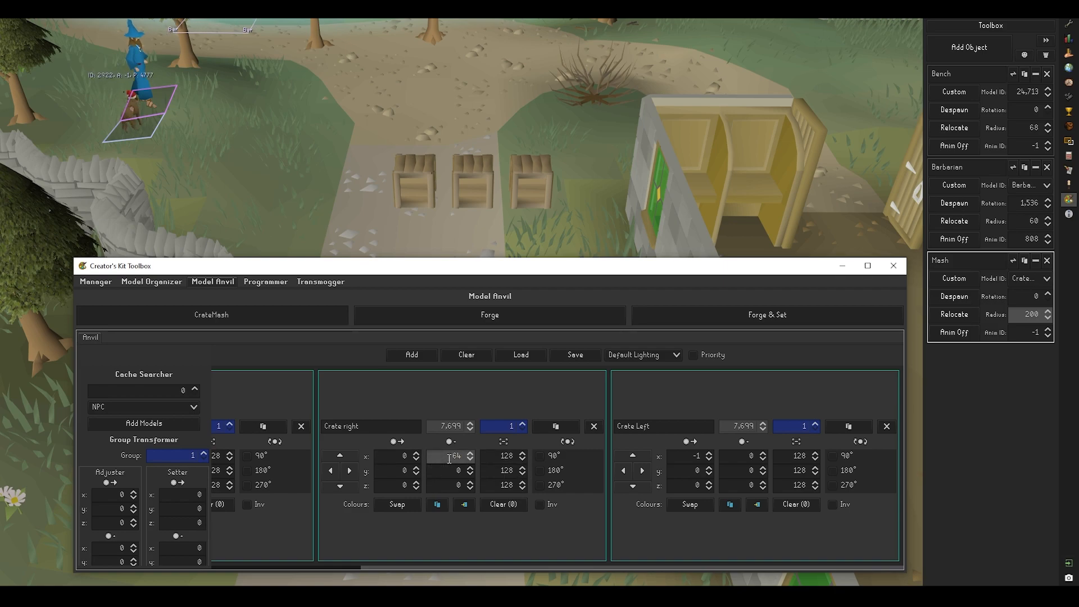
left_click(443, 456)
left_click(442, 471)
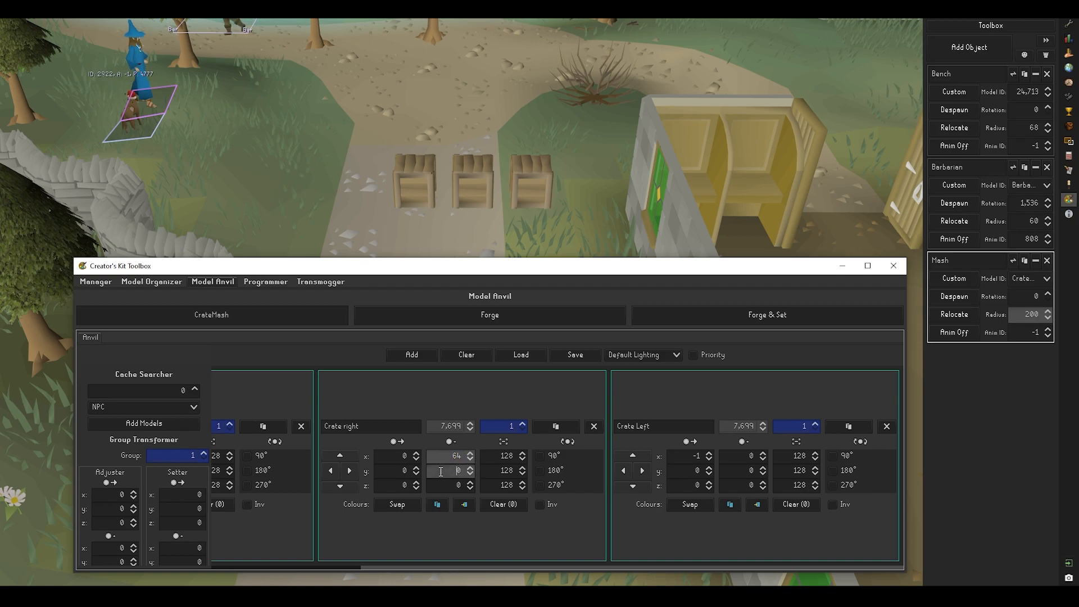
left_click(774, 317)
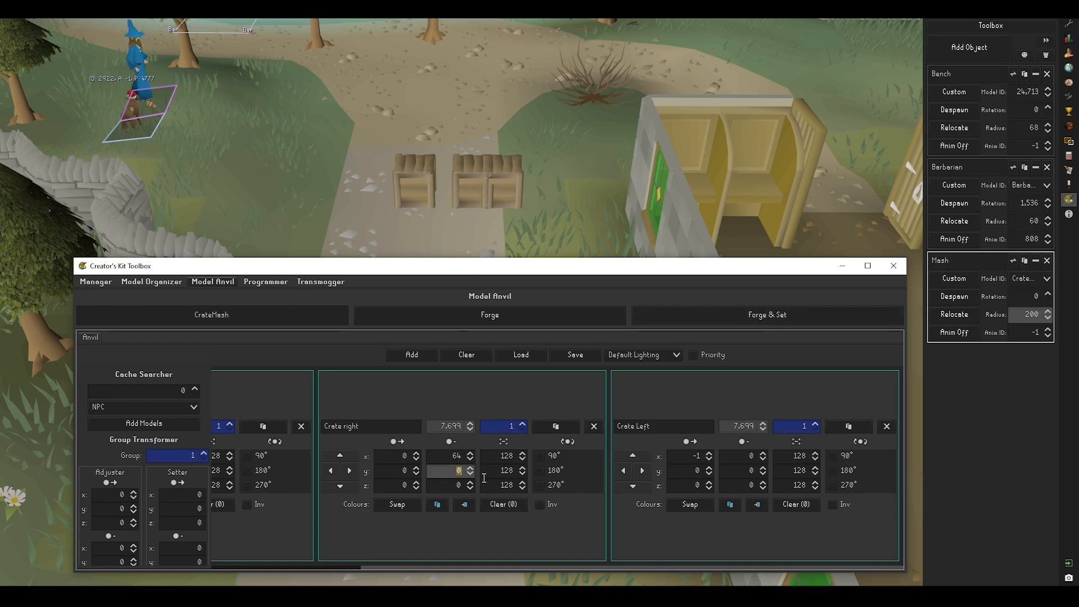
Raise Crate right's x sub-tile offset to 128 and forge and set the model again
key("shift+Tab")
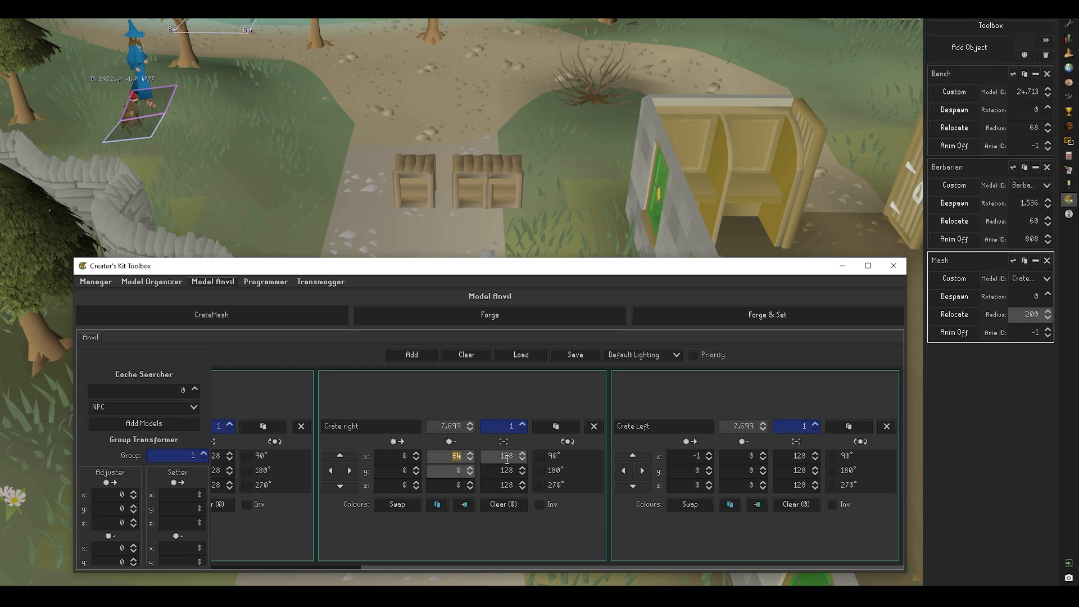
type("128")
left_click(740, 324)
Restore Crate right's x position with a sub-tile offset of 0 and a tile offset of 1
left_click(386, 459)
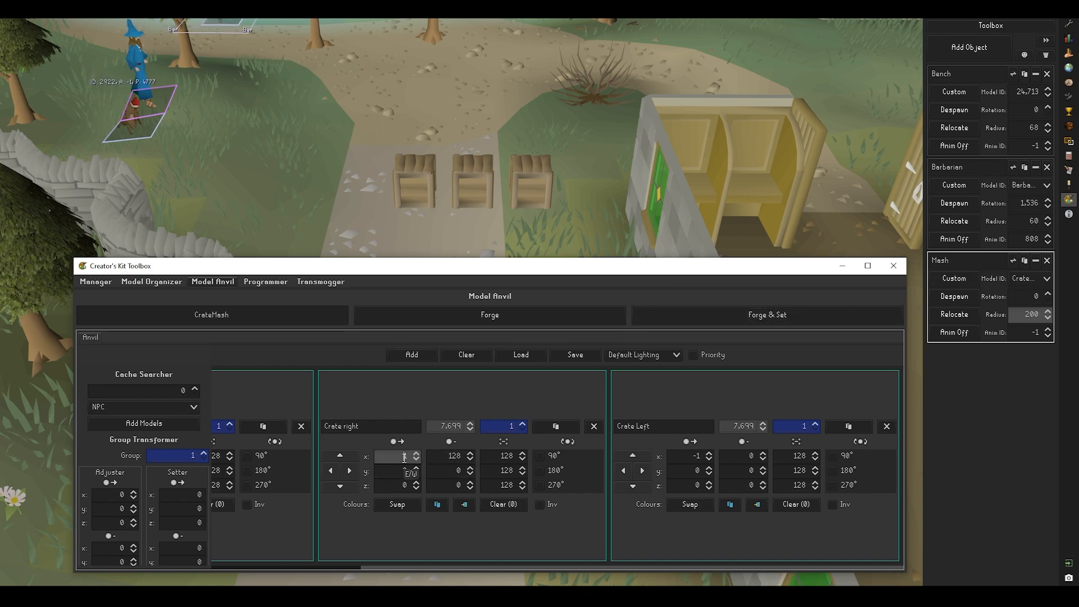
scroll(405, 462, "left", 1)
scroll(433, 471, "right", 1)
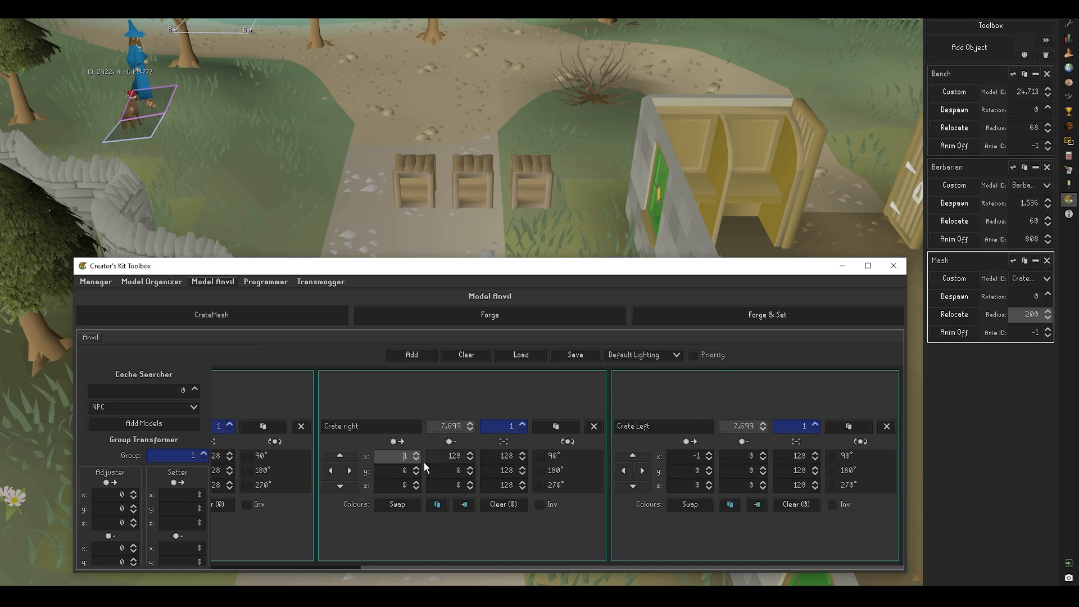
double_click(395, 456)
type("0")
double_click(445, 458)
type("0")
left_click(452, 471)
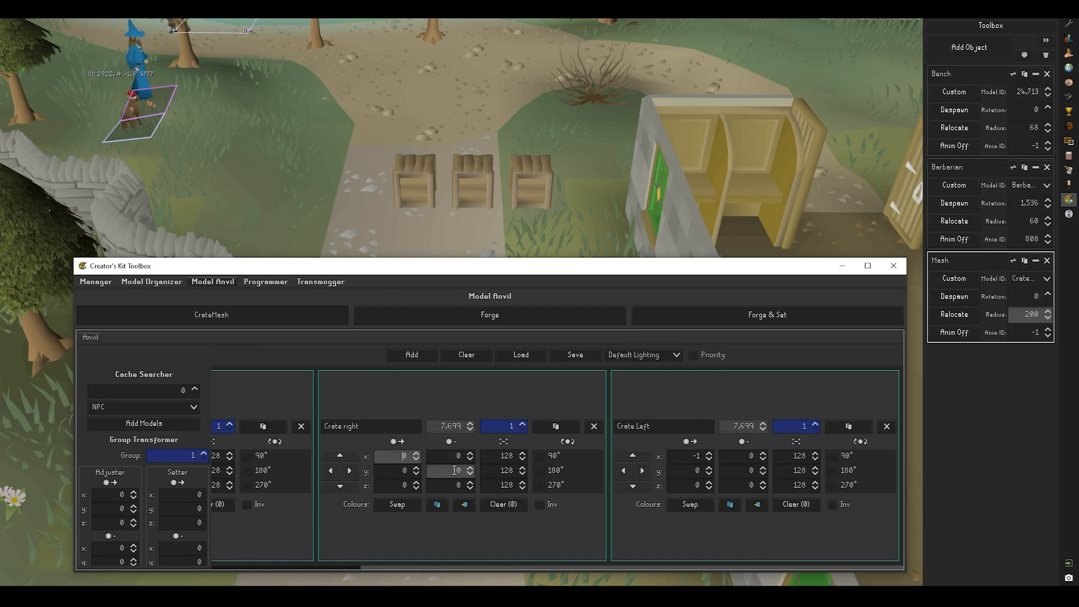
left_click(416, 453)
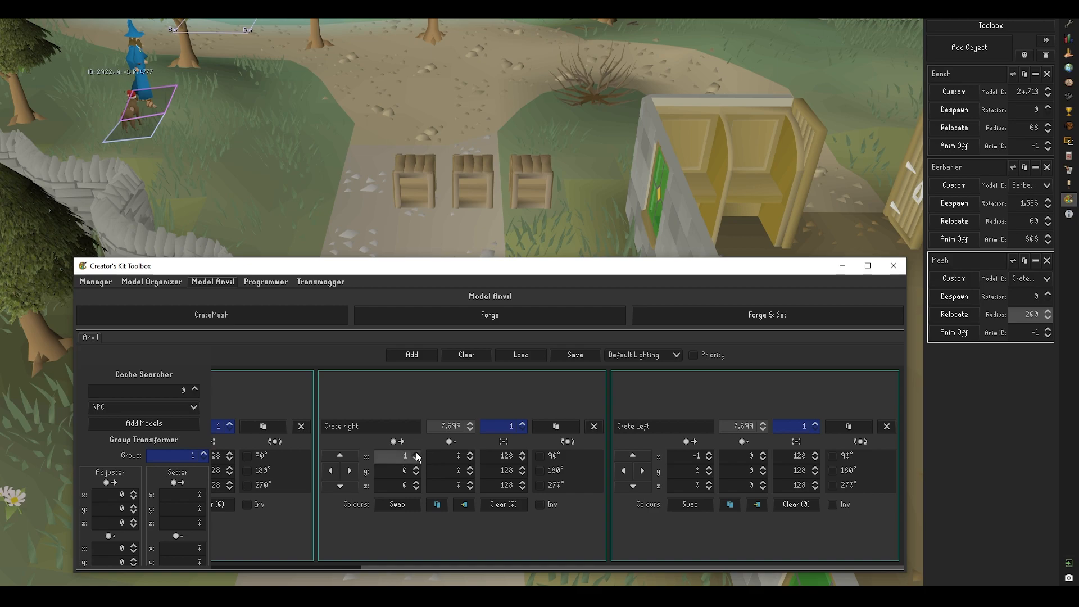
Set Crate right's y sub-tile offset to 90 and forge and set the model
left_click(438, 469)
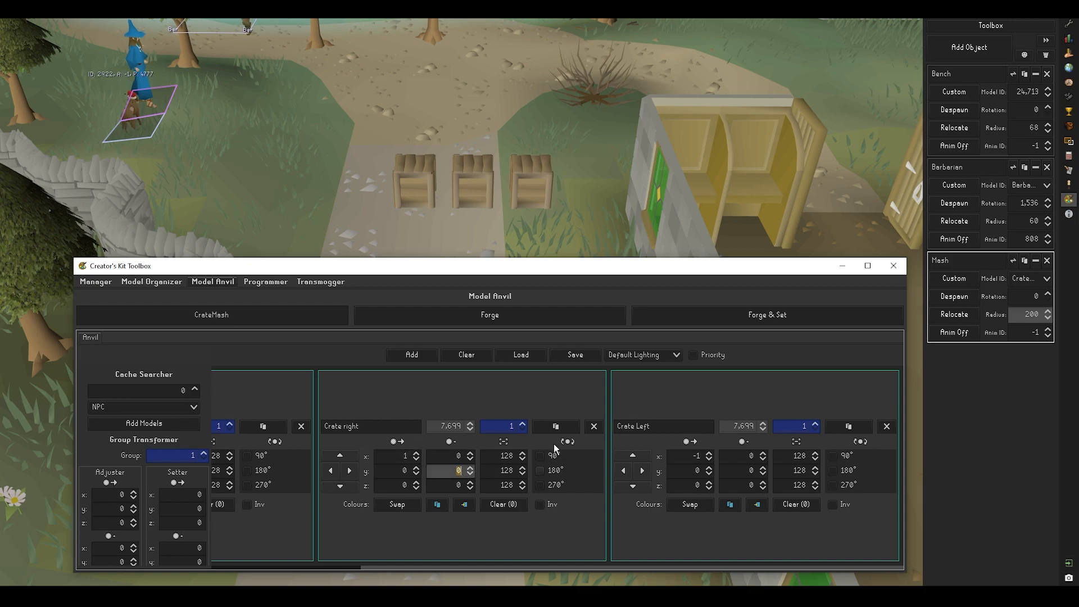
type("90")
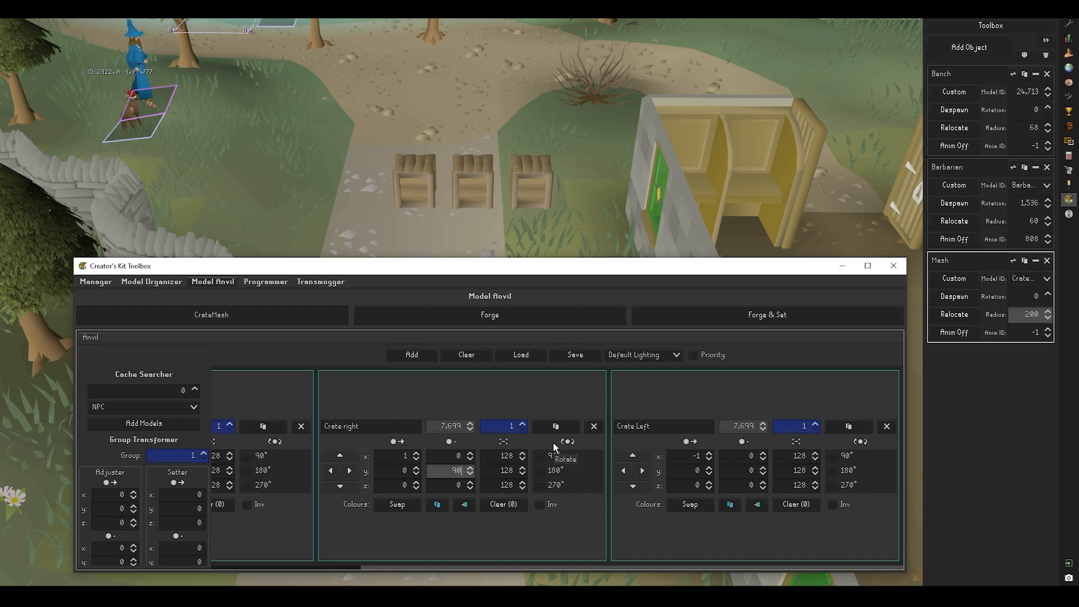
left_click(768, 315)
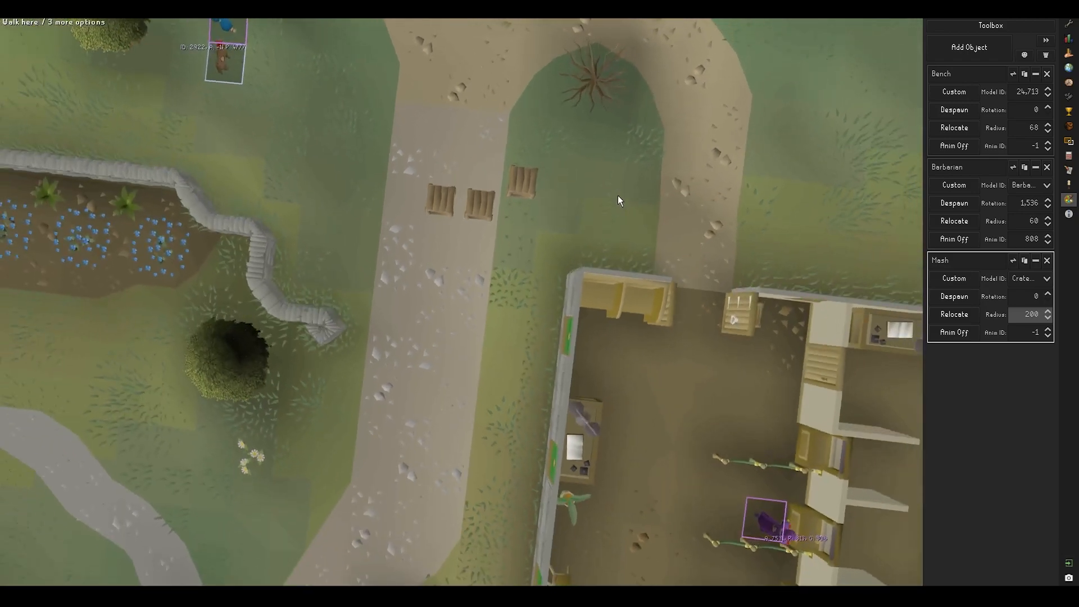
Examine the right crate's position relative to the other two from overhead and from an angle
middle_click_drag(618, 195, 625, 197)
scroll(534, 242, "up", 4)
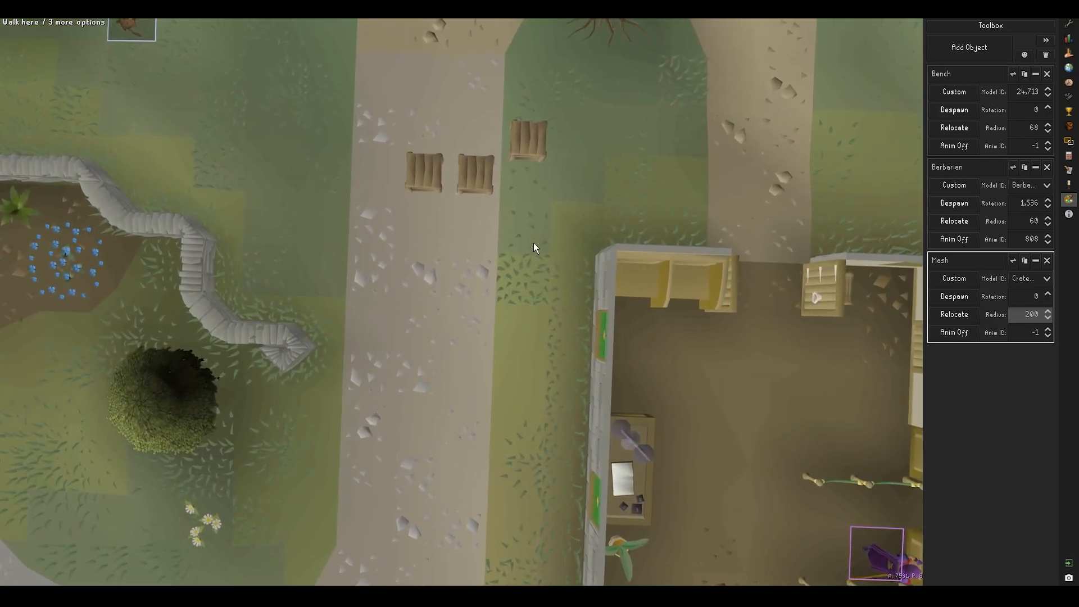
key("w")
scroll(551, 288, "up", 3)
scroll(543, 303, "down", 5)
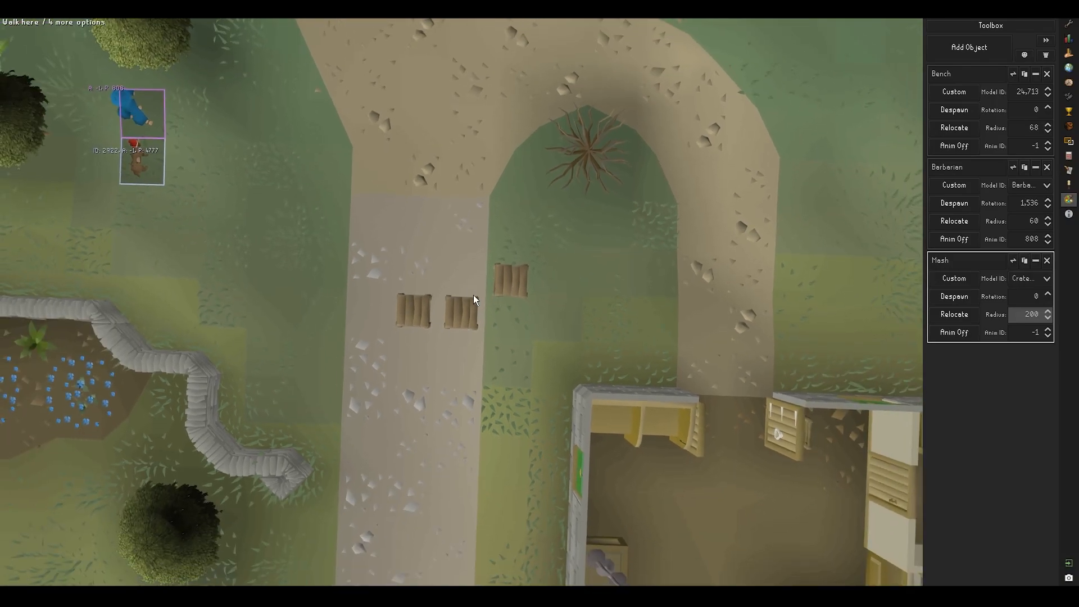
scroll(508, 324, "down", 2)
middle_click_drag(510, 311, 471, 291)
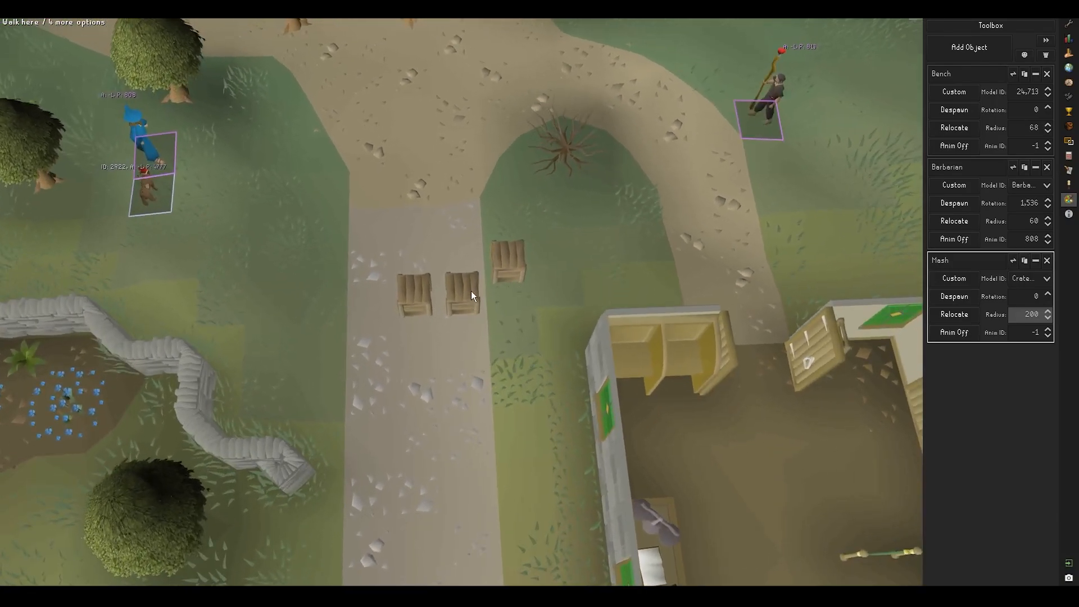
mouse_move(452, 597)
left_click(518, 555)
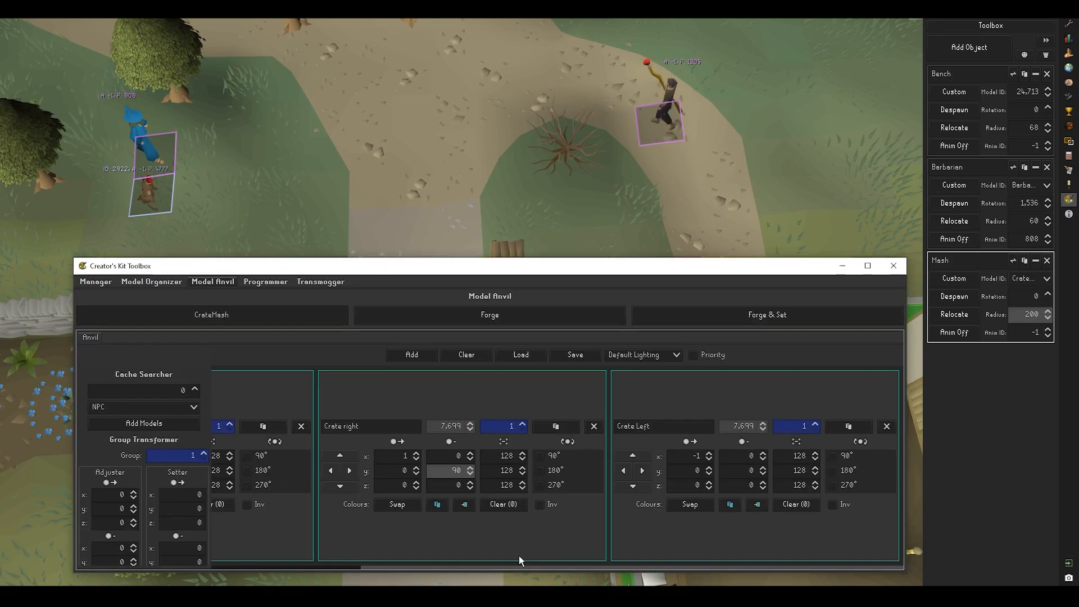
middle_click_drag(606, 74, 554, 407)
mouse_move(452, 596)
left_click(470, 549)
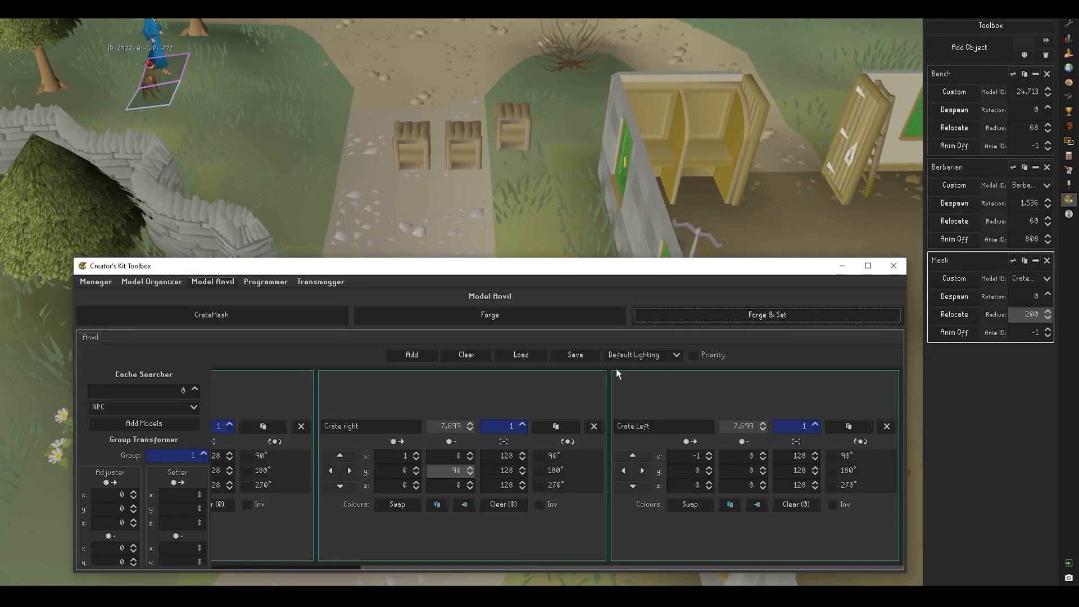
Scale Crate center to 256 on the x, y and z axes, forge and set the model, and inspect it in the scene
scroll(497, 456, "left", 3)
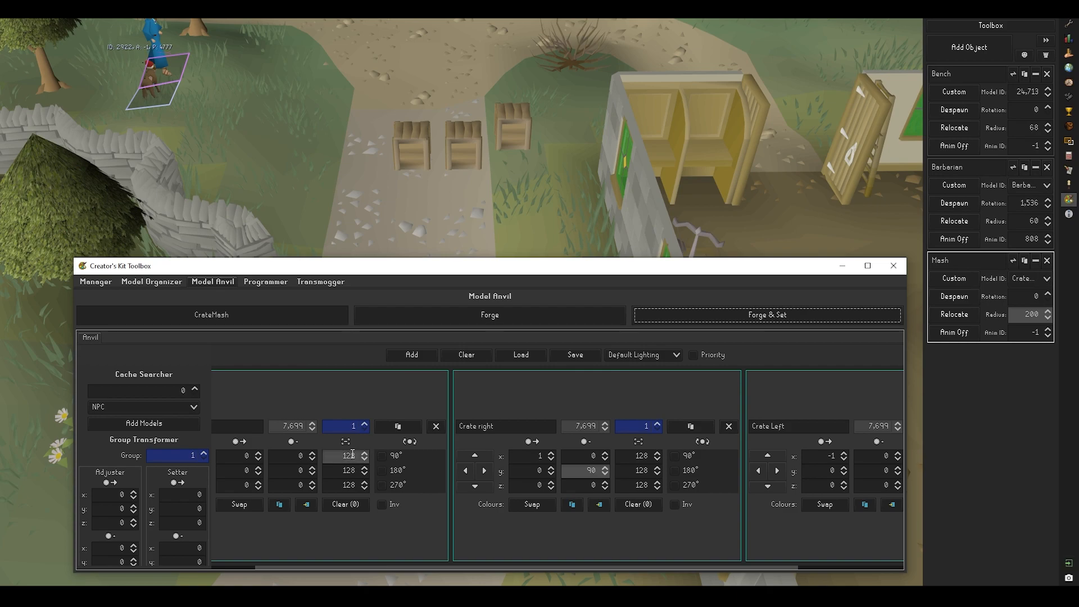
scroll(338, 456, "left", 1)
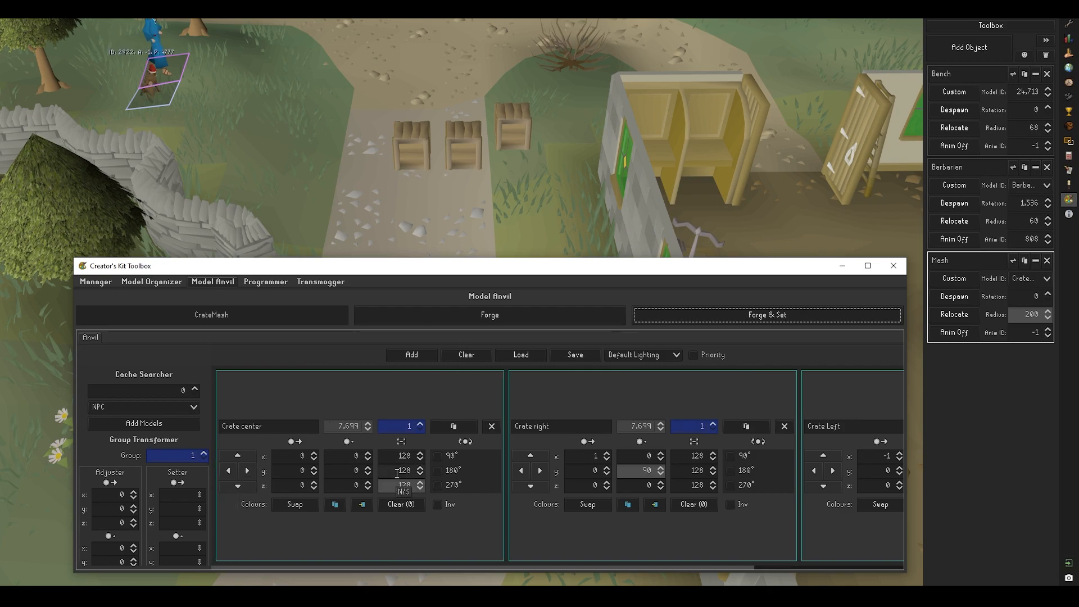
left_click_drag(395, 459, 439, 456)
type("256")
key("Tab")
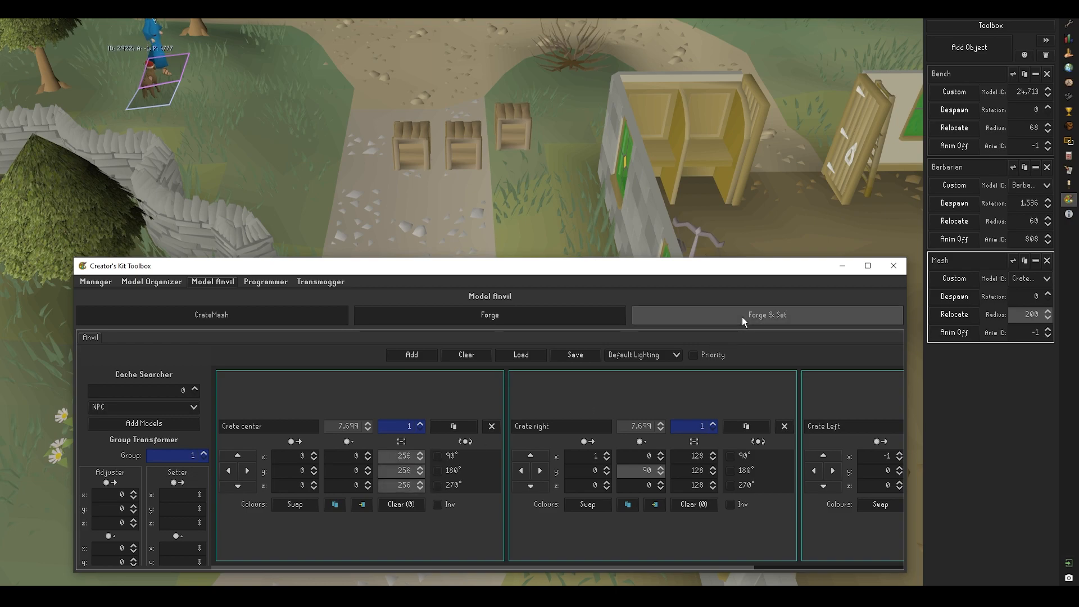
left_click(742, 316)
middle_click_drag(503, 224, 439, 427)
Set Crate center's y scale to 128, forge and set the model, and inspect the crate in the scene
left_click(544, 559)
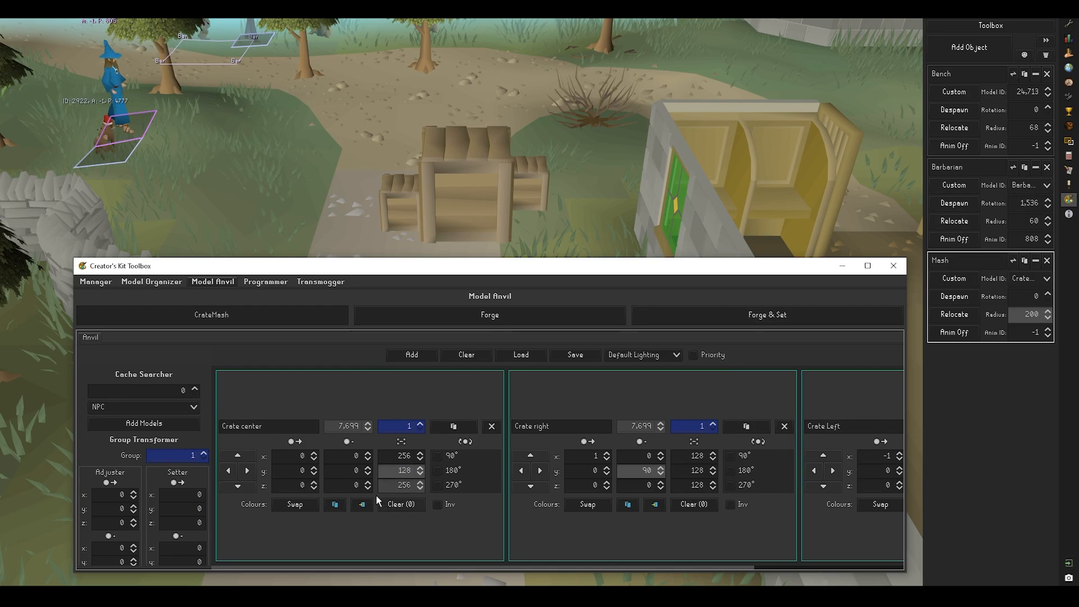
left_click(764, 316)
middle_click_drag(556, 218, 588, 191)
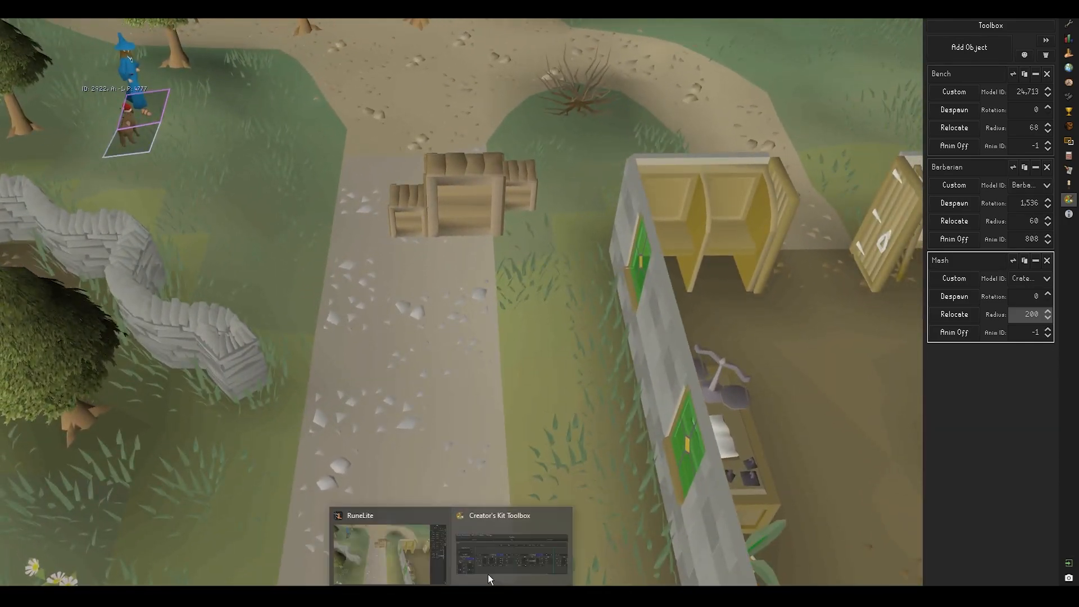
left_click(482, 584)
Reset Crate center's scale to 128 on all three axes and Crate right's y sub-tile offset to 0
scroll(541, 476, "down", 3)
scroll(546, 481, "up", 3)
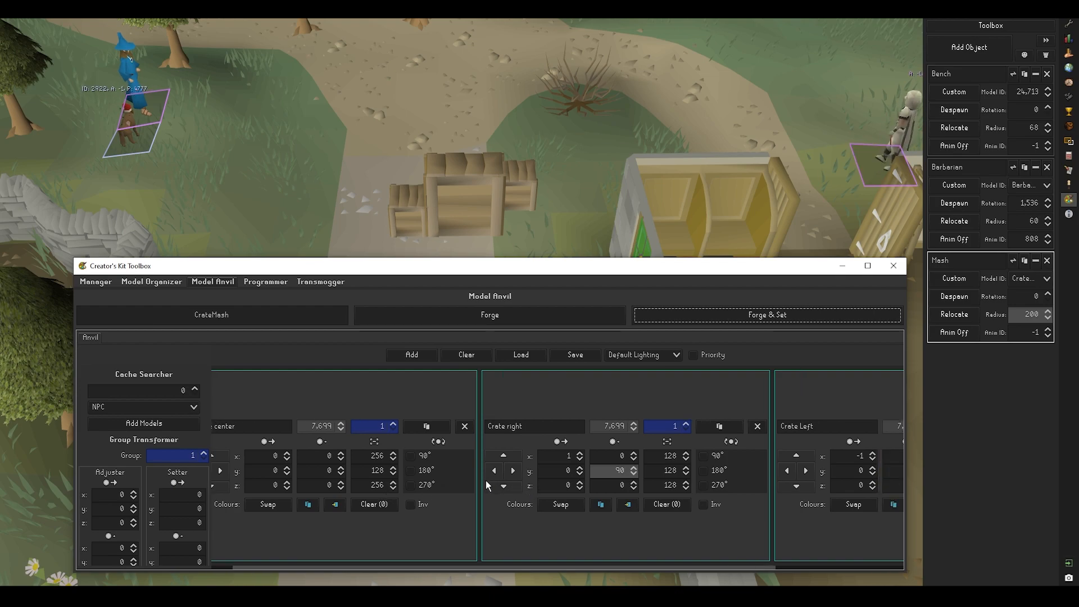
scroll(487, 480, "down", 1)
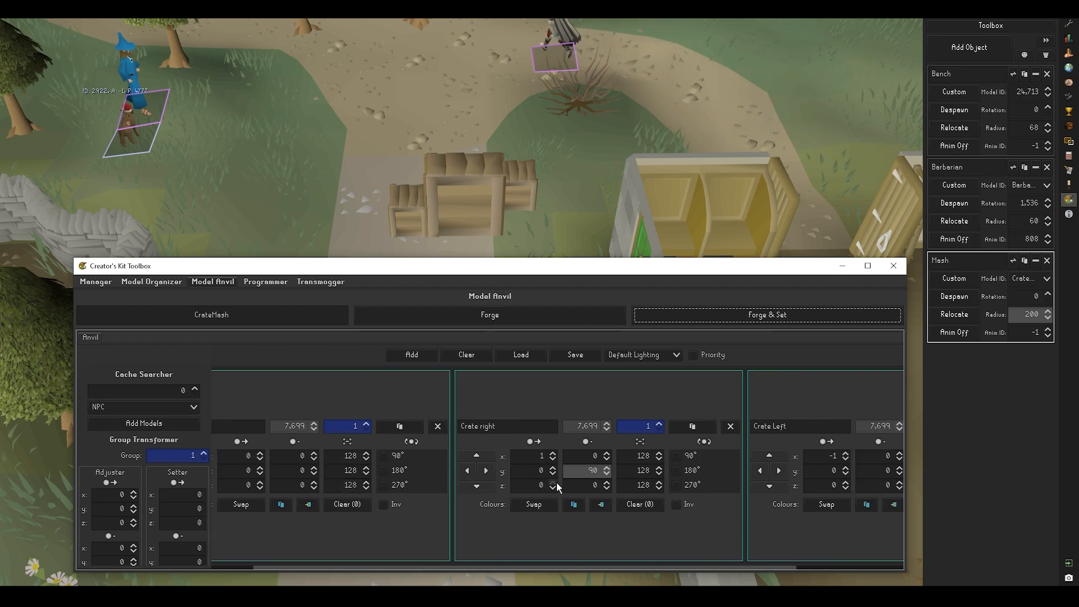
scroll(557, 482, "down", 3)
left_click_drag(497, 473, 575, 474)
type("0")
left_click(493, 455)
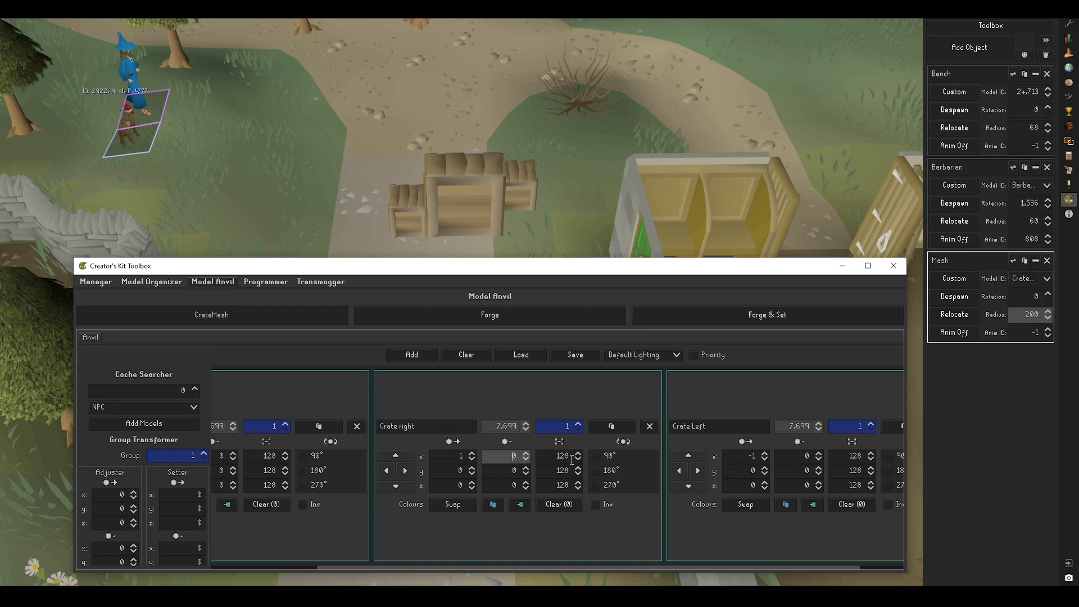
Scale Crate right to 256 on the x, y and z axes, and forge and set the model
left_click_drag(556, 455, 603, 456)
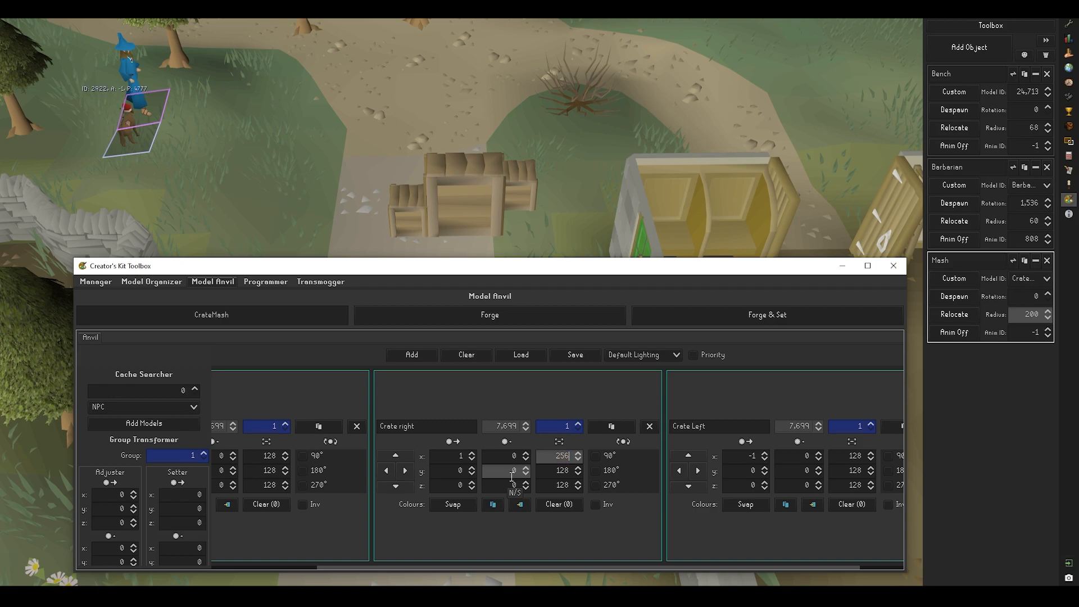
left_click(549, 472)
type("256")
left_click_drag(552, 485, 582, 487)
type("256")
left_click(549, 456)
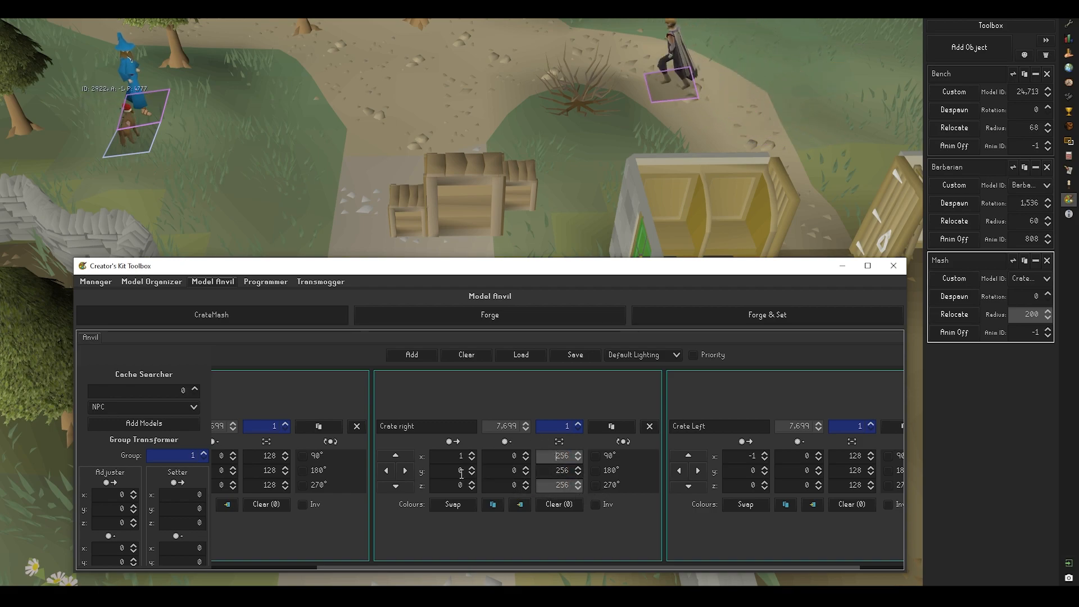
left_click(749, 316)
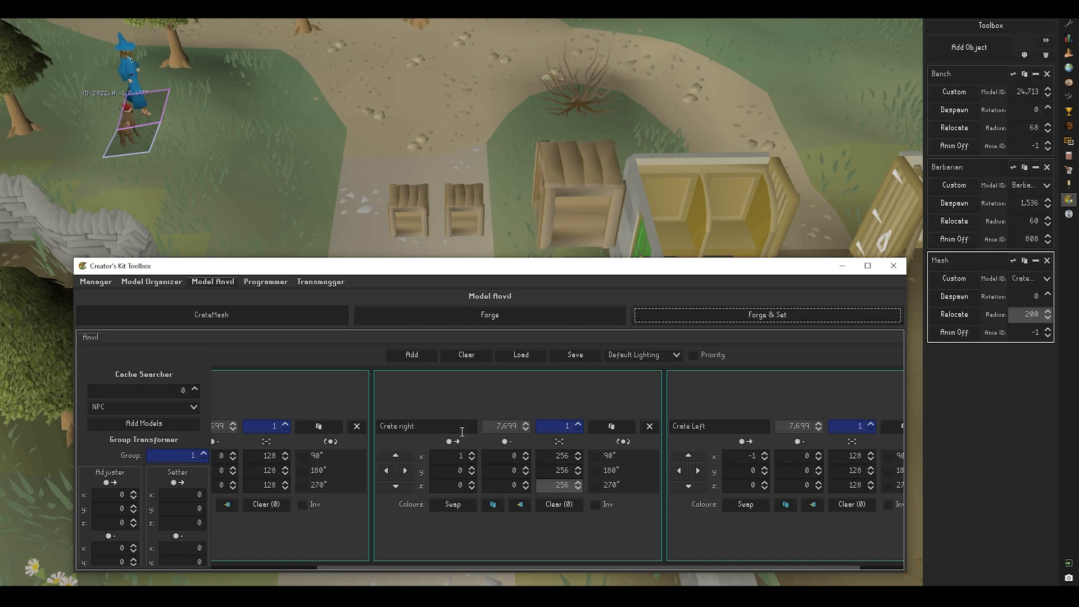
Rotate Crate right by 270° in the Model Anvil, and forge and set the model
left_click(443, 458)
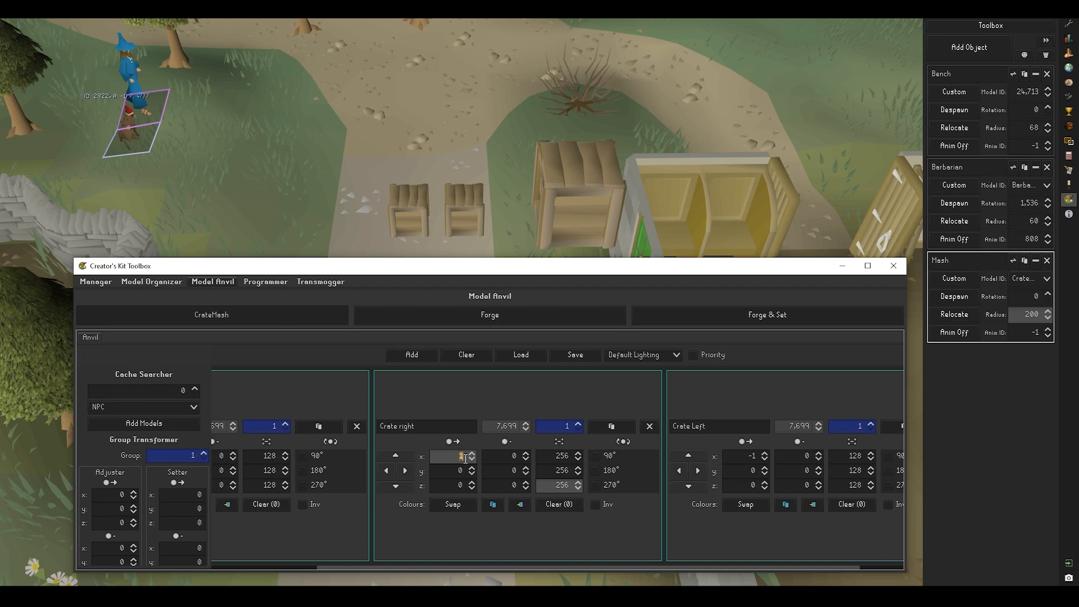
left_click(574, 456)
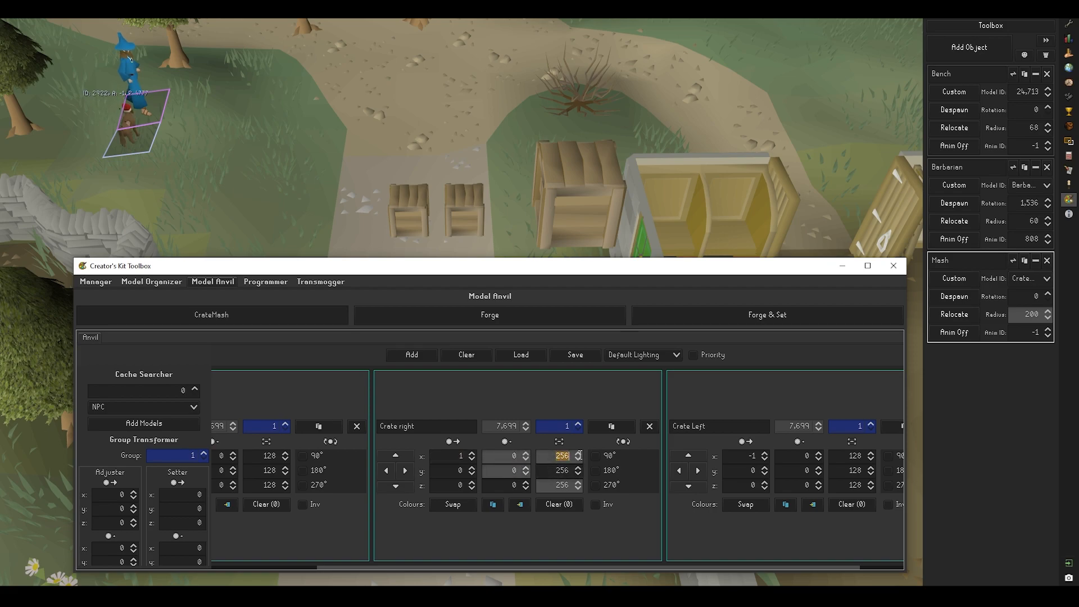
left_click(541, 474)
left_click(568, 456)
double_click(461, 457)
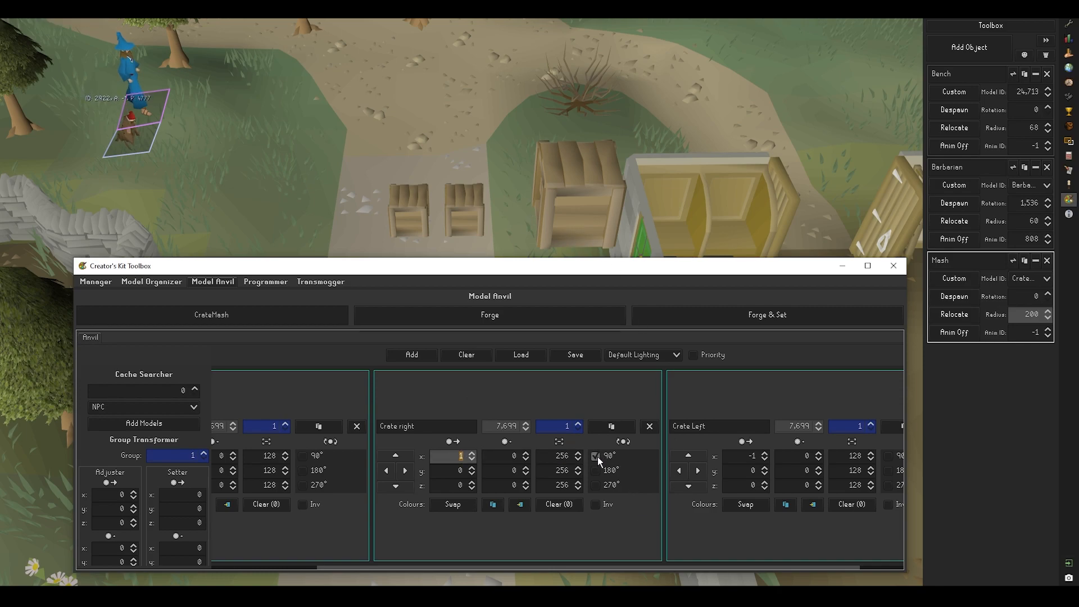
left_click(695, 315)
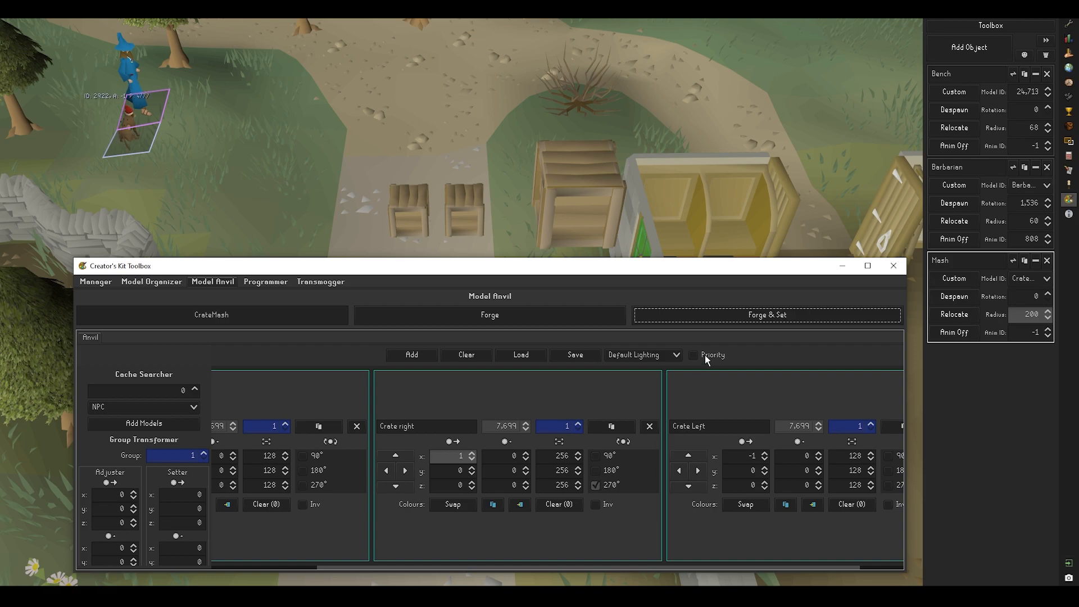
Try the Inv option on Crate right in the Model Anvil
left_click(717, 313)
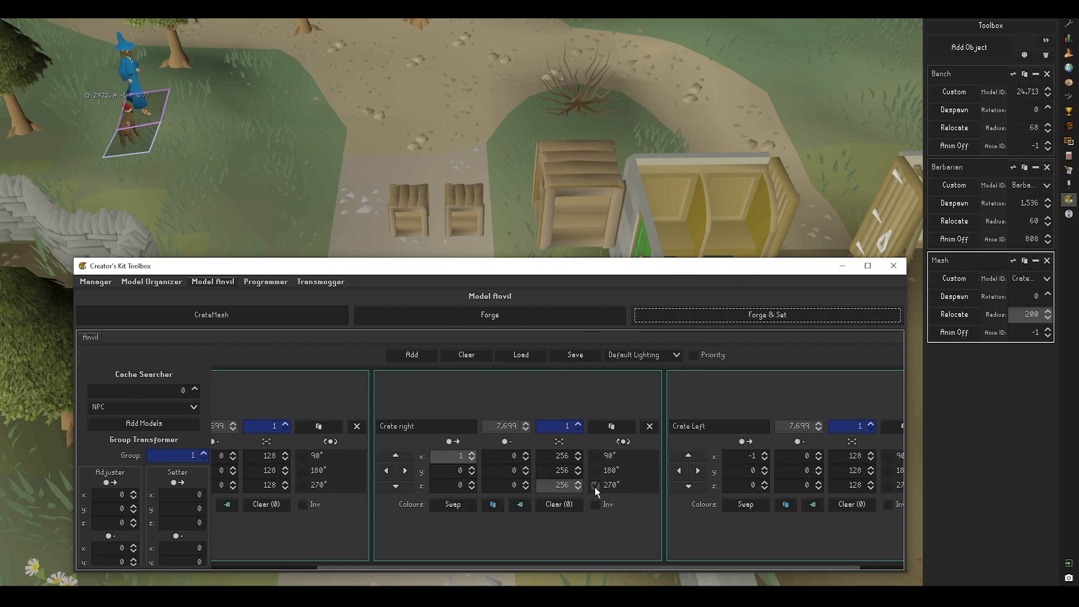
left_click(595, 504)
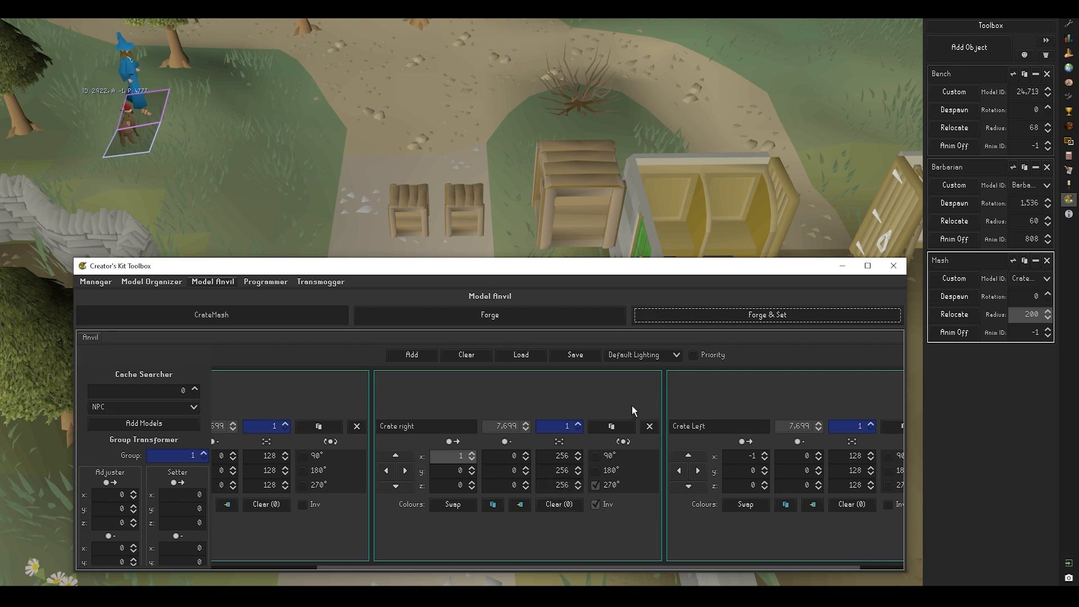
left_click(596, 504)
Remove all three crate components from the Model Anvil
scroll(552, 396, "up", 3)
left_click(493, 426)
left_click(493, 427)
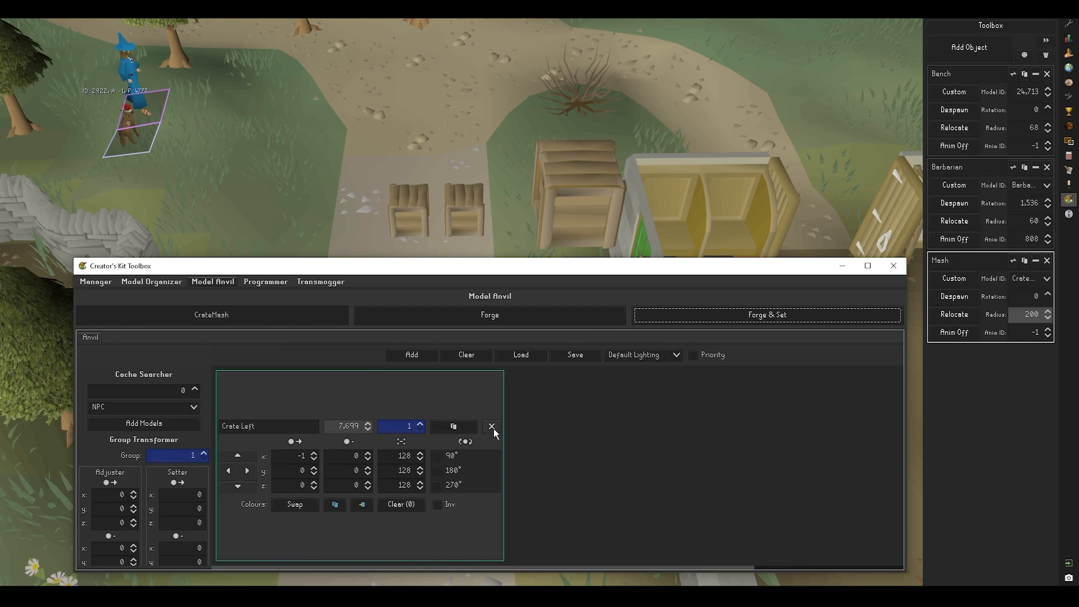
left_click(492, 427)
Review the duplicate CrateMash entries in the Model Organizer and clear all unused custom models
left_click_drag(361, 261, 362, 180)
left_click(143, 202)
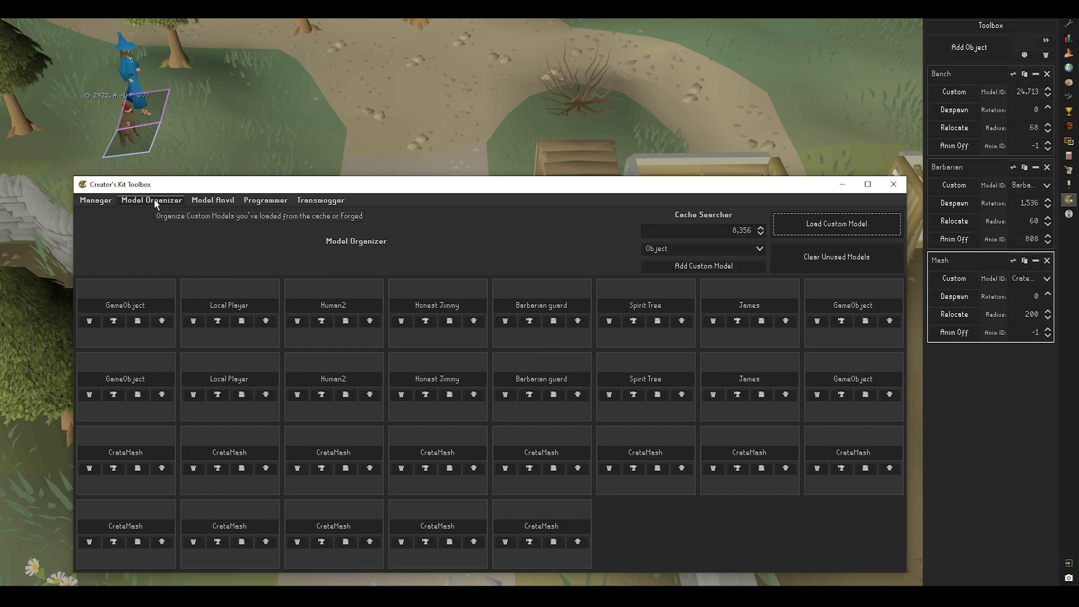
left_click(95, 200)
left_click(155, 200)
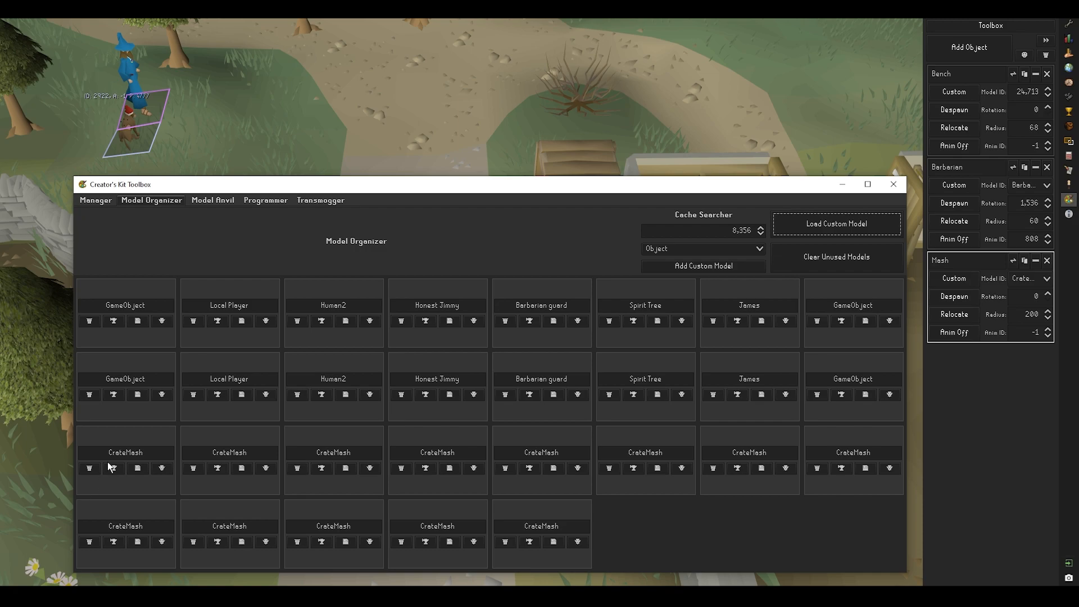
double_click(149, 453)
double_click(245, 454)
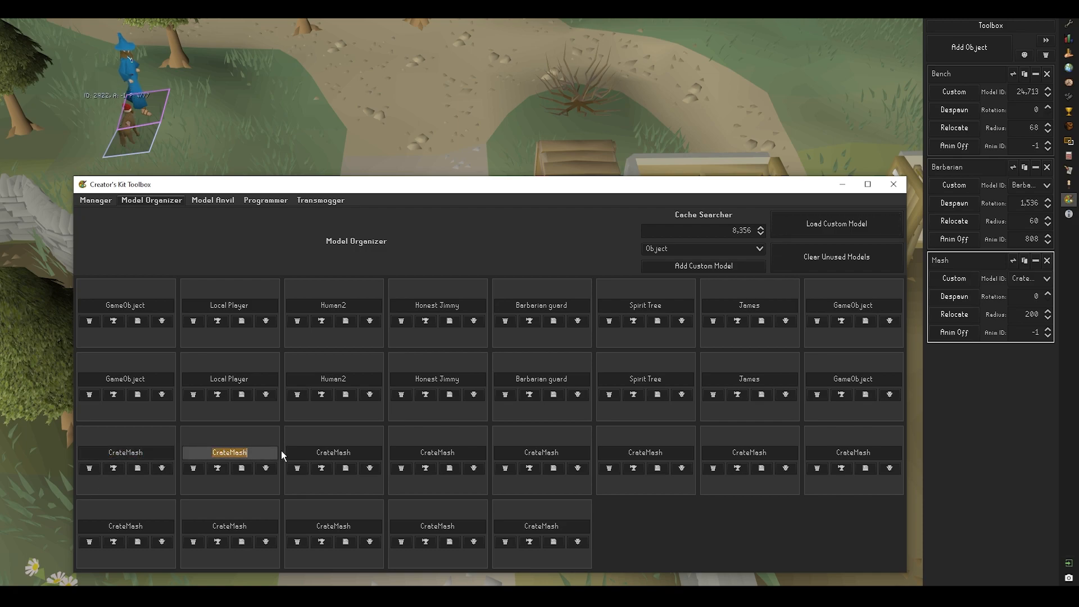
double_click(337, 453)
double_click(444, 453)
double_click(519, 453)
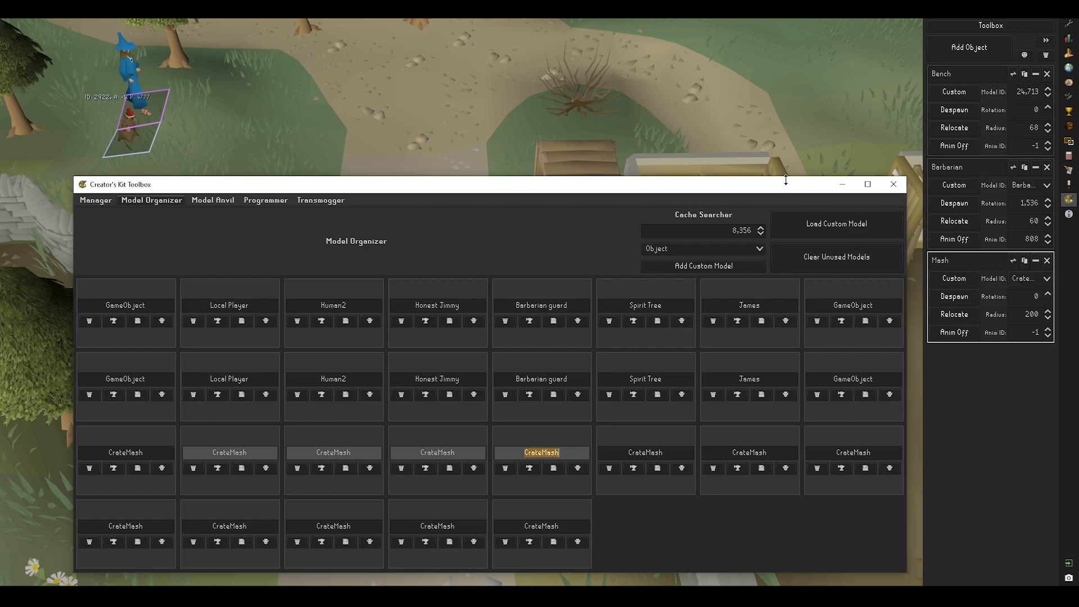
left_click_drag(786, 178, 790, 310)
left_click(824, 389)
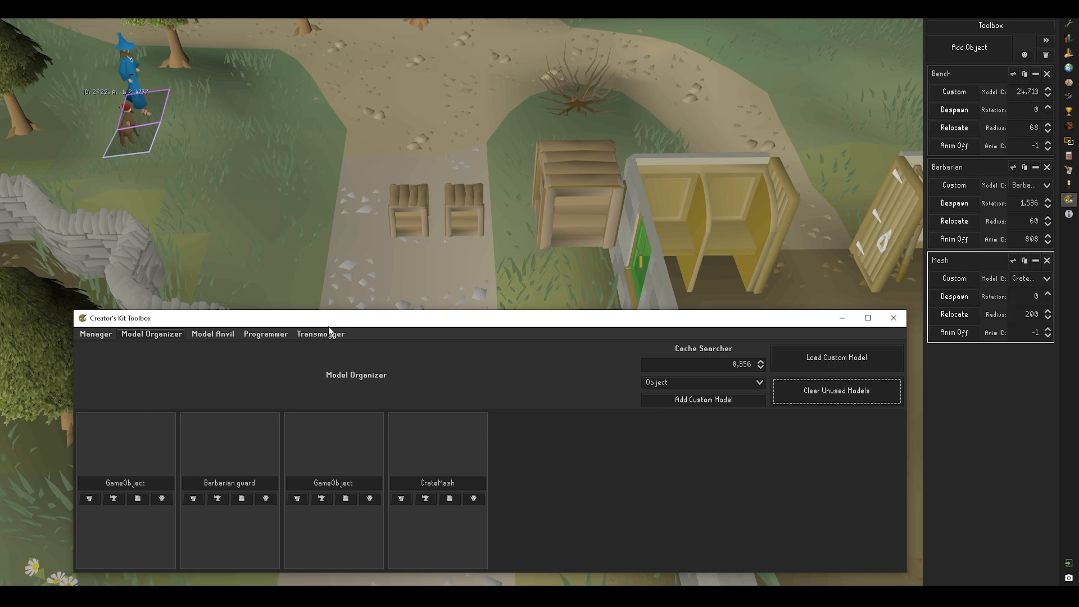
Check the custom models available to the Mash object and choose CrateMash
left_click_drag(336, 309, 351, 220)
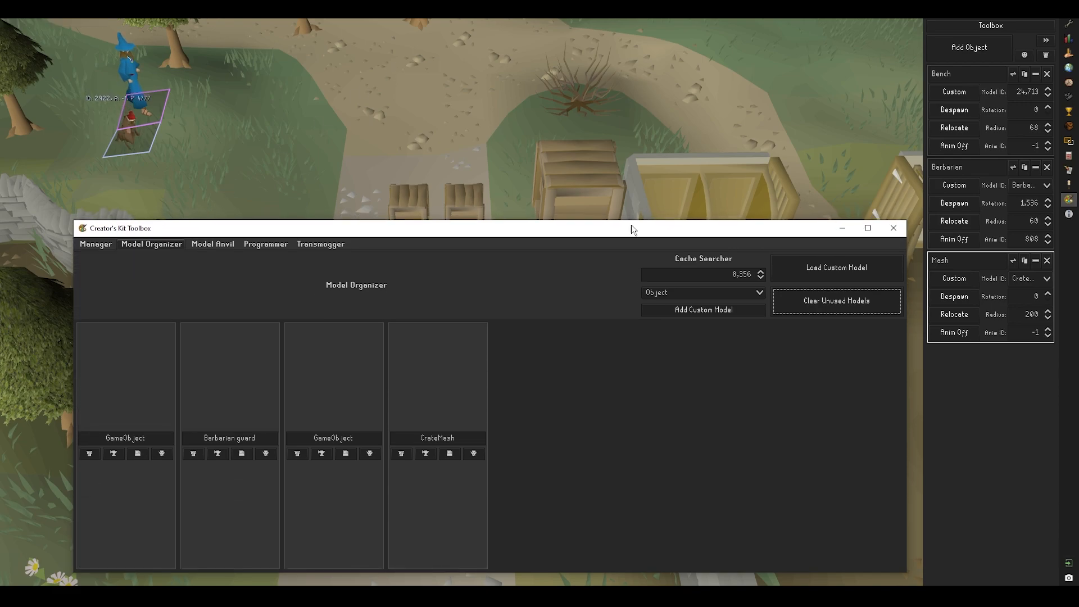
left_click(1038, 280)
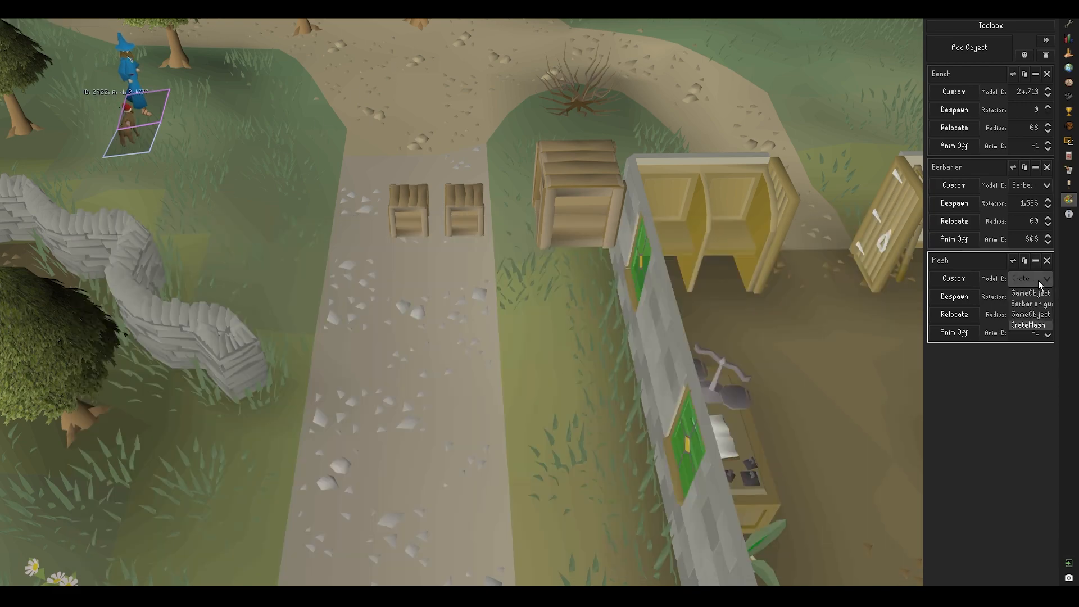
left_click(1034, 325)
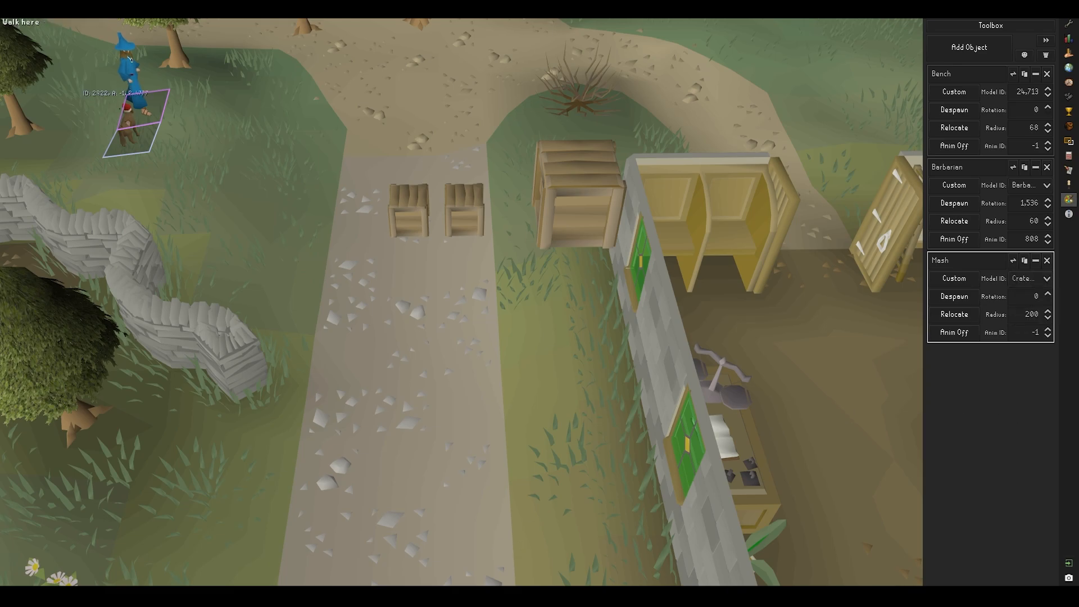
Rename the GameObject entry beside CrateMash in the Model Organizer as Tree
left_click(497, 572)
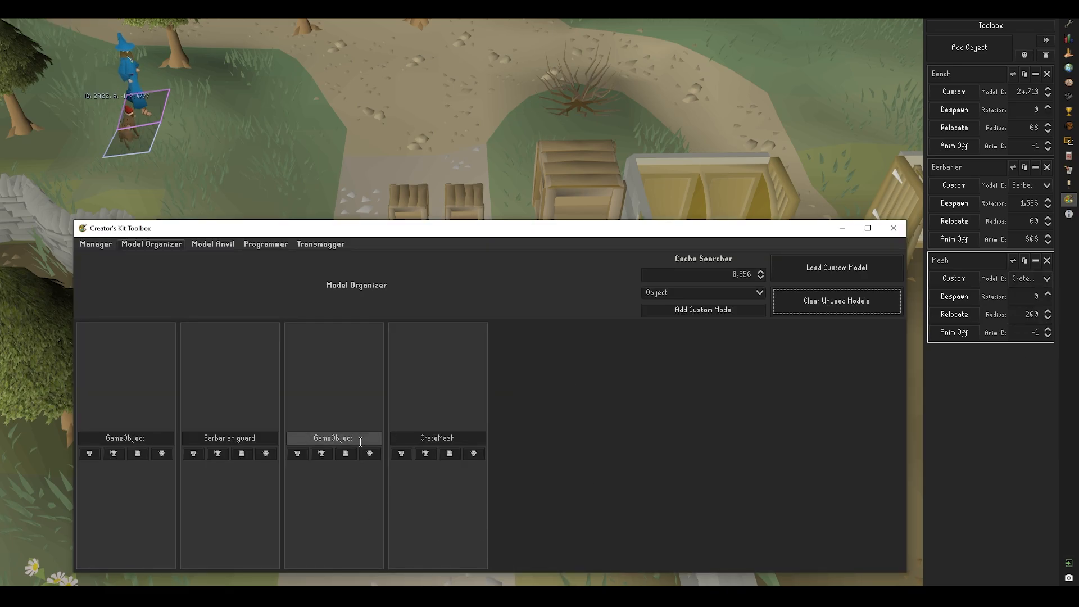
double_click(356, 439)
type("Tree")
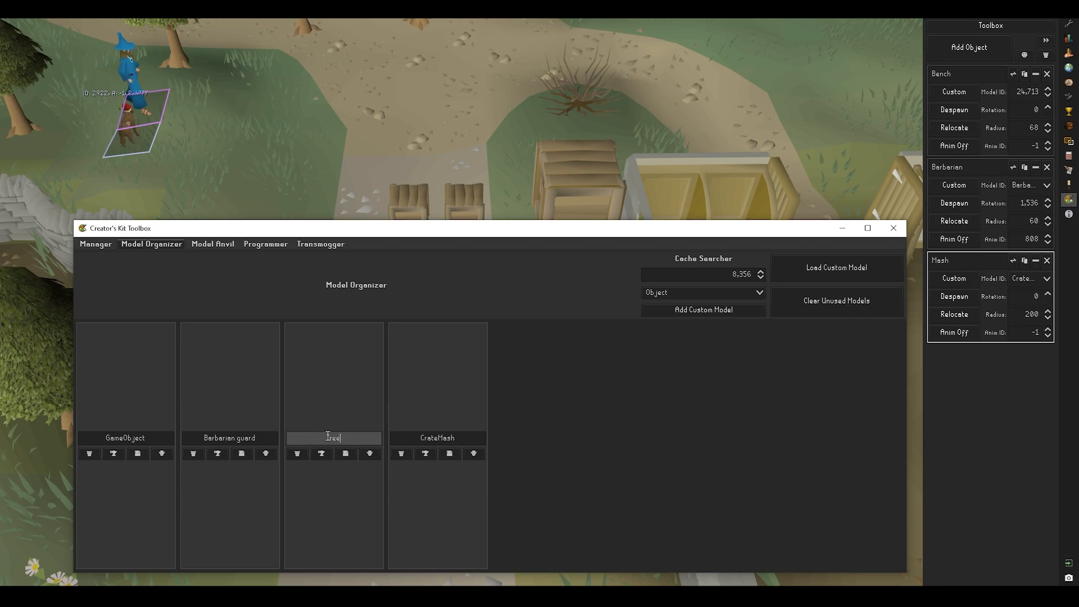
left_click(481, 442)
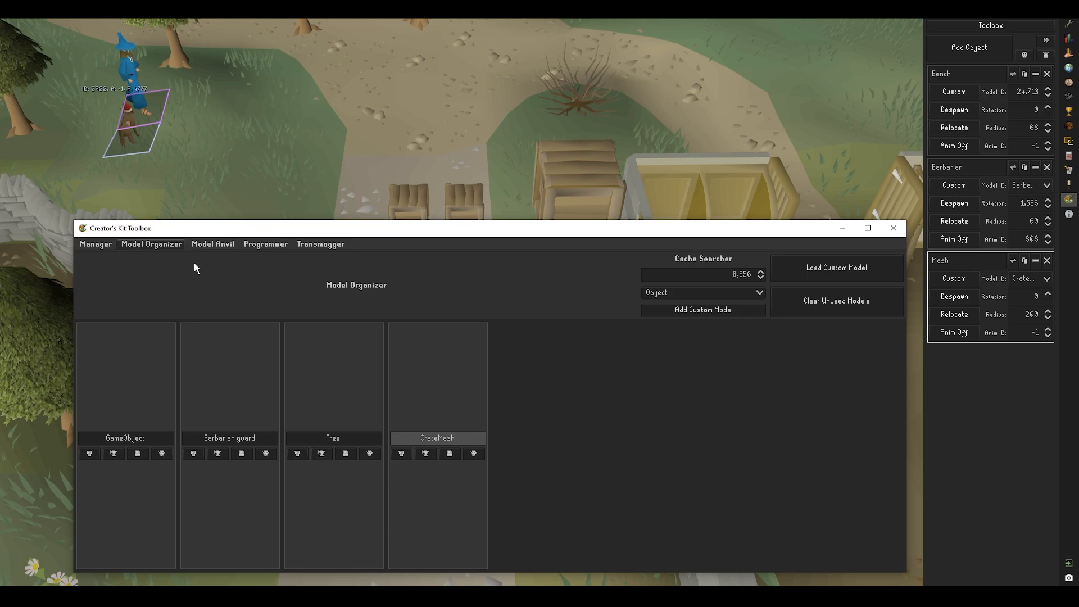
In the Model Anvil, name the component with model ID 1,637 Tree
left_click(211, 243)
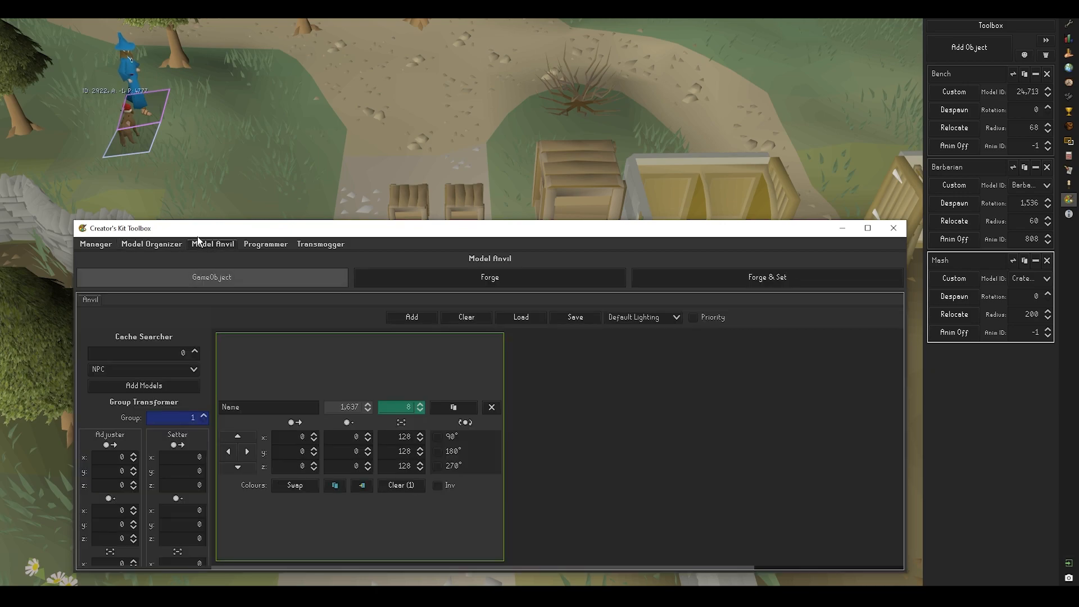
left_click(297, 409)
type("Tree")
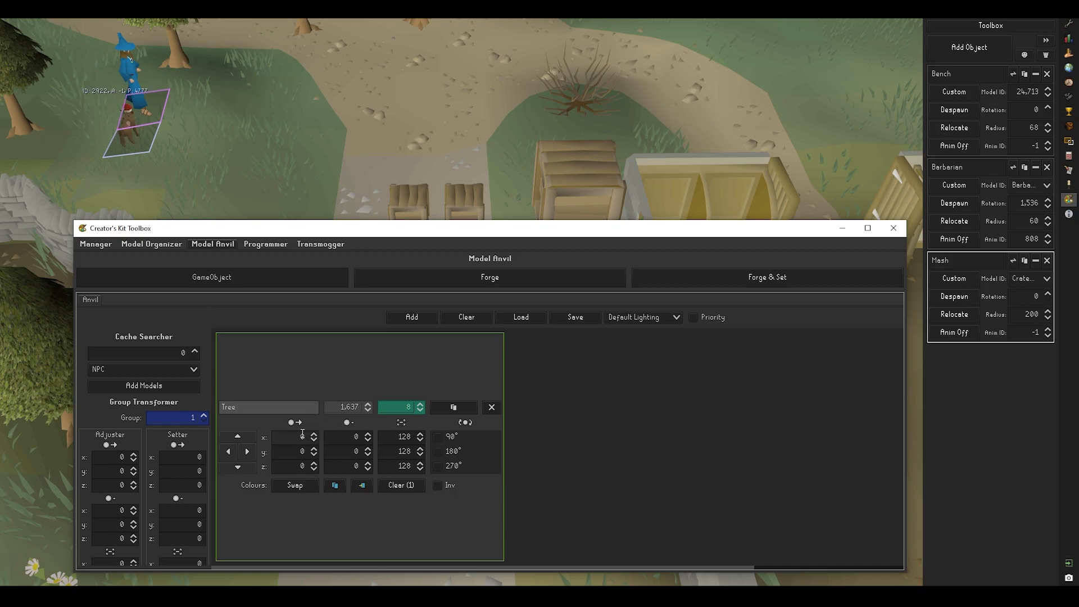
left_click(302, 437)
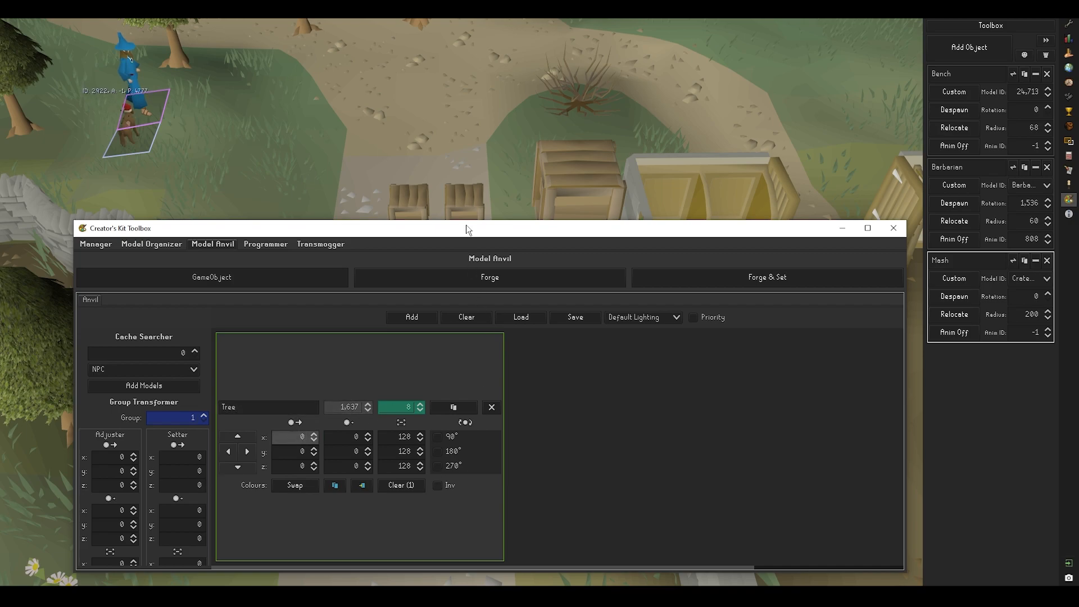
Name the anvil's custom model Tree, and forge and set it on the Mash object
left_click_drag(466, 229, 466, 253)
left_click(140, 300)
type("Tree")
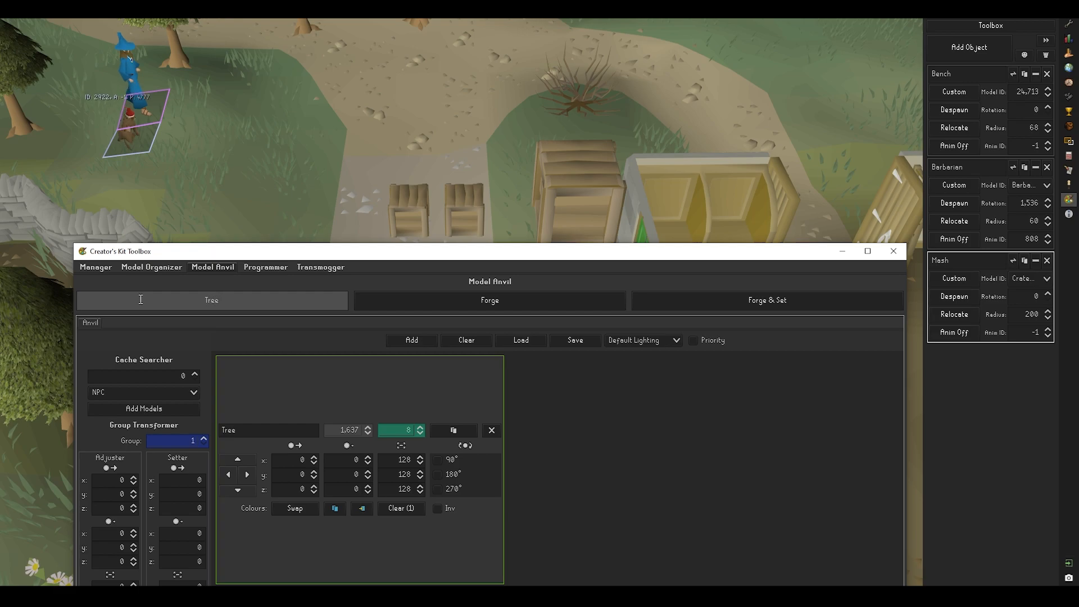
left_click(854, 303)
left_click_drag(552, 244, 557, 290)
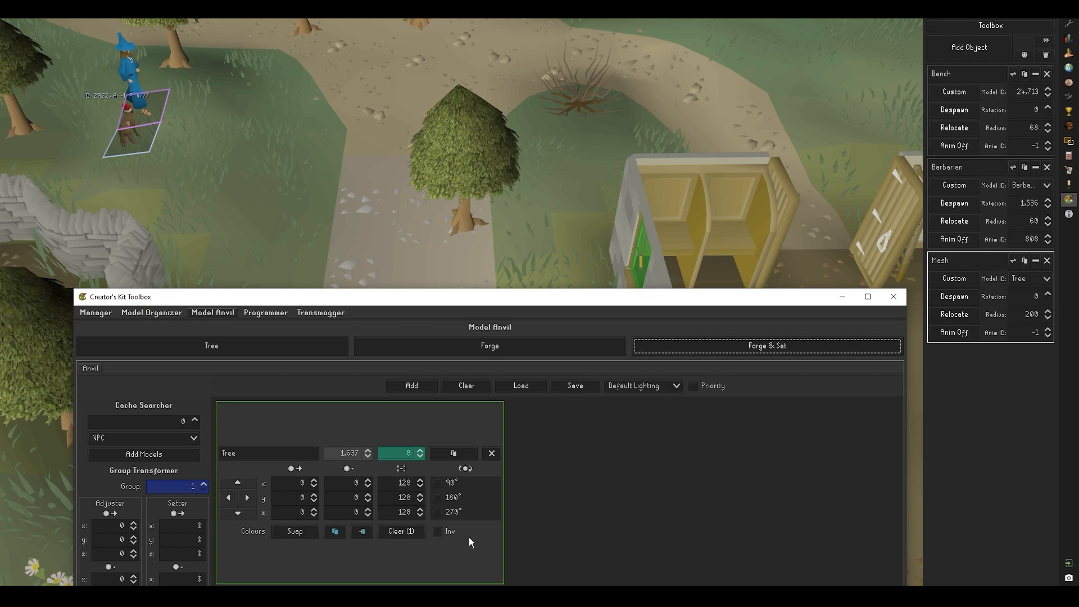
Enable Inv for the Tree component and set its z scale to -128
left_click(401, 482)
type("-")
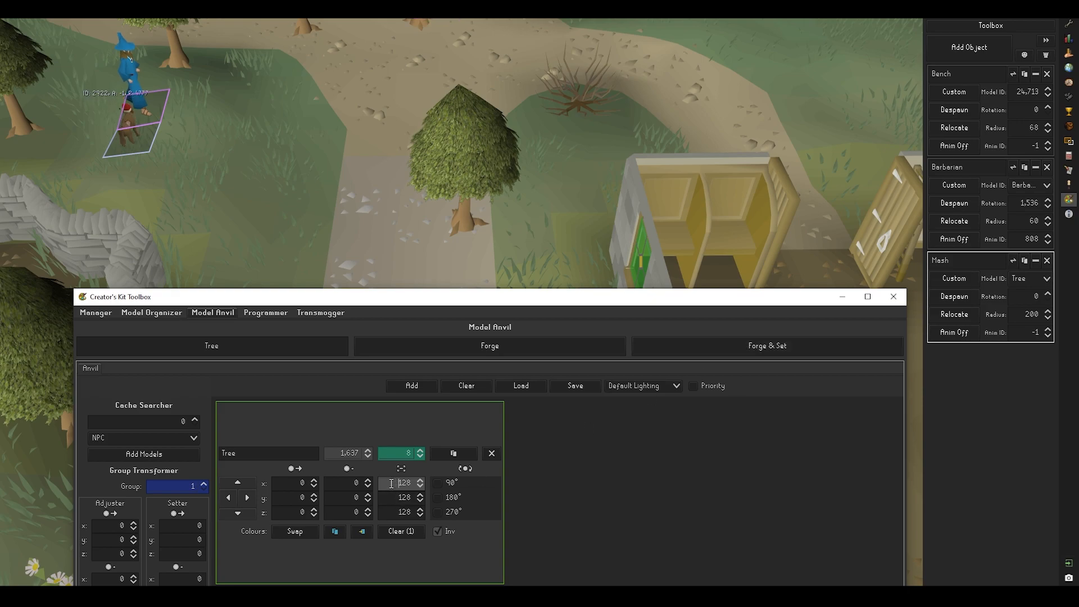
left_click(385, 512)
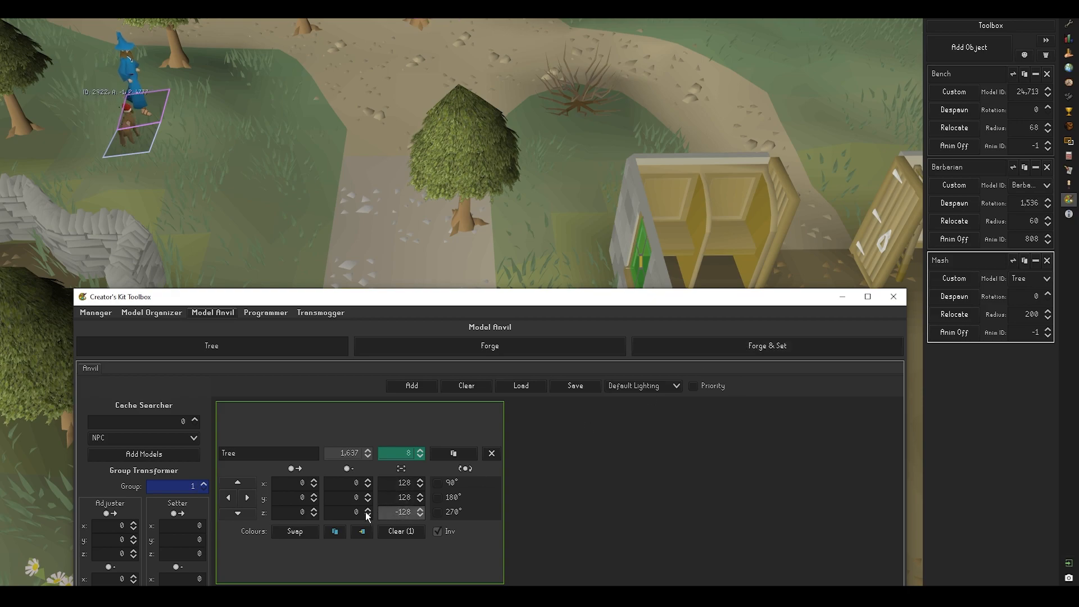
Set the Tree component's z tile offset to 3, forge and set the model, and inspect it in the scene
left_click(313, 509)
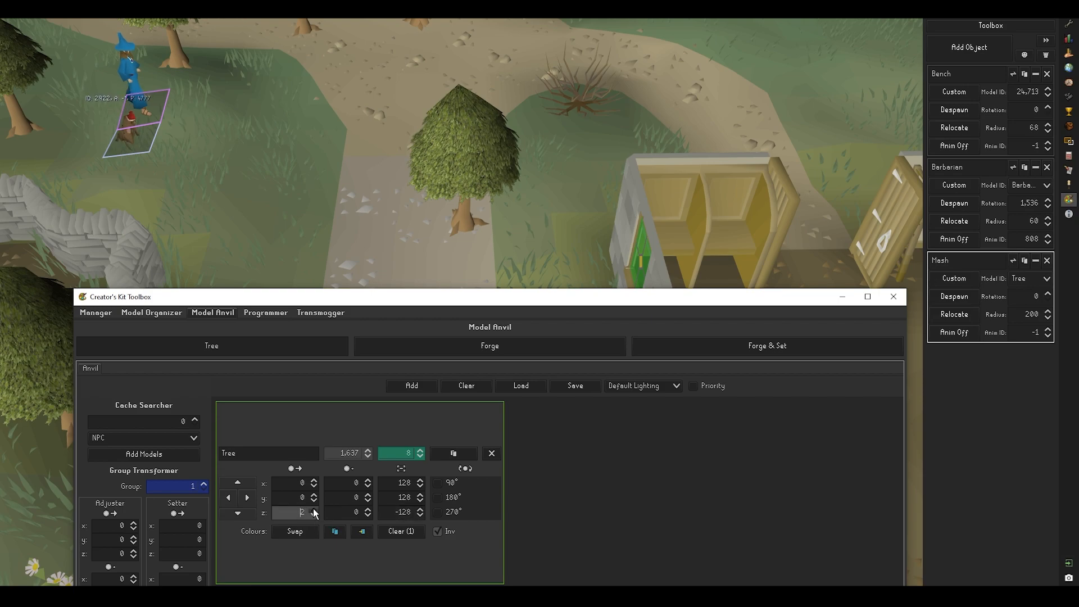
left_click(795, 346)
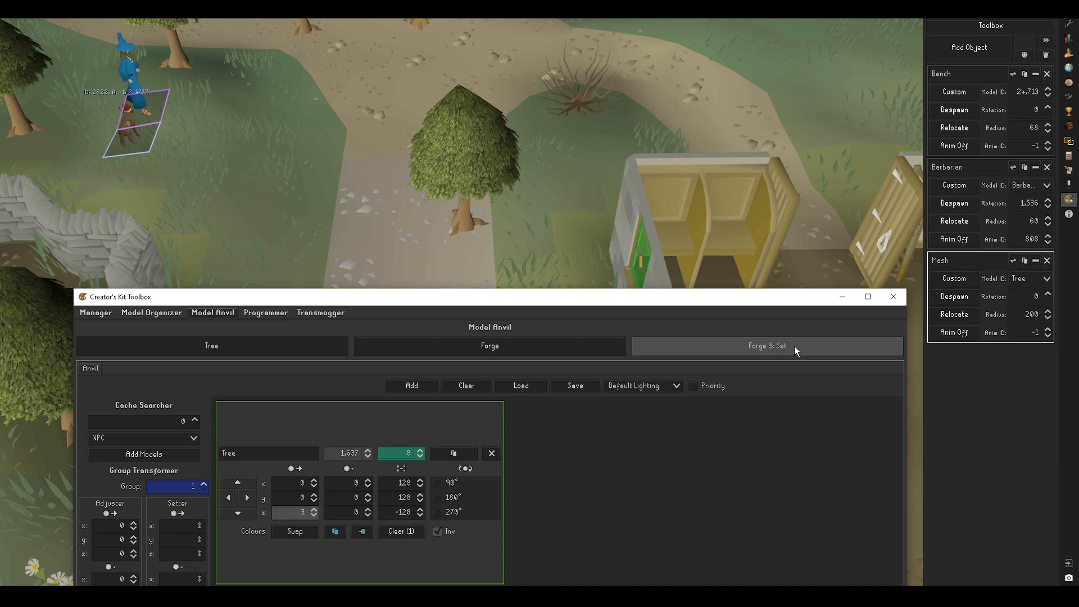
left_click(757, 353)
scroll(549, 244, "down", 15)
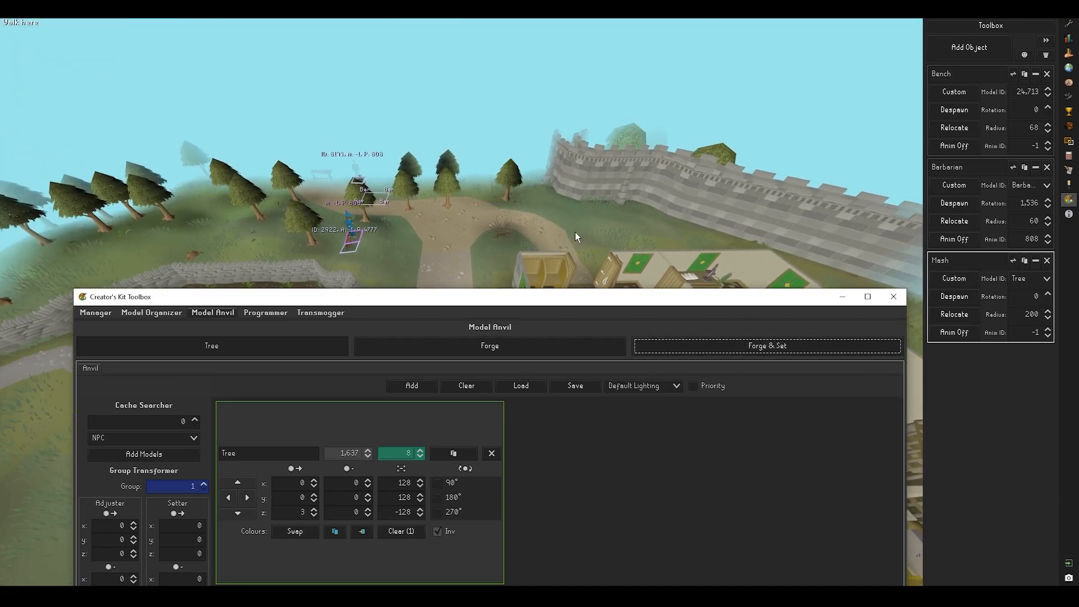
scroll(575, 232, "down", 3)
middle_click_drag(582, 233, 516, 386)
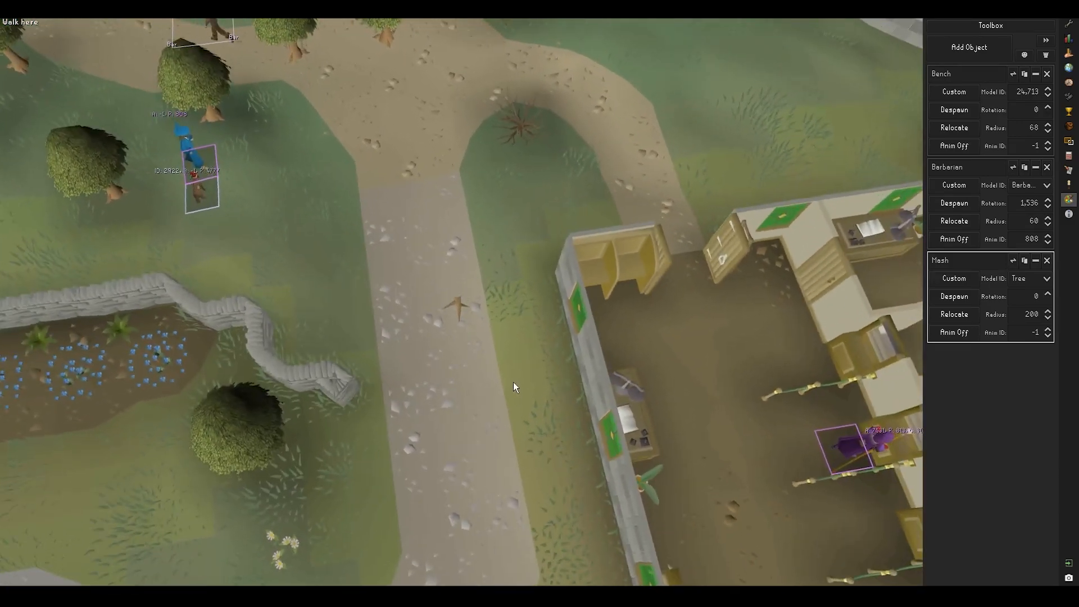
Set the Tree component's z tile offset to -3, forge and set the model, and view the upside-down tree
left_click(527, 565)
left_click(313, 518)
left_click(668, 352)
scroll(571, 261, "down", 4)
middle_click_drag(567, 261, 371, 337)
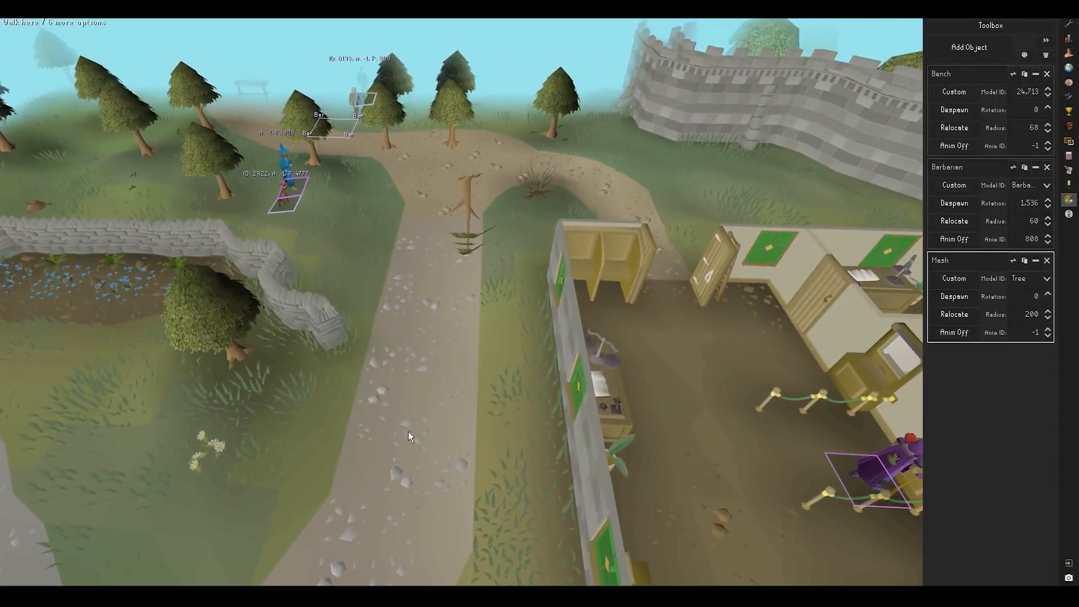
Remove the Tree component from the Model Anvil and walk the player character onto the path beside the tree
left_click(517, 562)
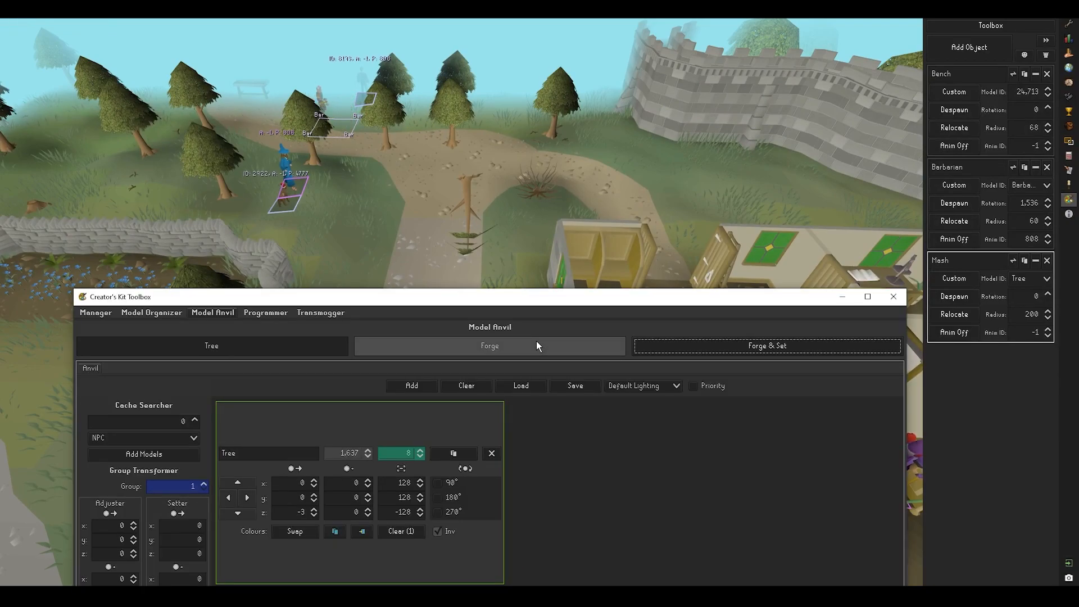
left_click(492, 453)
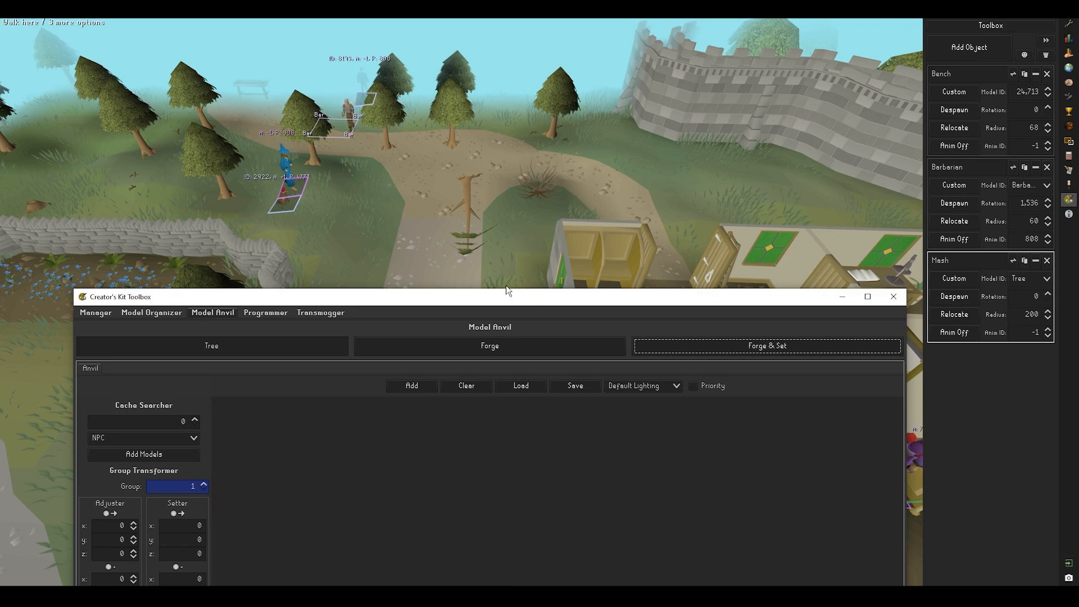
left_click(414, 244)
Load the player character's model components into the Model Anvil, enlarge the toolbox window and look over the components
scroll(361, 234, "up", 5)
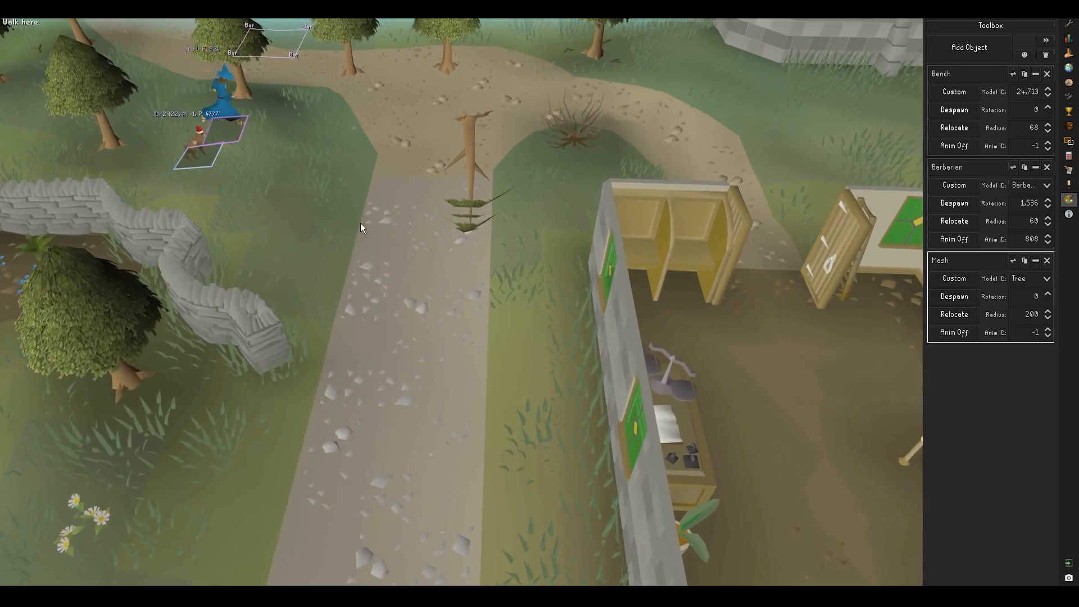
scroll(365, 275, "up", 3)
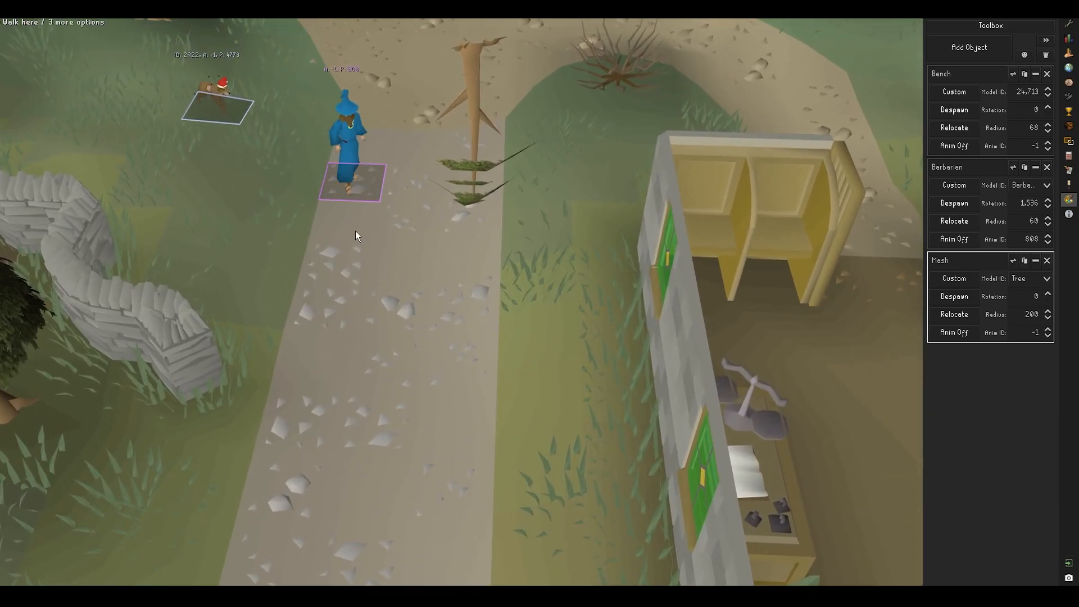
right_click(359, 178)
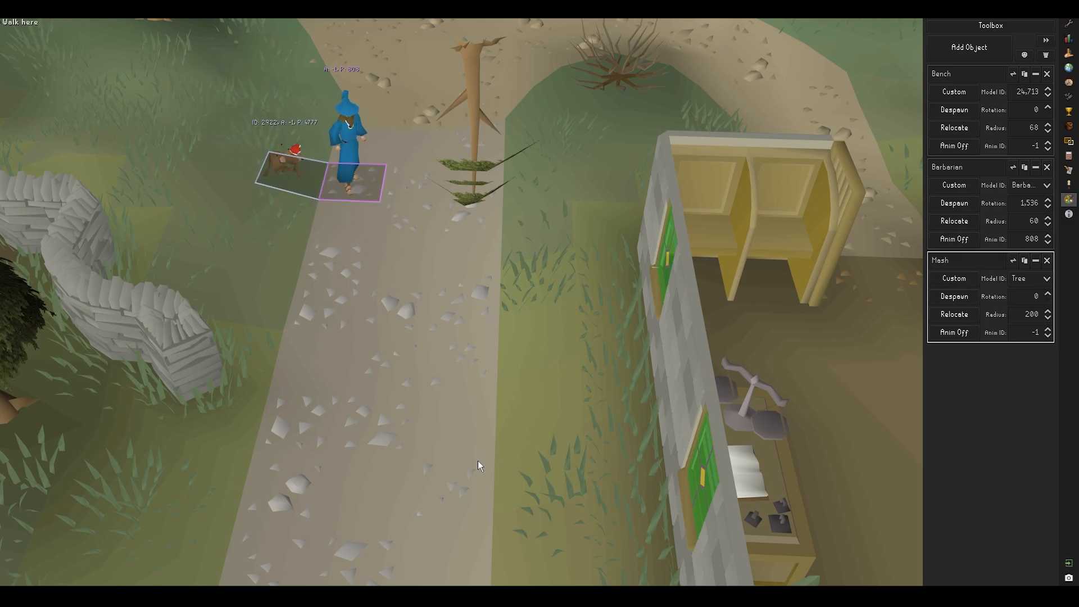
left_click(532, 559)
left_click_drag(523, 297, 470, 66)
left_click_drag(860, 156, 1059, 165)
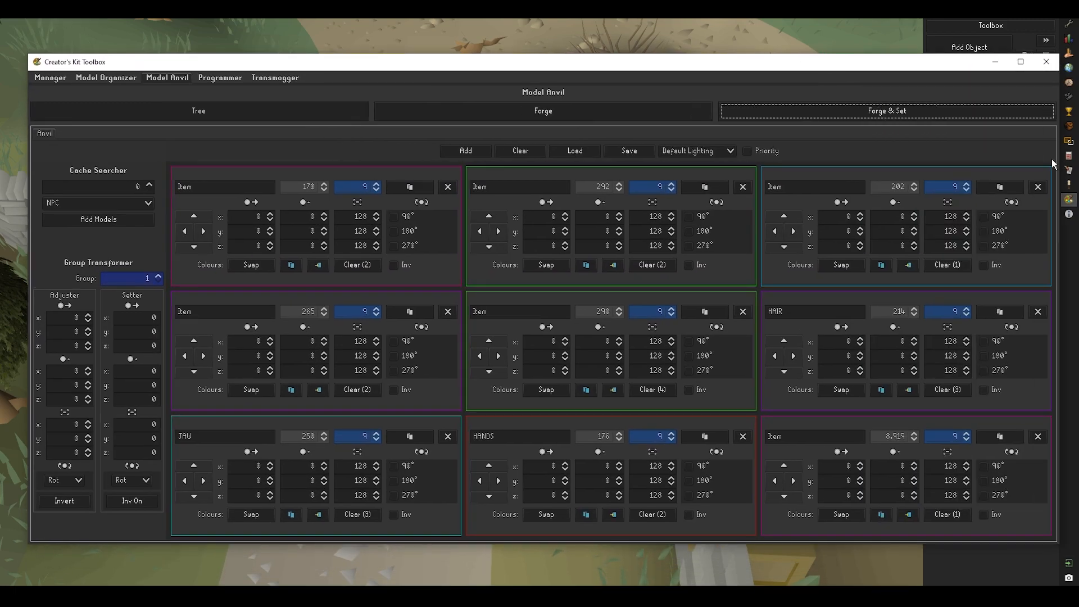
left_click_drag(849, 54, 839, 207)
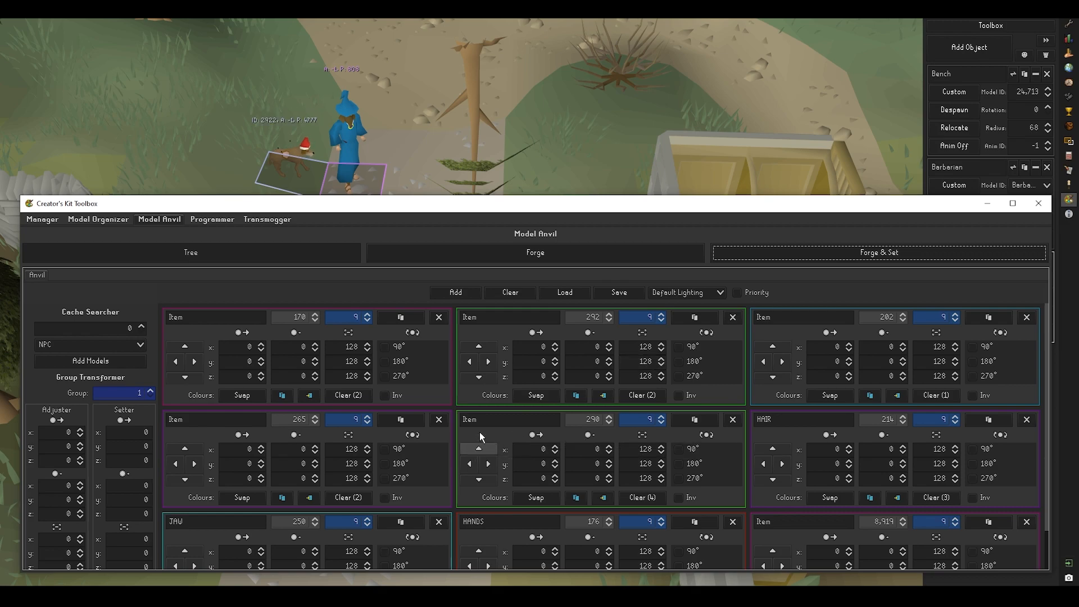
scroll(315, 490, "down", 1)
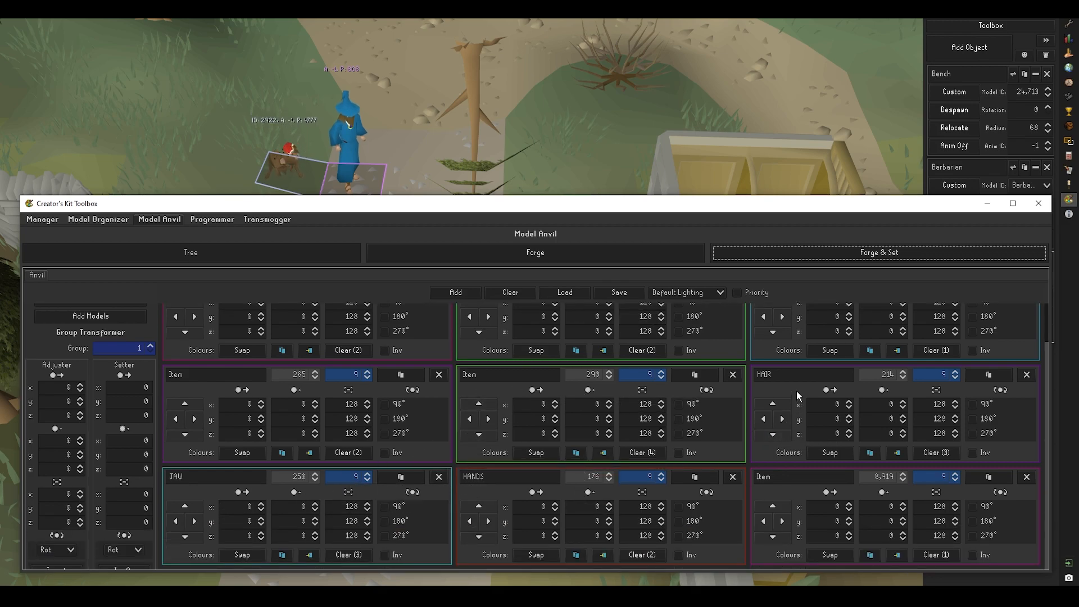
scroll(490, 405, "up", 1)
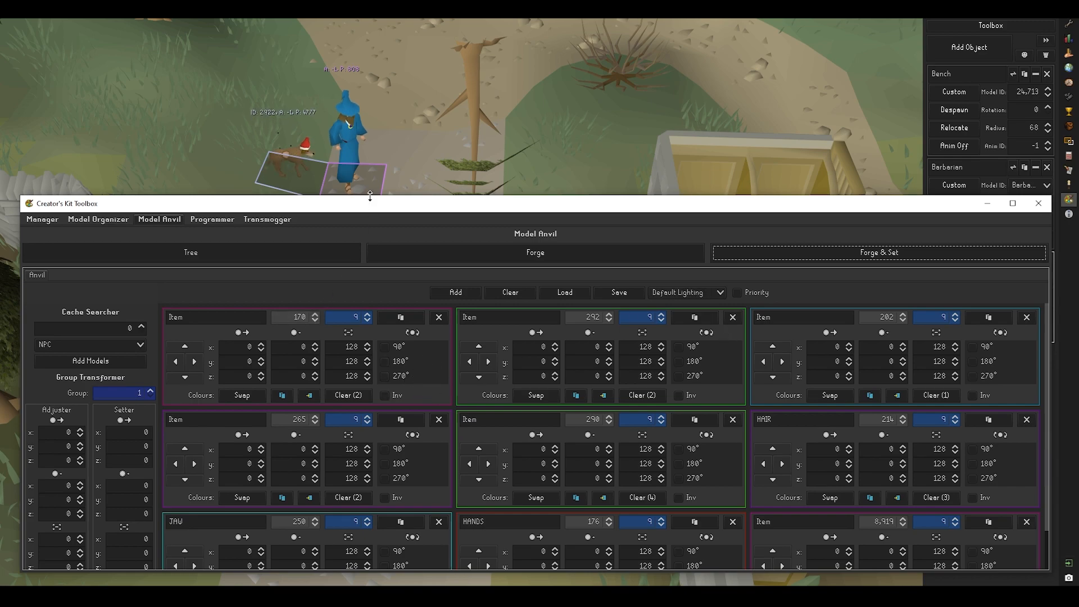
Try model ID 171 on the first component, forge and set it, and restore ID 170 with another forge and set
left_click_drag(370, 195, 369, 209)
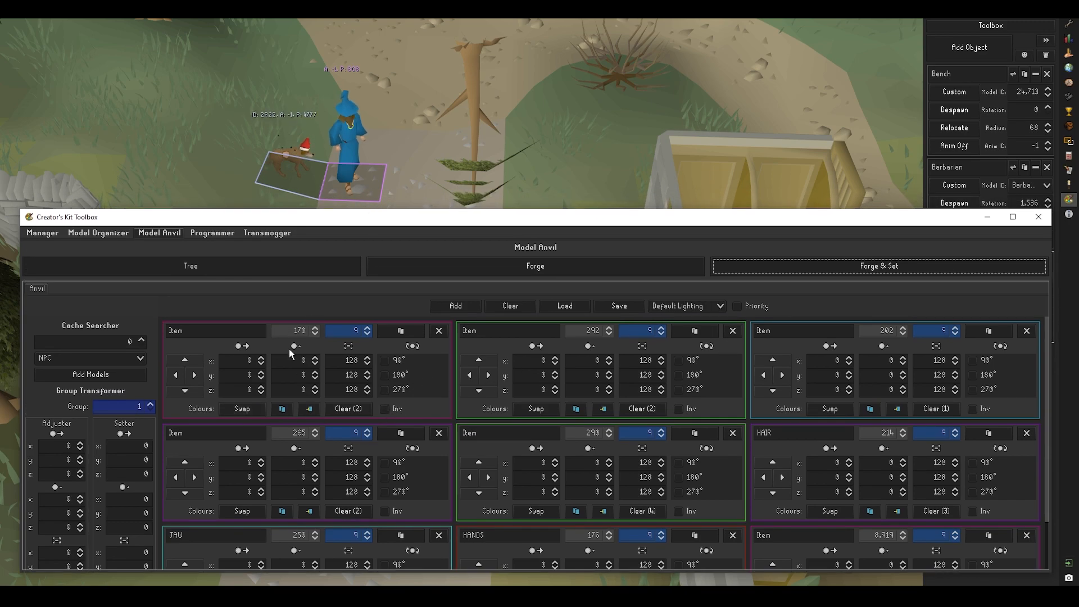
left_click(315, 327)
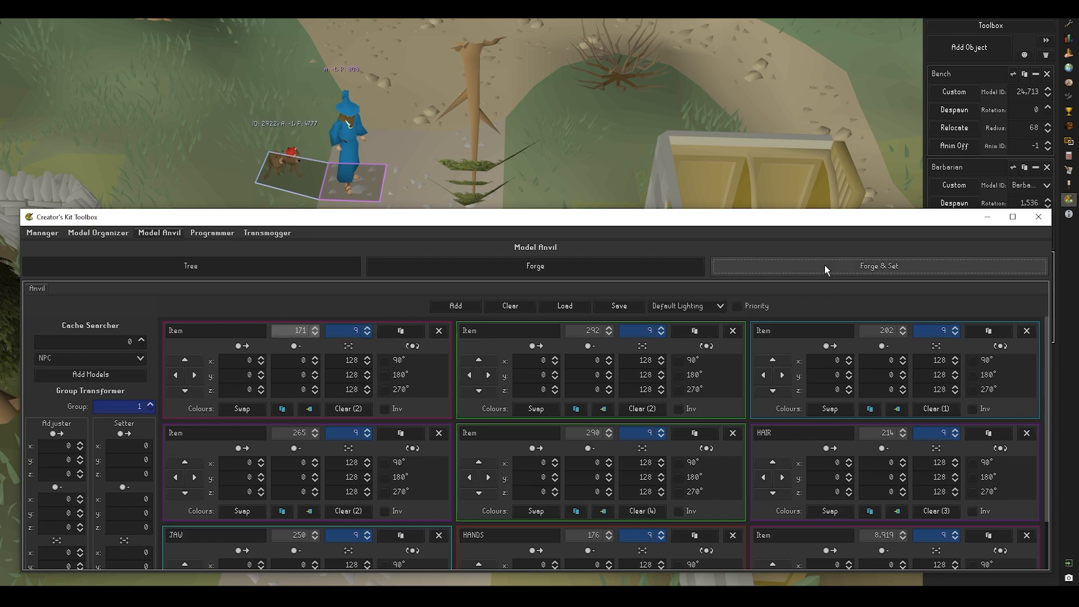
left_click(825, 269)
left_click(315, 333)
left_click(764, 270)
Try model ID 293 on the second component, forge and set it, and restore ID 292 with another forge and set
left_click(608, 328)
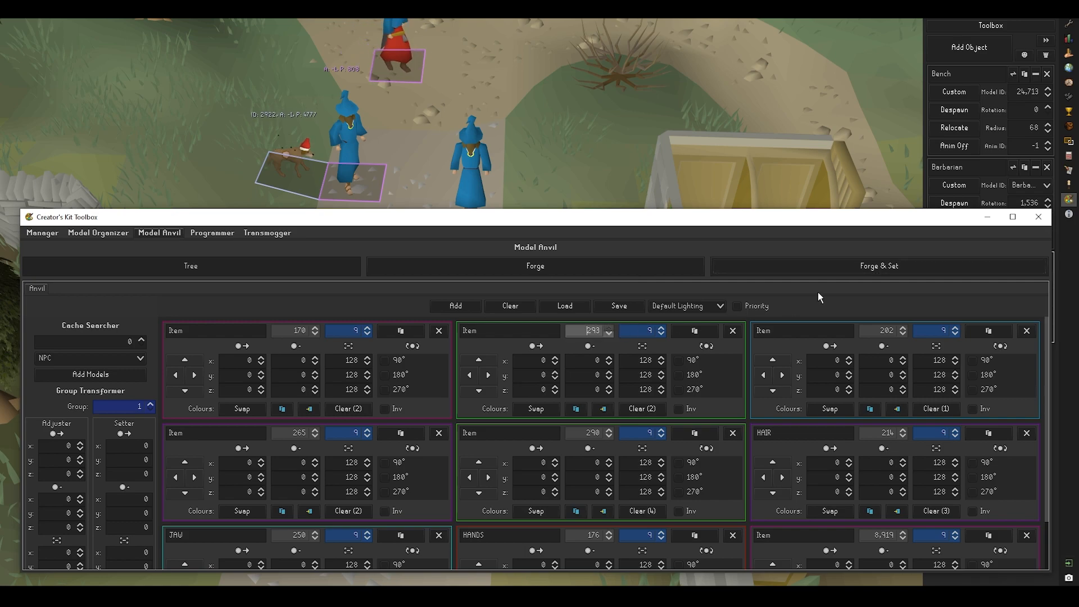
left_click(855, 267)
left_click(608, 334)
left_click(819, 271)
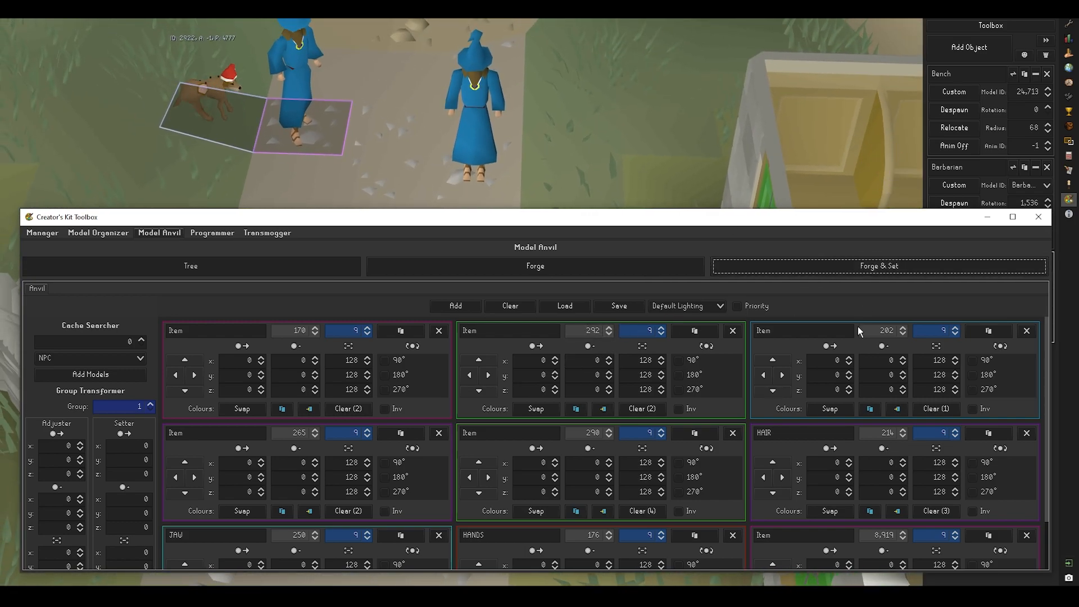
Try model ID 203 on the third component, forge and set it, and restore ID 202 with another forge and set
left_click(909, 265)
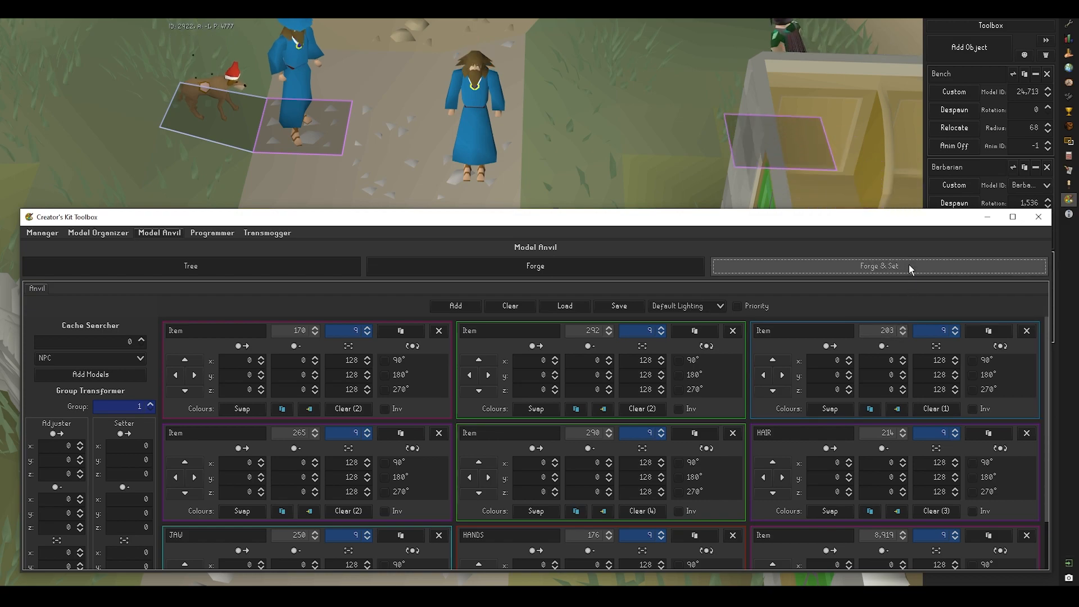
left_click(902, 335)
left_click(903, 268)
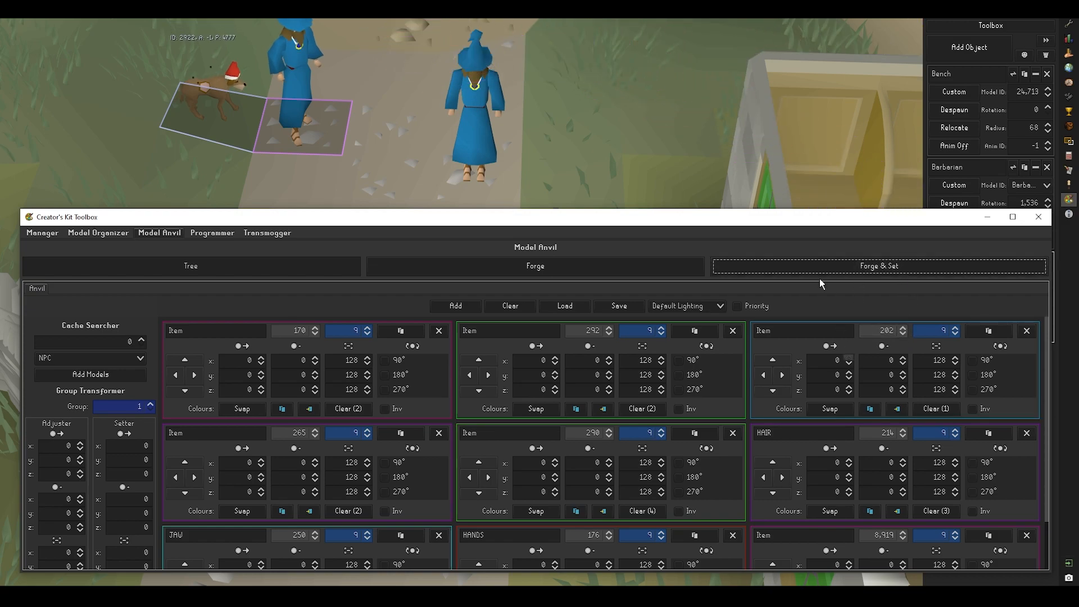
Scale the hat component (model 202) to 256 on all axes with a fine z offset of -64, and forge, set and inspect the model
double_click(946, 362)
type("256")
key("Tab")
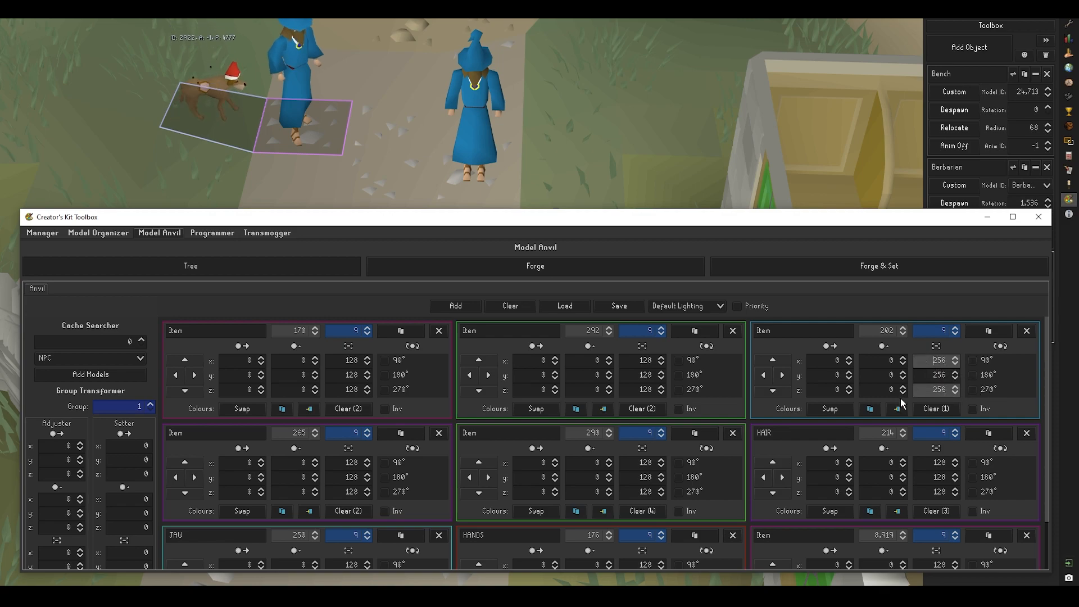
key("shift+Tab")
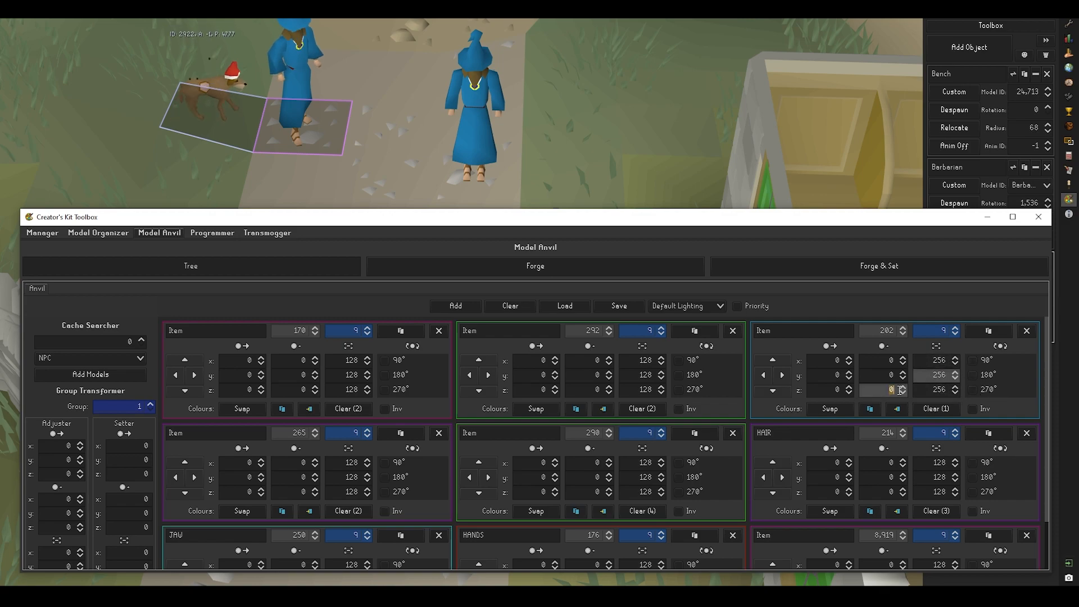
double_click(892, 390)
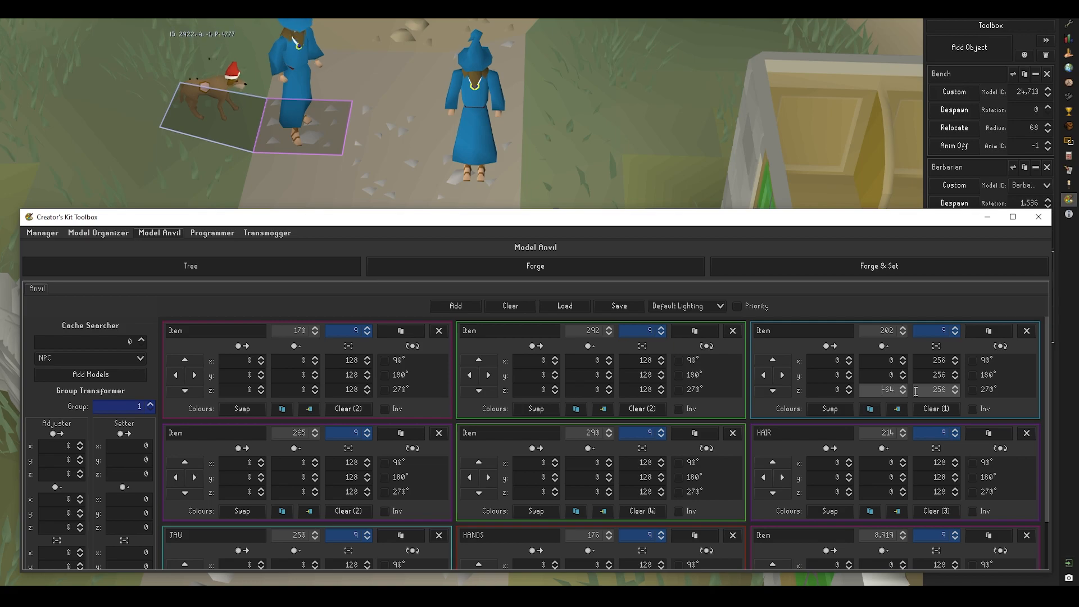
left_click(824, 268)
scroll(562, 160, "down", 6)
middle_click_drag(562, 160, 547, 412)
key("w")
key("a")
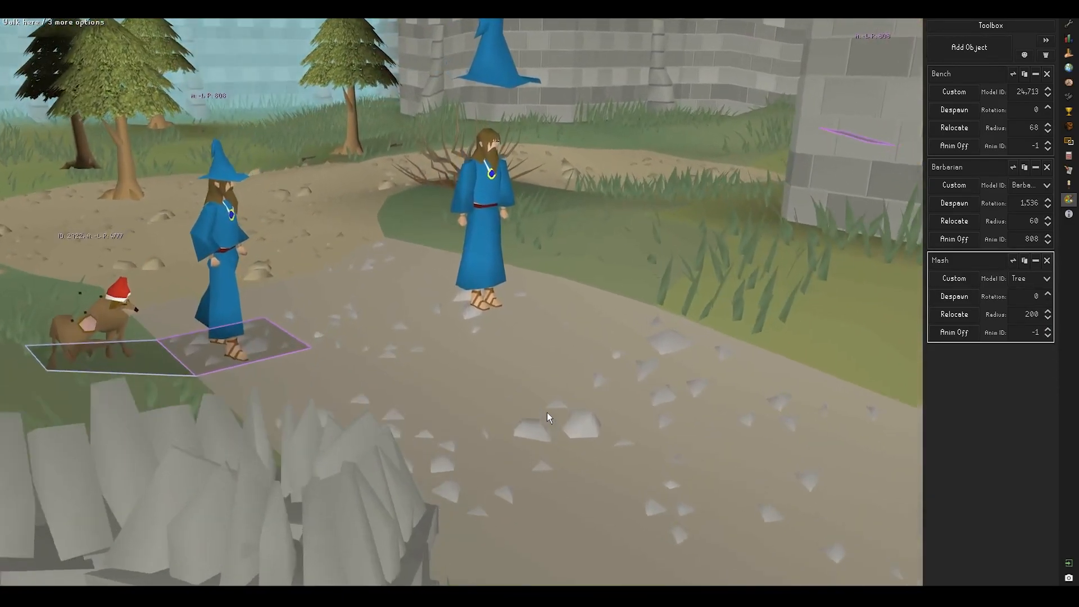
key("s")
Lower the hat component to a fine z offset of -90, forge and set the model, and view it from the side
mouse_move(531, 596)
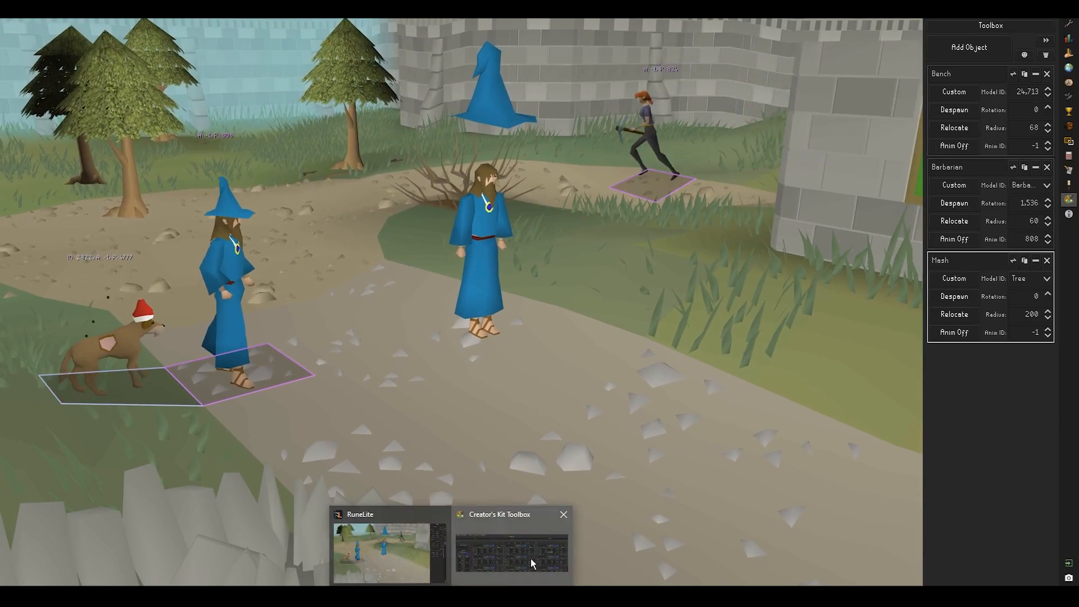
left_click(531, 558)
left_click_drag(544, 209, 544, 348)
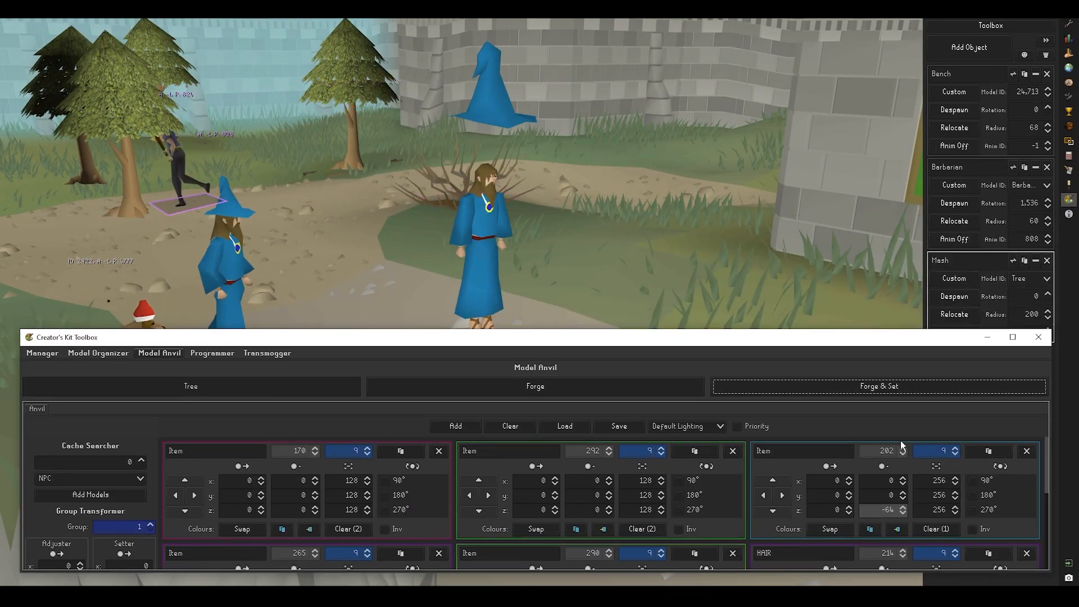
left_click(835, 508)
key("Tab")
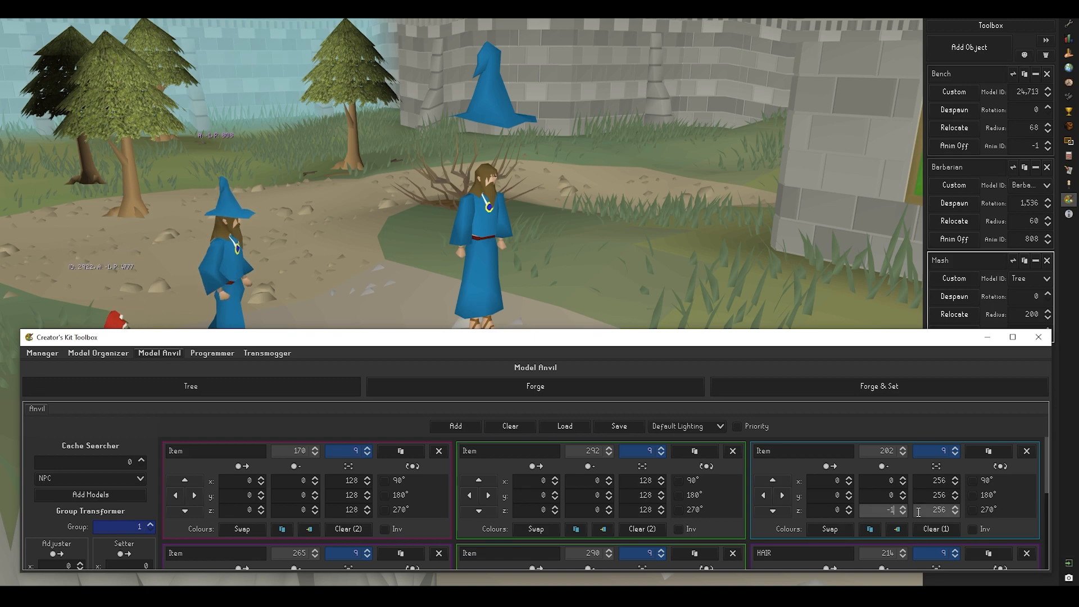
left_click(906, 386)
left_click_drag(876, 510, 911, 511)
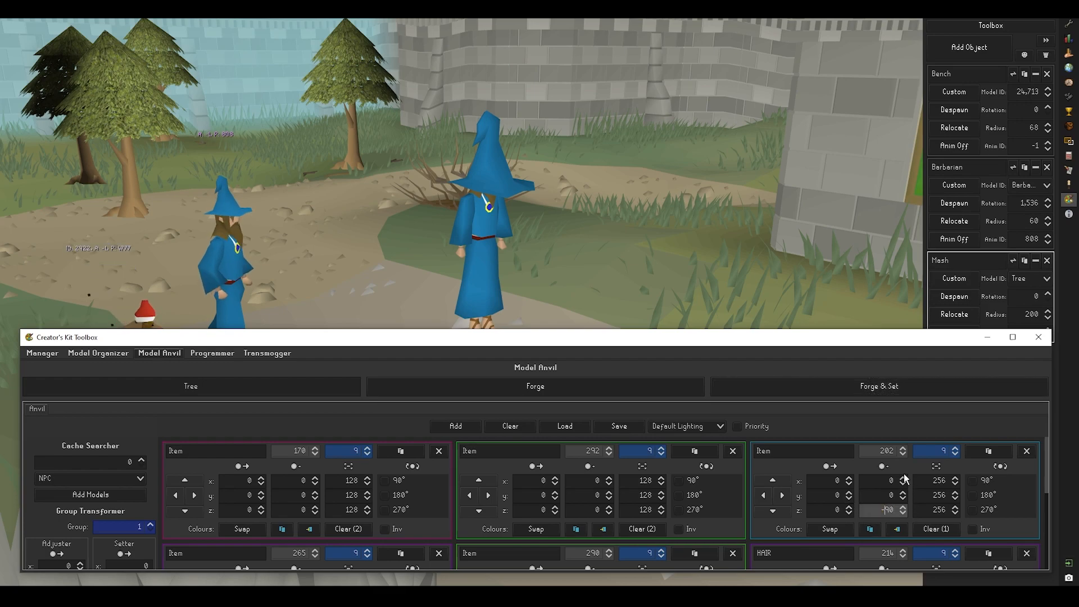
left_click(904, 389)
middle_click_drag(683, 241, 729, 232)
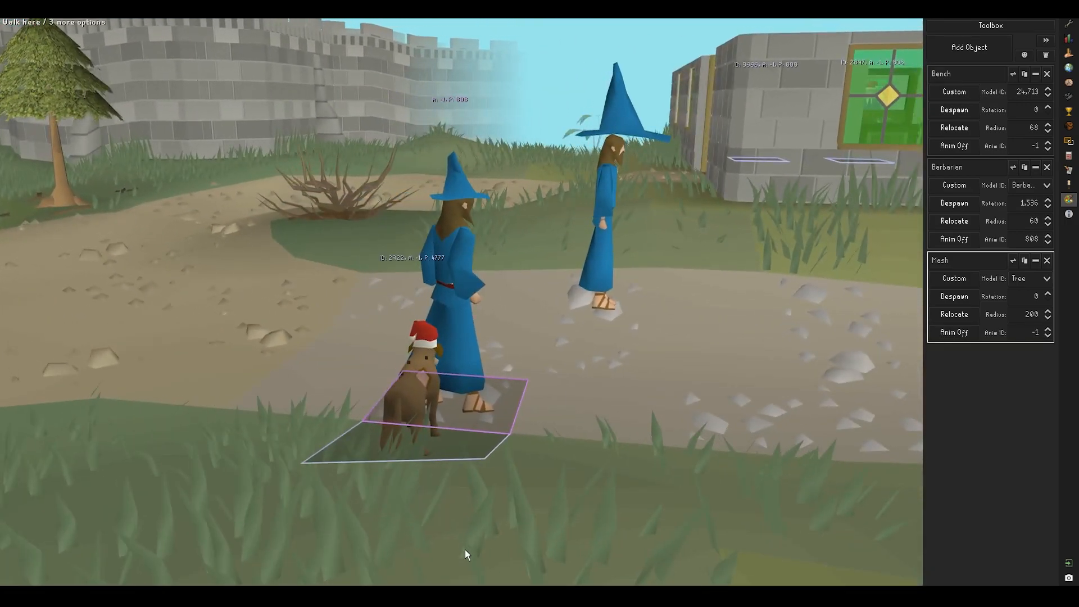
Try a fine y offset of 10 on the hat component, reduce it to 5, and forge and set the model each time
left_click(494, 565)
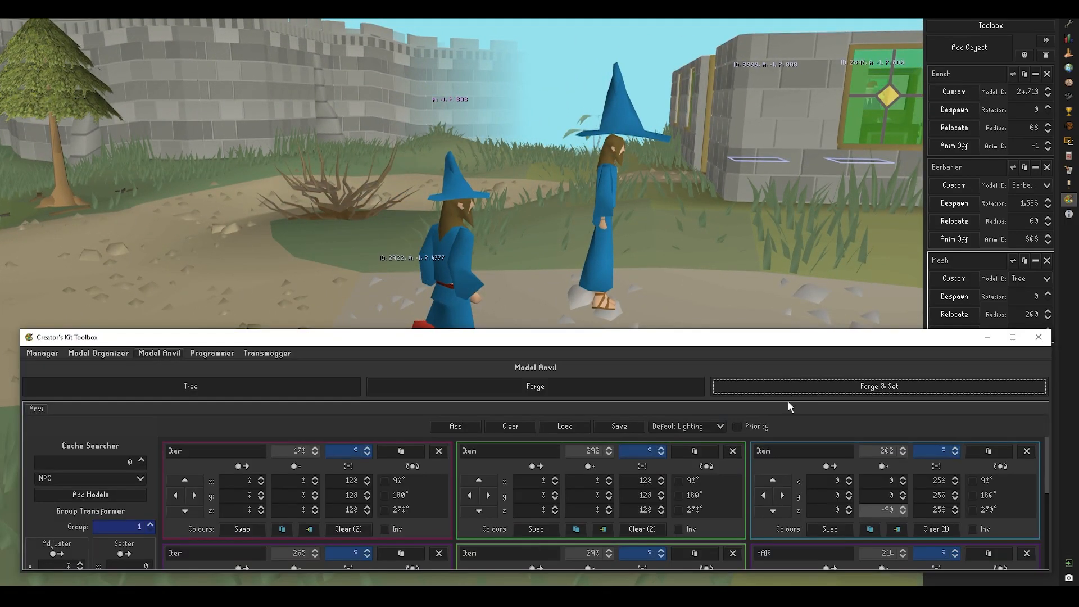
left_click(903, 492)
left_click(903, 493)
left_click(932, 384)
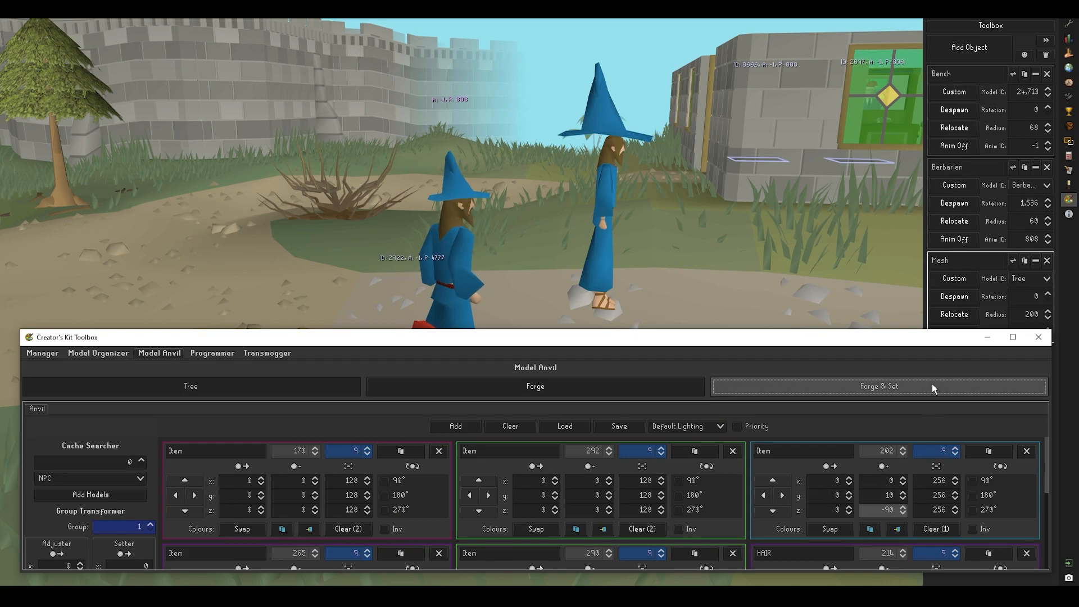
left_click(904, 498)
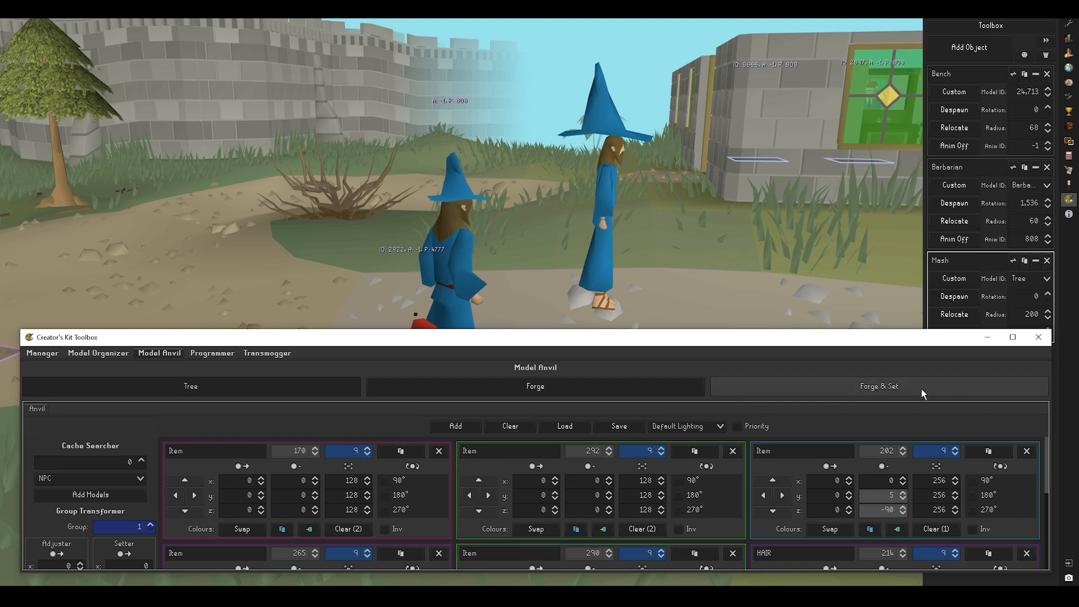
left_click(921, 390)
Set the hat component's fine z offset to -95, forge and set the model, and inspect the hat's fit
left_click(904, 507)
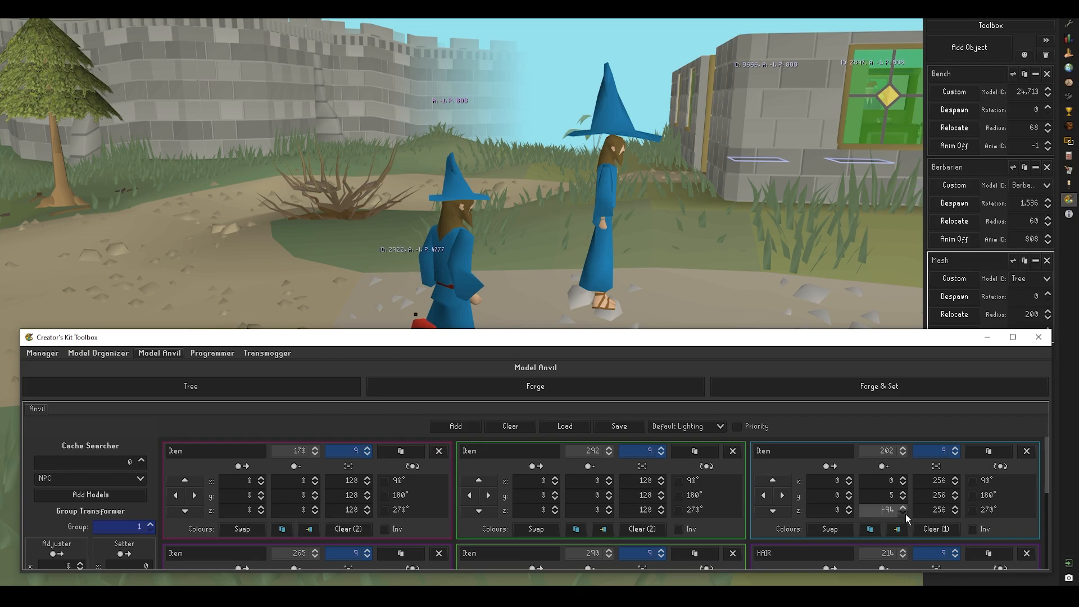
left_click(911, 387)
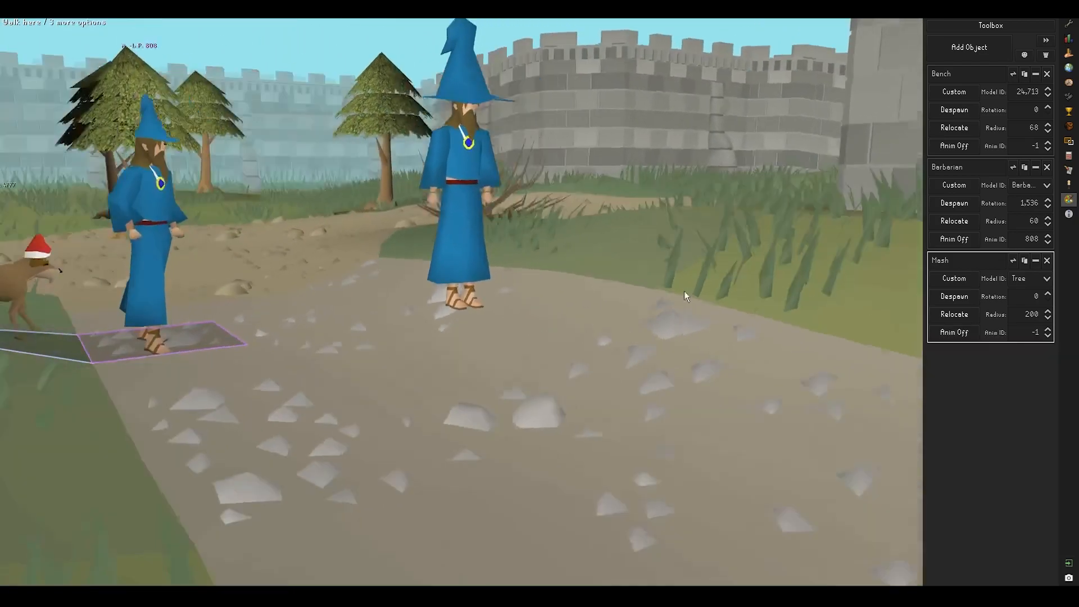
middle_click_drag(683, 291, 655, 327)
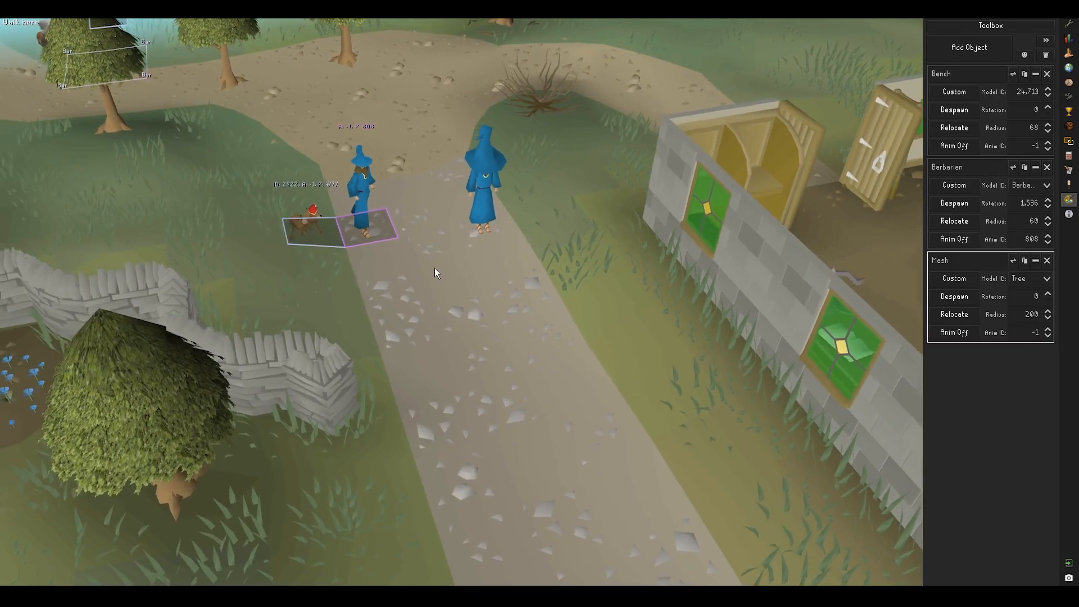
Set the Mash object's animation ID to 808, relocate it up the path and plot a movement route for it
key("w")
left_click_drag(1024, 335, 1061, 335)
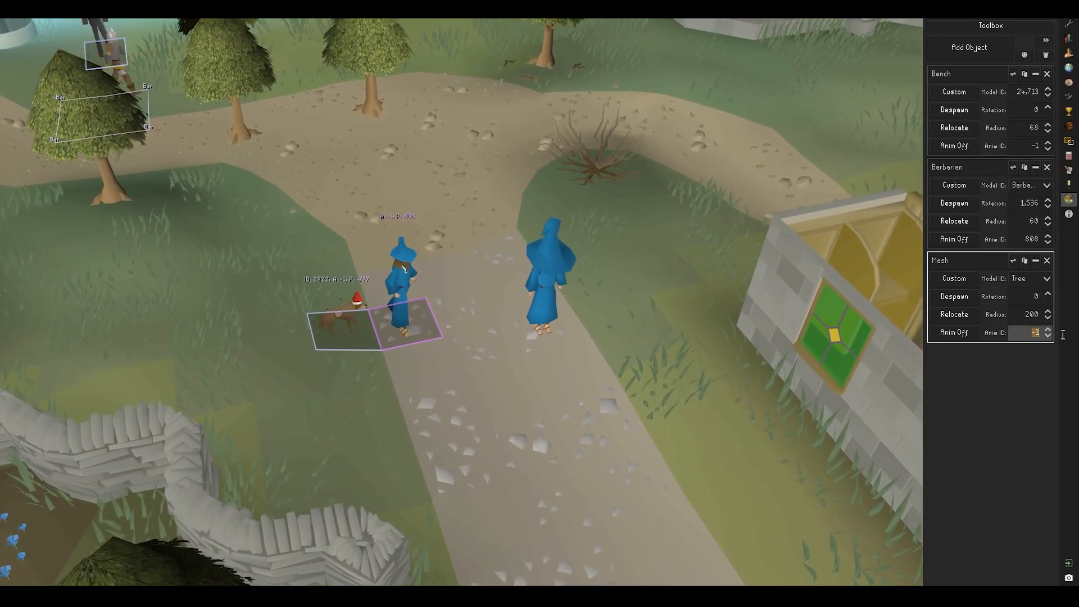
type("808")
middle_click_drag(767, 359, 464, 199)
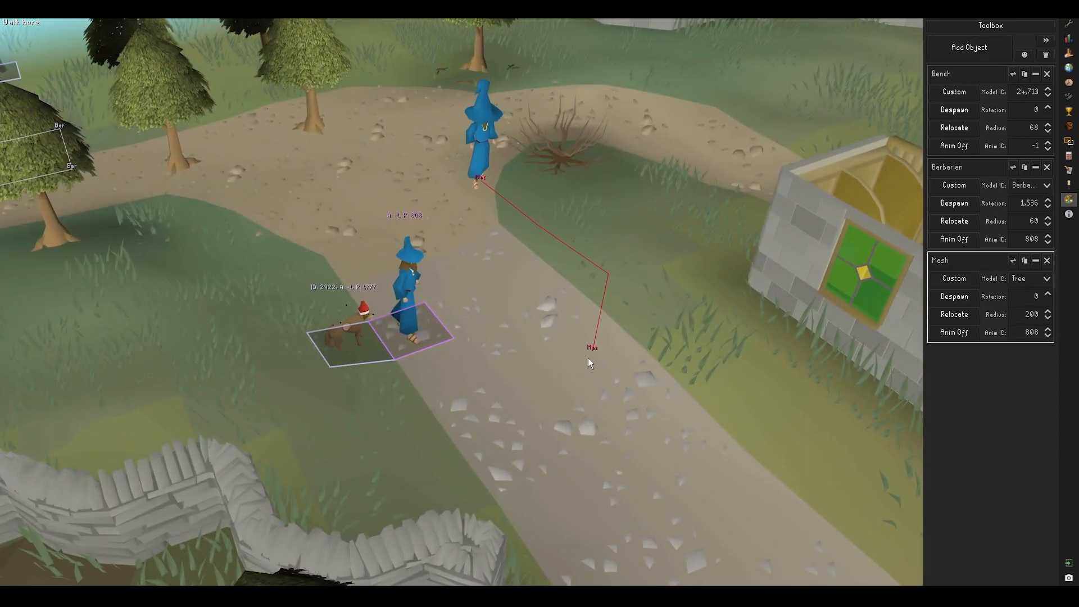
Set the Mash object's active animation to 819 in the Programmer and return to the game scene
left_click(1012, 24)
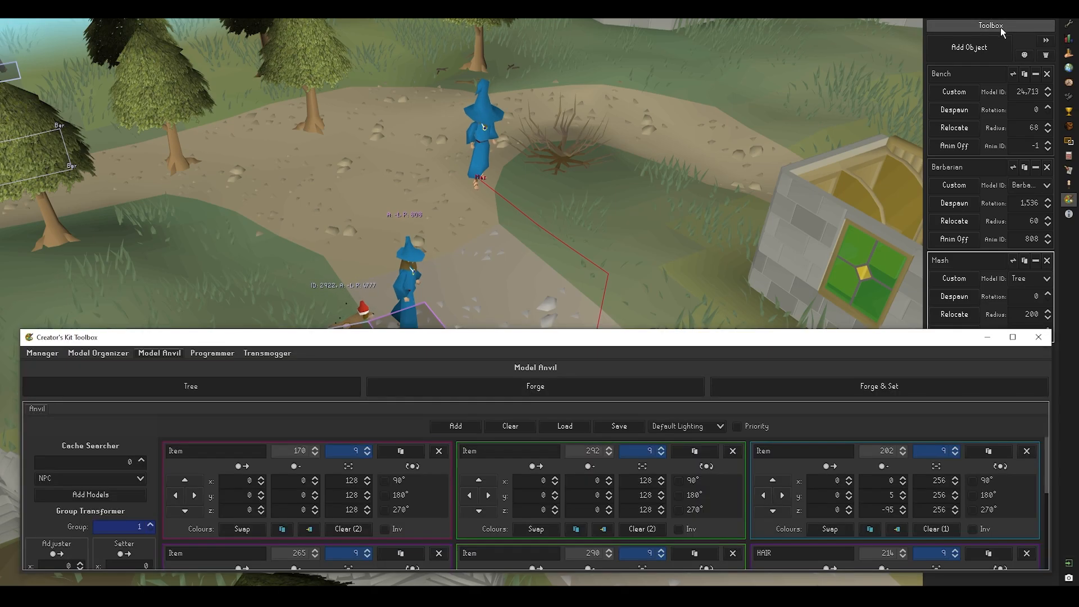
left_click(231, 354)
left_click_drag(342, 331, 342, 222)
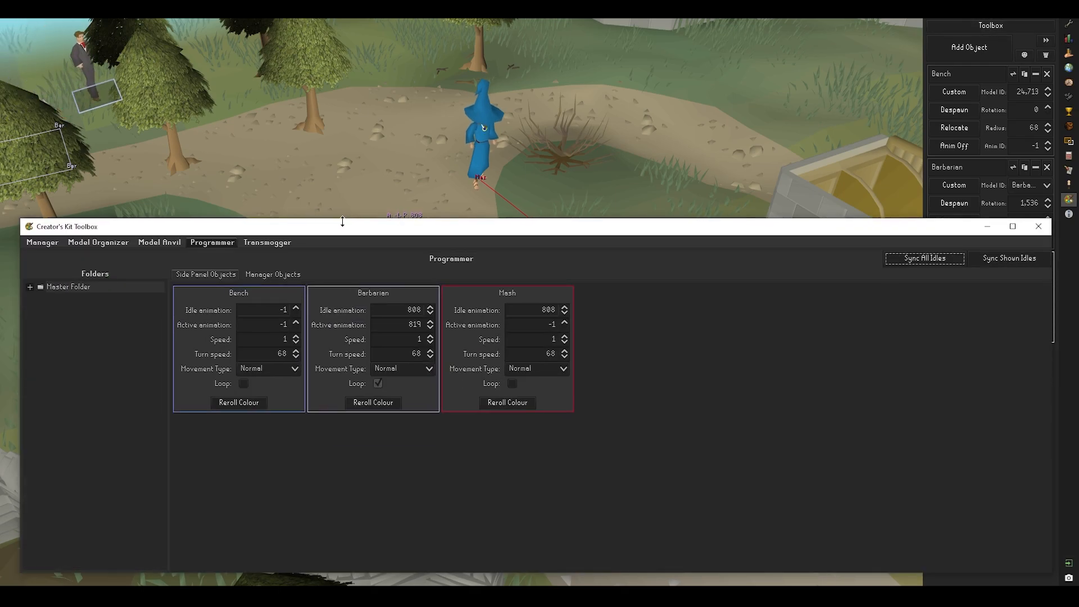
type("819")
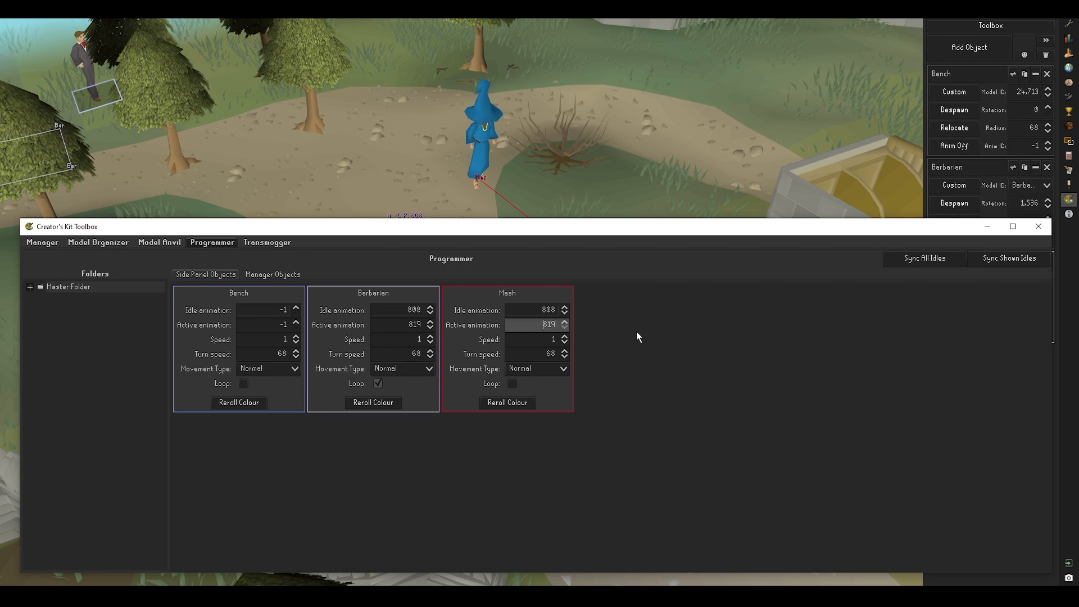
left_click(730, 96)
Play the Mash object's movement along its route, clear the route and view the wizard from several angles
middle_click_drag(708, 268, 670, 281)
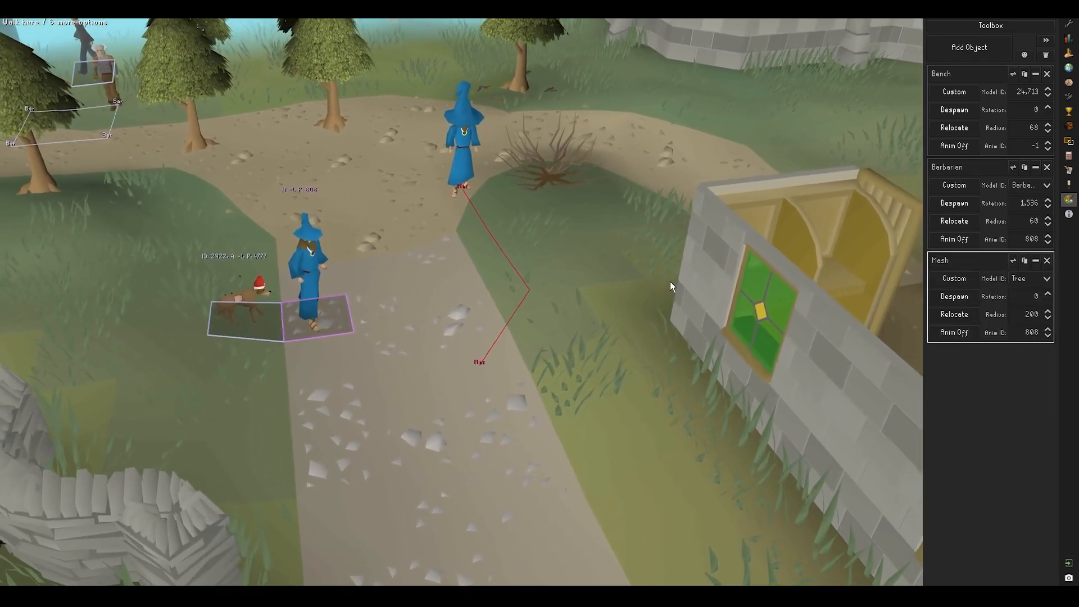
mouse_move(655, 445)
middle_mouse_down()
mouse_move(676, 399)
mouse_move(636, 451)
mouse_move(641, 434)
middle_mouse_up()
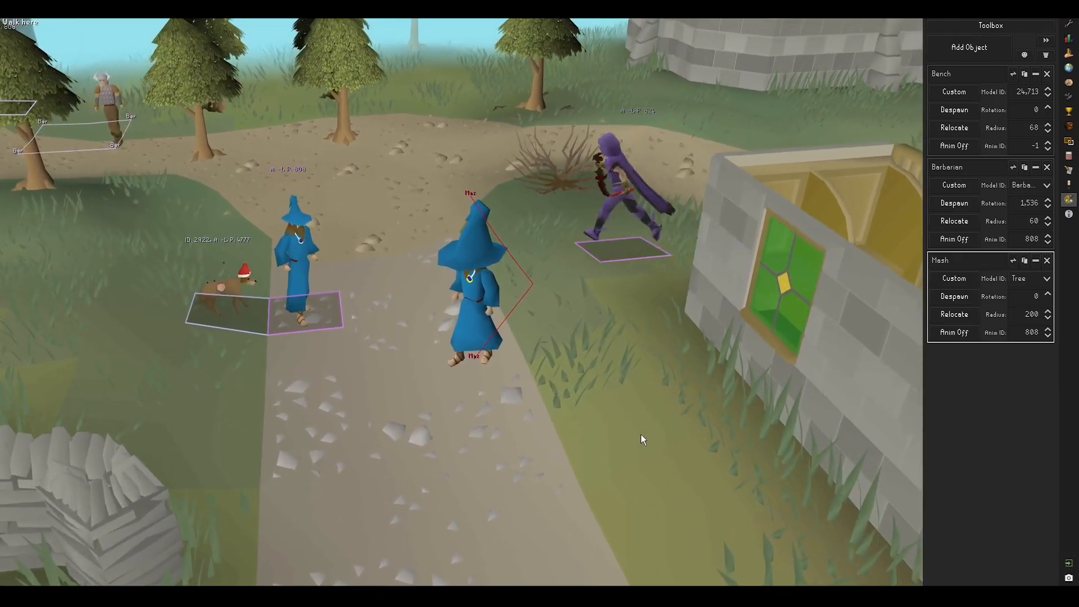
key("r")
mouse_move(576, 440)
middle_mouse_down()
mouse_move(578, 426)
mouse_move(576, 441)
middle_mouse_up()
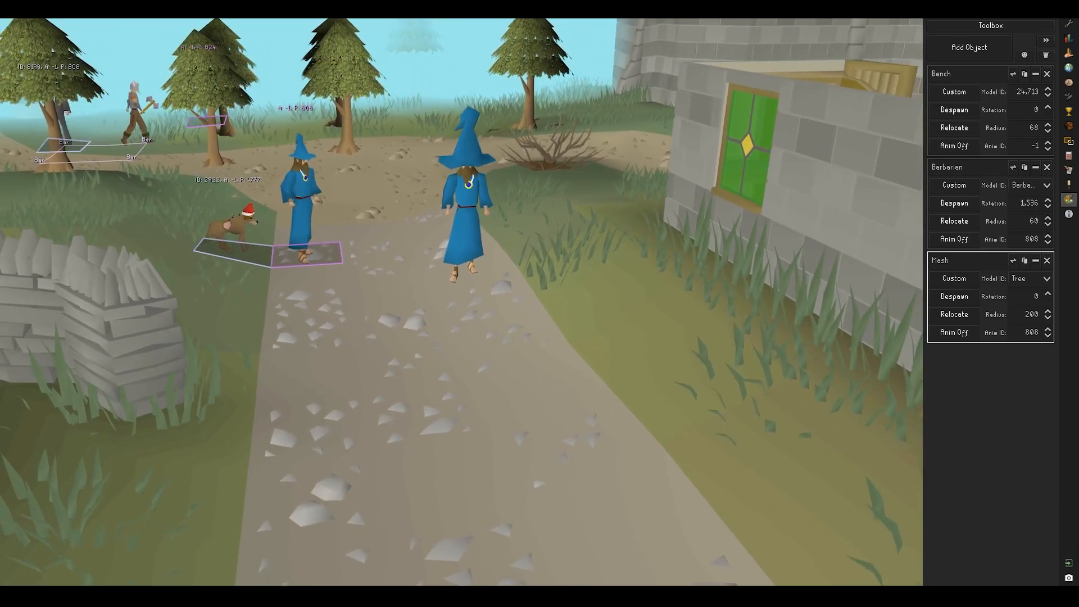
middle_click_drag(424, 202, 513, 384)
scroll(524, 376, "down", 3)
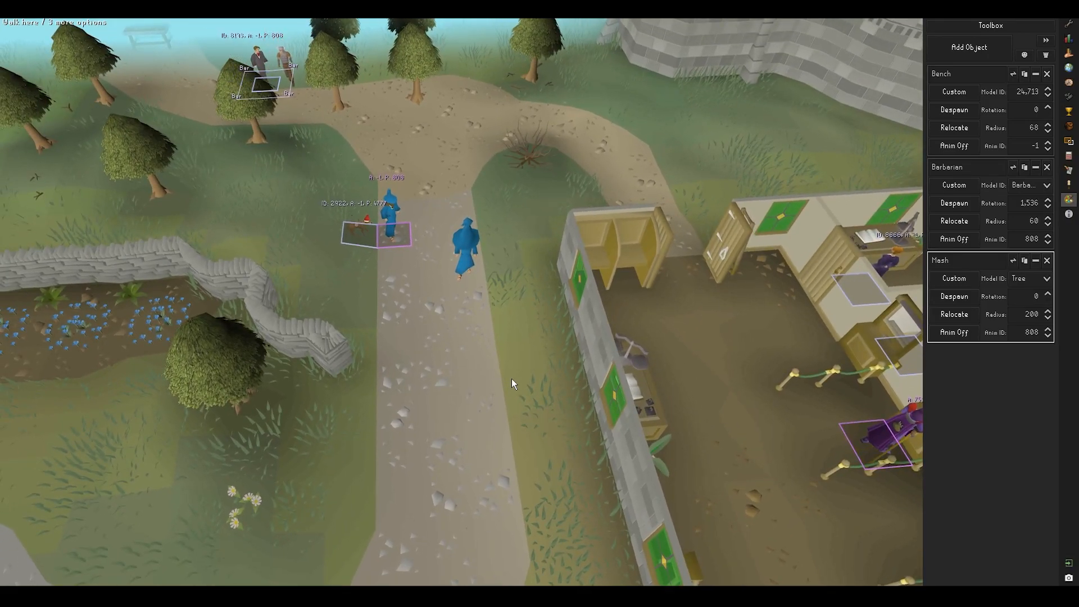
Return to the Model Anvil, enlarge the toolbox window and clear all the loaded components
mouse_move(456, 583)
left_click(505, 552)
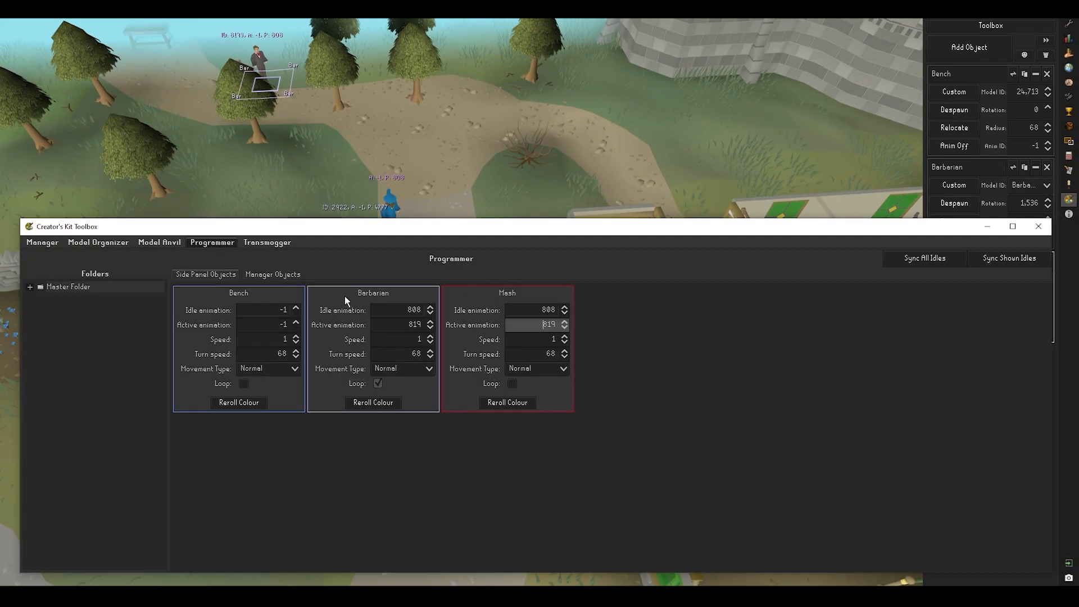
left_click(151, 242)
left_click_drag(239, 219, 240, 150)
left_click(512, 244)
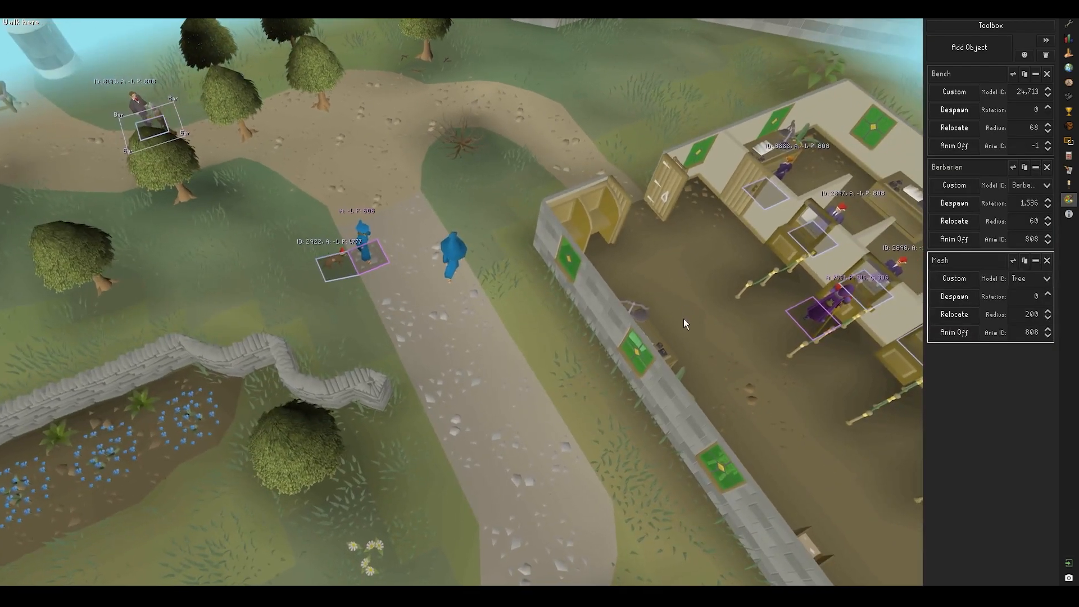
Load the model components of the purple-robed player inside the building into the Model Anvil
middle_click_drag(686, 312, 738, 317)
right_click(718, 318)
left_click(687, 348)
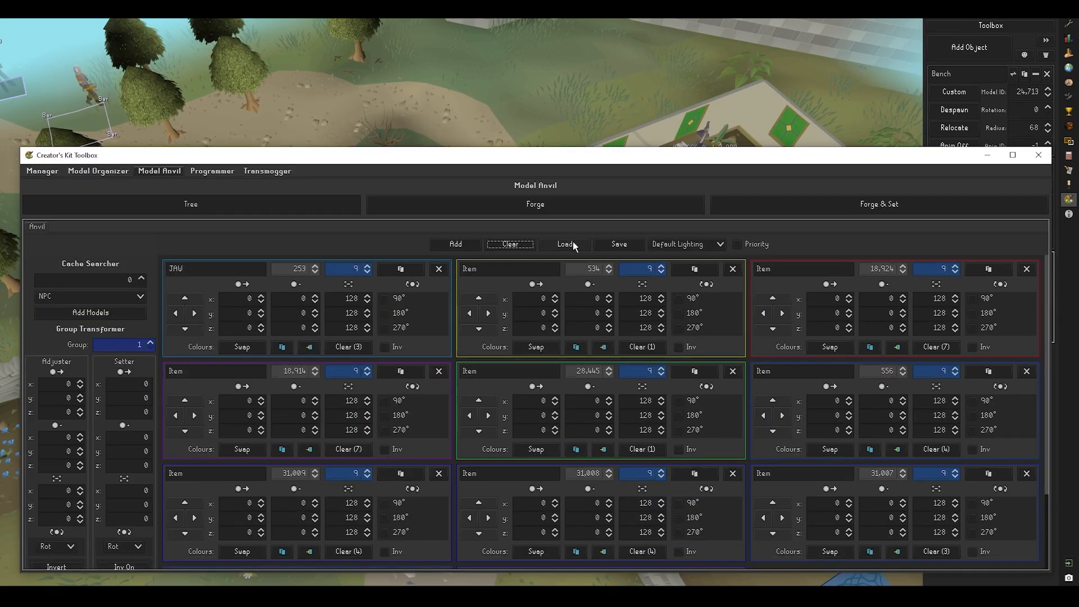
Forge and set the purple-robed player's model on the Mash object and inspect it on the path
left_click(831, 205)
left_click_drag(770, 148, 717, 409)
scroll(367, 352, "up", 3)
scroll(367, 352, "up", 2)
middle_click_drag(366, 352, 480, 464)
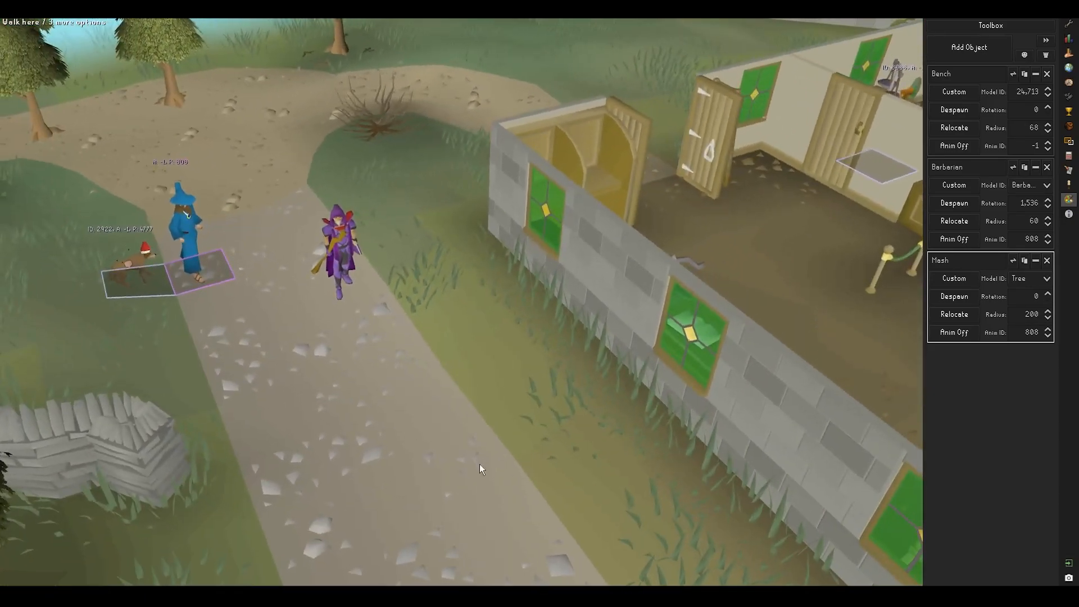
middle_click_drag(478, 305, 802, 310)
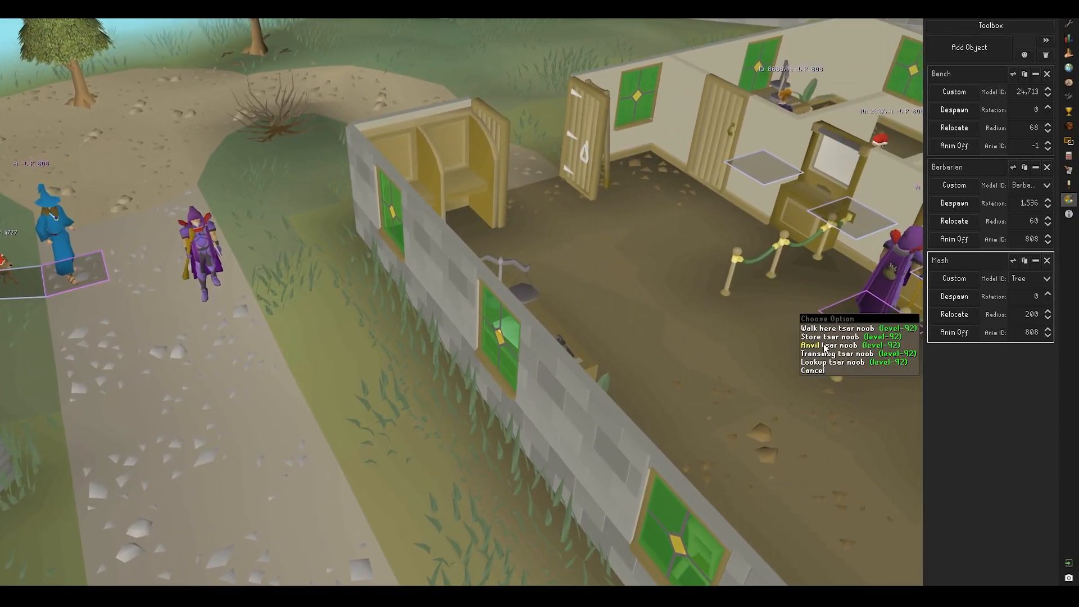
Enlarge the toolbox window and examine the copied purple-robed model on the path up close and from several angles
middle_click_drag(332, 365, 481, 489)
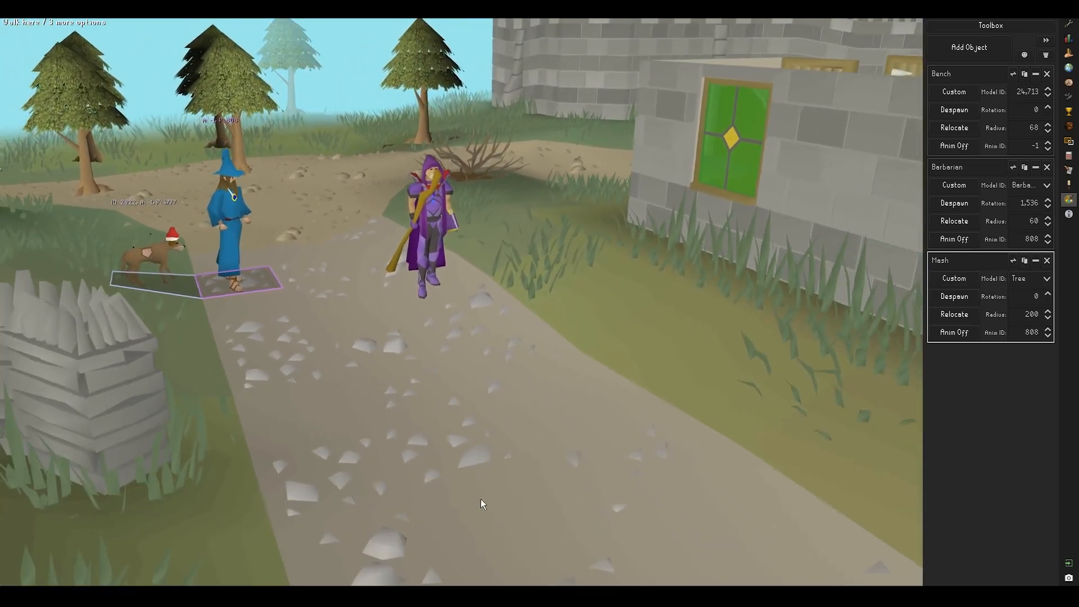
left_click(508, 537)
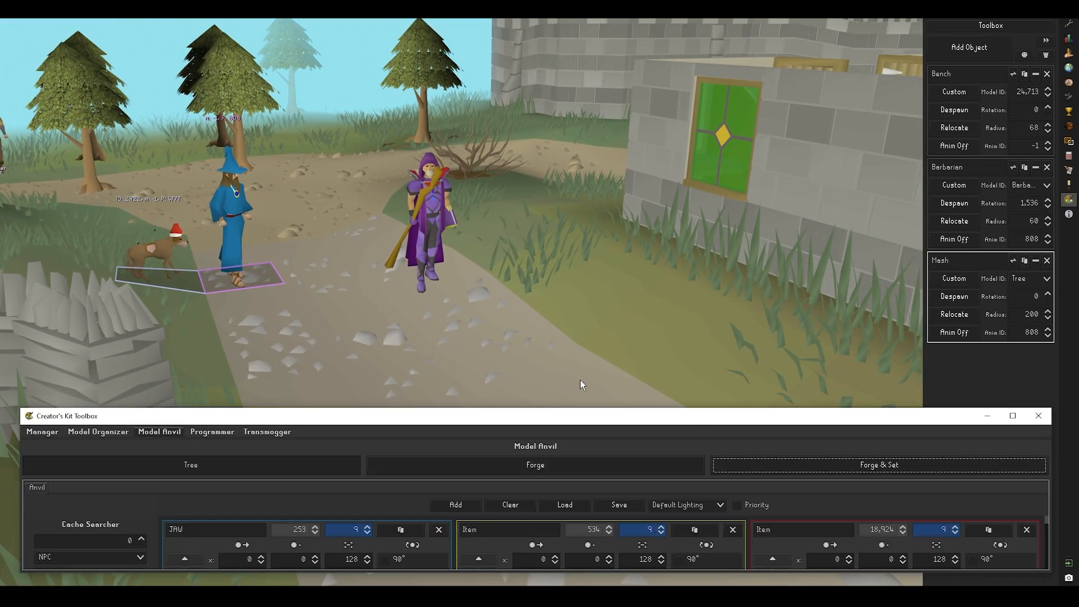
left_click_drag(561, 408, 560, 331)
left_click(483, 139)
scroll(494, 214, "up", 5)
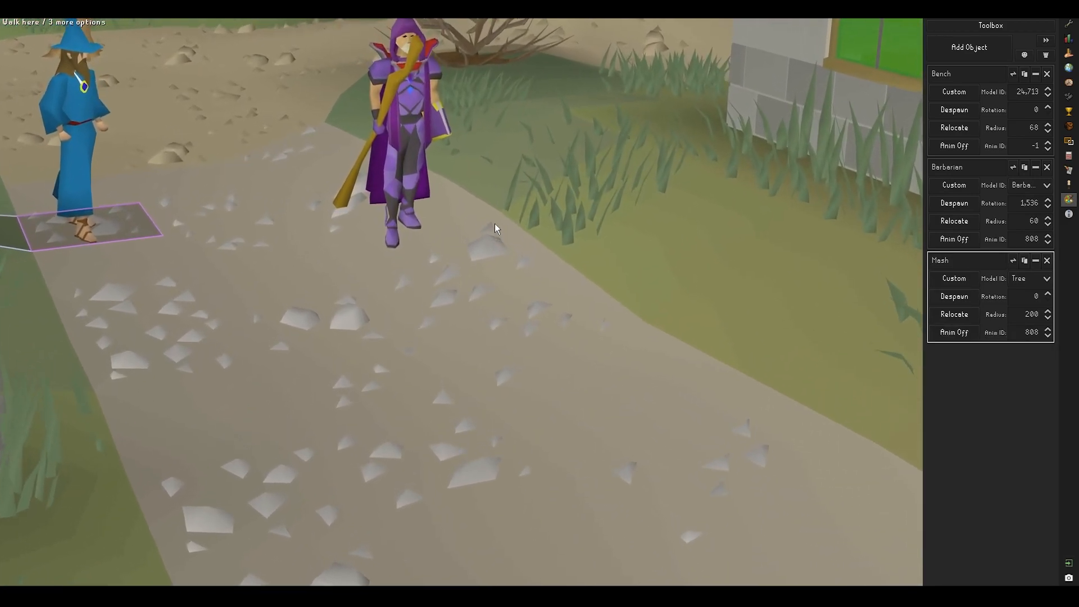
scroll(477, 221, "down", 5)
middle_click_drag(452, 222, 407, 229)
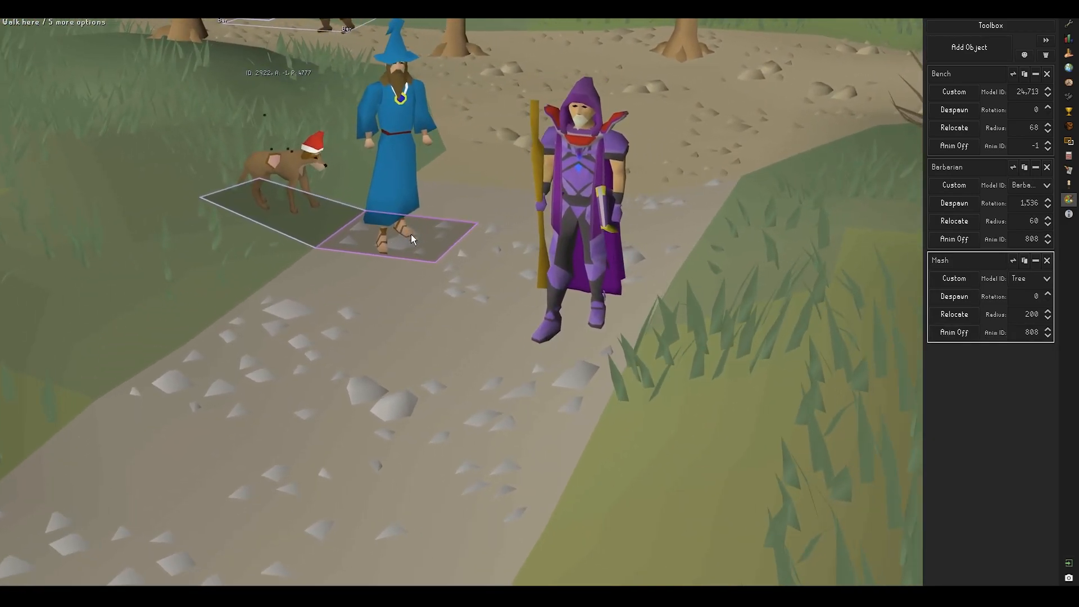
middle_click_drag(487, 453, 512, 471)
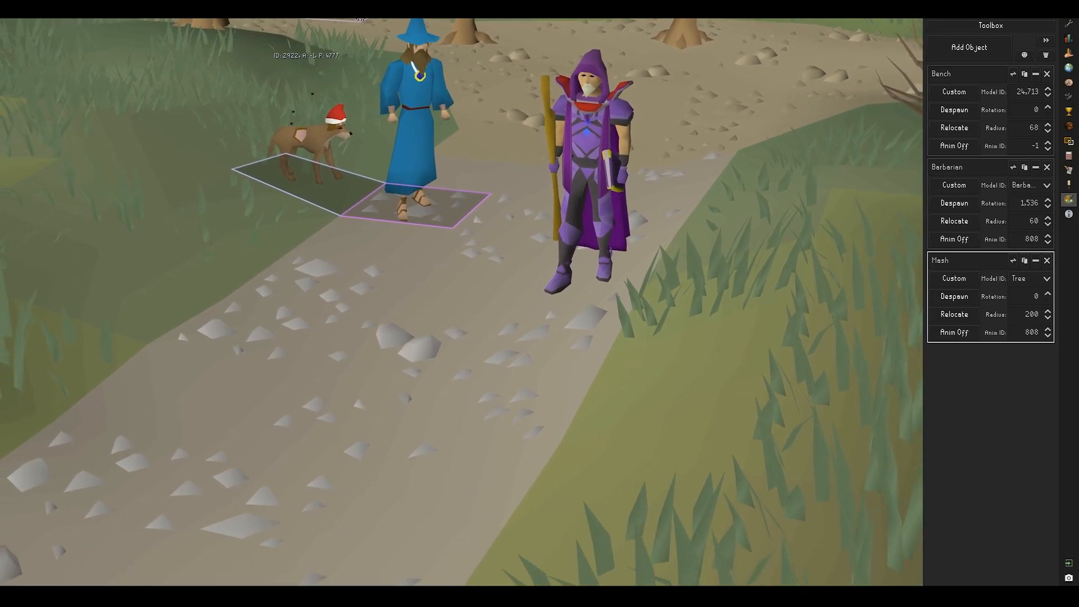
Bring the Model Anvil window back and extend its height to show more component rows
left_click(452, 596)
left_click(516, 546)
left_click_drag(502, 332, 508, 301)
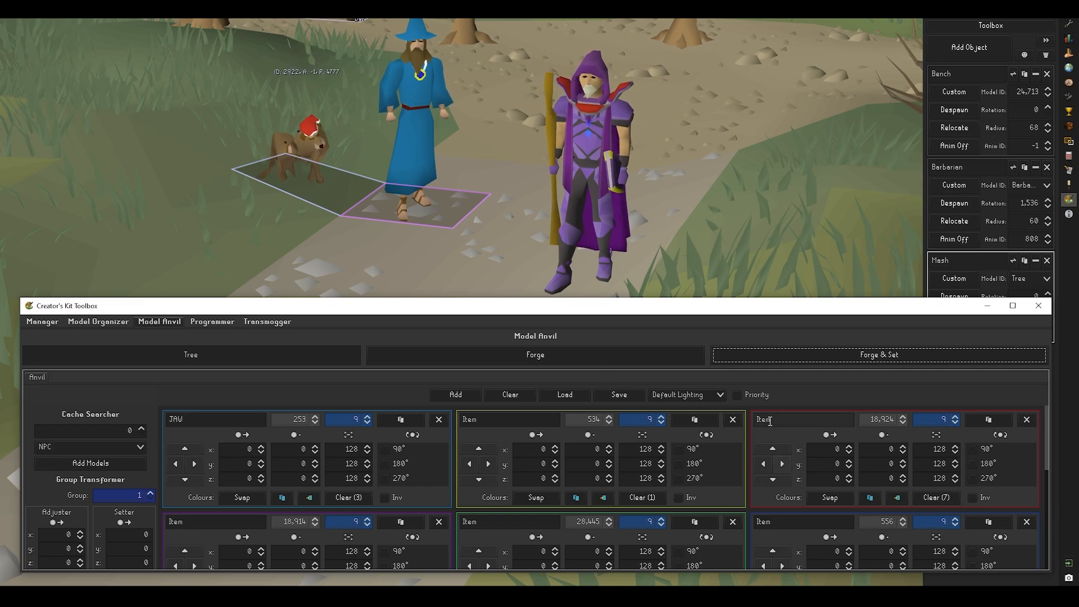
Test the third component with the next model ID and the second with 535, forging and setting the model after each change
left_click(904, 417)
left_click(915, 355)
left_click(902, 423)
left_click(895, 353)
left_click(609, 416)
left_click(774, 355)
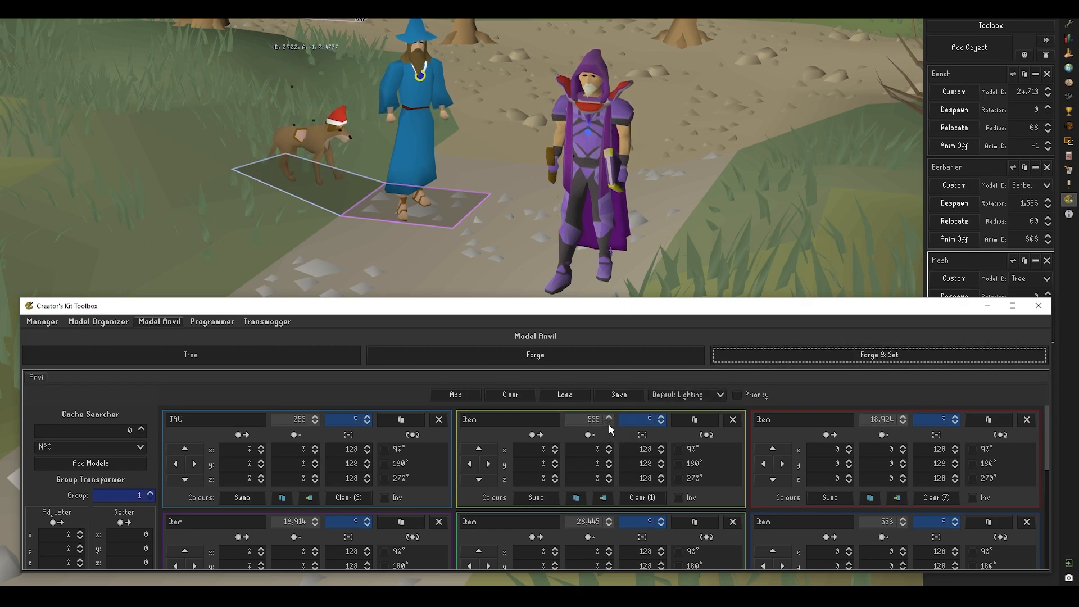
Try model ID 18,915 on the component below JAW, forge and set it, and restore ID 18,914 the same way
scroll(475, 443, "down", 1)
left_click(315, 464)
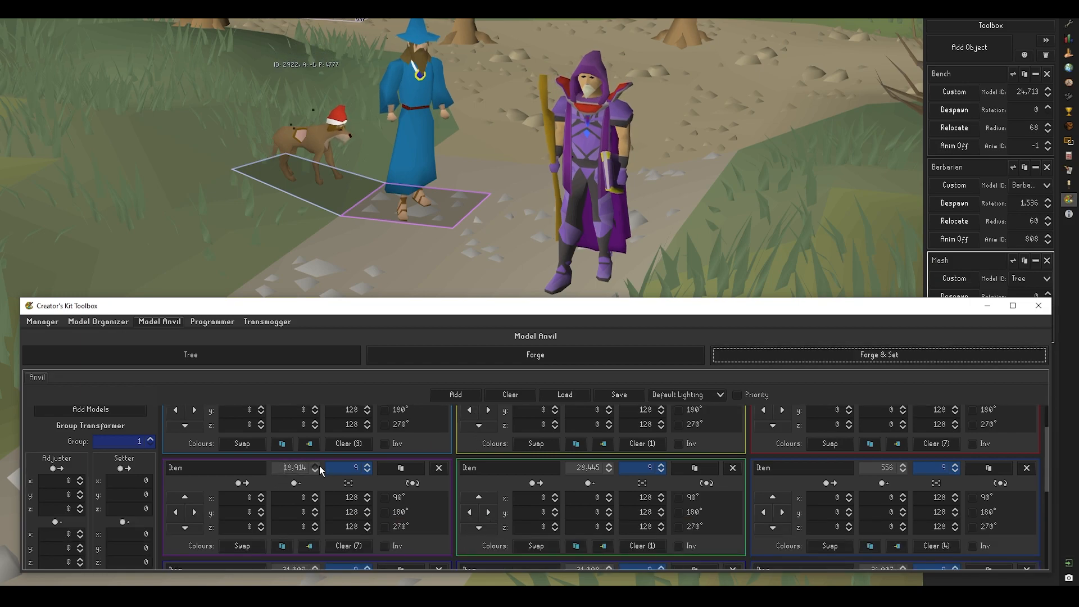
left_click(754, 355)
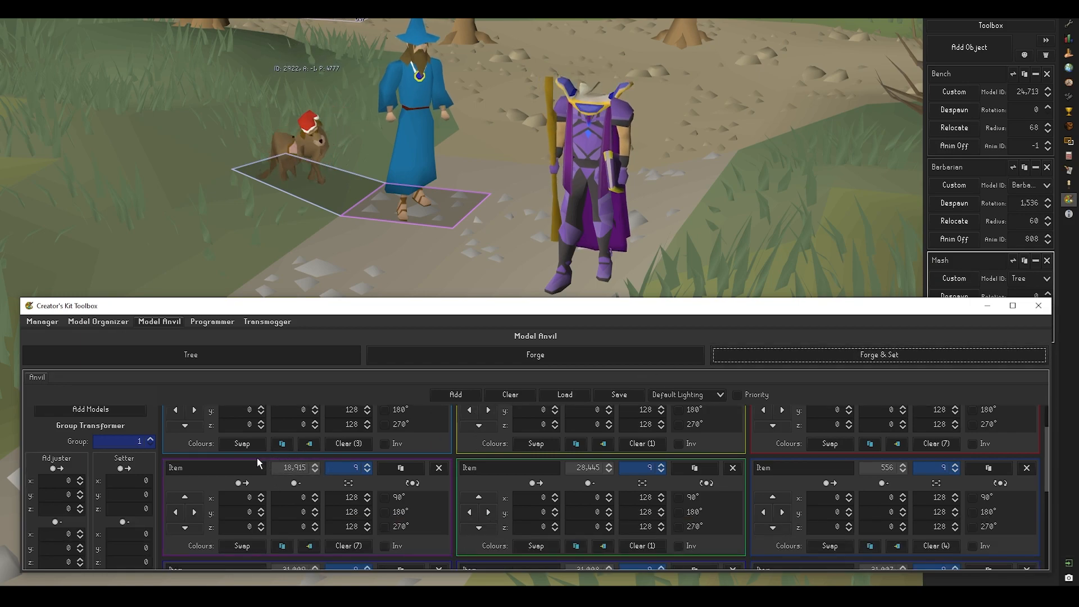
left_click(315, 471)
left_click(787, 351)
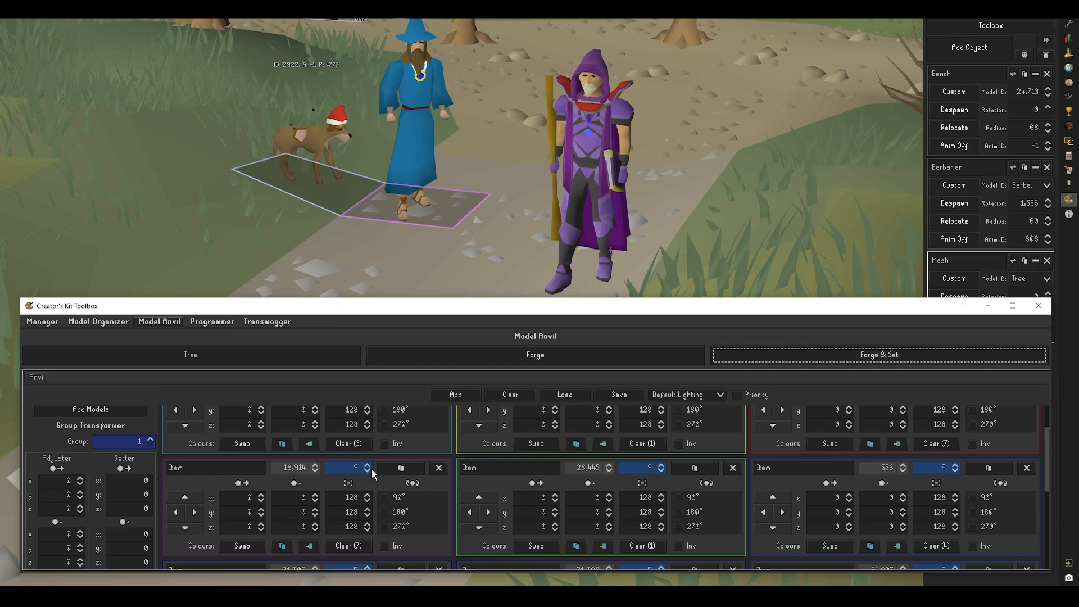
Unset the 18,914 component's new colours for 4550, -21568, 22464 and 960, forge and set the model, and inspect it from the front
left_click(253, 549)
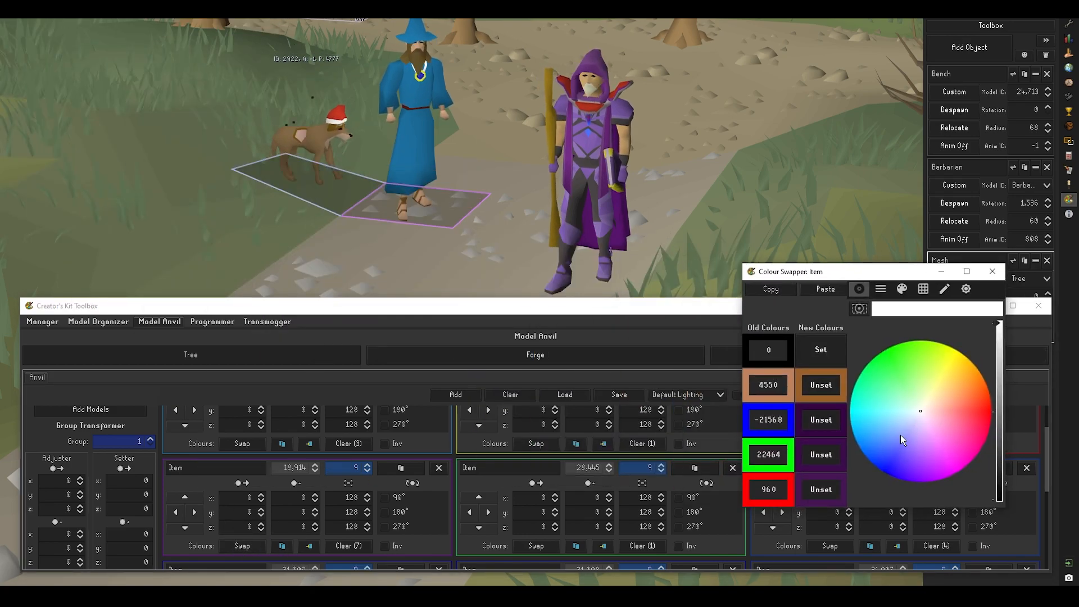
left_click_drag(834, 280, 831, 123)
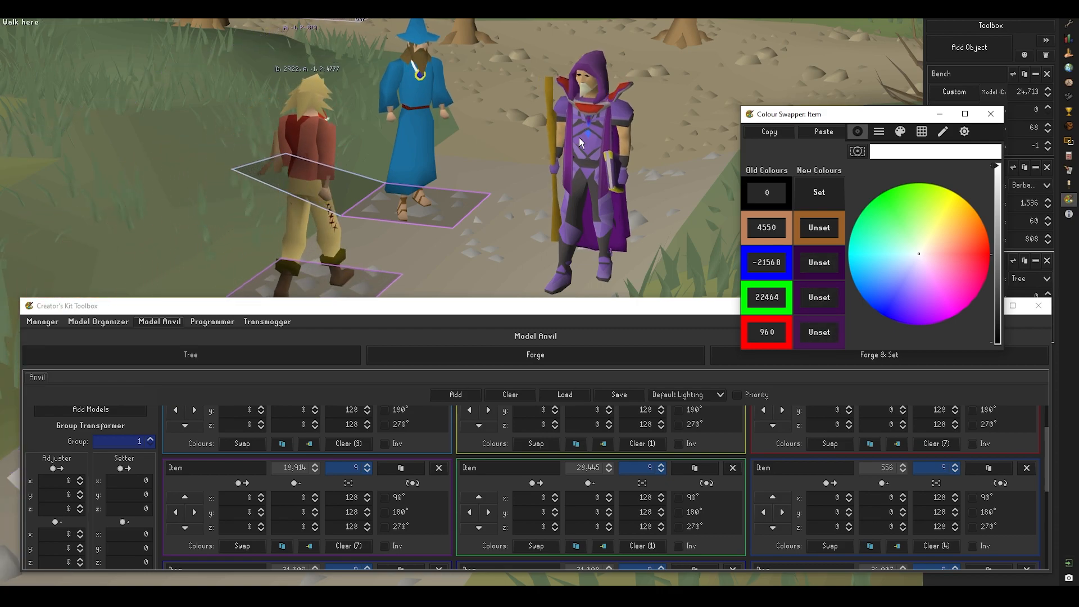
left_click(822, 267)
left_click(822, 299)
left_click(821, 330)
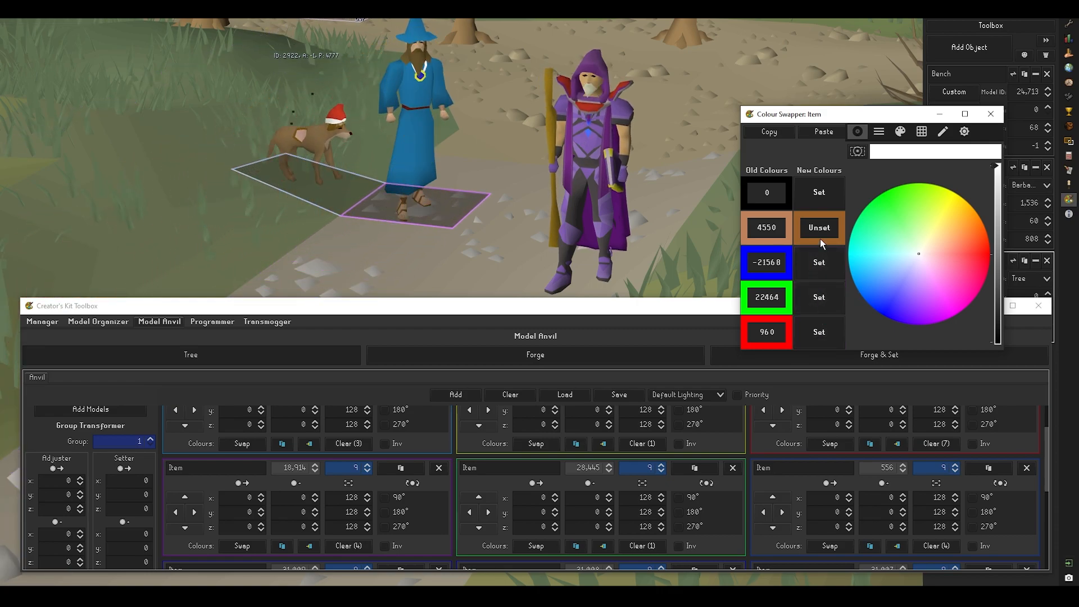
left_click(820, 236)
left_click(674, 322)
left_click(868, 356)
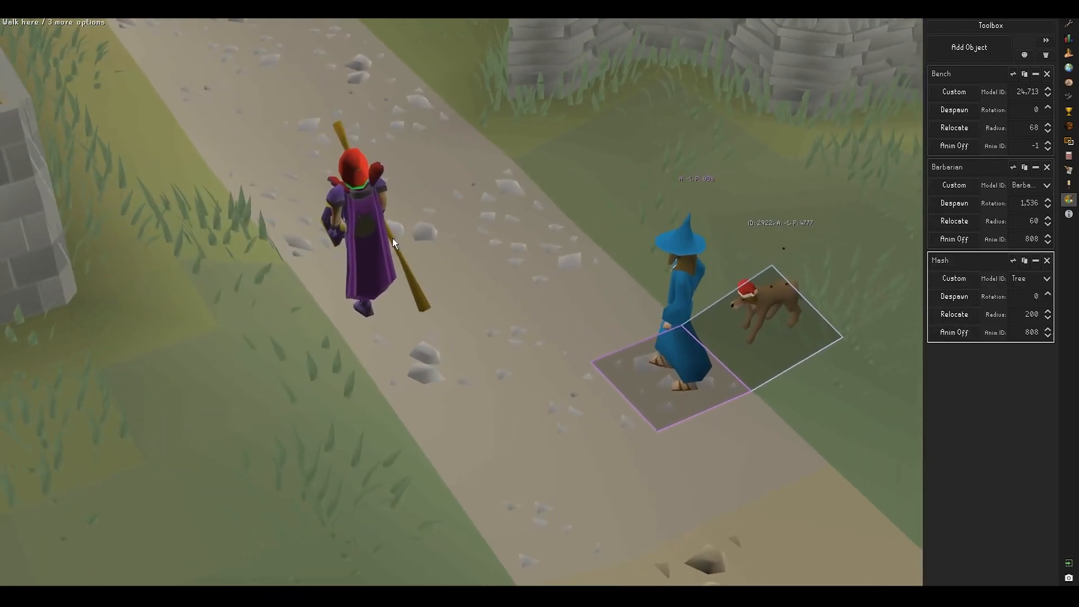
middle_click_drag(392, 238, 789, 265)
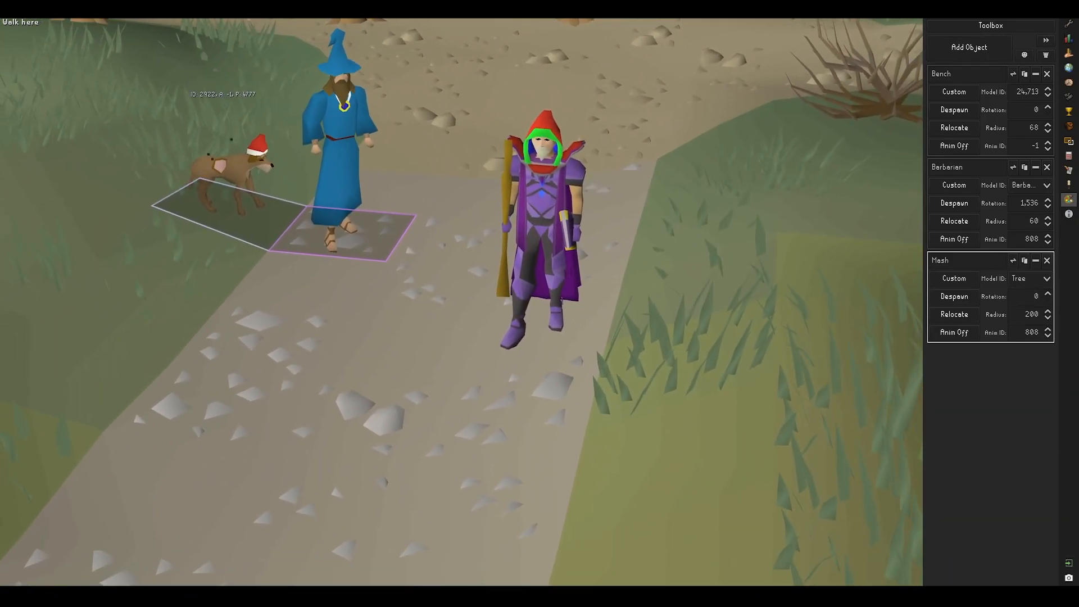
Replace old colour 22464 of the 18,914 component with cyan and return to the Model Anvil to forge and set it
left_click(508, 557)
left_click(452, 596)
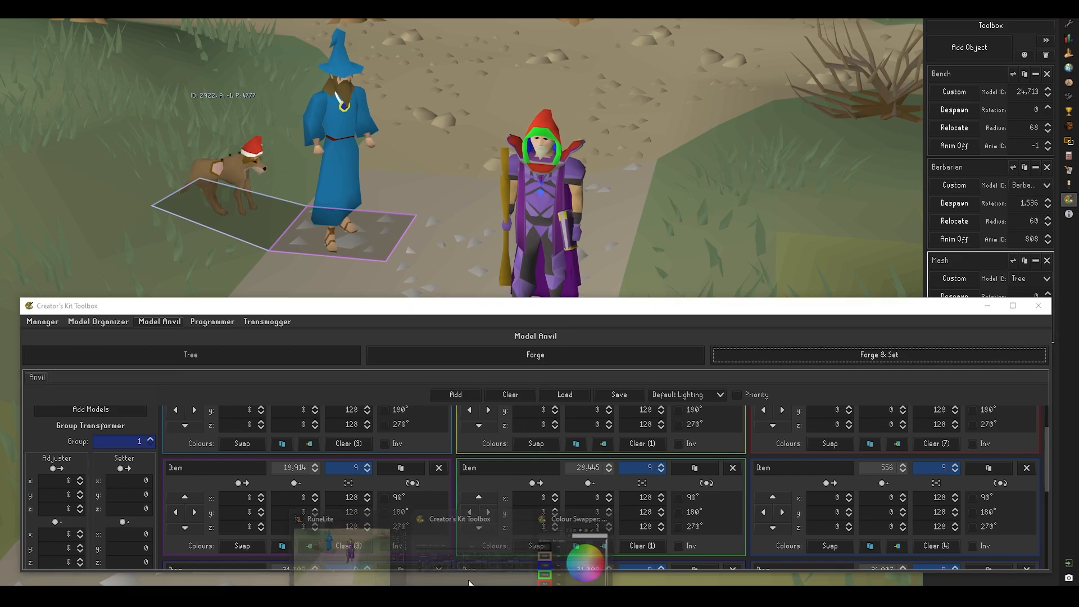
left_click(564, 548)
left_click_drag(789, 114, 793, 146)
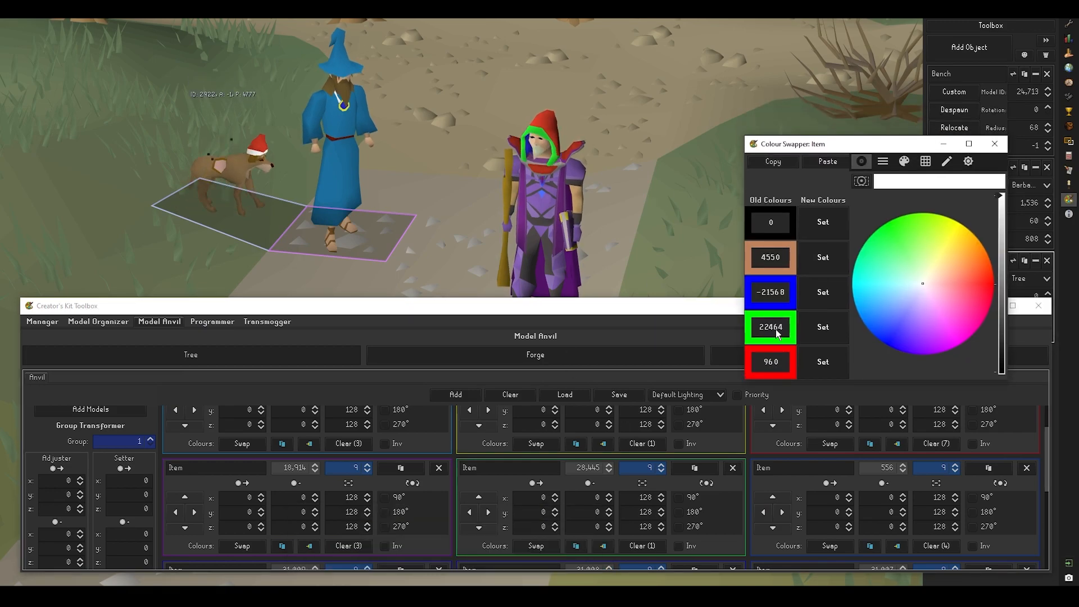
left_click(902, 327)
mouse_move(901, 327)
left_mouse_down()
mouse_move(908, 333)
mouse_move(888, 295)
mouse_move(862, 282)
left_mouse_up()
left_click(834, 333)
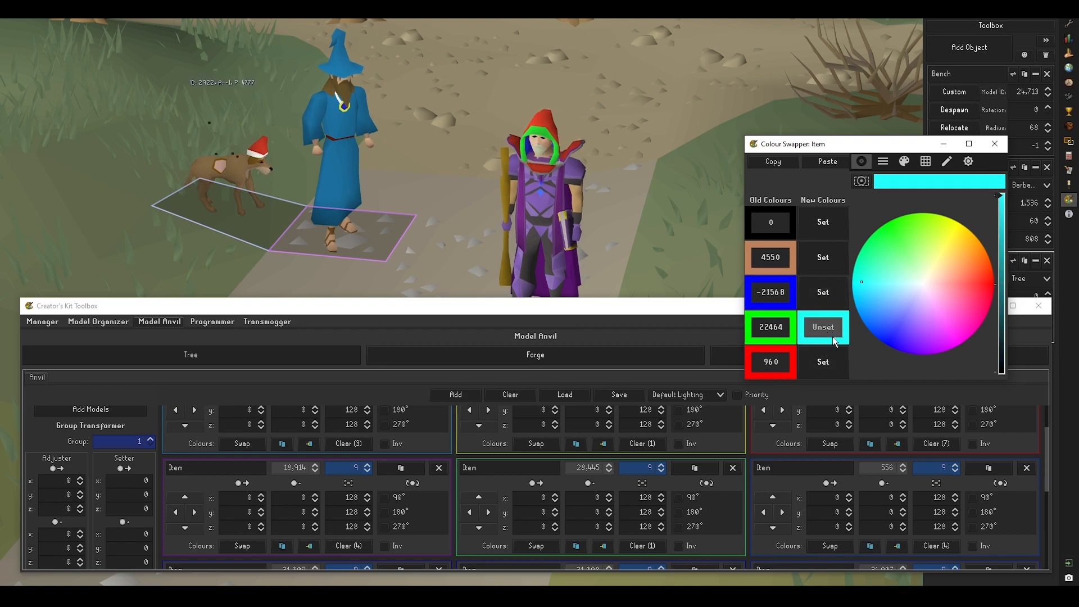
left_click(674, 317)
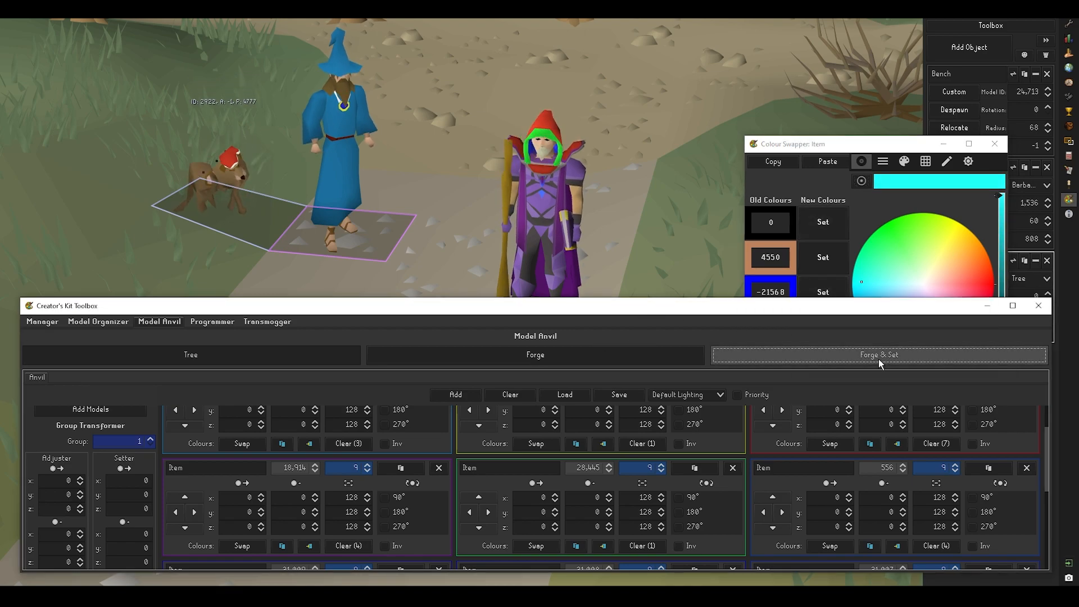
Replace the component's red colour 960 with magenta, forge and set the model, and inspect the recoloured hood
left_click(850, 145)
left_click(968, 330)
left_click(823, 362)
left_click(771, 334)
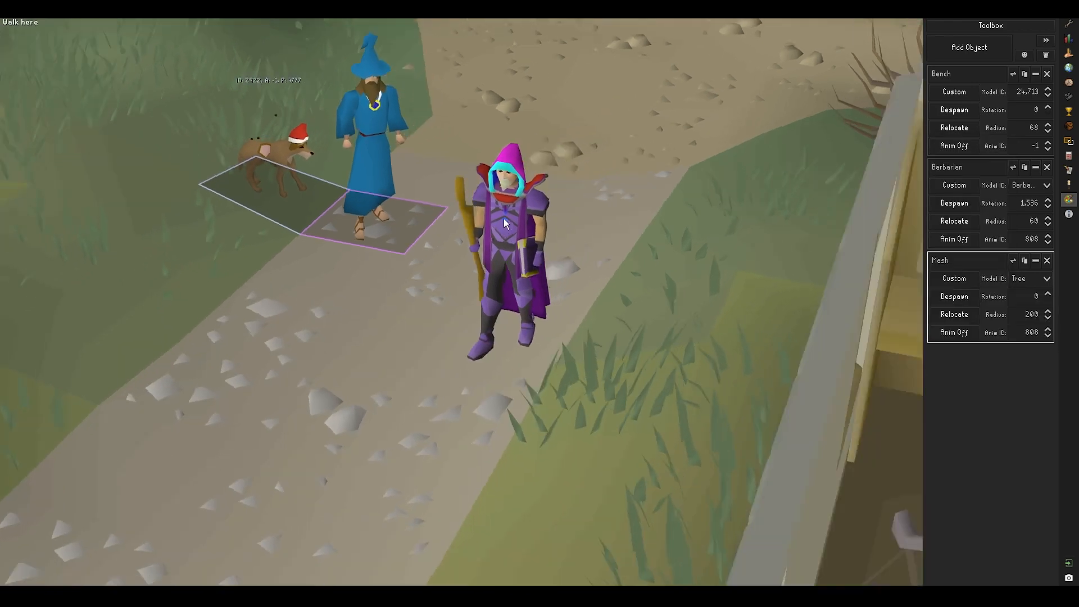
middle_click_drag(504, 218, 464, 511)
Replace the component's colour 4550 with blue, forge and set the model, and view the recoloured face up close
left_click(509, 562)
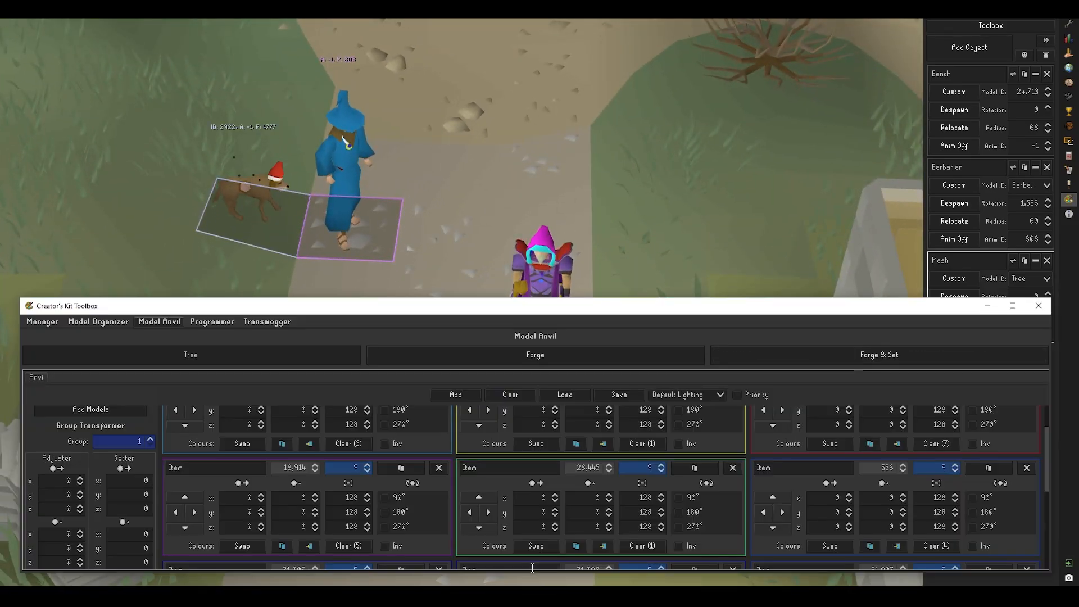
mouse_move(440, 582)
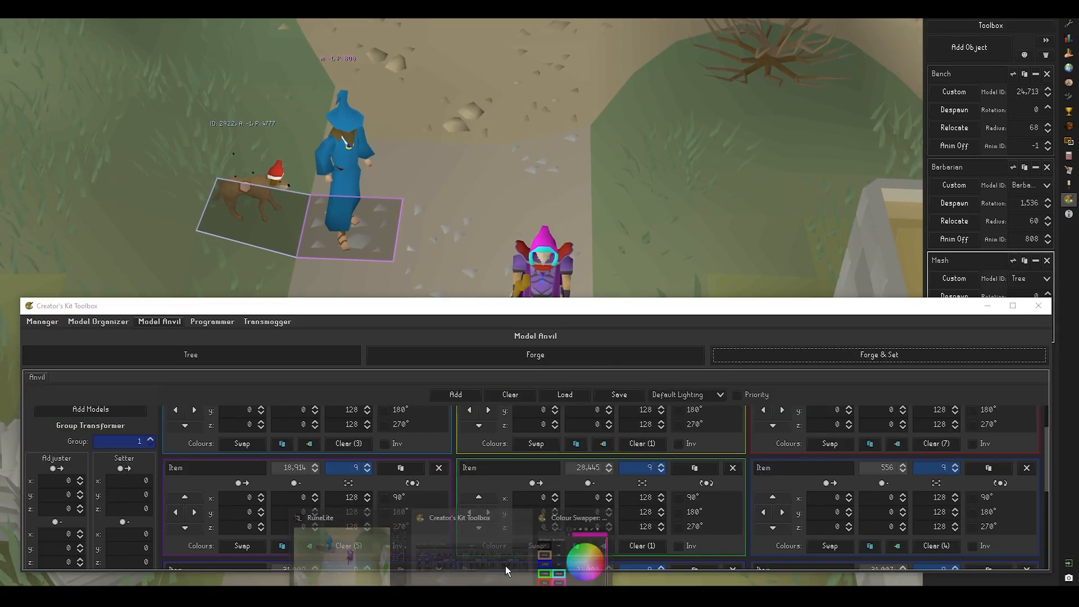
left_click(568, 548)
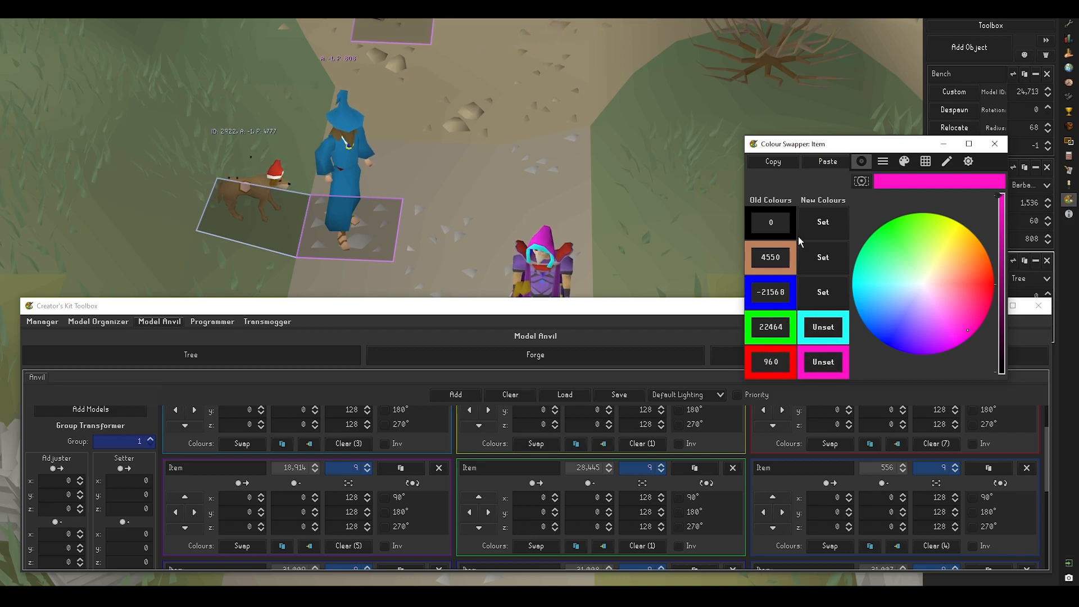
left_click(947, 235)
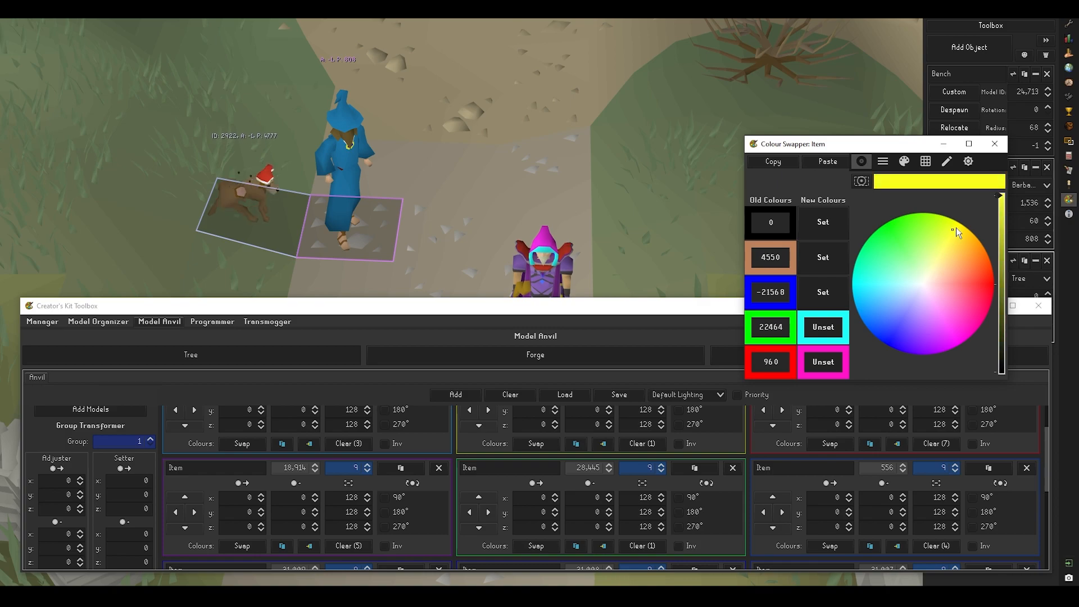
mouse_move(944, 271)
left_mouse_down()
mouse_move(930, 296)
mouse_move(901, 296)
mouse_move(886, 366)
left_mouse_up()
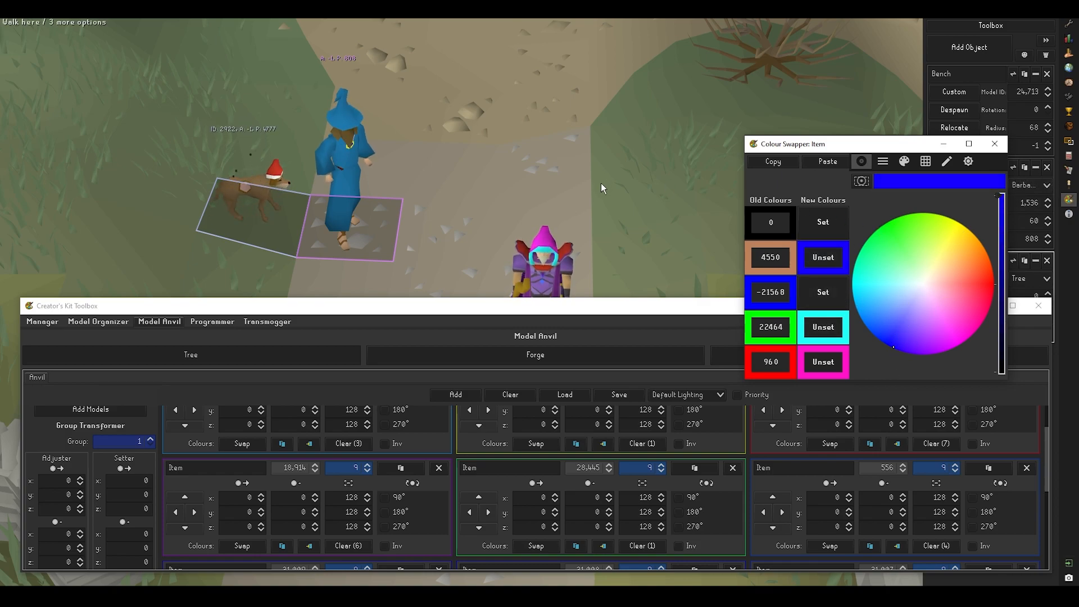
left_click(653, 312)
left_click(834, 360)
scroll(592, 217, "up", 6)
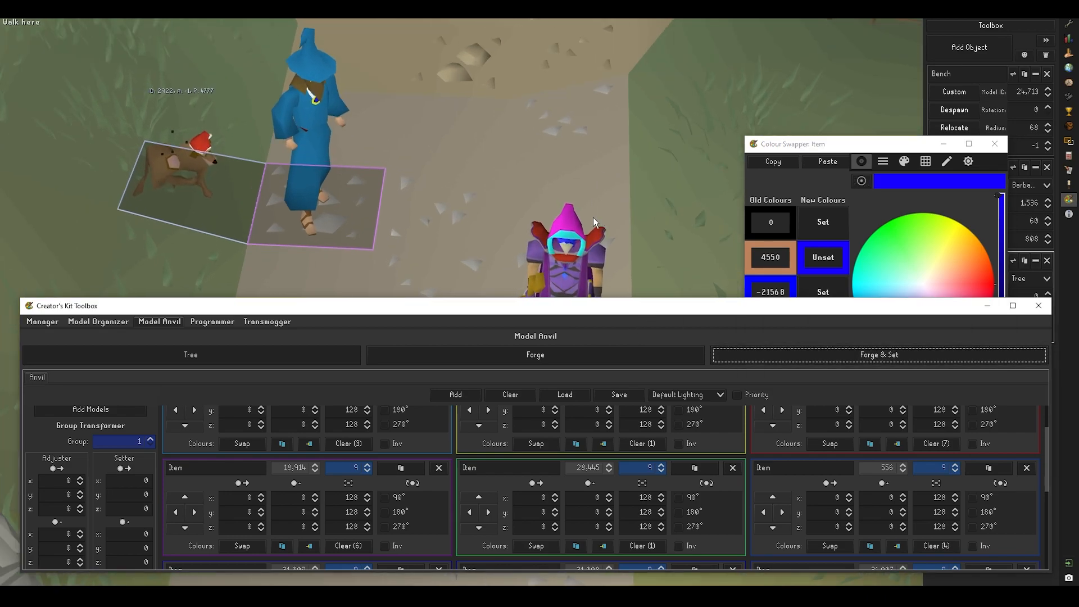
left_click(605, 203)
key("Up")
key("Down")
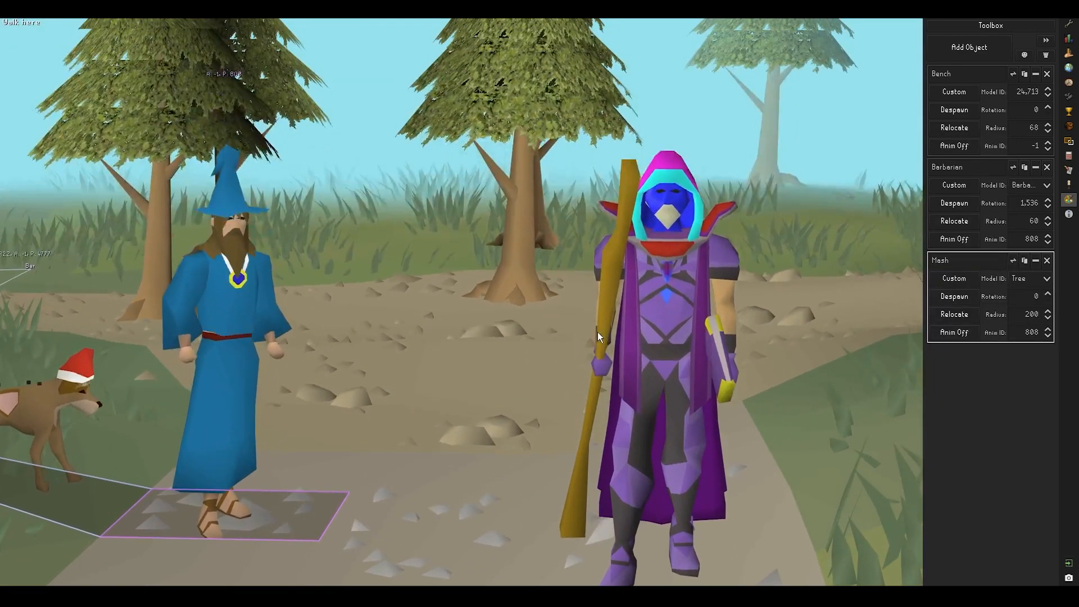
key("Up")
Bring the colour swapper and Model Anvil windows back and move the swapper above the component list
mouse_move(453, 597)
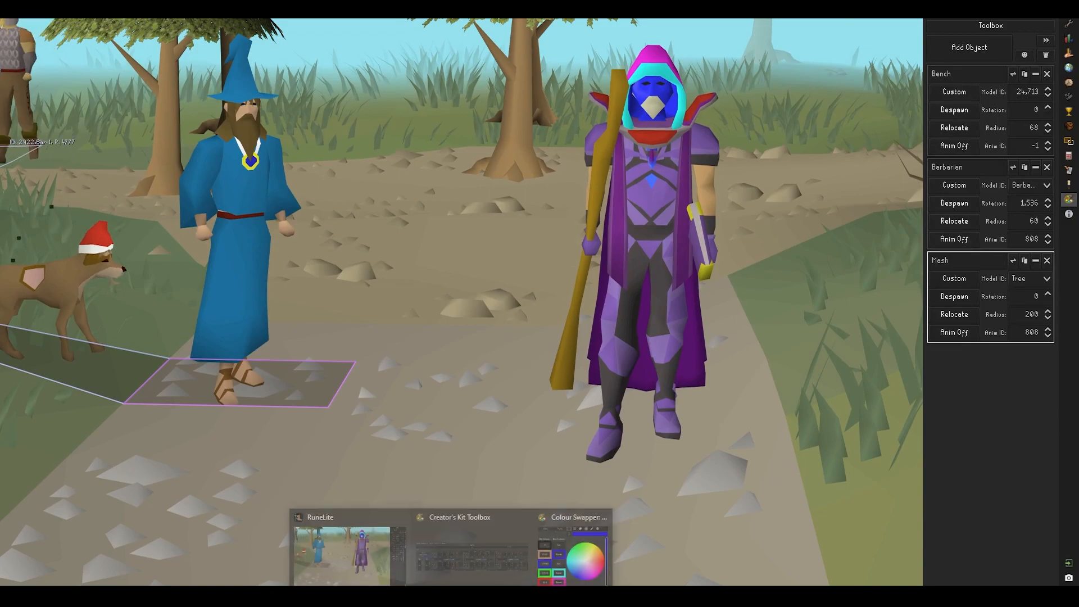
left_click(584, 531)
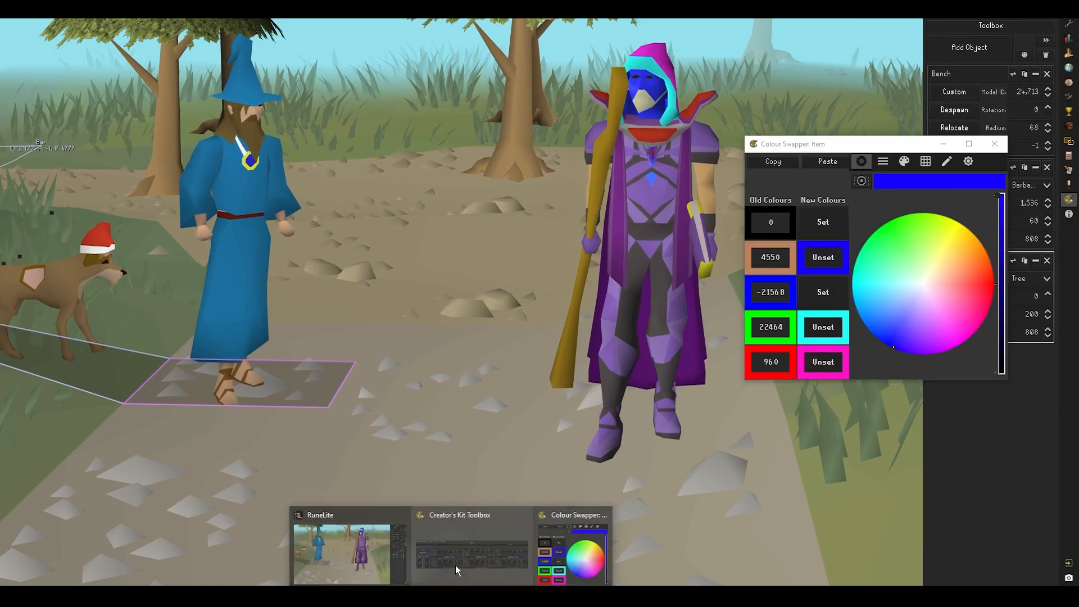
left_click(459, 572)
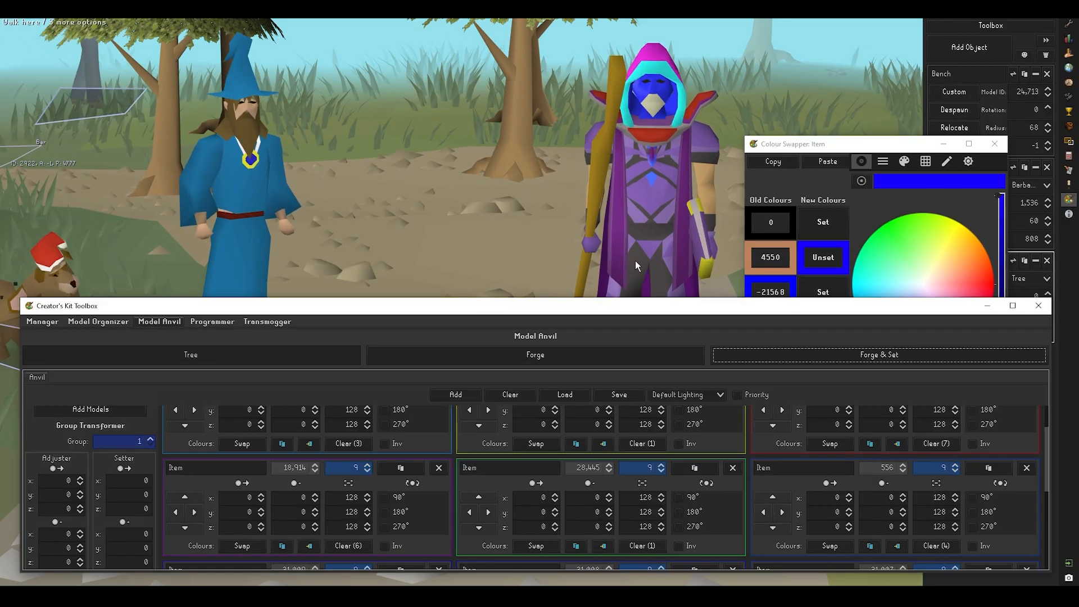
scroll(686, 455, "up", 2)
left_click_drag(841, 150, 878, 72)
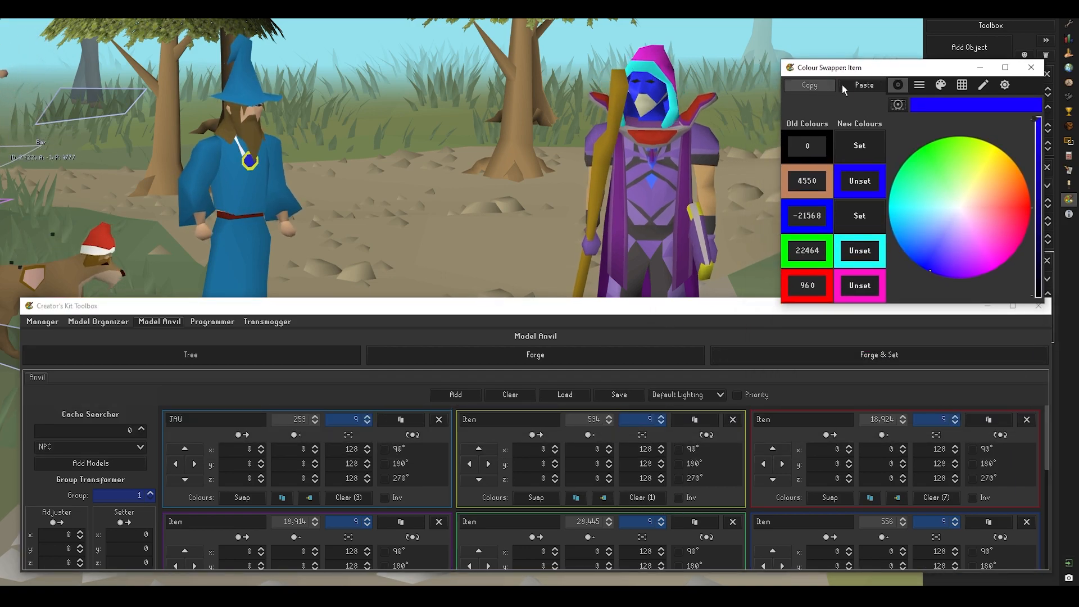
left_click(627, 324)
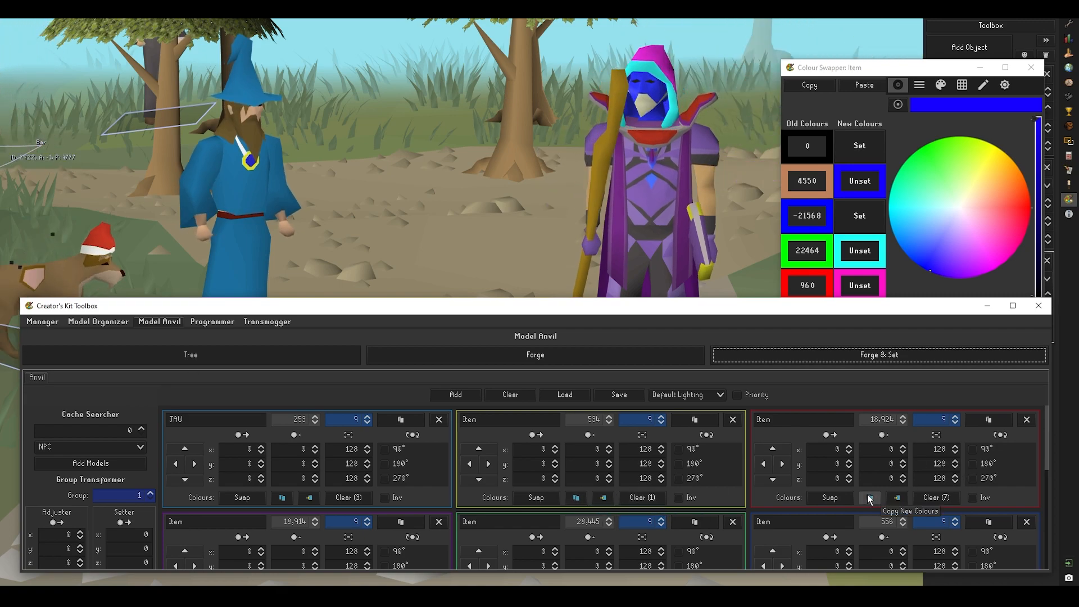
Rename the component with model ID 18,924 as Hood
left_click_drag(778, 417, 740, 418)
type("Hoo")
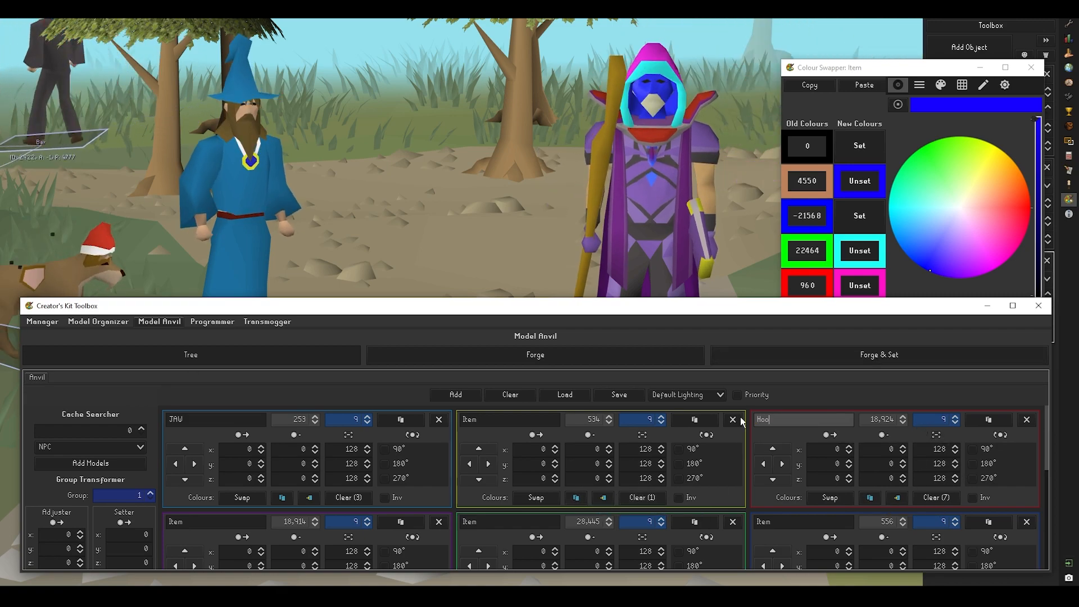
type("d")
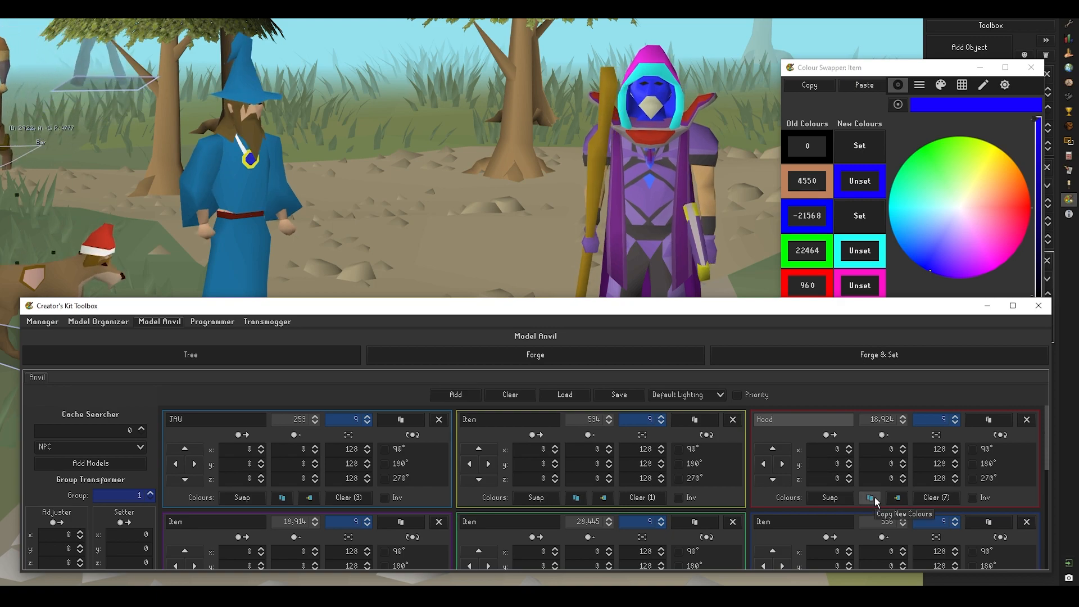
scroll(734, 433, "down", 3)
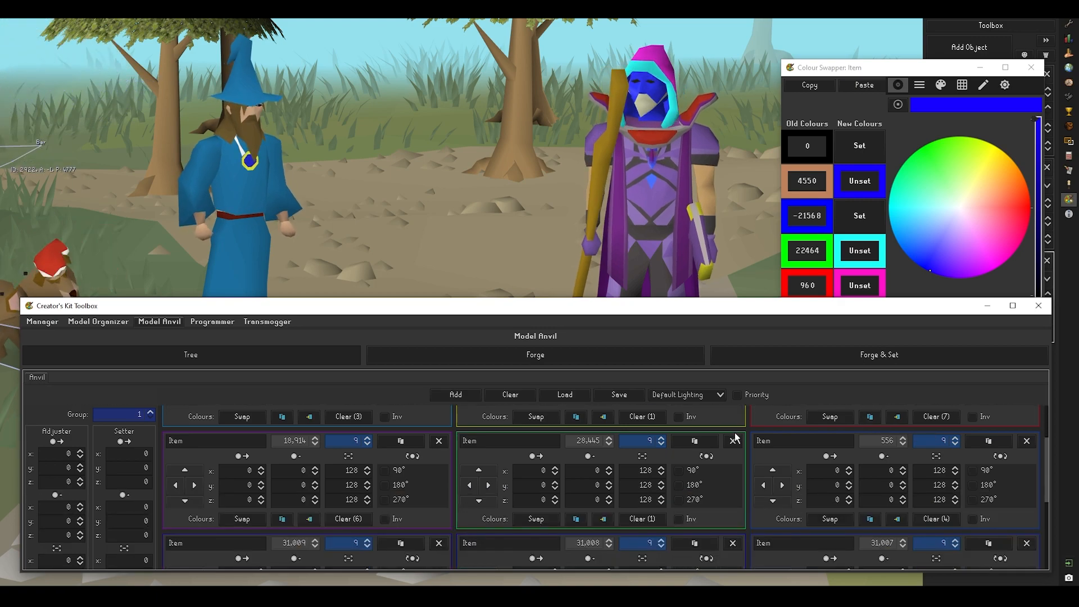
Paste the copied colour swaps onto the remaining components, close the colour swapper, and forge and set the model
left_click(310, 519)
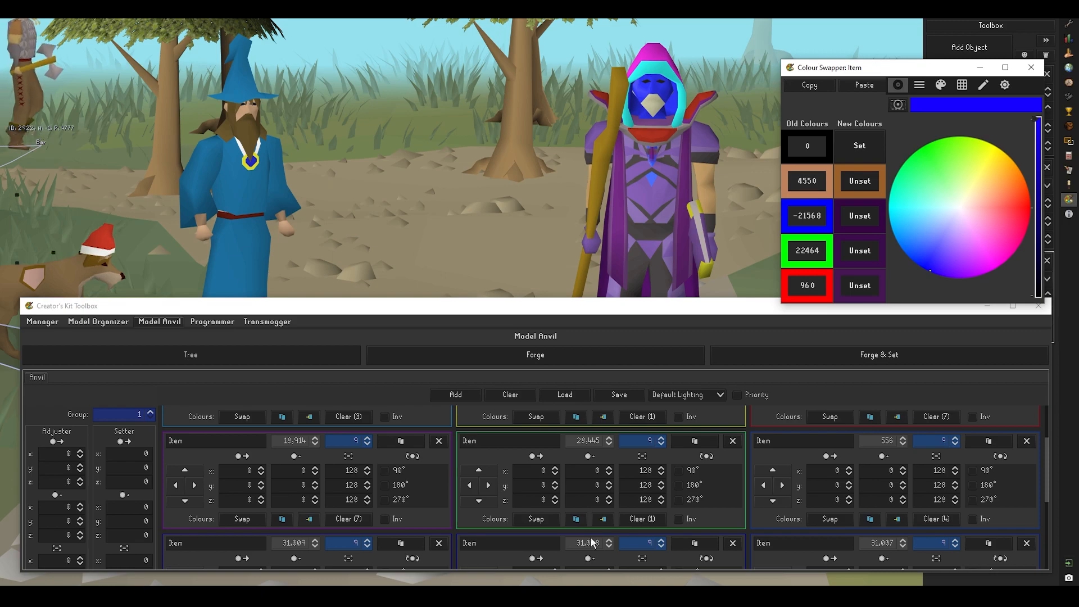
left_click(603, 518)
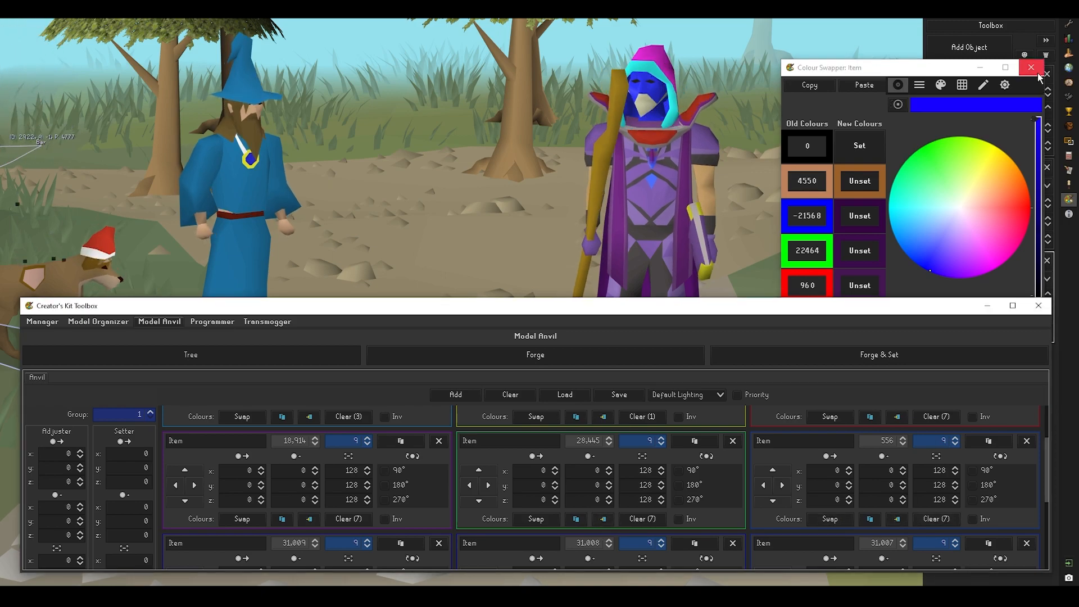
left_click(1031, 67)
scroll(894, 506, "down", 4)
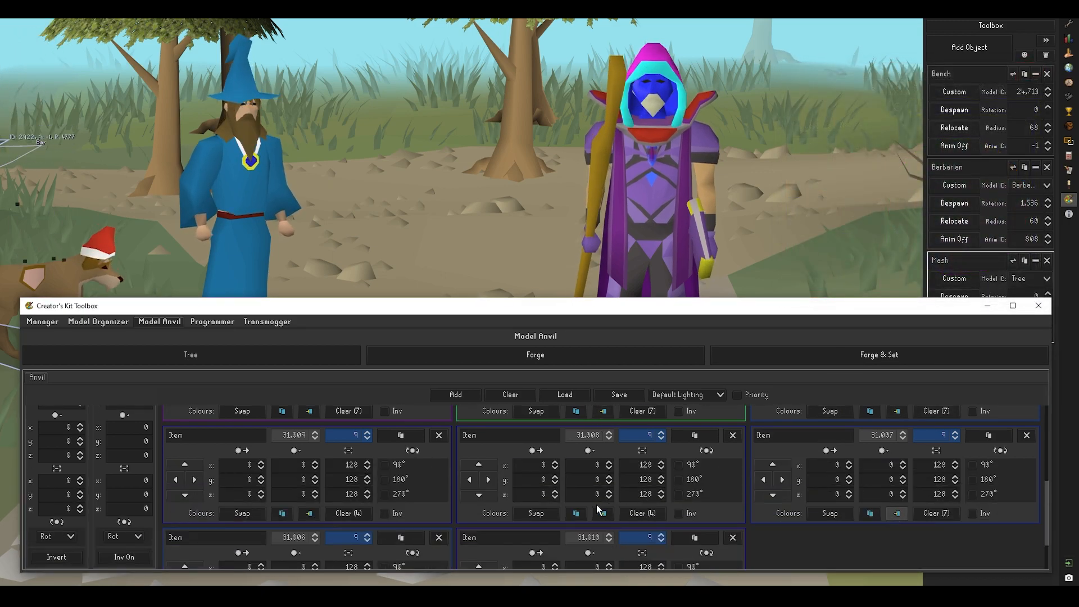
scroll(371, 526, "down", 2)
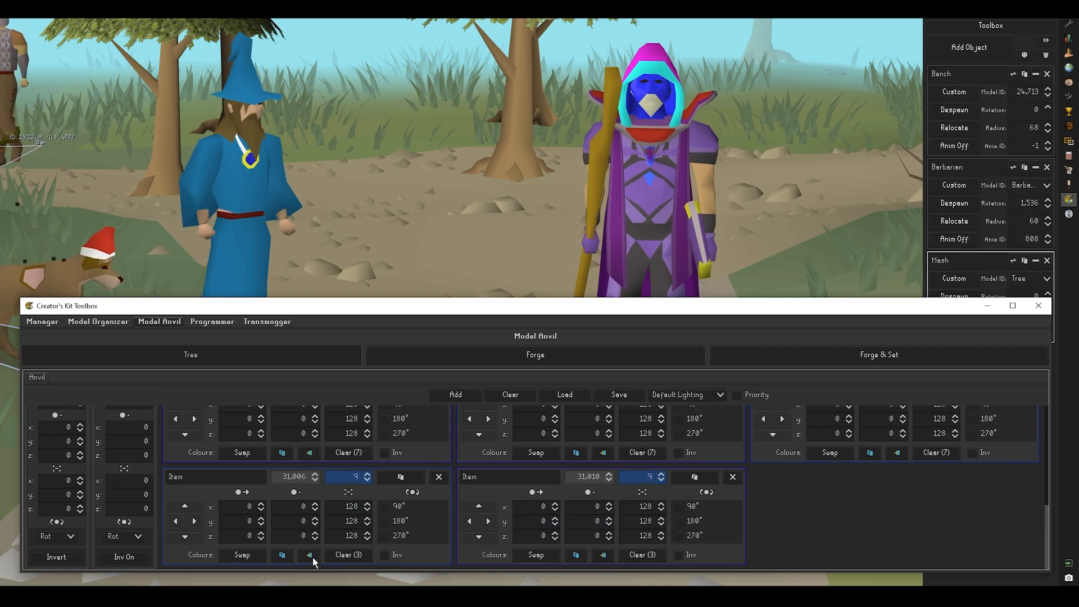
scroll(633, 529, "up", 5)
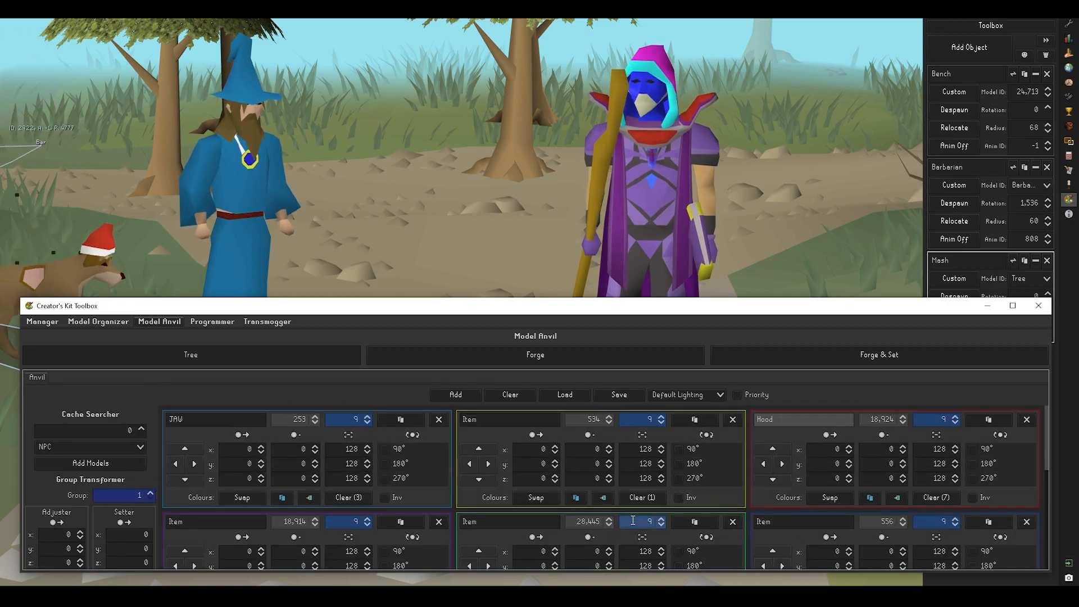
left_click(832, 356)
Rename the component with model ID 18,924 back to Item
left_click_drag(716, 302, 721, 266)
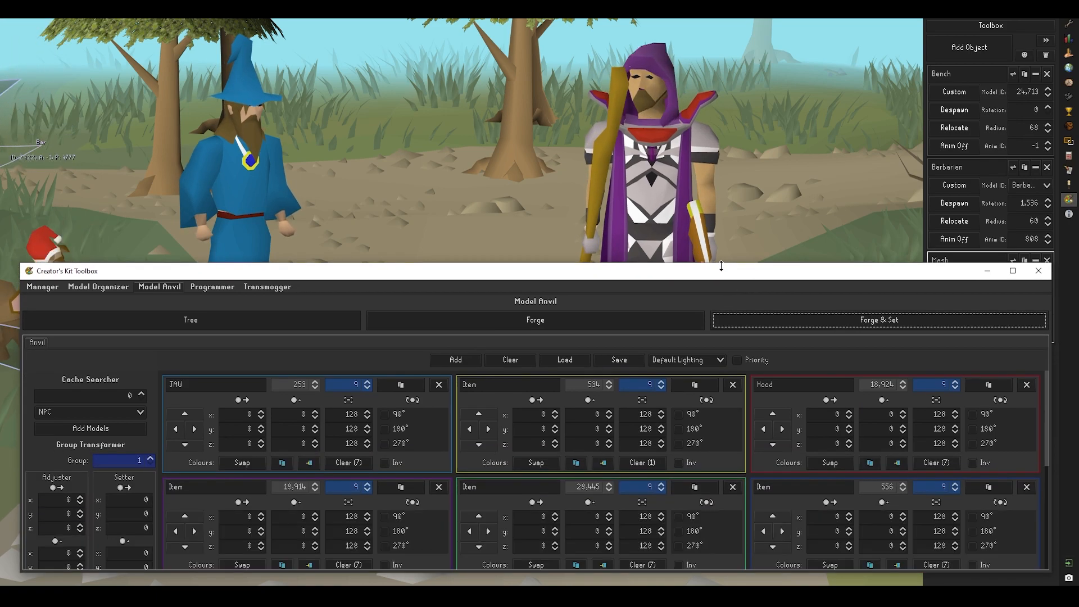
left_click(830, 463)
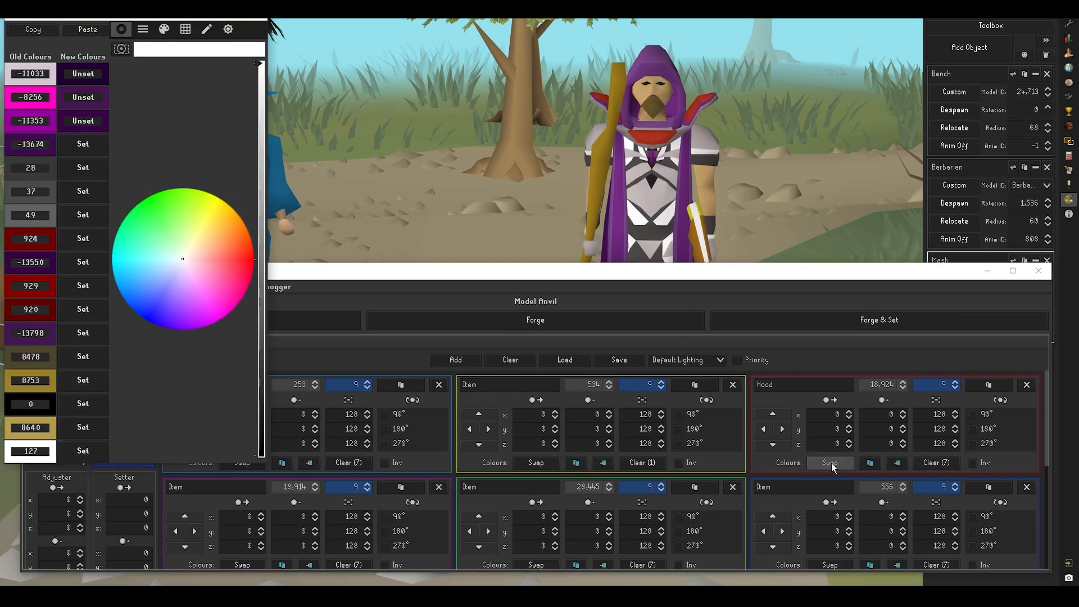
left_click(267, 20)
double_click(792, 383)
type("Item")
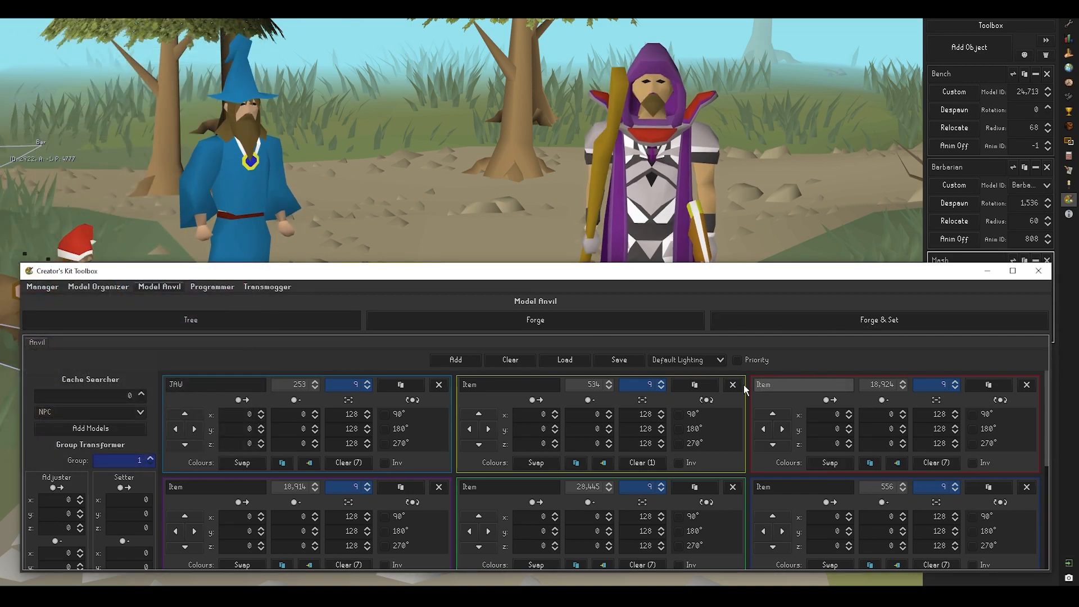
On the component with model ID 18,914, unset the swaps for -21568, 22464 and 960, replace 4550 with blue, and name it Hood
left_click(243, 565)
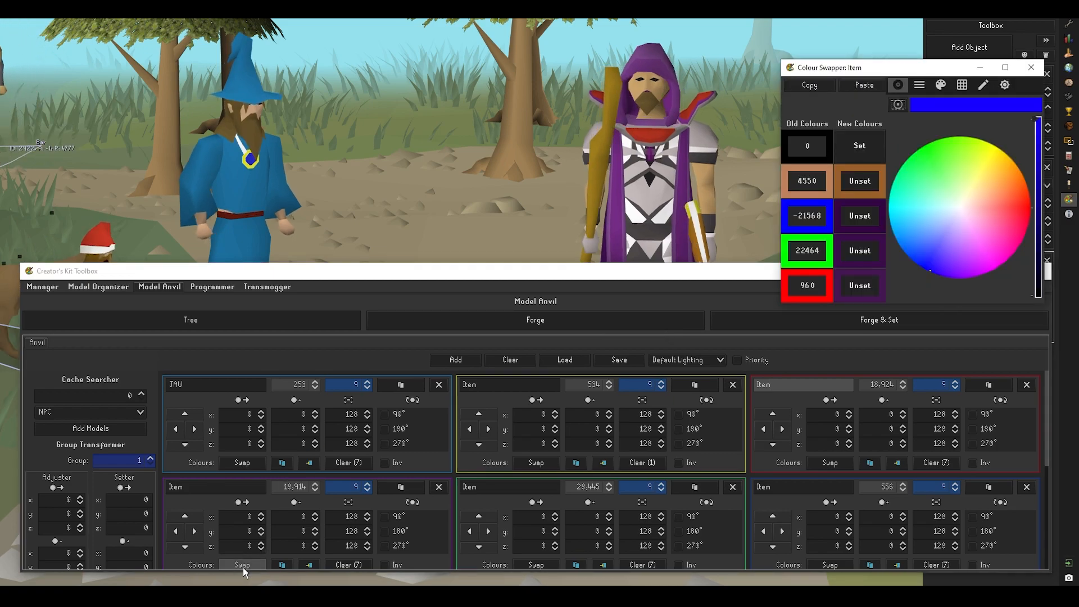
left_click(860, 216)
left_click(860, 250)
left_click(860, 286)
left_click(882, 180)
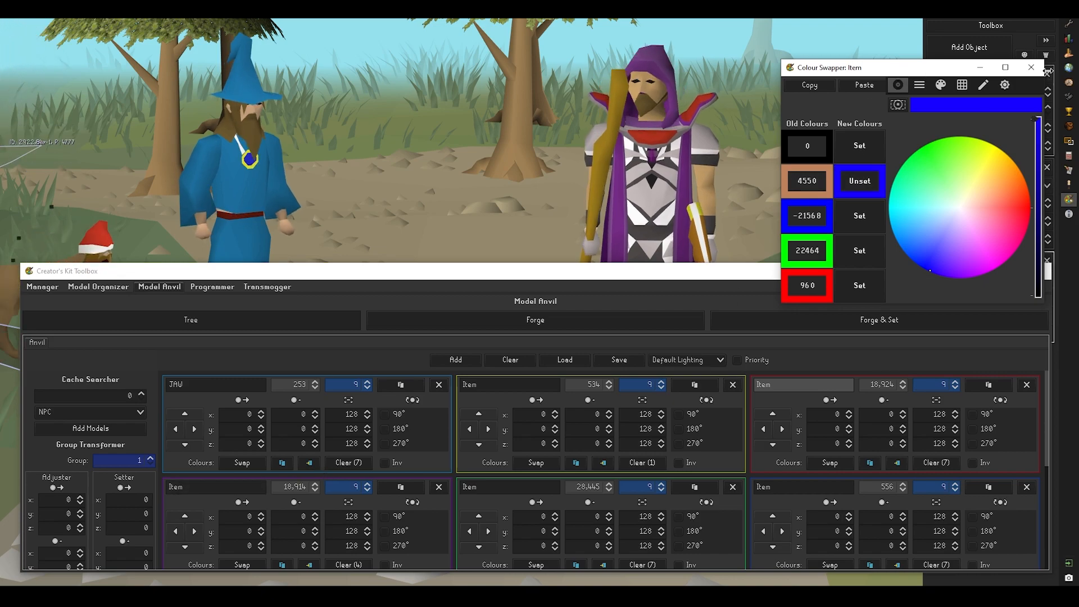
left_click(1033, 68)
type("Hood")
Clear the colour swaps of every component except Hood
left_click(358, 464)
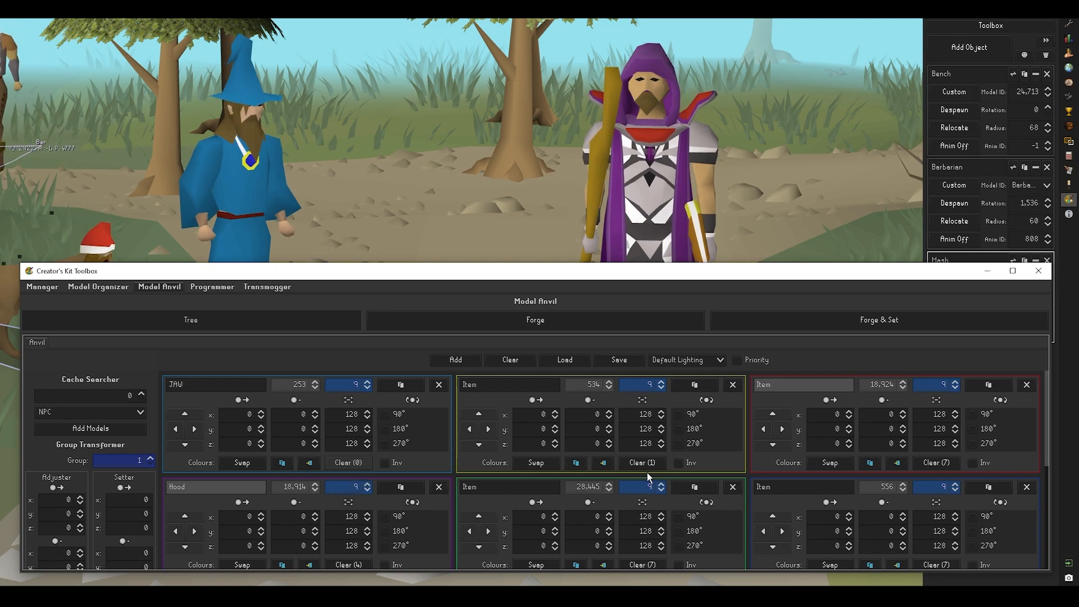
scroll(936, 471, "down", 3)
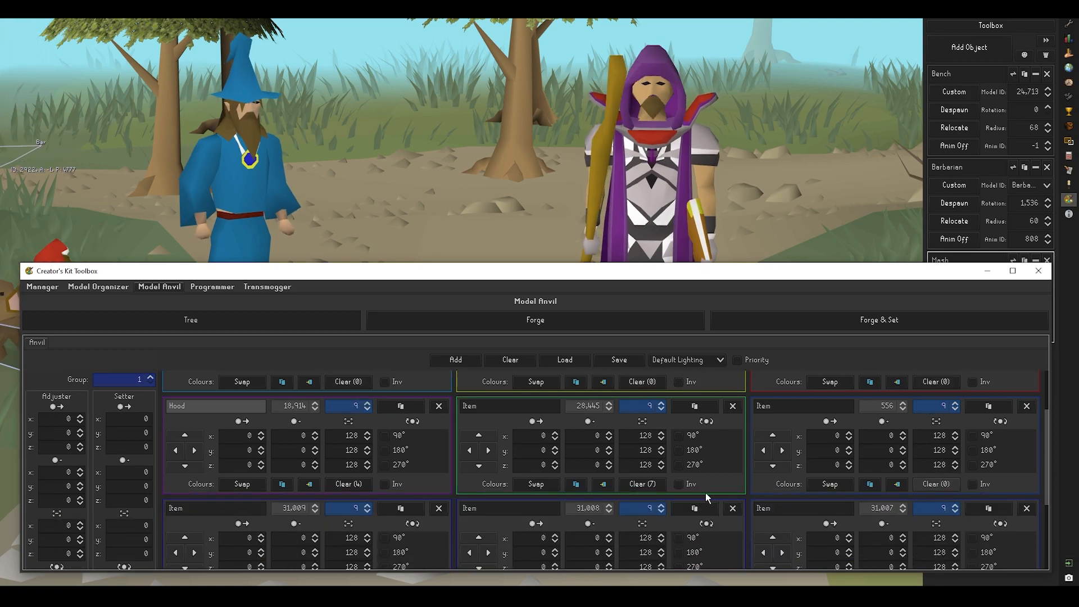
left_click(652, 486)
scroll(646, 487, "down", 4)
left_click(342, 482)
left_click(643, 482)
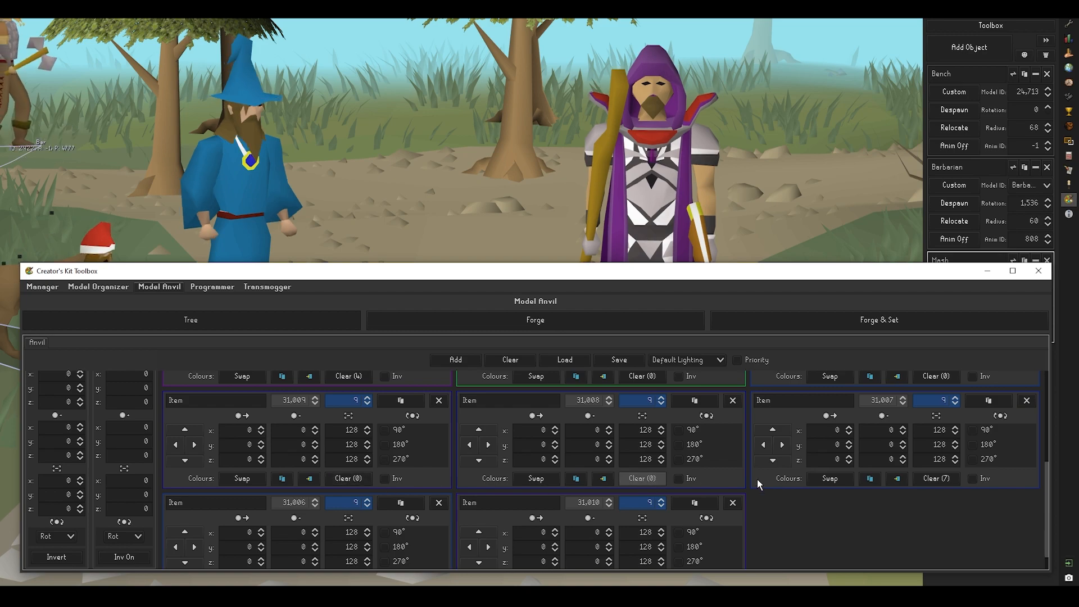
left_click(933, 482)
scroll(827, 512, "down", 1)
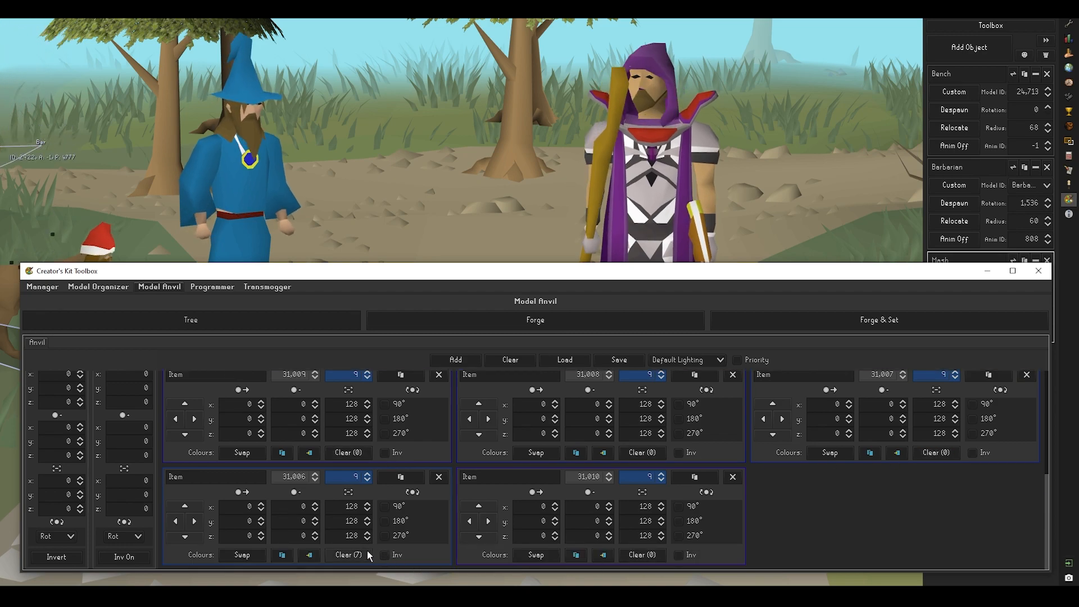
Copy the Hood component's colour swaps and paste them onto all the other components
scroll(368, 554, "up", 6)
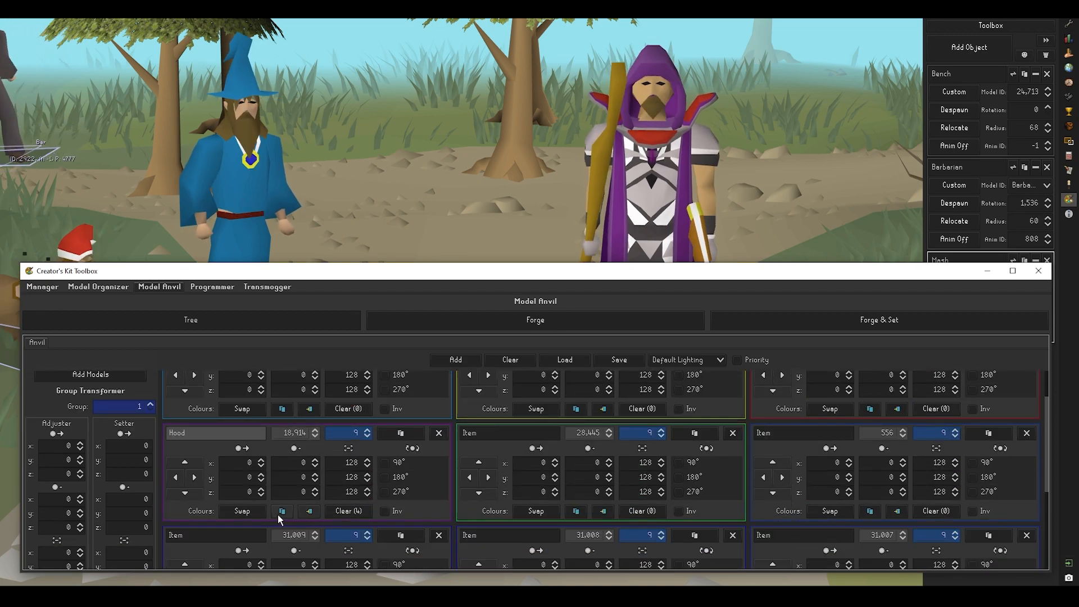
scroll(441, 486, "up", 2)
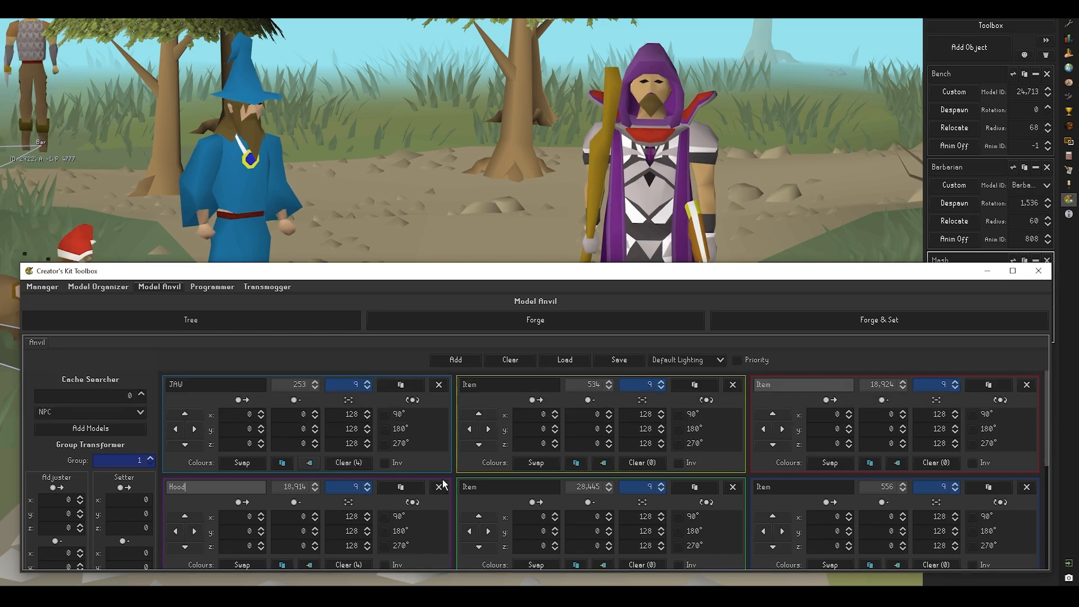
left_click(602, 462)
left_click(898, 463)
scroll(894, 472, "down", 3)
left_click(897, 484)
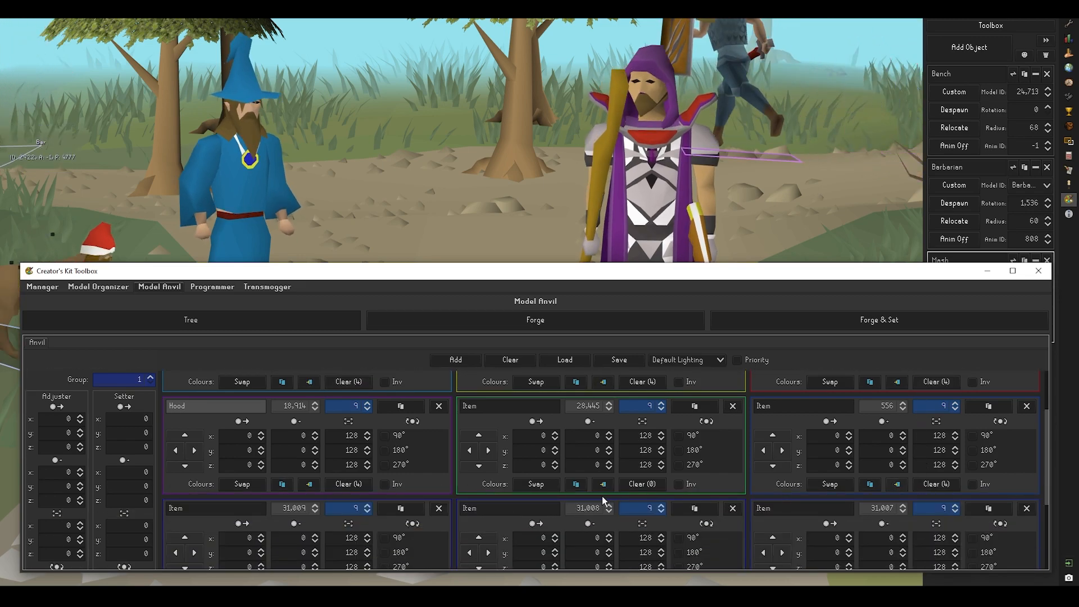
scroll(607, 500, "down", 5)
left_click(898, 453)
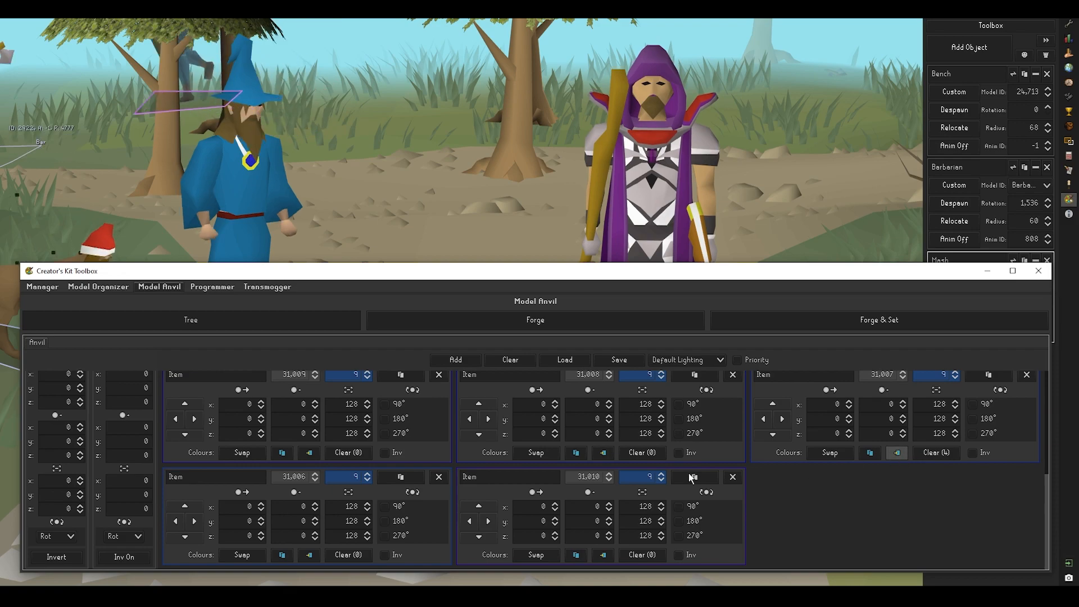
left_click(604, 453)
left_click(309, 452)
left_click(309, 555)
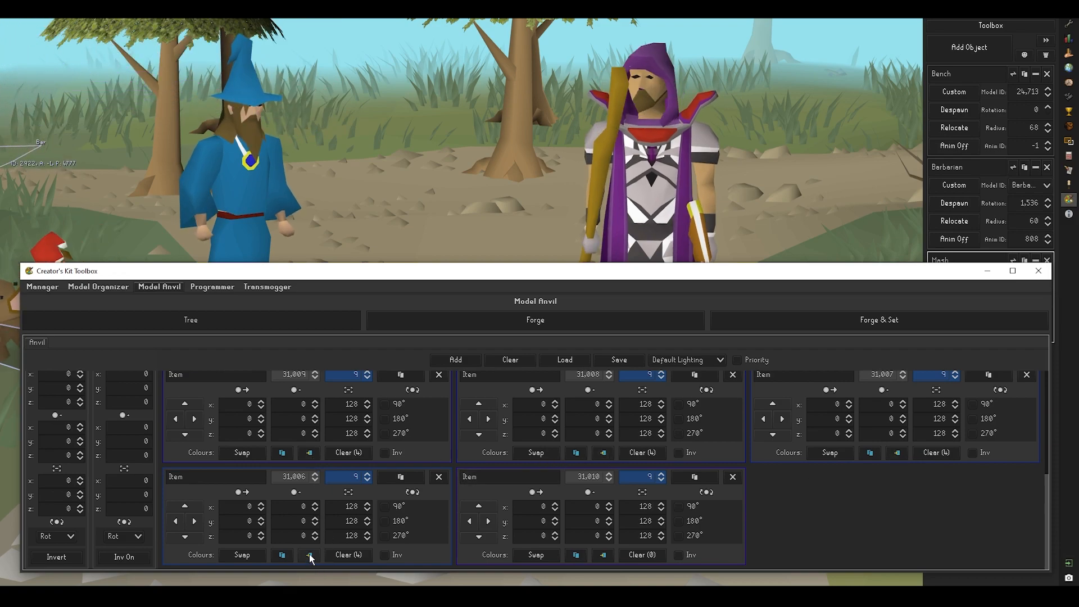
Forge and set the model, put the toolbox window away, and view the recoloured character from several angles
left_click(852, 322)
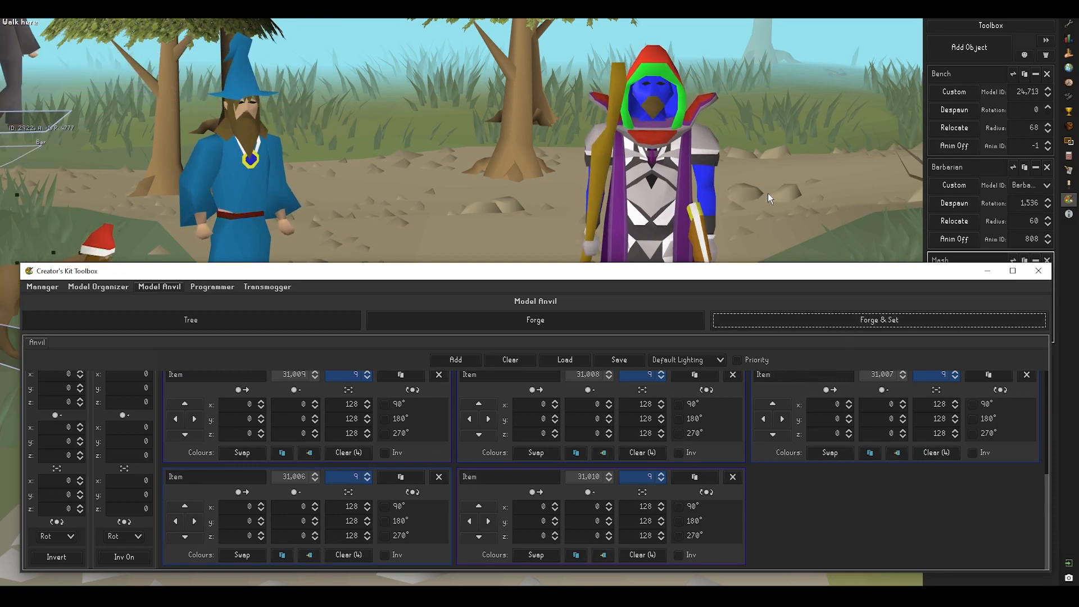
left_click(757, 51)
middle_click_drag(725, 284, 488, 200)
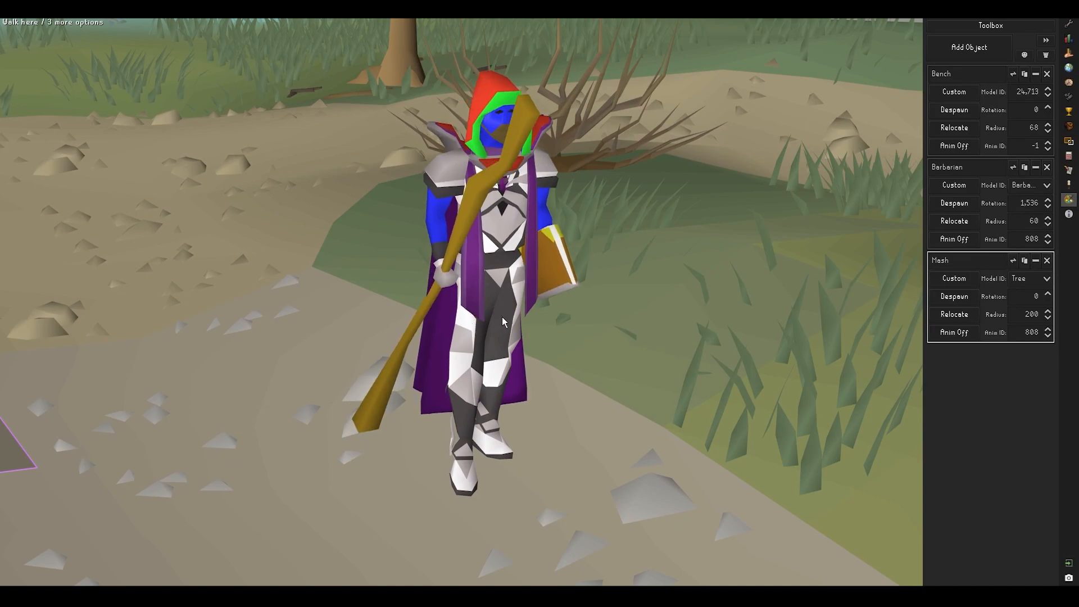
middle_click_drag(643, 395, 551, 399)
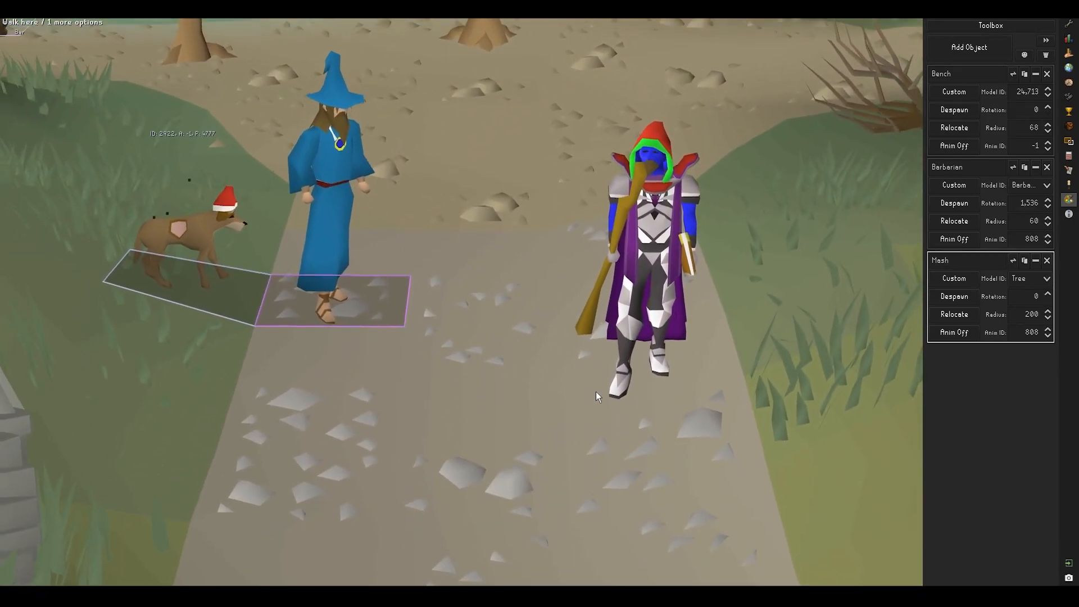
mouse_move(453, 596)
left_click(514, 552)
left_click_drag(585, 263, 593, 141)
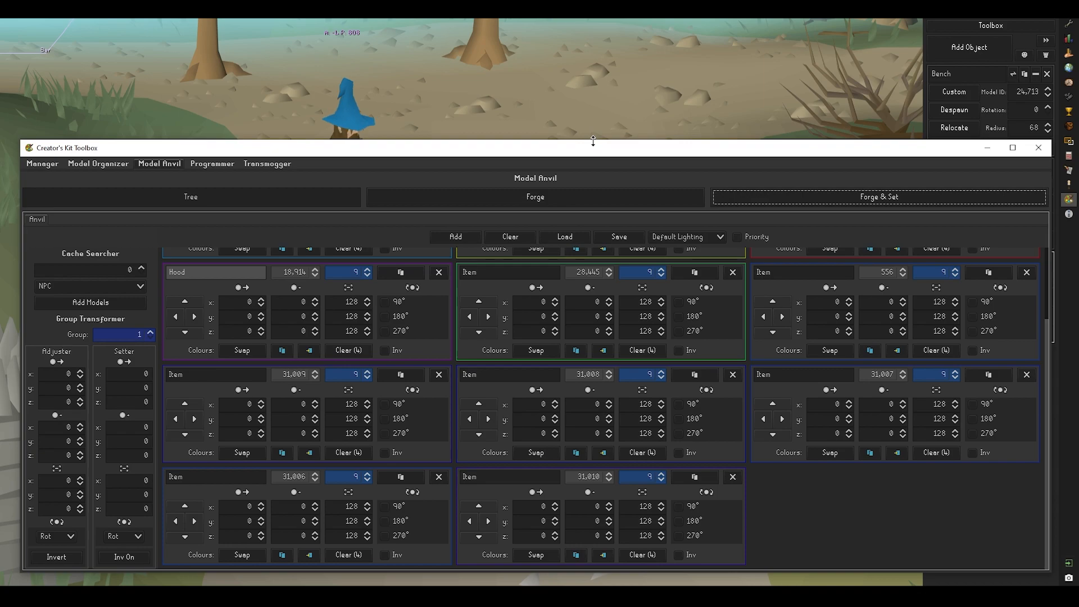
left_click_drag(509, 141, 511, 417)
right_click(617, 377)
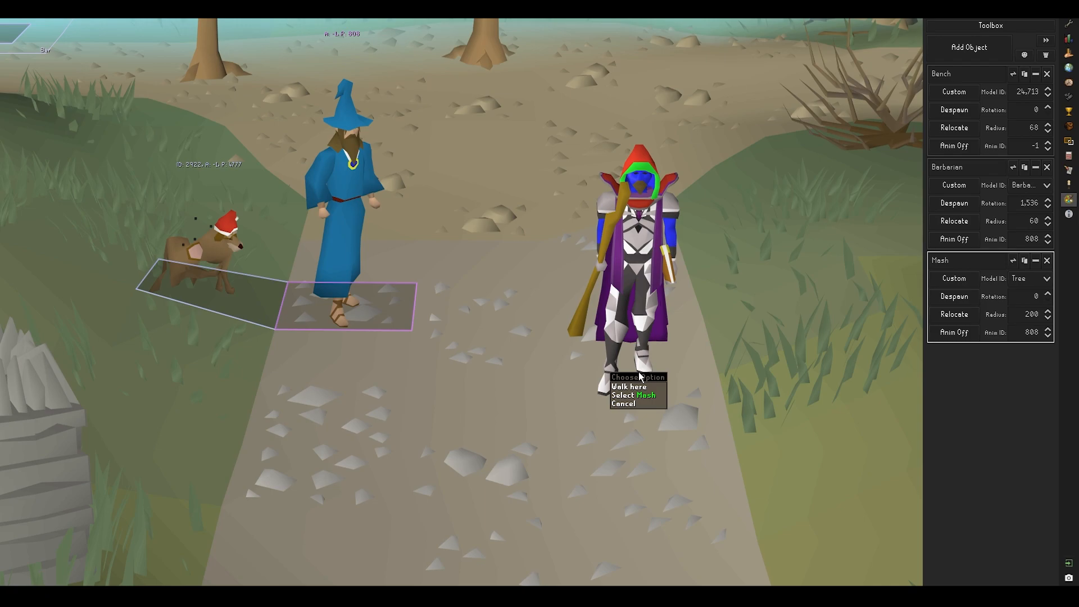
middle_click_drag(491, 238, 555, 388)
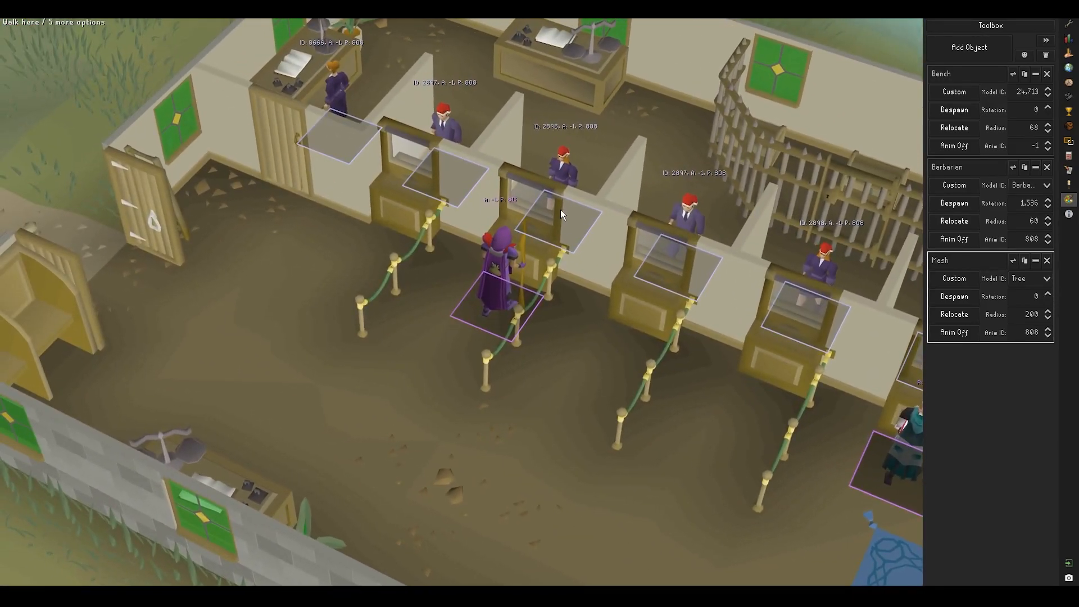
right_click(560, 211)
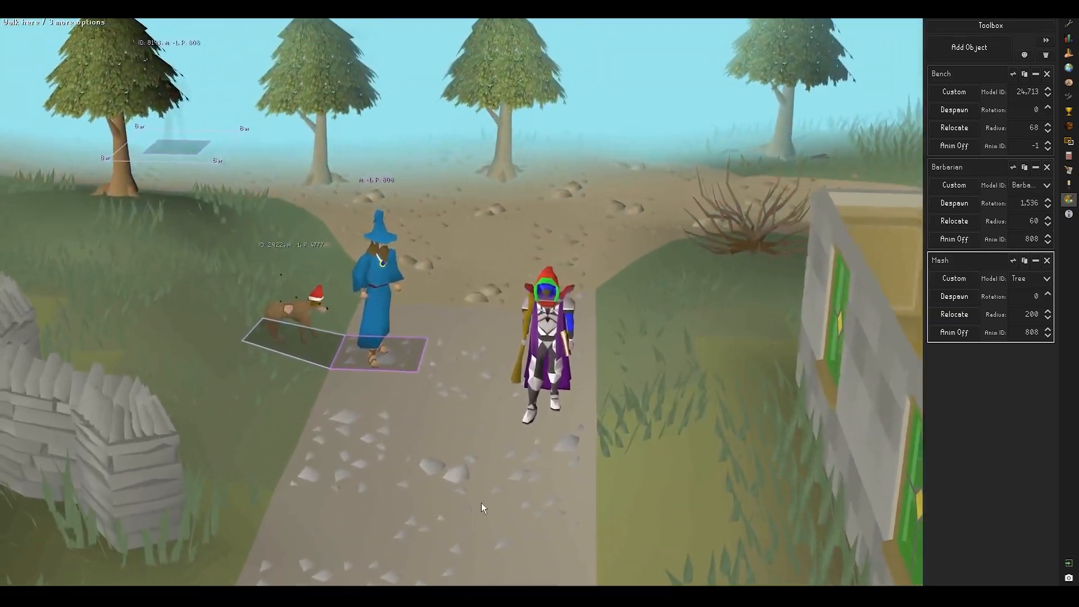
middle_click_drag(482, 503, 479, 548)
Bring back and enlarge the toolbox window, and review the Cache Searcher in the Model Organizer and in the Model Anvil
mouse_move(452, 596)
left_click(524, 561)
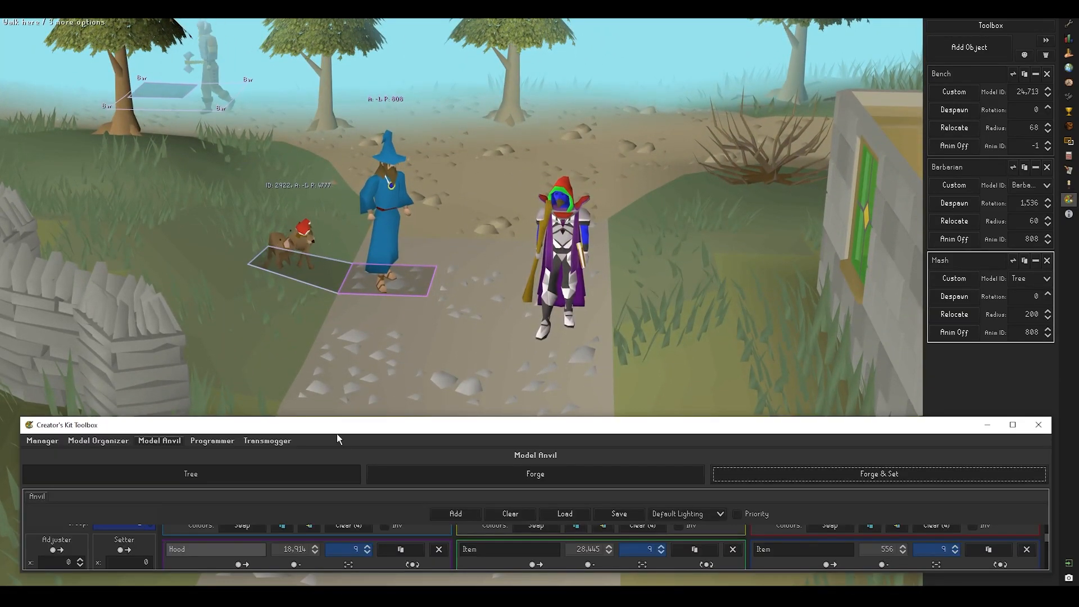
left_click_drag(341, 418, 341, 185)
left_click(98, 208)
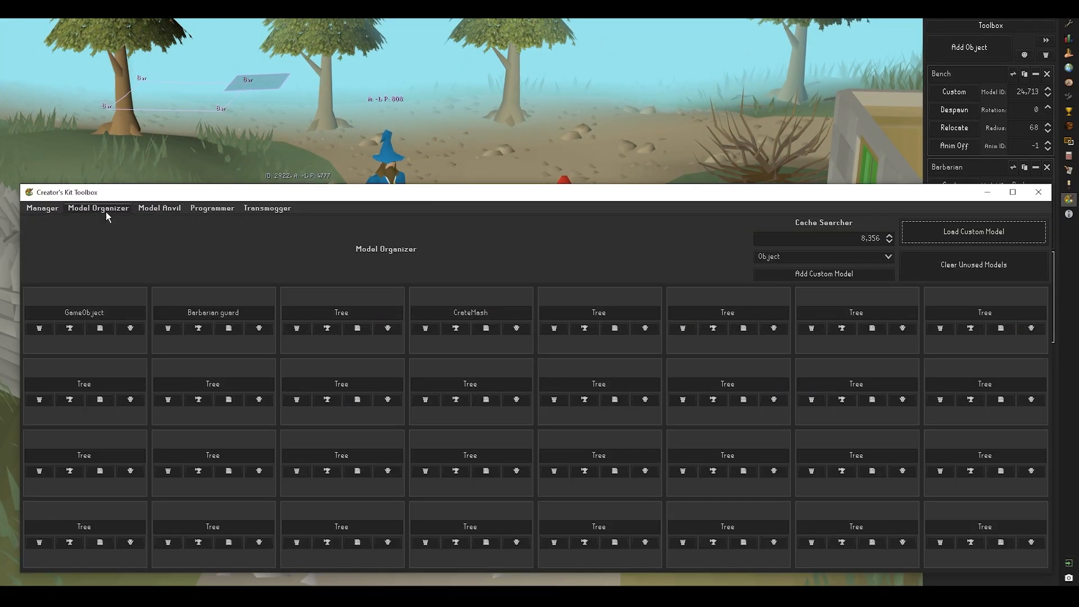
left_click(821, 274)
left_click(160, 208)
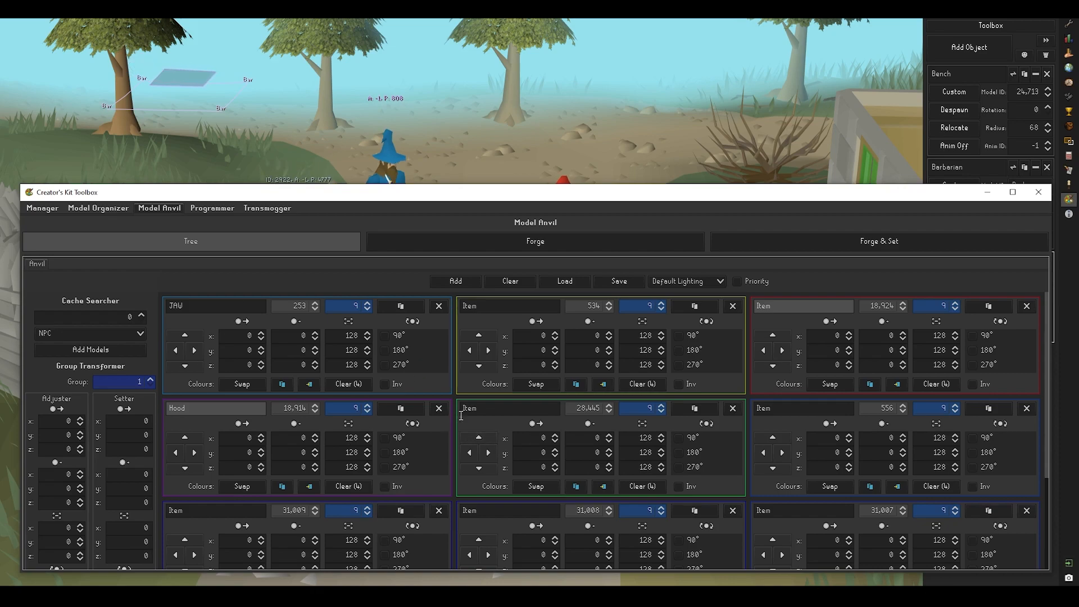
scroll(488, 444, "down", 3)
left_click(529, 281)
left_click_drag(540, 185, 537, 337)
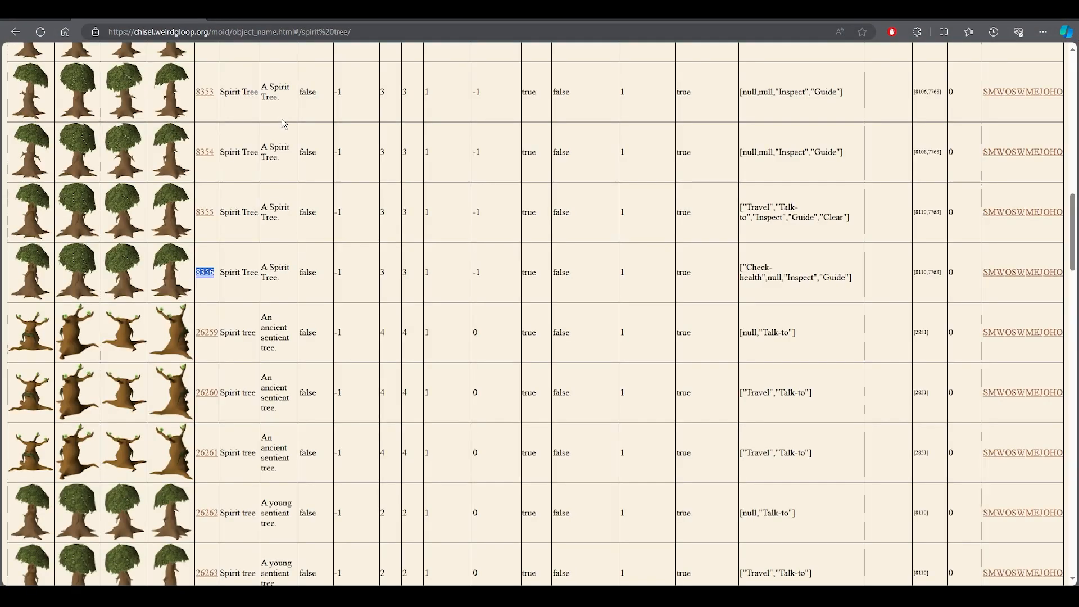
On the chisel.weirdgloop.org site in the browser, clear the spirit tree object results and look up the NPC with ID 1000
left_click_drag(1076, 262, 1075, 116)
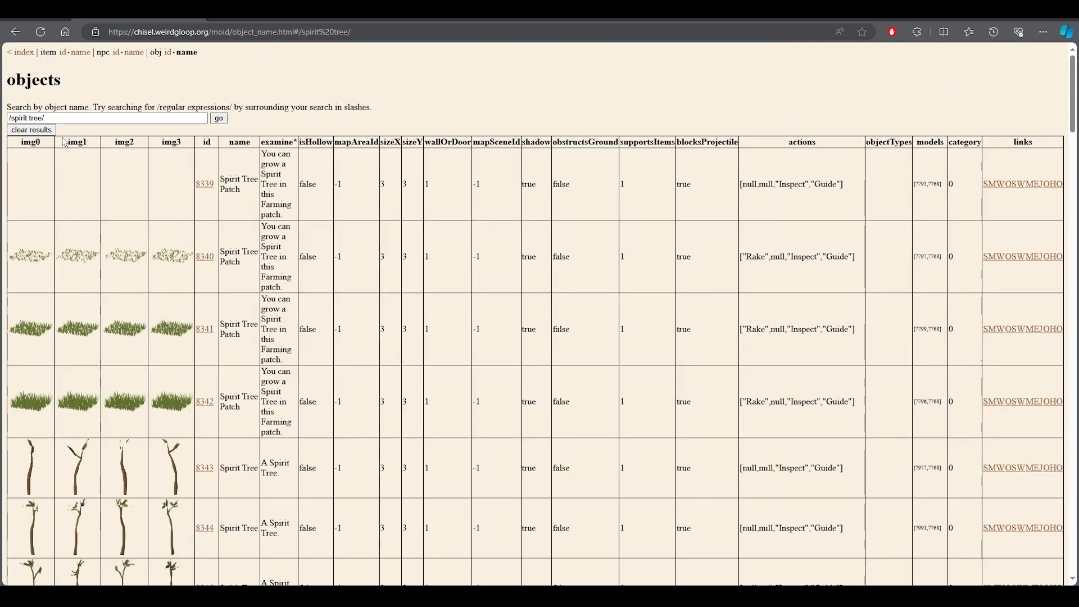
left_click(32, 130)
left_click(135, 54)
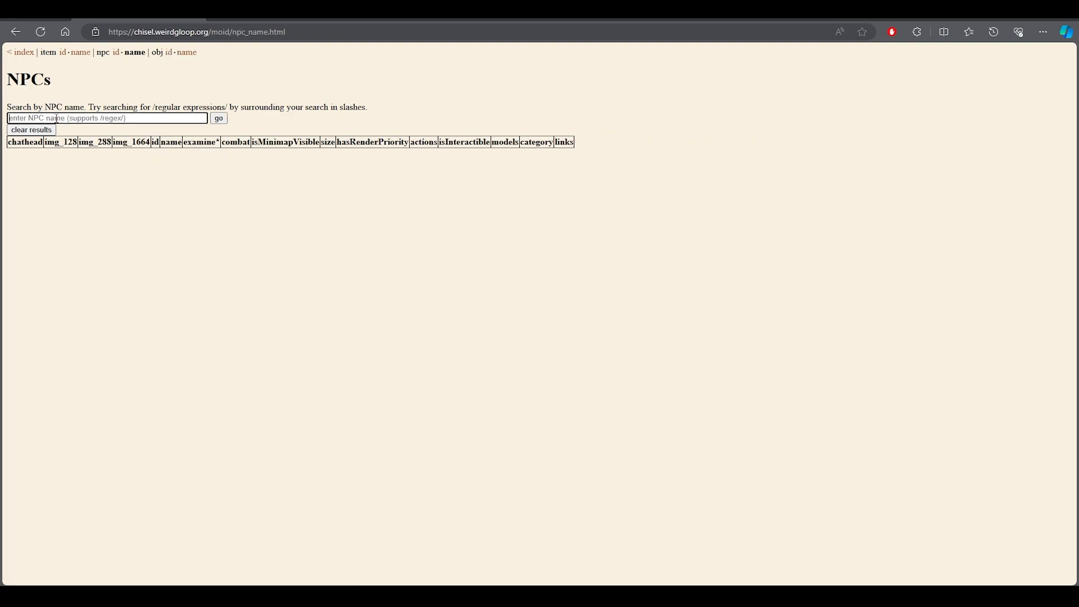
left_click(116, 53)
type("1000")
key("Return")
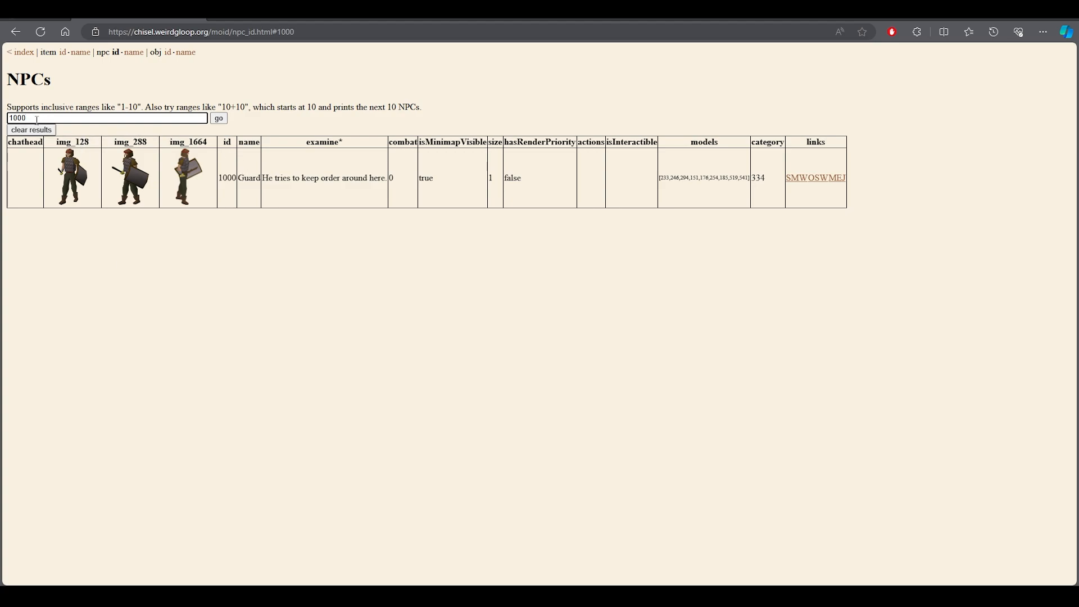
Look up the NPCs with IDs 1005 and 1100 in the web NPC database
key("BackSpace")
type("5")
key("Return")
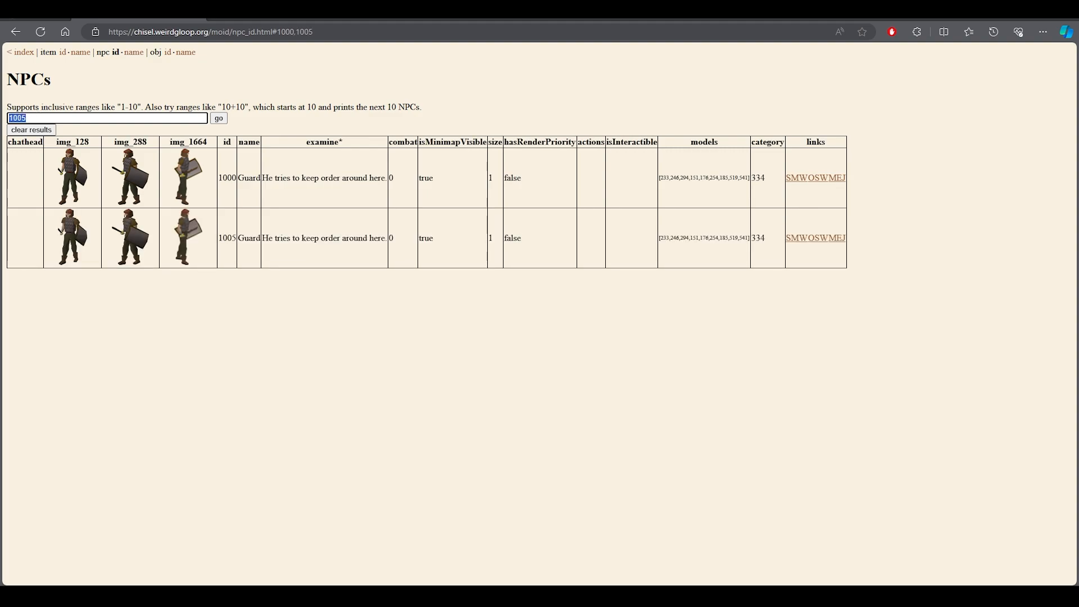
key("Return")
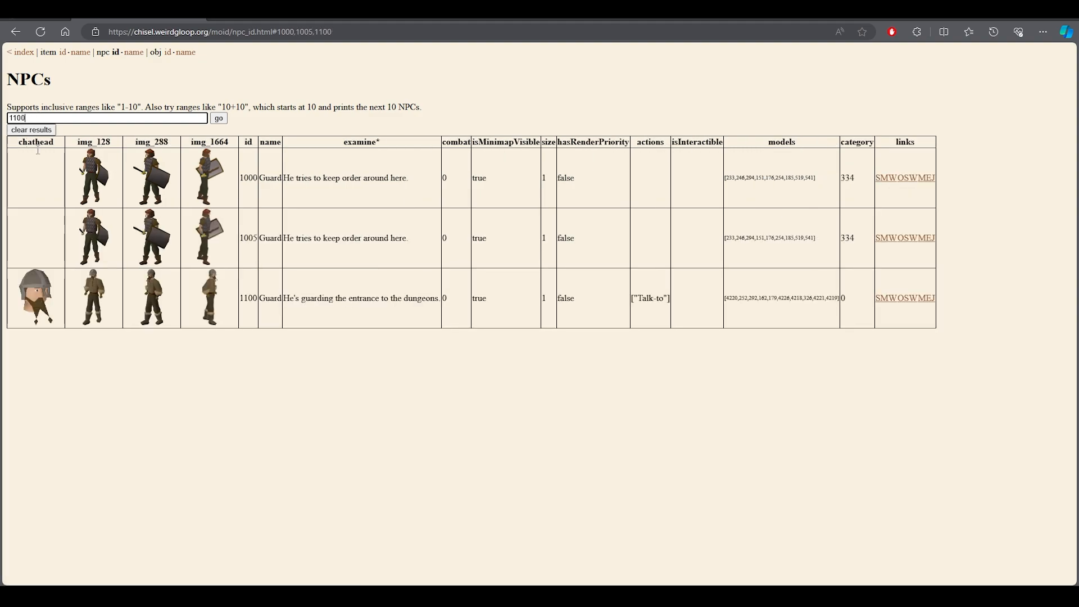
left_click_drag(241, 300, 249, 301)
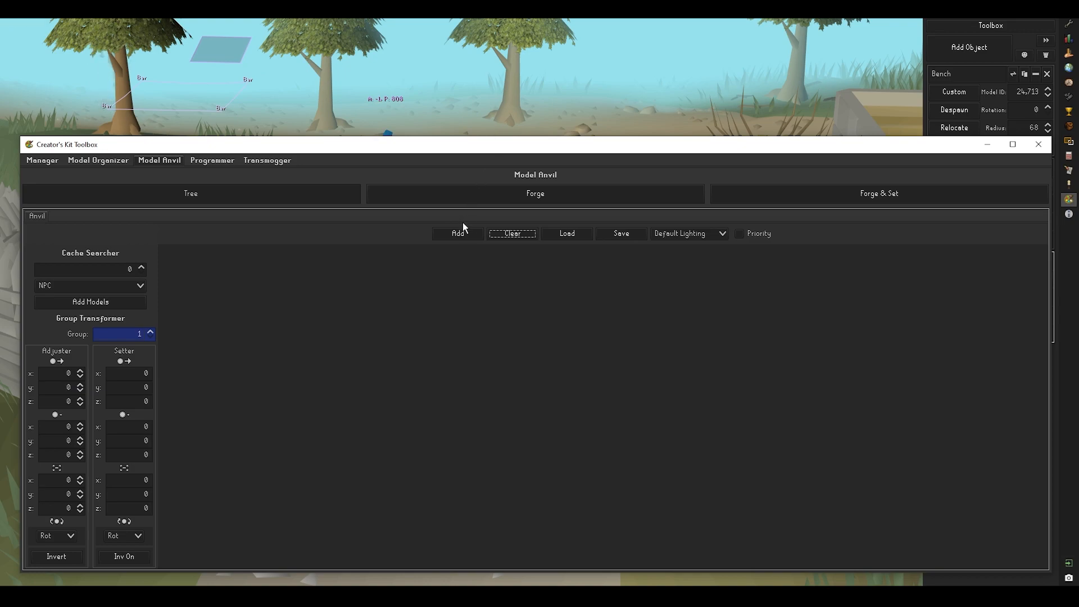
left_click(460, 234)
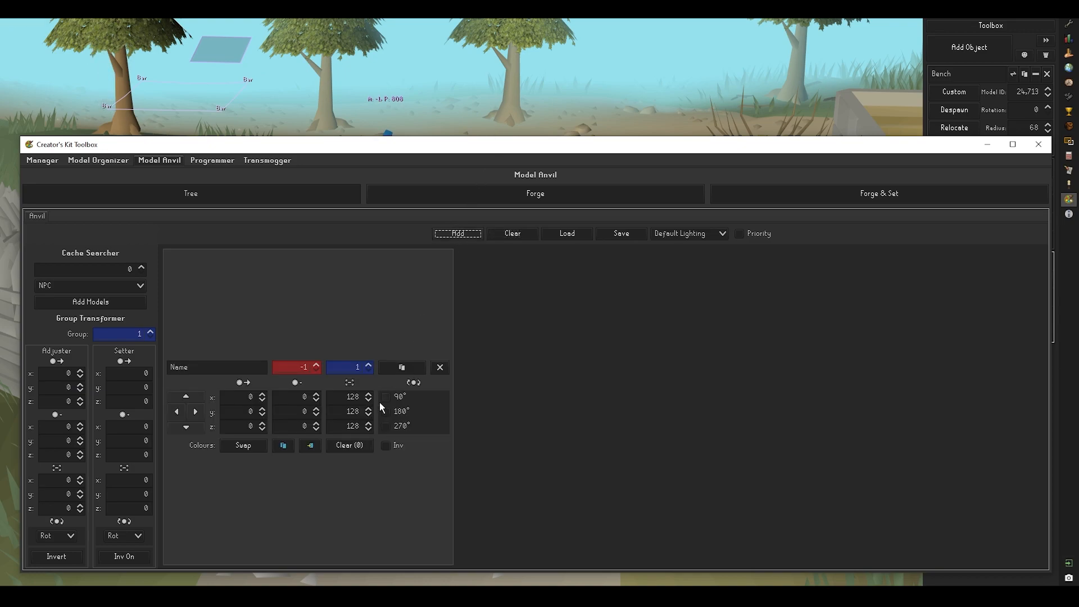
type("4220")
key("Return")
left_click(444, 369)
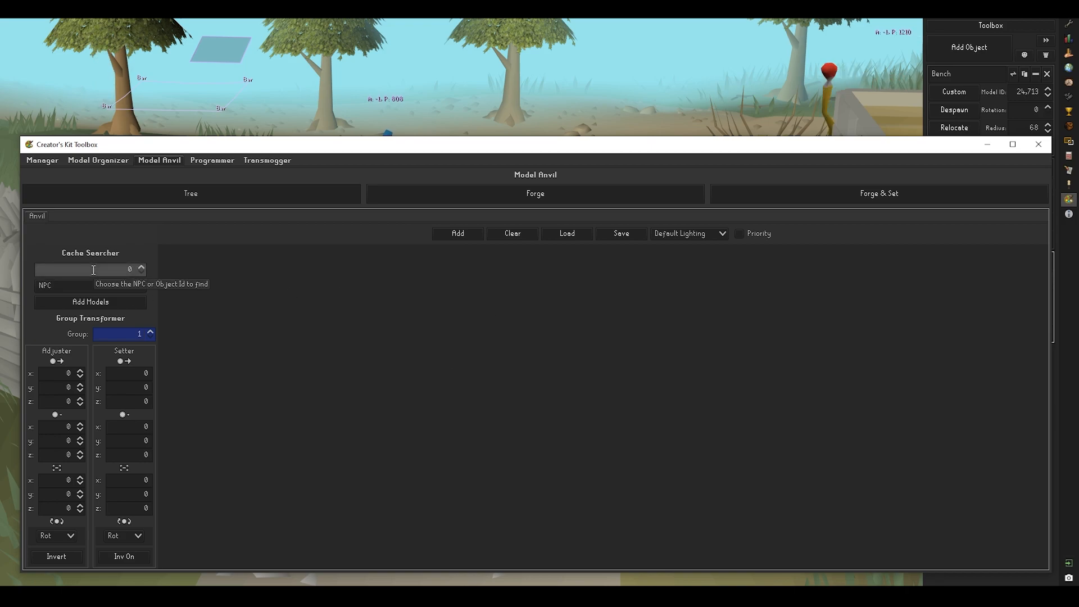
Check the model list of NPC 1100 in the web database and set the Model Anvil's Cache Searcher ID to 1100
left_click_drag(596, 584, 814, 18)
left_click(814, 326)
left_click_drag(725, 300, 841, 301)
left_click(742, 366)
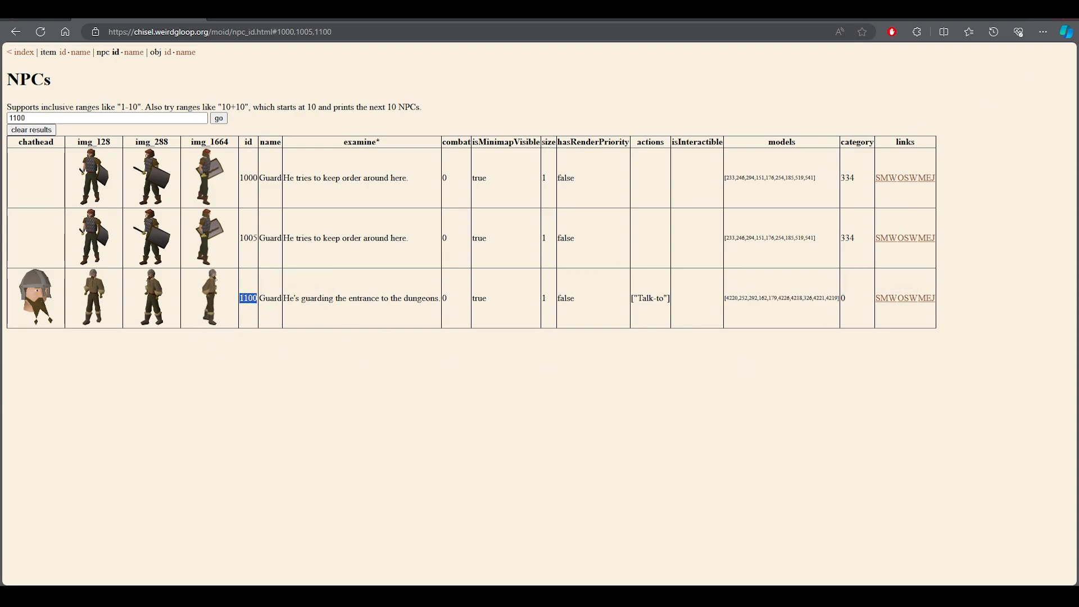
left_click(1014, 19)
left_click_drag(122, 271, 171, 272)
type("1100")
left_click(84, 270)
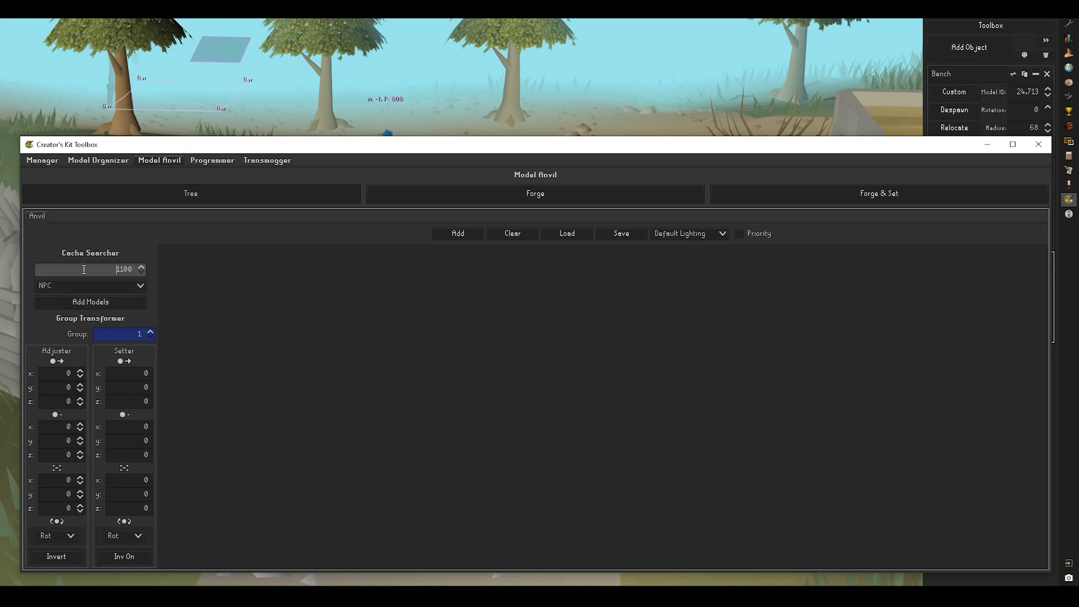
Add all models of NPC 1100 to the Model Anvil
left_click(97, 162)
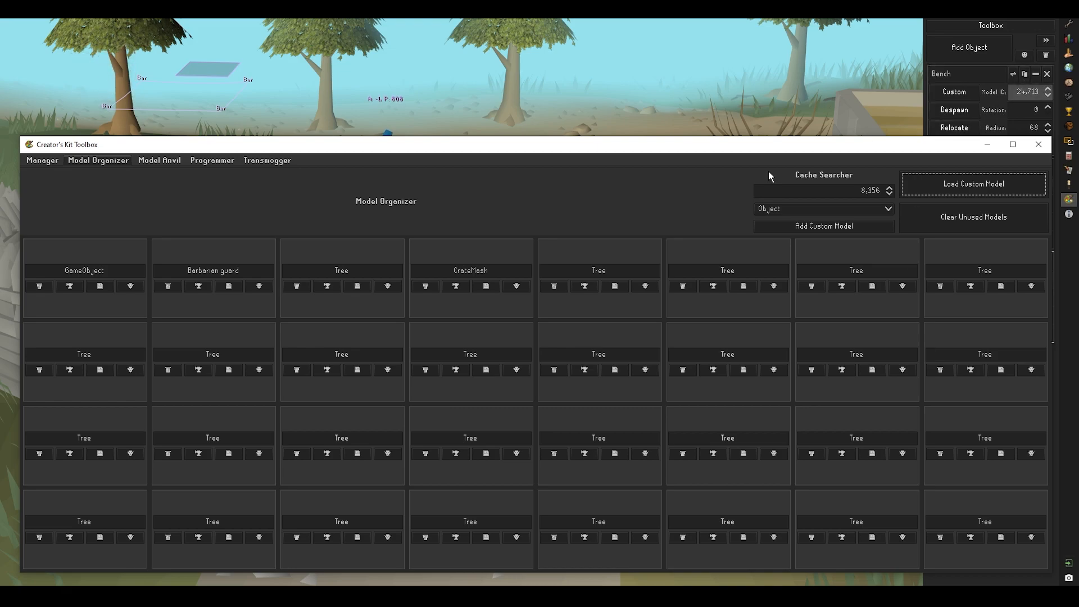
left_click(168, 161)
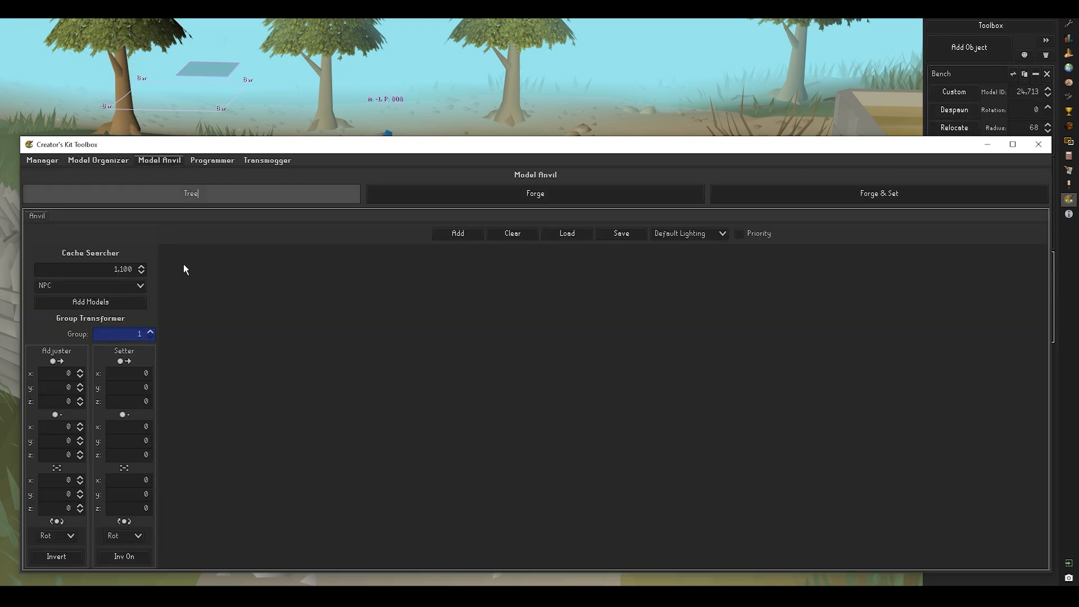
left_click(99, 303)
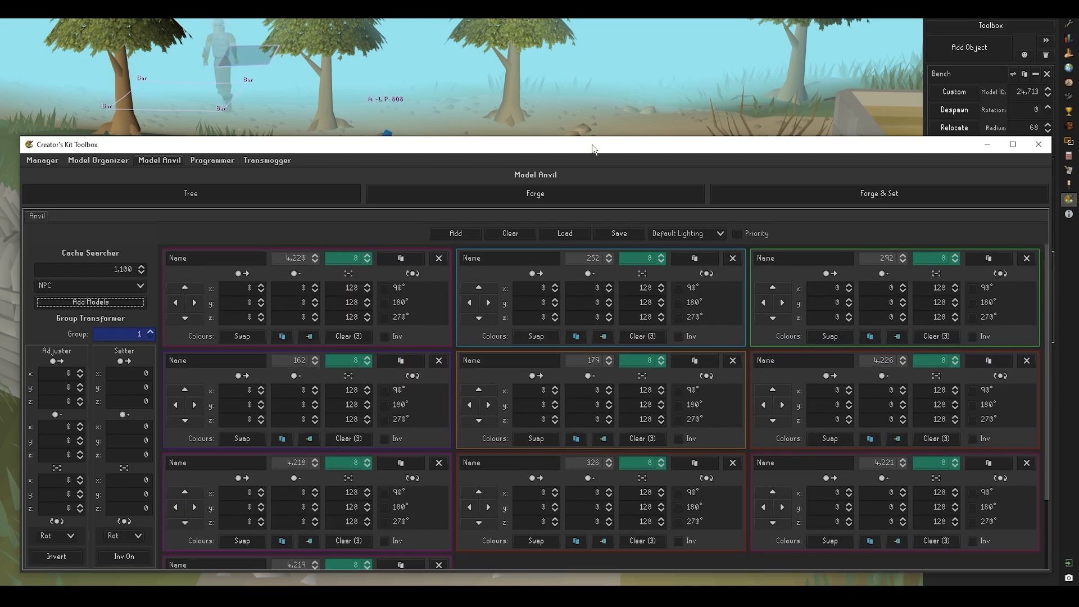
Forge and set the assembled guard model, uncovering the game view to inspect the character
left_click_drag(596, 138, 607, 293)
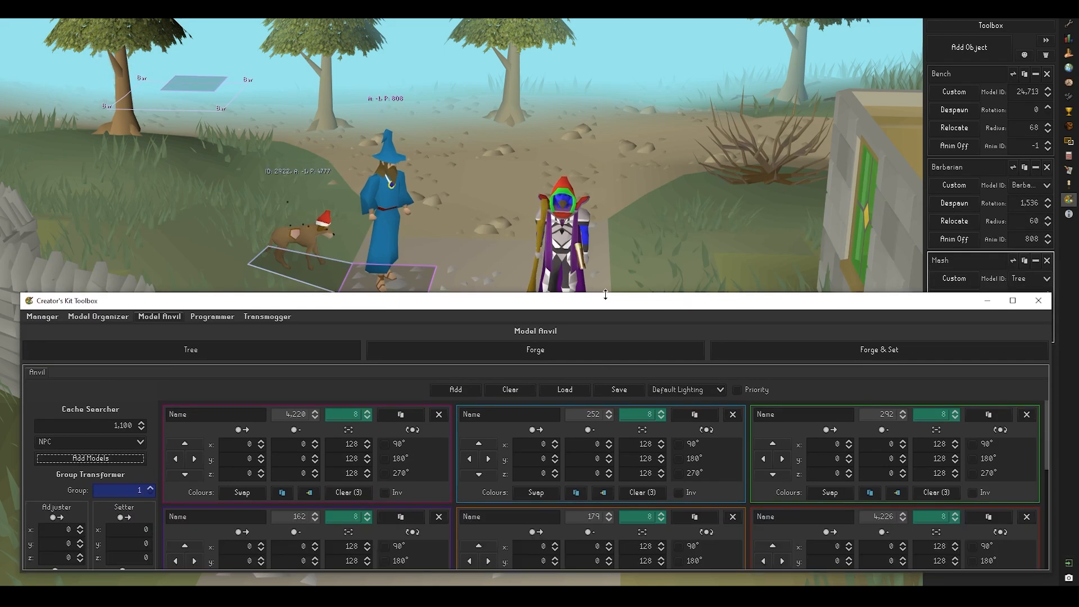
left_click(832, 352)
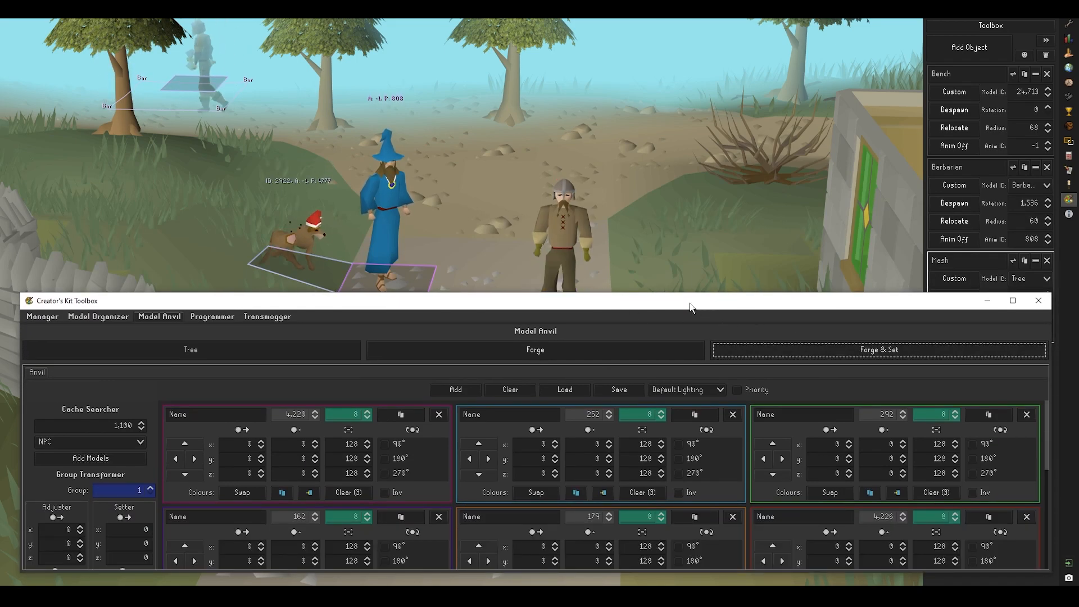
scroll(609, 251, "down", 5)
scroll(609, 252, "up", 5)
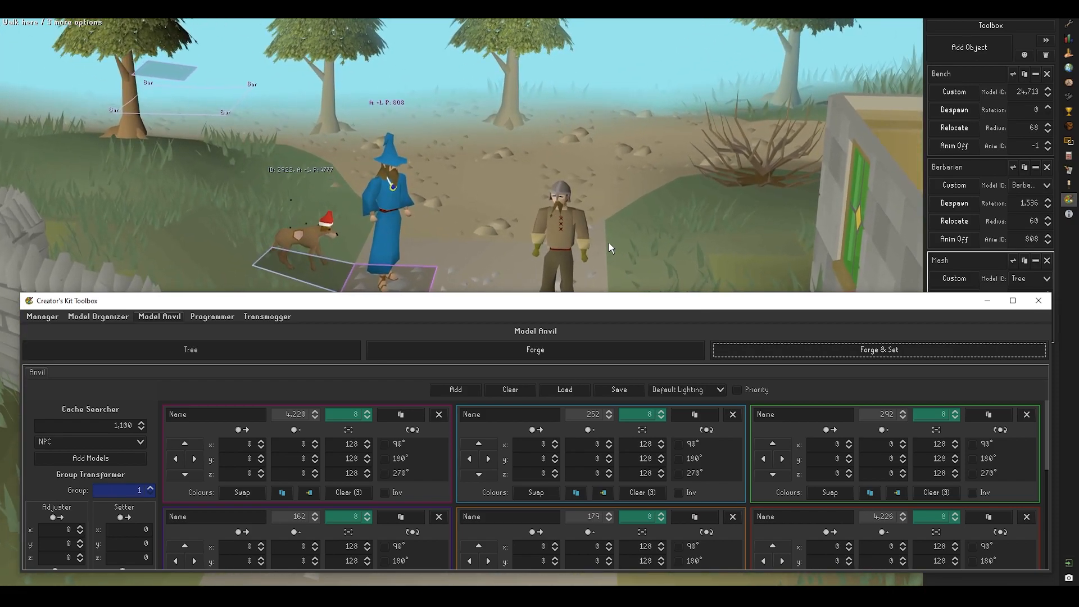
middle_click_drag(609, 251, 616, 216)
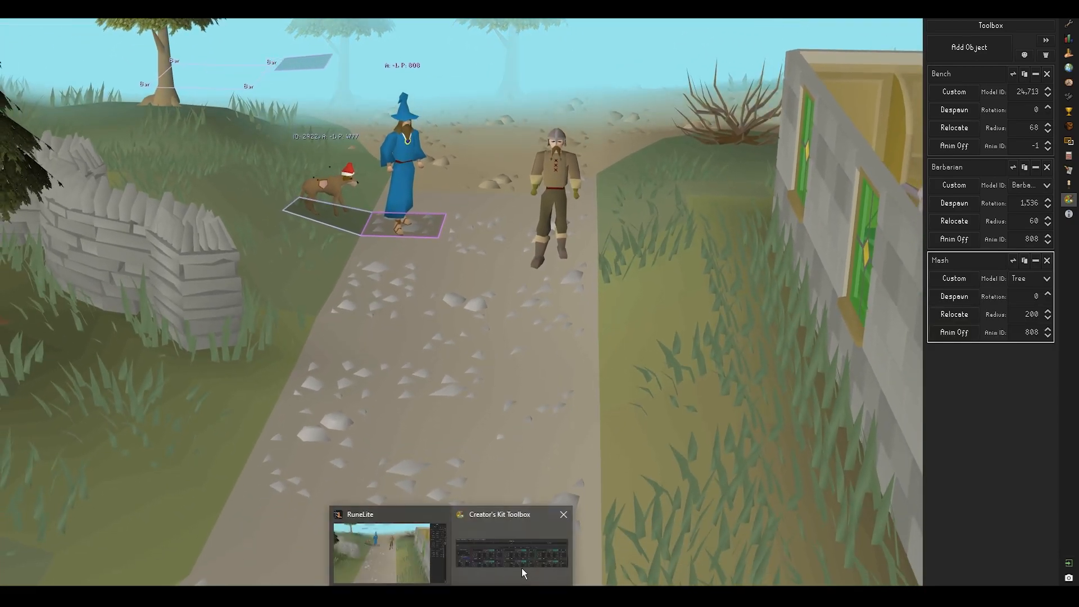
Set the x, y and z scale of model 4220 to 256, and forge and set the result
left_click(521, 567)
left_click_drag(342, 446, 411, 449)
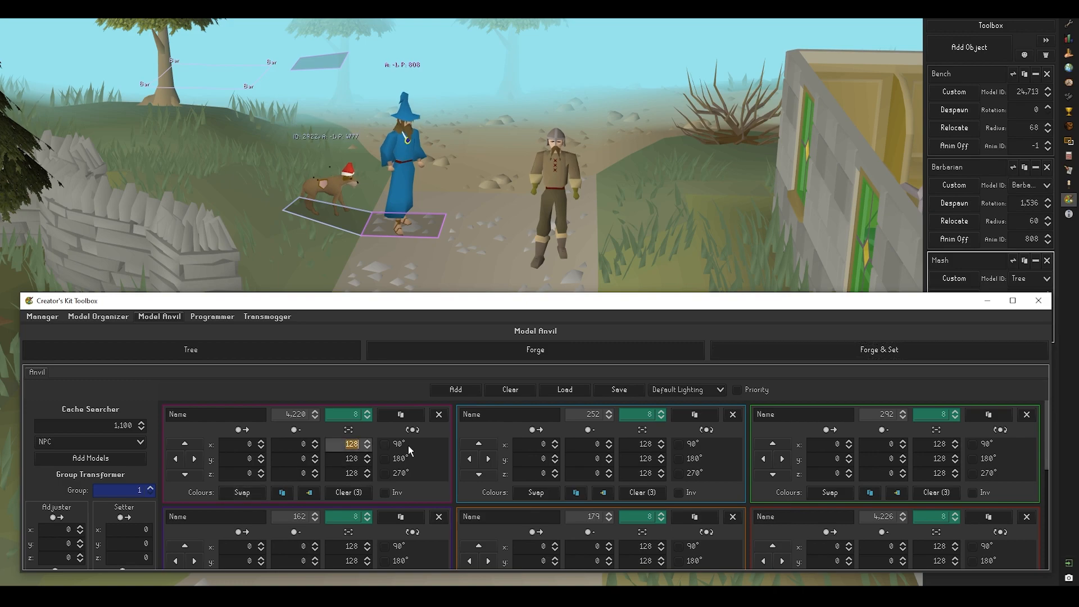
type("256")
type("2")
left_click_drag(342, 459, 393, 478)
type("56256")
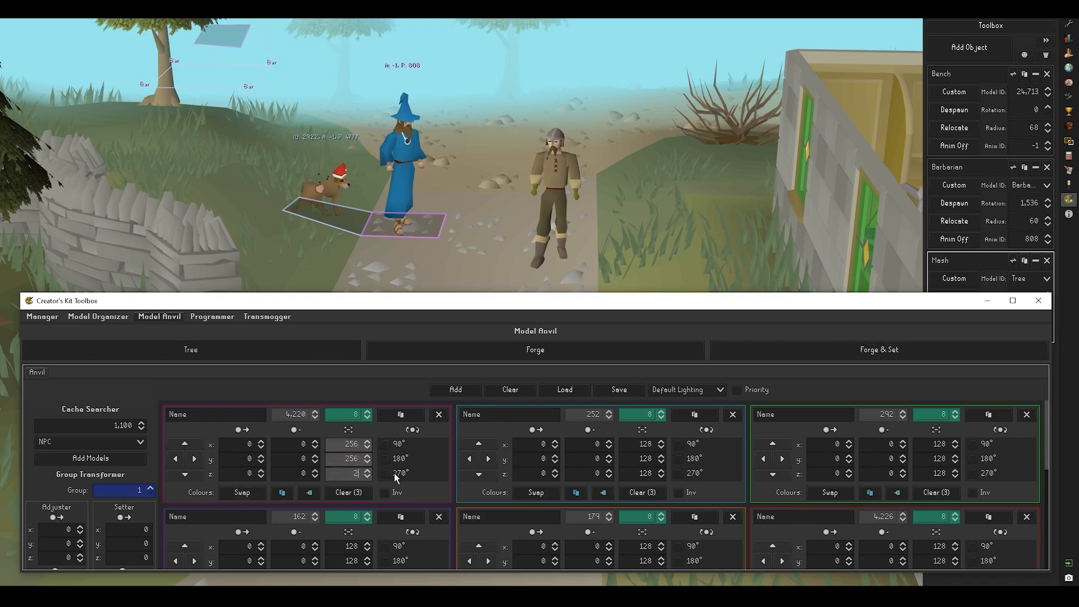
left_click(337, 446)
left_click(842, 349)
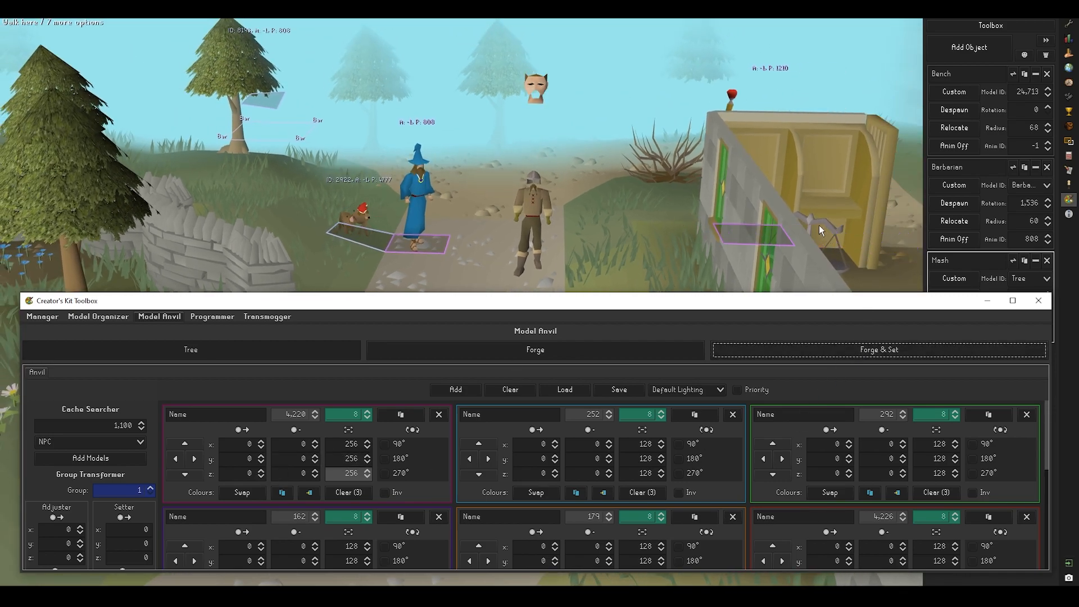
left_click_drag(818, 296, 825, 224)
scroll(335, 377, "down", 8)
scroll(344, 390, "down", 8)
scroll(344, 403, "down", 8)
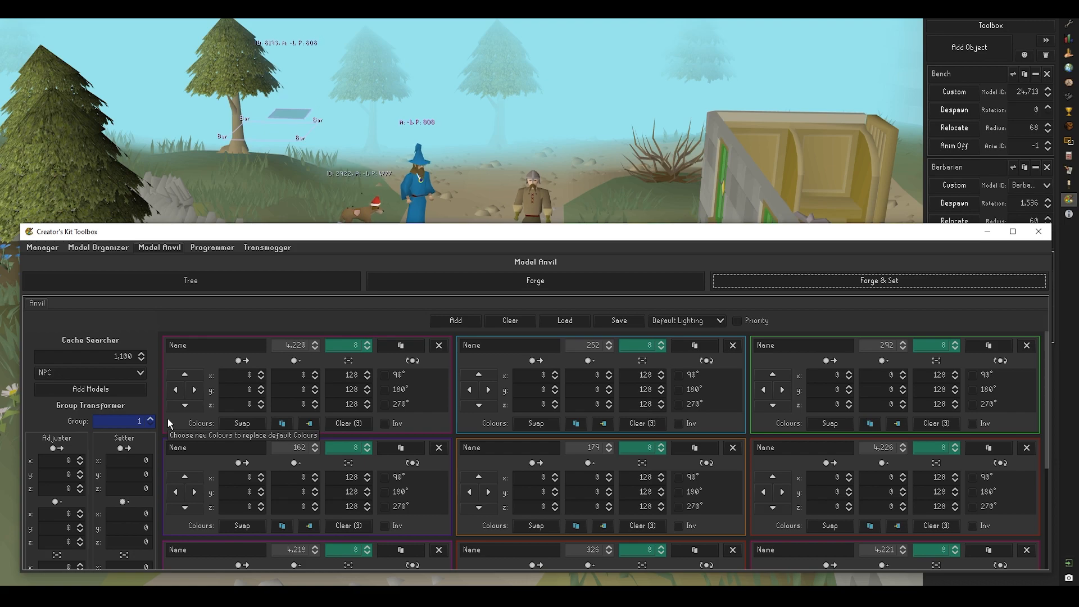
scroll(610, 139, "up", 5)
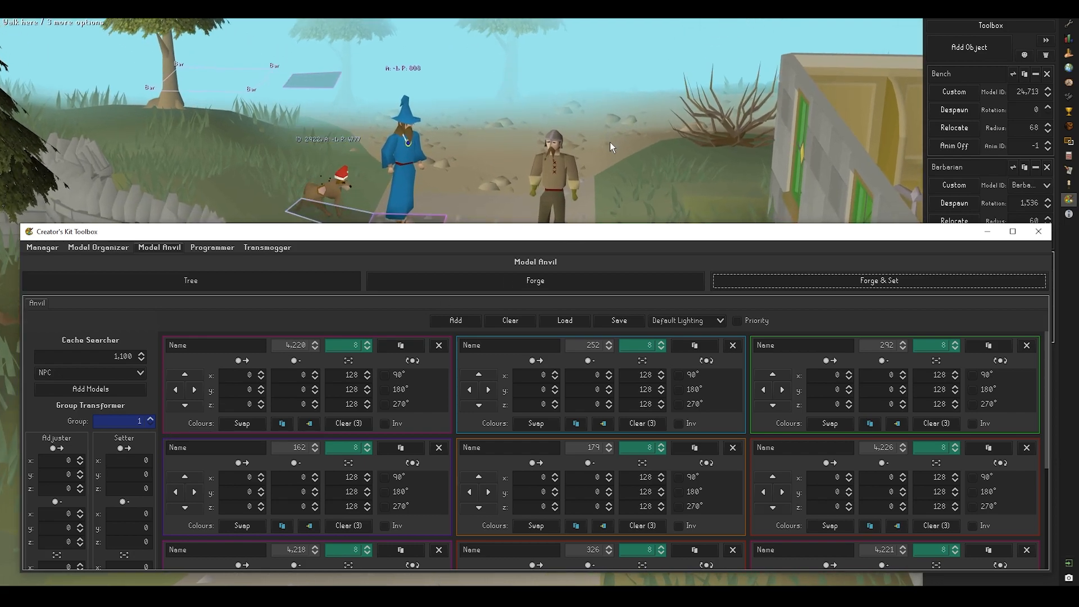
left_click(627, 191)
key("f")
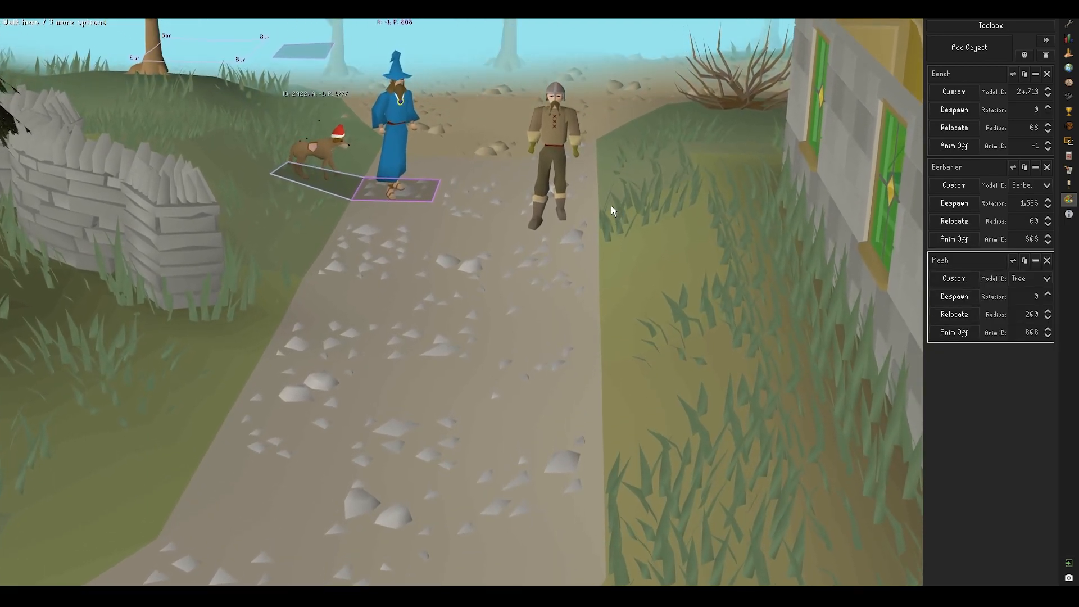
Set the x, y and z scale of models 4220 and 252 to 256
mouse_move(453, 596)
left_click(516, 542)
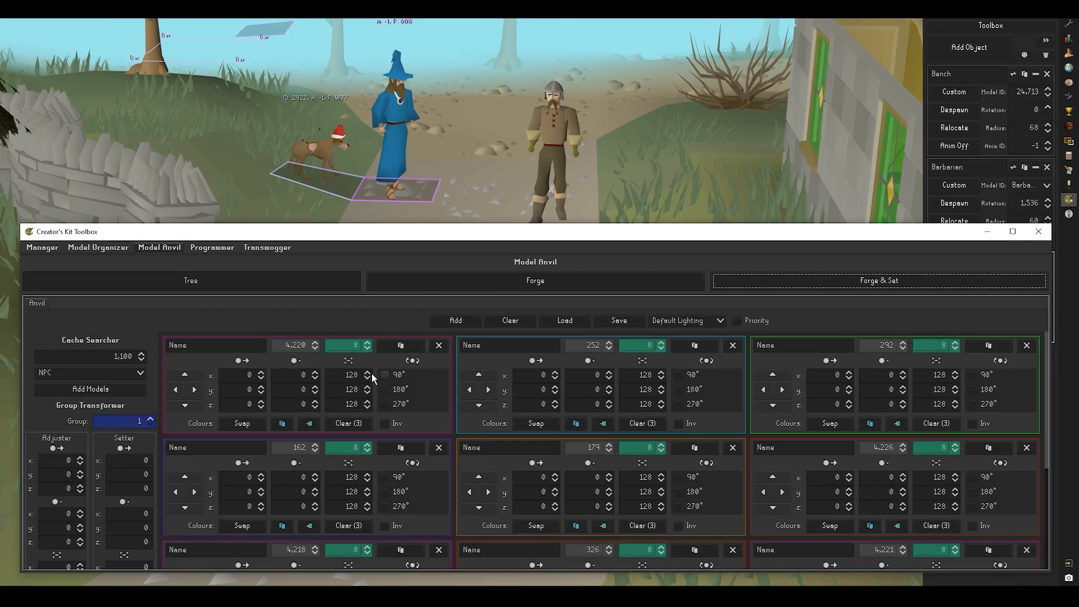
left_click_drag(333, 376, 458, 375)
type("256")
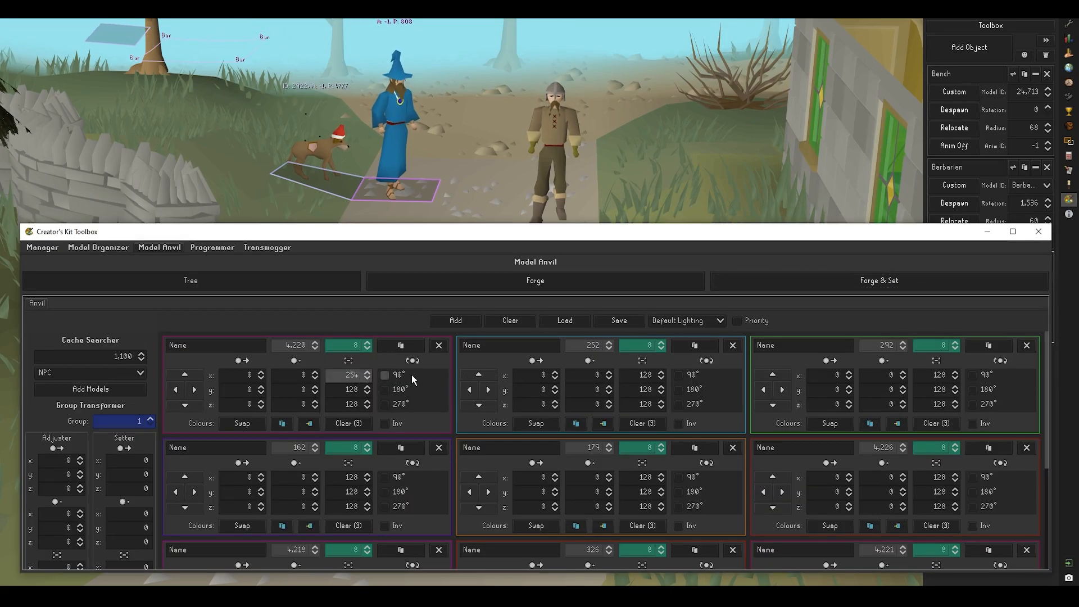
type("256")
left_click_drag(339, 389, 368, 405)
type("256")
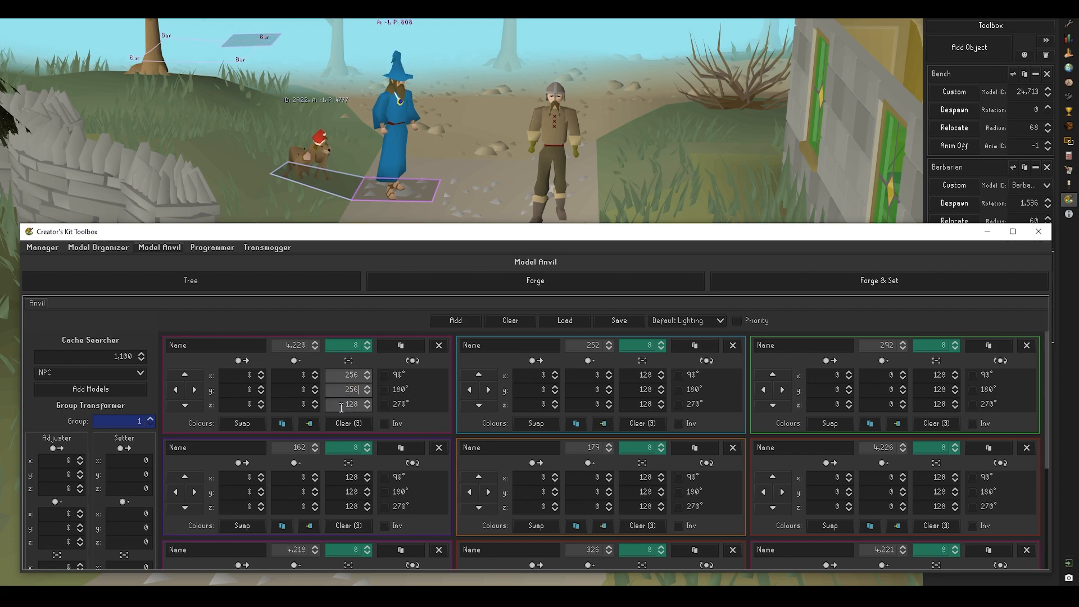
left_click_drag(628, 375, 638, 415)
type("256256256")
Reset the x, y and z scale of models 4220 and 252 to 128
type("128")
left_click(644, 404)
right_click(645, 404)
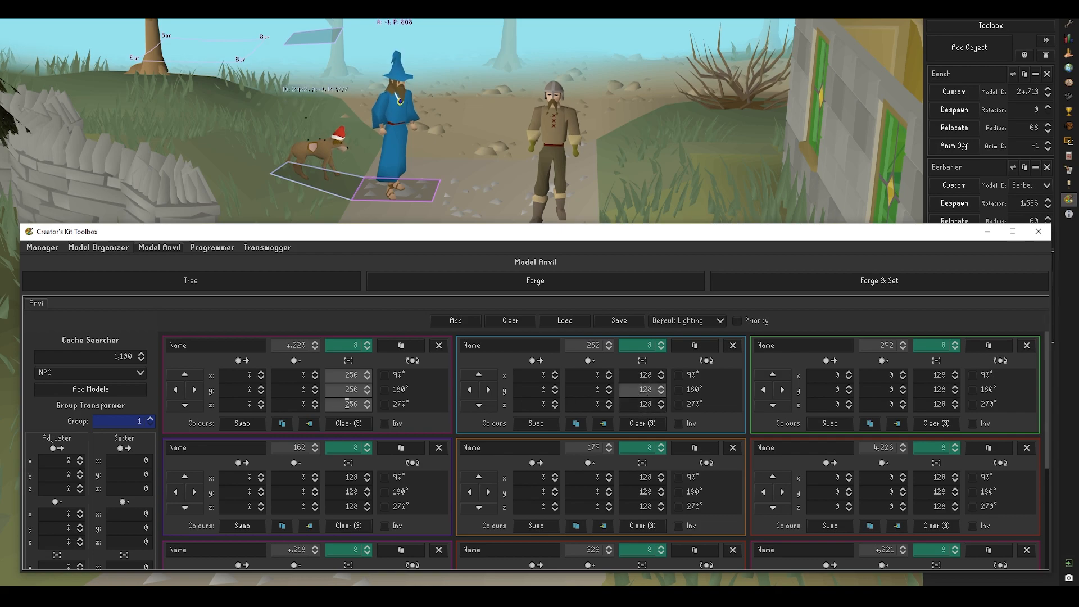
right_click(350, 404)
right_click(351, 389)
right_click(351, 374)
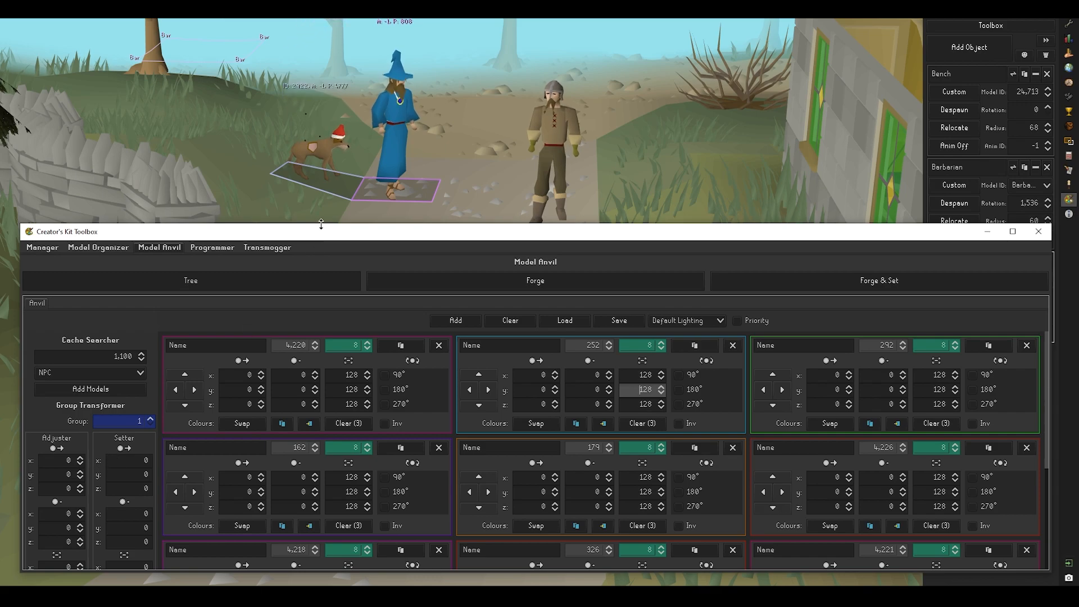
Set the Group Transformer's group to 8 and enlarge the toolbox window to show more of the anvil
mouse_move(321, 224)
left_mouse_down()
mouse_move(328, 197)
mouse_move(331, 238)
mouse_move(333, 212)
left_mouse_up()
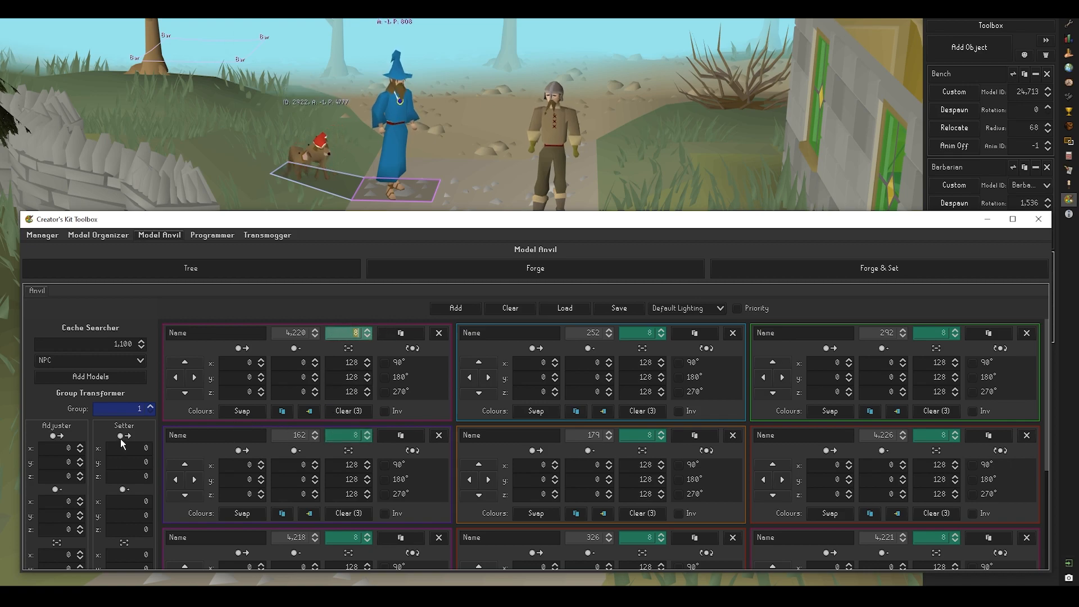
type("8")
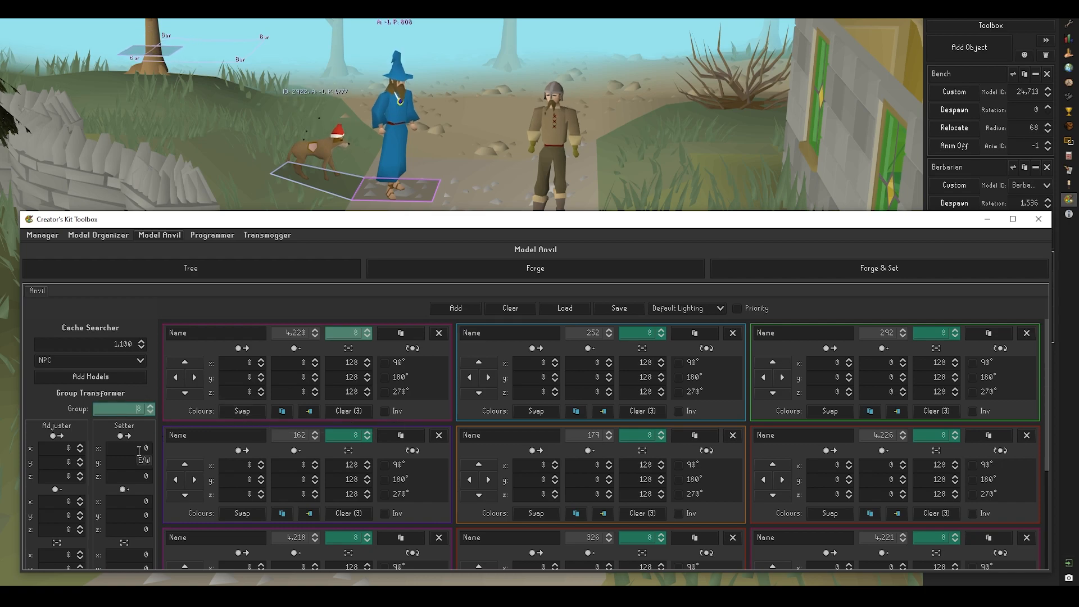
scroll(139, 453, "down", 3)
scroll(140, 450, "down", 1)
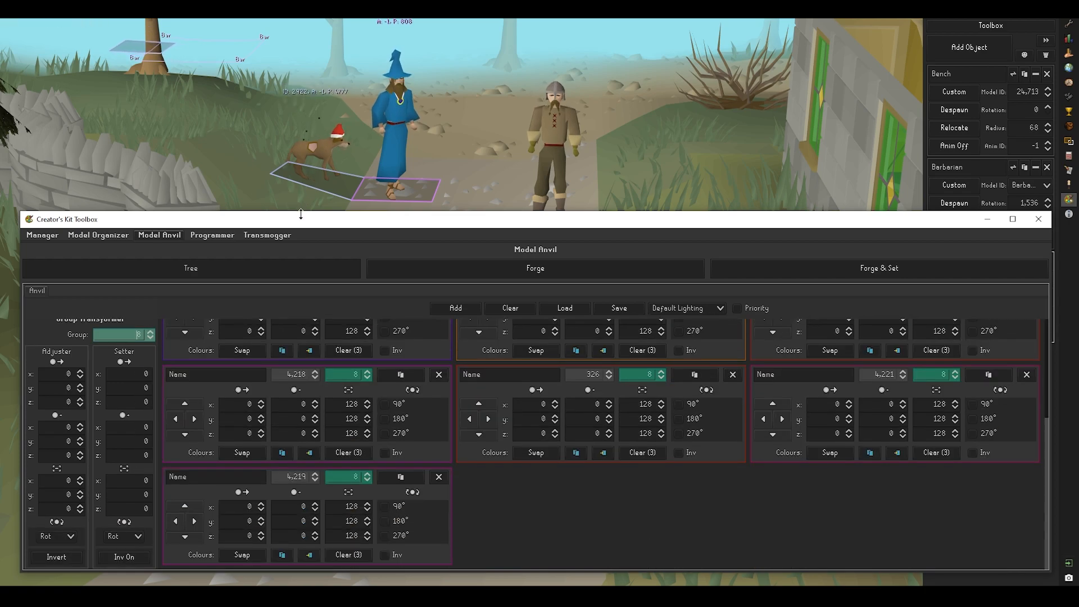
left_click_drag(304, 211, 303, 145)
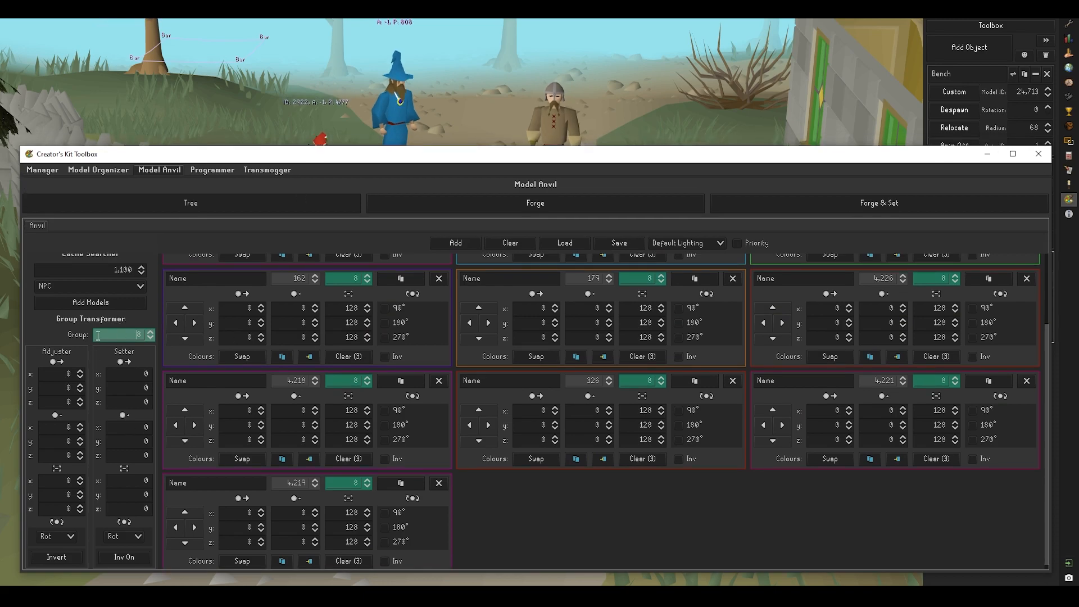
Apply a 90° rotation to all models in group 8 with the Group Transformer's Adjuster
key("alt+Tab")
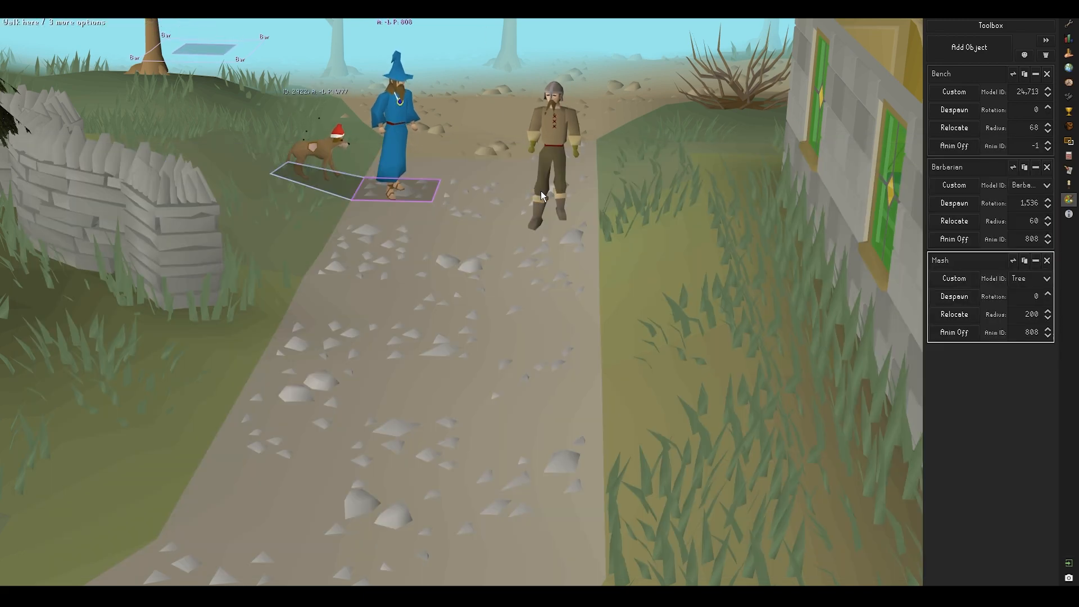
middle_click_drag(541, 191, 545, 203)
scroll(546, 203, "up", 3)
scroll(545, 204, "down", 2)
scroll(545, 203, "up", 1)
mouse_move(451, 596)
left_click(513, 543)
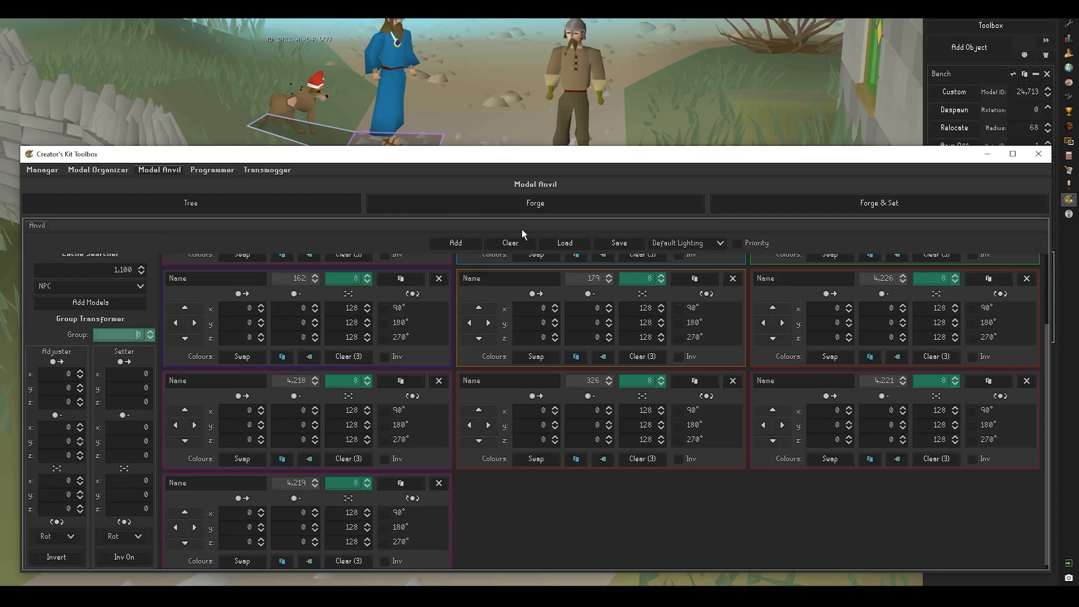
mouse_move(442, 147)
left_mouse_down()
mouse_move(447, 178)
mouse_move(449, 144)
left_mouse_up()
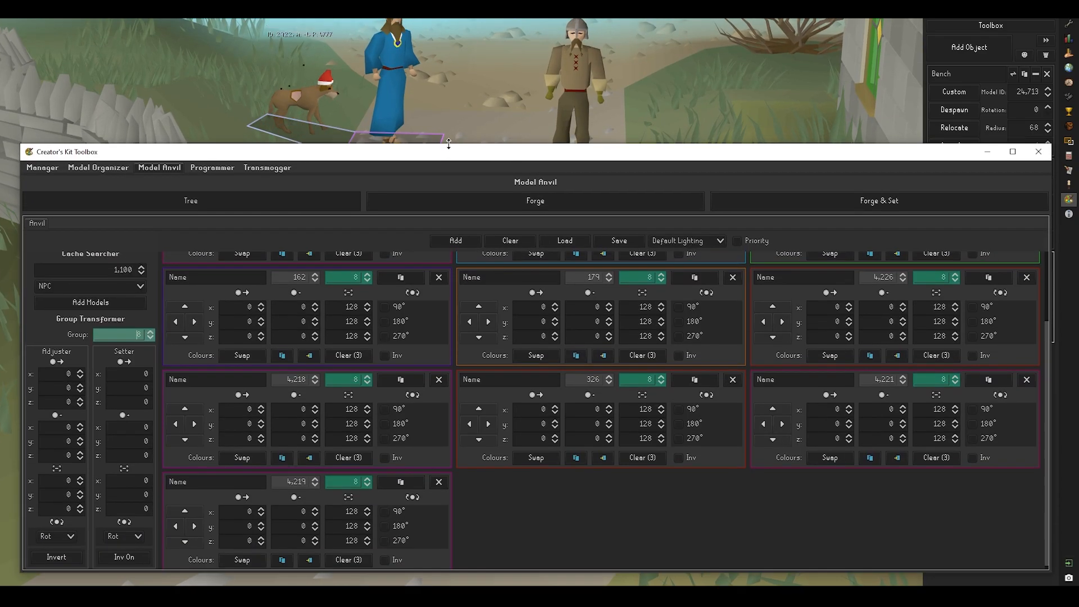
left_click(46, 374)
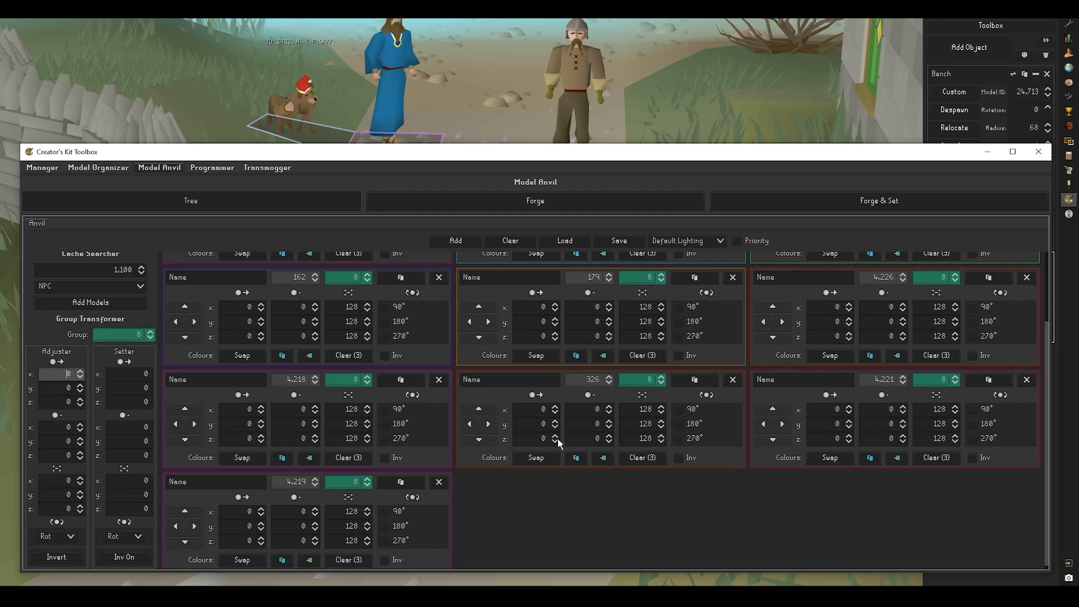
scroll(530, 444, "up", 3)
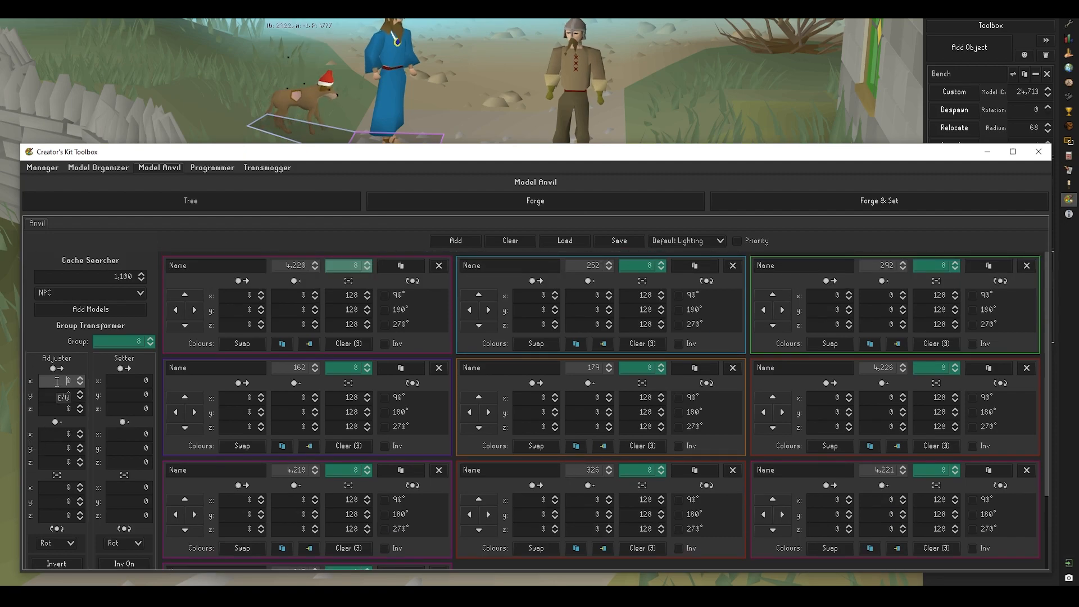
left_click(63, 545)
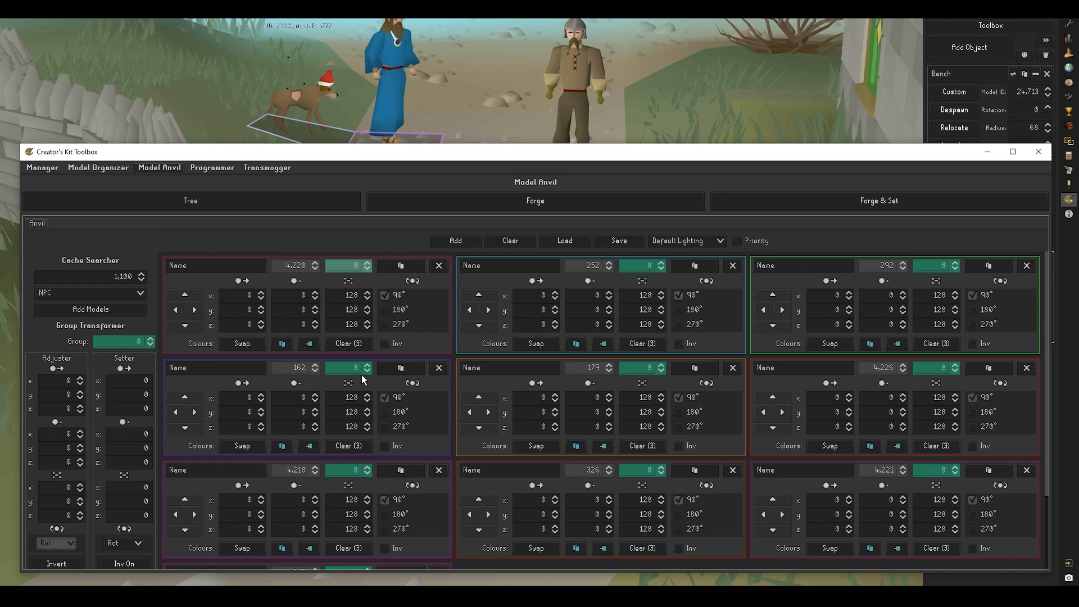
Forge and set the guard, rotate group 8 by another 90° with the Group Transformer's Adjuster, and apply the result again
left_click(894, 203)
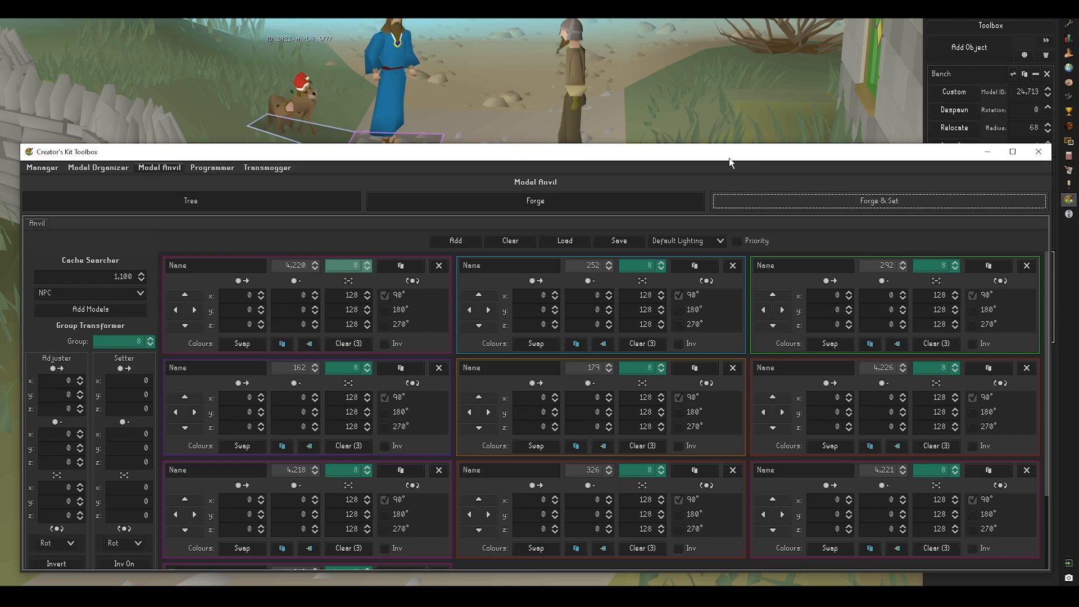
mouse_move(725, 145)
left_mouse_down()
mouse_move(726, 201)
mouse_move(727, 141)
left_mouse_up()
left_click(57, 543)
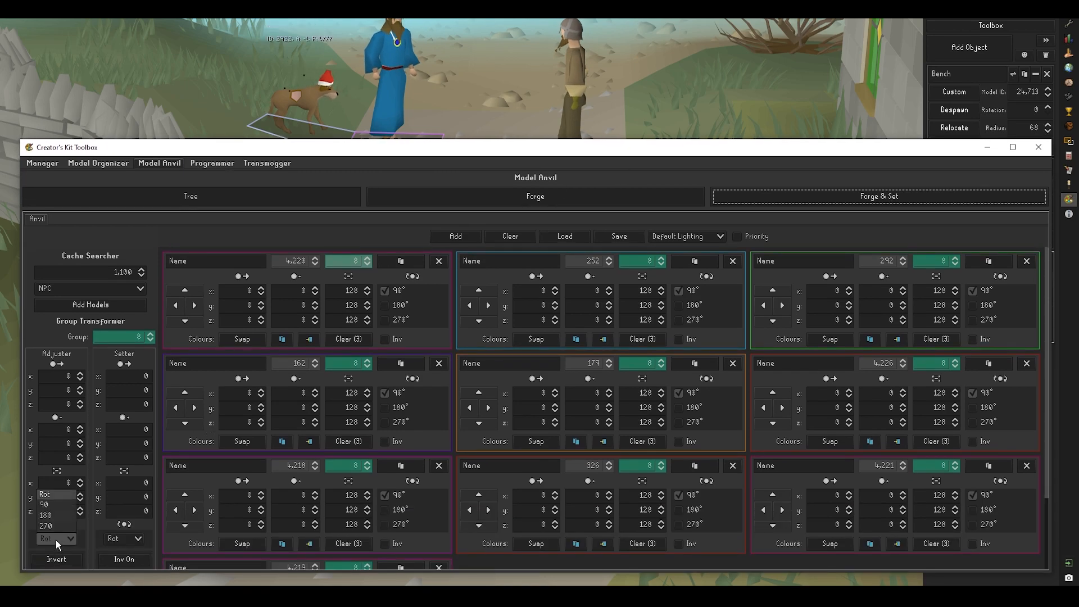
left_click(59, 504)
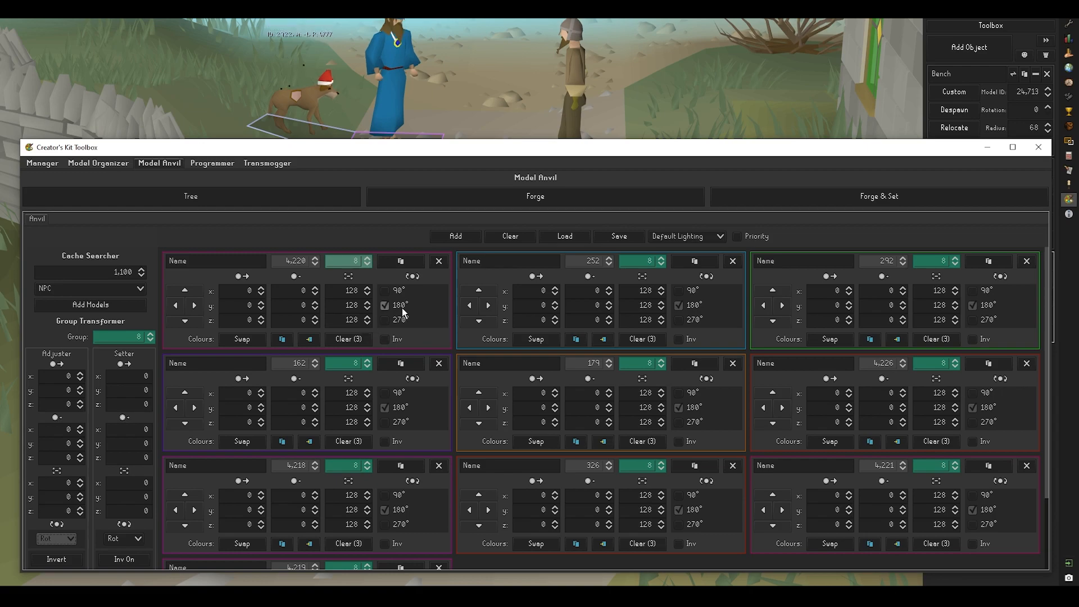
left_click(889, 198)
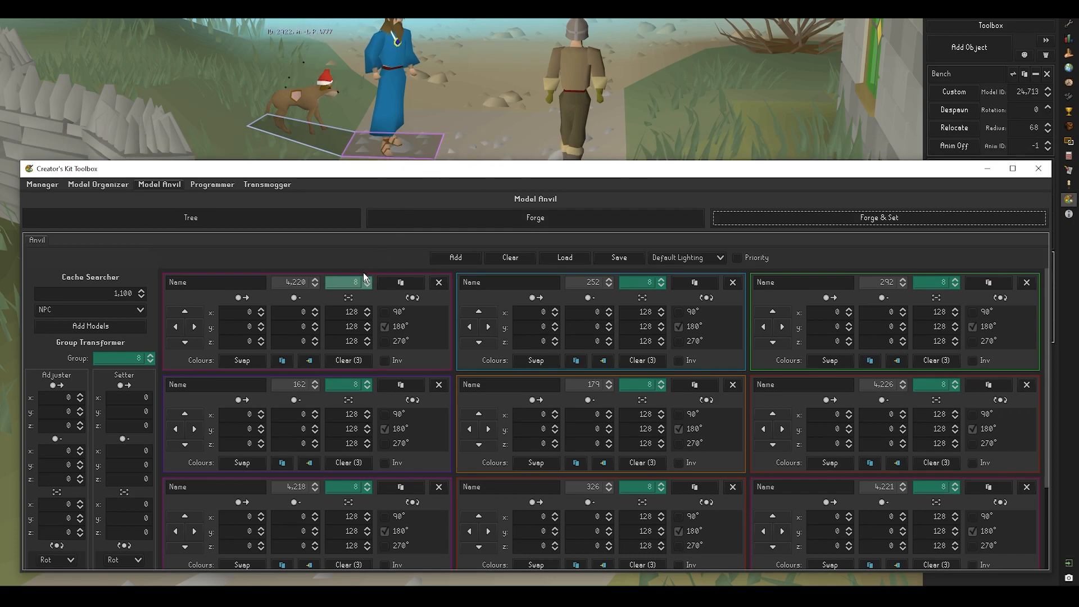
Move model 252 to group 1, then rotate group 8 by another 90° with the Adjuster and forge and set the result
left_click(384, 326)
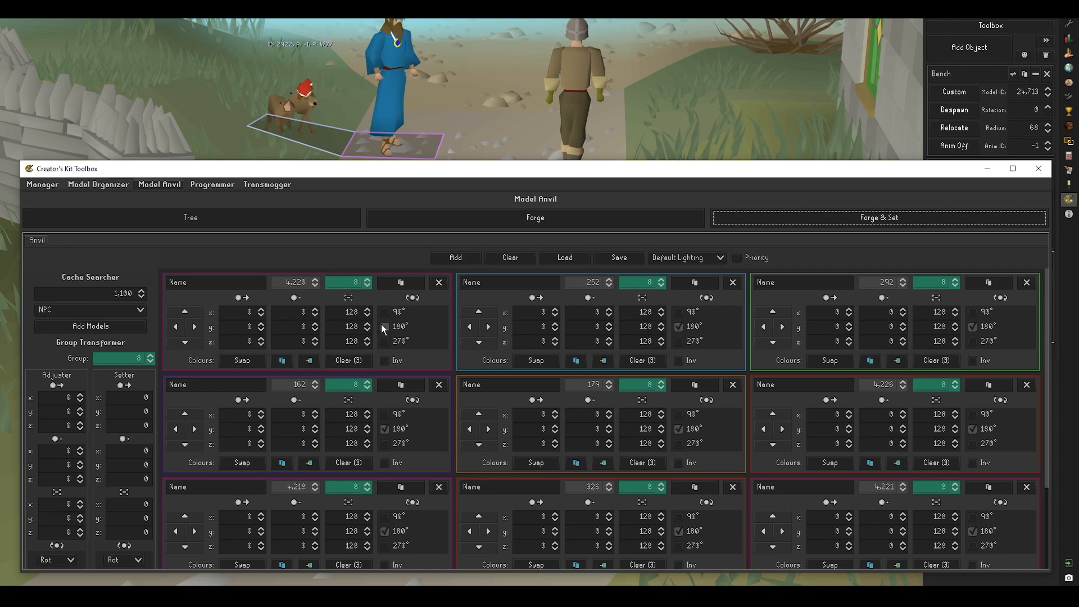
left_click(638, 283)
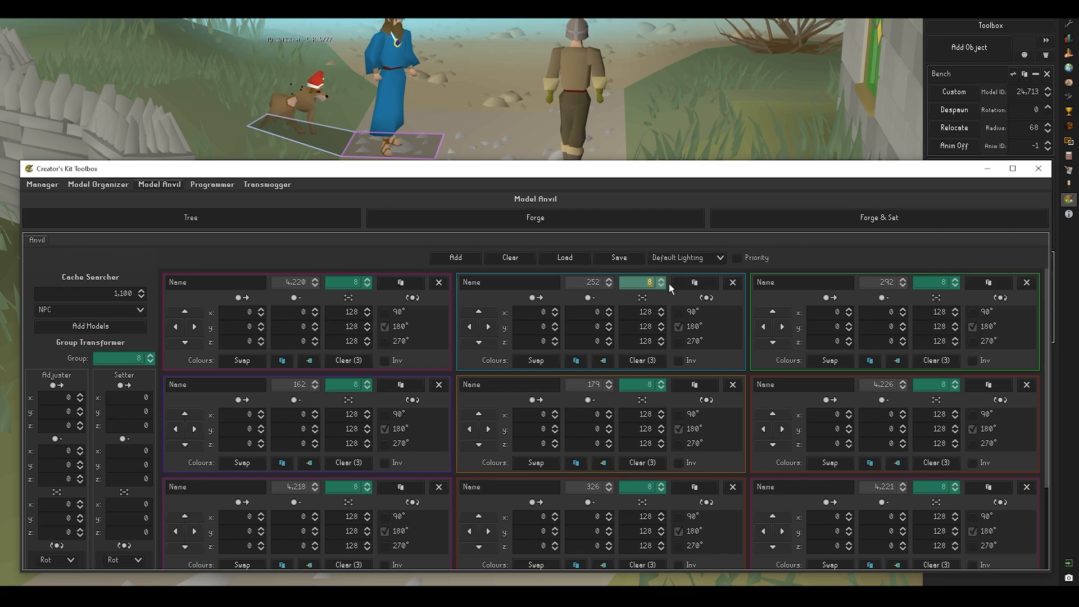
left_click(56, 560)
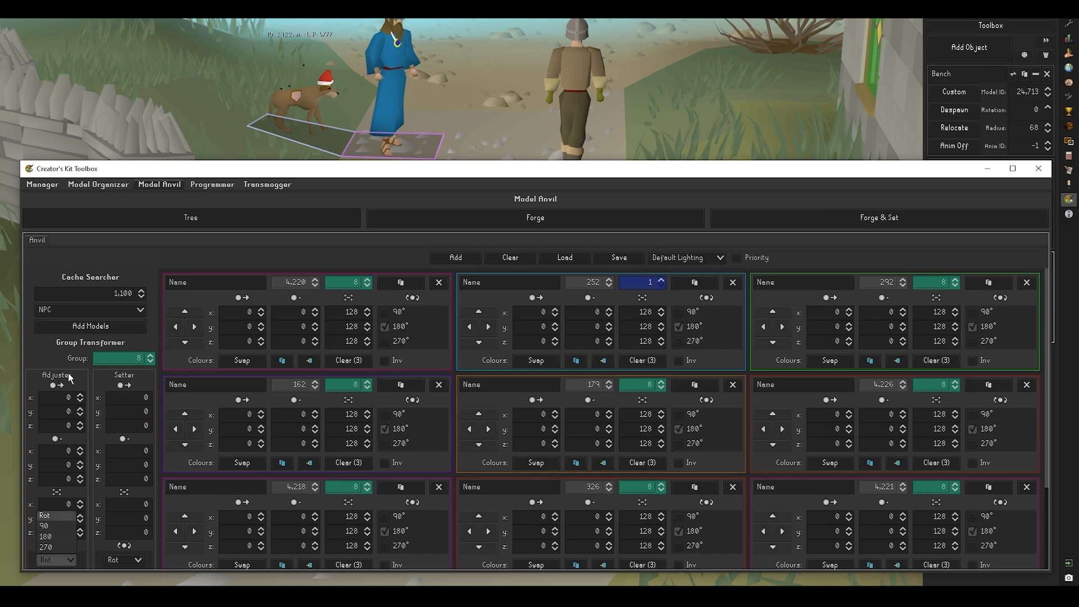
left_click(45, 526)
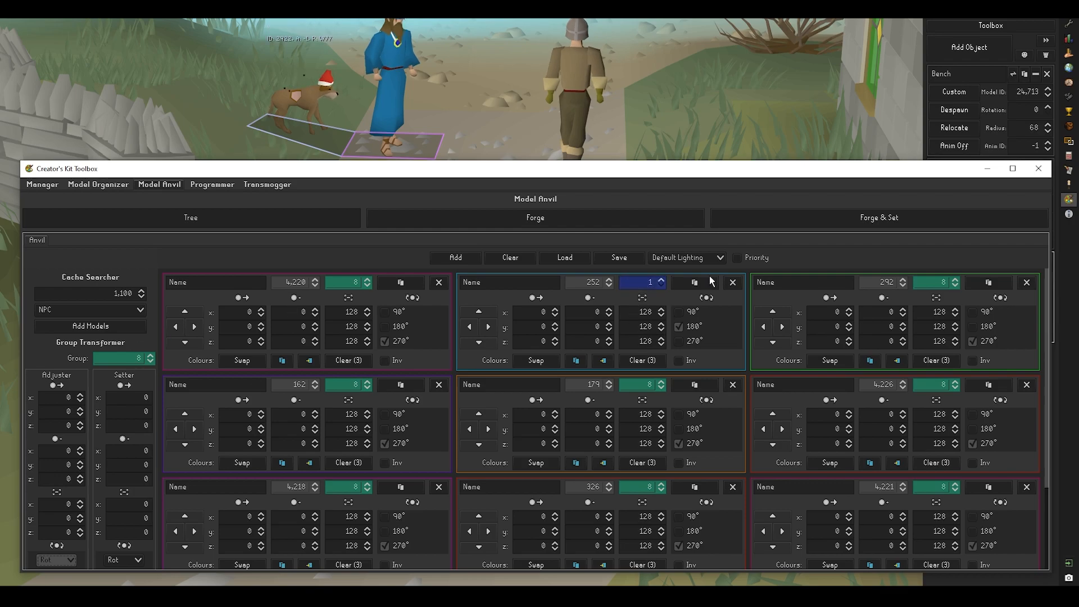
left_click(801, 218)
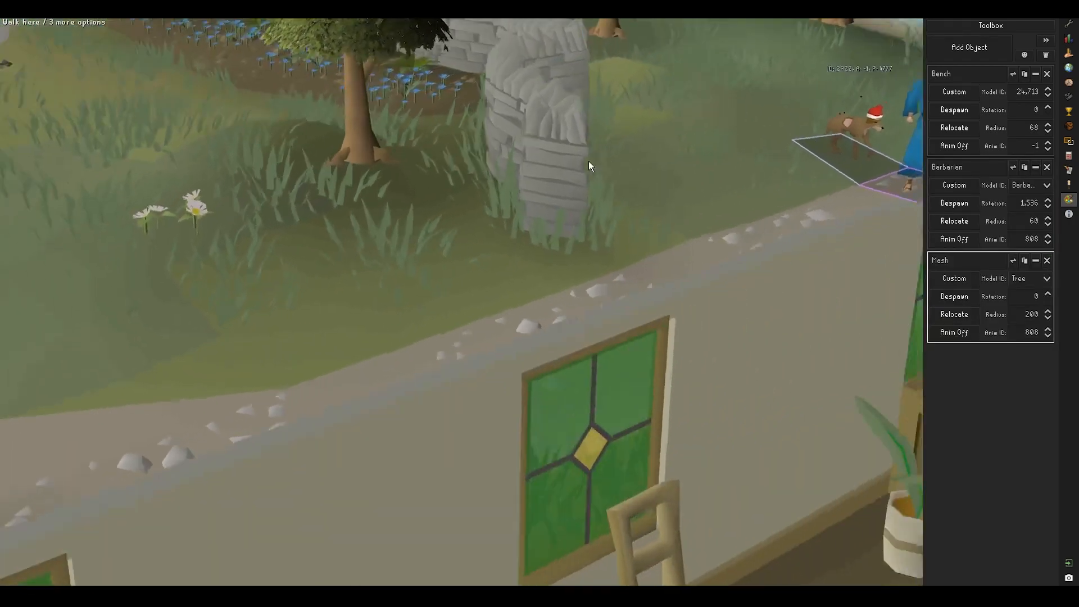
Check the guard's mismatched arms in the game view and set model 252's rotation to 270°
scroll(588, 161, "up", 3)
middle_click_drag(585, 164, 511, 144)
middle_click_drag(477, 459, 466, 496)
left_click(452, 596)
left_click(515, 545)
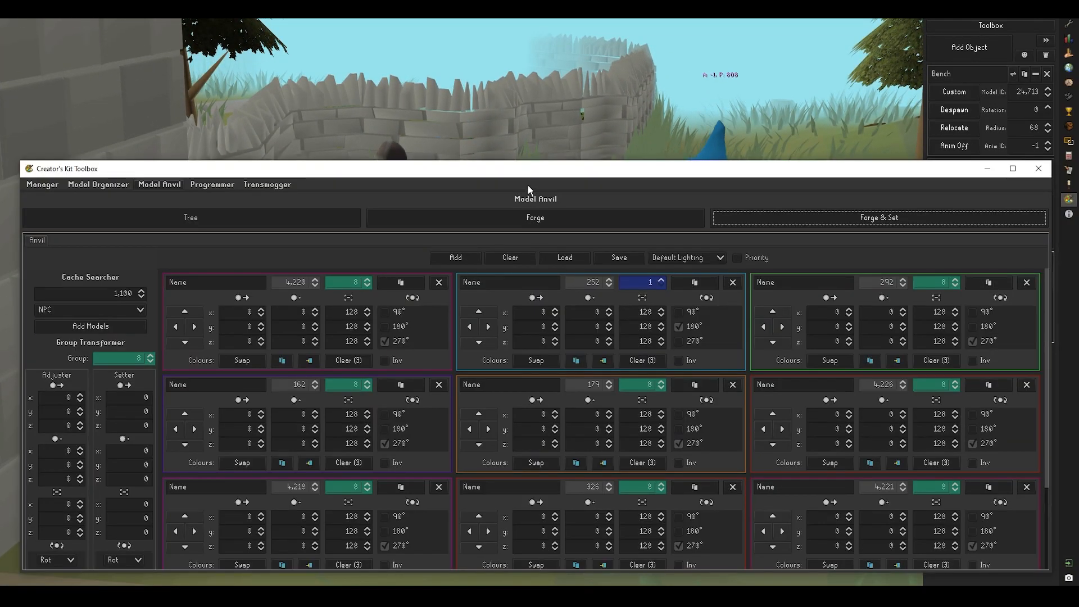
left_click_drag(526, 161, 522, 288)
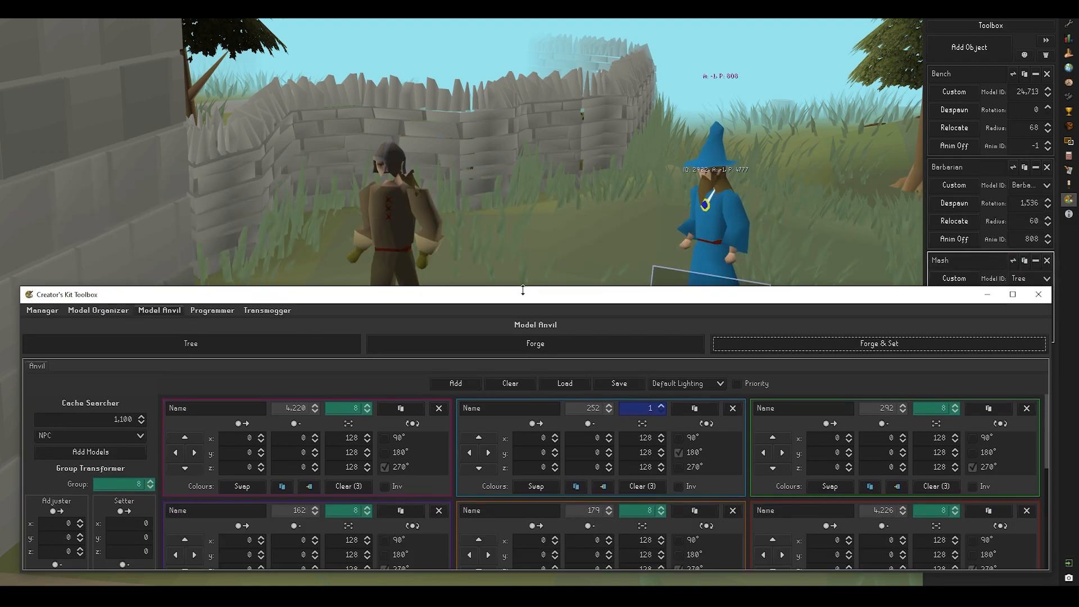
left_click(679, 467)
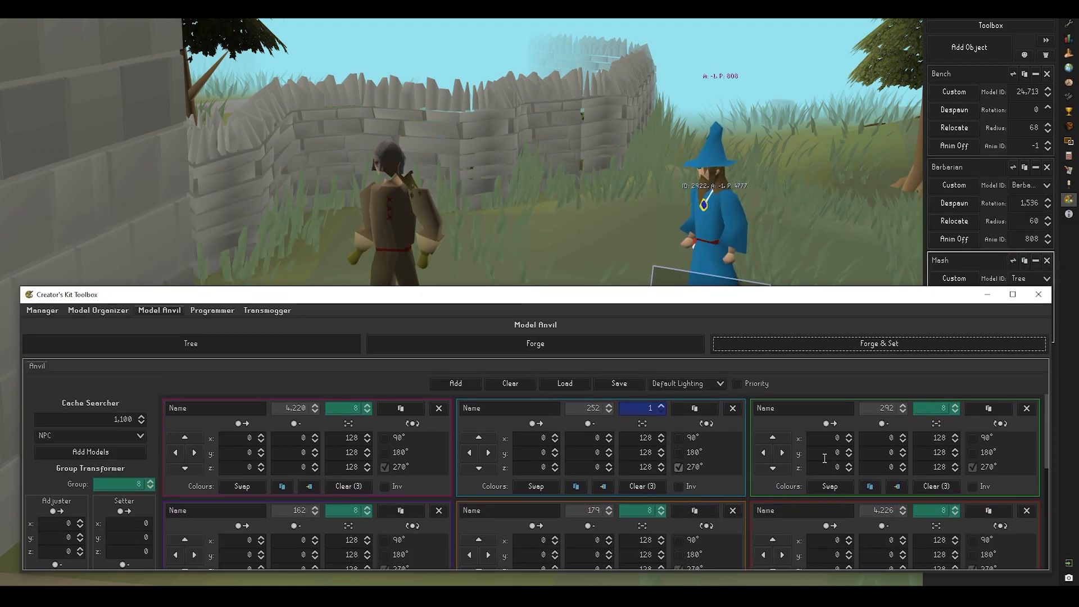
Set the rotation of all group 8 models to 90° with the Group Transformer's Setter and forge and set the guard
scroll(163, 461, "down", 2)
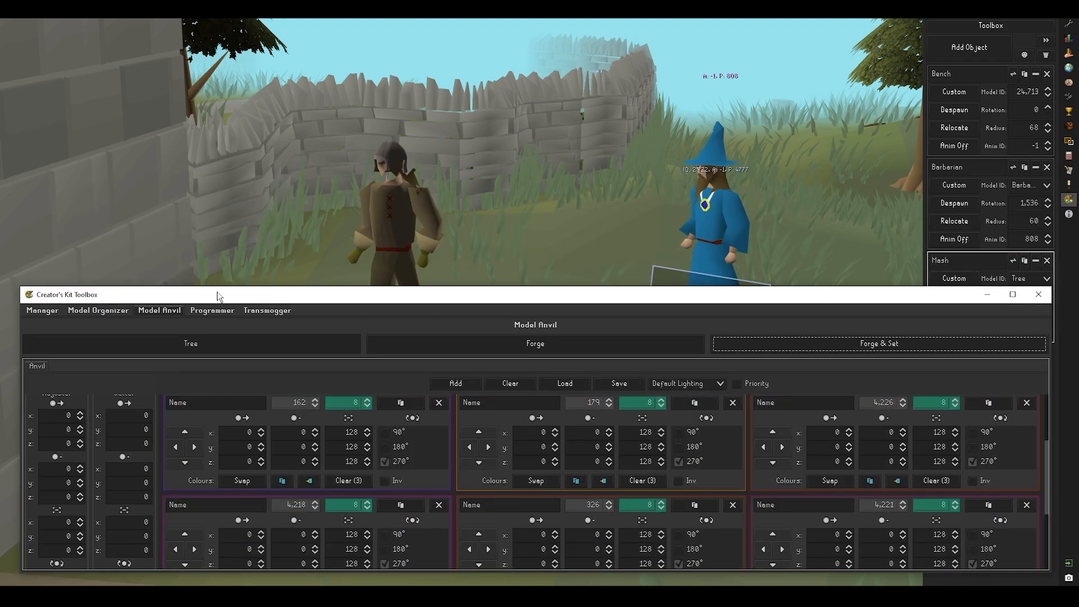
left_click(565, 122)
middle_click_drag(564, 123, 563, 382)
left_click(452, 596)
left_click(514, 546)
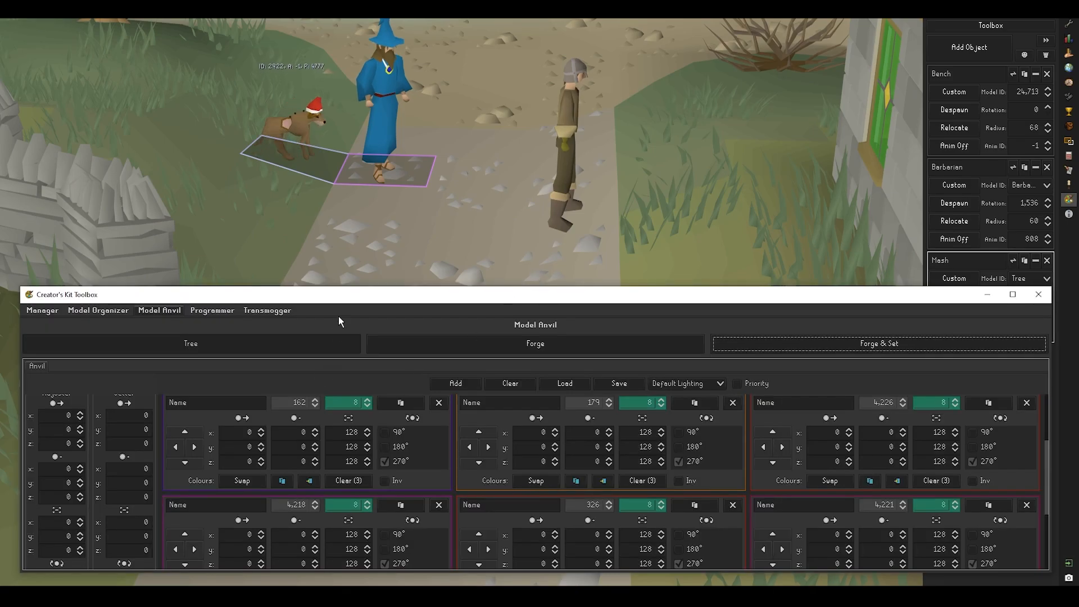
left_click_drag(347, 288, 347, 210)
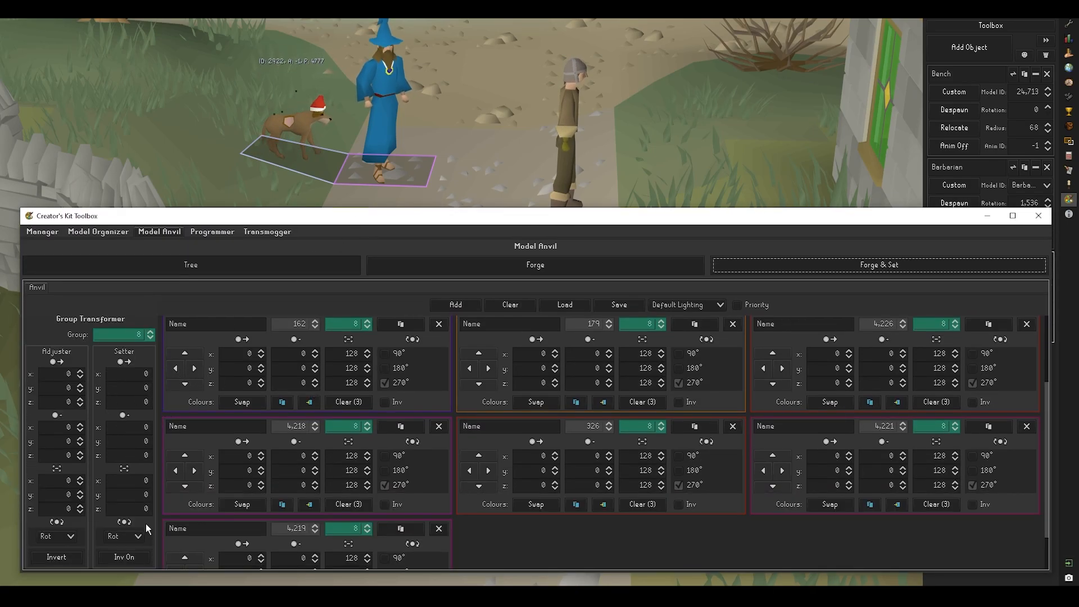
left_click(122, 538)
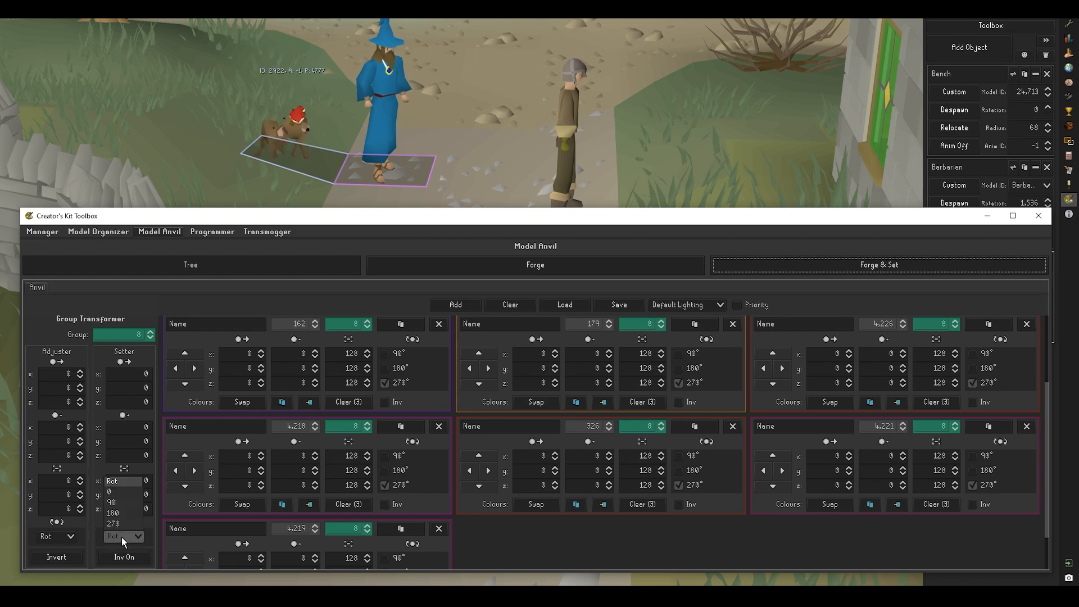
left_click(121, 503)
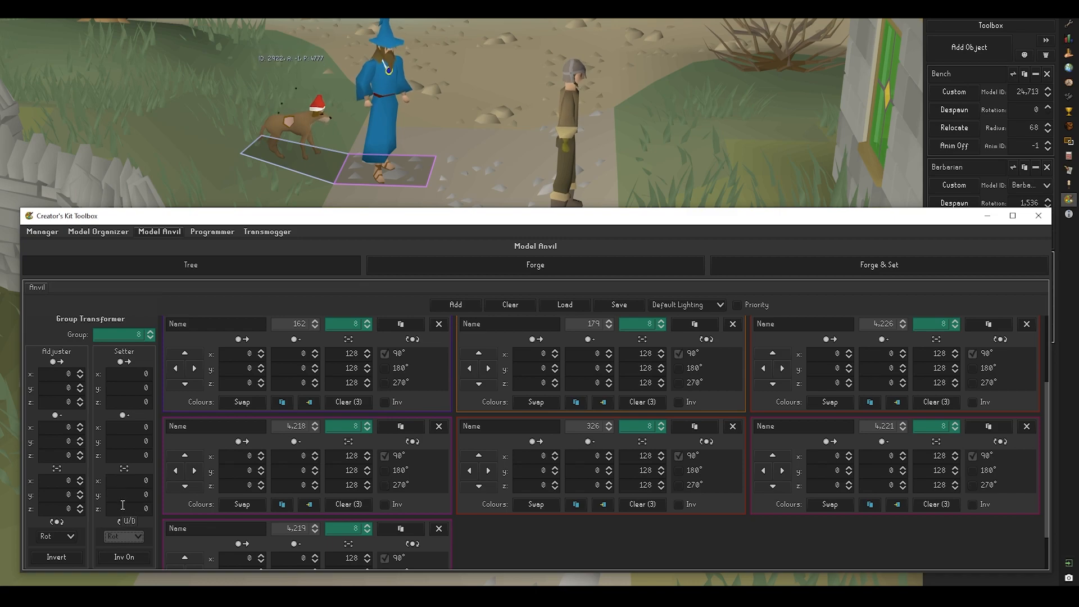
left_click(766, 266)
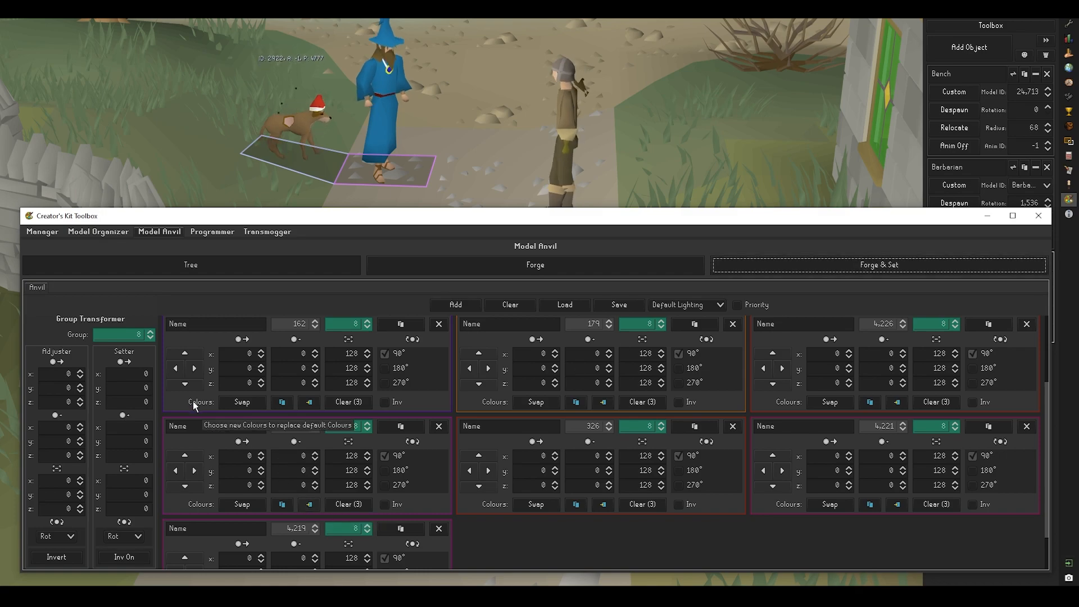
Return model 252 to group 8 and turn on its 90° rotation
left_click(669, 331)
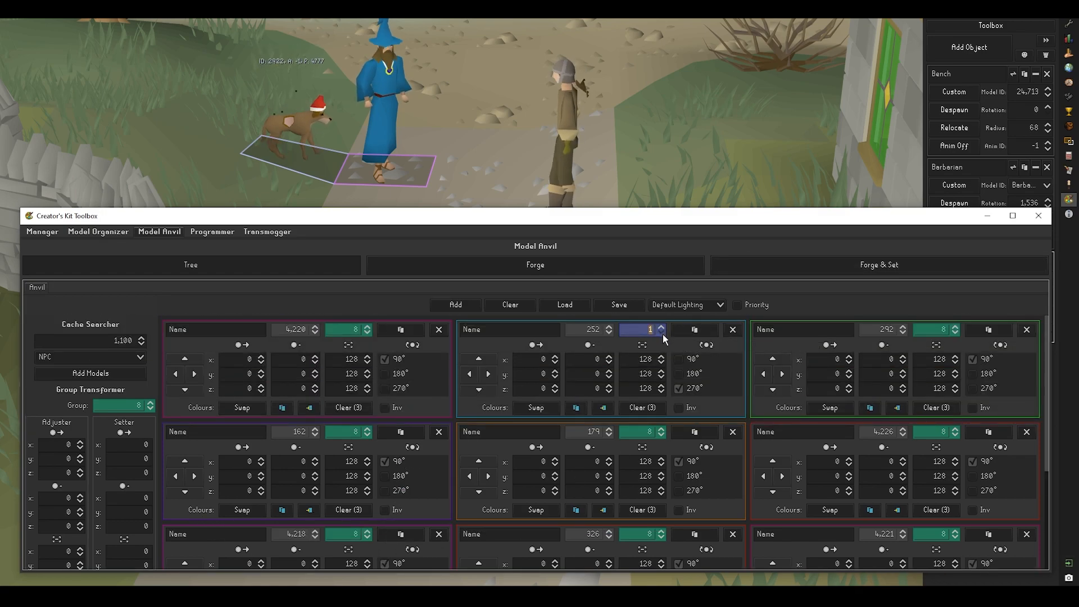
left_click(639, 359)
left_click(679, 359)
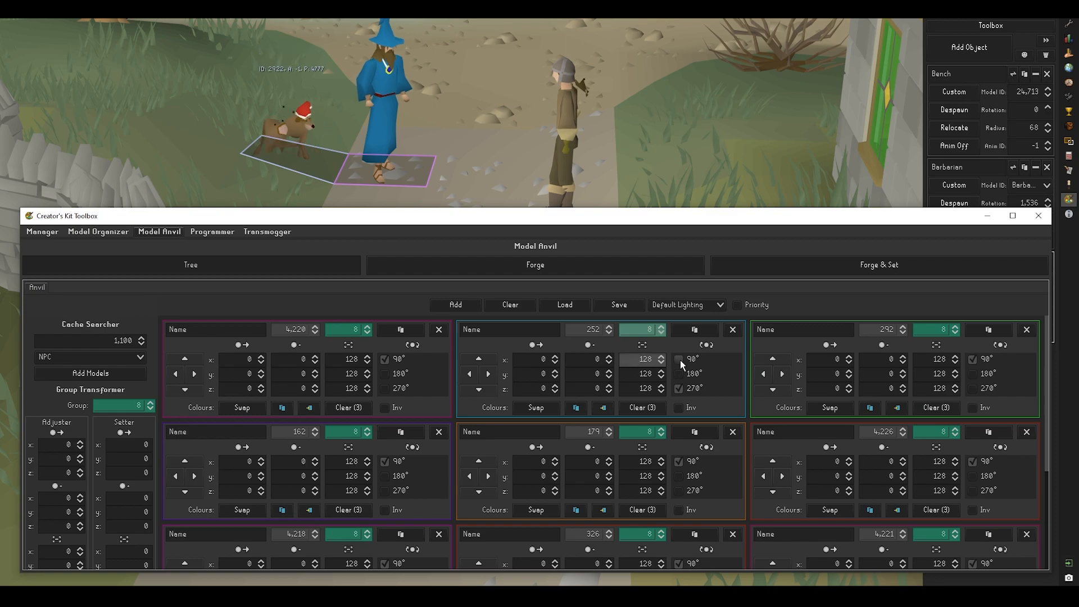
Set the rotation of all group 8 models to 0 with the Setter and forge and set the guard
scroll(145, 532, "down", 5)
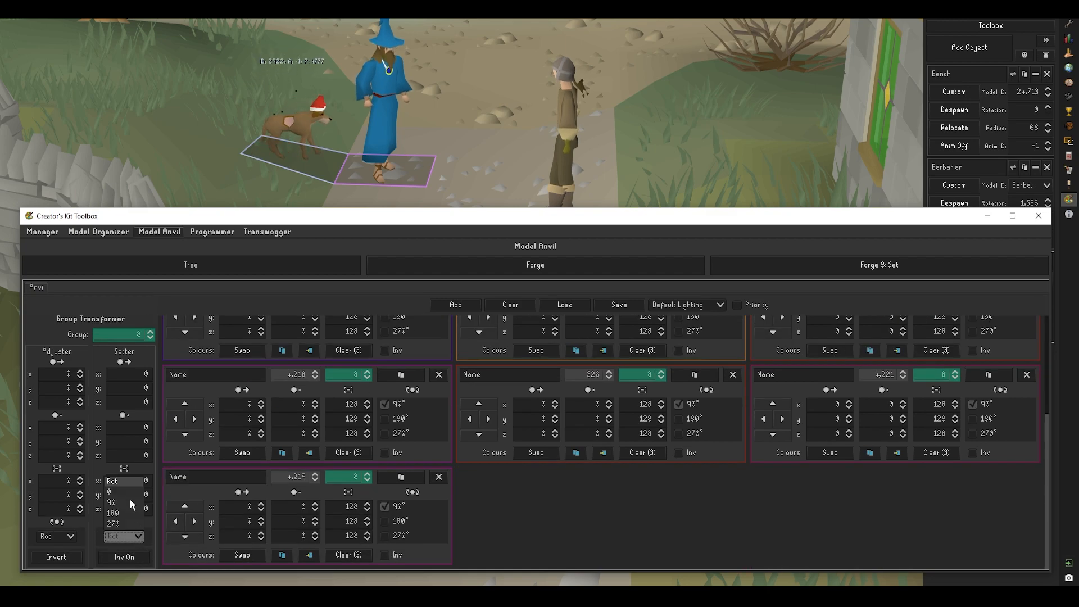
left_click(120, 489)
left_click(818, 271)
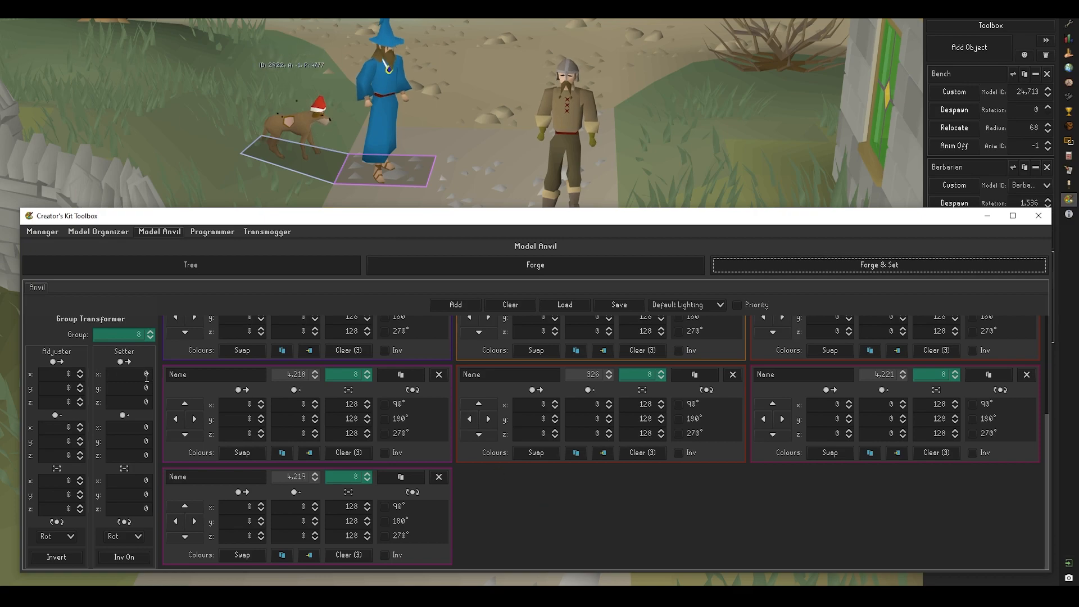
Shift all group 8 models by 1 along x with the Adjuster and forge and set the guard
left_click(75, 372)
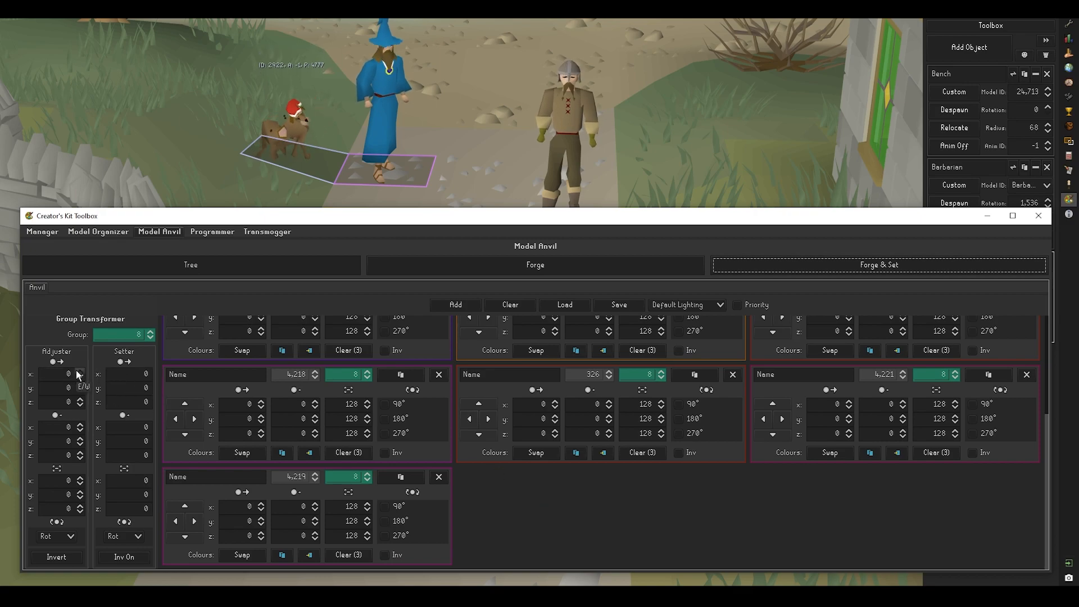
scroll(193, 413, "up", 6)
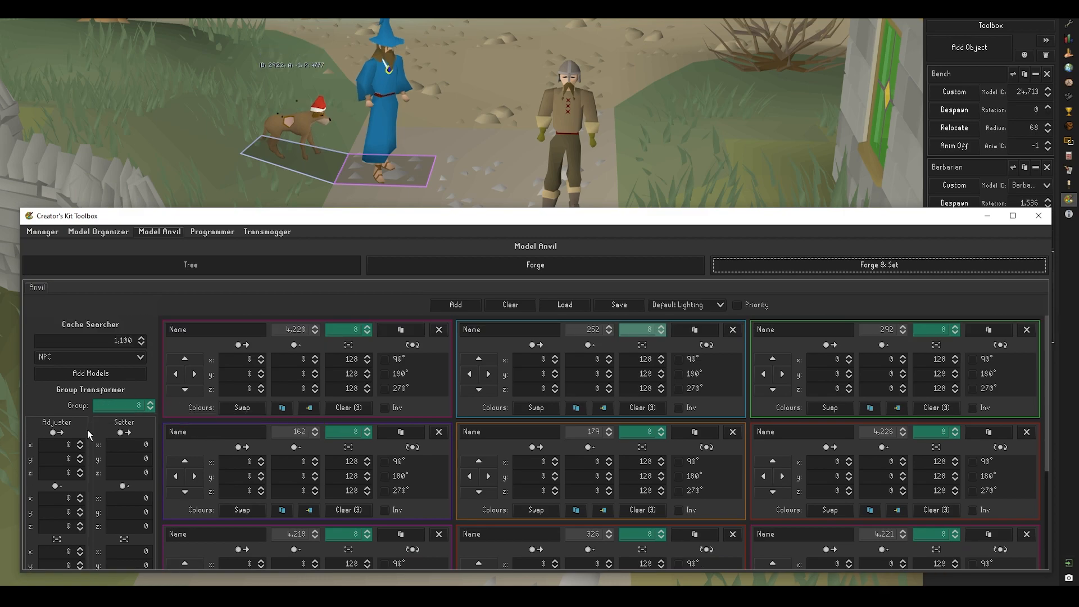
left_click(78, 443)
left_click(80, 443)
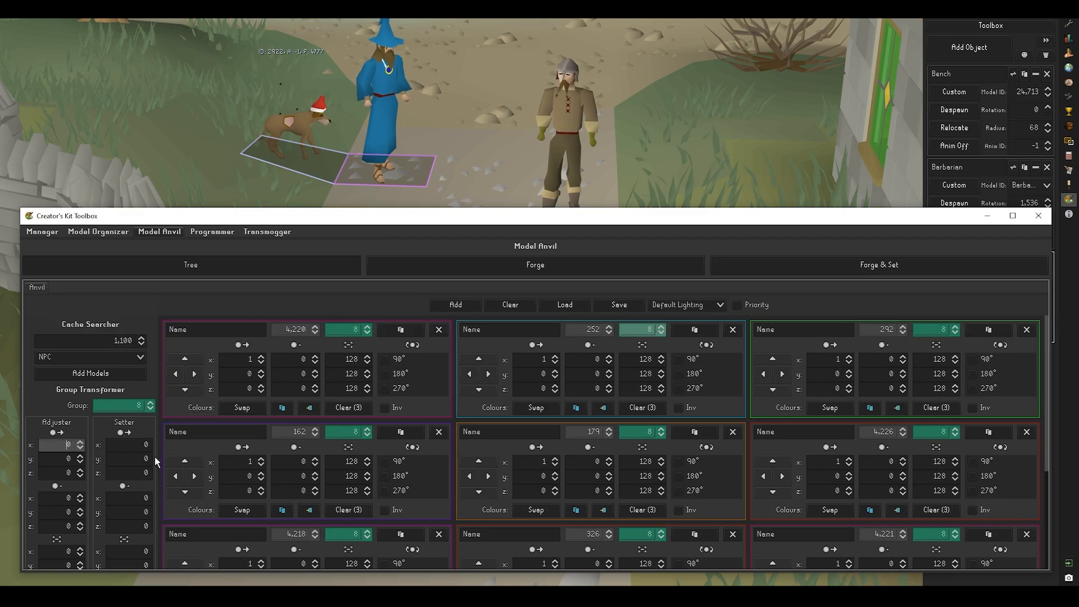
left_click(871, 269)
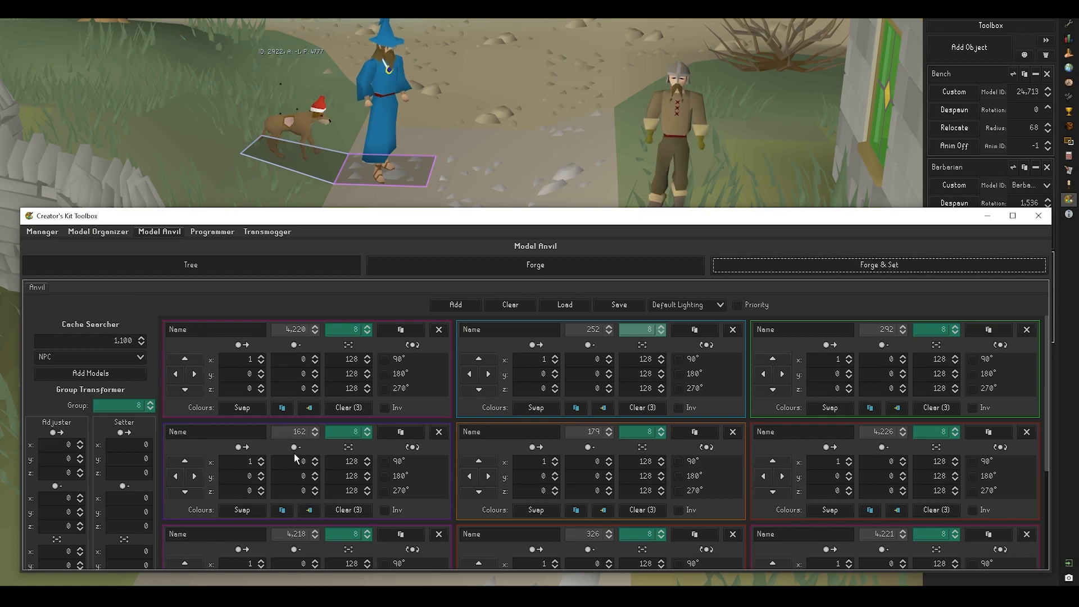
Set the x translation of group 8 to 5 with the Setter, forge and set the guard, and view its new position in game
left_click(135, 444)
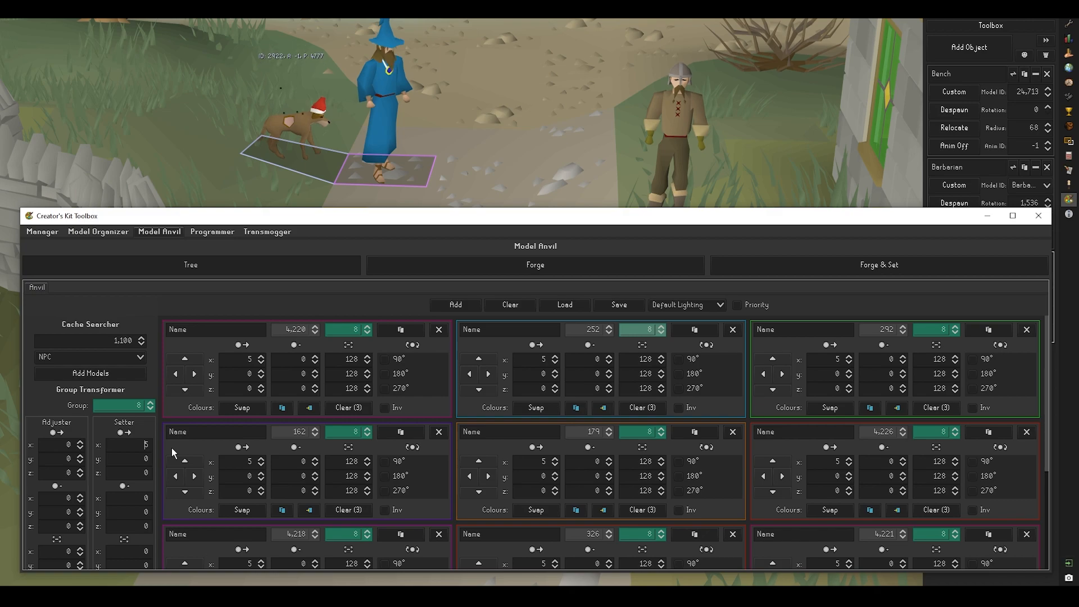
left_click(782, 262)
scroll(660, 168, "down", 8)
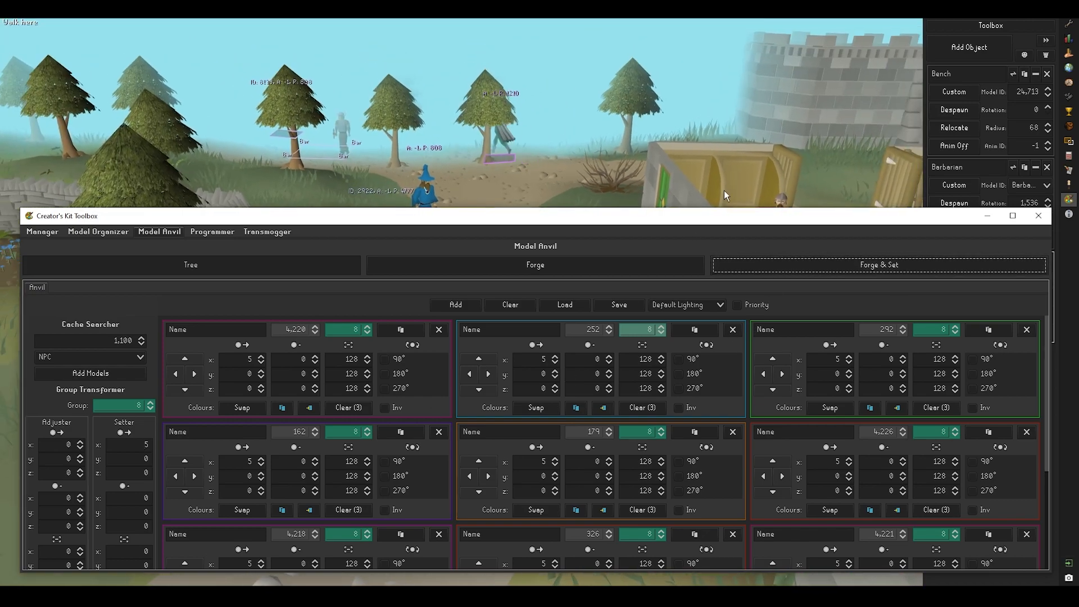
scroll(733, 172, "up", 6)
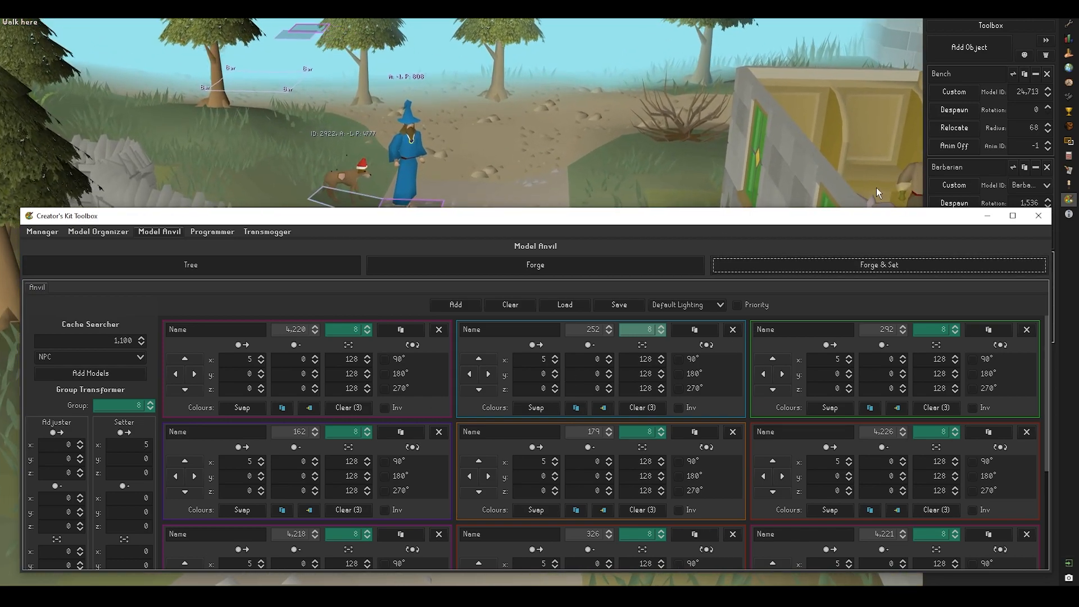
left_click(743, 159)
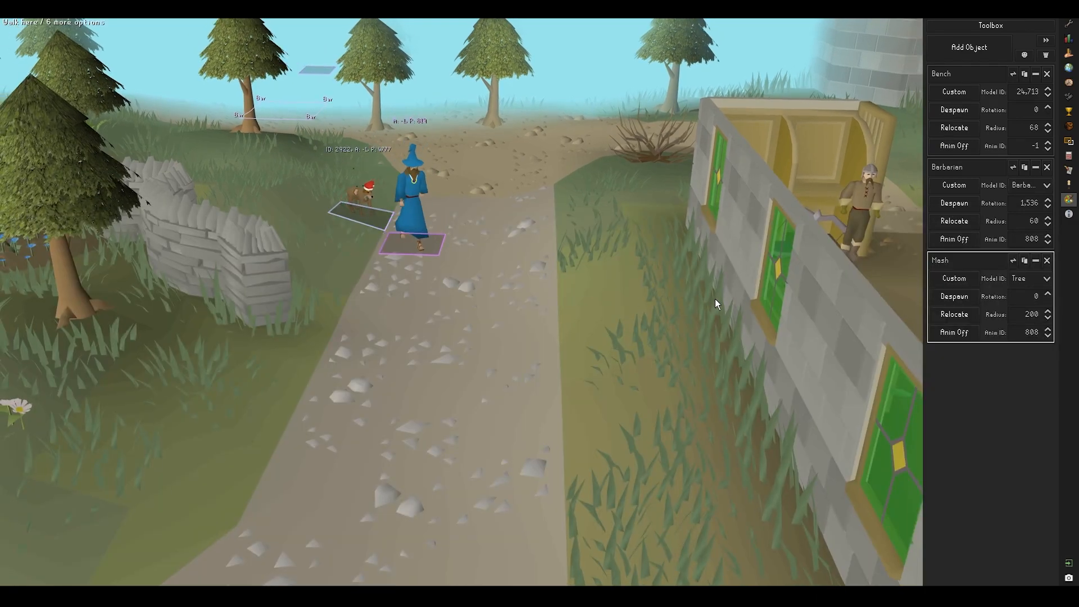
left_click(311, 340)
key("d")
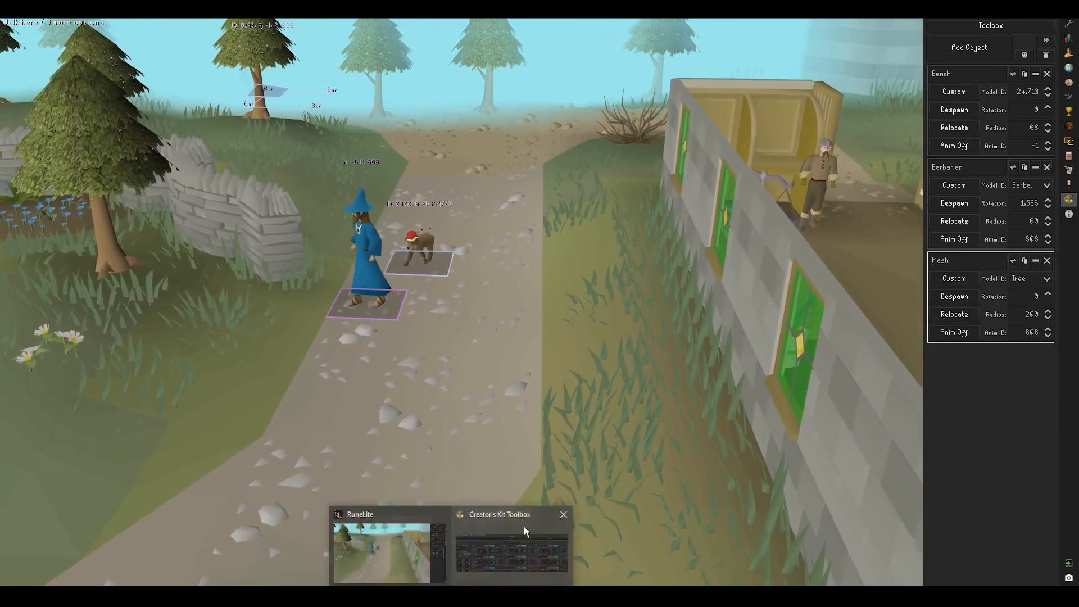
Reset group 8's x translation to 0 with the Setter, forge and set the guard, and reveal more of the game view
left_click(524, 526)
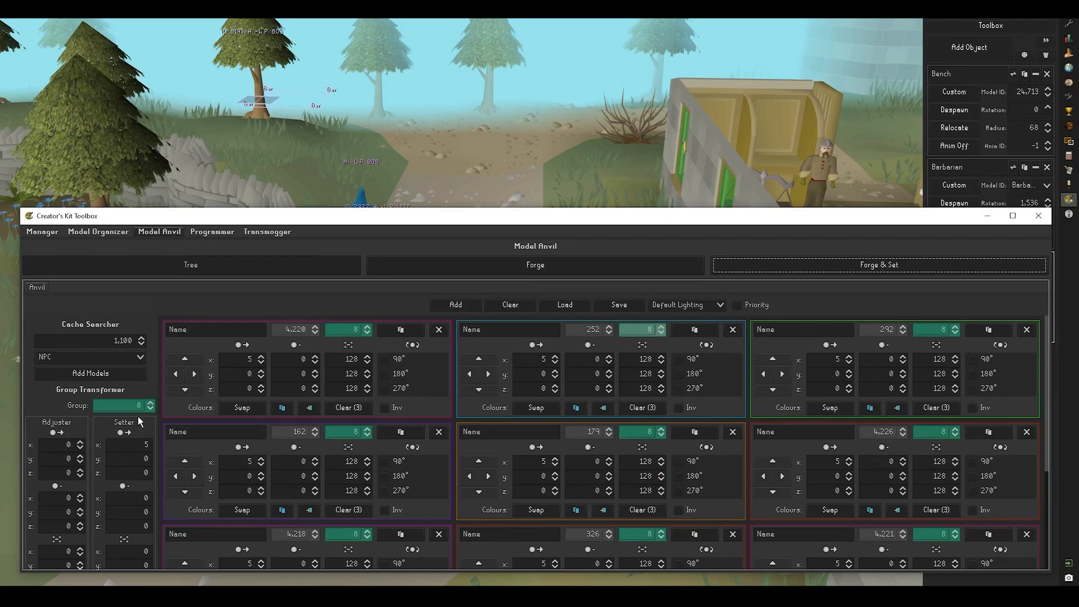
left_click_drag(142, 445, 218, 451)
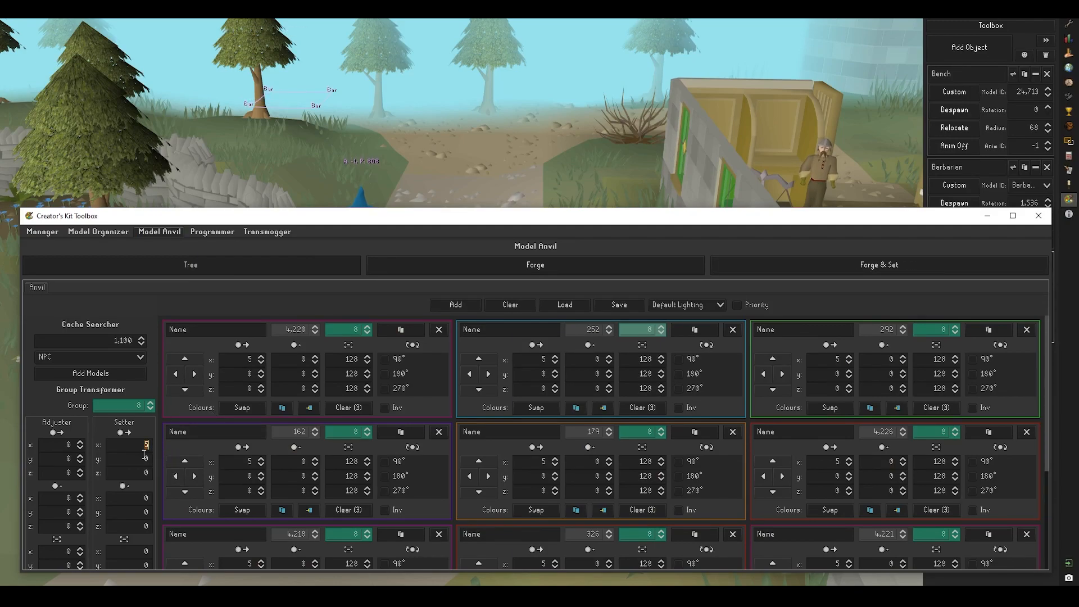
left_click(821, 265)
left_click_drag(606, 208, 603, 248)
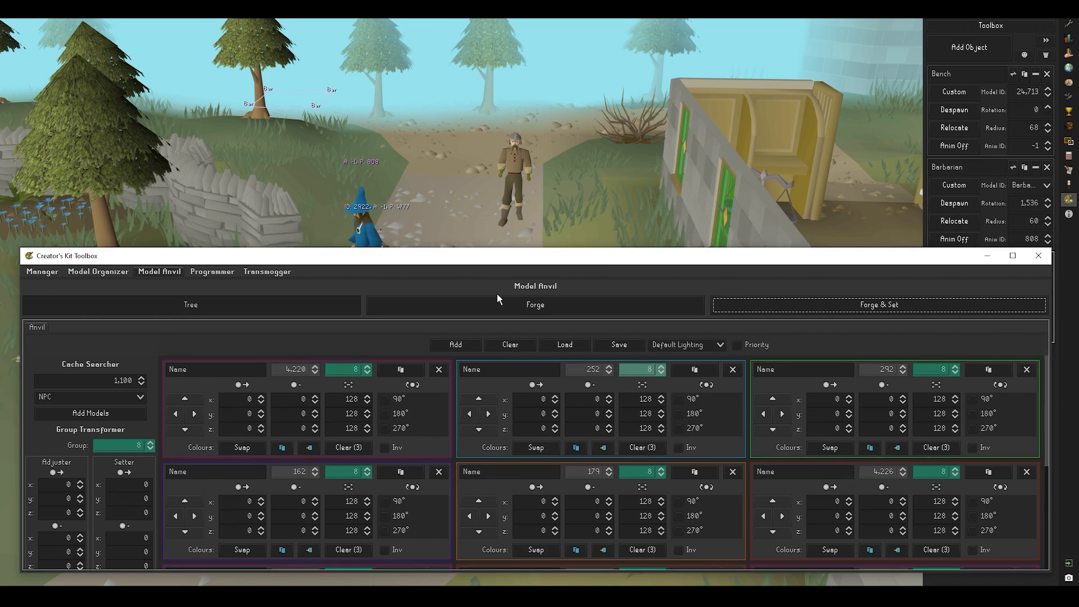
scroll(160, 481, "down", 3)
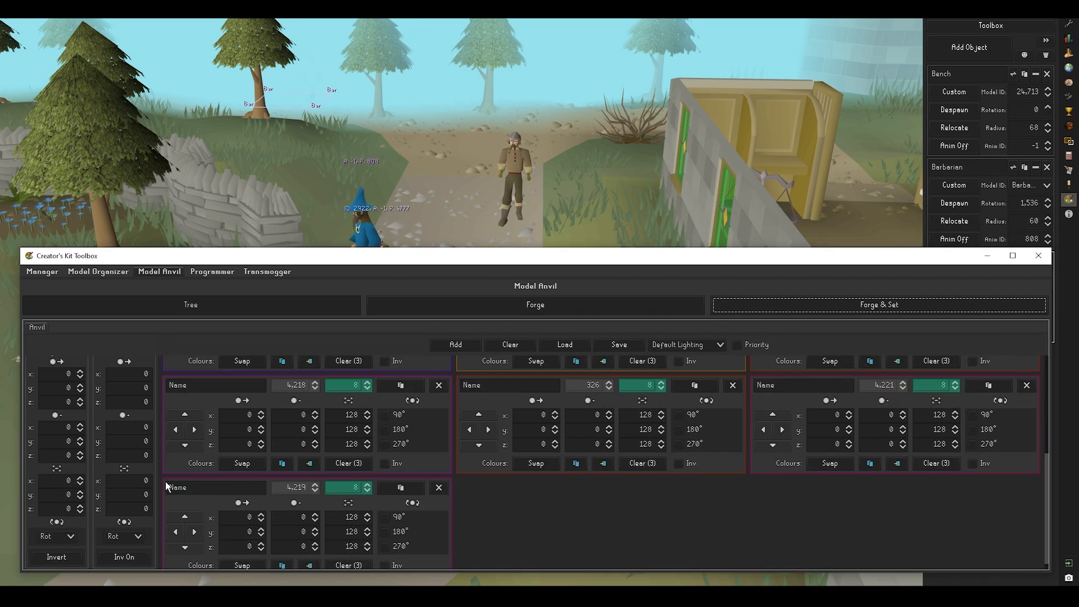
Examine the guard's shading under Default Lighting in the game view from several camera angles
scroll(165, 482, "up", 3)
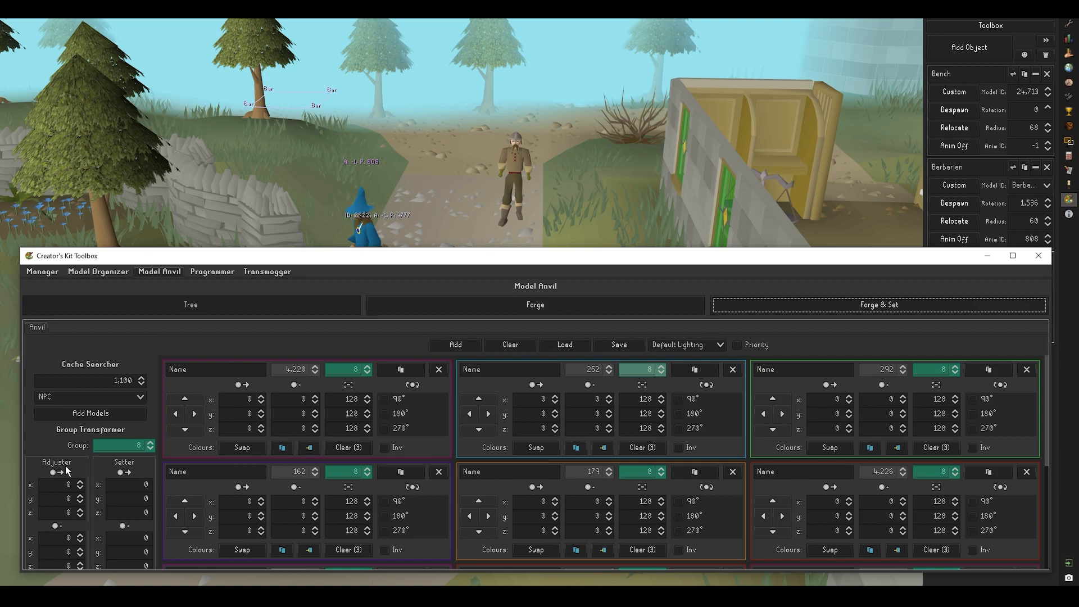
mouse_move(137, 467)
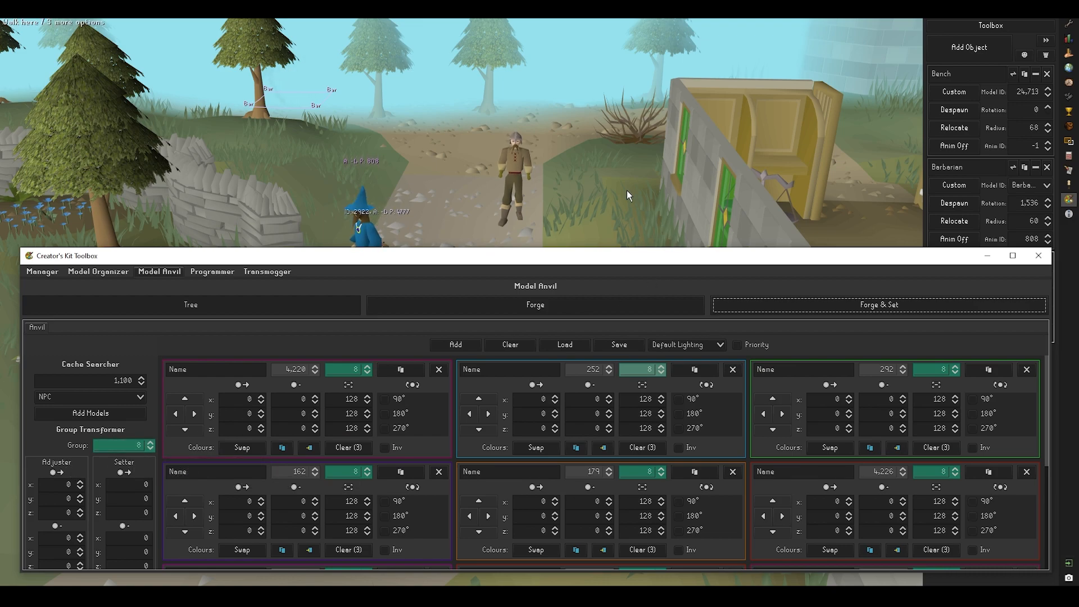
scroll(628, 193, "up", 3)
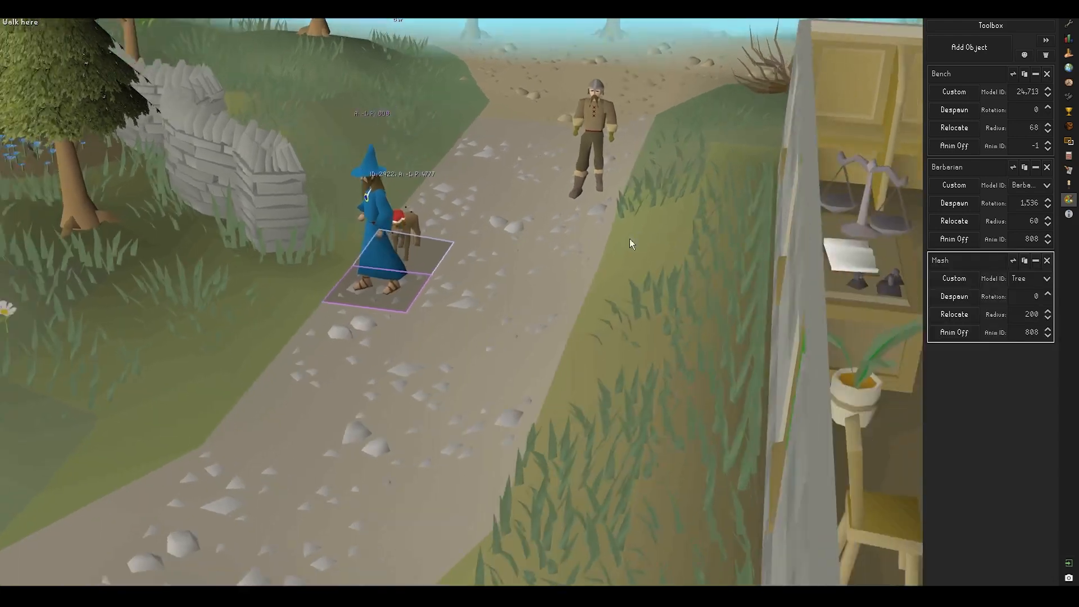
mouse_move(630, 239)
middle_mouse_down()
mouse_move(567, 247)
mouse_move(482, 222)
mouse_move(501, 202)
mouse_move(392, 292)
mouse_move(451, 342)
mouse_move(368, 349)
mouse_move(555, 362)
mouse_move(387, 360)
mouse_move(487, 335)
mouse_move(379, 339)
mouse_move(366, 378)
mouse_move(484, 356)
mouse_move(471, 342)
mouse_move(494, 339)
mouse_move(602, 348)
mouse_move(582, 366)
mouse_move(609, 357)
mouse_move(451, 363)
mouse_move(458, 352)
mouse_move(637, 377)
mouse_move(571, 233)
mouse_move(555, 403)
mouse_move(615, 244)
middle_mouse_up()
key("a")
middle_click_drag(516, 368, 478, 374)
key("w")
middle_click_drag(396, 315, 498, 516)
left_click(529, 548)
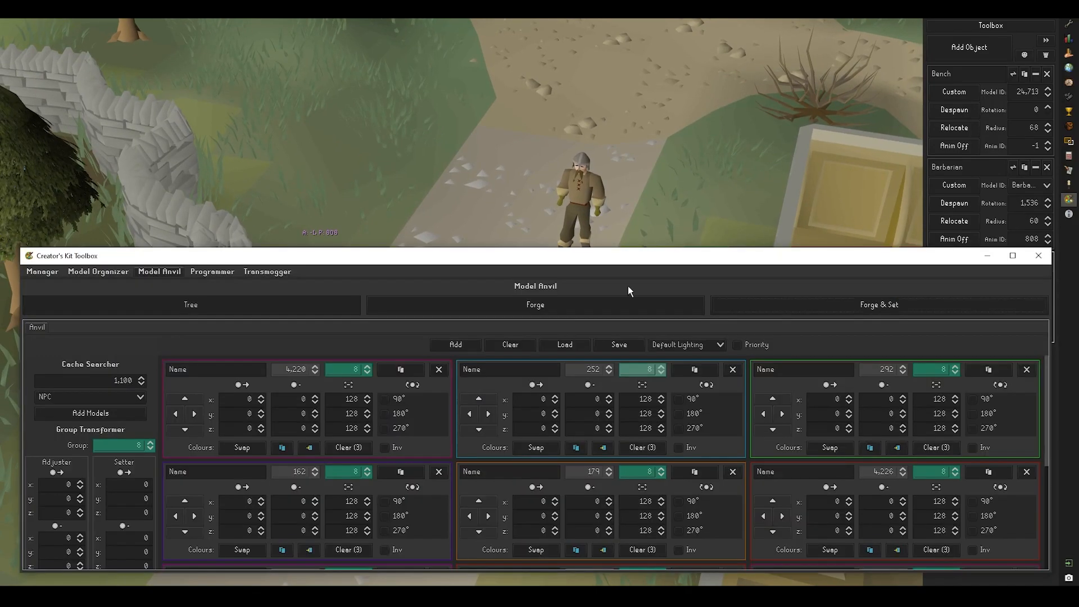
Set the guard's lighting to Actor Lighting, forge and set it, and view it from behind in game
left_click(688, 346)
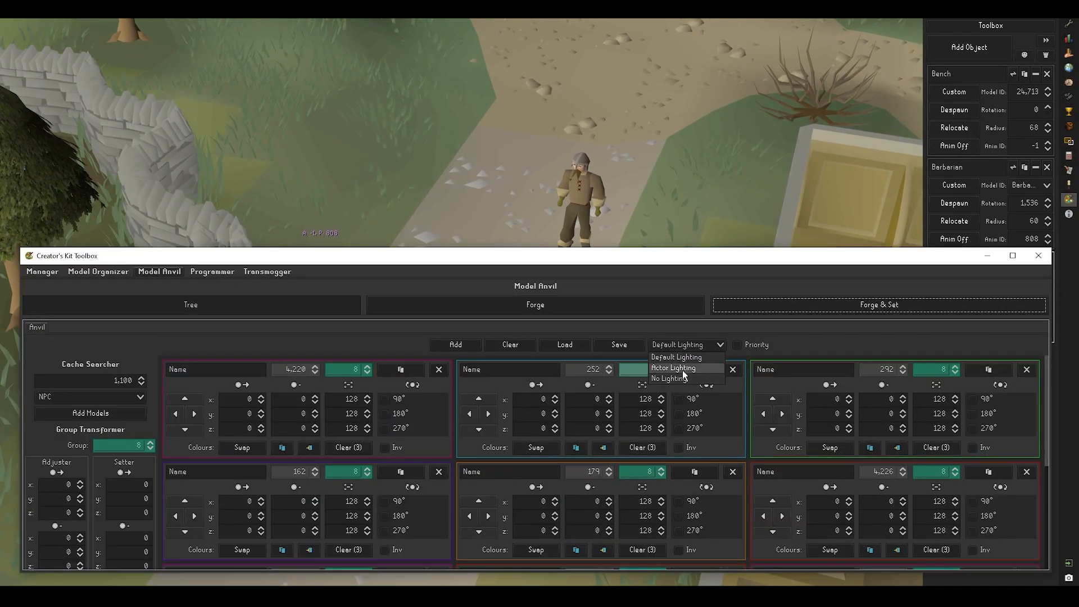
left_click(683, 369)
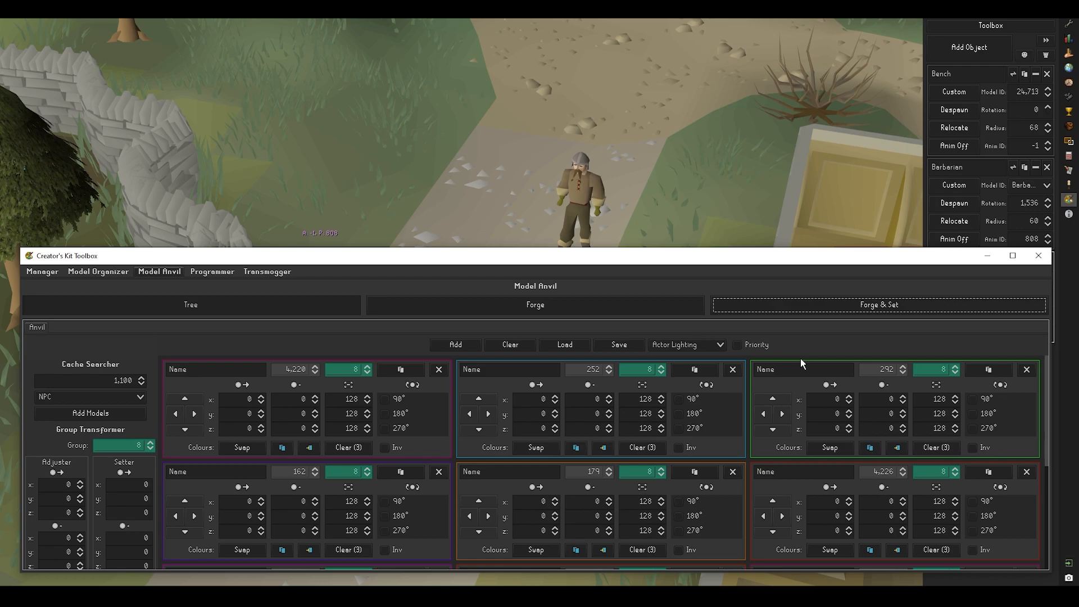
left_click(872, 306)
middle_click_drag(760, 204, 485, 287)
left_click(453, 595)
left_click(521, 564)
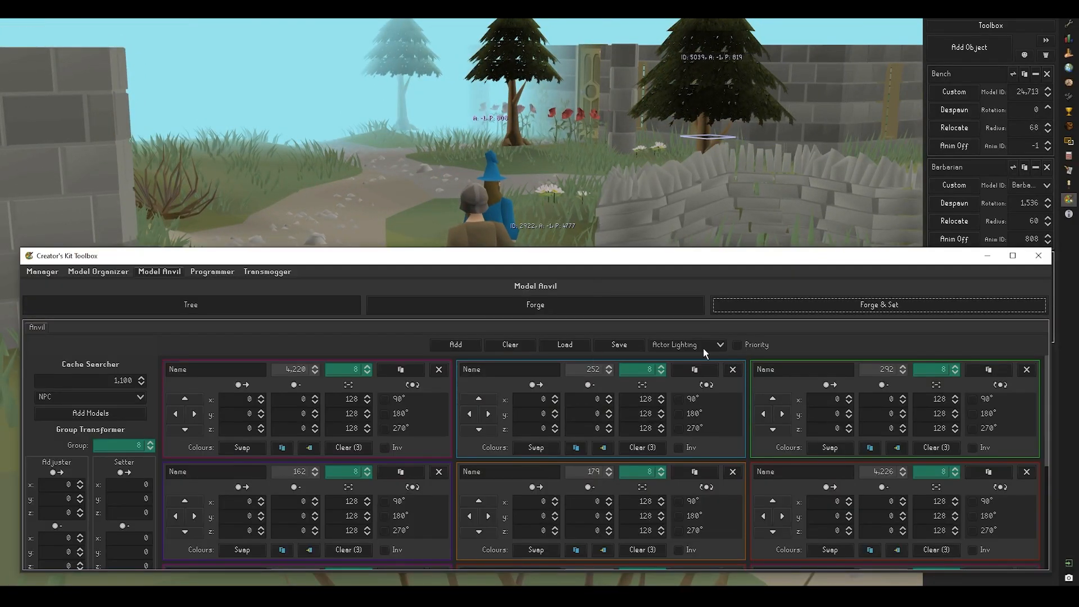
Set the guard's lighting to No Lighting, forge and set it, and view it in game
left_click(703, 345)
left_click(692, 378)
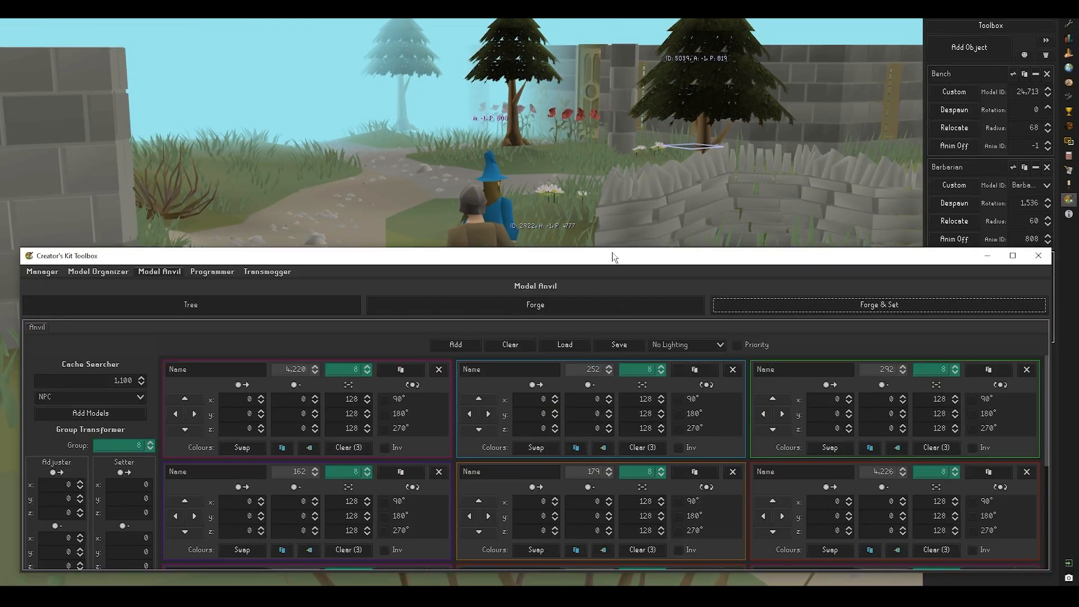
left_click_drag(612, 267, 613, 356)
left_click(819, 392)
middle_click_drag(584, 263, 488, 249)
mouse_move(457, 595)
left_click(506, 548)
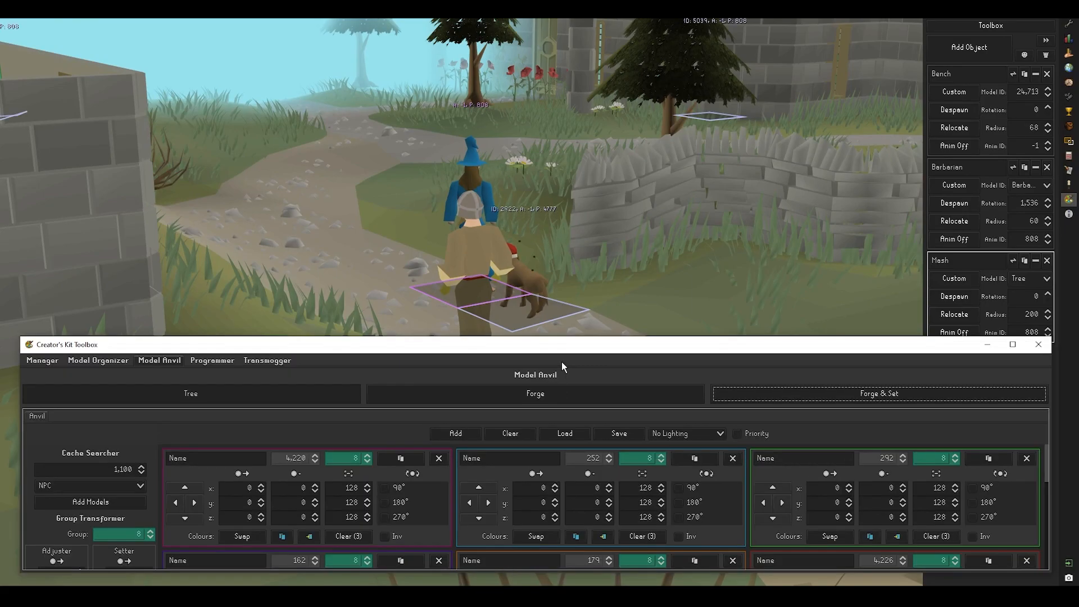
Set the anvil's lighting back to Actor Lighting and enlarge the visible part of the toolbox window
left_click(687, 433)
left_click(681, 459)
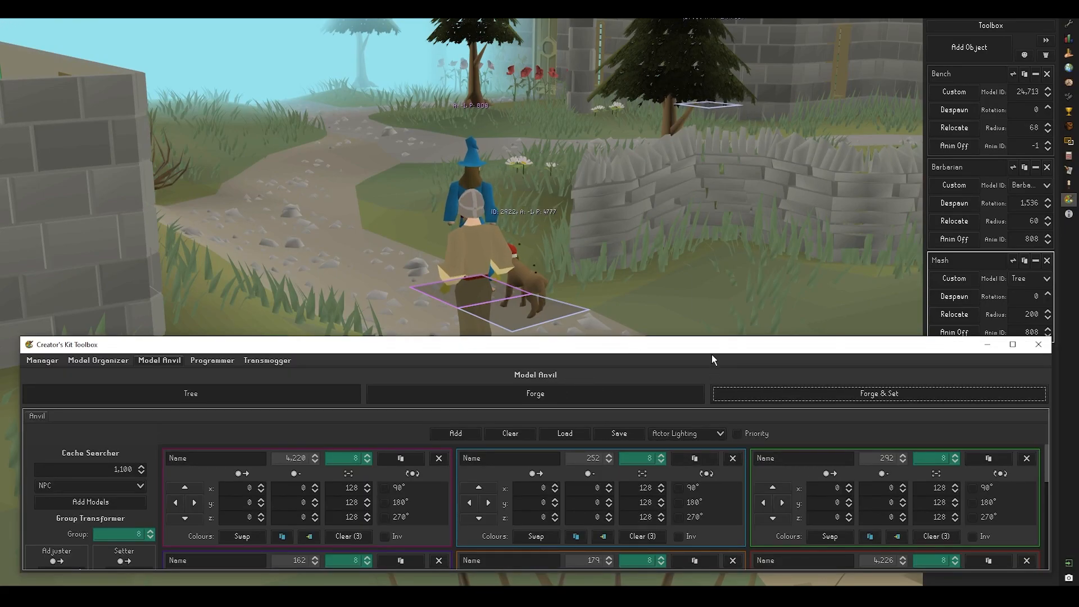
left_click_drag(714, 337, 718, 271)
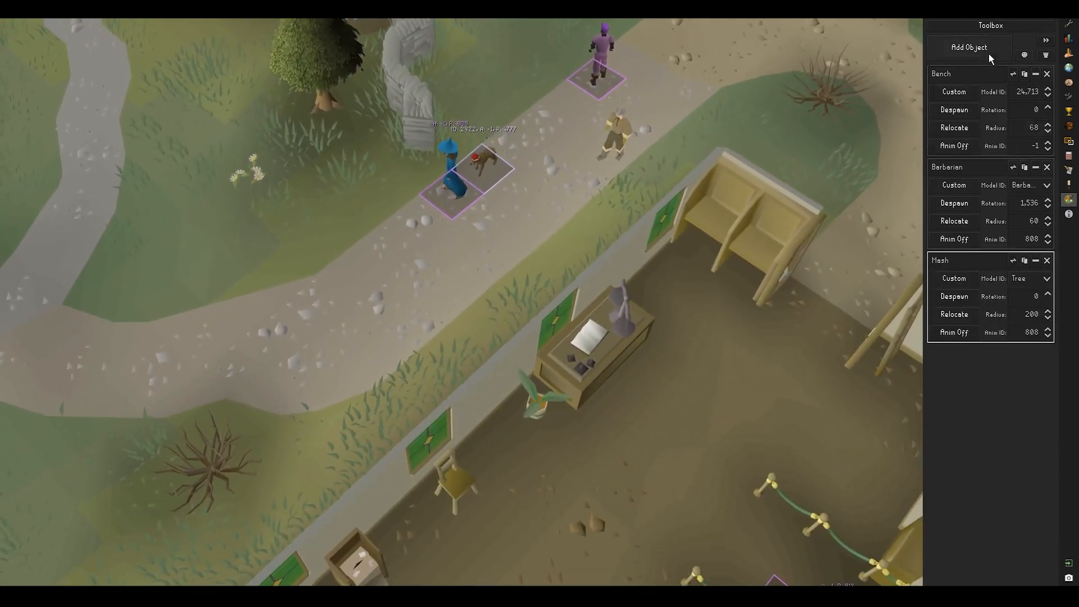
Add a new object, set its radius to 800, and bring the open ground by the path into view
left_click(969, 47)
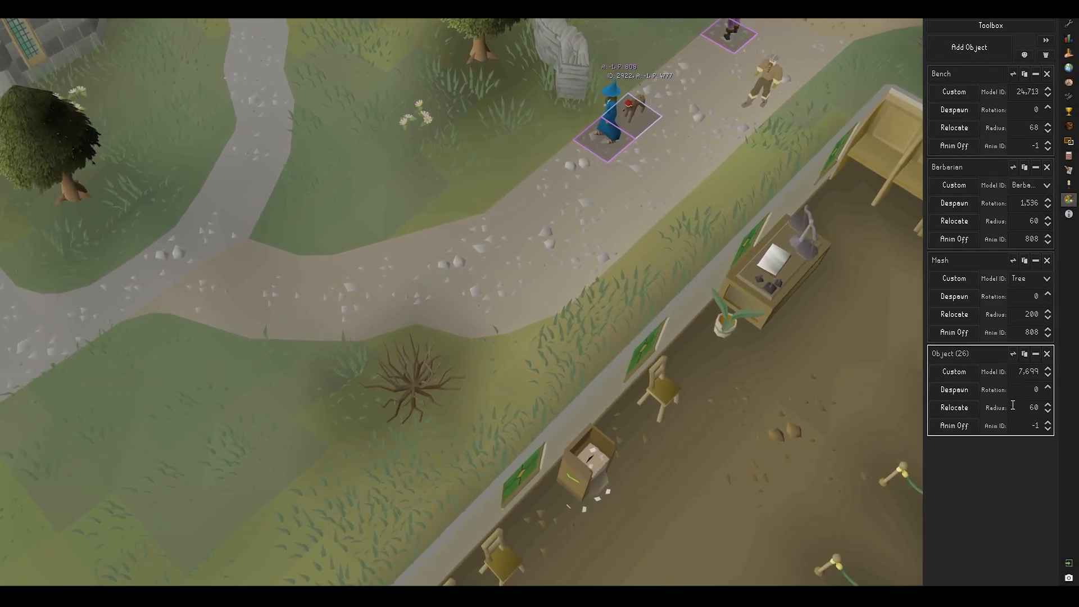
left_click(1033, 408)
type("800")
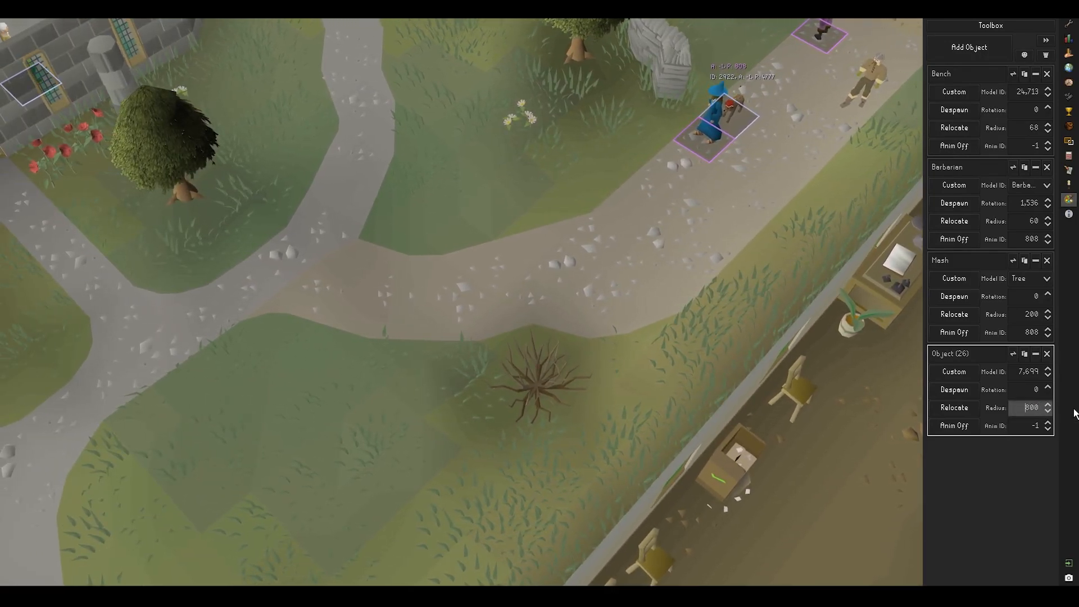
key("ctrl+r")
middle_click_drag(402, 313, 596, 447)
Clear the guard's models from the Model Anvil and load bigboat_base.json
left_click(508, 556)
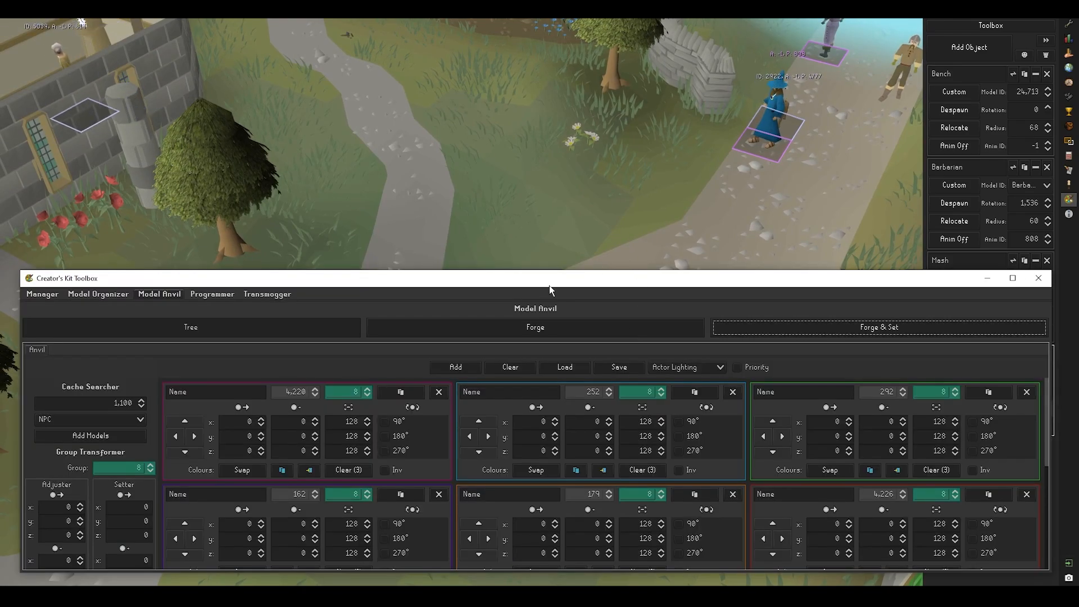
left_click_drag(555, 271, 555, 127)
left_click(525, 226)
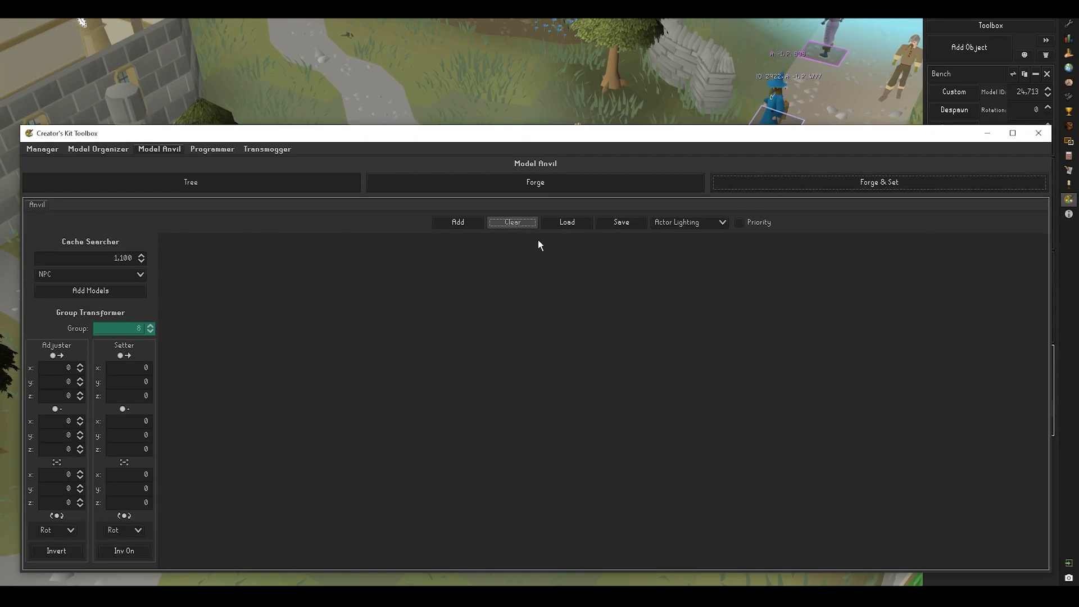
left_click(568, 224)
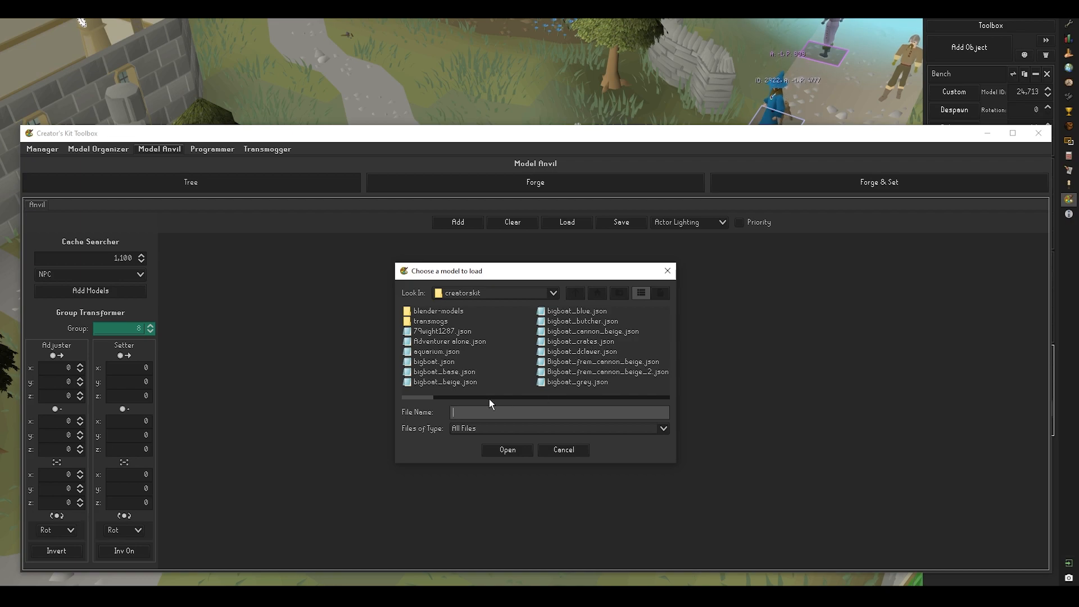
left_click(457, 373)
left_click(507, 451)
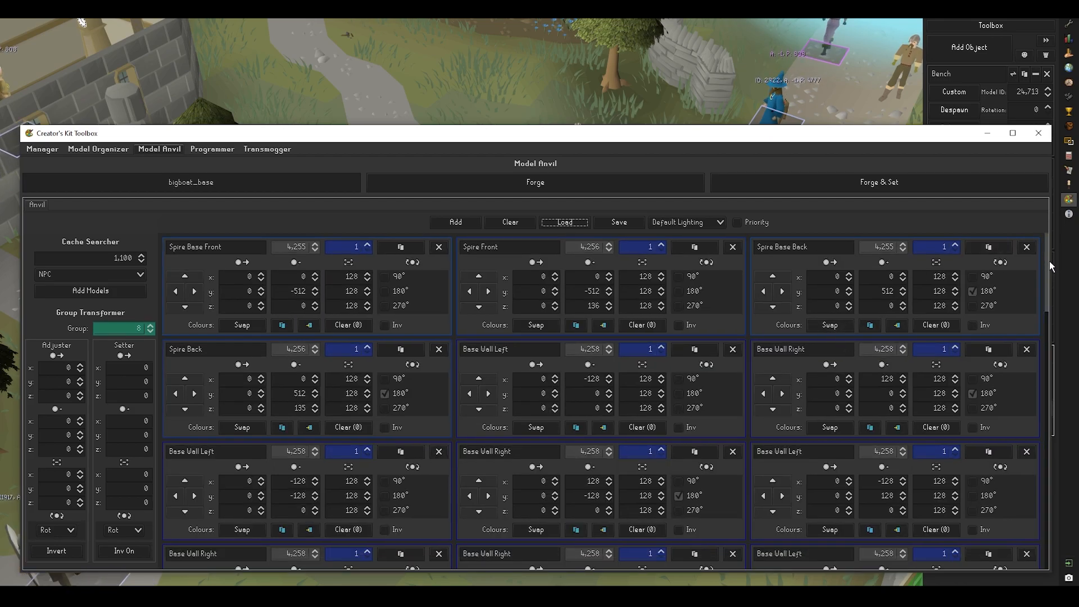
Choose Actor Lighting, forge and set bigboat_base on the new object, and view the boat from all sides in game
mouse_move(1047, 289)
left_mouse_down()
mouse_move(1033, 393)
mouse_move(1040, 540)
mouse_move(1050, 278)
left_mouse_up()
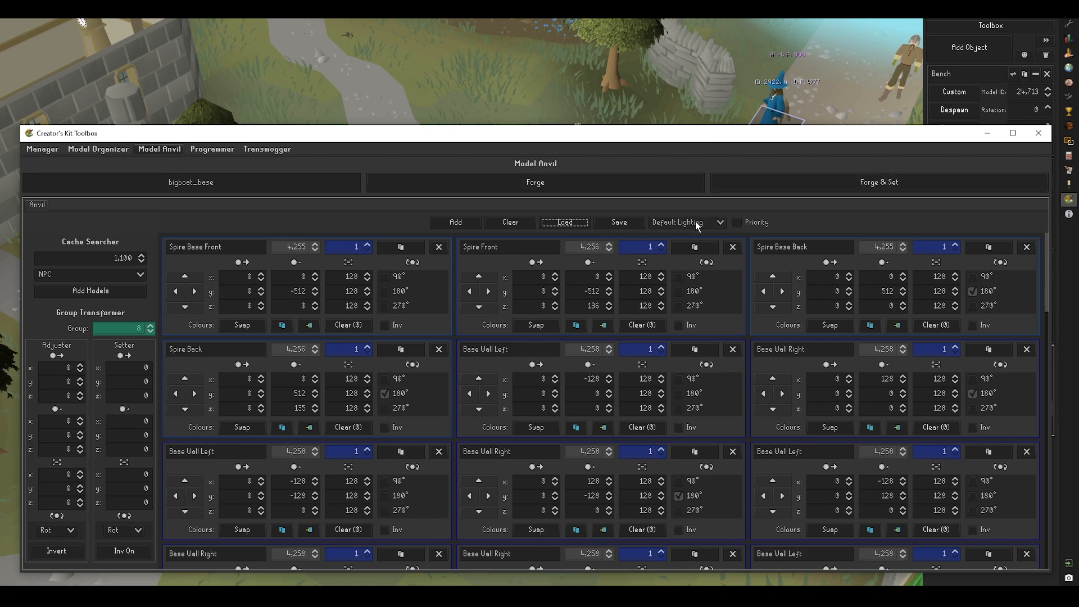
left_click(842, 190)
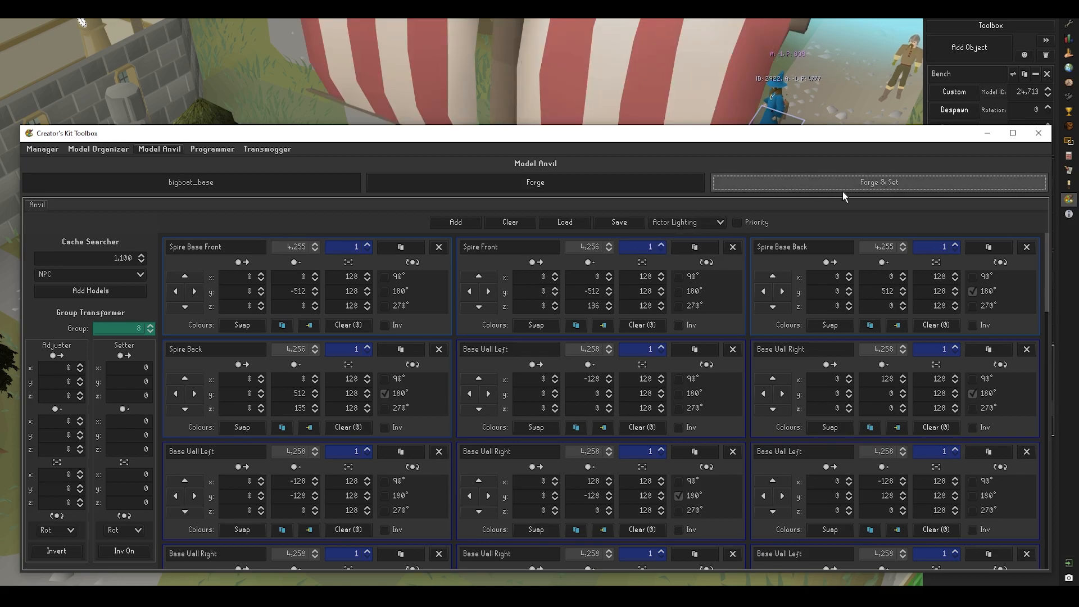
middle_click_drag(778, 321, 471, 322)
scroll(473, 337, "up", 3)
middle_click_drag(433, 364, 371, 390)
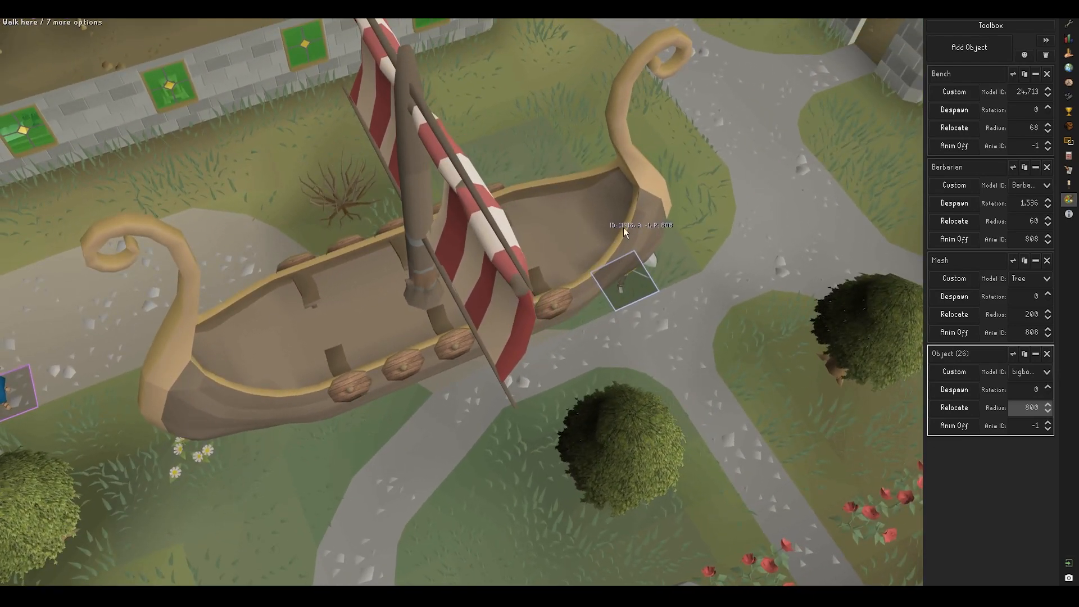
middle_click_drag(421, 203, 419, 314)
scroll(419, 314, "up", 2)
scroll(419, 314, "down", 3)
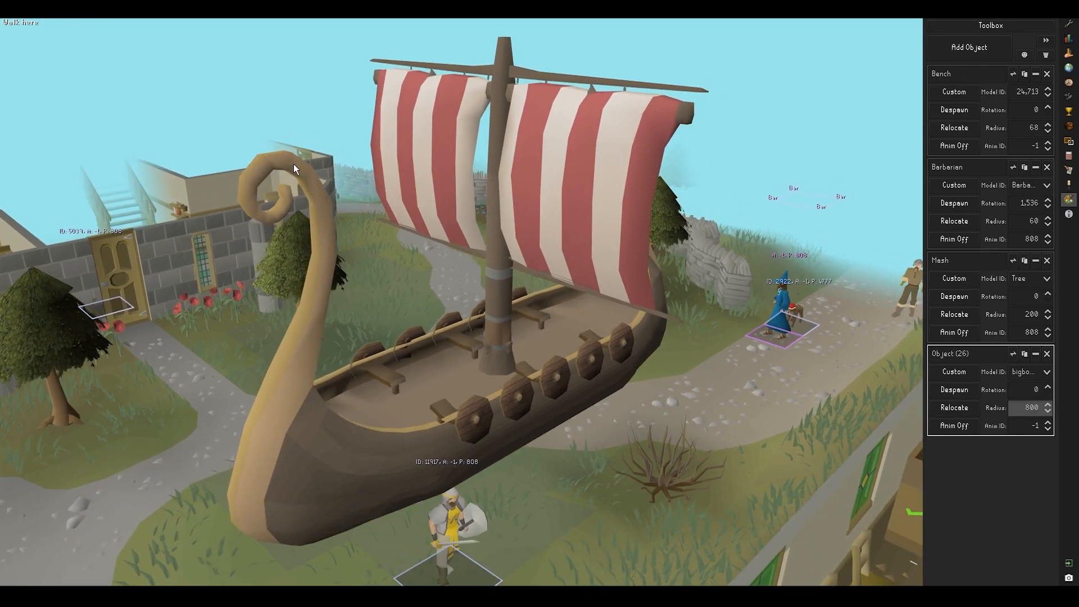
middle_click_drag(423, 323, 534, 302)
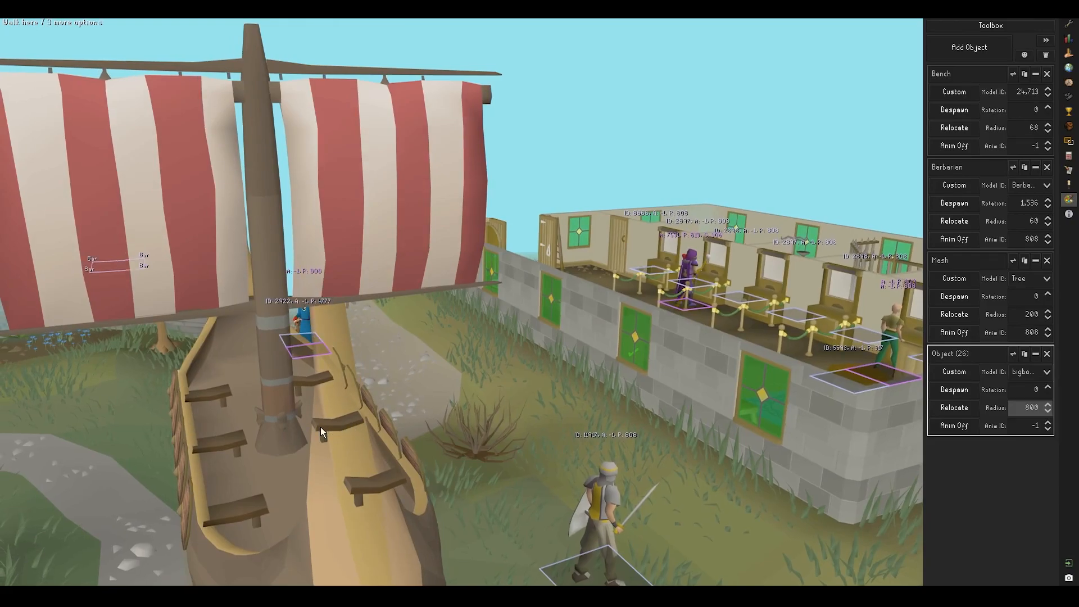
middle_click_drag(371, 413, 472, 478)
Enable Priority for the bigboat_base model, then forge and set it again
mouse_move(451, 597)
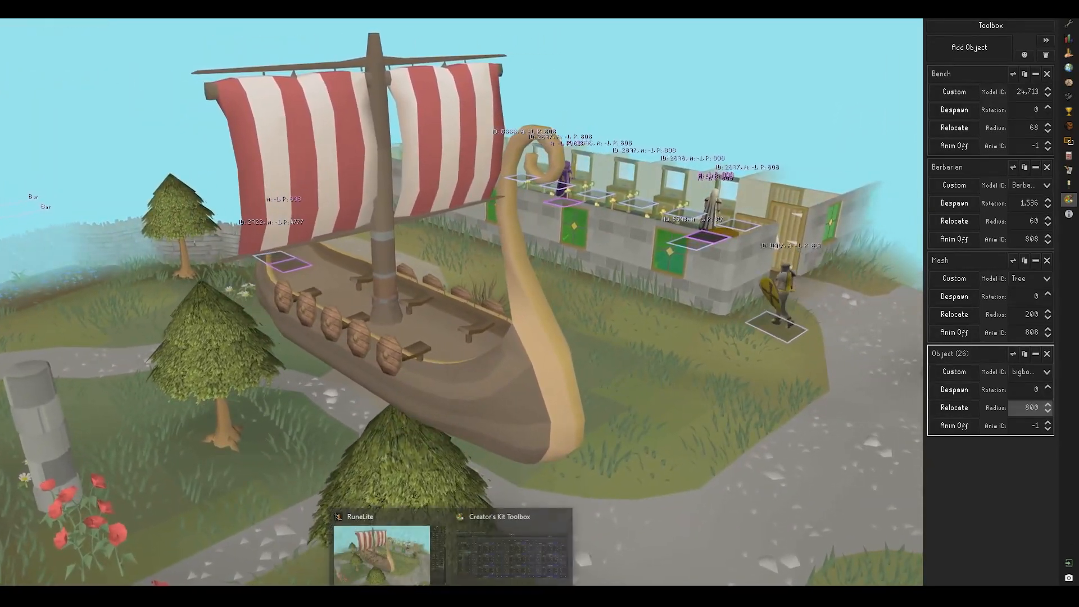
left_click(490, 561)
left_click(739, 222)
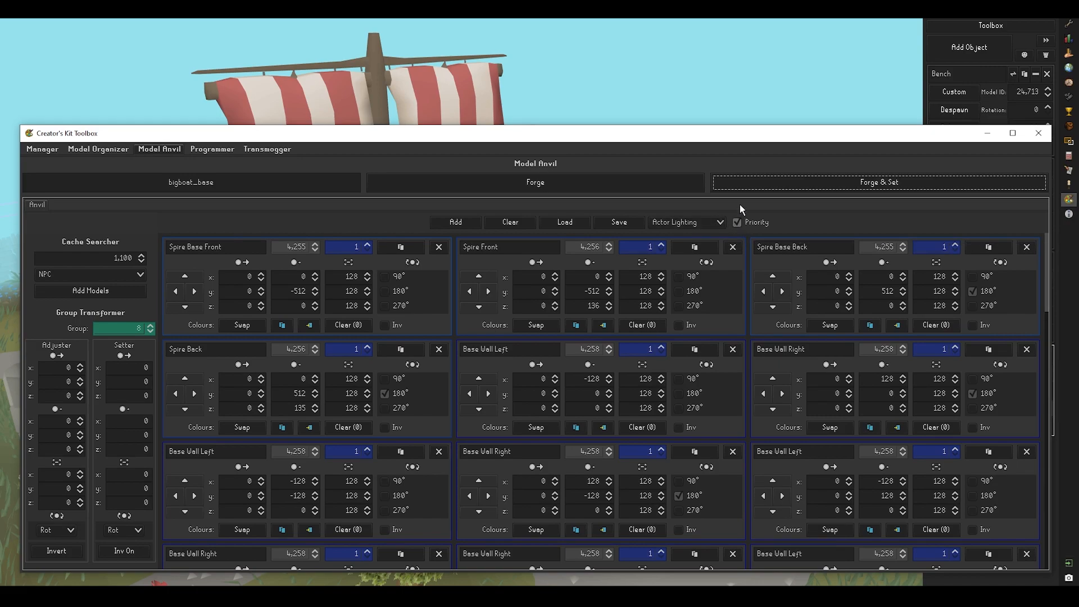
left_click_drag(736, 126, 732, 295)
left_click(753, 351)
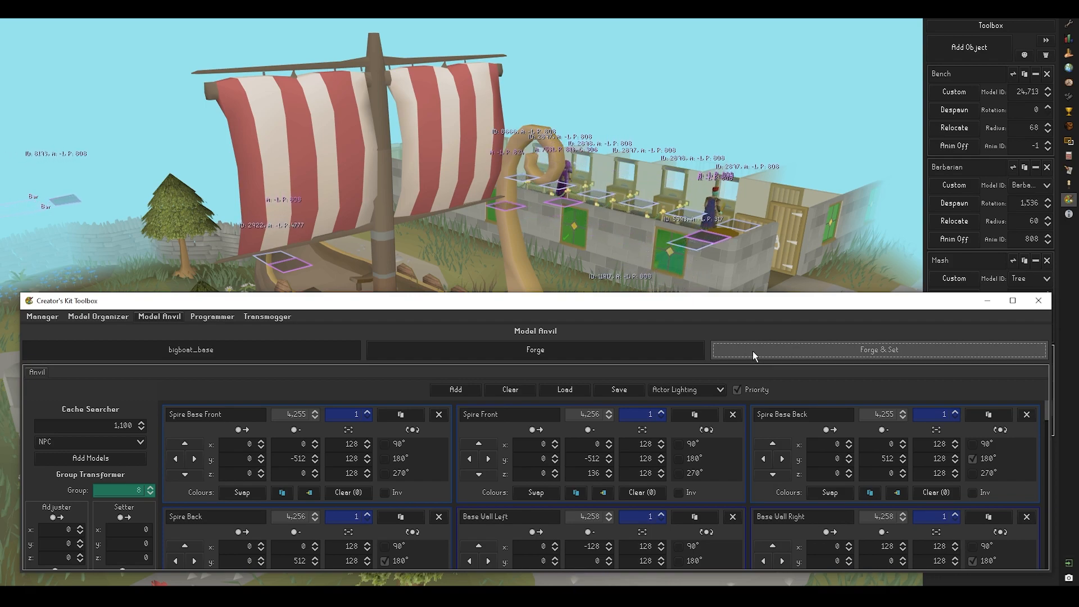
Examine the boat's hull, shields and benches from several angles and read the explanation of the Priority option
middle_click_drag(682, 250, 393, 406)
scroll(393, 406, "up", 5)
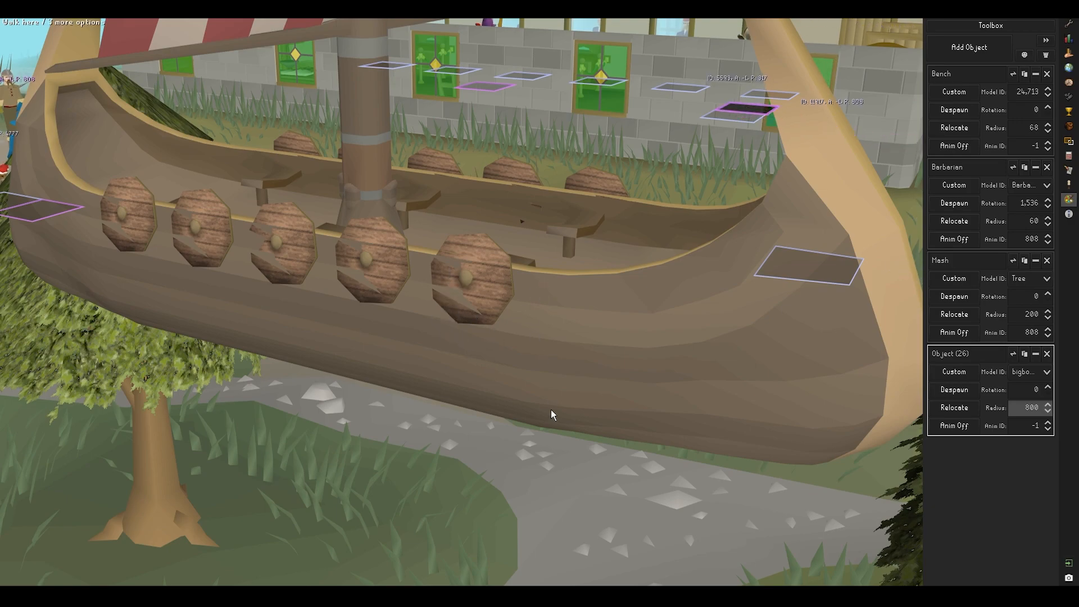
middle_click_drag(516, 432, 504, 269)
middle_click_drag(487, 334, 599, 362)
scroll(551, 375, "down", 3)
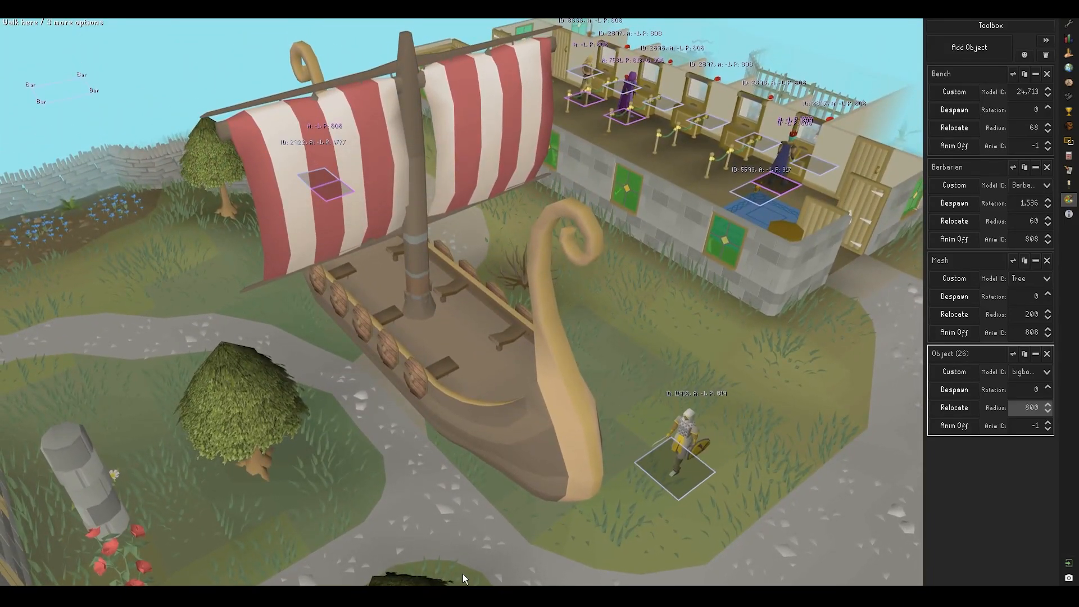
key("s")
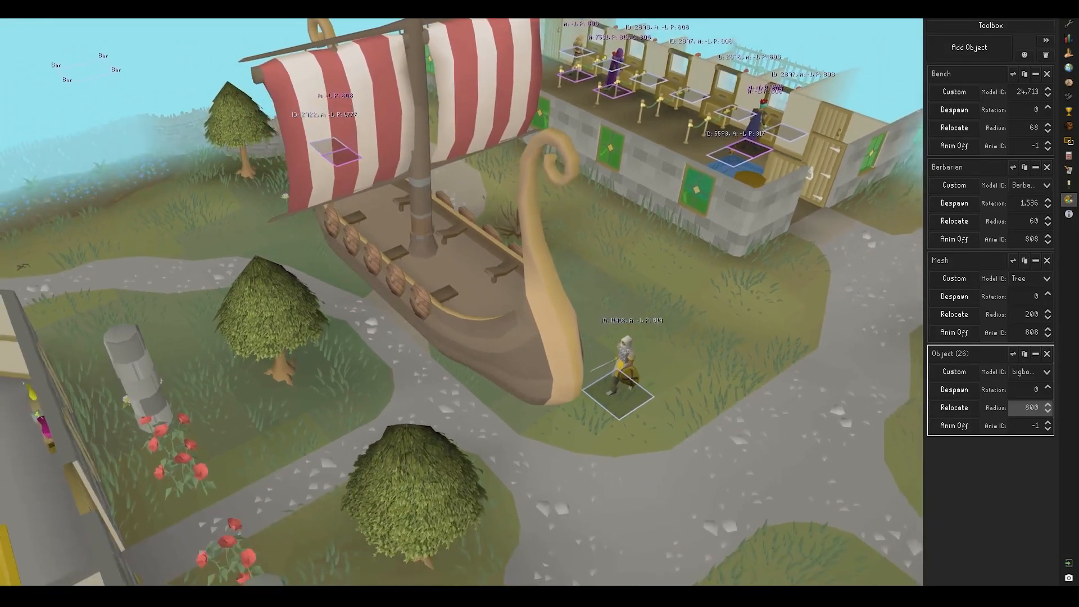
key("alt+Tab")
left_click(738, 389)
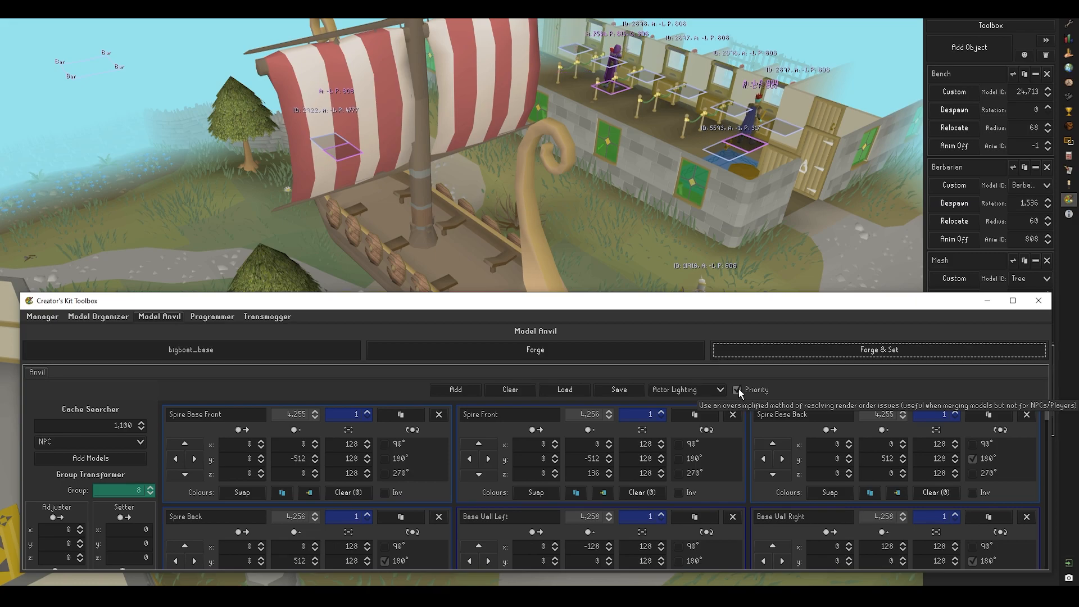
middle_click_drag(644, 177, 577, 225)
mouse_move(454, 596)
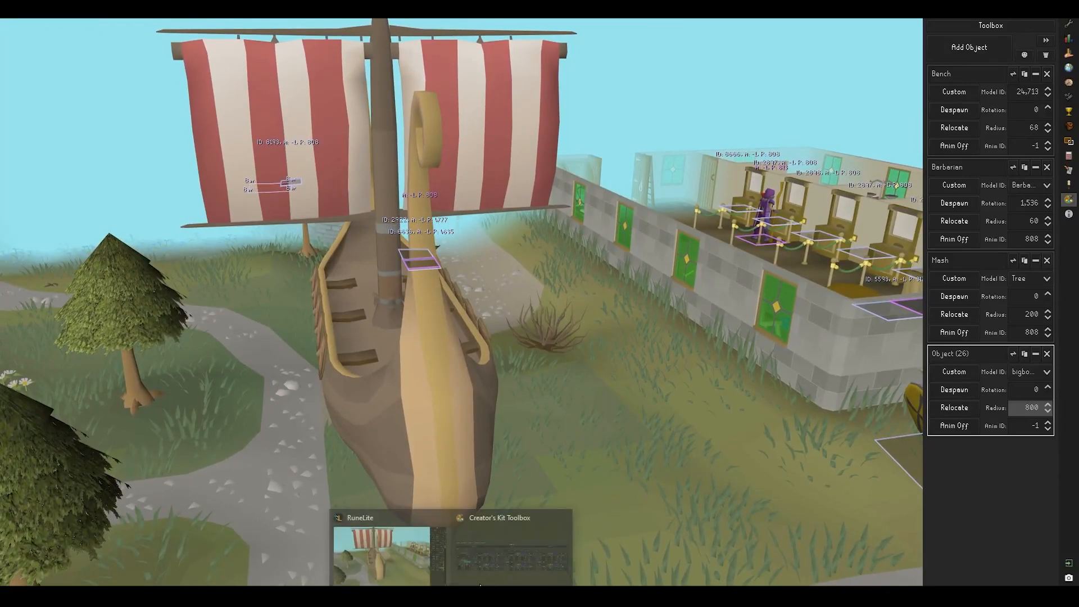
Clear the boat's models from the Model Anvil and bring the guard back into view in game
left_click(512, 551)
left_click_drag(607, 293, 613, 108)
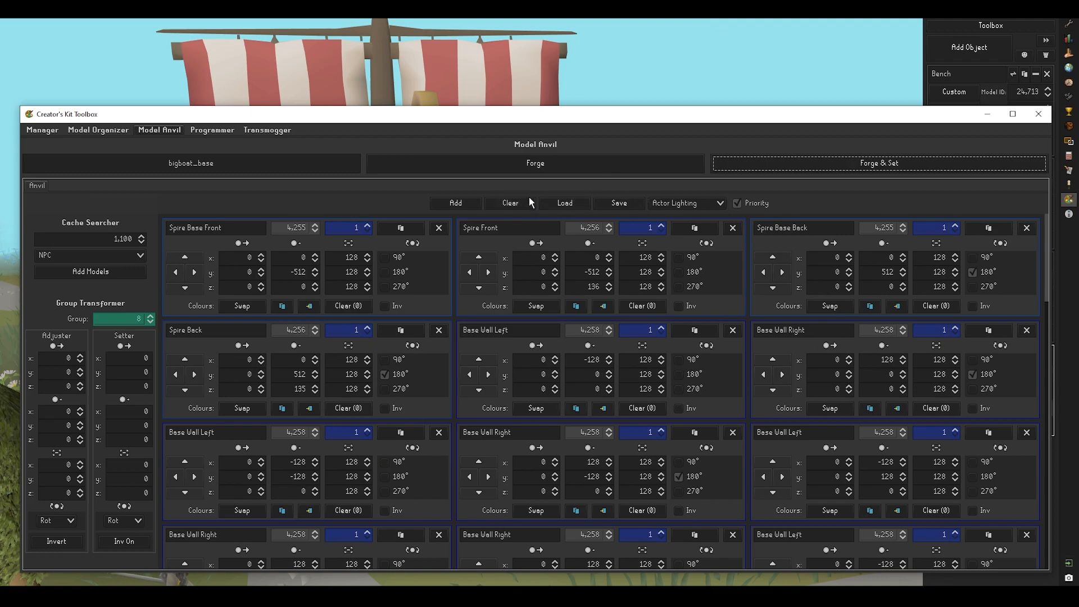
left_click(511, 208)
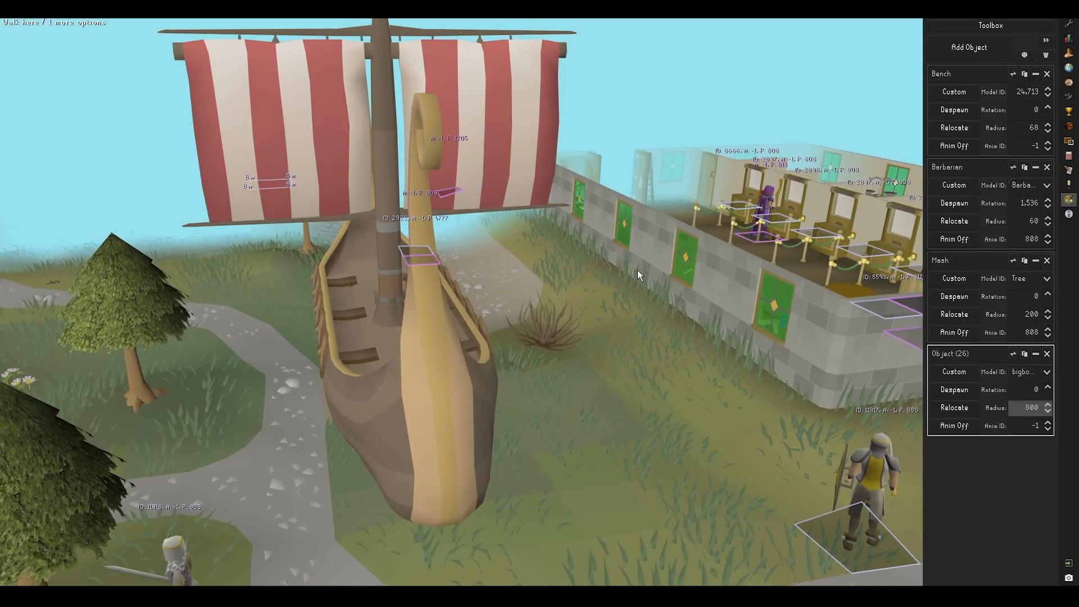
middle_click_drag(639, 274, 552, 344)
scroll(593, 253, "up", 4)
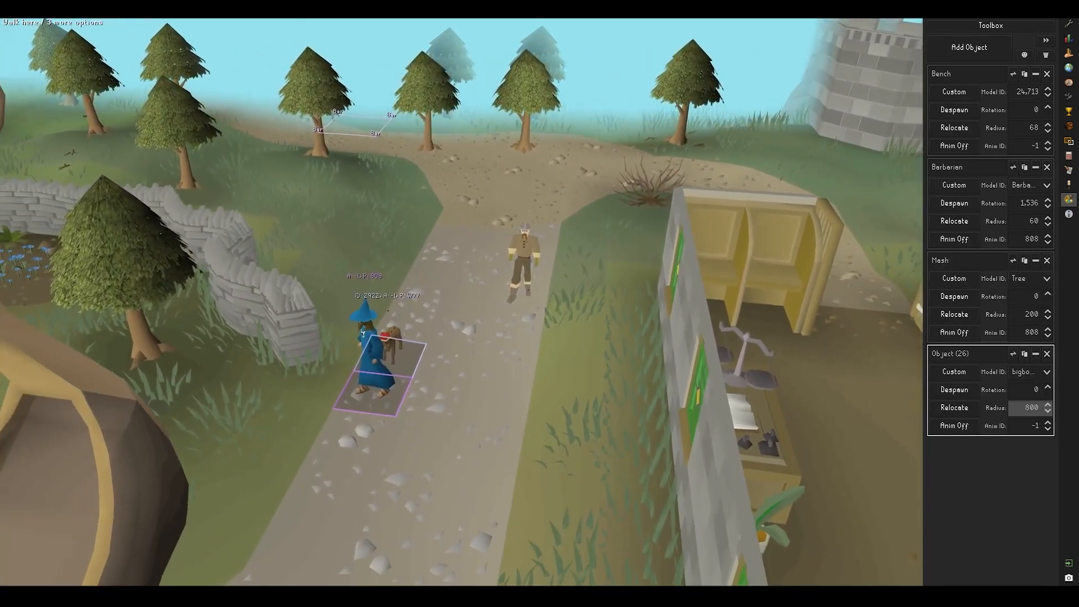
Open the last Tree model of the Model Organizer in the Model Anvil and name it Barbarian
mouse_move(456, 595)
left_click(517, 534)
left_click(98, 131)
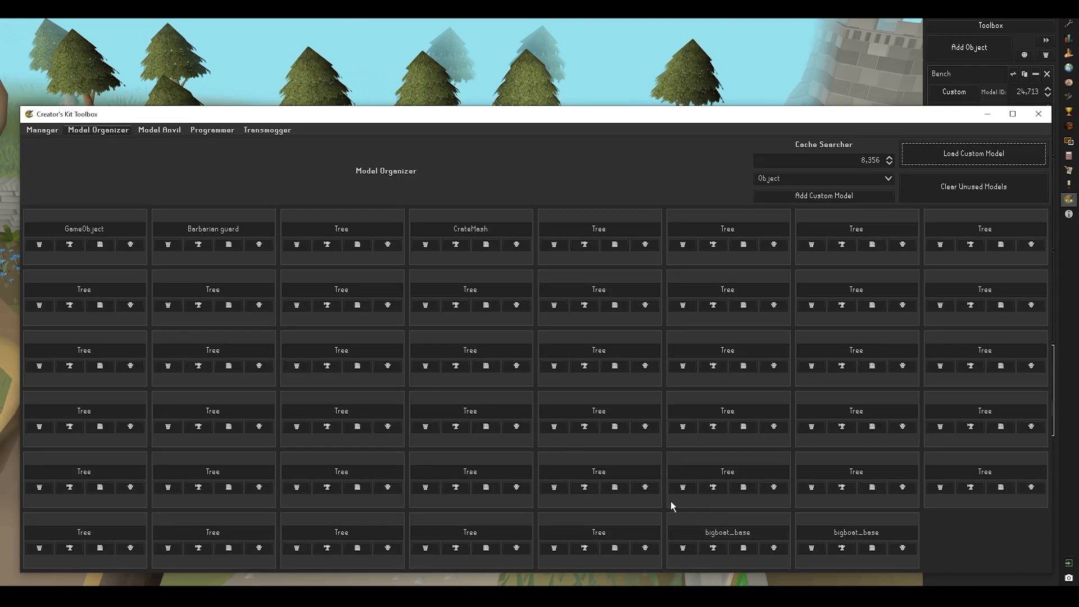
left_click(585, 548)
left_click(159, 130)
left_click_drag(226, 165, 168, 165)
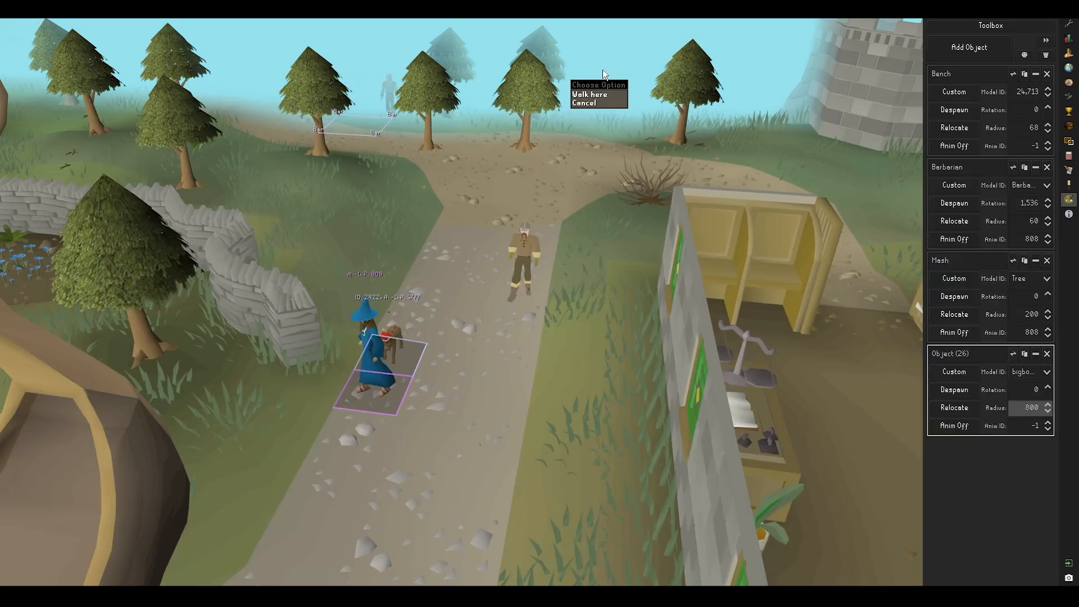
Delete the bigboat_base object from the scene and make the Mash object the selected one
middle_click_drag(603, 69, 702, 253)
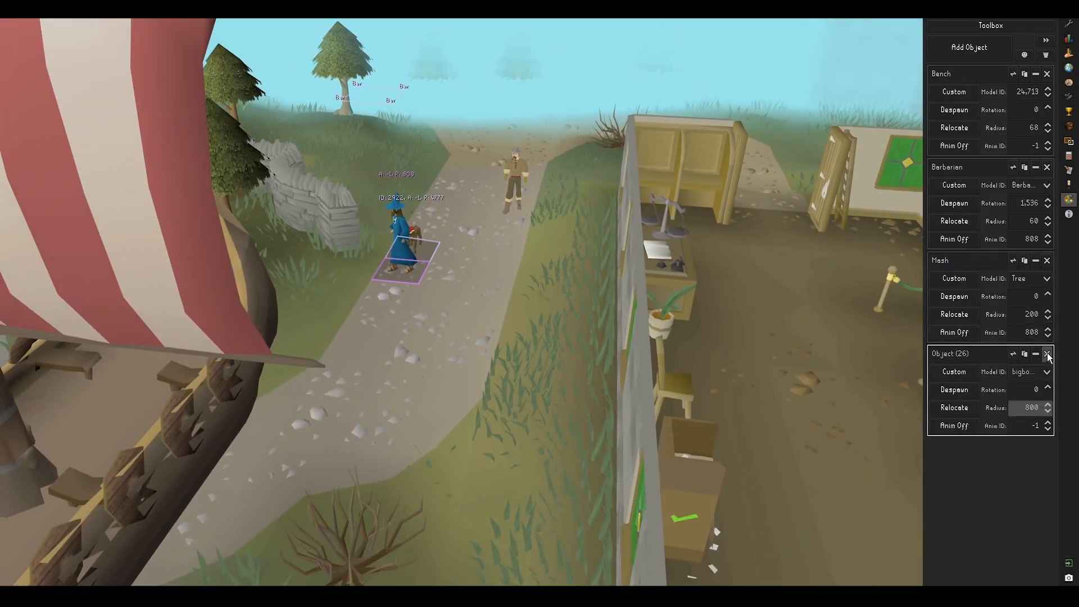
left_click(1048, 354)
scroll(565, 360, "up", 5)
left_click(991, 335)
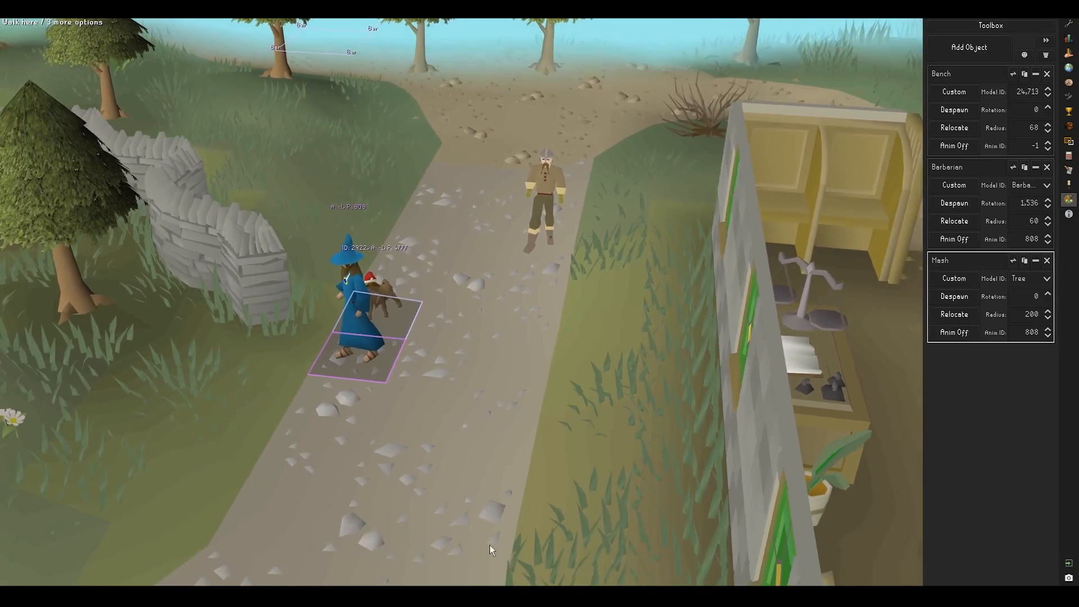
scroll(496, 542, "down", 5)
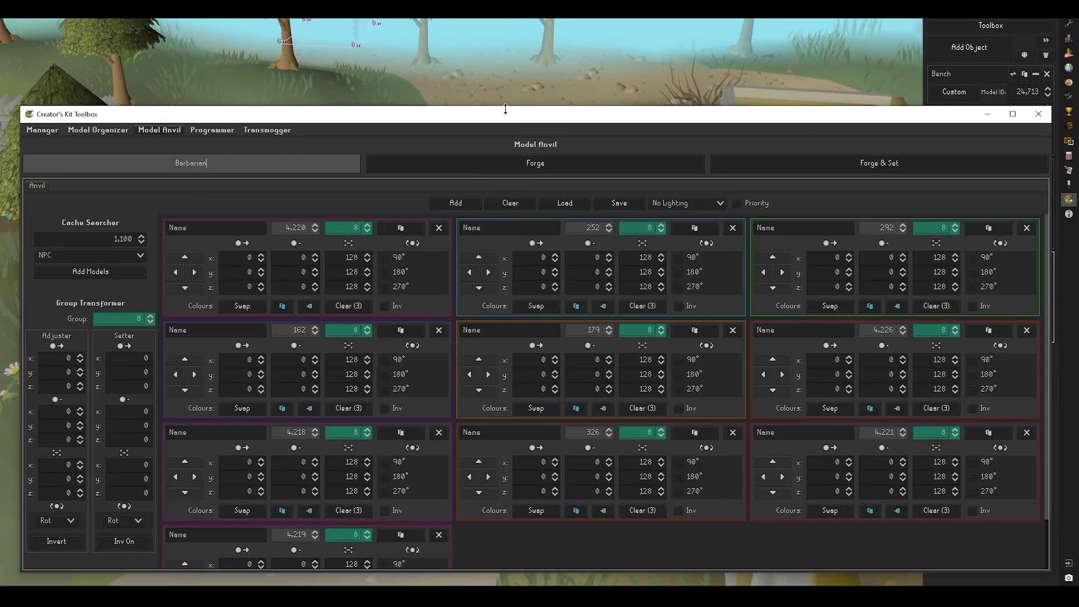
Choose Actor Lighting for the Barbarian model, then forge and set it on the Mash object
left_click_drag(506, 109, 542, 319)
left_click(713, 416)
left_click(674, 437)
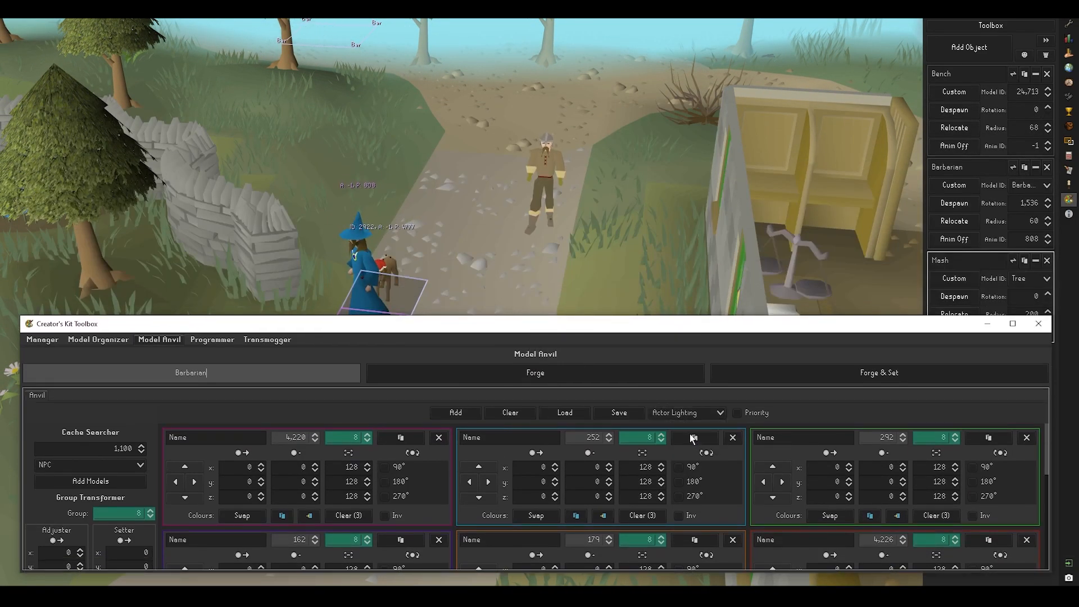
left_click(815, 373)
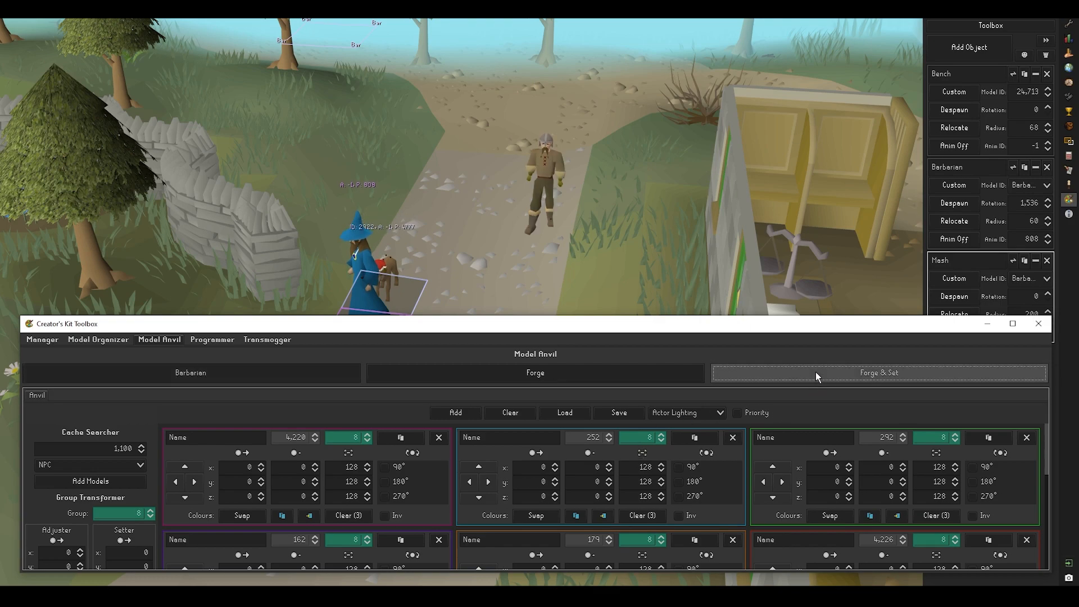
Save the current anvil model collection as Barbarian in the creatorskit folder
left_click_drag(423, 316, 437, 209)
left_click(618, 306)
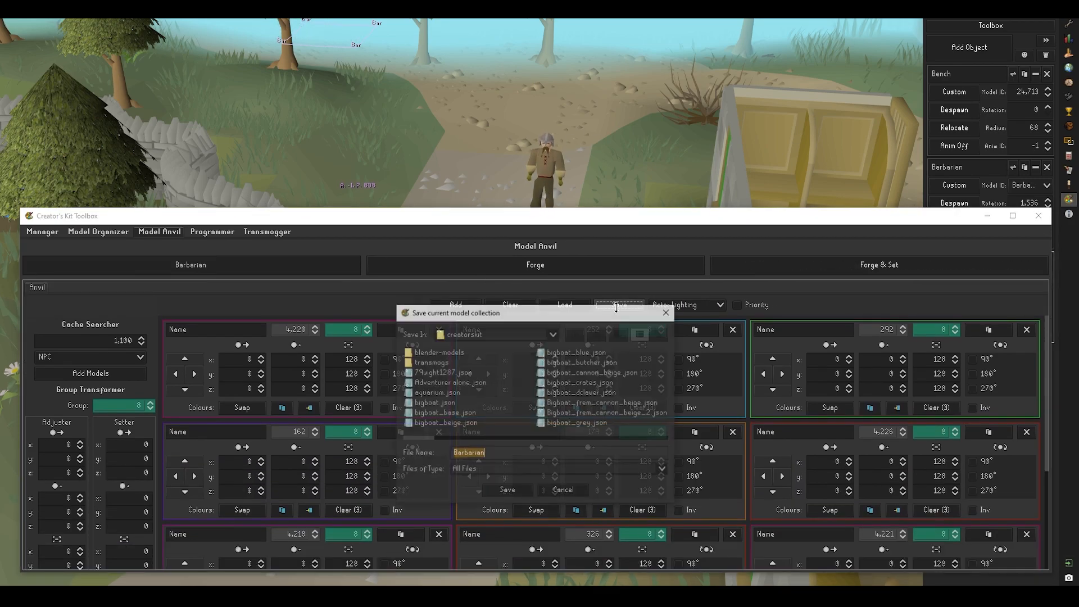
left_click(494, 493)
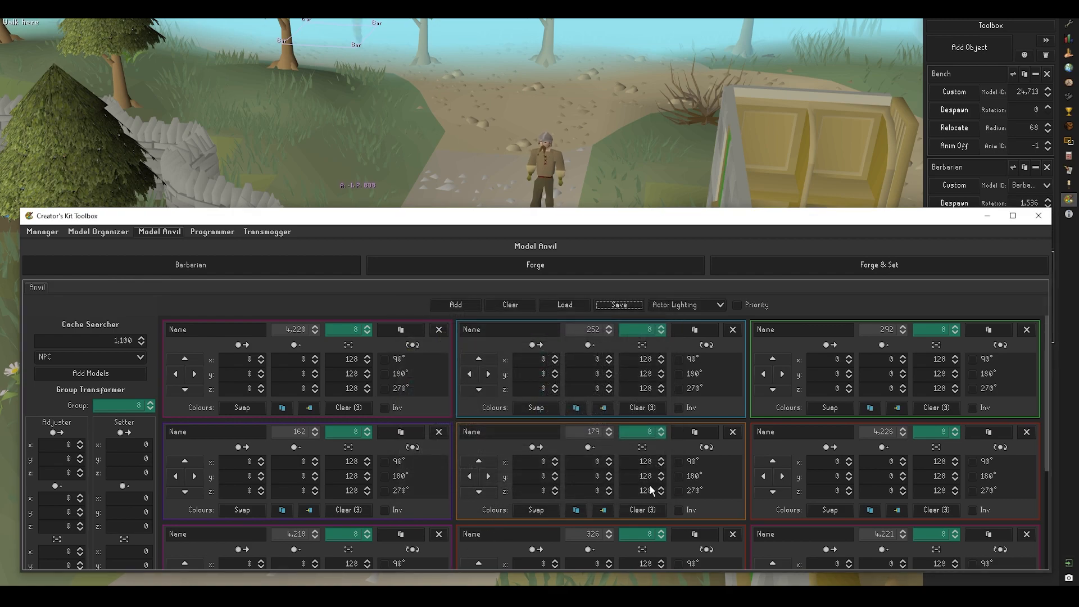
Clear the Model Anvil, load Barbarian.json back into it and look over its models
left_click(512, 307)
left_click(565, 305)
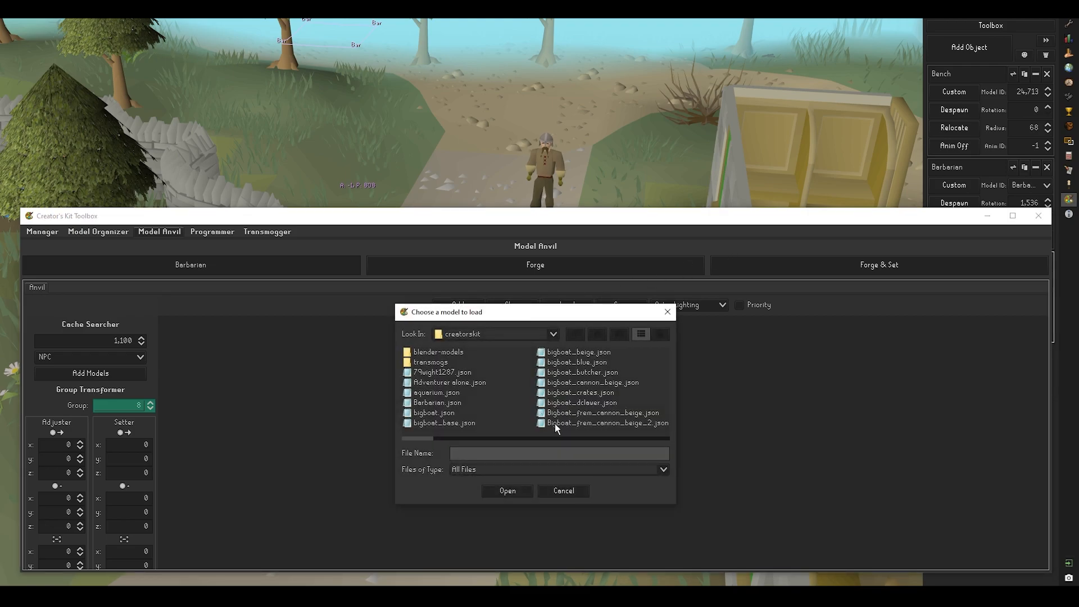
left_click(438, 402)
left_click(512, 490)
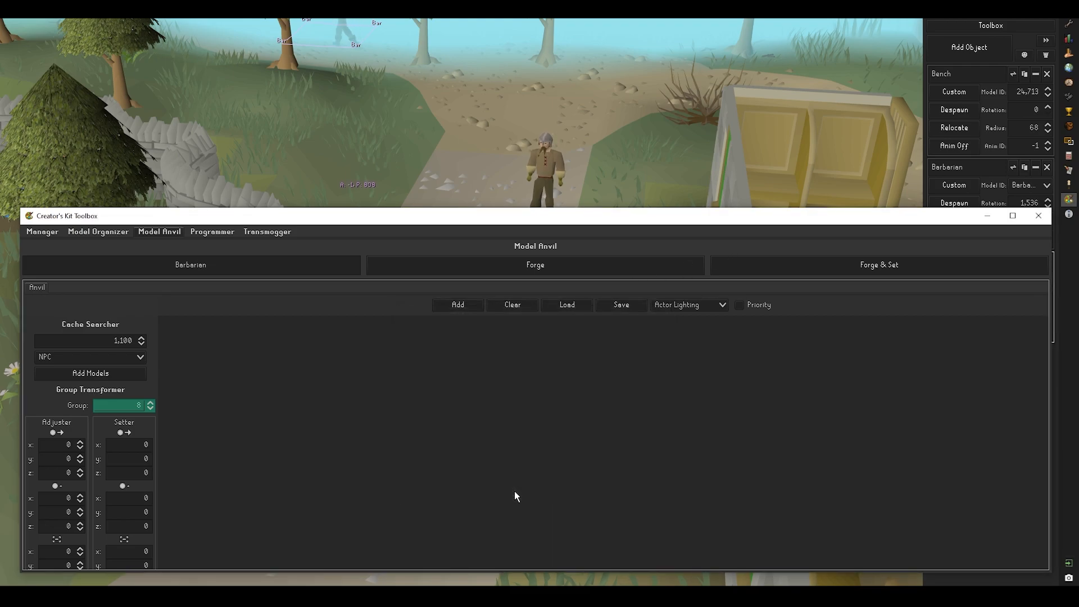
scroll(677, 450, "down", 3)
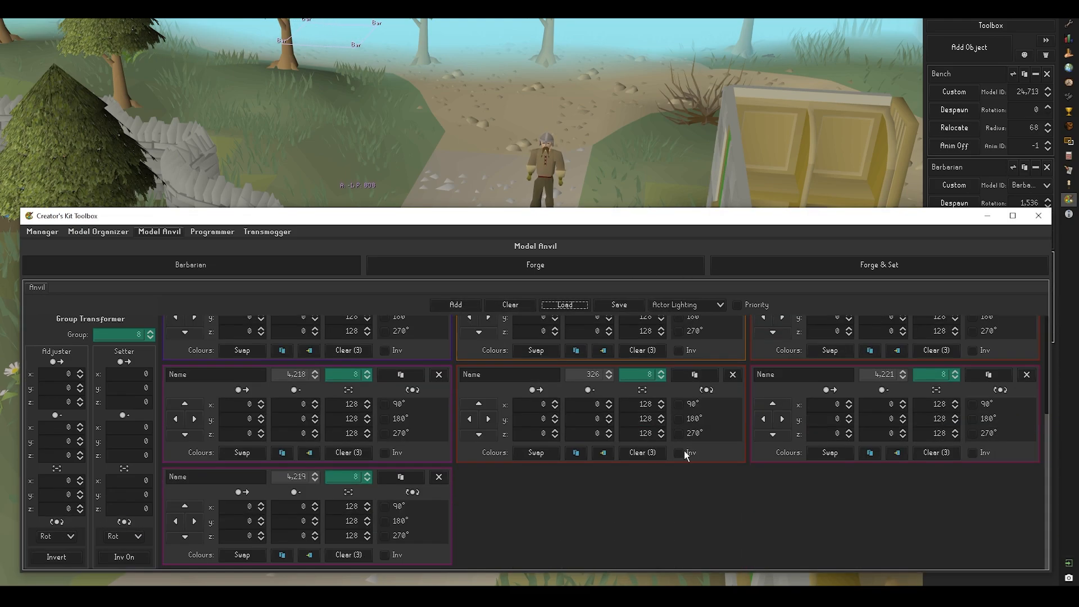
scroll(443, 484, "up", 3)
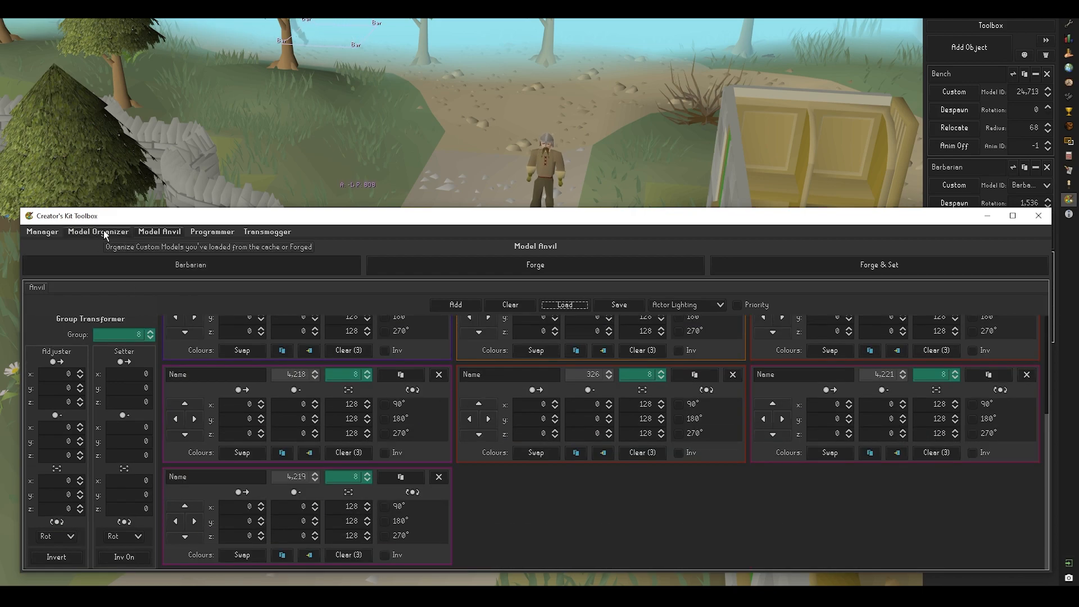
Load Barbarian.json into the Model Organizer as a custom model with Default Lighting
left_click(99, 232)
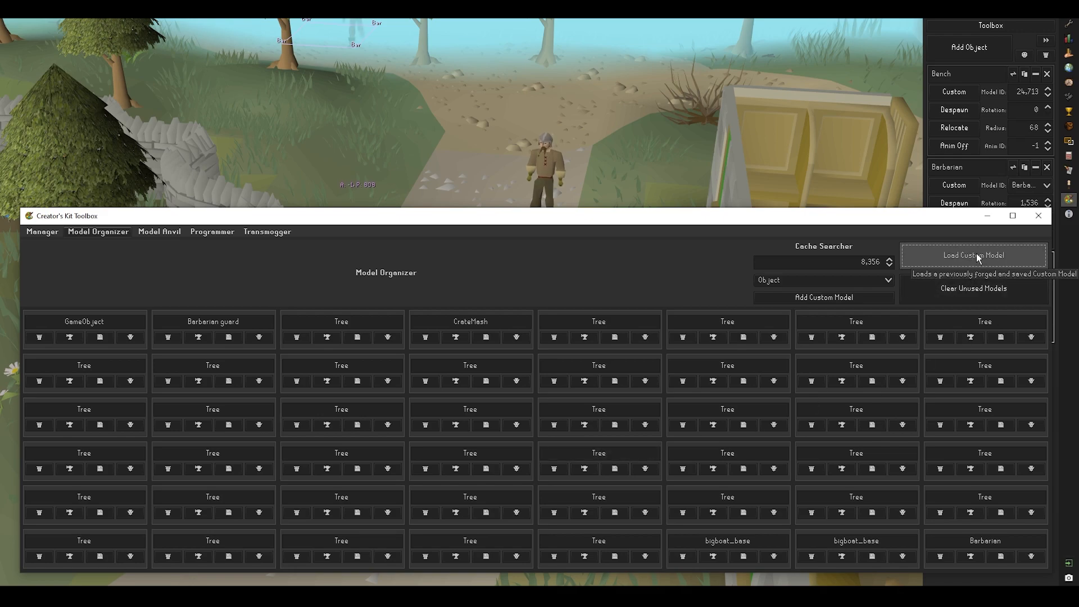
left_click(1030, 185)
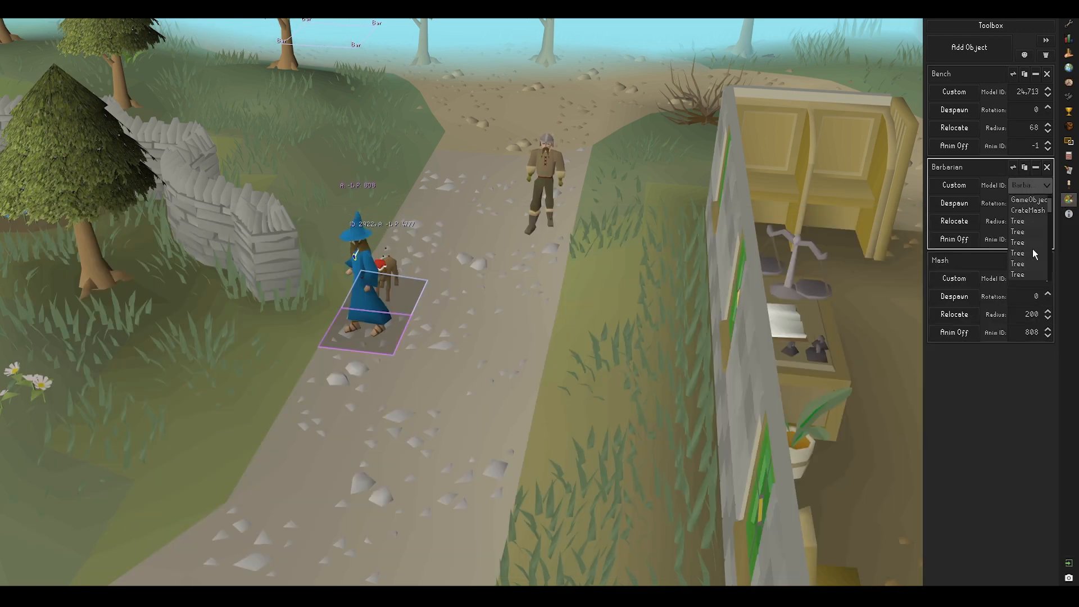
left_click(1011, 395)
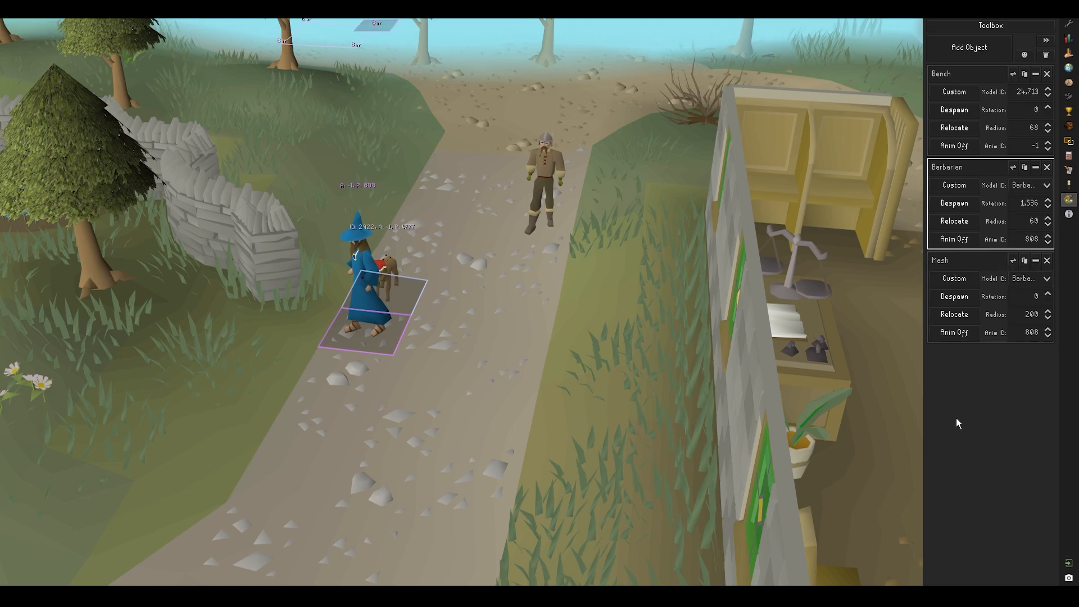
left_click(549, 536)
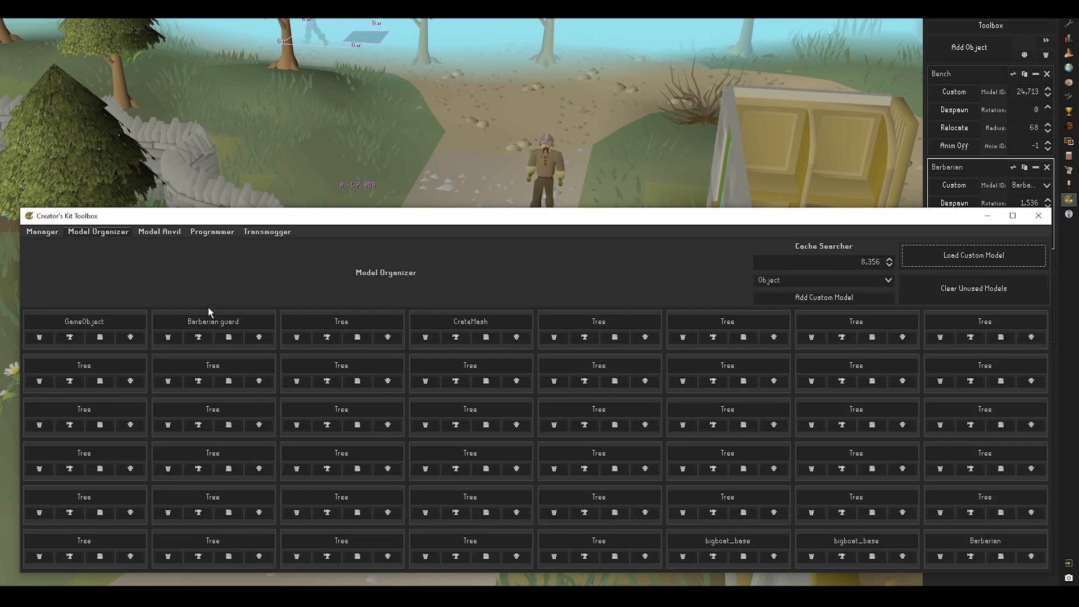
left_click(970, 254)
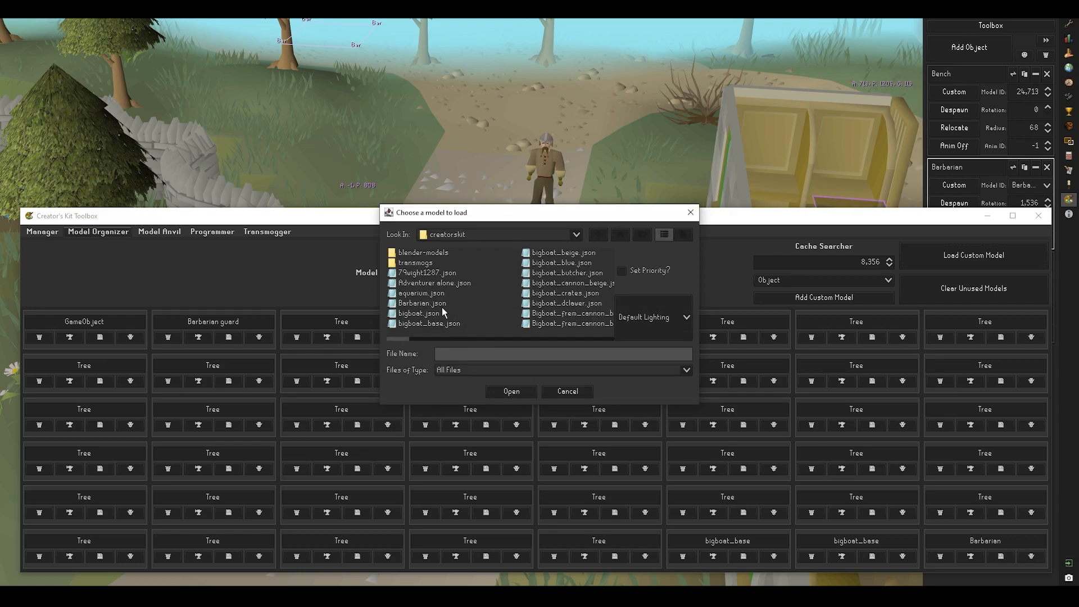
left_click(509, 391)
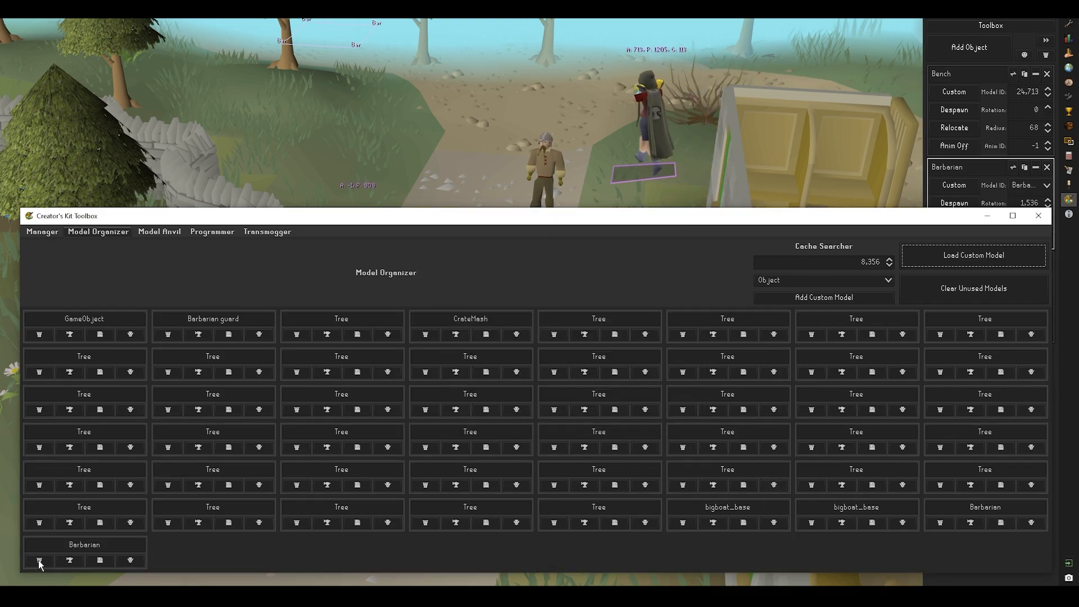
Return to the game and choose the Barbarian custom model for the Mash object
left_click(987, 215)
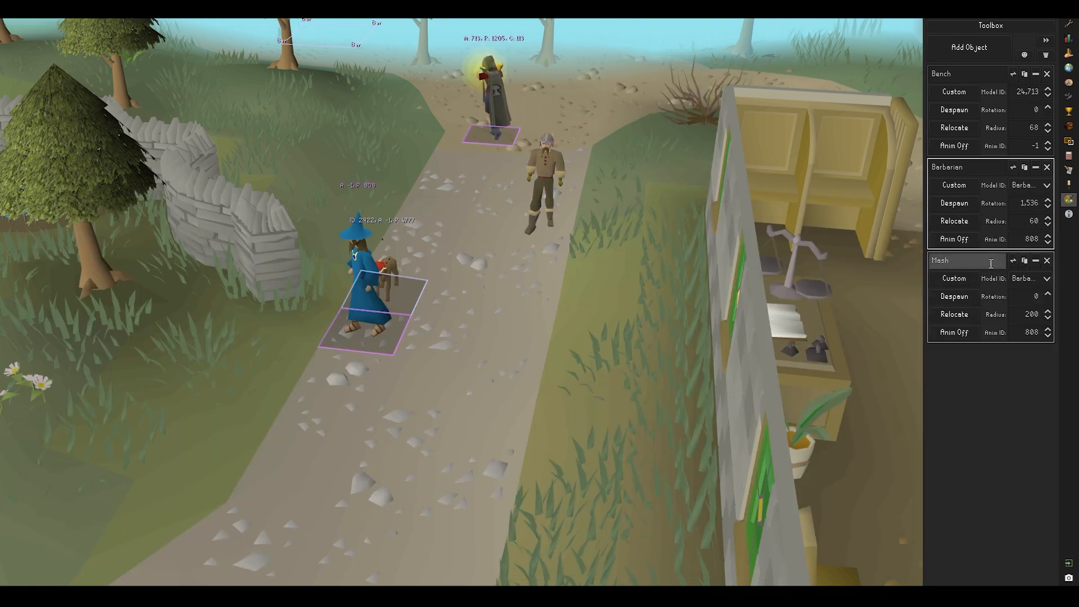
left_click(1028, 282)
left_click(1026, 368)
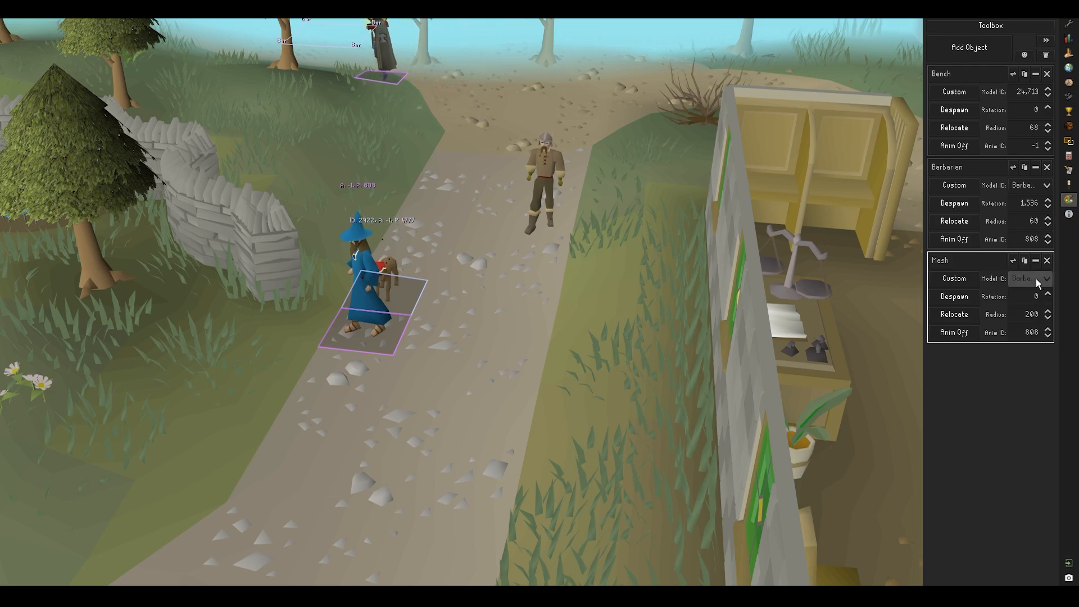
Bring the Model Anvil back up, enlarge its window and look over the Barbarian's model entries
mouse_move(468, 565)
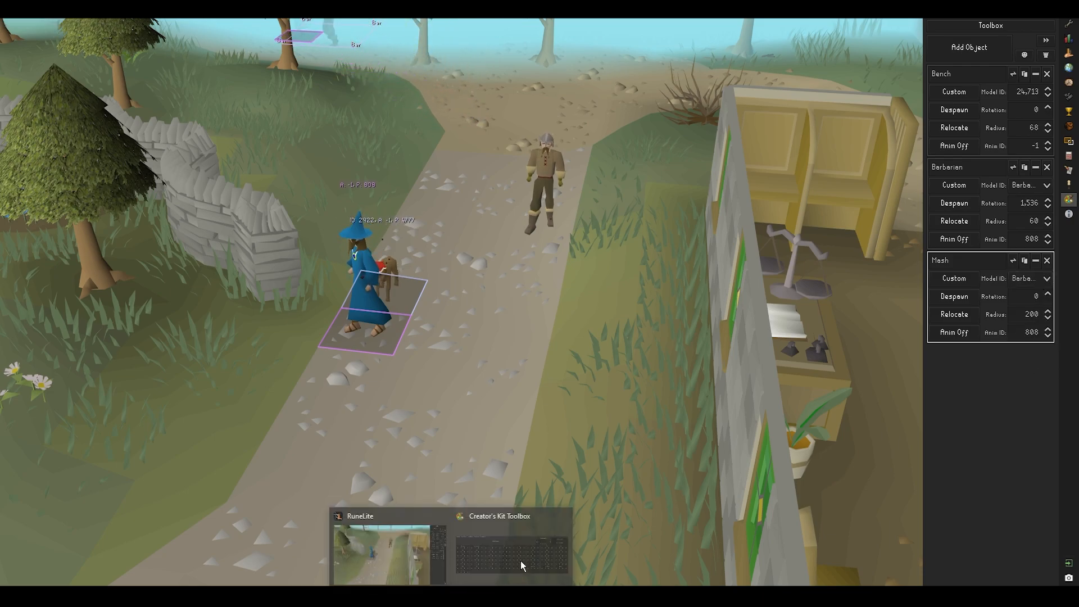
left_click(512, 569)
left_click(163, 233)
left_click_drag(258, 211, 269, 120)
scroll(507, 451, "up", 3)
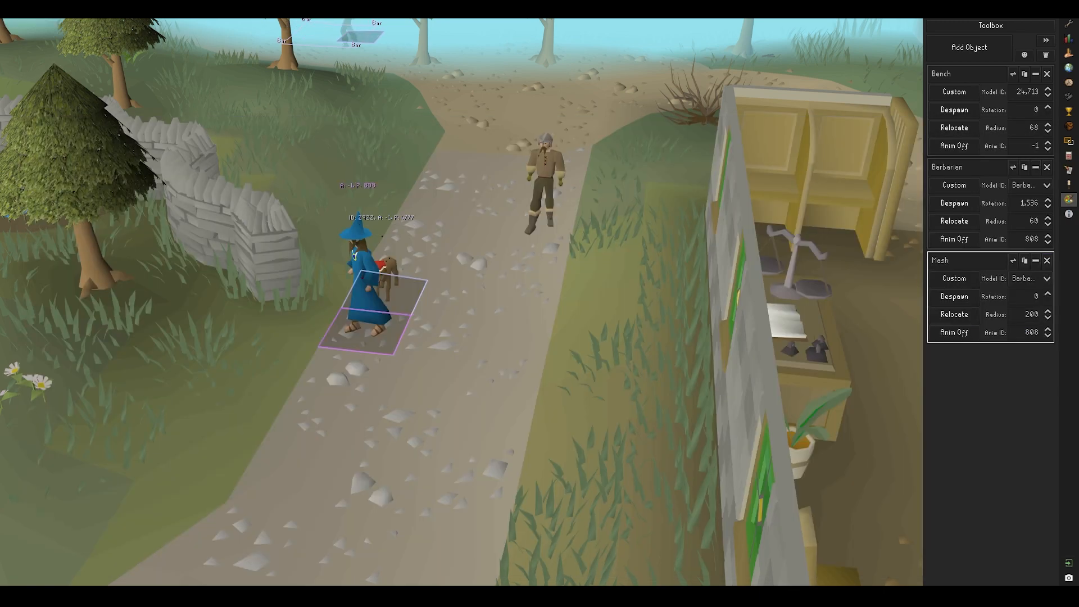
Look through the Creator's Kit plugin settings, from Oculus Orb down to Transmogrification
left_click(1071, 23)
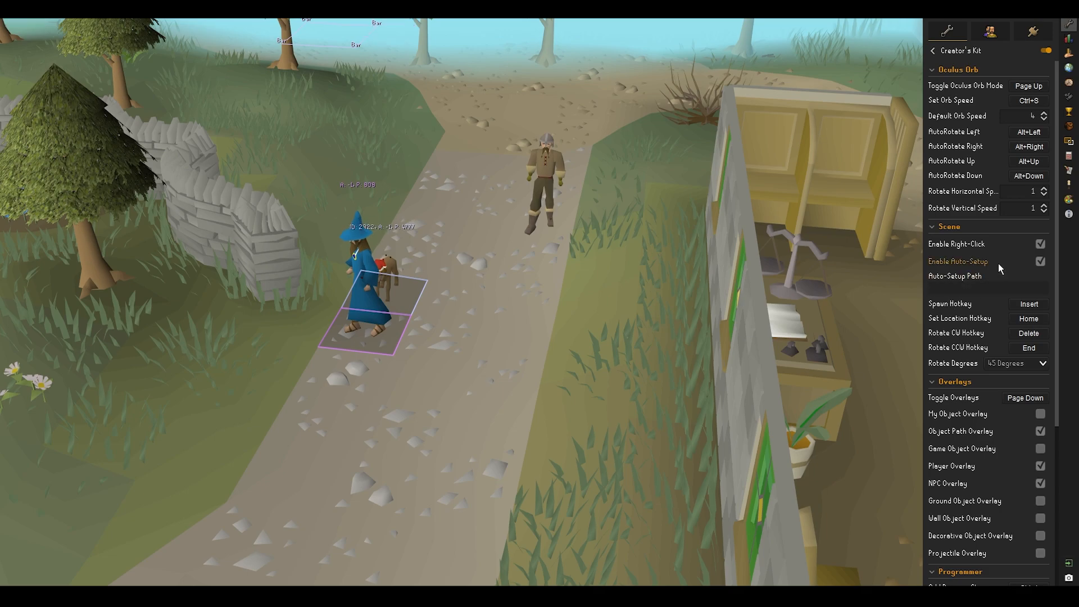
scroll(966, 423, "down", 3)
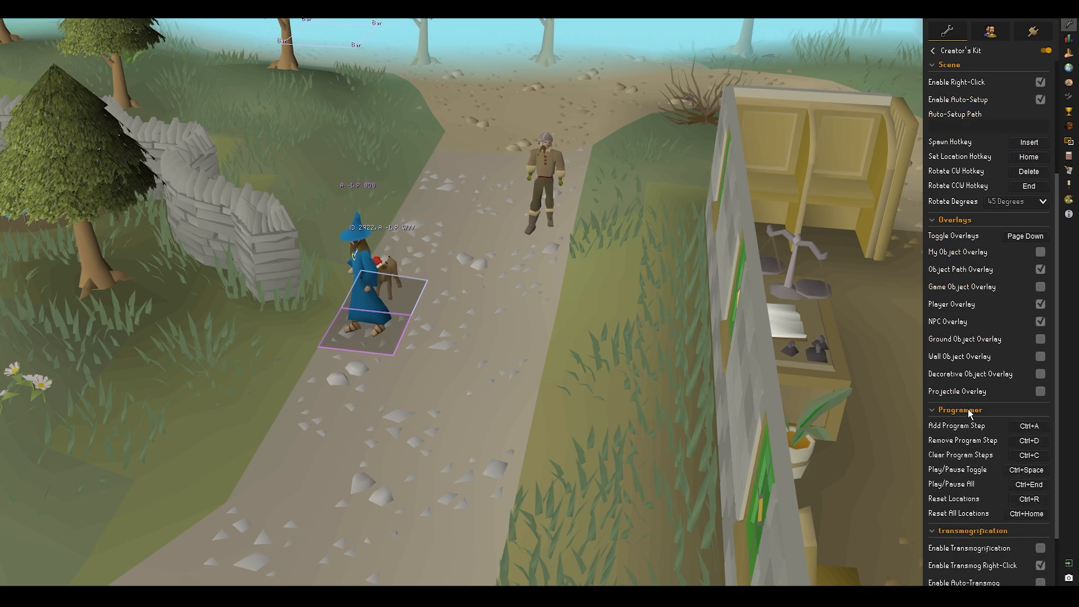
scroll(975, 399, "down", 2)
scroll(980, 463, "up", 4)
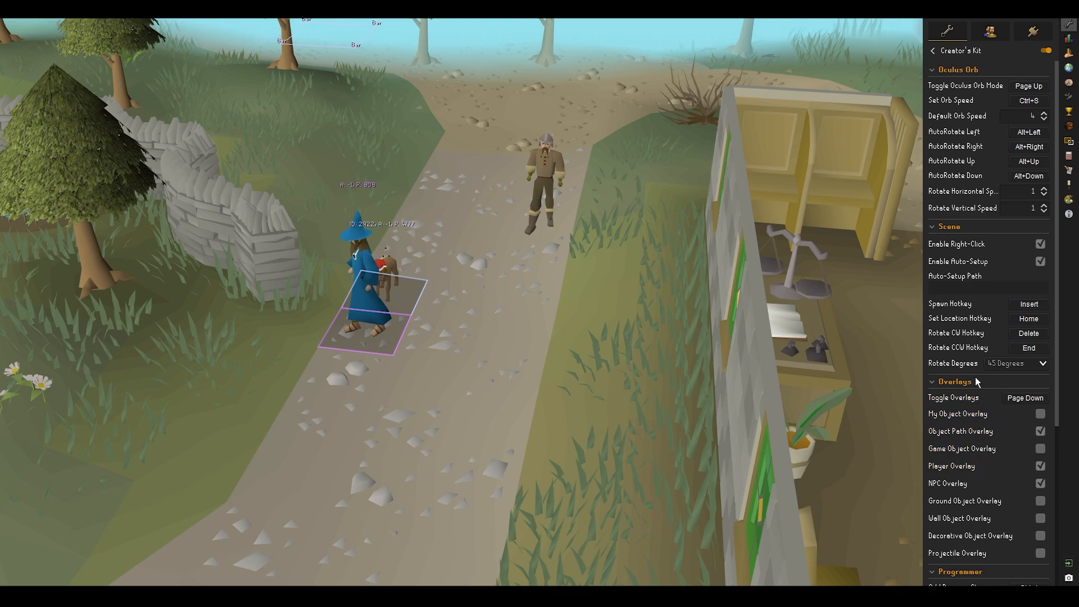
Open the Transmogger in the Creator's Kit Toolbox and examine its radius and animation swap settings
middle_click_drag(601, 395, 569, 399)
mouse_move(451, 595)
left_click(502, 566)
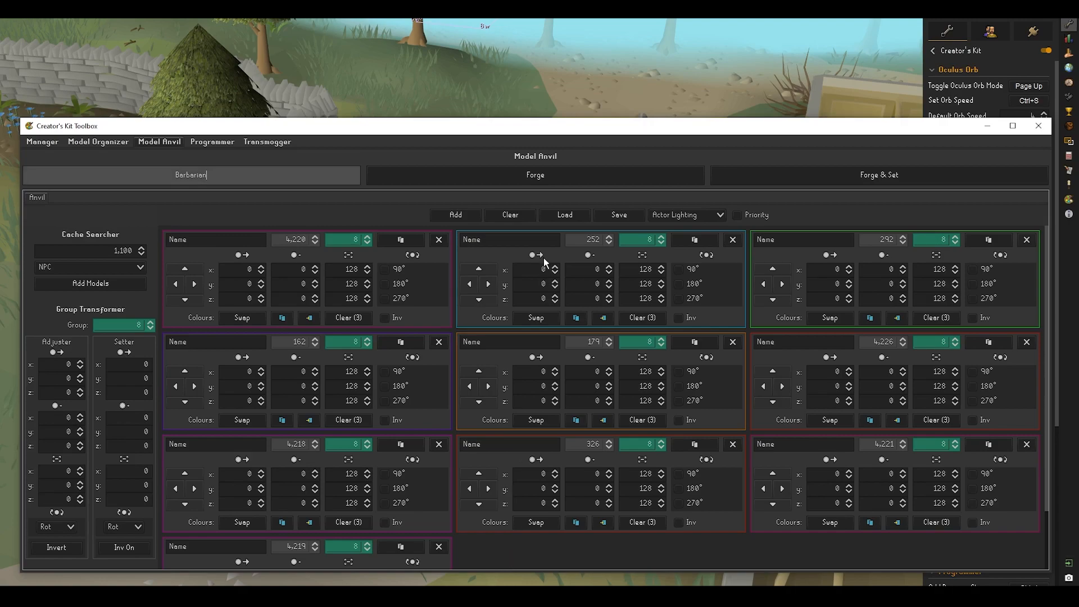
left_click(267, 142)
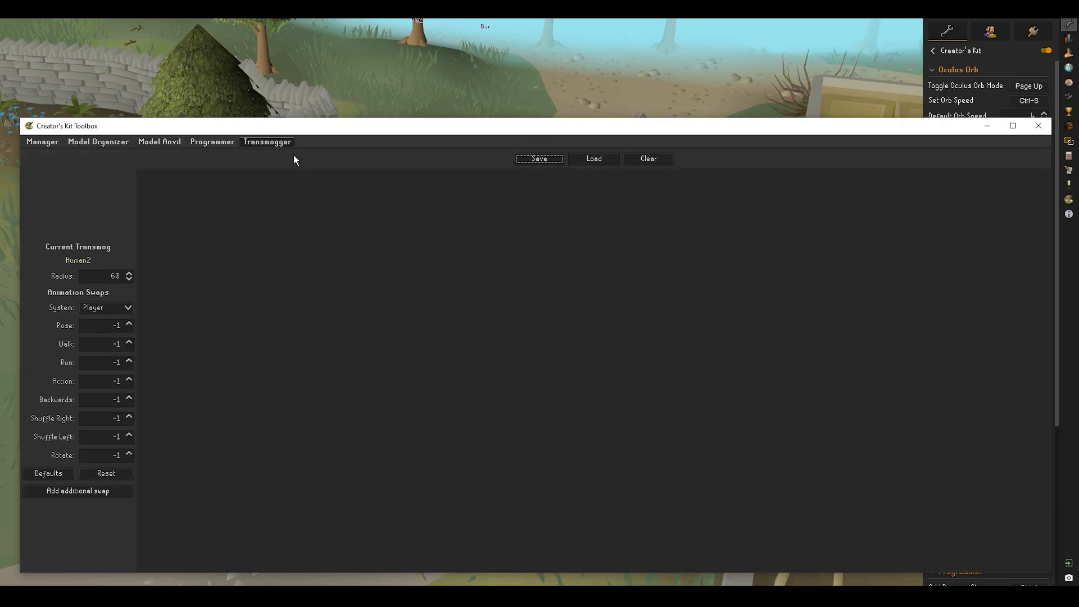
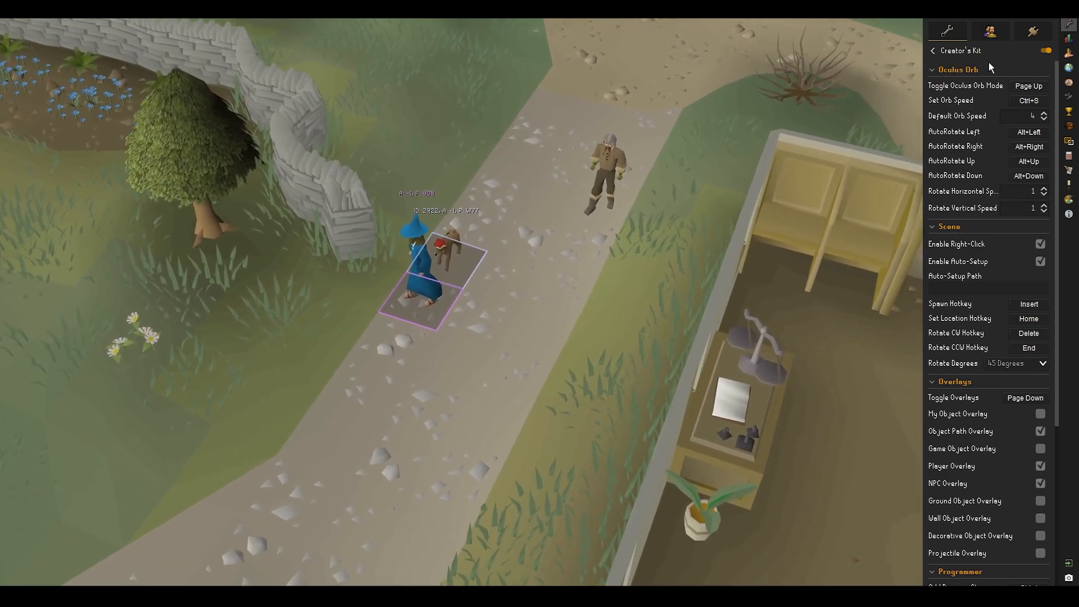
Enable the Entity Hider plugin and switch its Hide Local Player option off and on, leaving it enabled
left_click(932, 51)
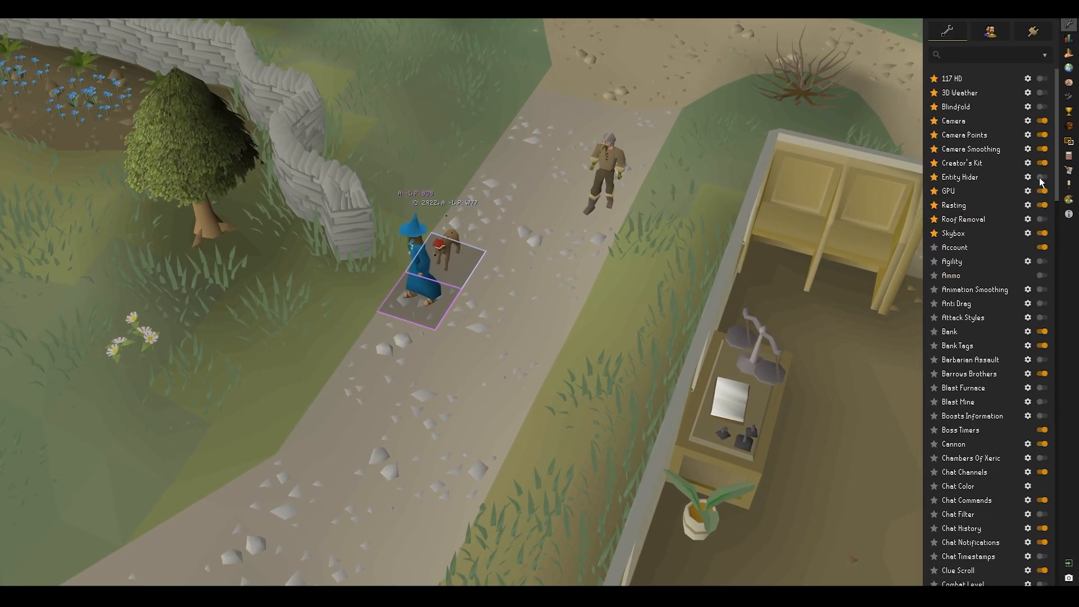
right_click(417, 327)
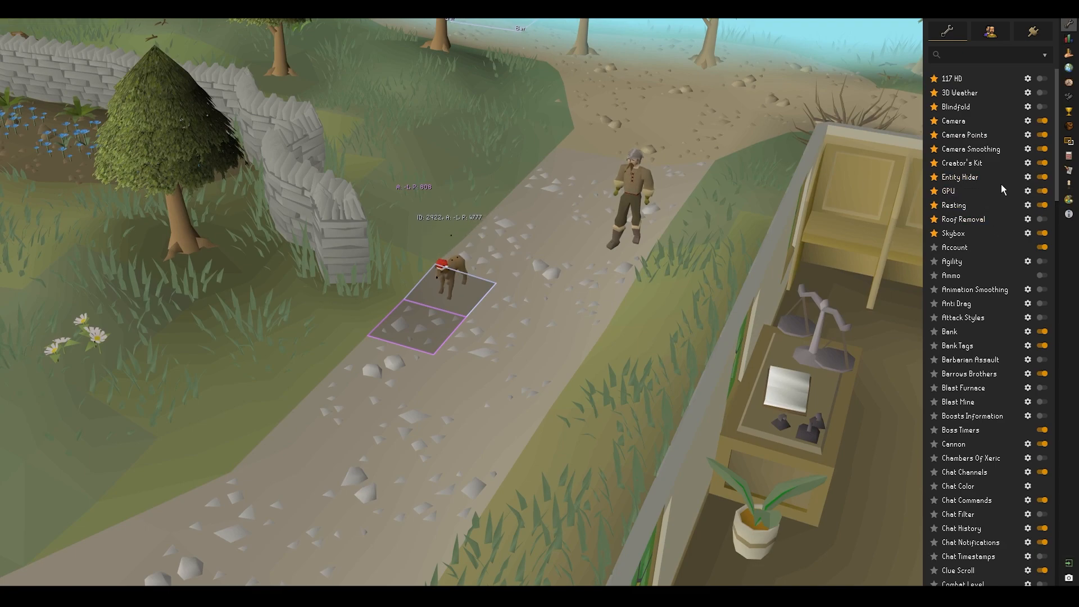
left_click(1028, 177)
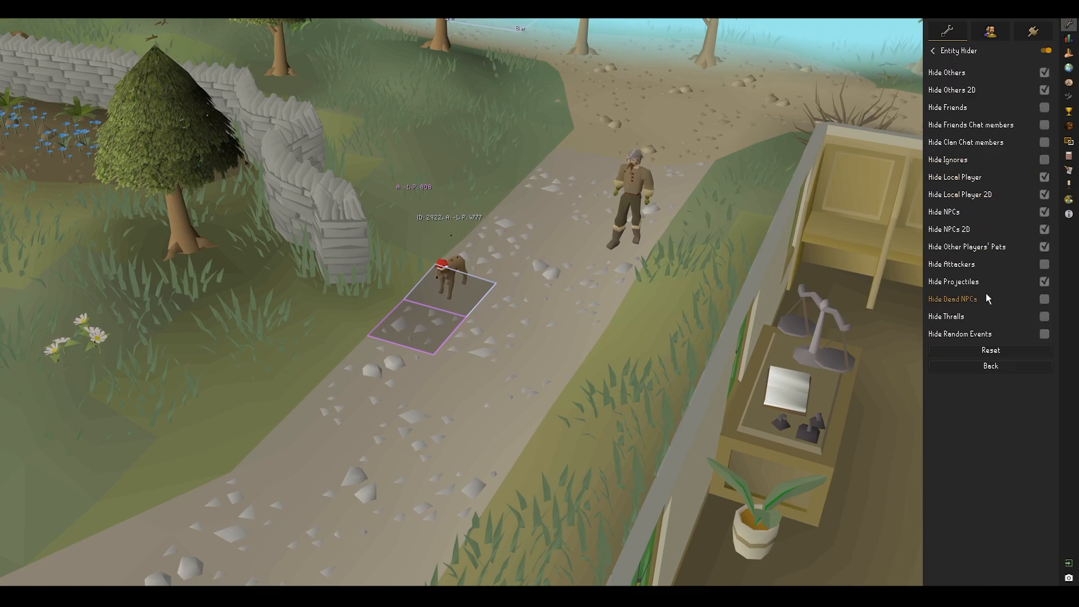
left_click(1045, 177)
left_click(1045, 177)
left_click(1045, 177)
left_click(1045, 177)
left_click(934, 50)
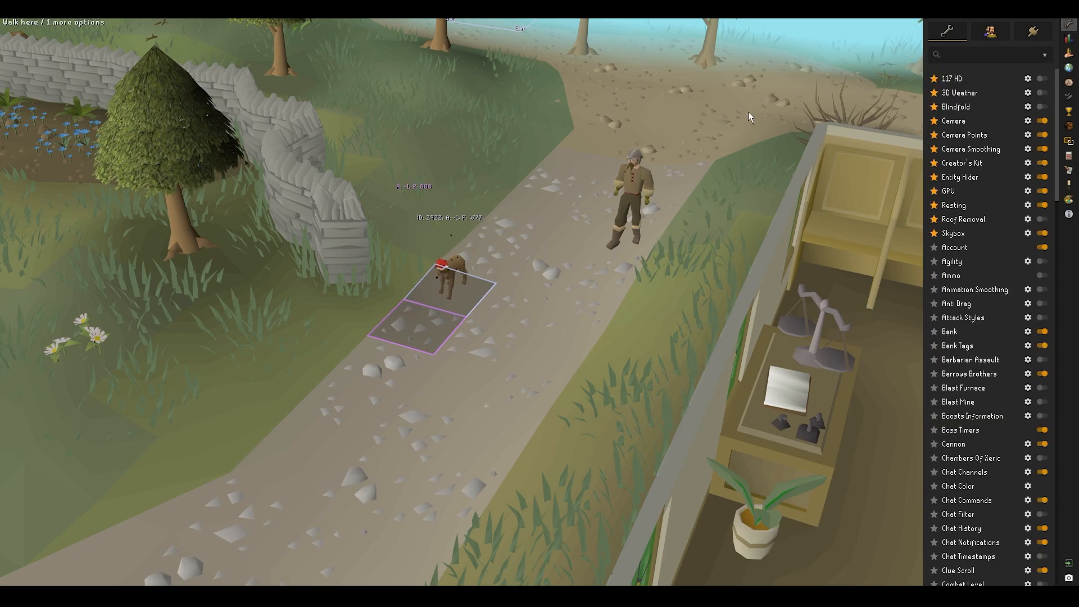
Turn on Enable Transmogrification in the Creator's Kit plugin settings
left_click(1028, 163)
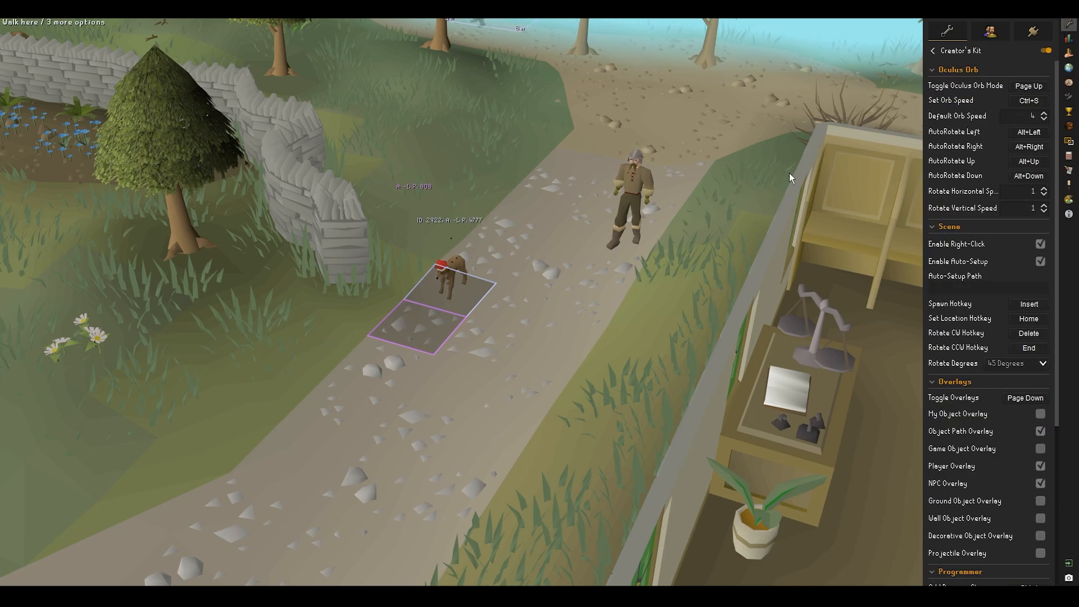
scroll(944, 325, "down", 5)
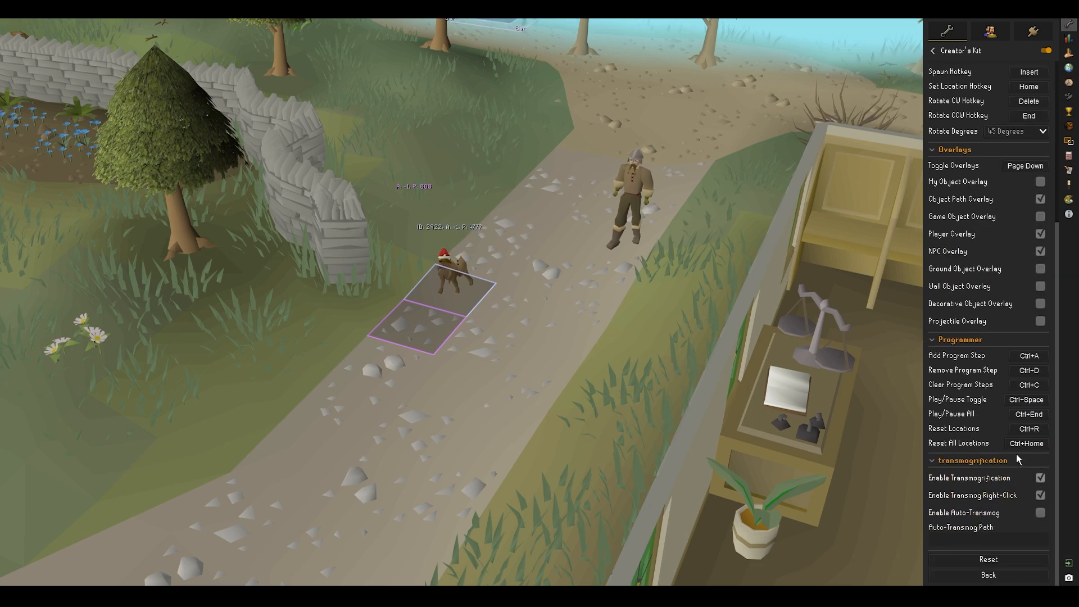
Move to the fountain square and turn off the Entity Hider plugin
middle_click_drag(581, 304, 574, 448)
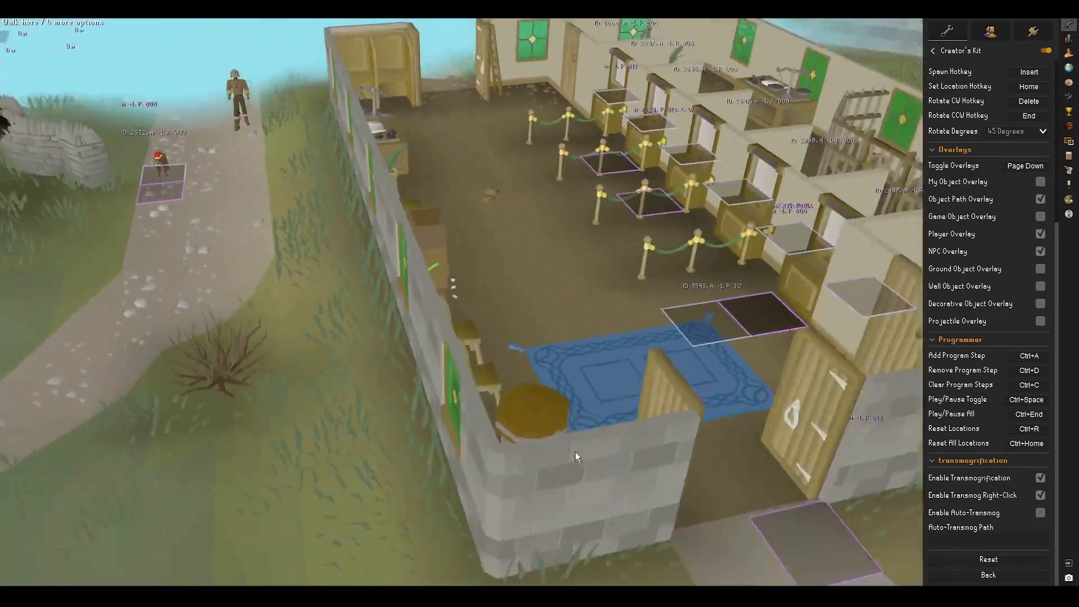
middle_click_drag(575, 451, 417, 305)
key("w")
left_click_drag(417, 305, 647, 225)
key("s")
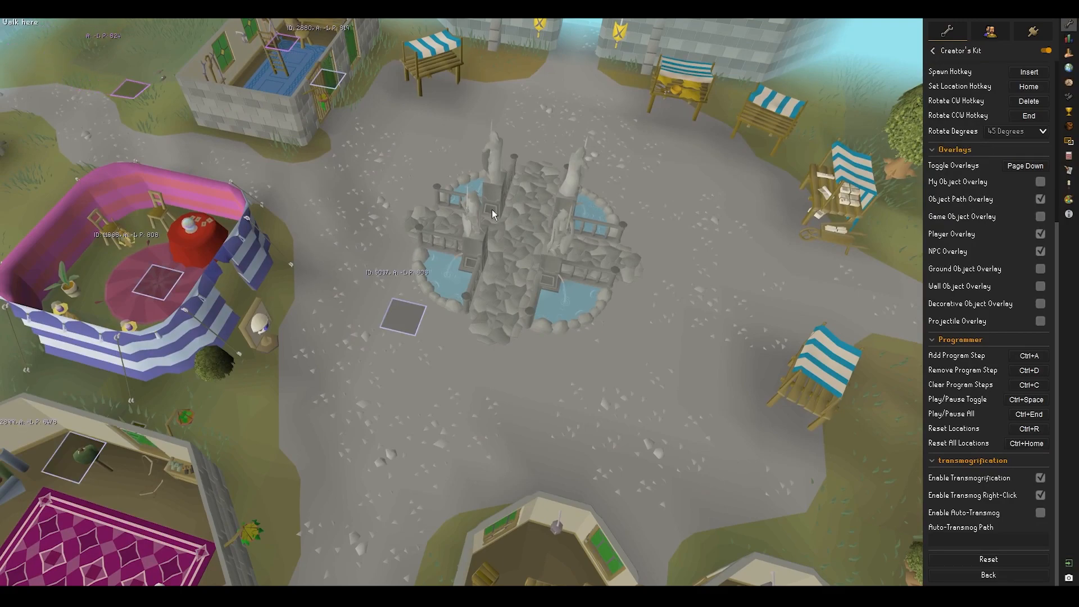
scroll(393, 306, "up", 5)
scroll(396, 354, "down", 5)
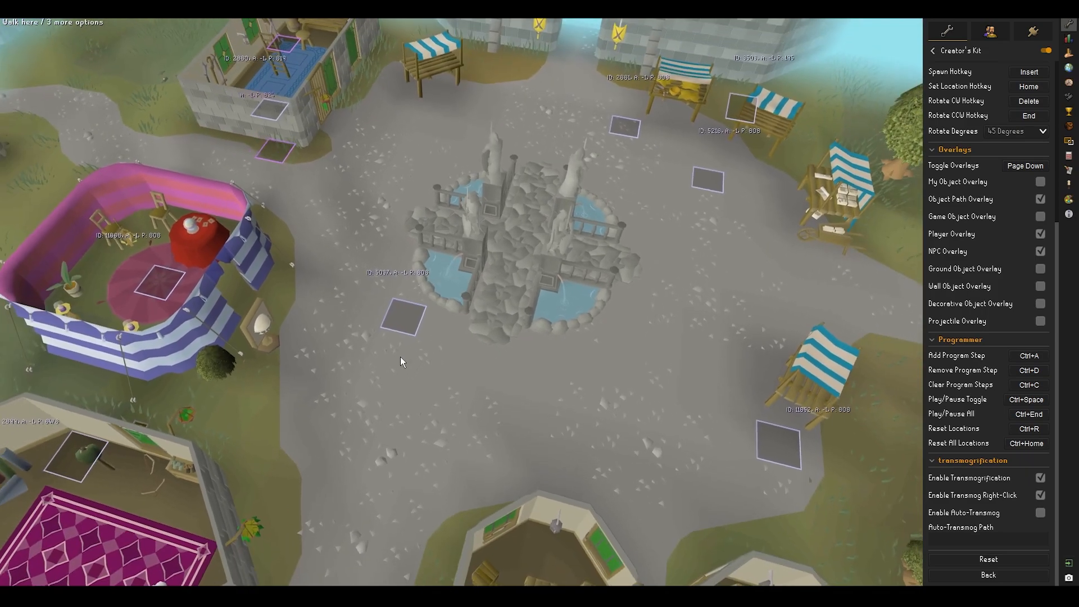
left_click(933, 51)
left_click(1027, 177)
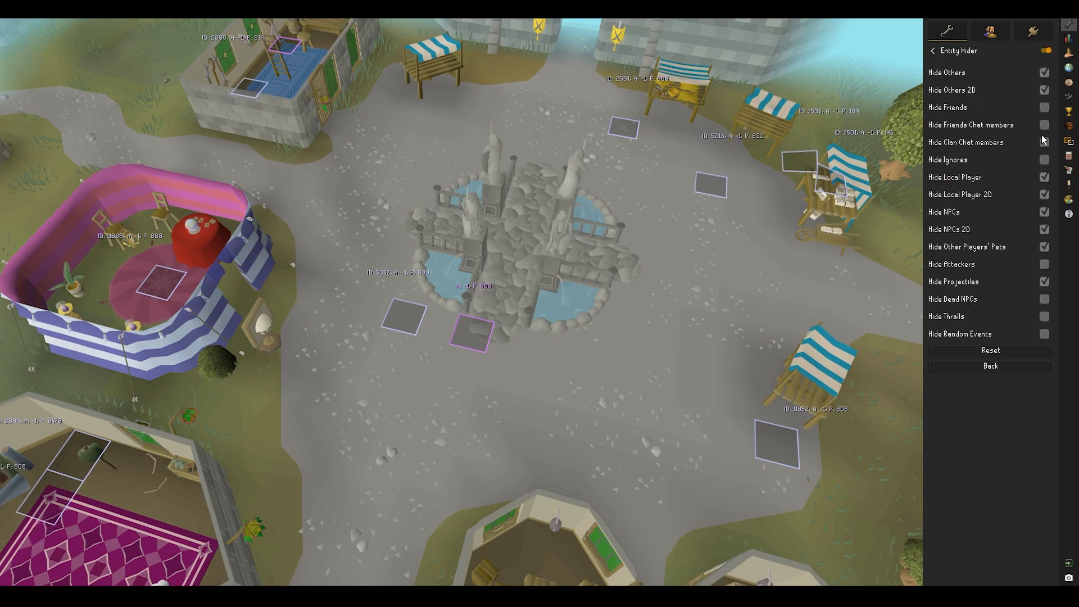
left_click(1045, 52)
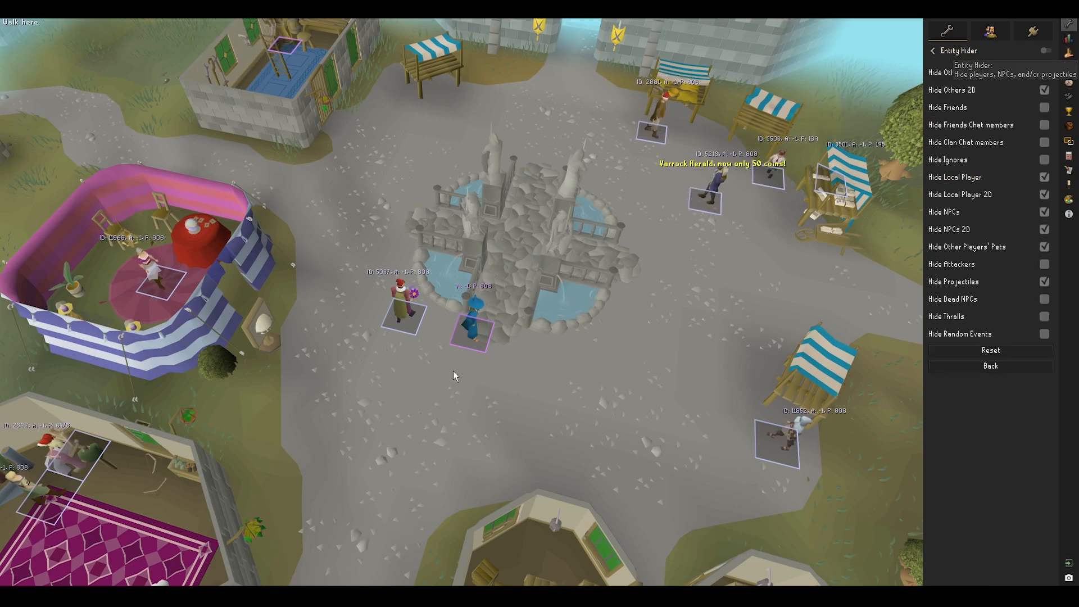
Check the Enable Transmog Right-Click setting in Creator's Kit, and transmogrify the player into the Romeo NPC by the fountain
right_click(405, 316)
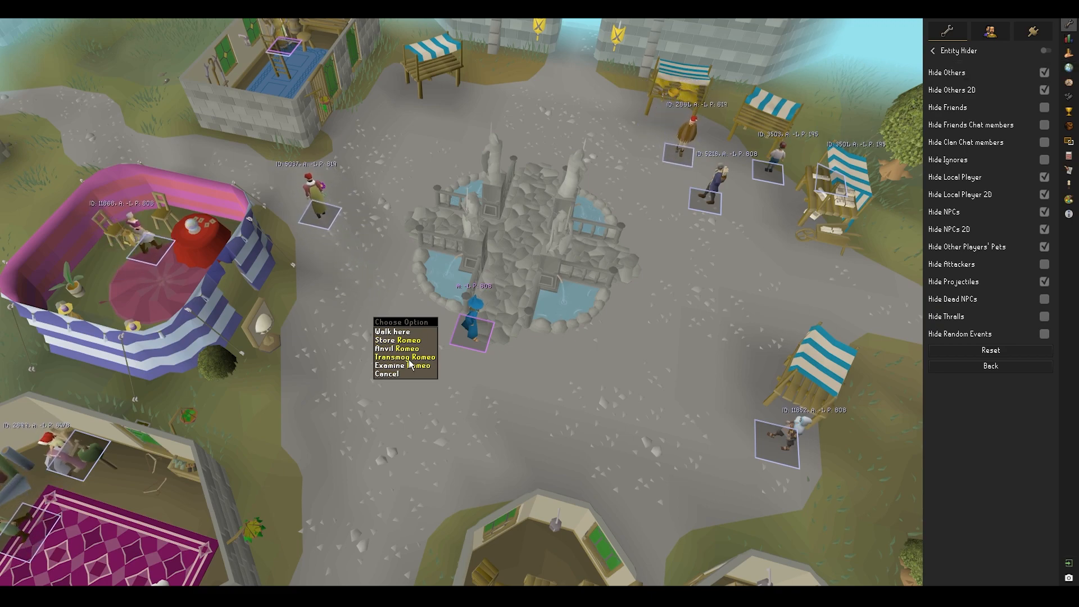
left_click(931, 50)
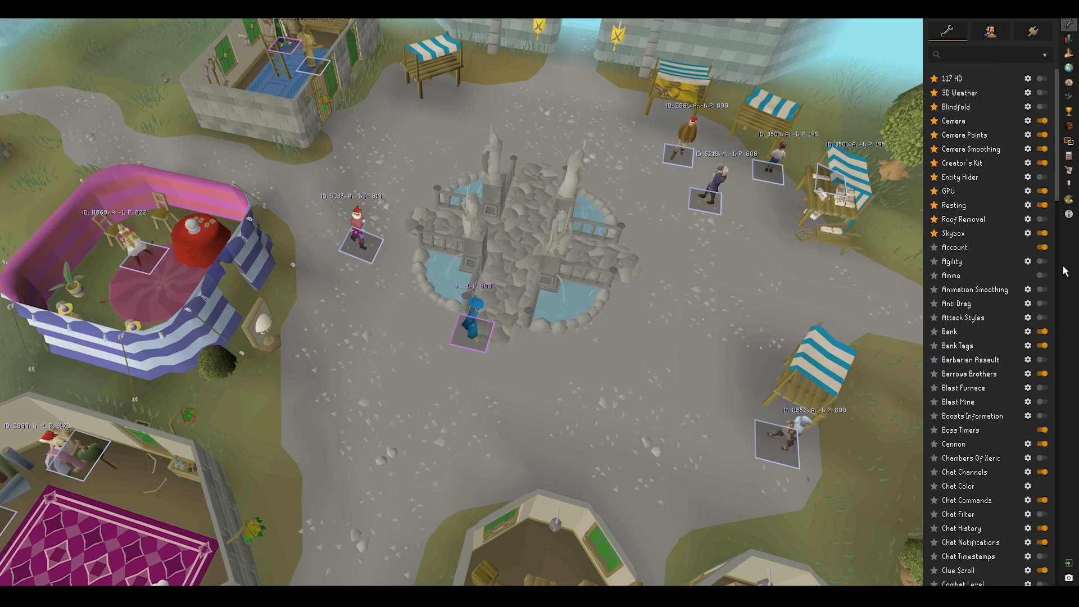
left_click(1028, 163)
scroll(990, 506, "down", 5)
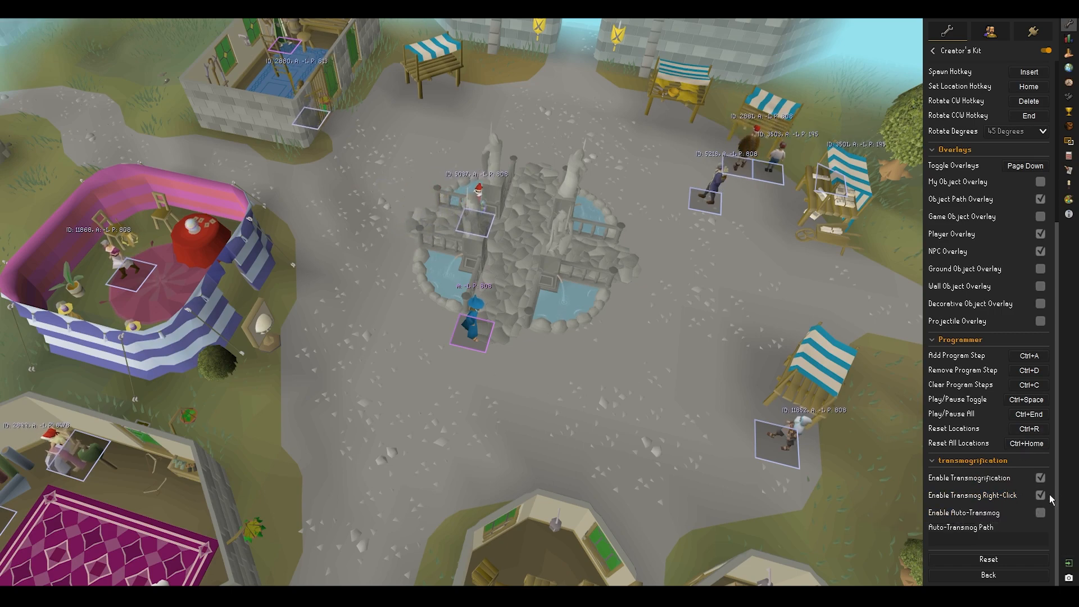
right_click(503, 257)
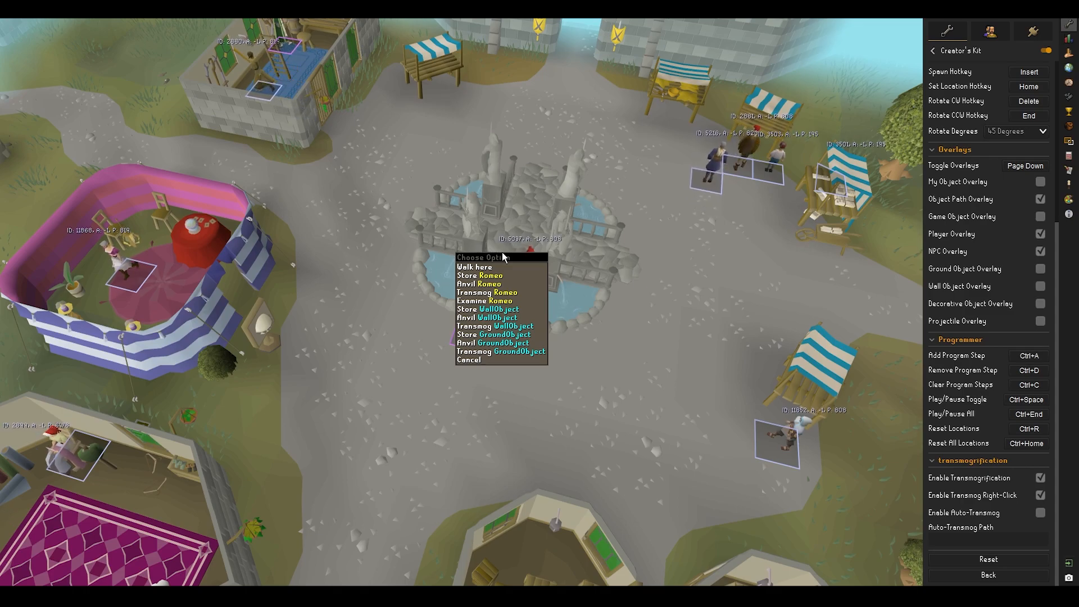
left_click(490, 292)
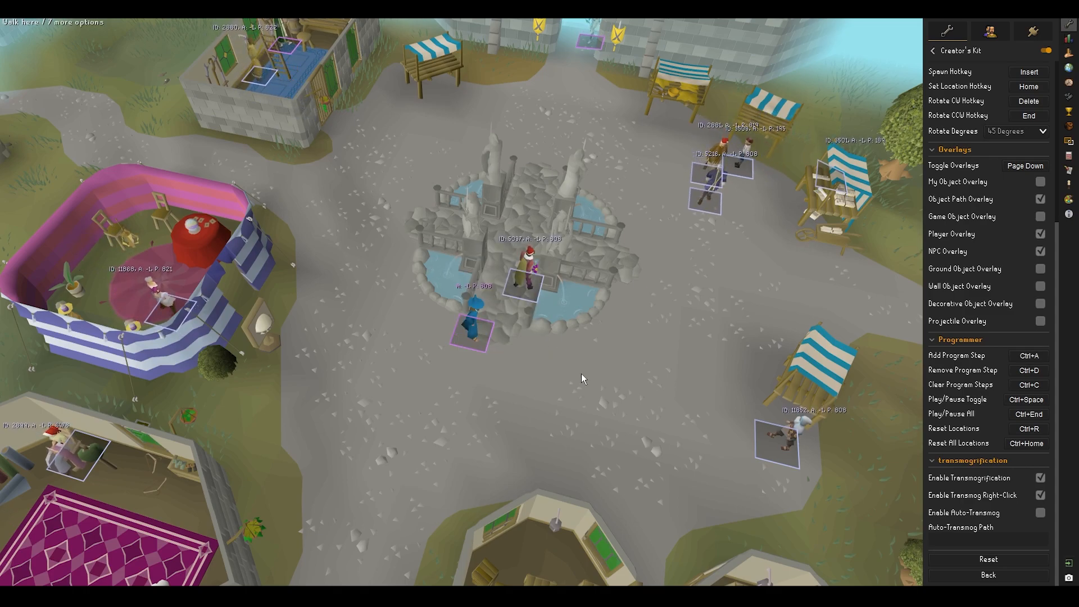
Turn the Entity Hider plugin back on
scroll(590, 387, "up", 2)
middle_click_drag(609, 415, 558, 396)
left_click(934, 52)
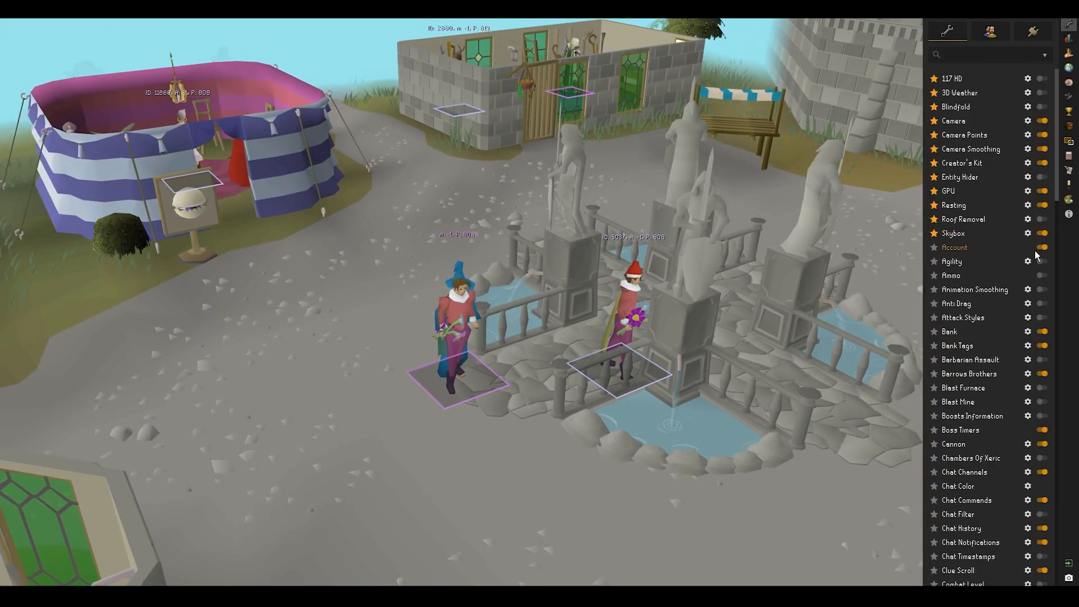
left_click(1042, 177)
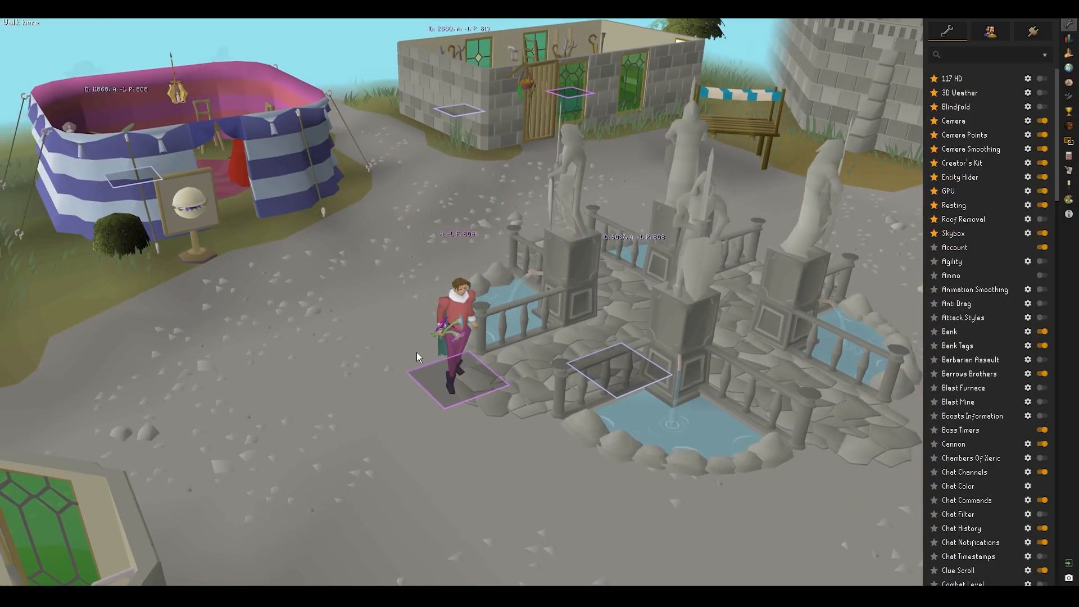
Walk the transmogrified character around the fountain square and examine its movement from several angles
middle_click_drag(635, 329, 488, 366)
scroll(432, 377, "up", 4)
left_click(368, 363)
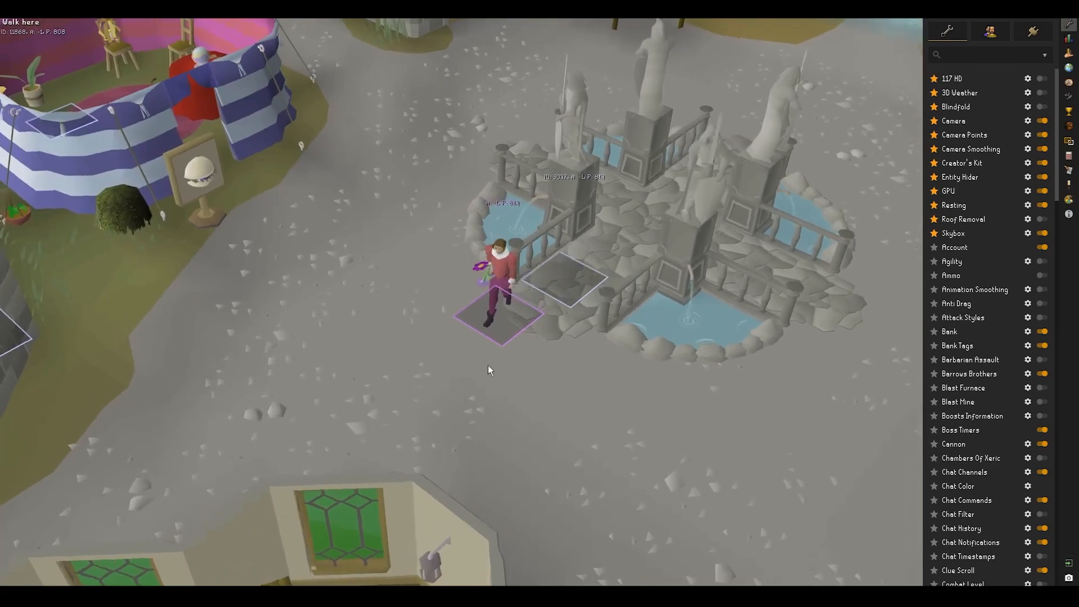
left_click(381, 282)
middle_click_drag(385, 329, 357, 327)
left_click(261, 287)
middle_click_drag(294, 347, 393, 332)
middle_click_drag(169, 365, 315, 382)
left_click(373, 406)
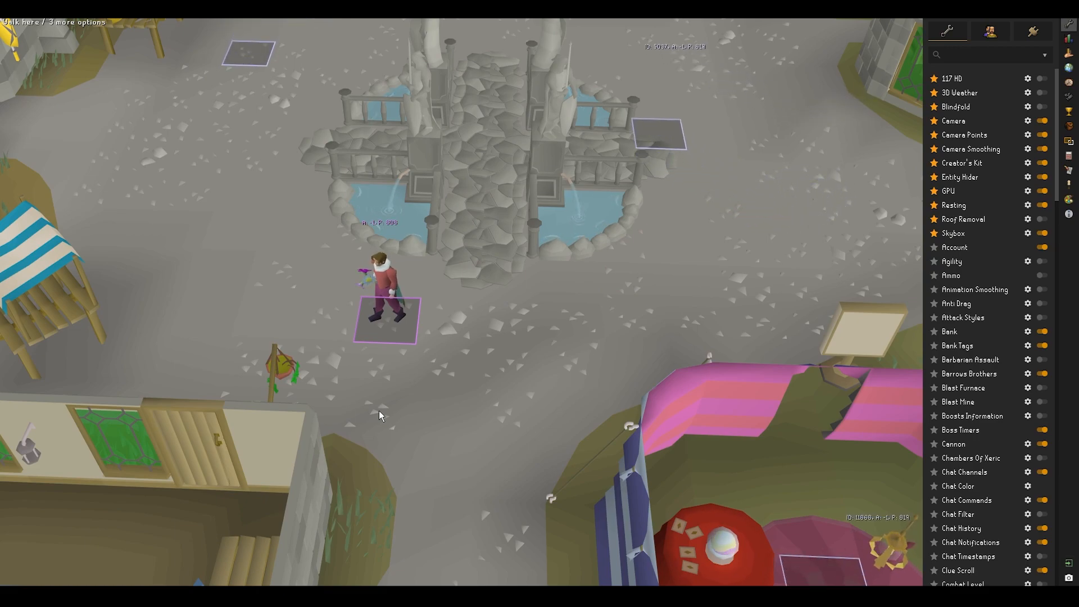
middle_click_drag(436, 372, 427, 410)
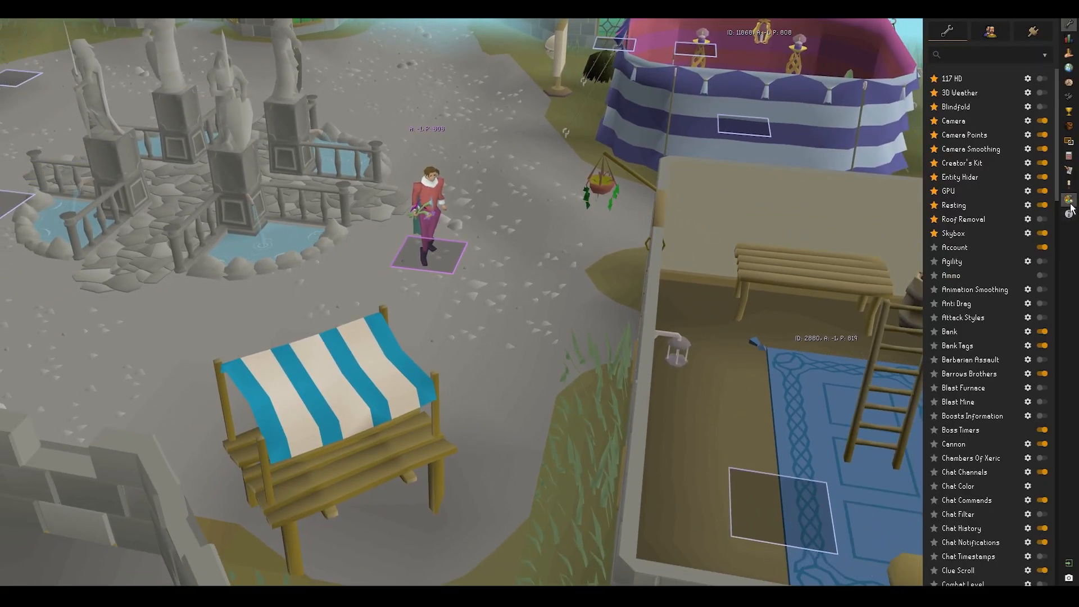
Bring up the Creator's Kit Toolbox and reduce its window height so the game character can be watched above the Transmogger
left_click(503, 565)
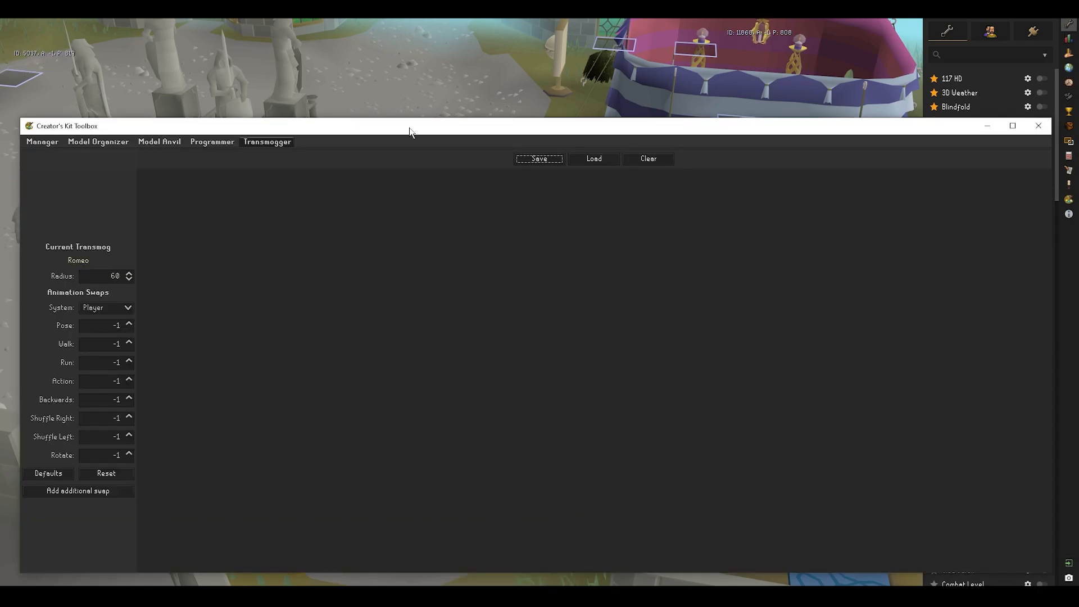
left_click_drag(409, 118, 412, 243)
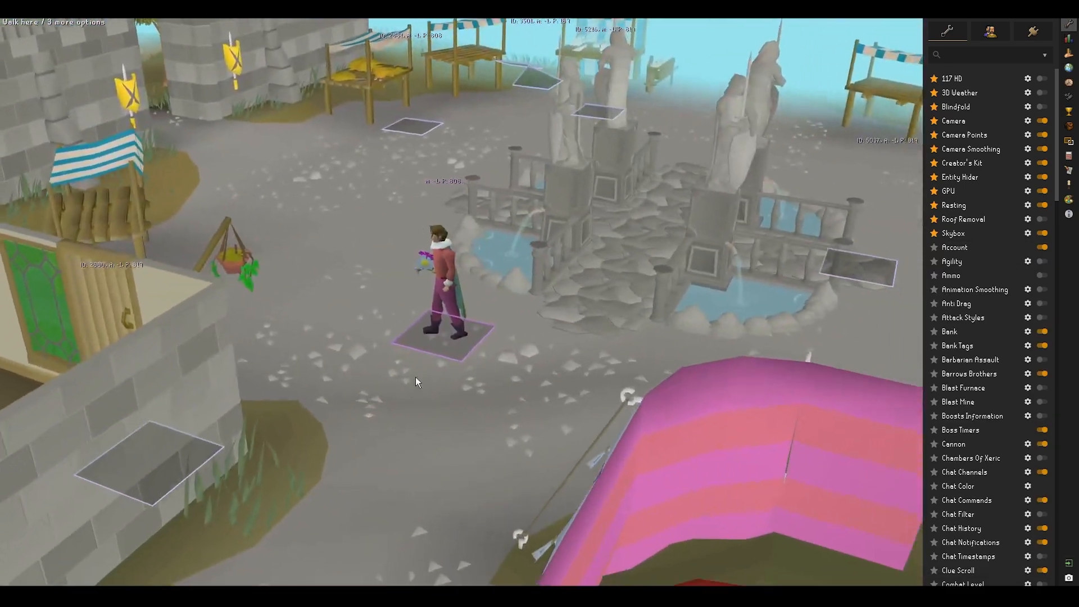
left_click(412, 312)
middle_click_drag(419, 308, 475, 470)
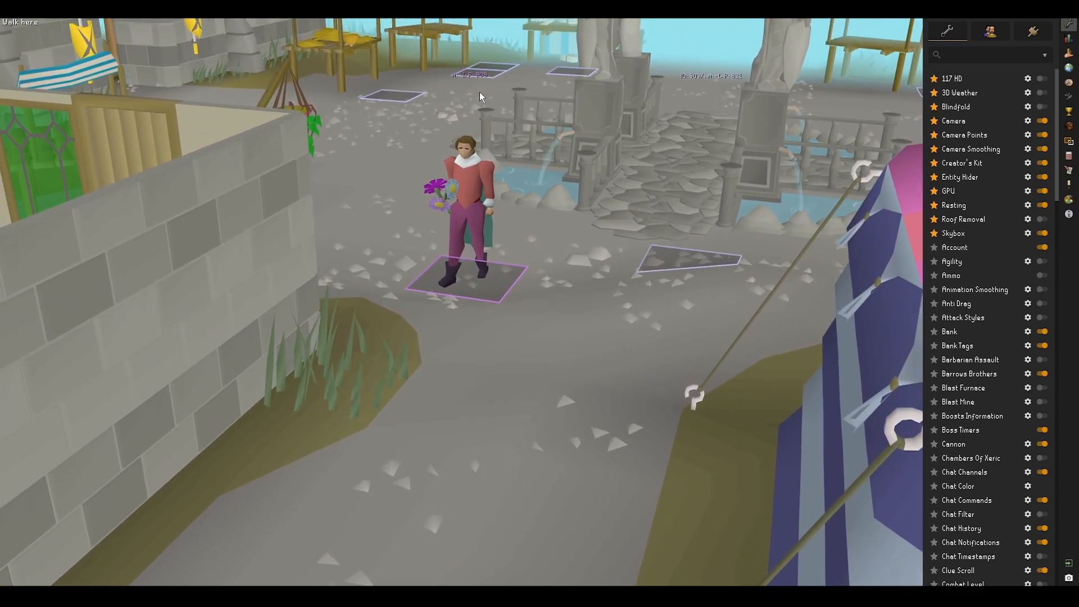
mouse_move(452, 596)
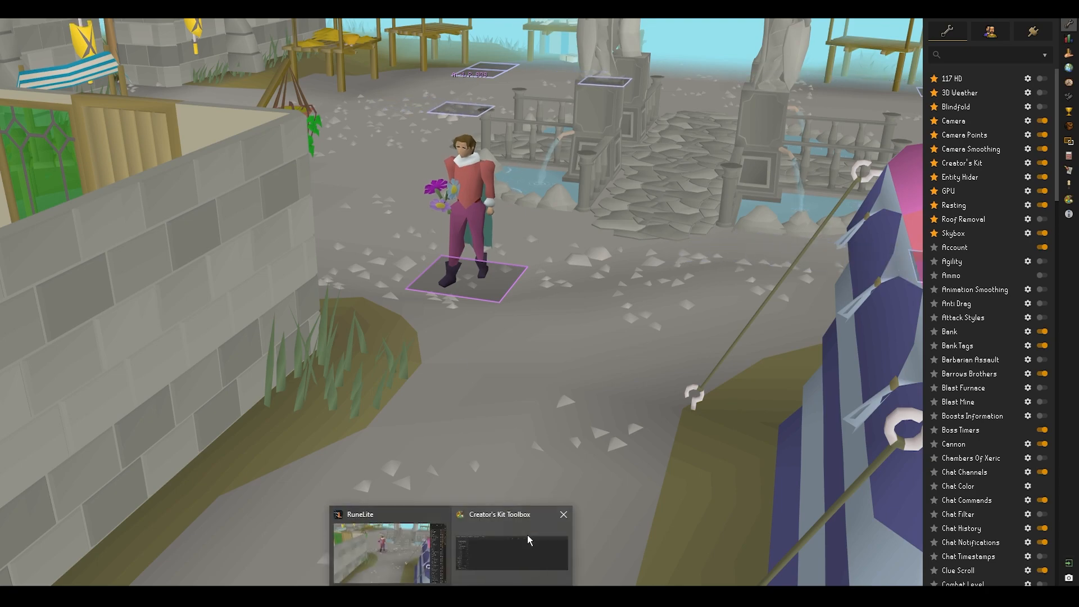
left_click(506, 540)
left_click_drag(351, 243, 355, 288)
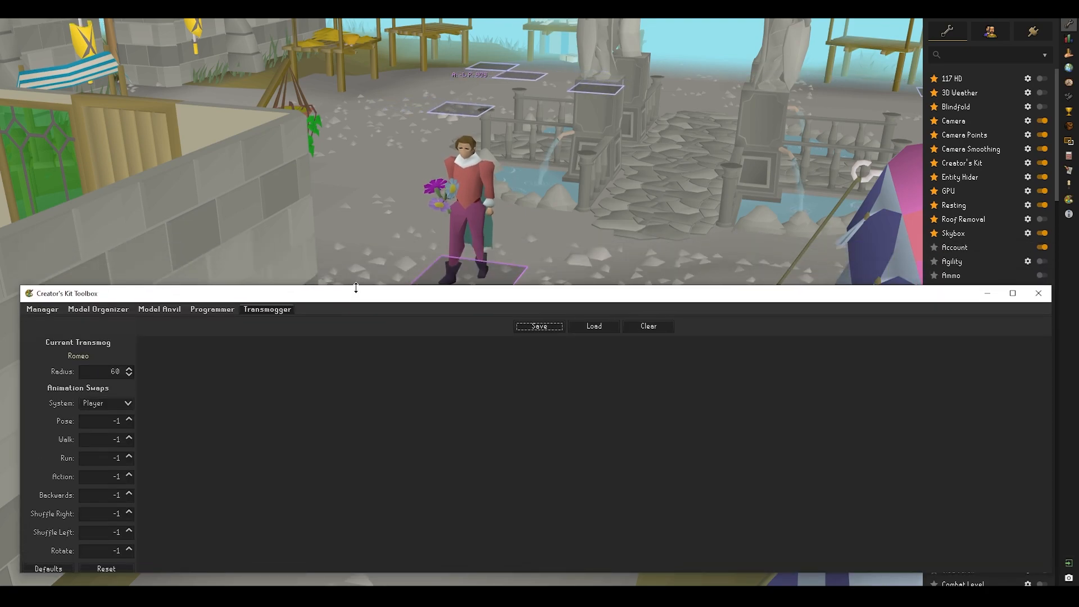
Set the animation swap system to Modified and the Pose swap to 866
left_click(103, 404)
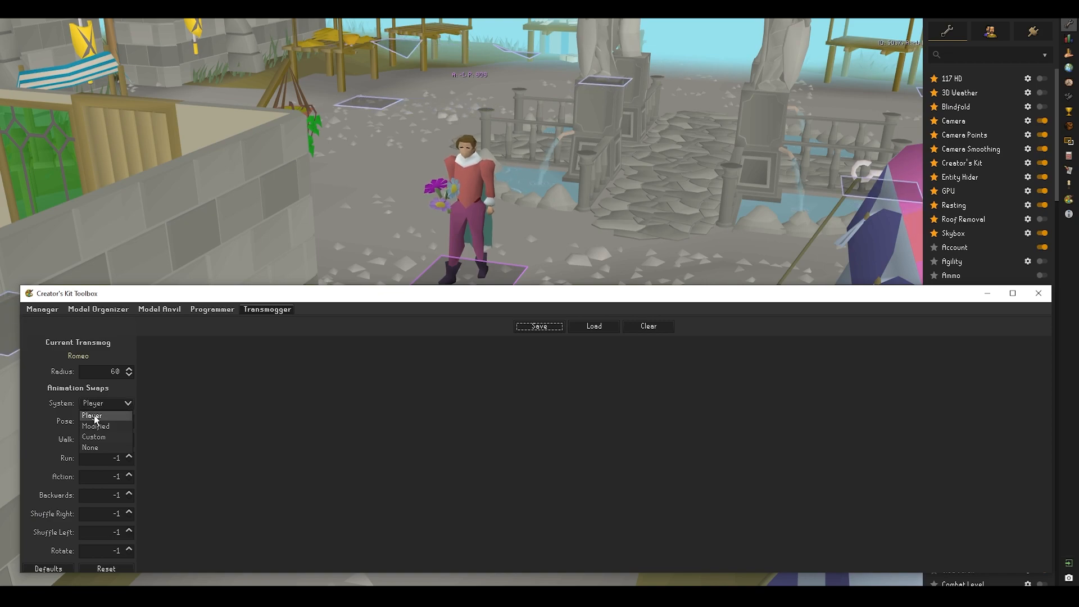
left_click(96, 426)
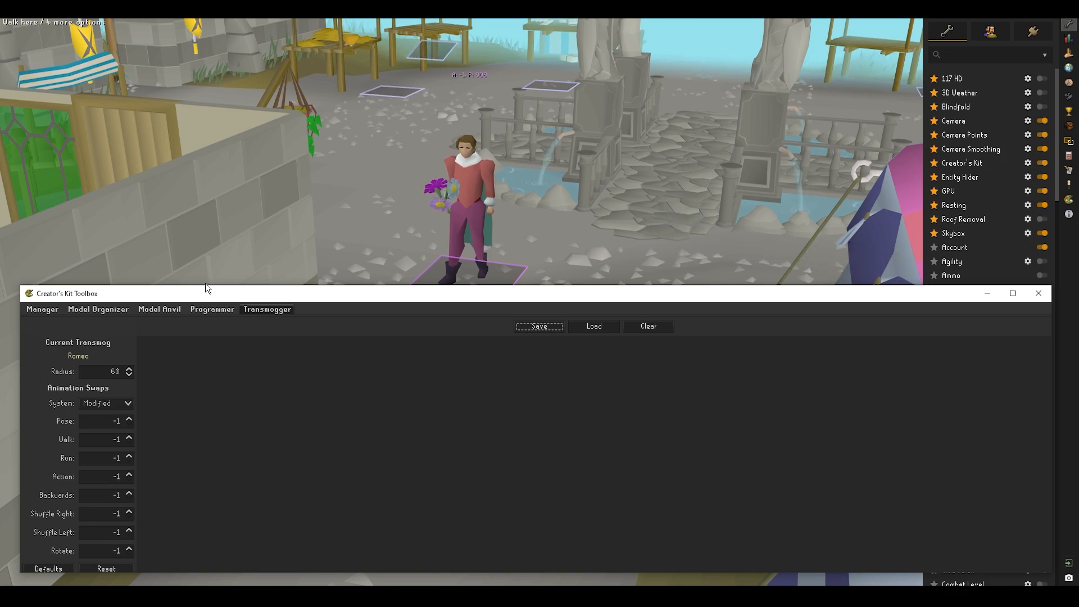
type("866")
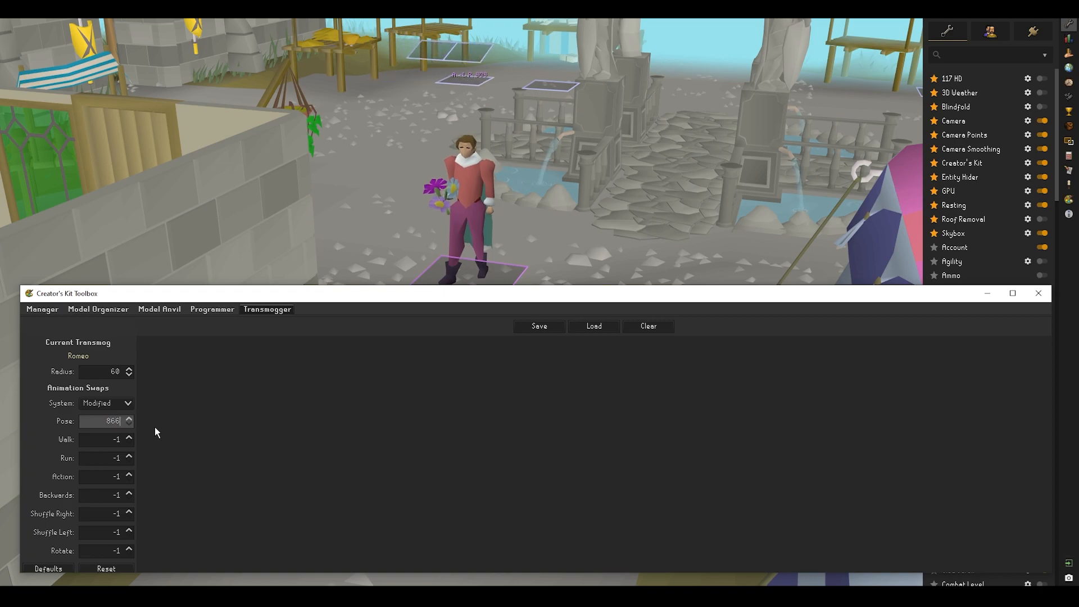
key("Return")
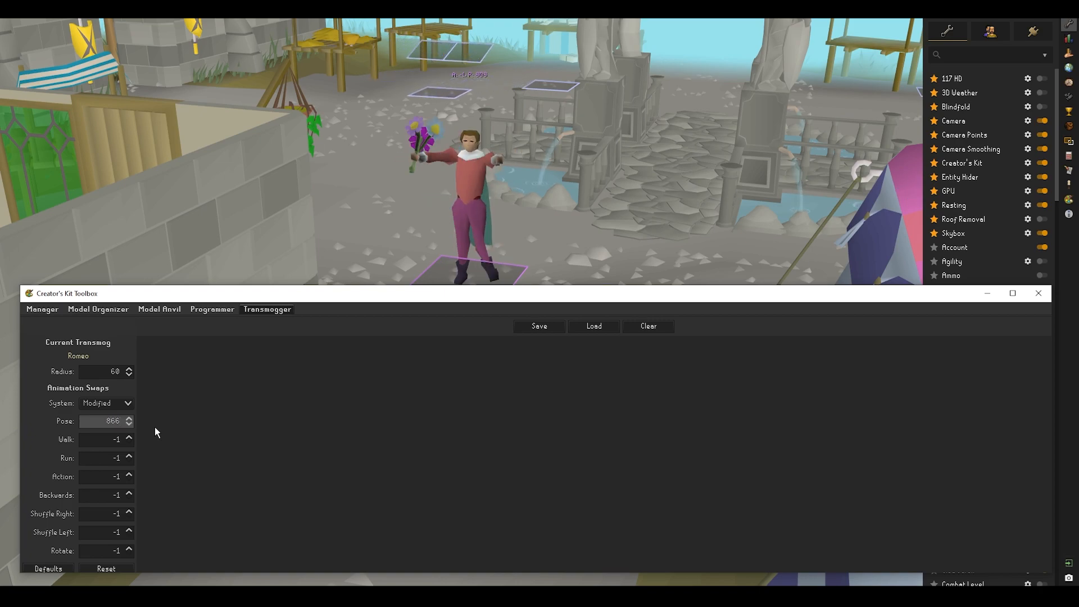
Move the character around the square and examine how its pose, walk and run animations play
scroll(515, 207, "down", 5)
left_click(568, 269)
middle_click_drag(569, 268, 564, 356)
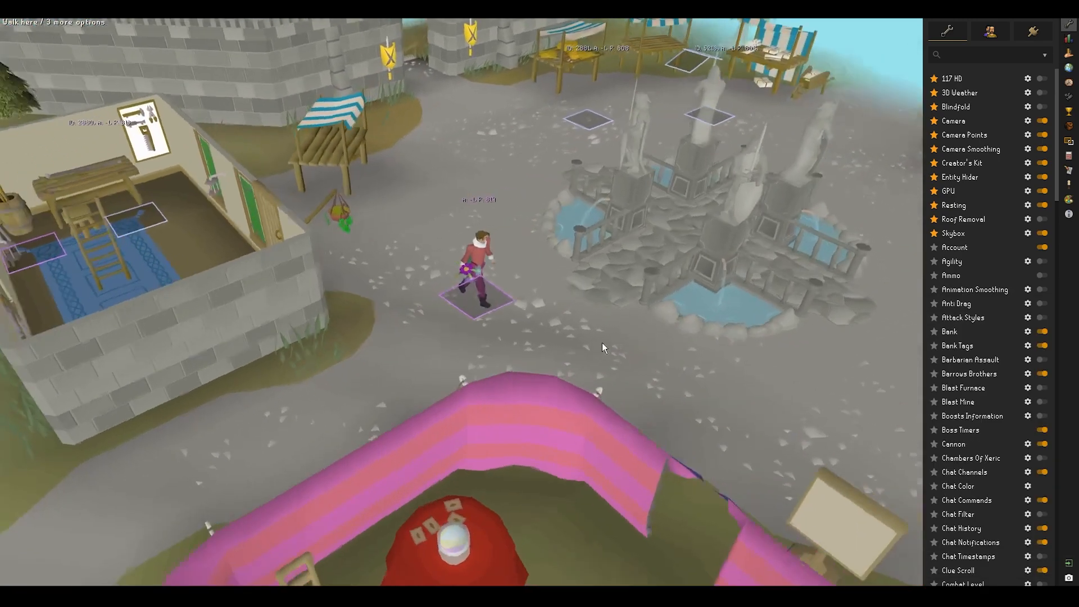
middle_click_drag(666, 376, 480, 336)
middle_click_drag(606, 373, 522, 346)
scroll(522, 347, "up", 4)
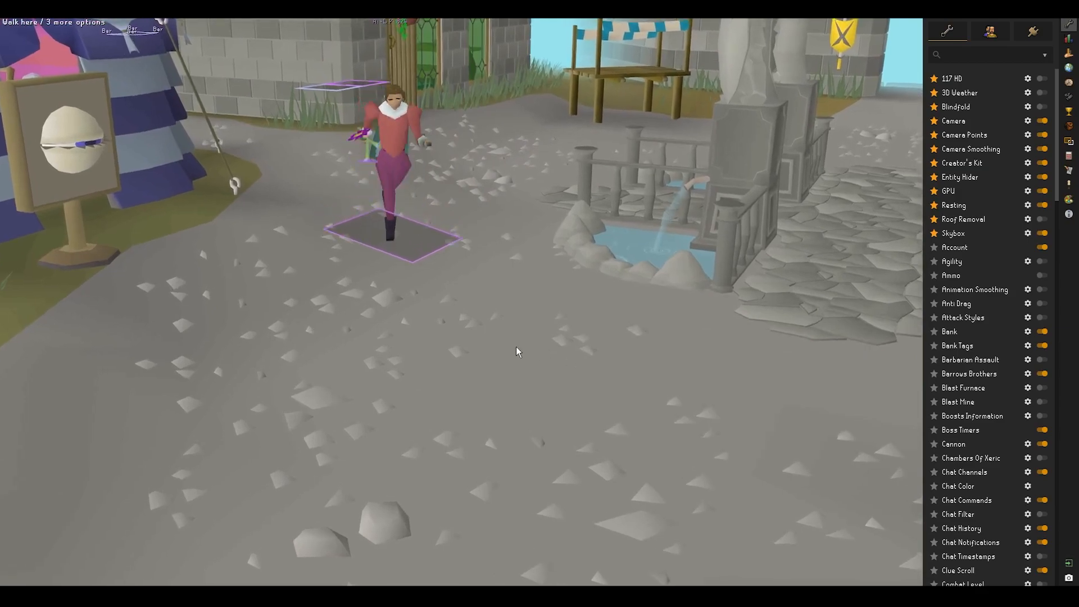
scroll(658, 458, "down", 5)
middle_click_drag(662, 462, 626, 434)
Set the Walk swap to 867 and the Run swap to 868, and test both by moving the character around the square
left_click(497, 565)
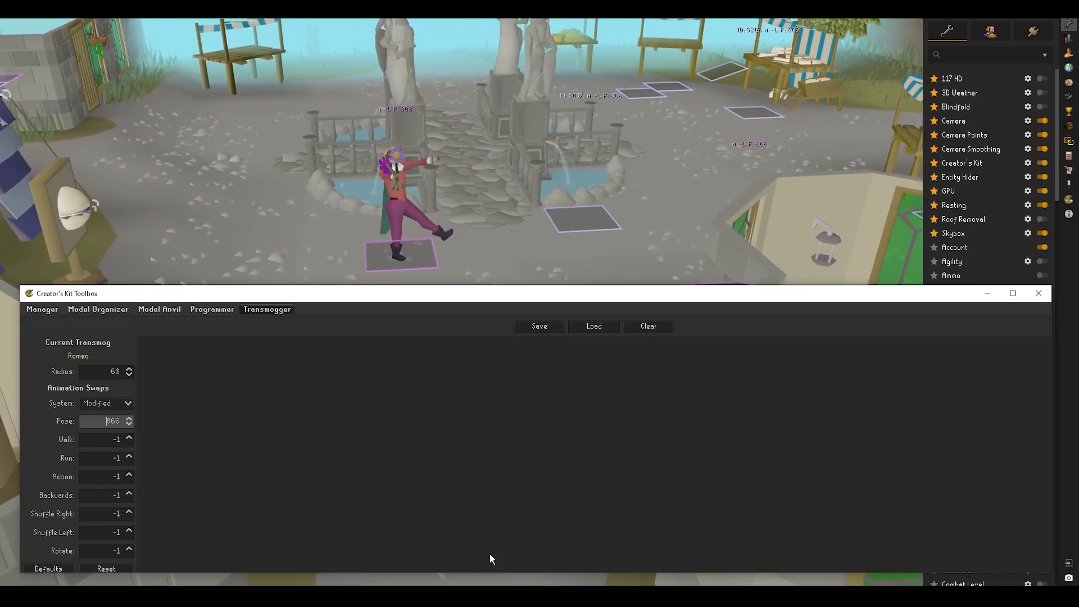
left_click_drag(103, 442, 170, 447)
type("867")
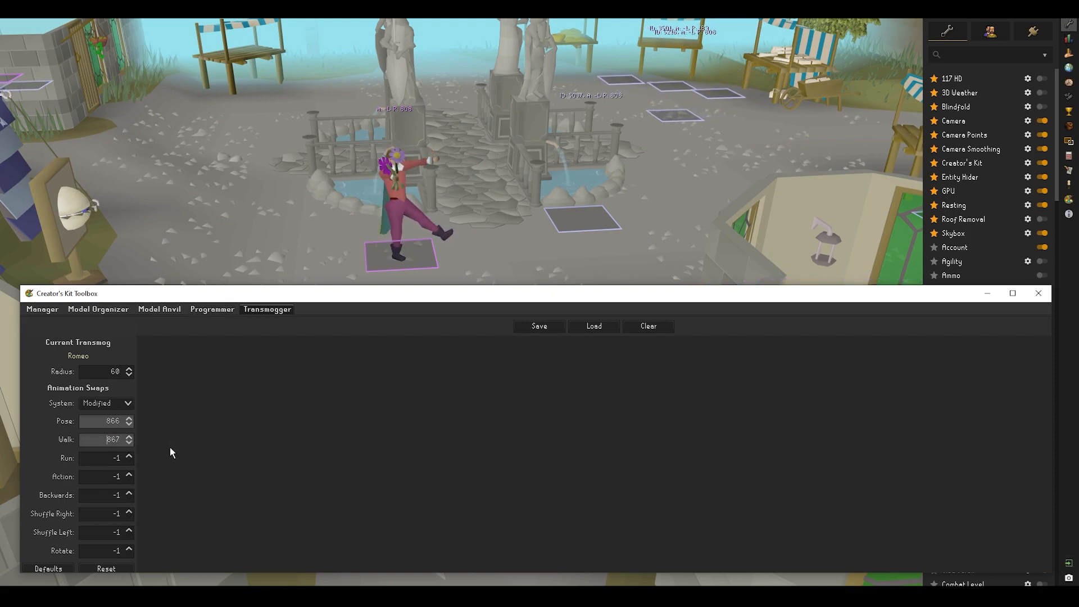
type("868")
left_click(544, 107)
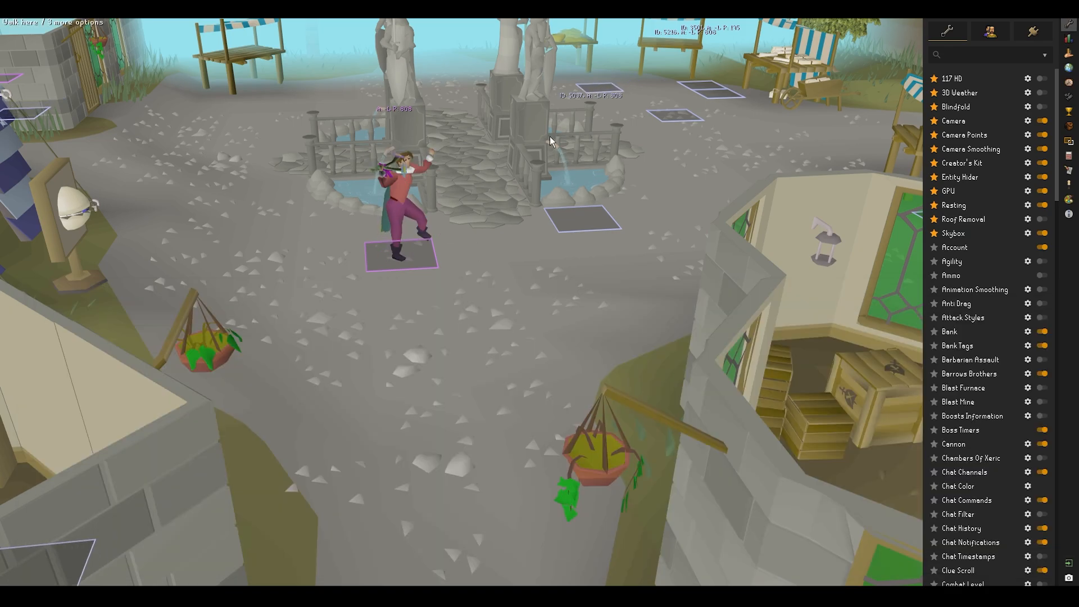
middle_click_drag(545, 245, 556, 295)
left_click(666, 278)
middle_click_drag(666, 278, 754, 211)
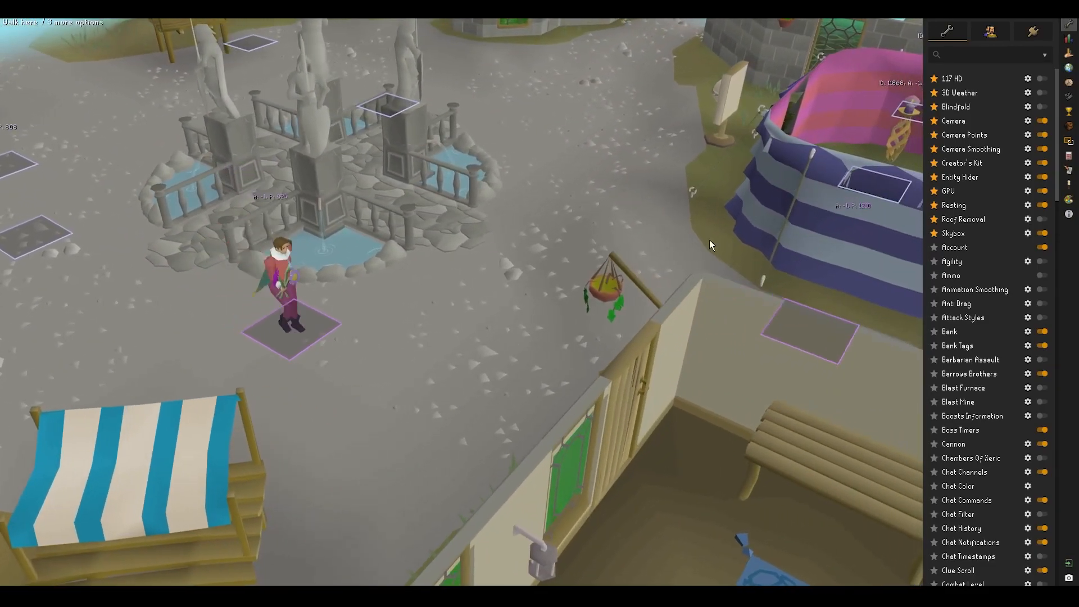
middle_click_drag(545, 315, 518, 328)
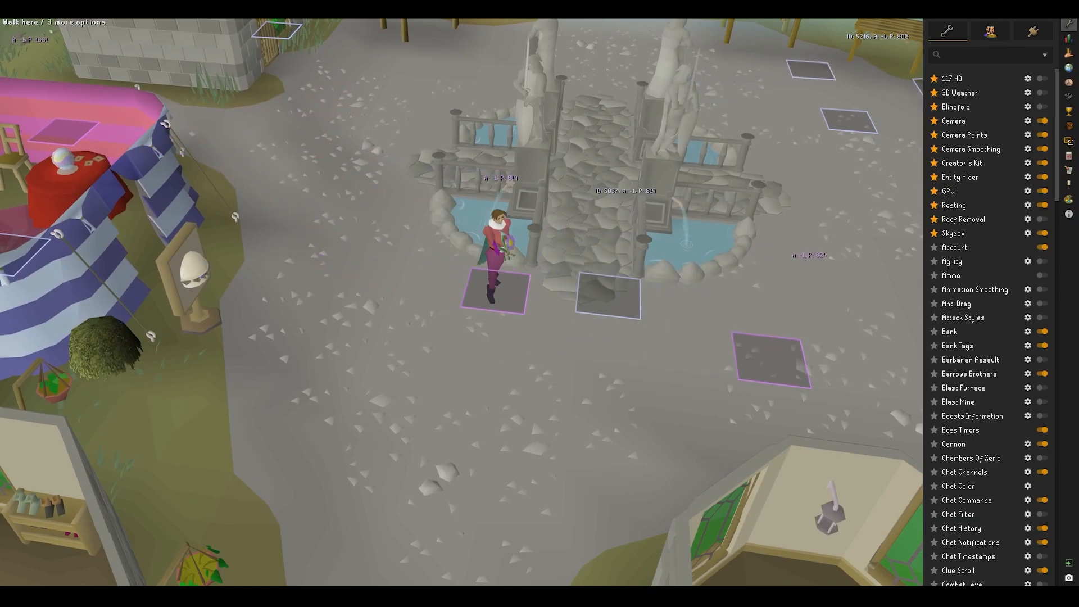
Switch the animation swap system to Custom, shorten the Toolbox window further, and view the character
left_click(504, 552)
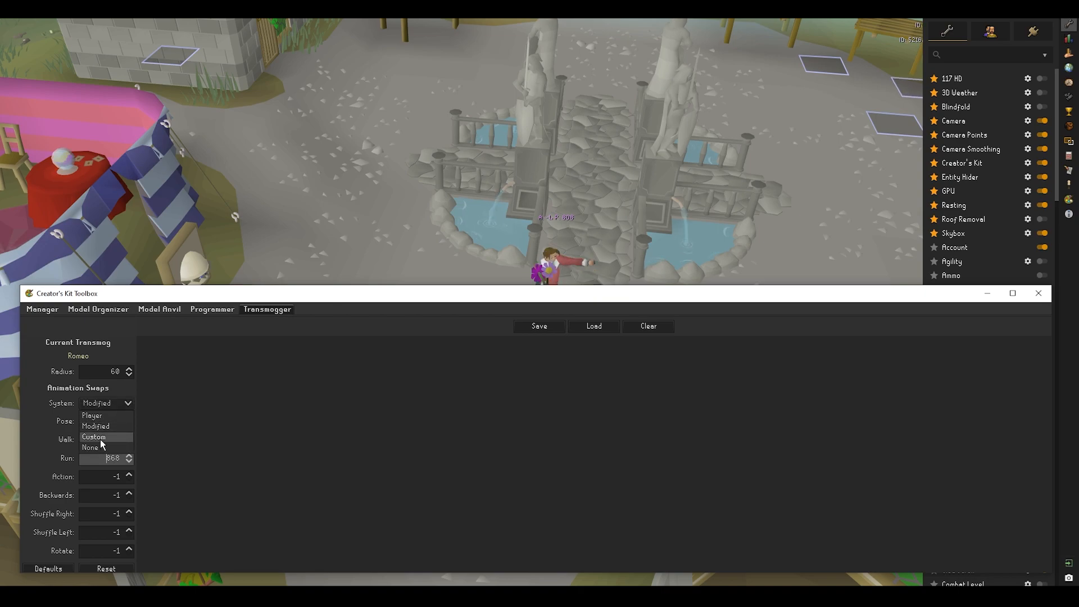
left_click(100, 439)
left_click_drag(554, 287, 556, 371)
key("Left")
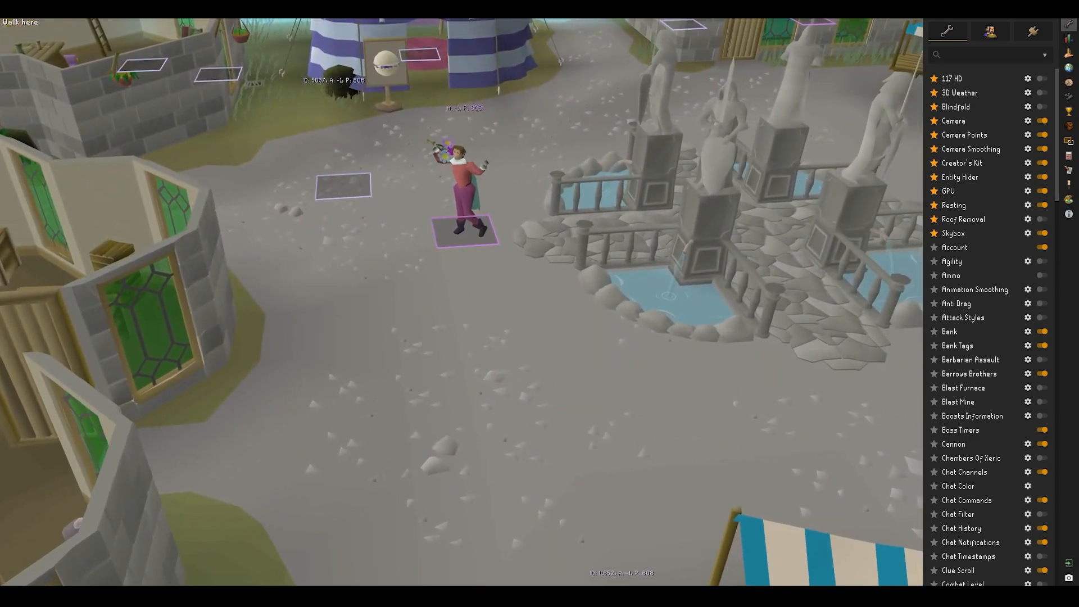
Set both the Walk and Run animation swaps to -1
mouse_move(453, 596)
left_click(525, 567)
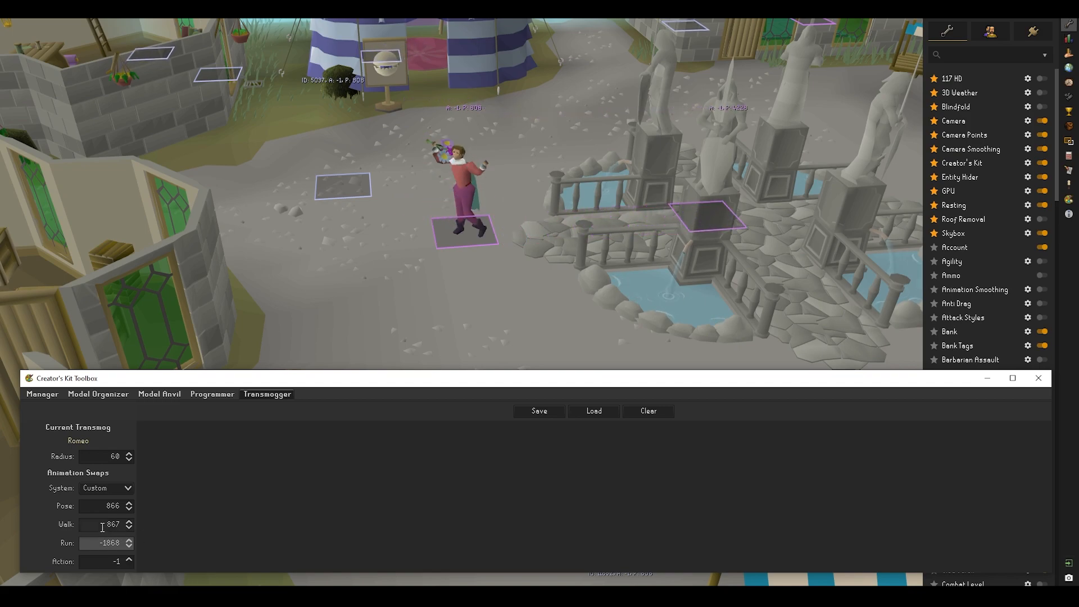
key("ctrl+a")
type("-1")
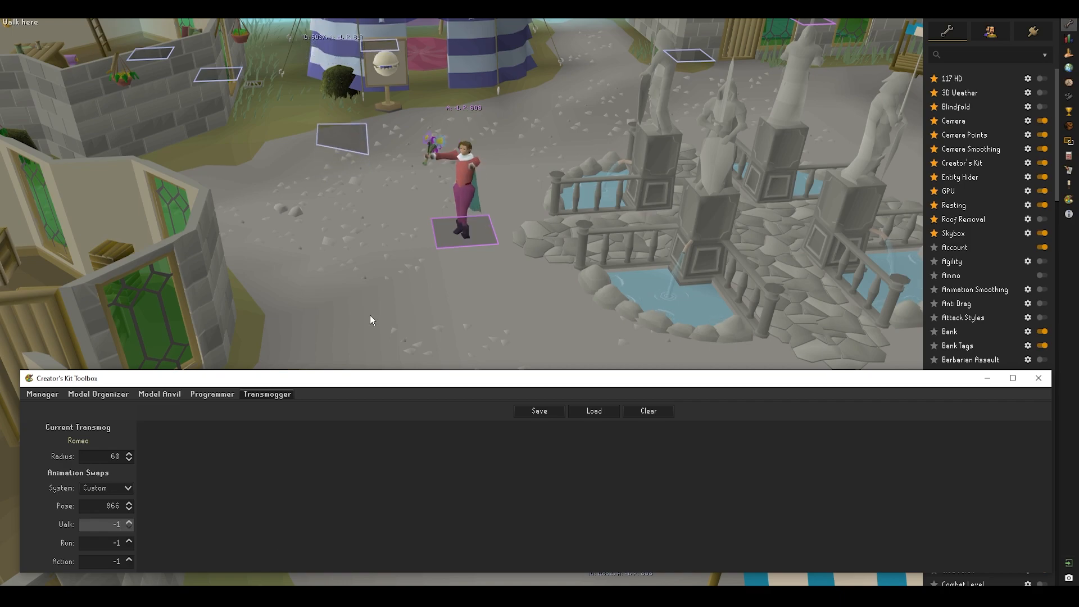
Move the character around the fountain square and examine how the Custom system plays its animations
left_click(446, 346)
left_click(767, 406)
middle_click_drag(768, 406, 555, 437)
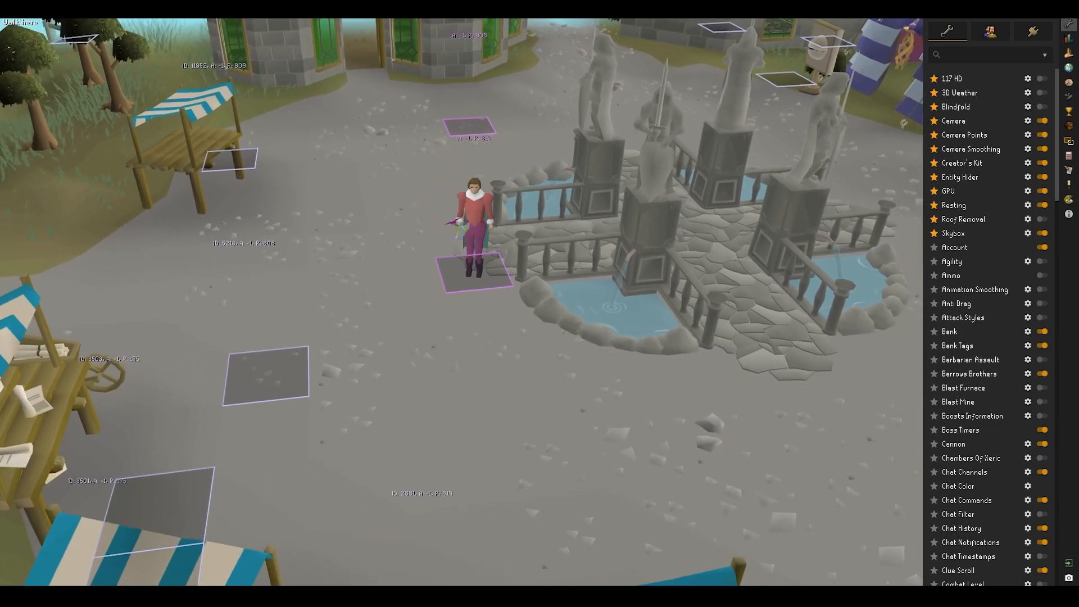
Try the None animation swap system on the Romeo transmog, and switch the system back to Custom
left_click(521, 550)
left_click(97, 489)
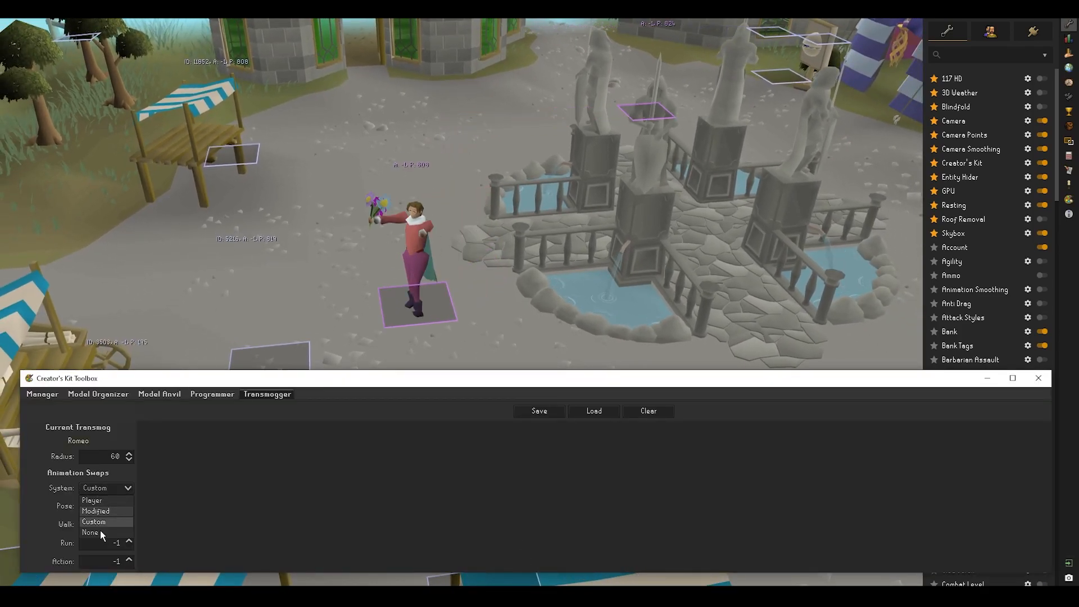
left_click(102, 528)
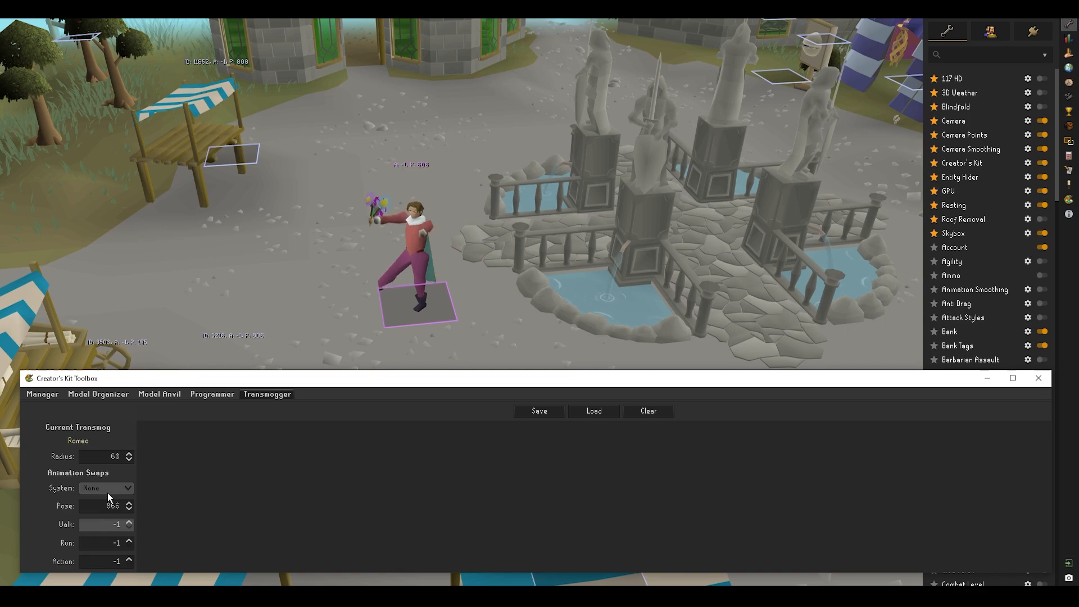
mouse_move(109, 494)
left_click(109, 492)
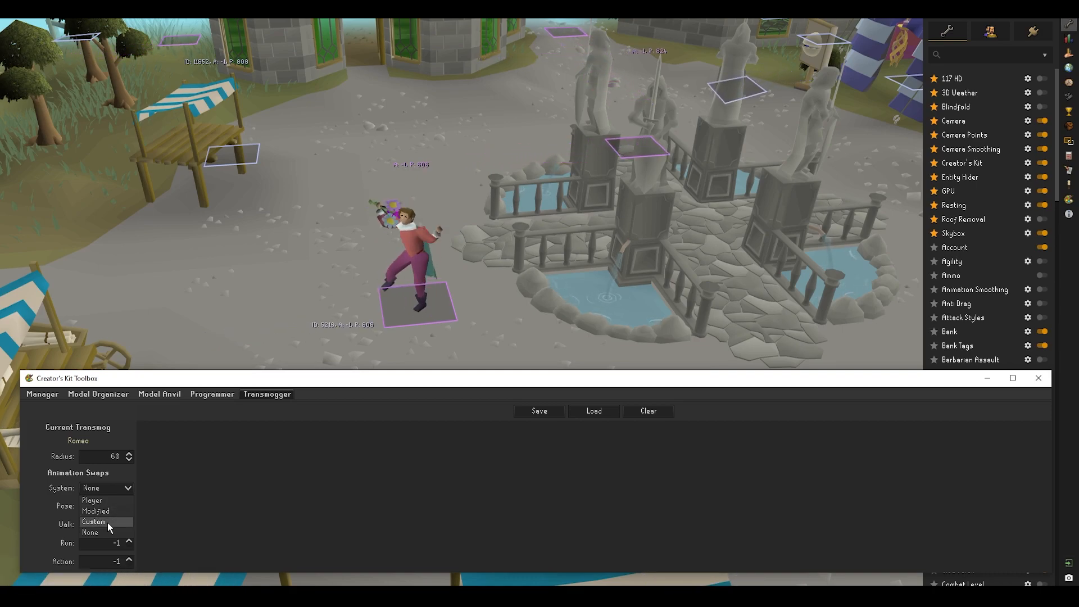
left_click(107, 523)
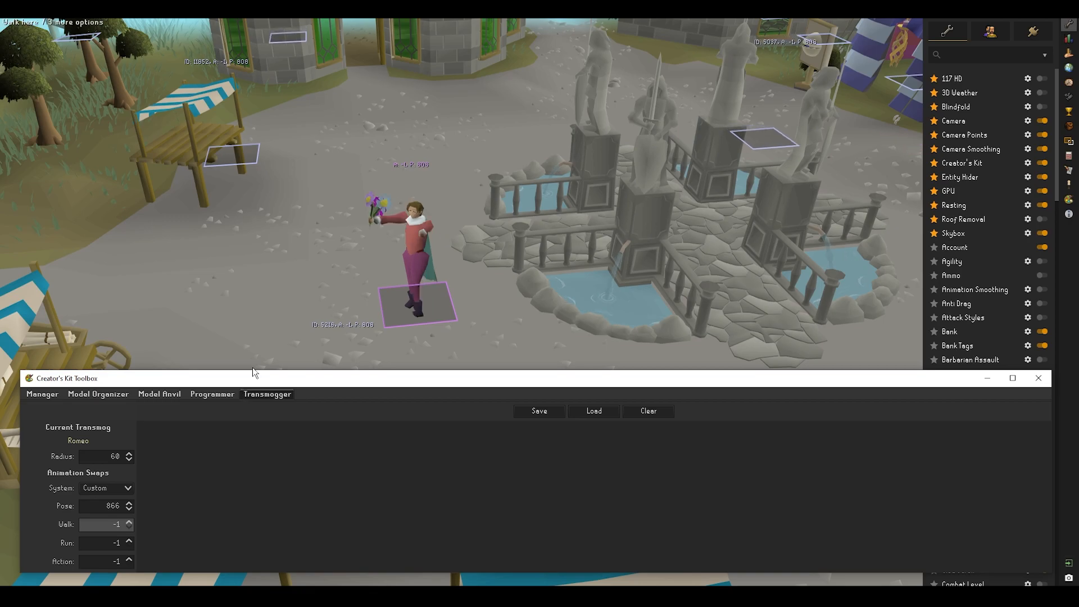
Send the character west out of the fountain square, and show the hidden game interface and other entities again
middle_click_drag(299, 288, 535, 326)
scroll(535, 326, "down", 4)
key("a")
left_click(215, 285)
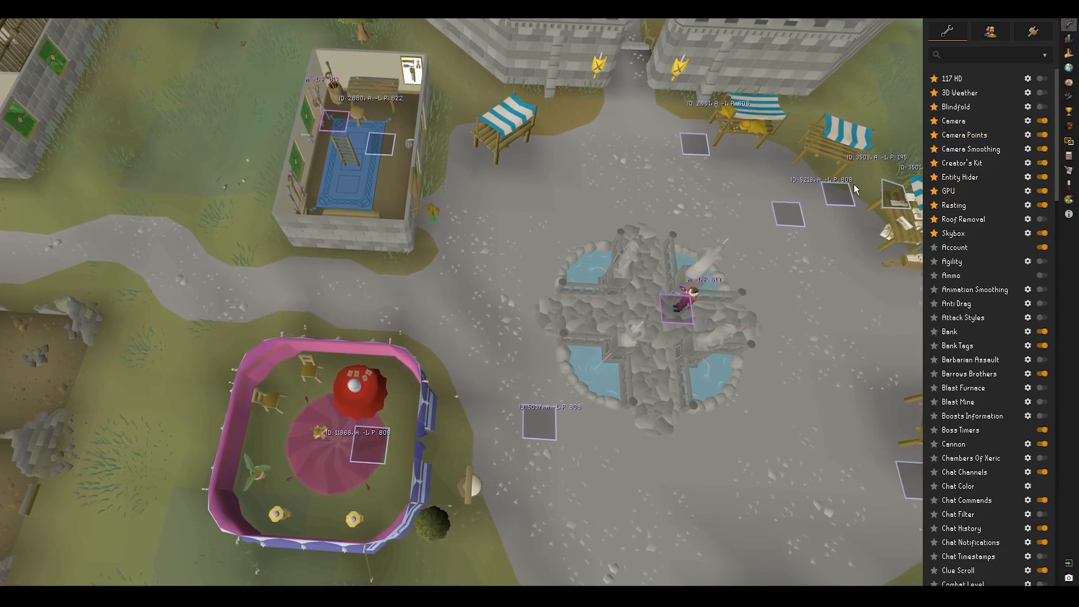
key("ctrl+h")
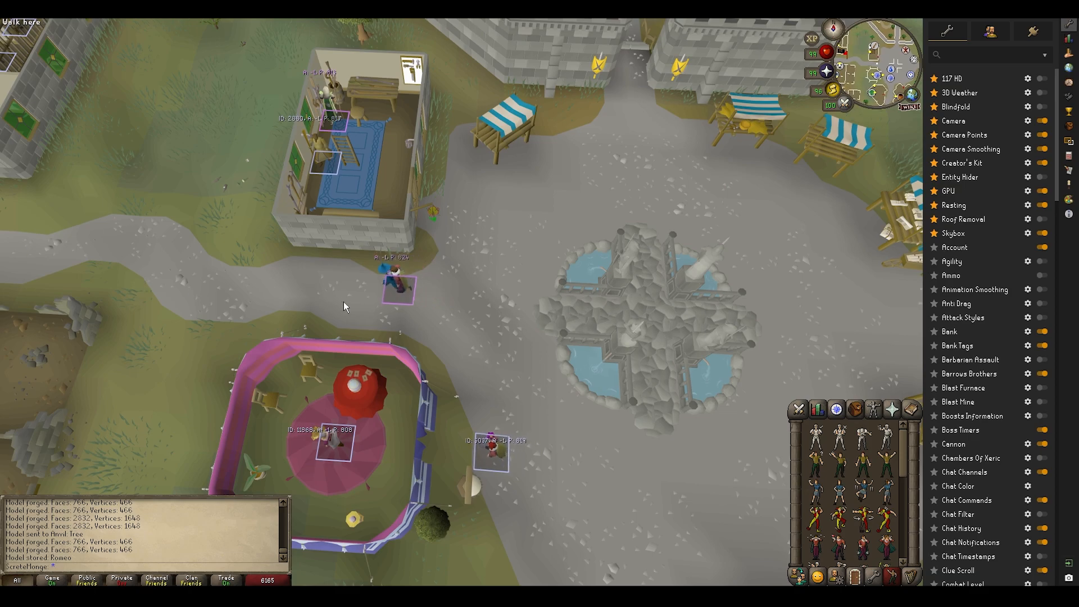
Walk the character past the bank toward the trees and search the town for an NPC to transmog into
key("a")
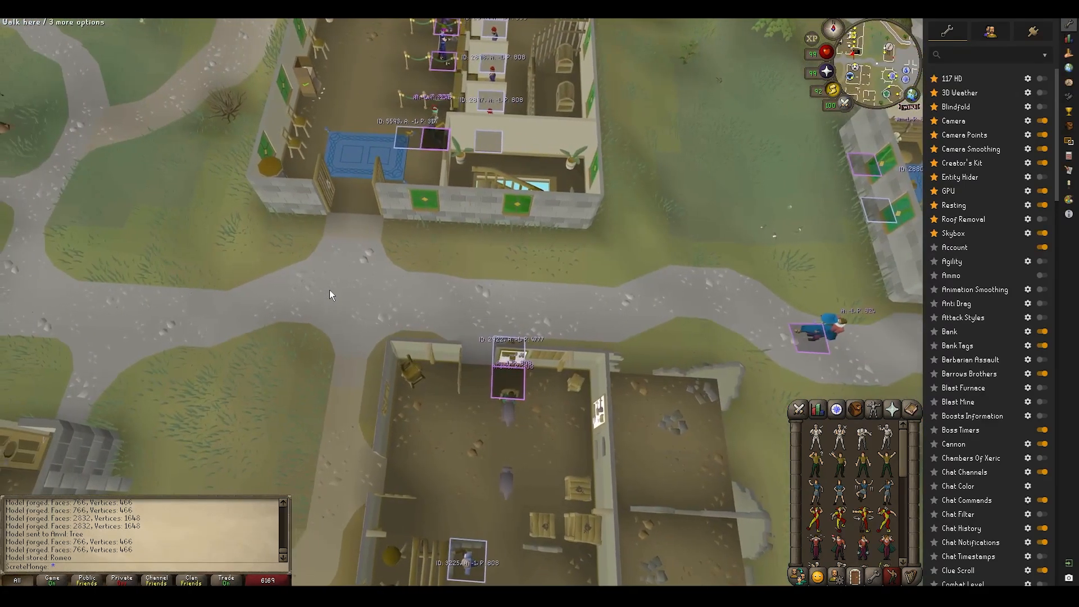
key("a")
key("w")
left_click(387, 240)
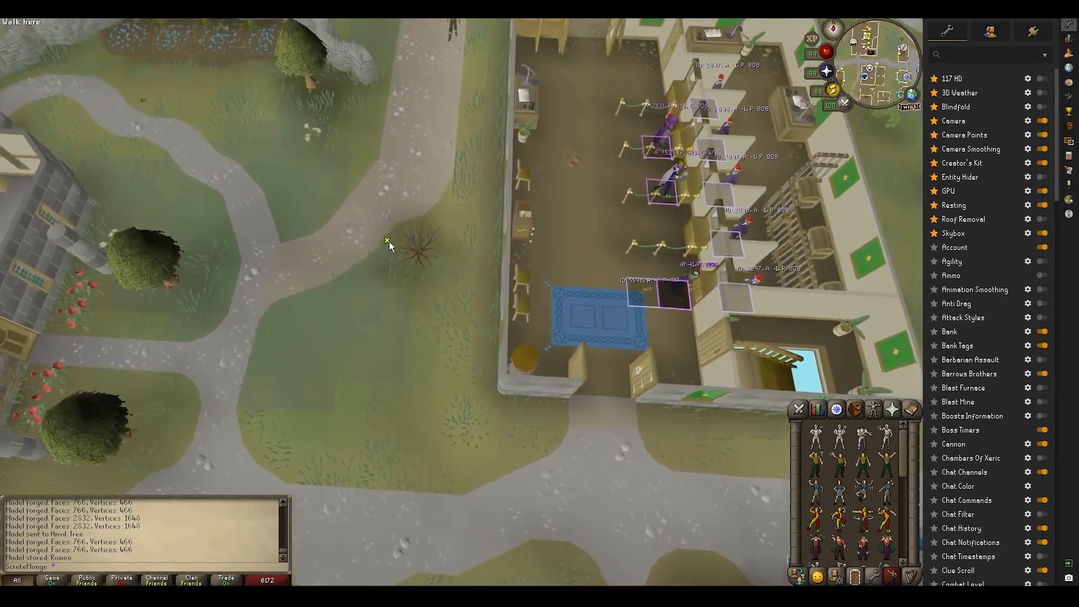
key("s")
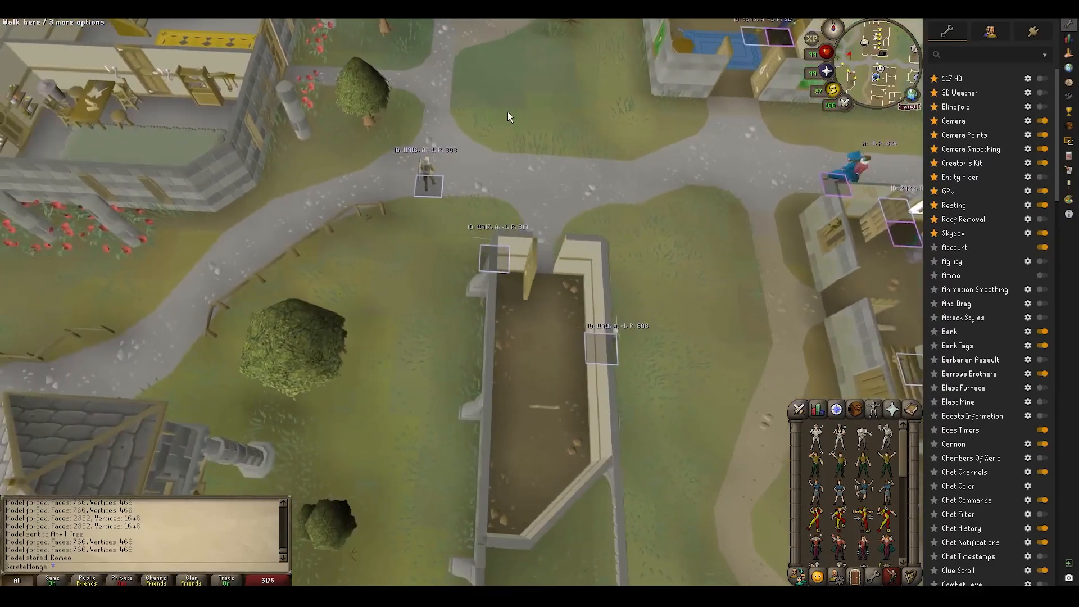
left_click(517, 103)
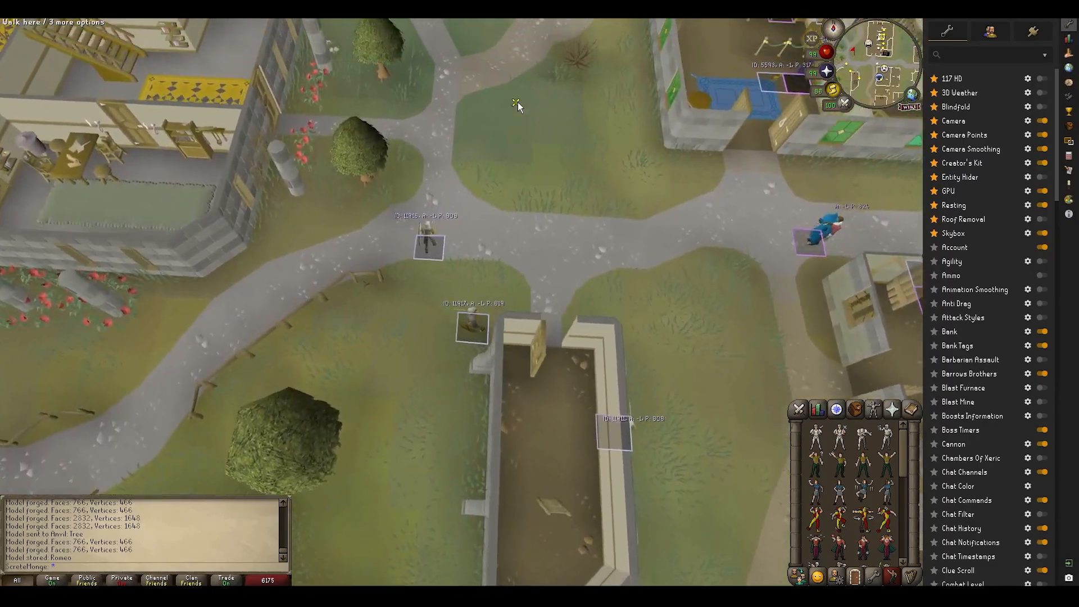
key("w")
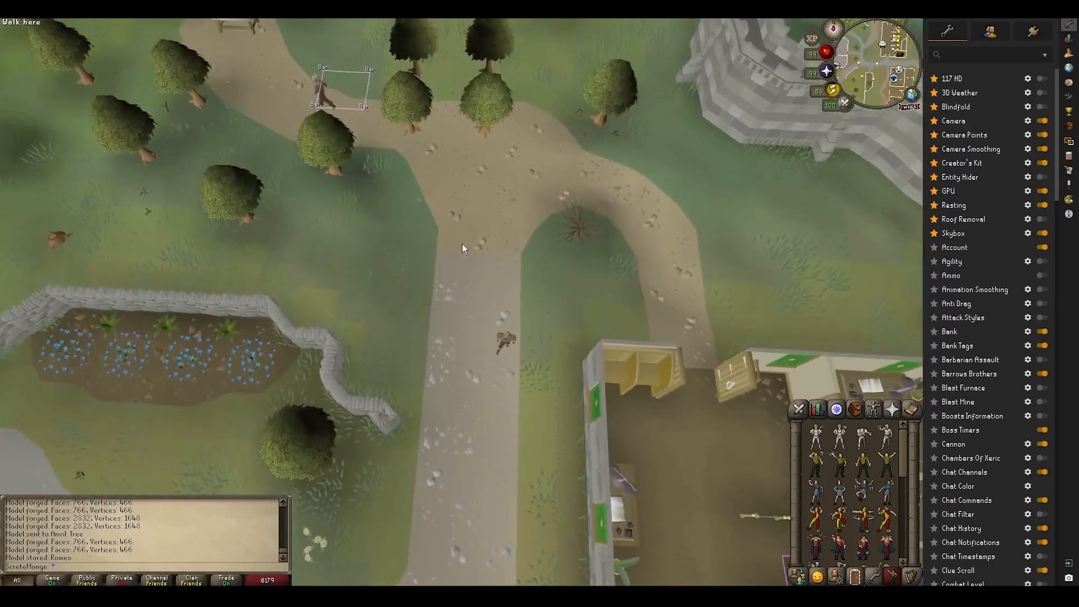
middle_click_drag(462, 244, 278, 326)
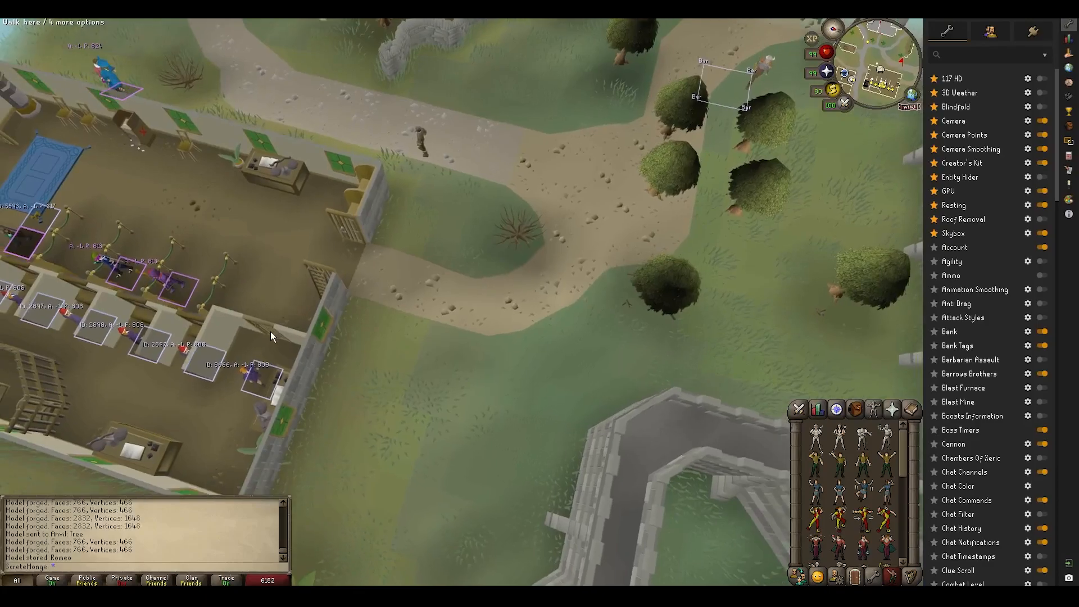
key("w")
left_click(545, 259)
key("d")
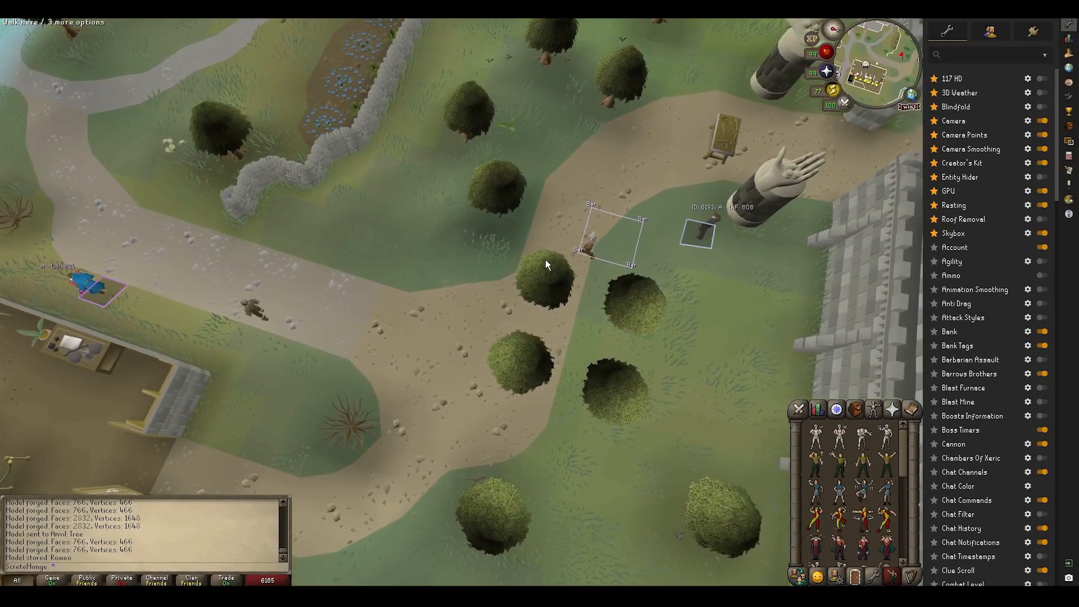
key("w")
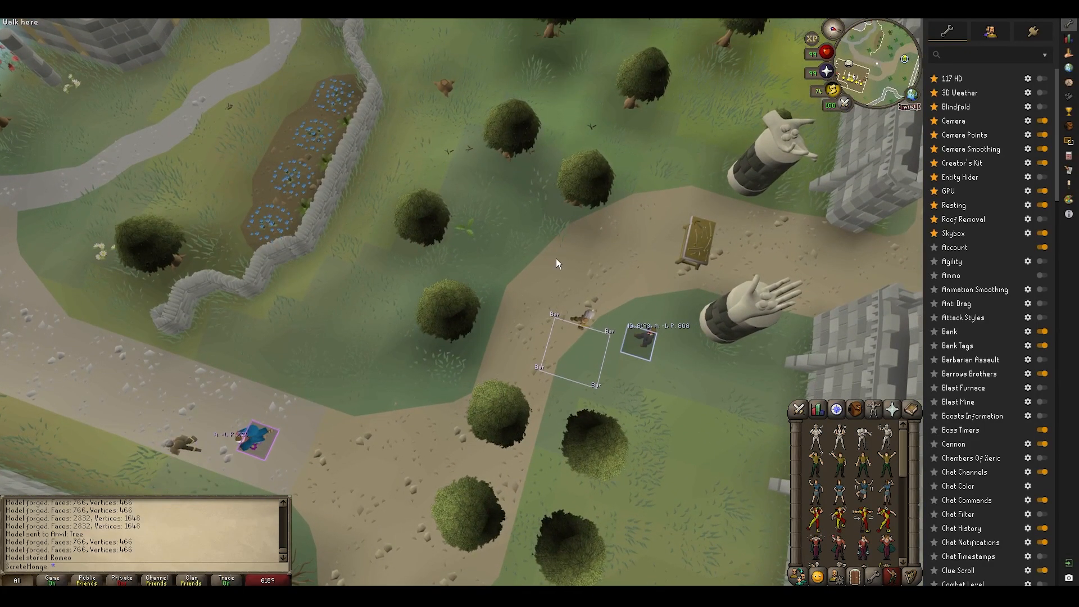
Bring the character back through the bank to the road outside its entrance, looking for a suitable NPC
key("s")
key("a")
left_click(401, 387)
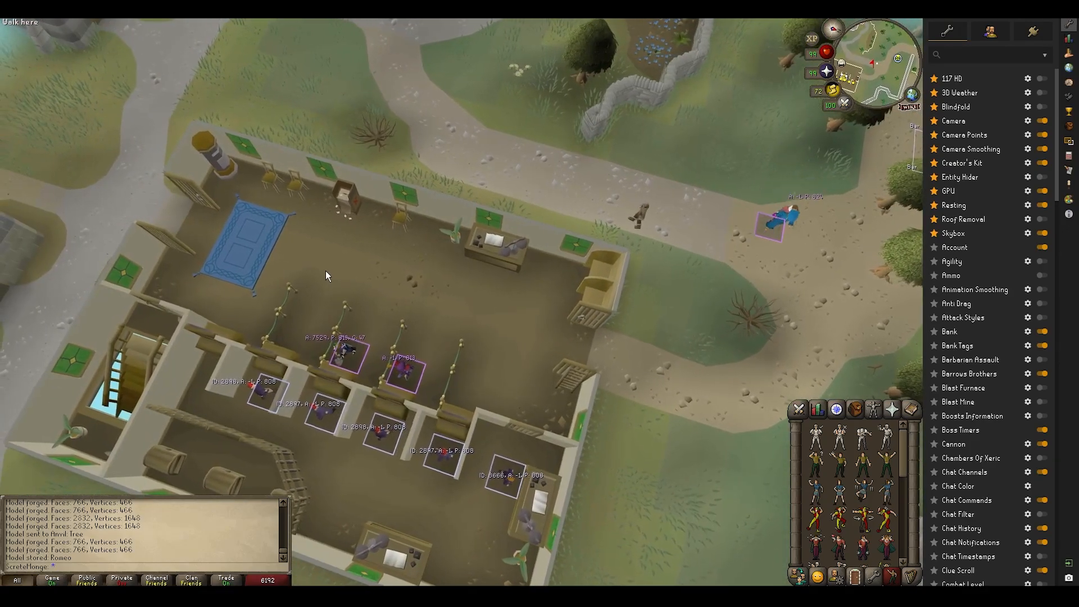
key("a")
left_click(288, 386)
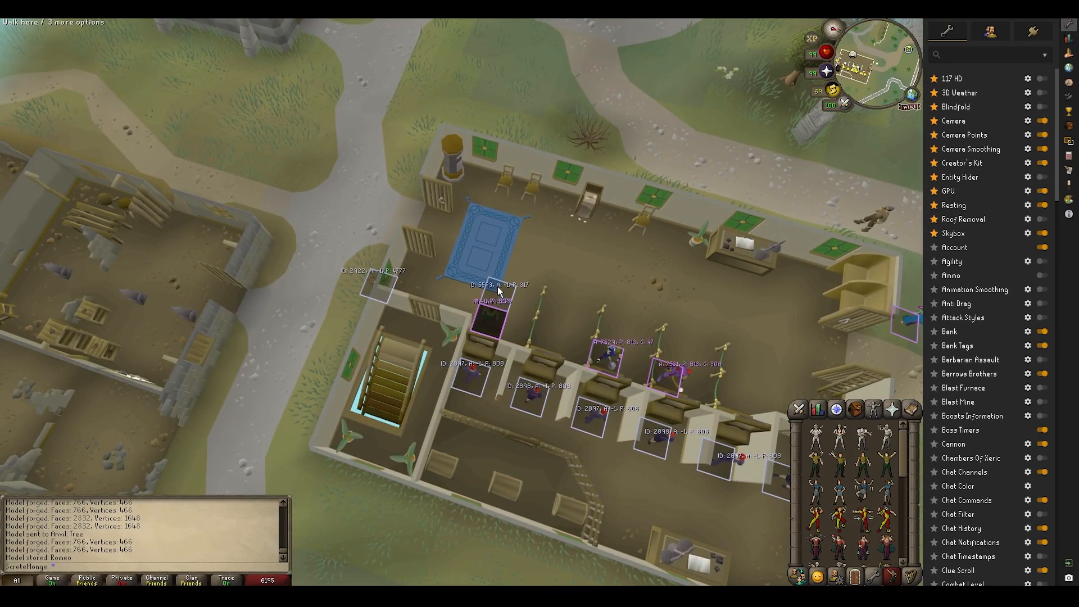
key("d")
middle_click_drag(547, 303, 508, 274)
scroll(508, 275, "up", 8)
key("w")
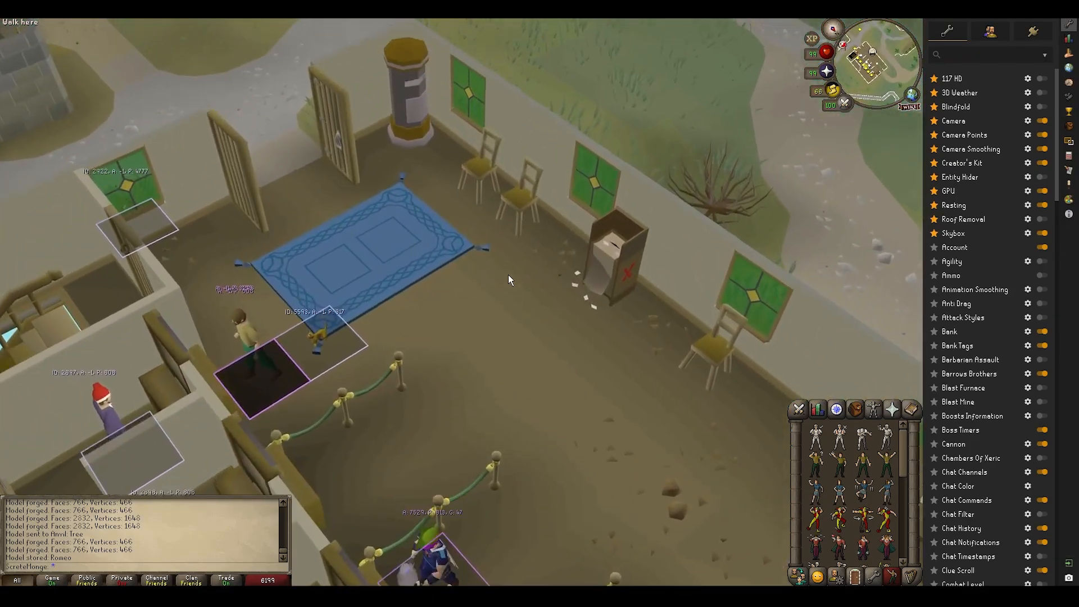
scroll(508, 274, "down", 4)
key("a")
middle_click_drag(444, 281, 537, 281)
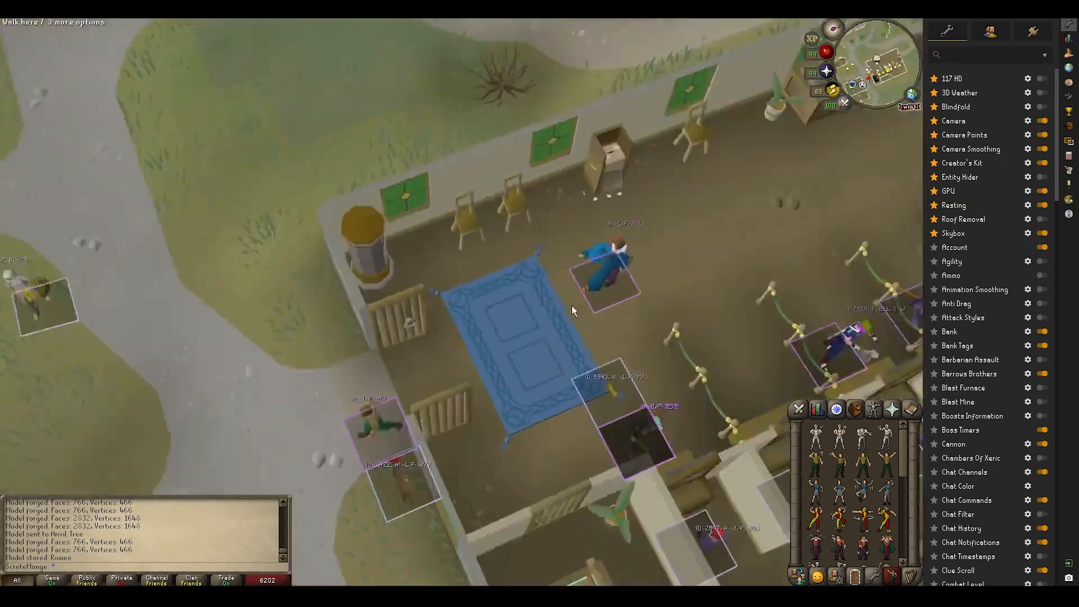
key("d")
Transmog the player into the stray dog on the road, and enlarge the Toolbox window to show more animation swaps
right_click(582, 371)
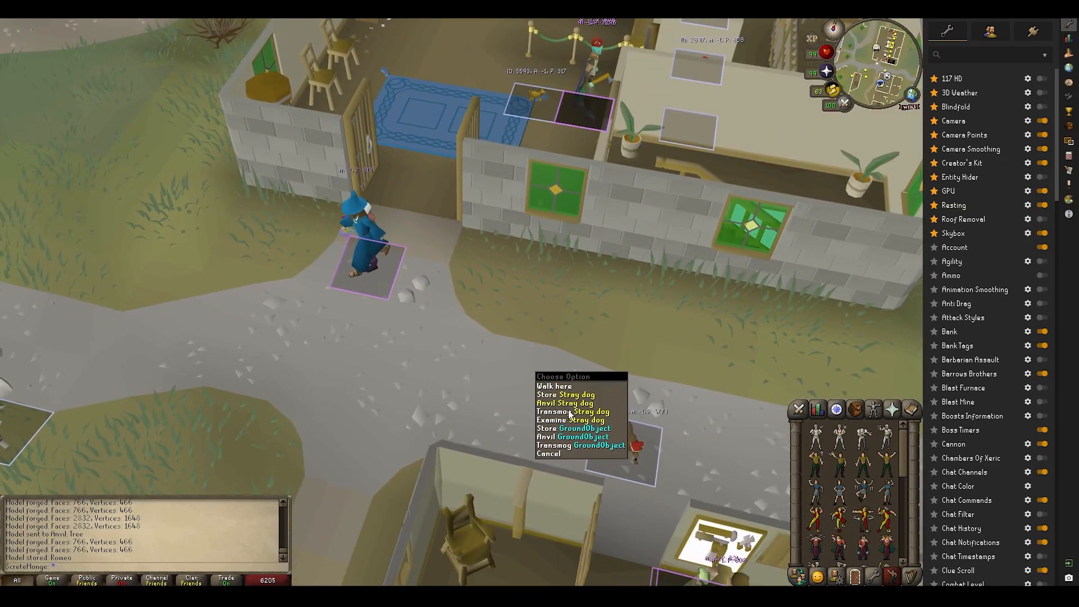
middle_click_drag(469, 393, 492, 344)
middle_click_drag(434, 306, 420, 347)
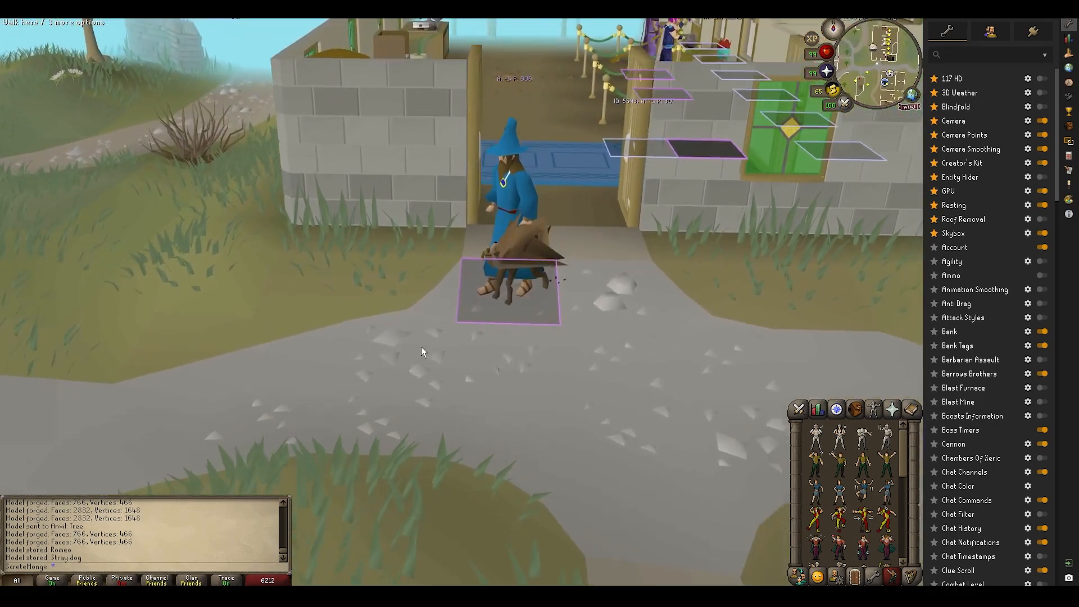
mouse_move(464, 596)
left_click(408, 548)
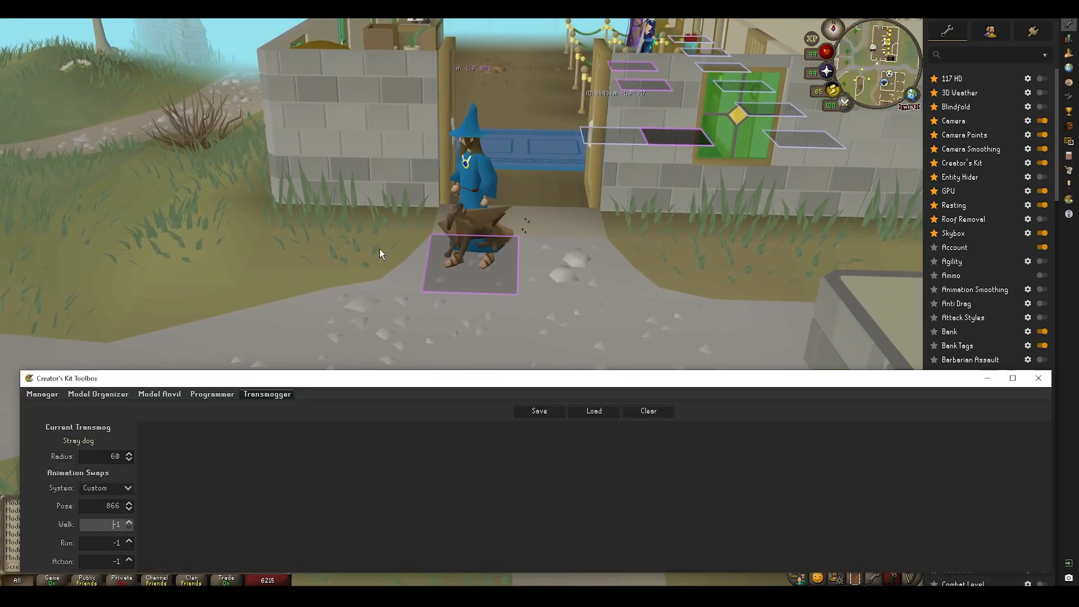
left_click_drag(175, 370, 175, 326)
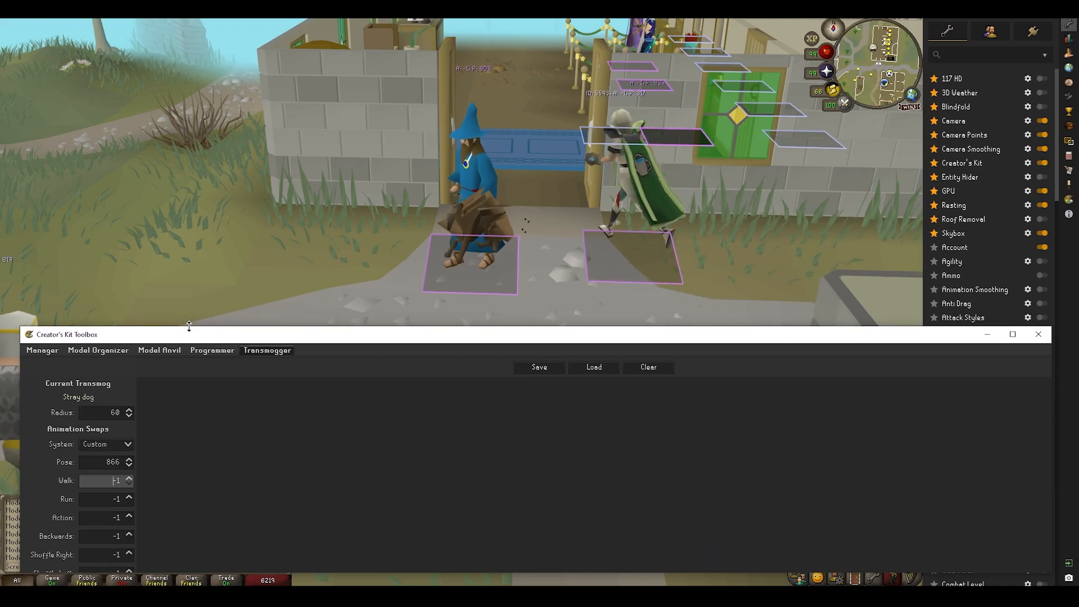
Move the character along the road and examine how the stray dog transmog looks with the existing swaps
left_click(528, 223)
mouse_move(655, 155)
middle_mouse_down()
mouse_move(661, 187)
mouse_move(613, 247)
middle_mouse_up()
left_click(470, 345)
middle_click_drag(470, 344, 650, 278)
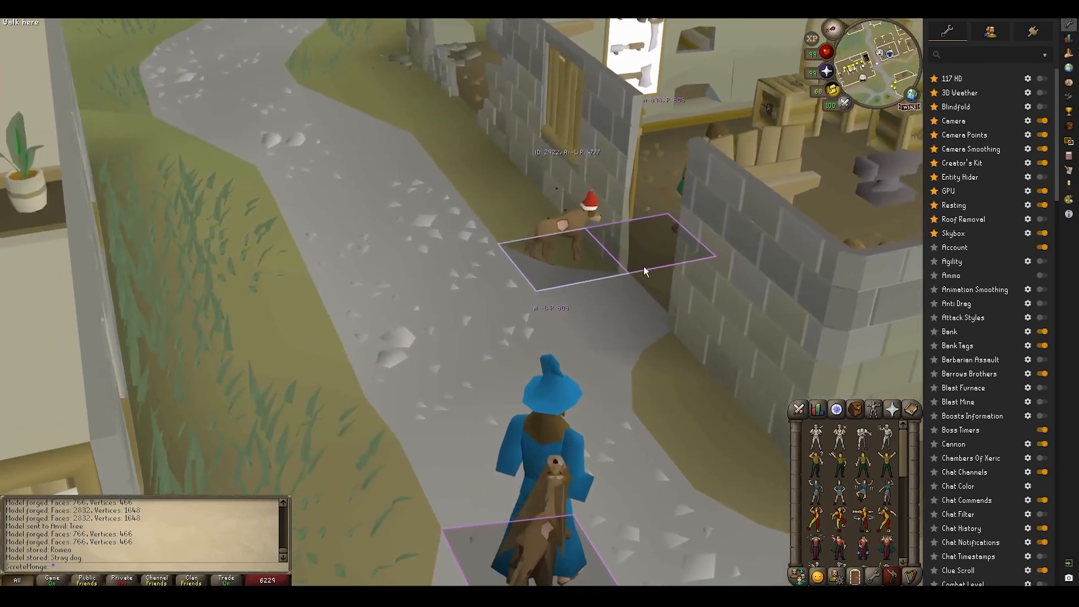
middle_click_drag(600, 157, 561, 306)
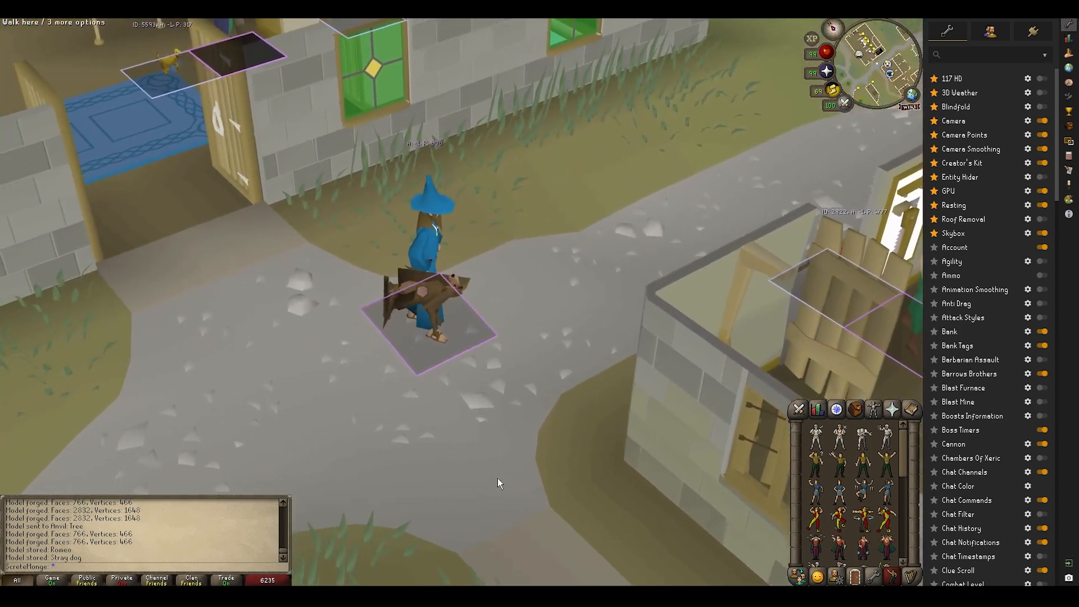
Set the Pose animation swap to 4777 for the stray dog transmog, and view its idle animation
mouse_move(500, 579)
left_click(506, 554)
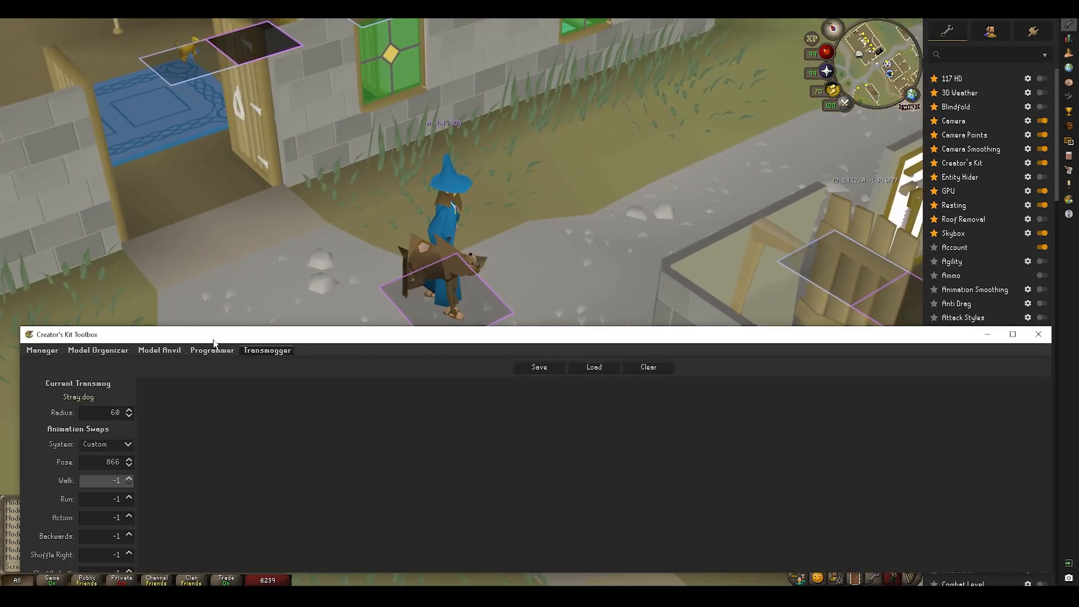
type("4777")
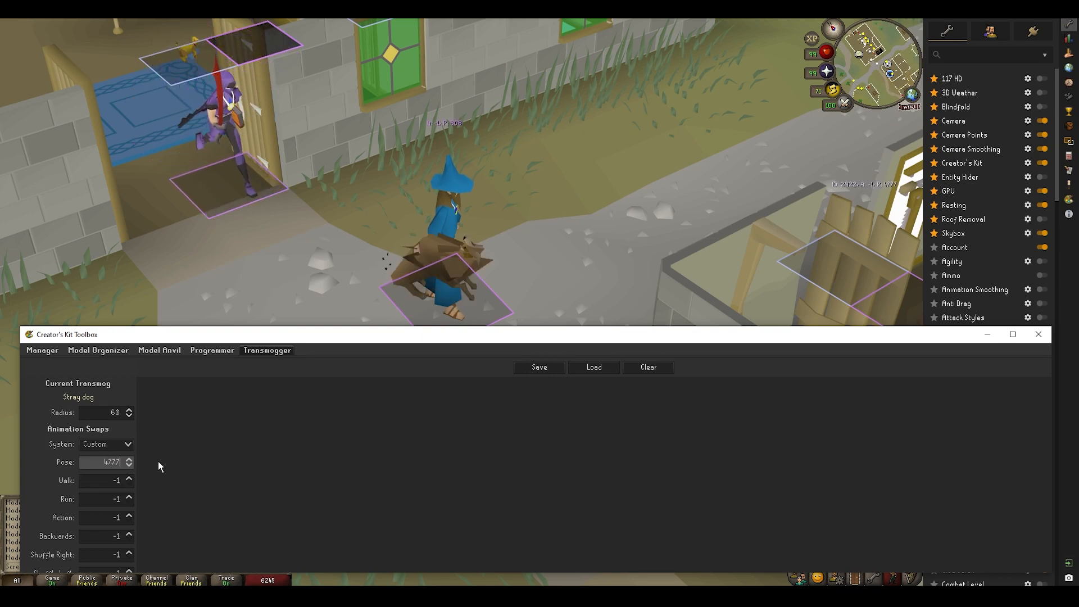
key("Return")
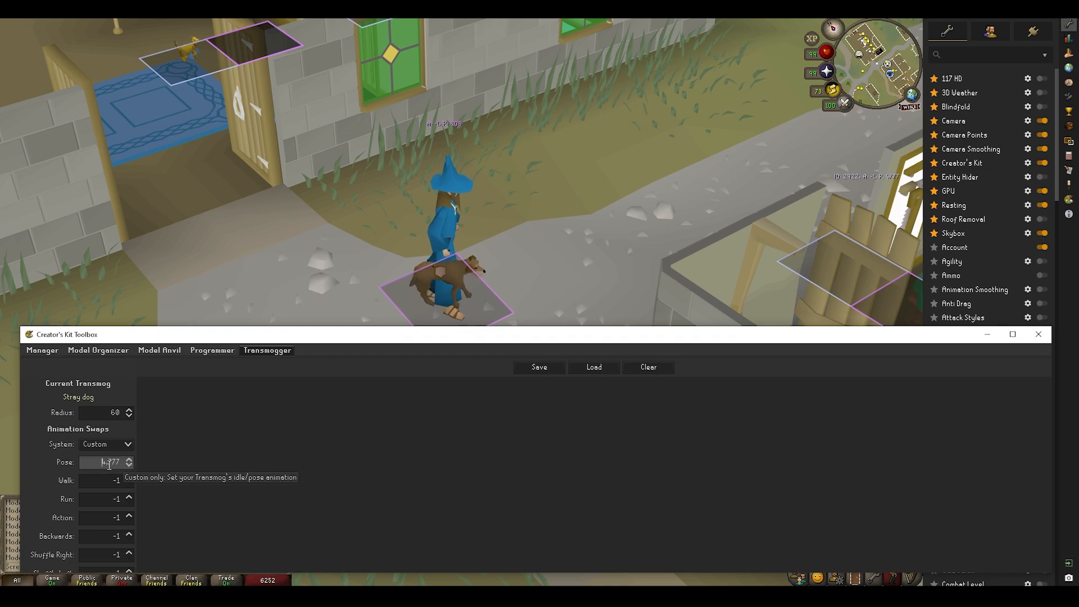
scroll(108, 465, "down", 1)
left_click(339, 244)
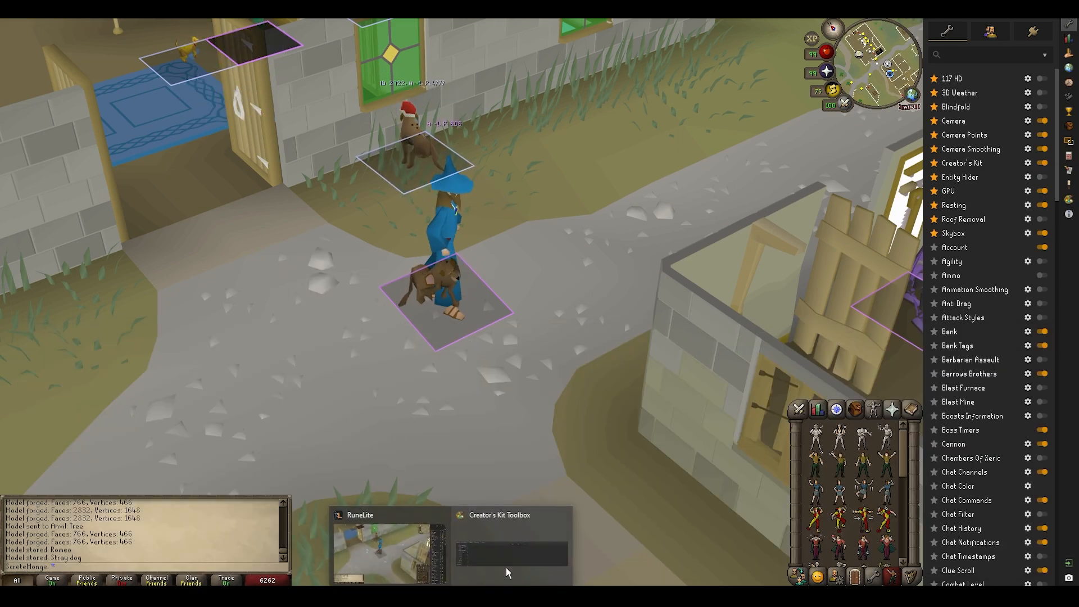
Set the Walk animation swap to 4773
left_click(498, 569)
type("4773")
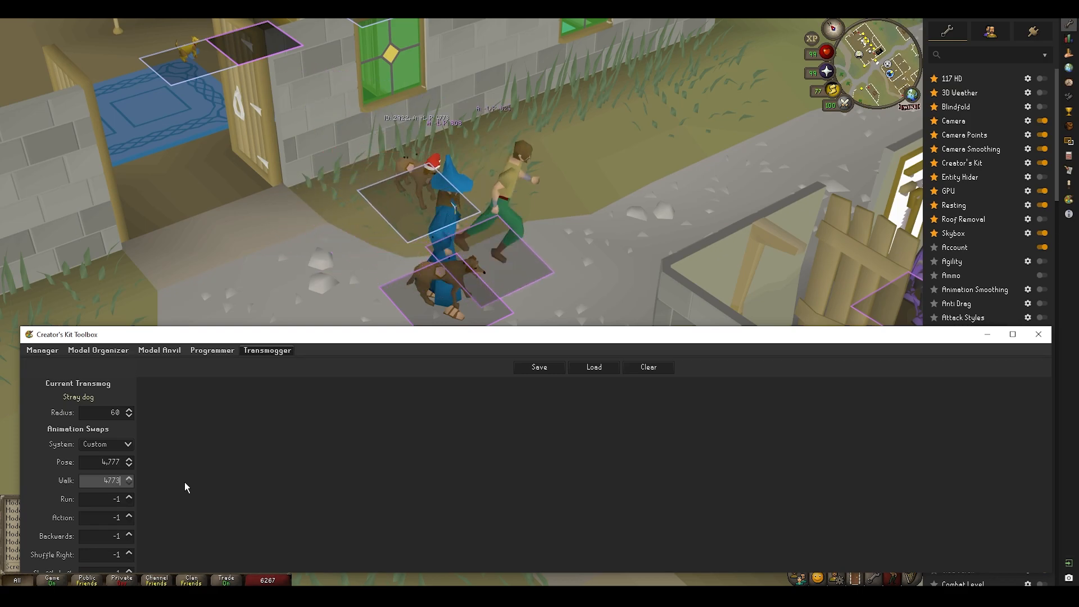
key("Return")
Move the character back and forth along the road and examine the stray dog's walk and pose animations
middle_click_drag(536, 274, 784, 121)
left_click(831, 90)
middle_click_drag(750, 258, 501, 289)
left_click(734, 320)
left_click(315, 376)
middle_click_drag(389, 369, 635, 371)
left_click(670, 320)
left_click(413, 224)
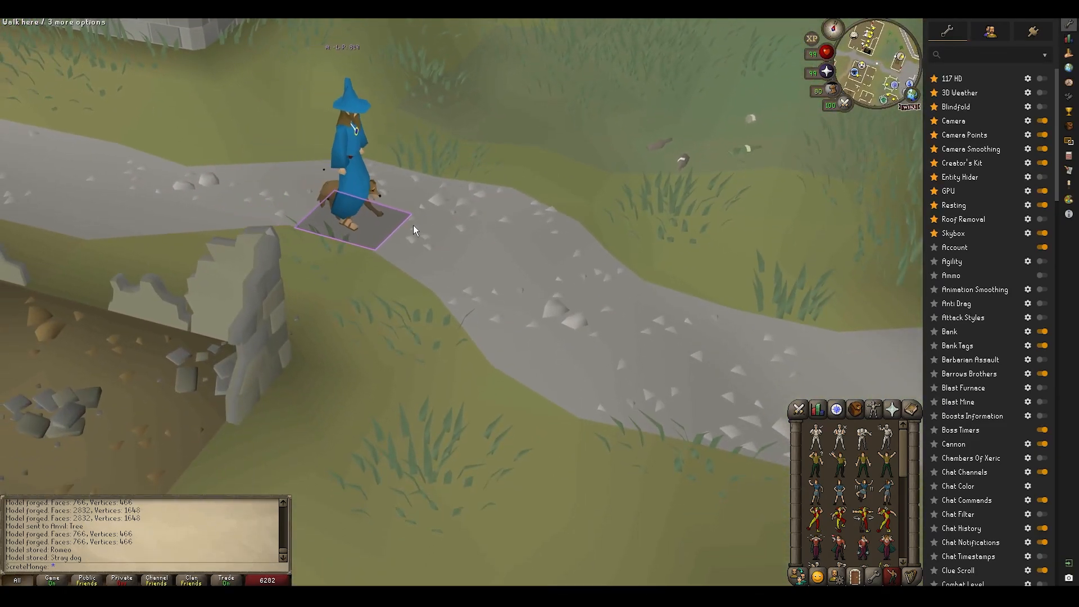
middle_click_drag(494, 258, 408, 269)
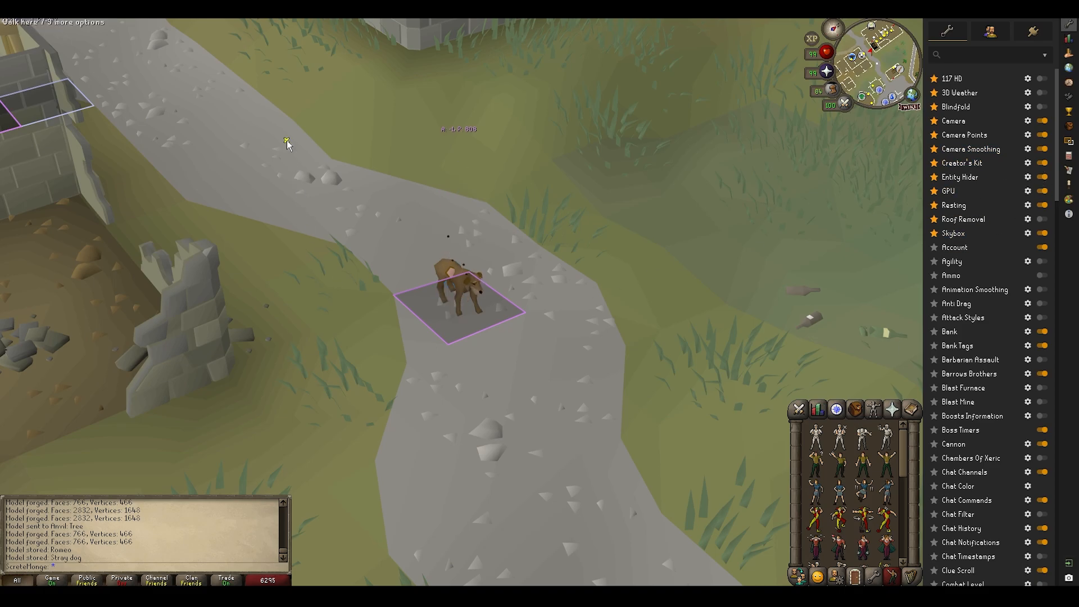
Turn off the overlay of IDs, animation numbers and tile outlines, and view the stray dog transmog up close
middle_click_drag(287, 146, 499, 337)
scroll(533, 216, "down", 3)
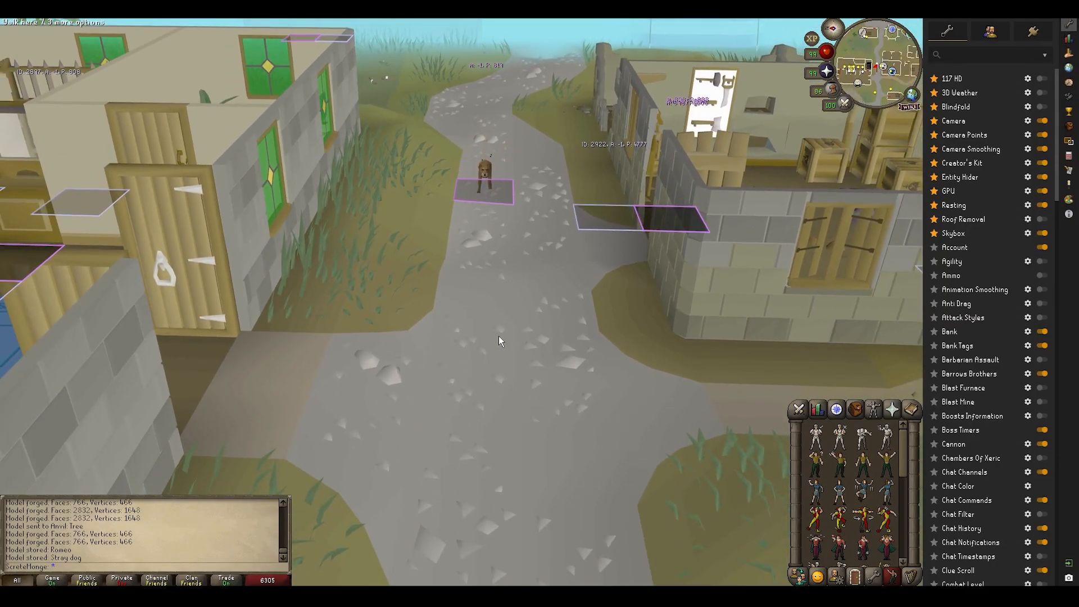
key("ctrl+o")
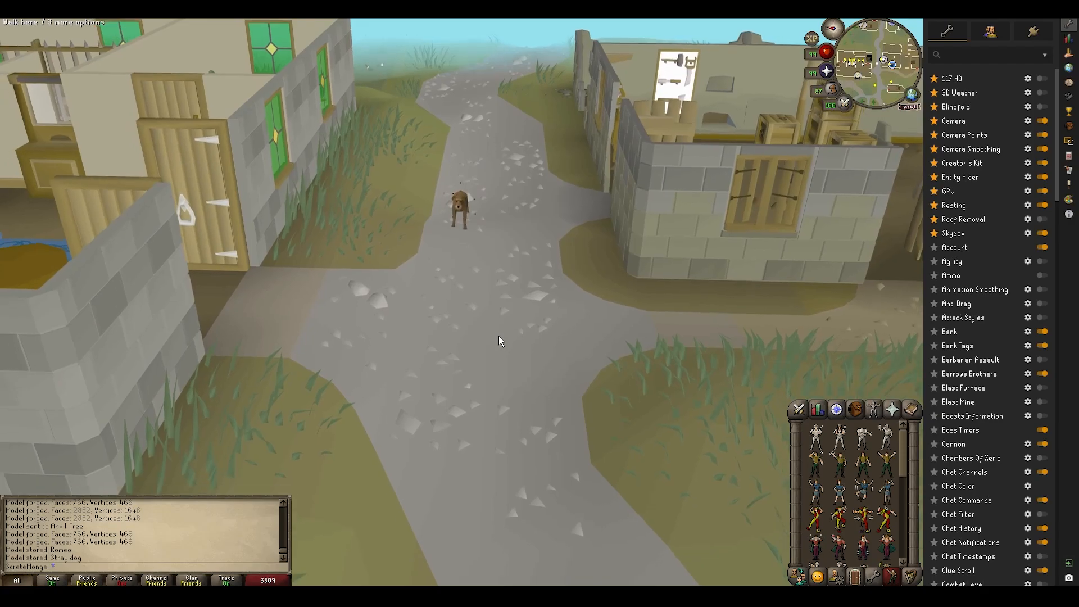
scroll(498, 336, "down", 4)
middle_click_drag(498, 336, 463, 364)
scroll(464, 352, "up", 3)
scroll(467, 355, "up", 3)
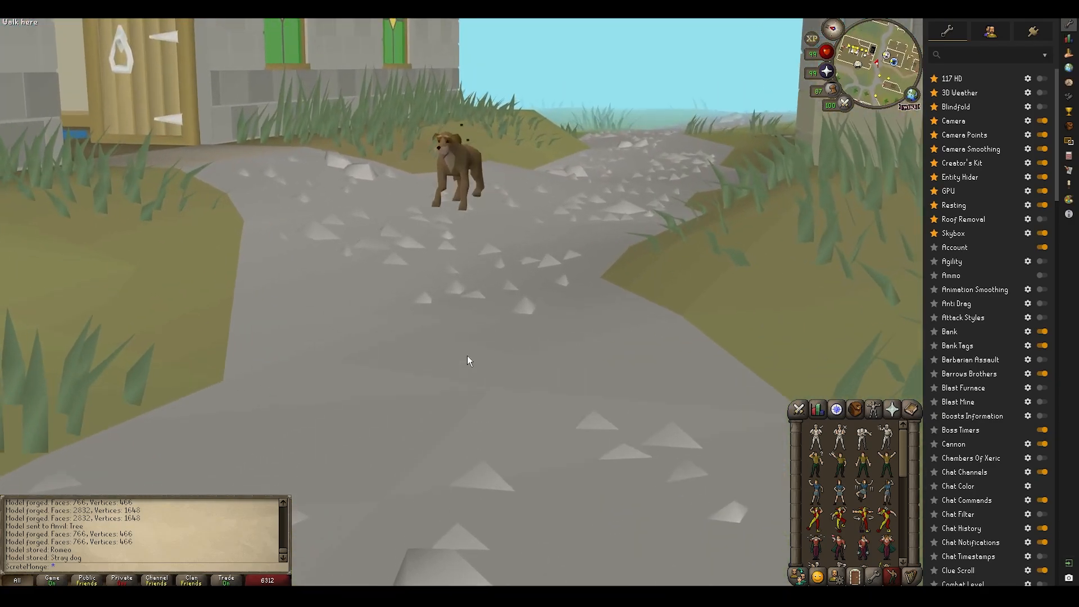
Walk the stray dog transmog along the road to the bank entrance and examine its movement animation
left_click(326, 400)
scroll(431, 377, "down", 3)
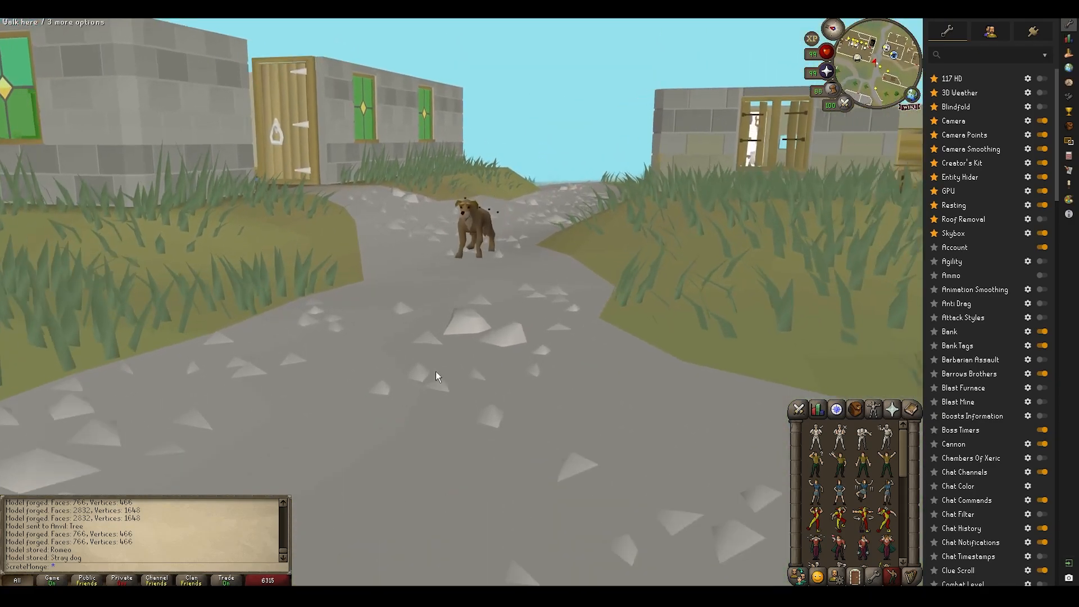
left_click(528, 244)
middle_click_drag(542, 258, 323, 382)
left_click(438, 362)
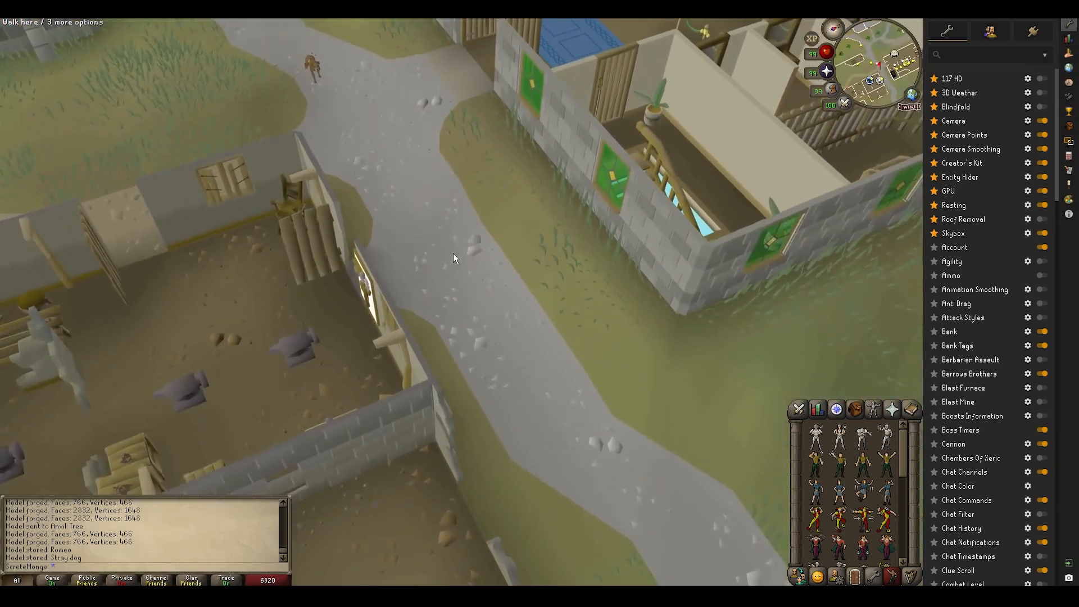
middle_click_drag(453, 357, 561, 291)
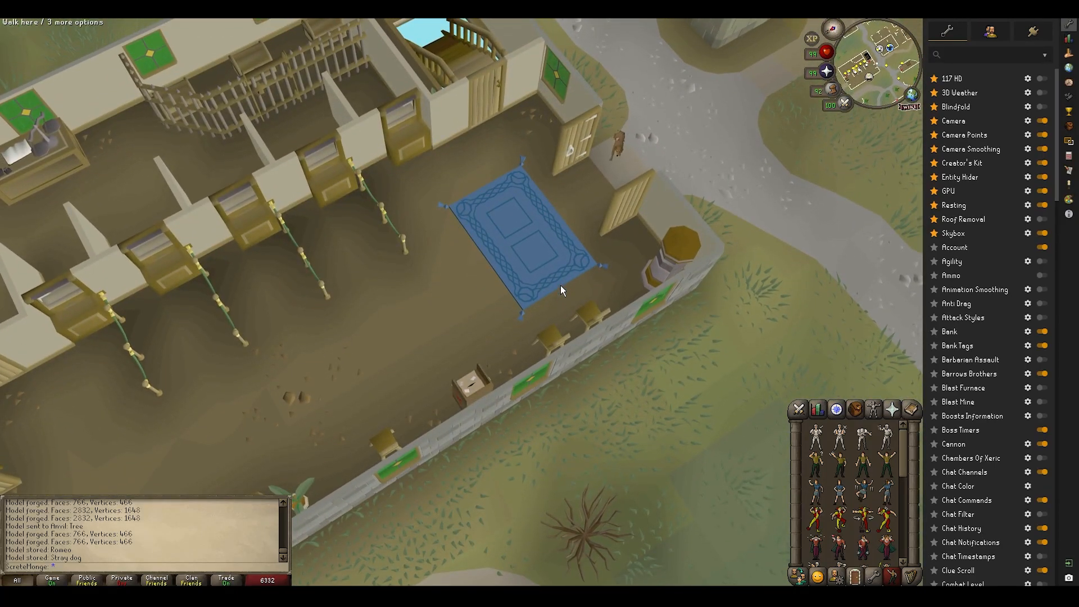
Turn the overlay of IDs, animation numbers and tile outlines back on, with the stray dog in the bank doorway
key("w")
key("ctrl+o")
mouse_move(561, 285)
middle_mouse_down()
mouse_move(533, 318)
mouse_move(376, 315)
mouse_move(433, 315)
middle_mouse_up()
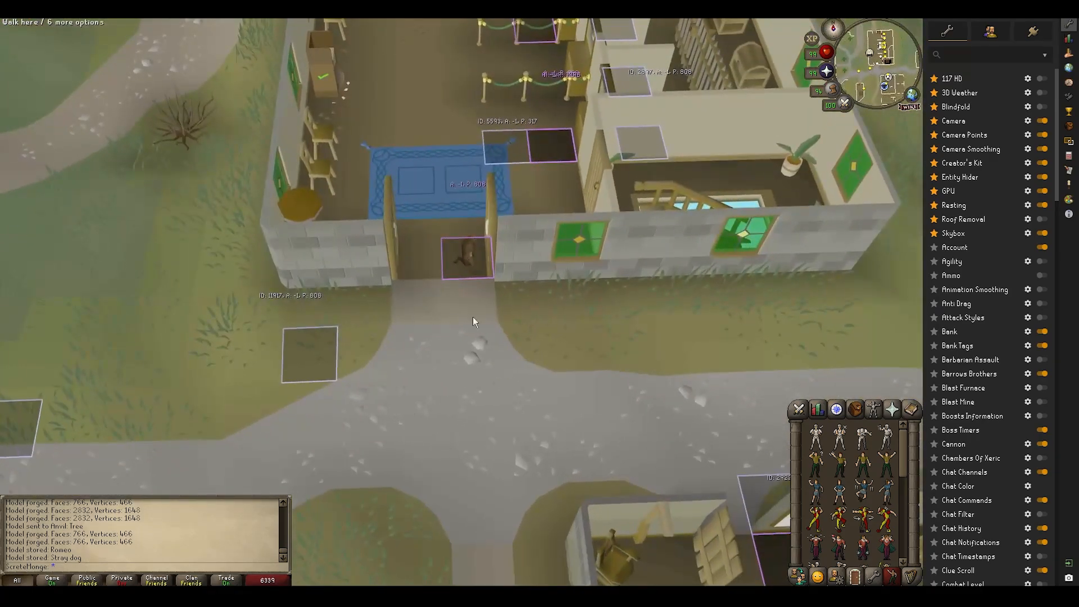
Switch to the Creator's Kit Toolbox and transmogrify the player into the Romeo model from the Model Organizer
mouse_move(433, 596)
left_click(487, 546)
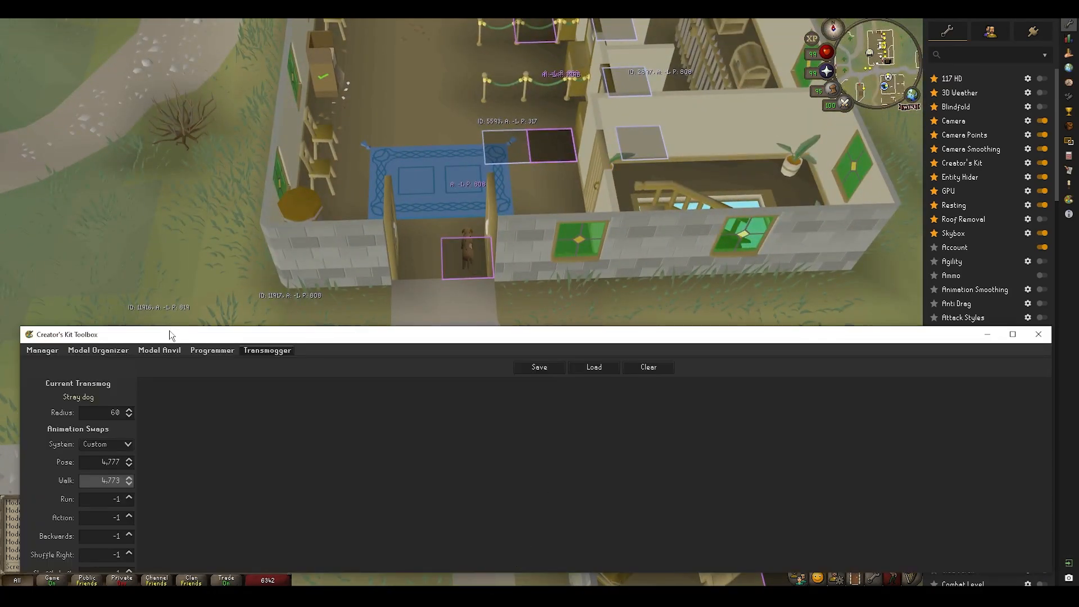
left_click_drag(172, 335, 171, 186)
left_click(100, 201)
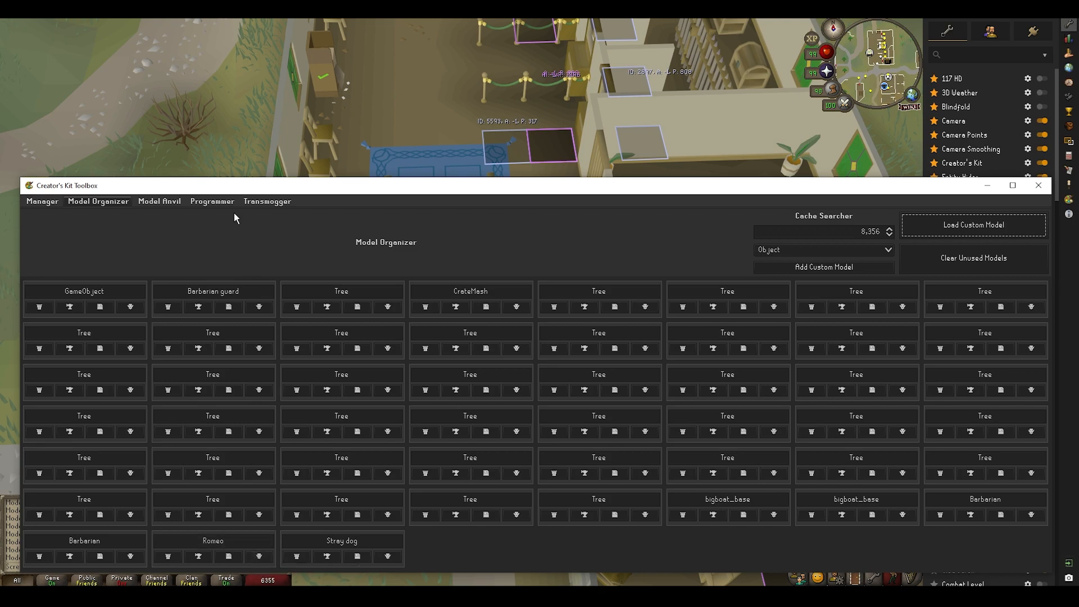
left_click(205, 202)
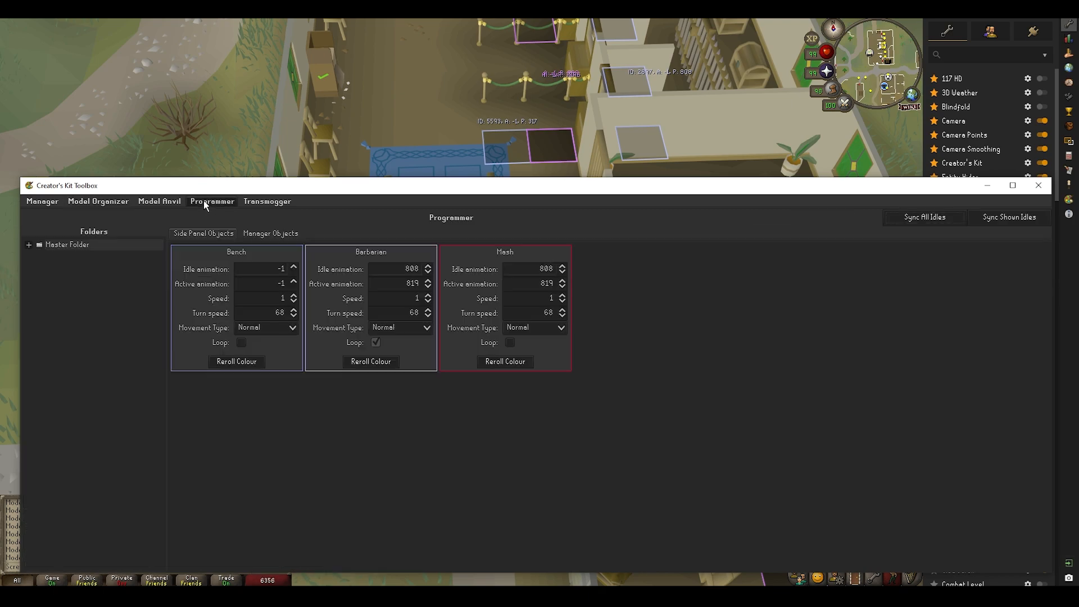
left_click(272, 202)
left_click_drag(336, 178, 359, 345)
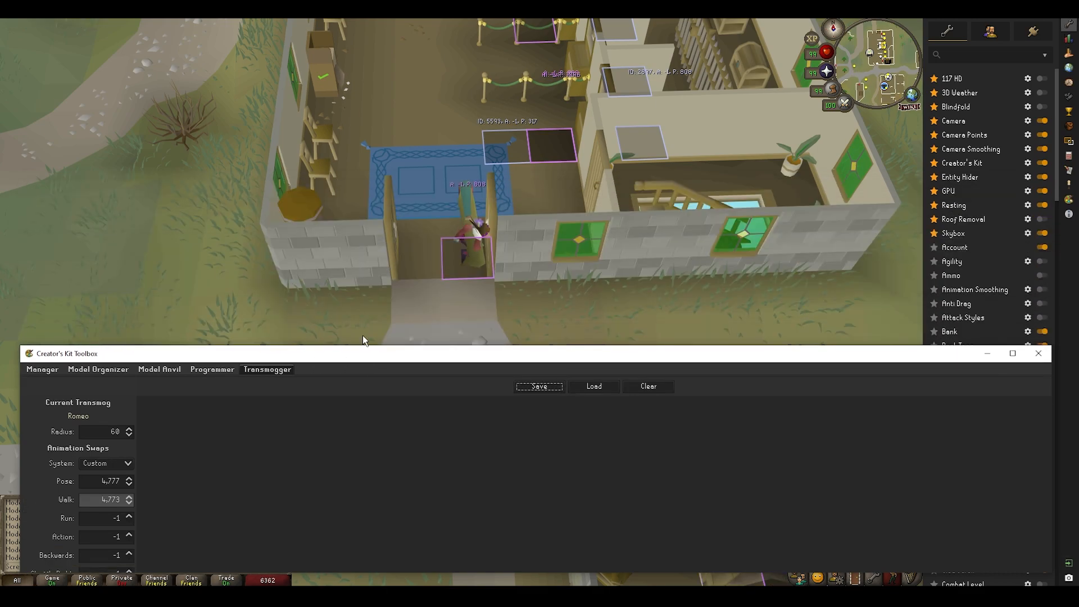
Walk the Romeo transmog onto the blue bank rug and set its Transmogger animation system to Player
left_click(474, 184)
middle_click_drag(474, 184, 774, 196)
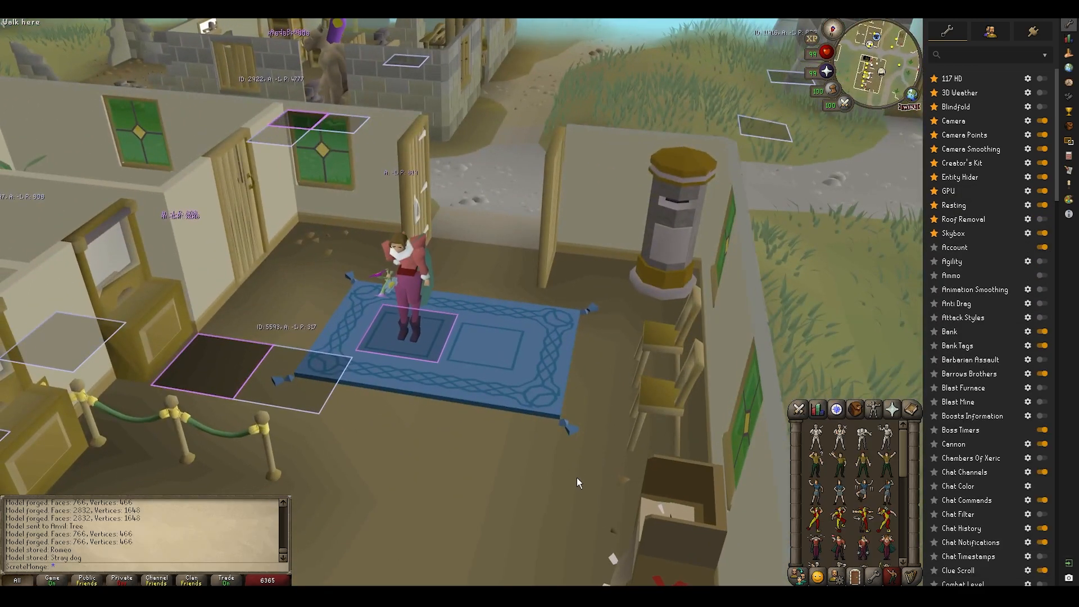
mouse_move(449, 596)
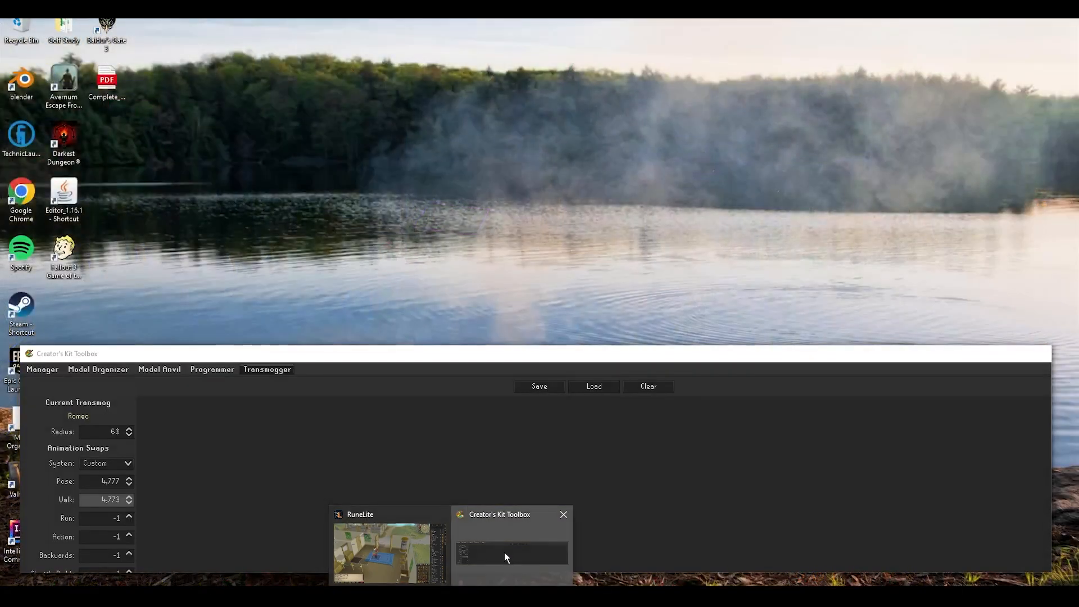
left_click(504, 552)
left_click(106, 463)
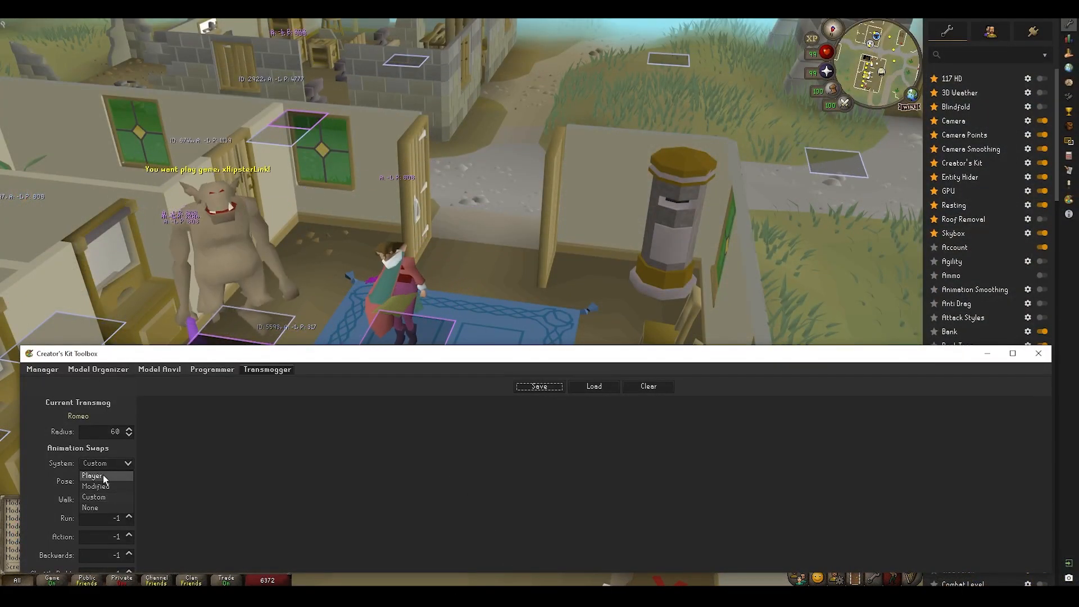
left_click(103, 475)
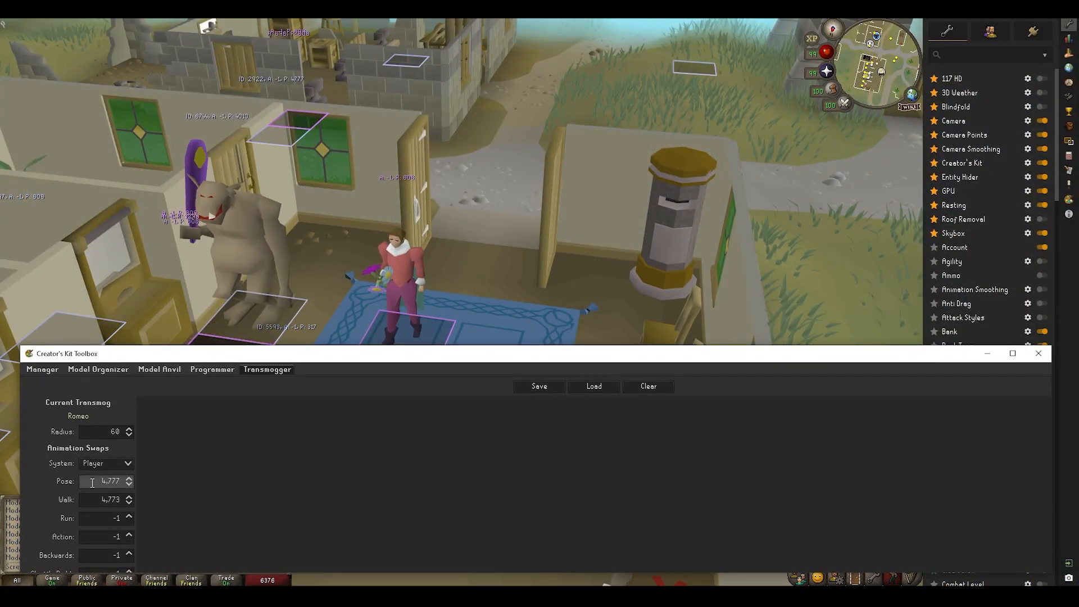
Set the Pose and Walk animation swaps to -1
type("-1")
key("Tab")
type("-1")
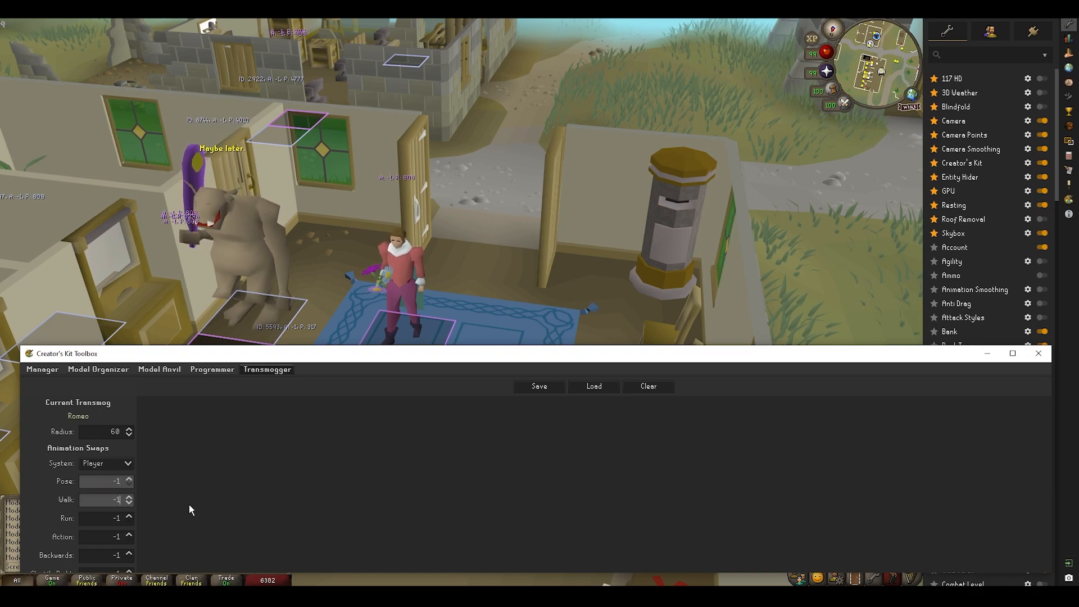
Add an additional animation swap for the Romeo transmog that swaps out 866 and swaps in 2107
left_click_drag(407, 345, 388, 372)
middle_click_drag(562, 149, 582, 338)
scroll(414, 463, "up", 4)
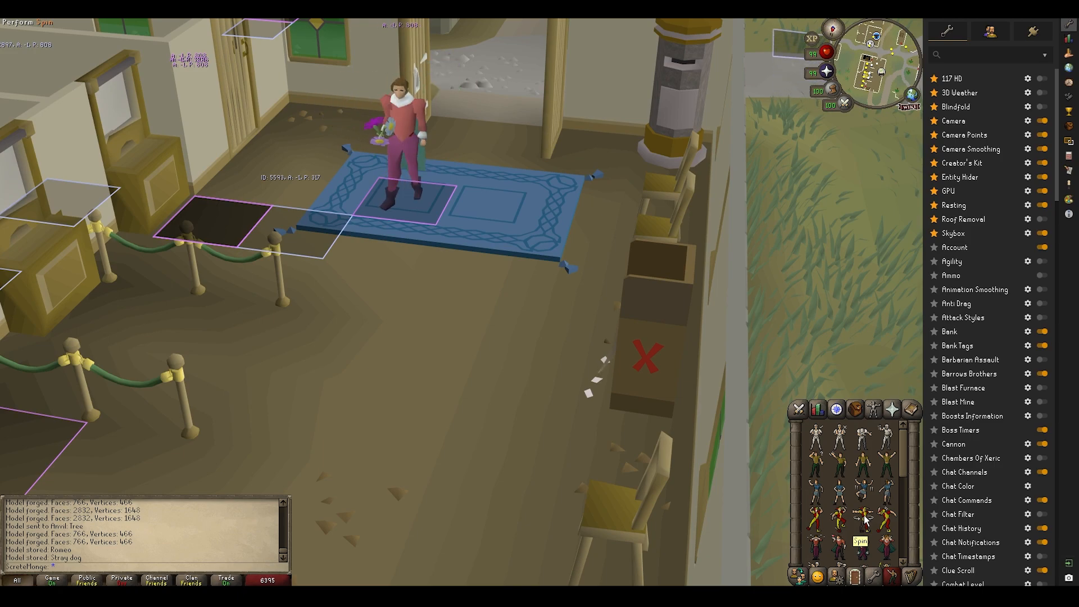
key("alt+Tab")
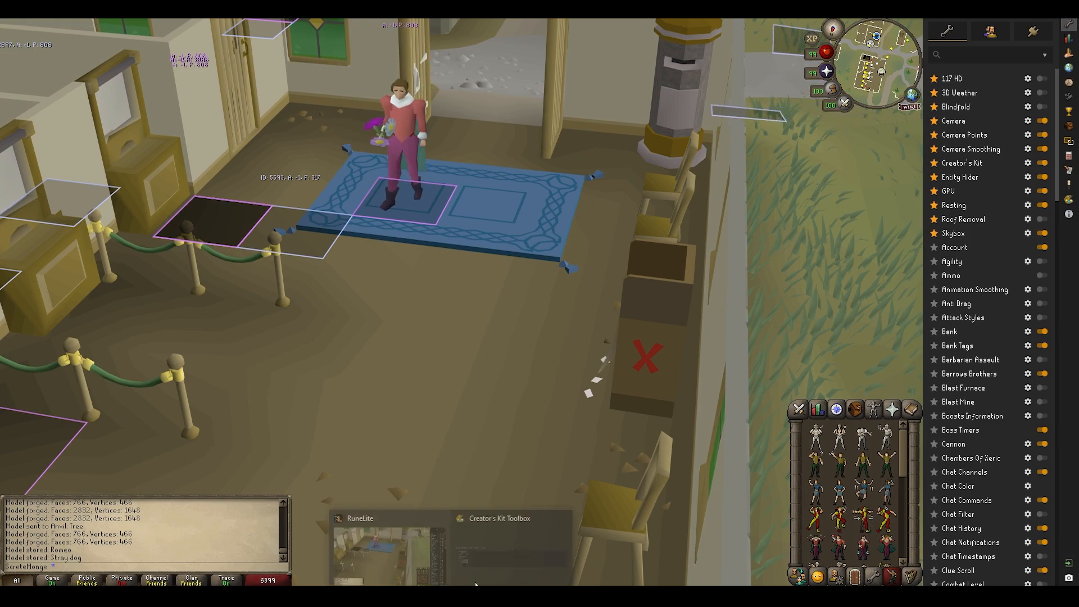
left_click_drag(538, 370, 561, 178)
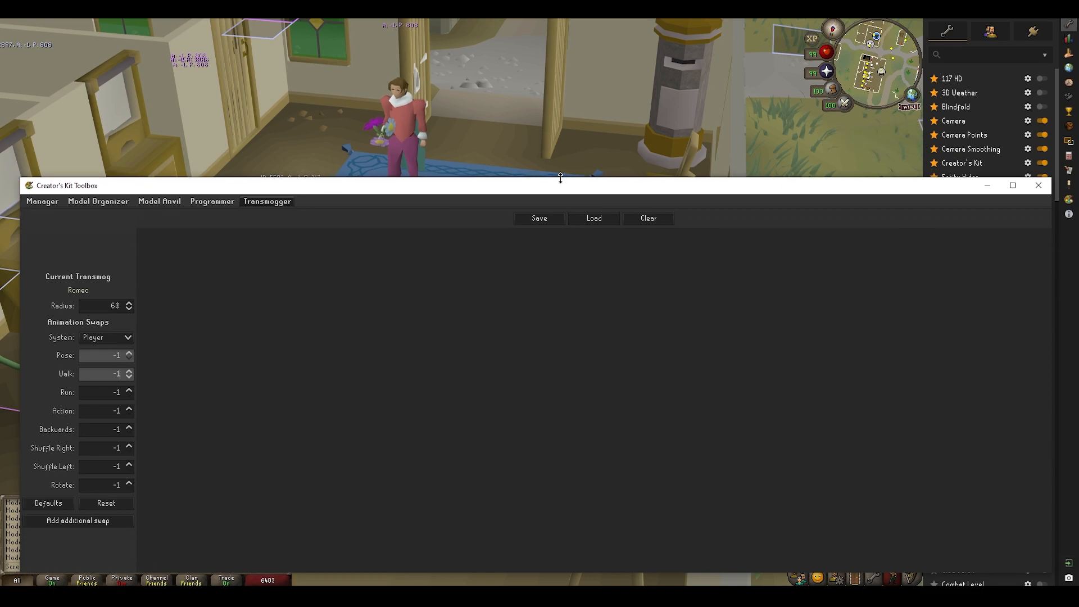
left_click(69, 521)
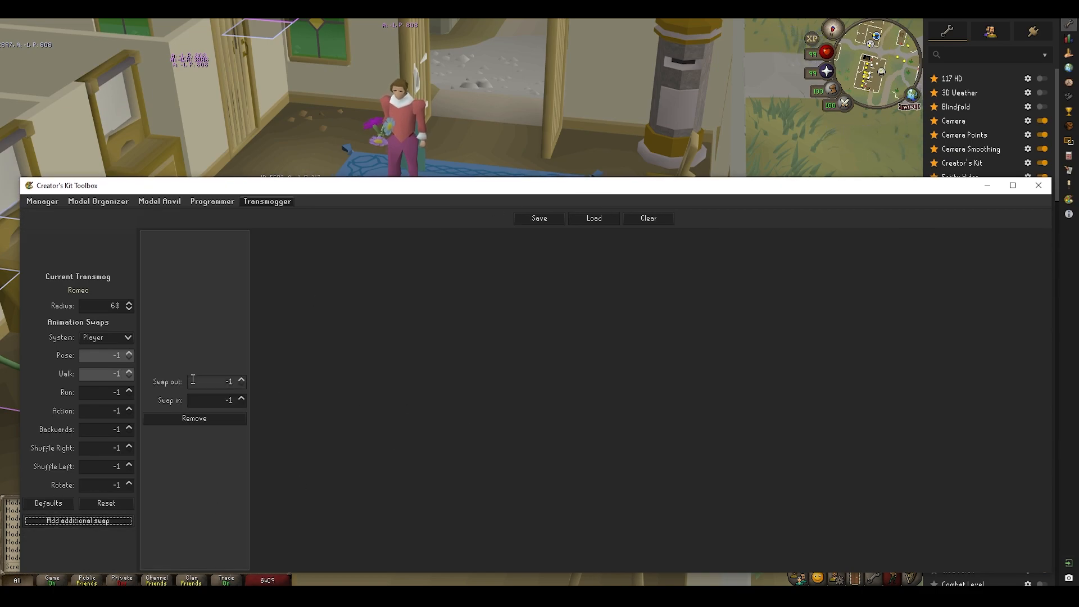
type("866")
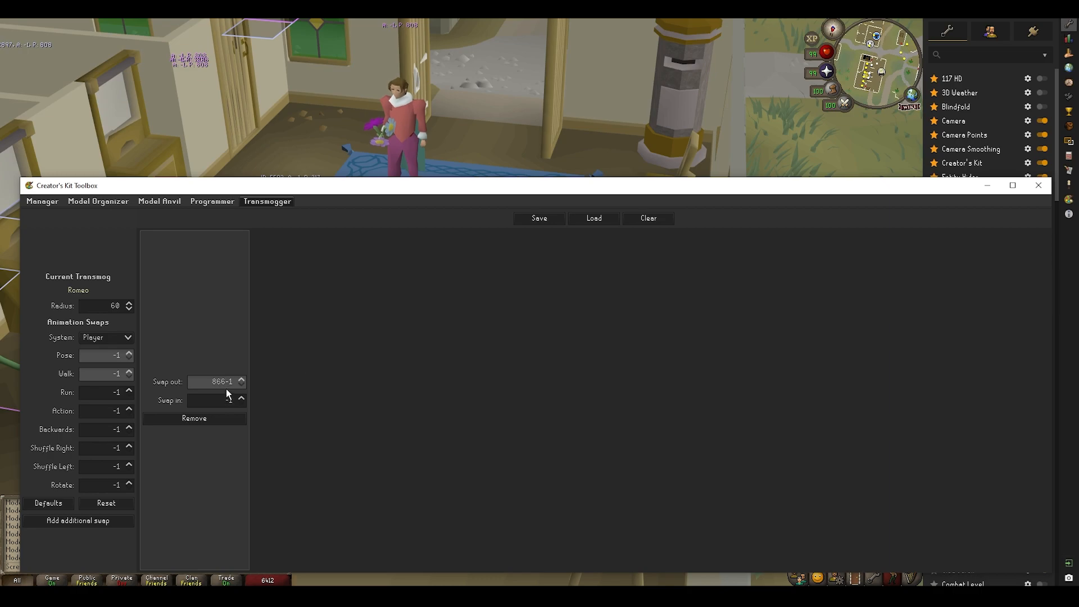
key("Delete")
key("Delete")
type("2107")
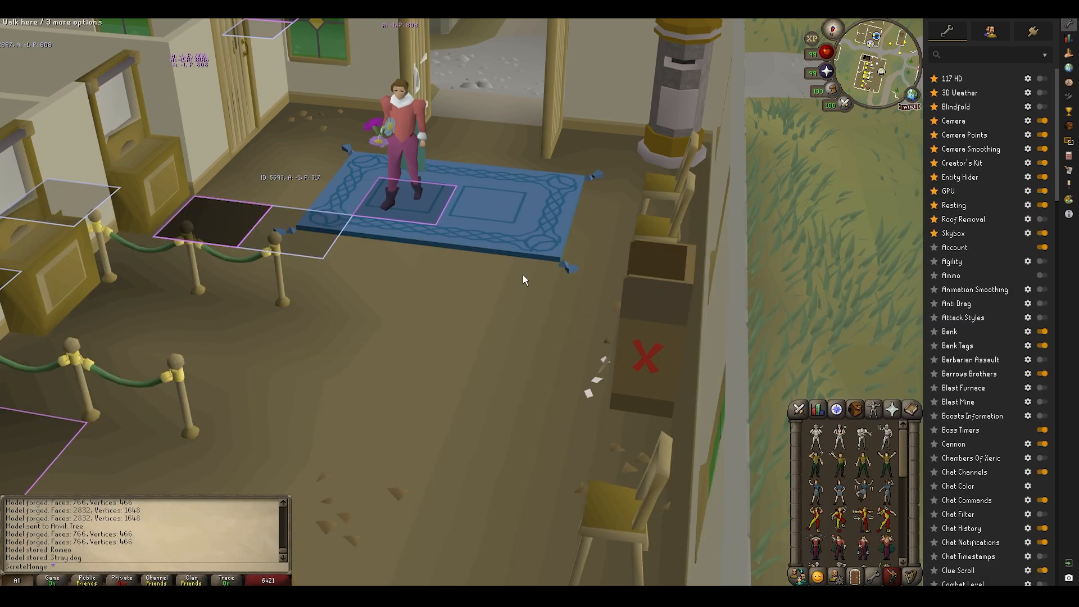
Perform the Dance emote as Romeo and watch its animation up close under the Player system
scroll(522, 278, "up", 3)
mouse_move(520, 263)
middle_mouse_down()
mouse_move(522, 247)
mouse_move(526, 282)
middle_mouse_up()
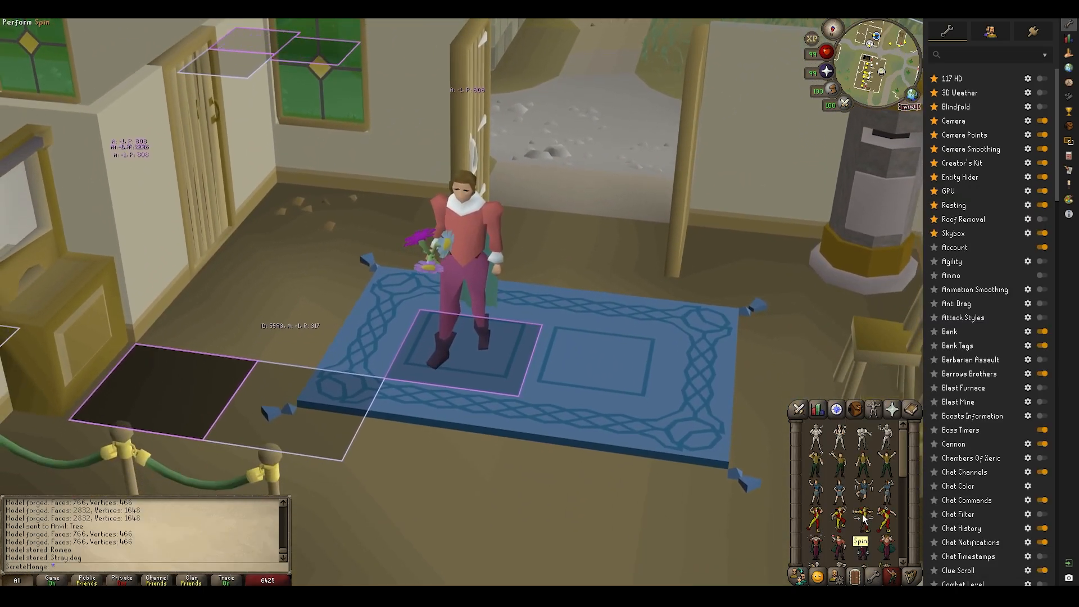
left_click(818, 520)
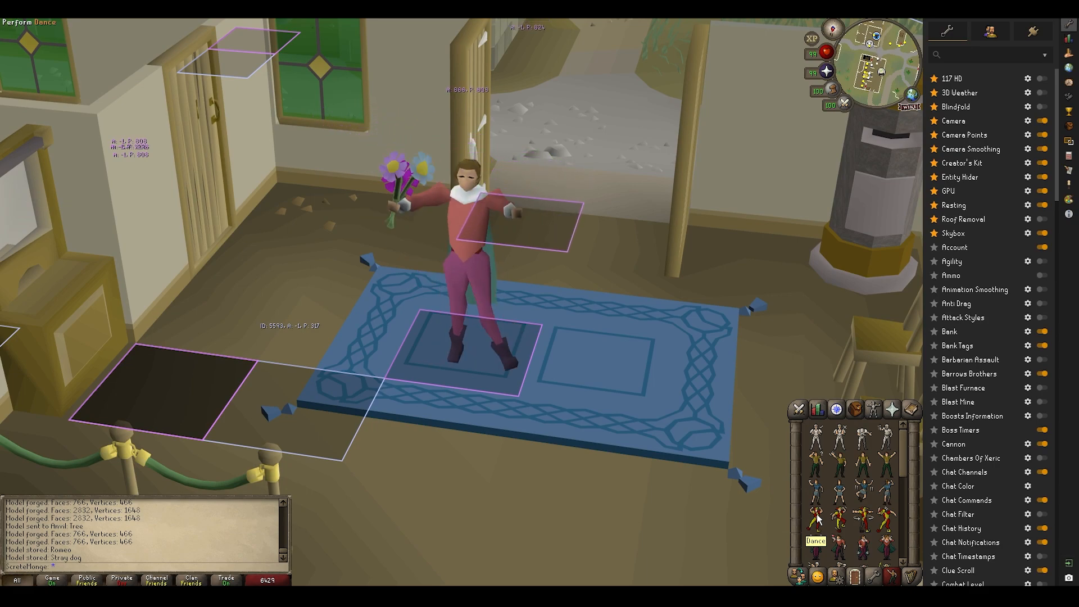
Set the animation swap system to Modified and perform the Dance emote in the game to view the swapped animation
left_click(462, 596)
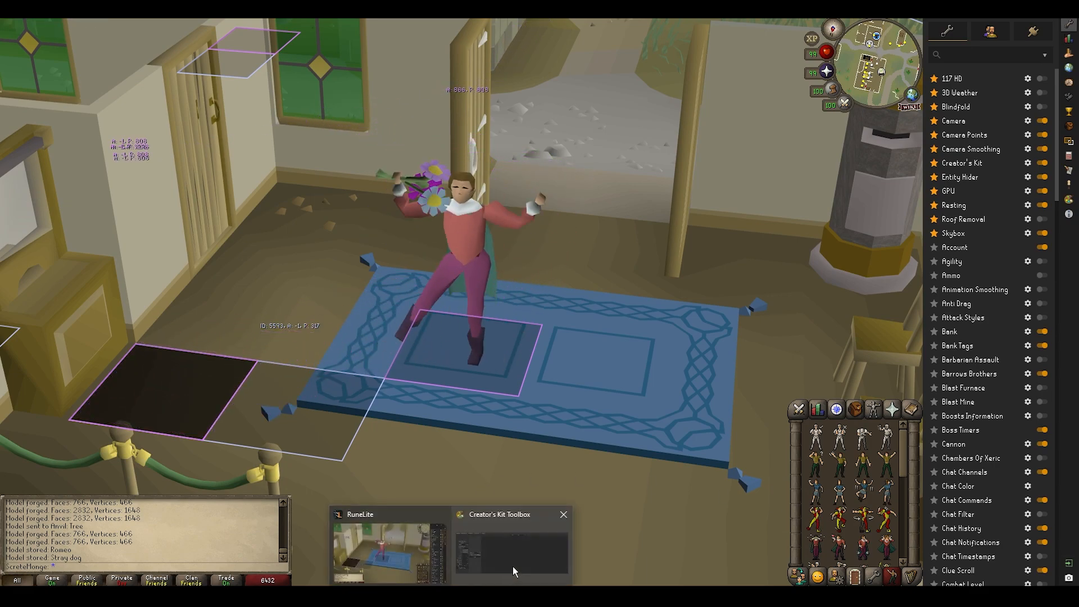
left_click(513, 571)
left_click(101, 340)
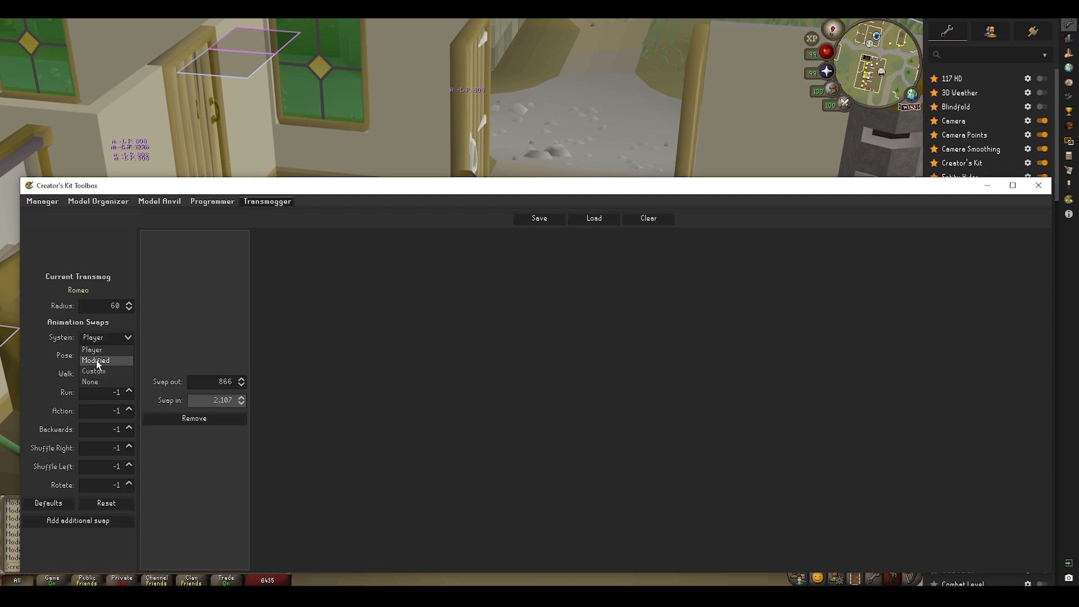
left_click(96, 360)
key("alt+Tab")
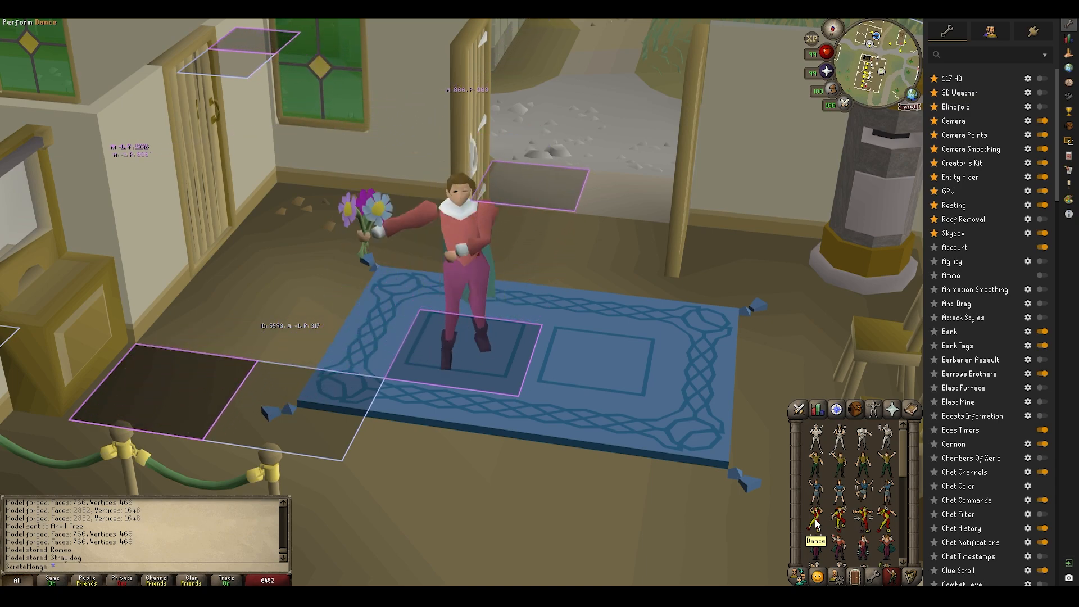
middle_click_drag(611, 271, 457, 572)
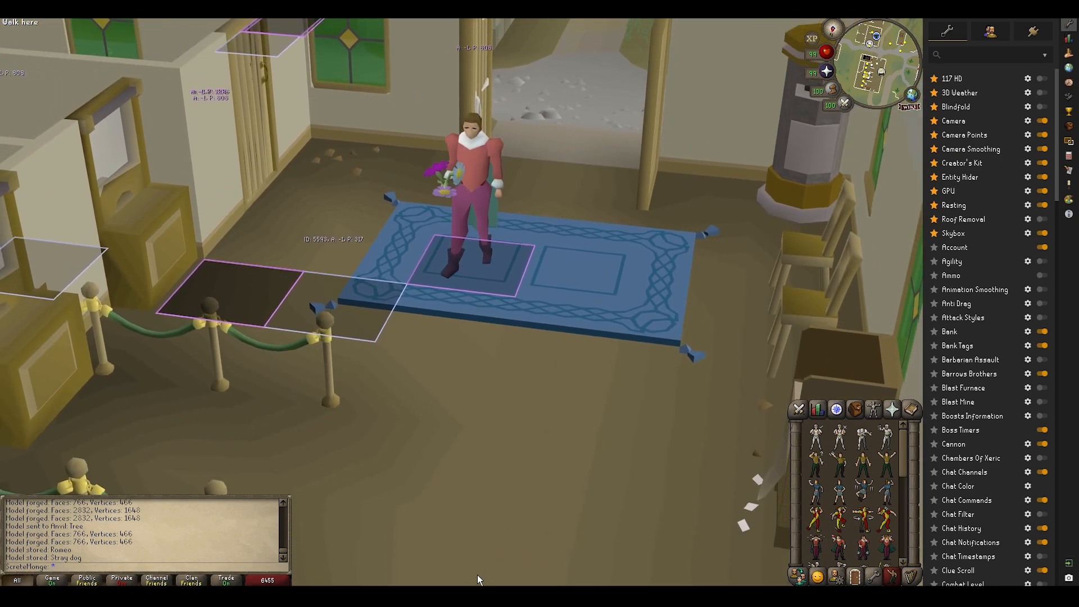
Clear trial entries from the Romeo transmog's animation swaps with Reset and fill the swaps with the default animations
mouse_move(455, 595)
left_click(509, 554)
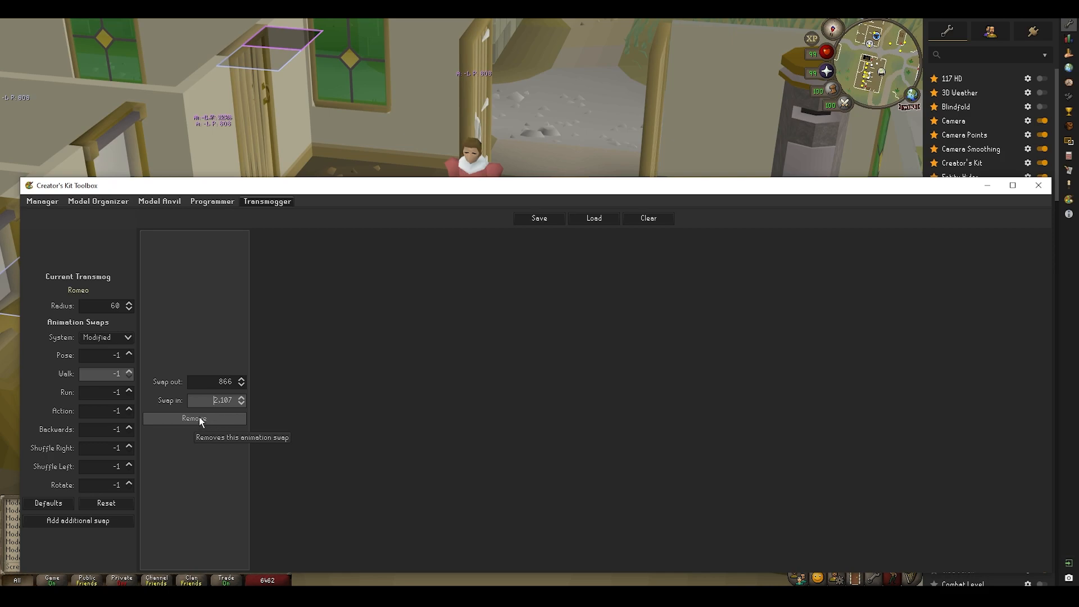
left_click(107, 374)
type("345")
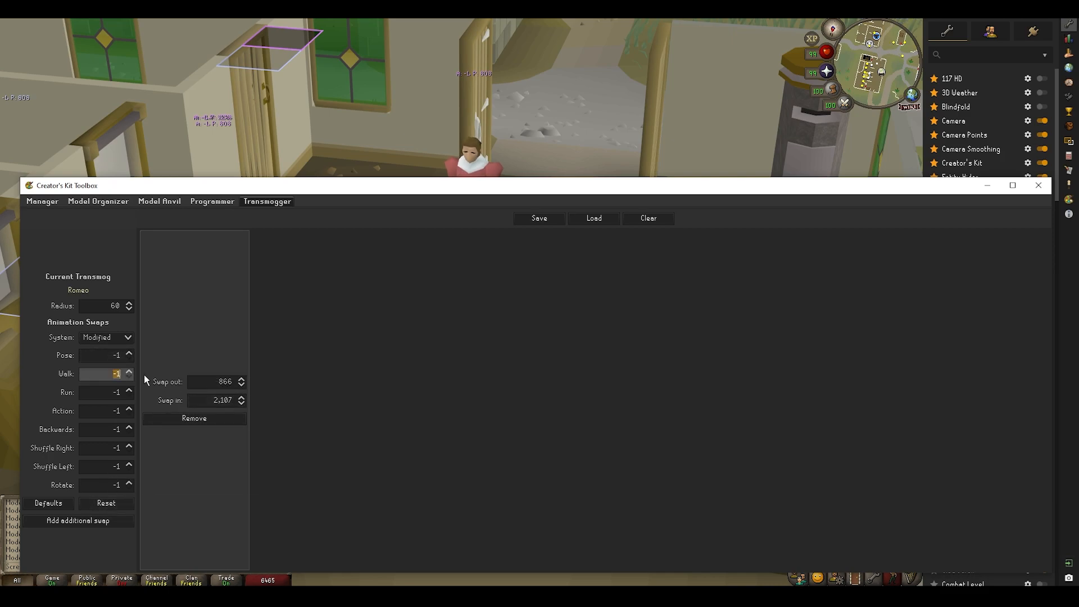
key("Tab")
type("345")
key("Tab")
key("Tab")
left_click(103, 504)
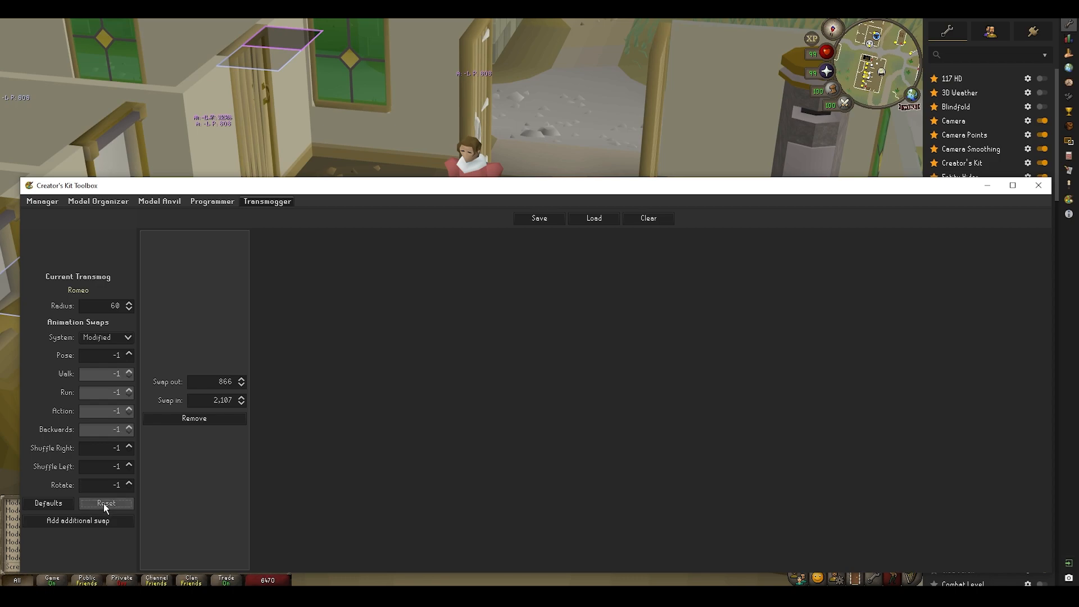
left_click(51, 504)
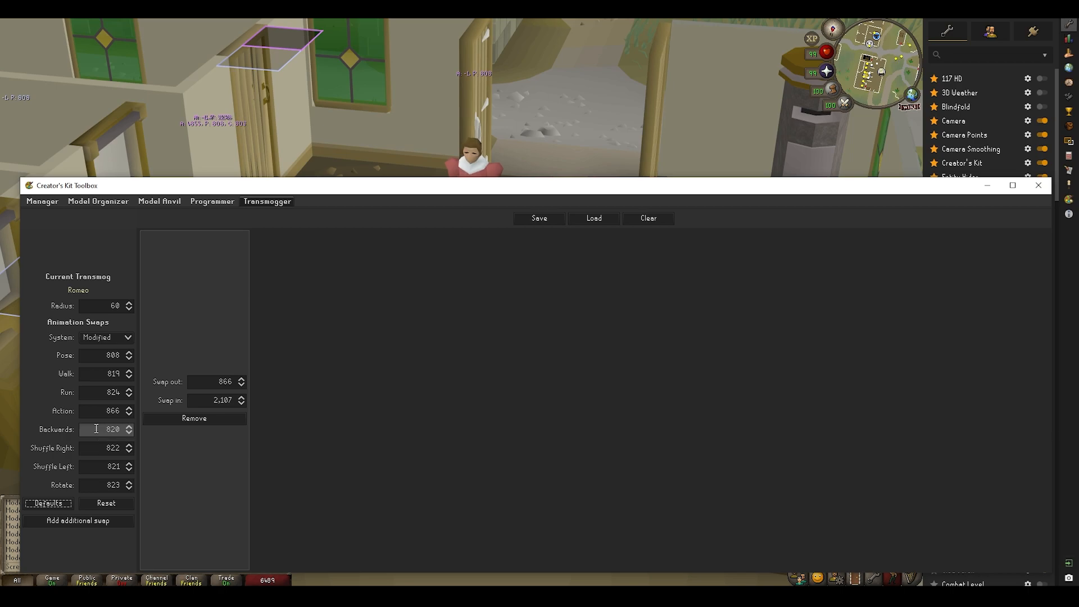
Enable Auto-Transmog in the Creator's Kit plugin's transmogrification settings
key("alt+Tab")
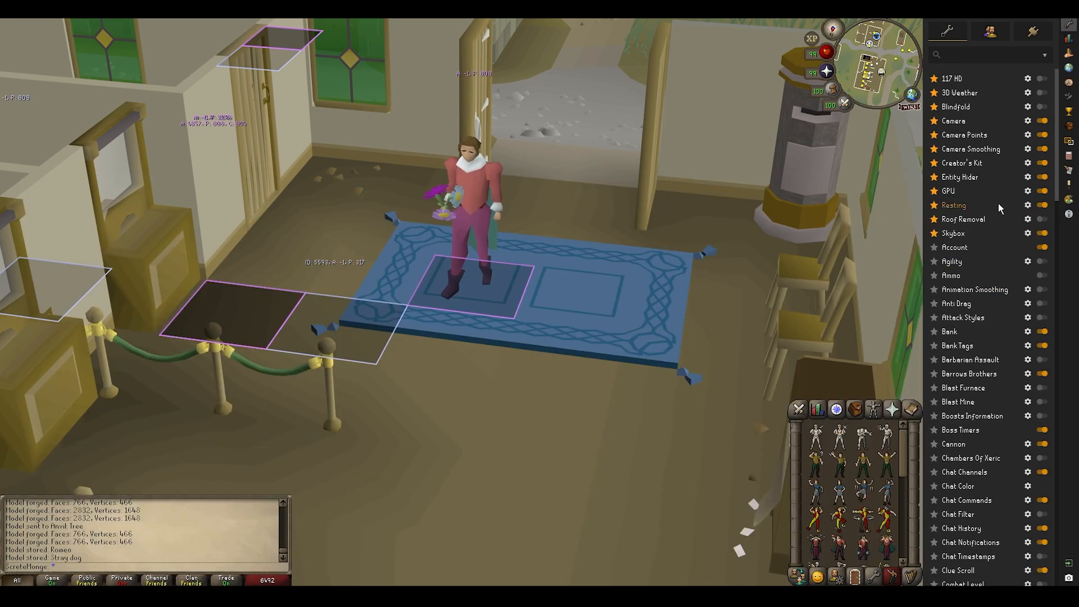
left_click(1028, 163)
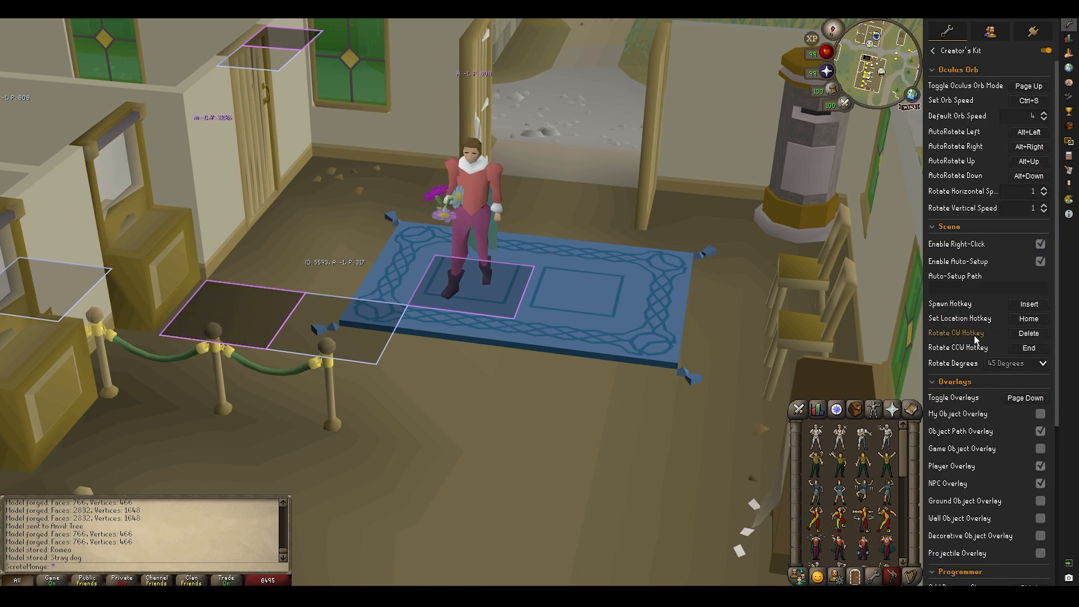
scroll(985, 337, "down", 5)
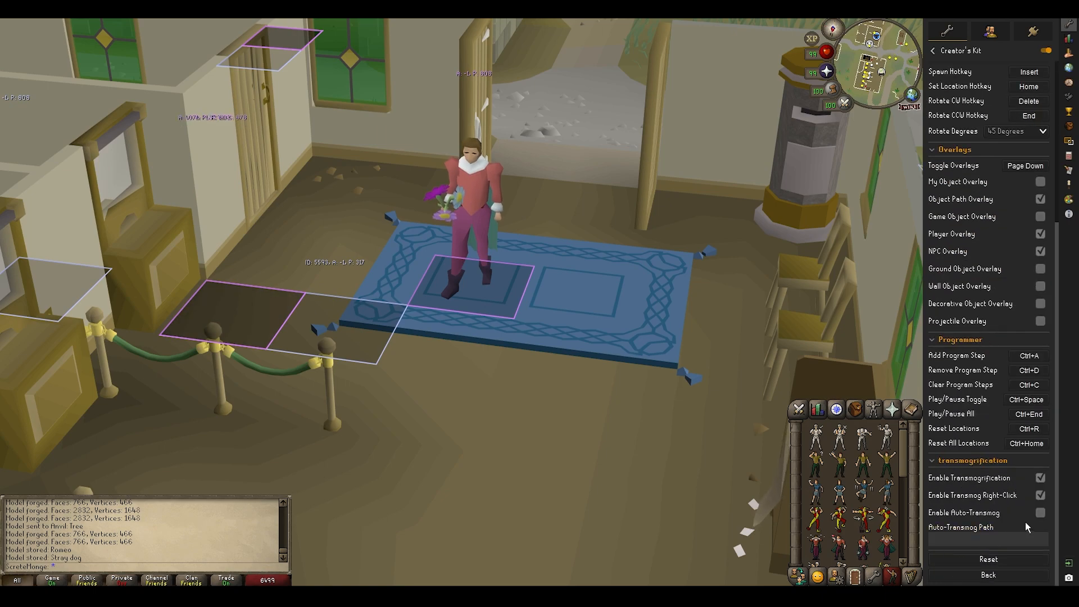
left_click(1040, 512)
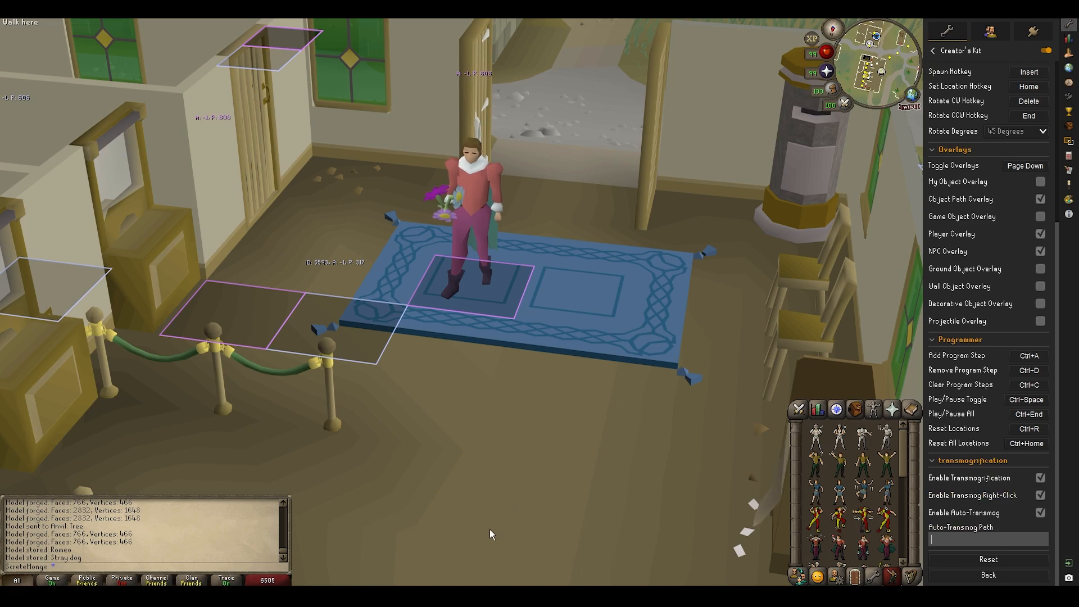
Return to the Transmogger and reset all of the Romeo transmog's main animation swaps to -1
left_click(453, 596)
left_click(515, 545)
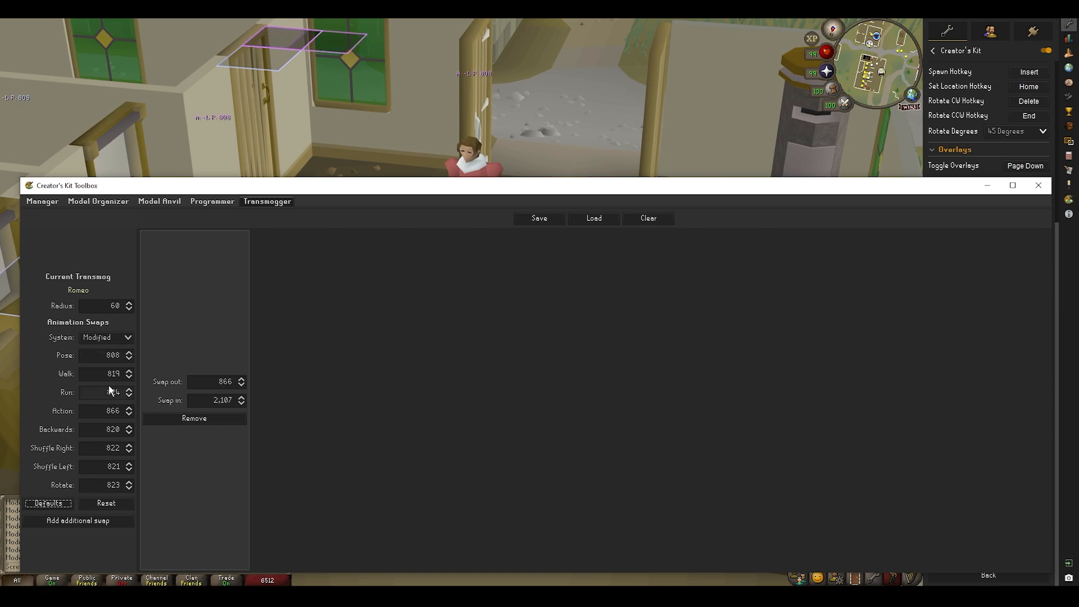
left_click(106, 503)
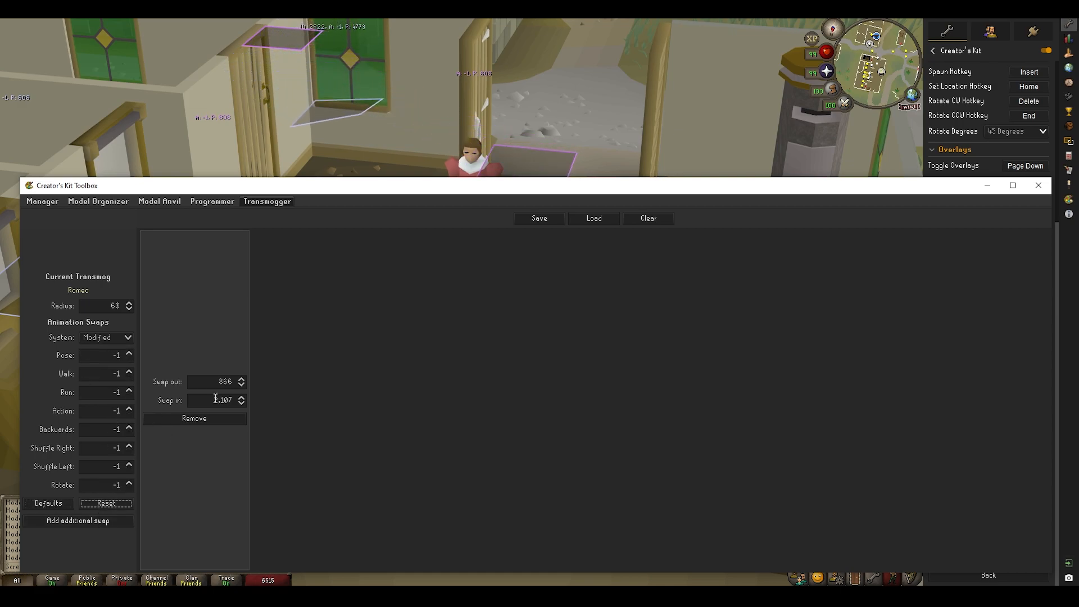
Set the Romeo transmog's animation swaps to Pose 866, Walk 867 and Run 870
left_click(133, 360)
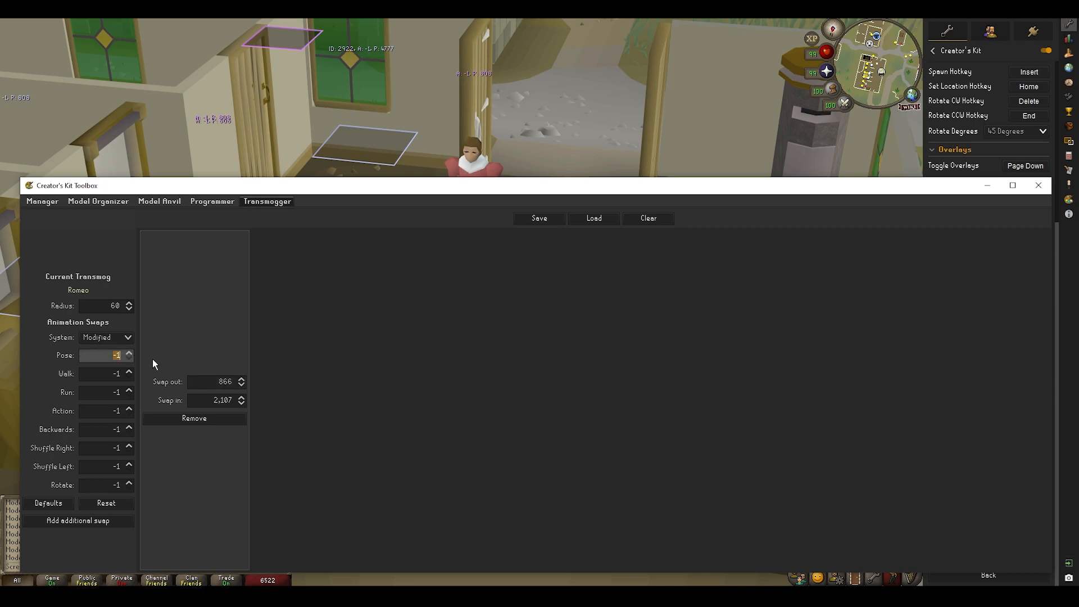
type("866")
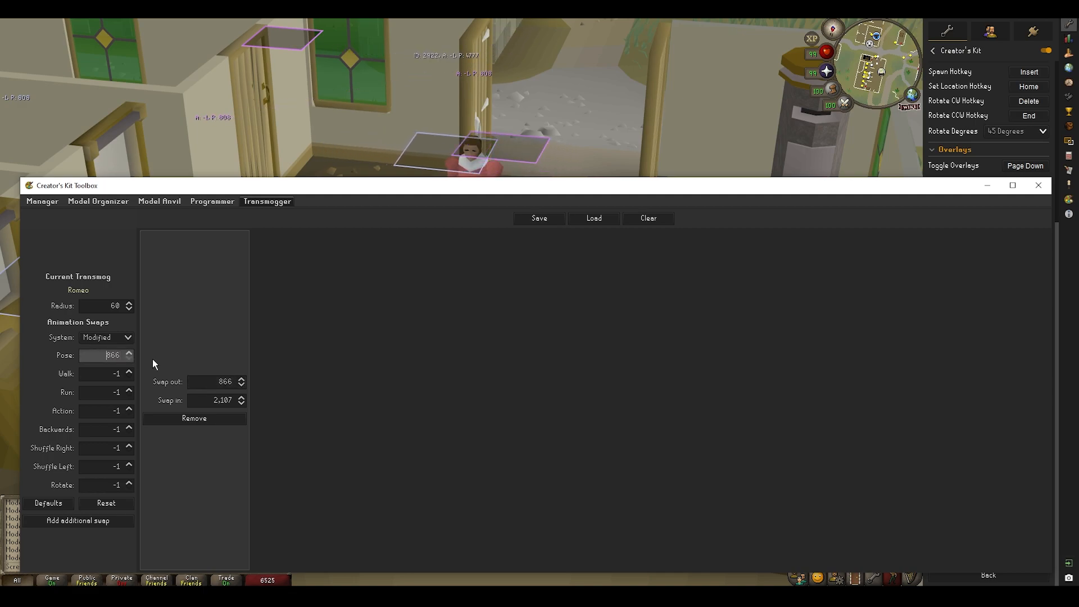
left_click(104, 374)
type("867")
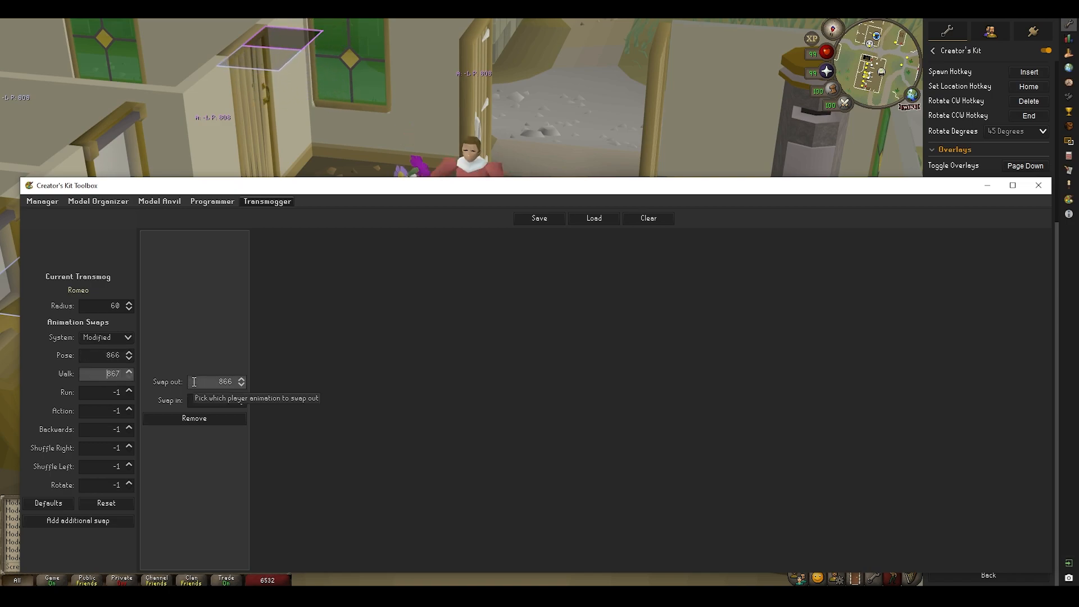
key("Tab")
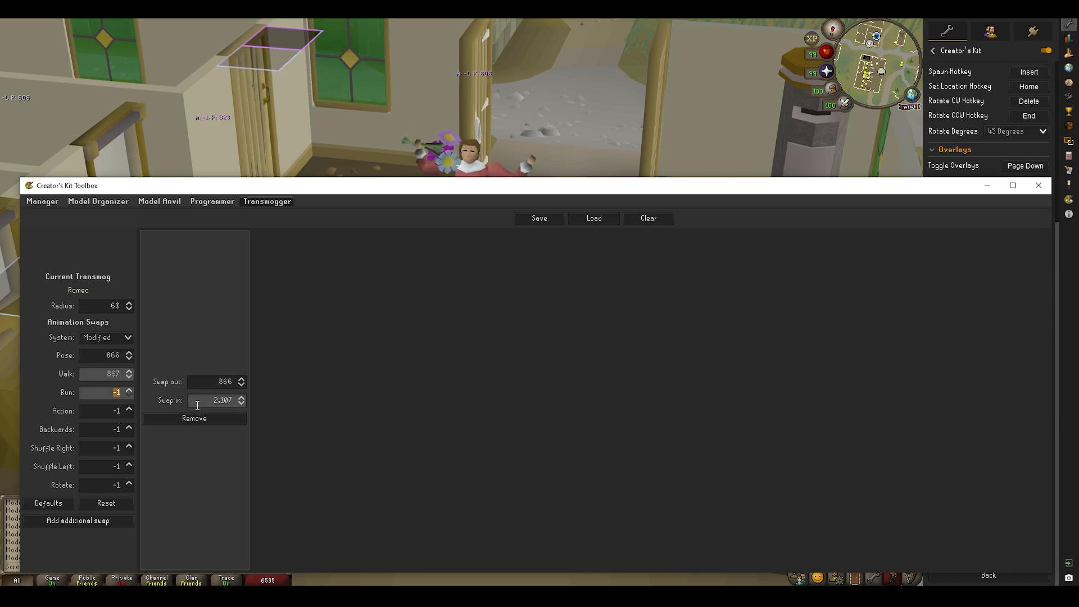
type("87")
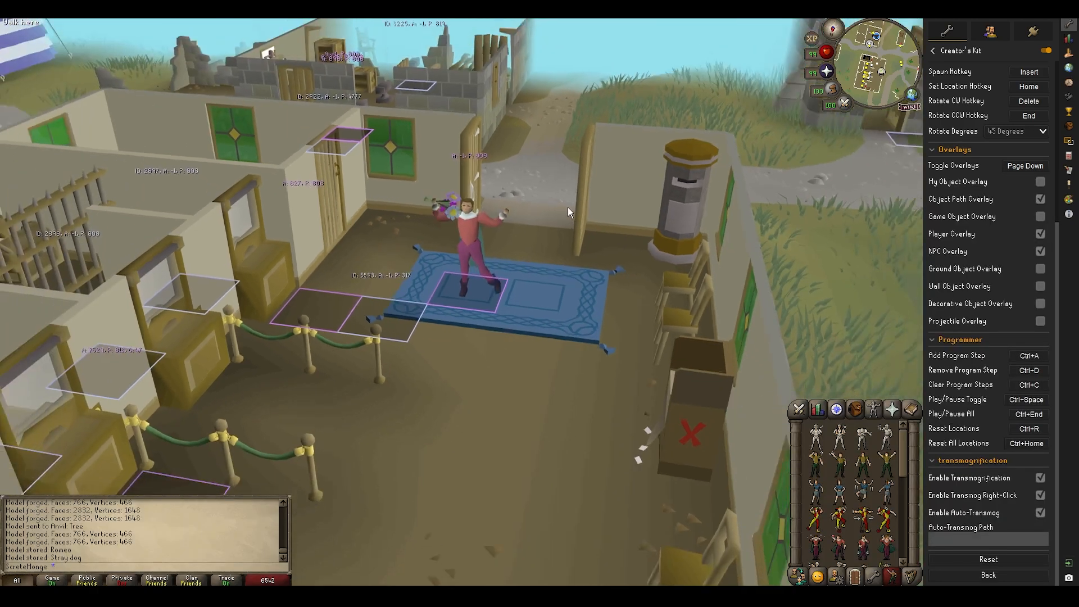
Move the player out of the building onto the outdoor path to view the swapped movement animations, and toggle the overlays off
middle_click_drag(567, 207, 436, 232)
left_click(827, 90)
middle_click_drag(668, 238, 487, 359)
left_click(601, 398)
left_click(412, 352)
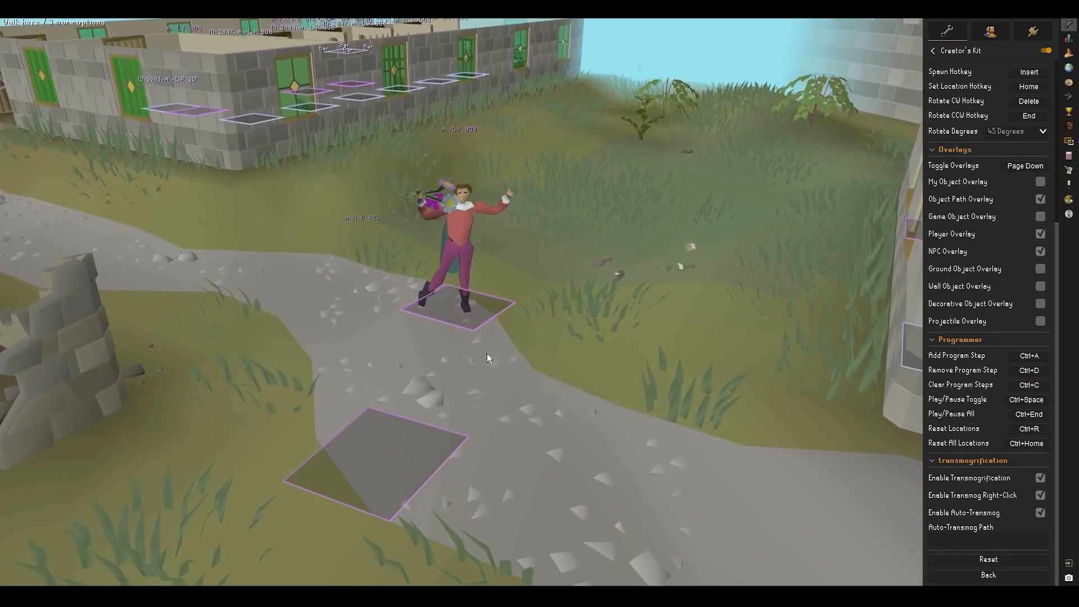
key("Page_Down")
Return to the Transmogger and save the current transmog as Romeo2 in the transmogs folder
mouse_move(453, 597)
left_click(516, 548)
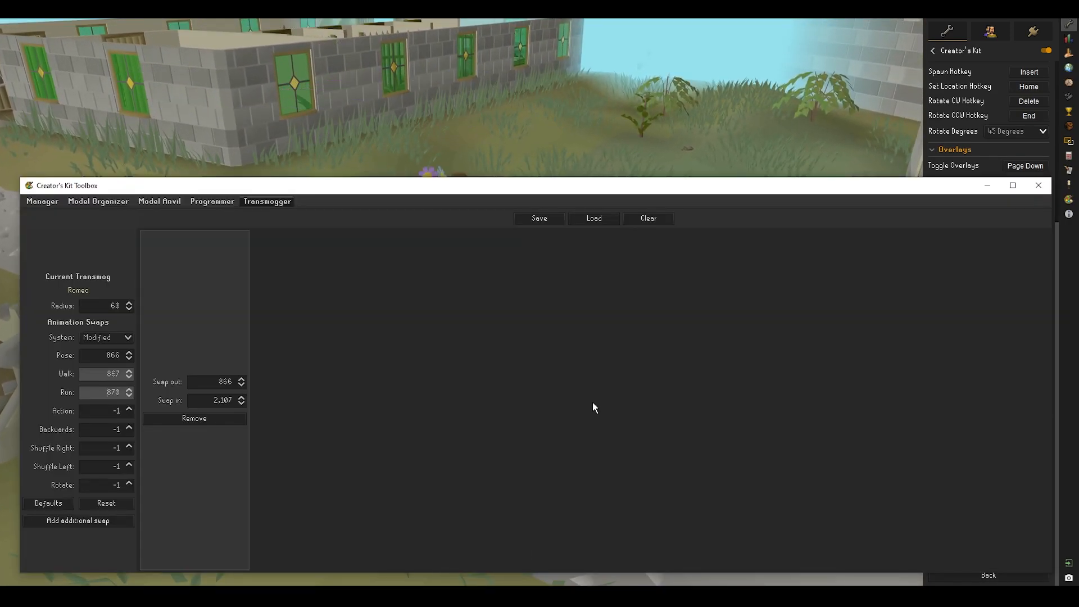
left_click(543, 218)
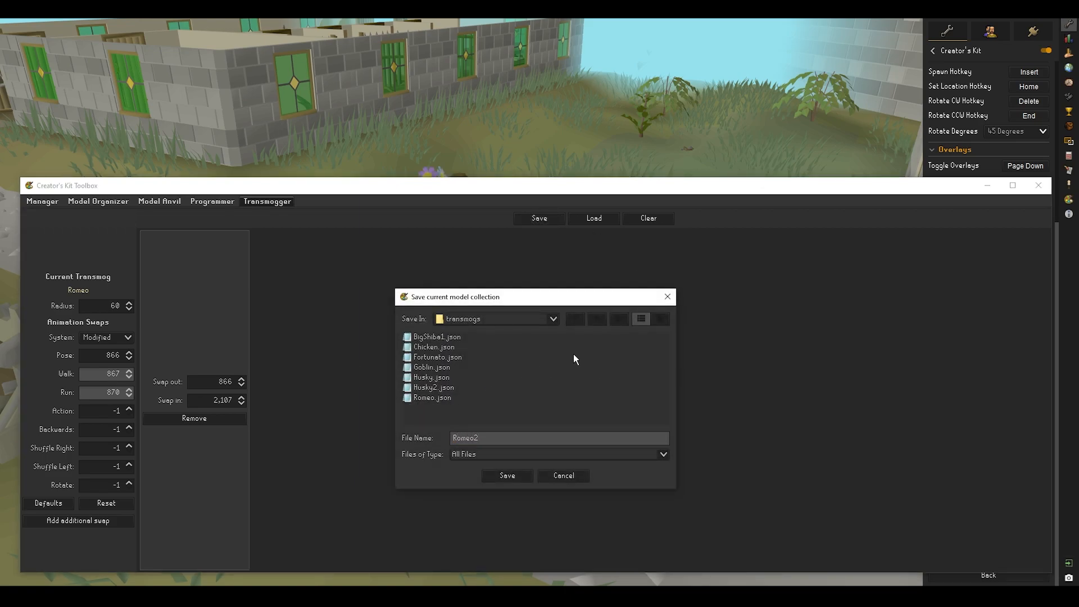
key("Return")
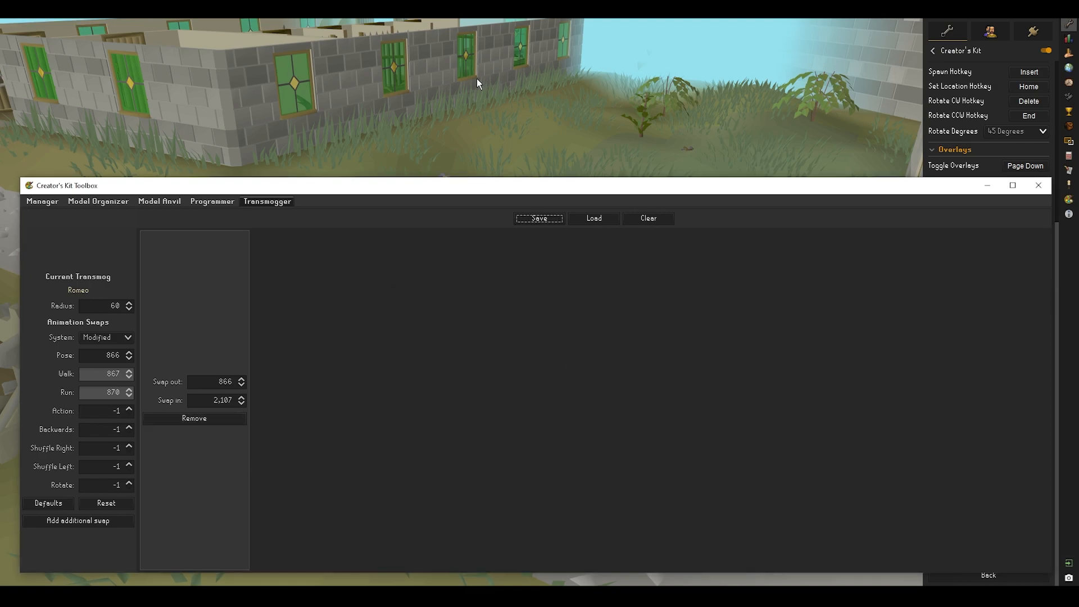
Remove the additional swap, reset the main animation swaps, and load the saved Romeo2.json transmog
left_click(226, 421)
left_click(100, 504)
left_click(596, 219)
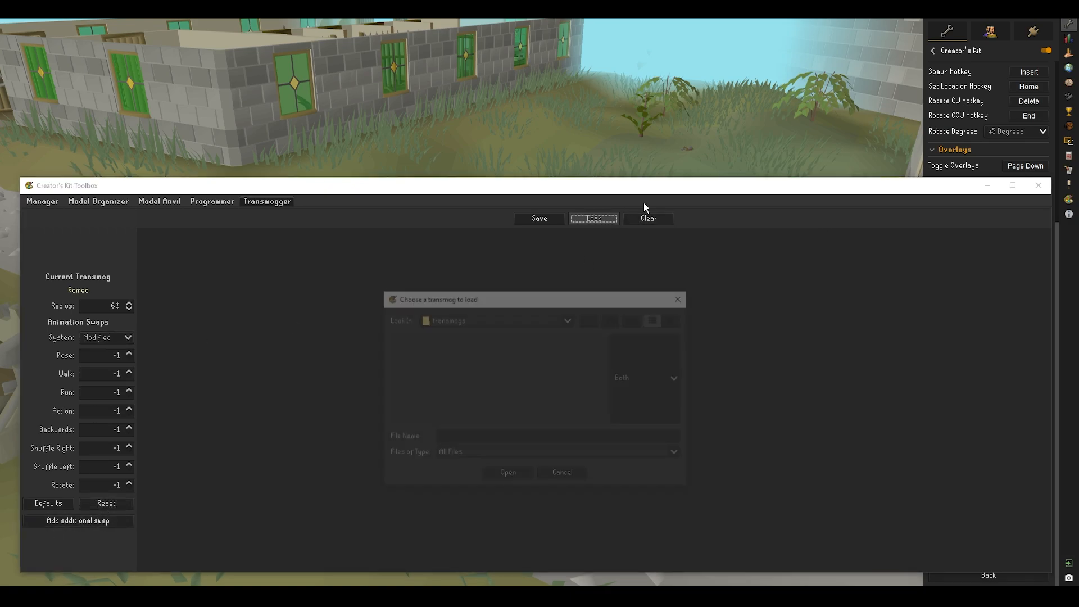
left_click(427, 409)
left_click(499, 475)
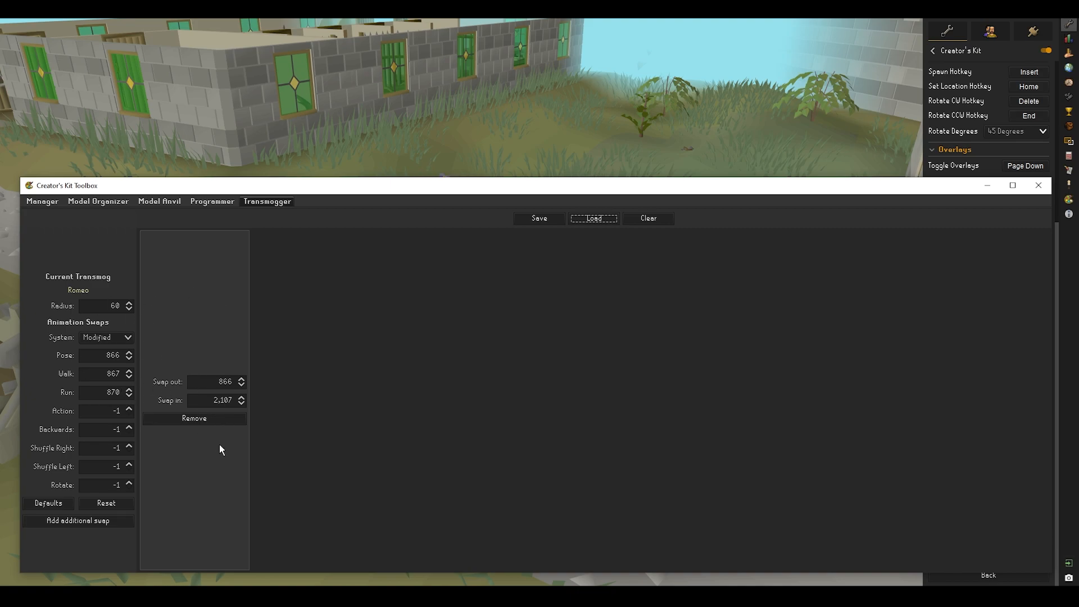
left_click(594, 218)
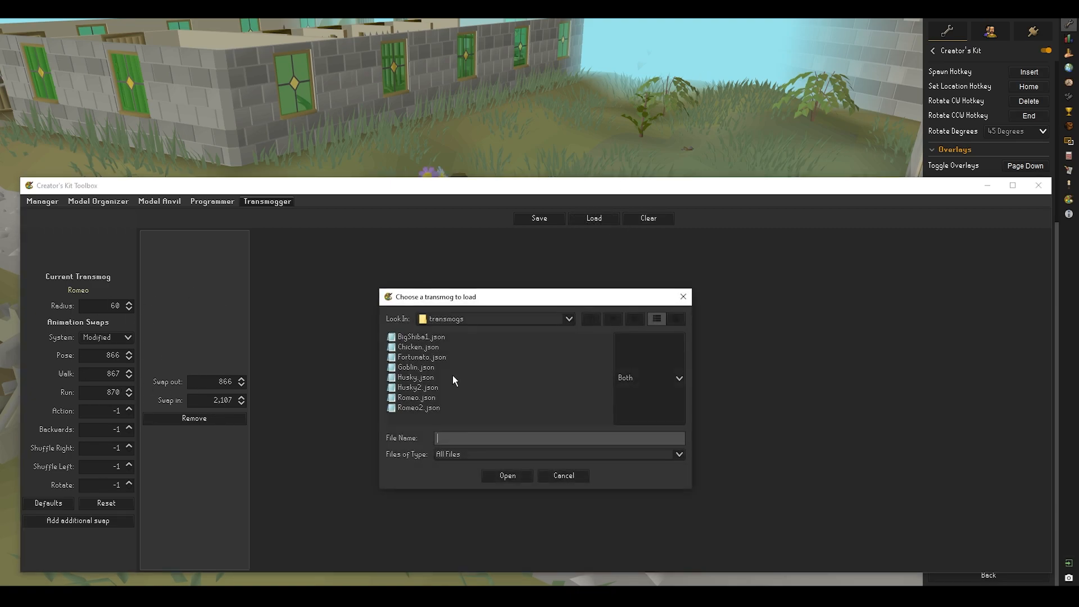
left_click(431, 409)
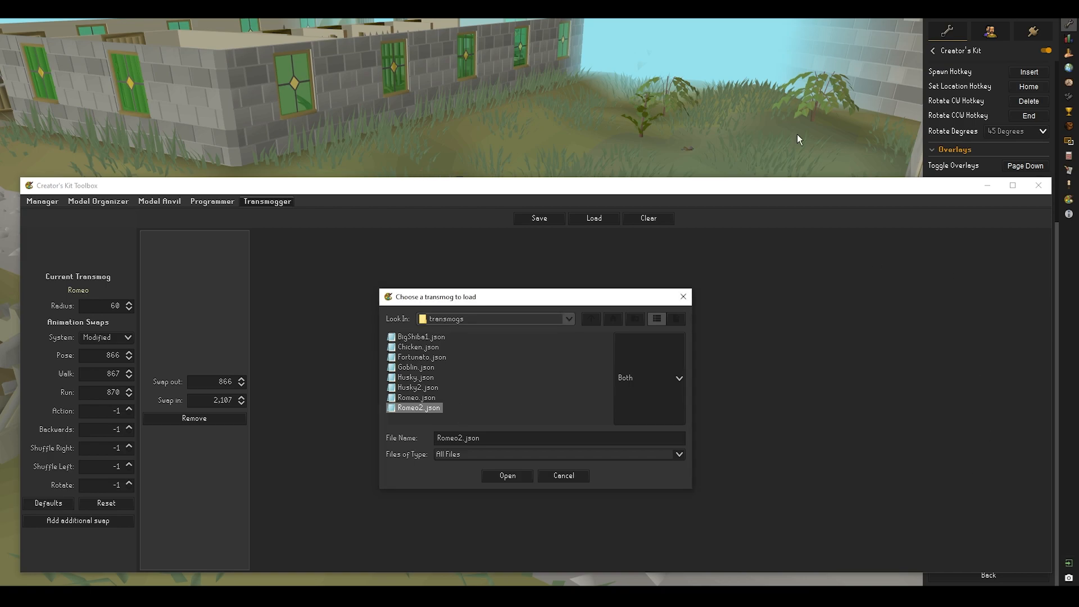
left_click(557, 476)
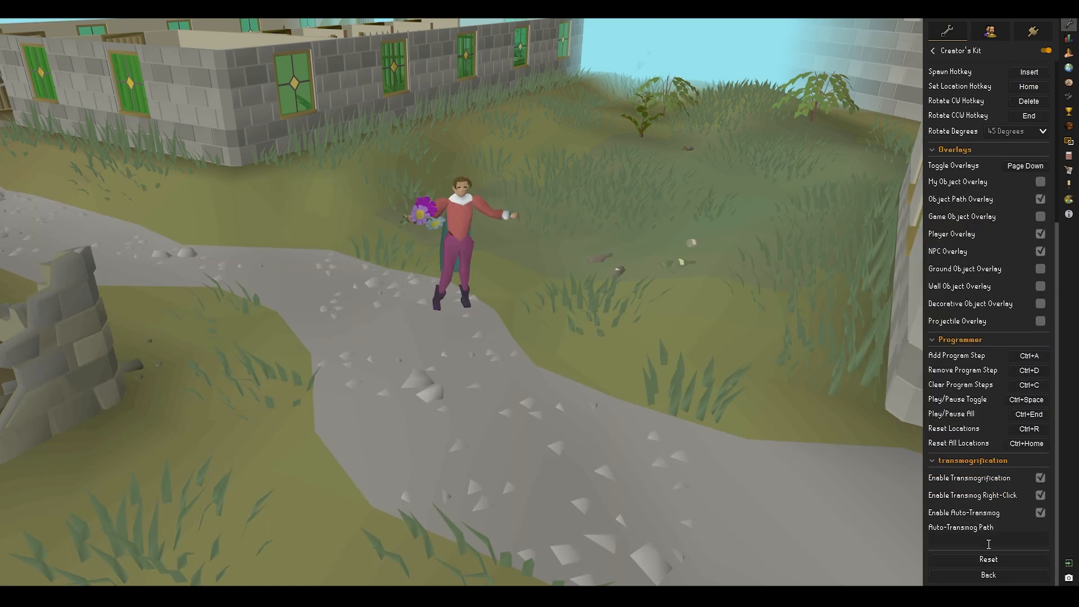
Set the Auto-Transmog Path to romeo2.json under the account's .runelite/creators-kit folder on the C drive
left_click(972, 538)
type("c://users/S")
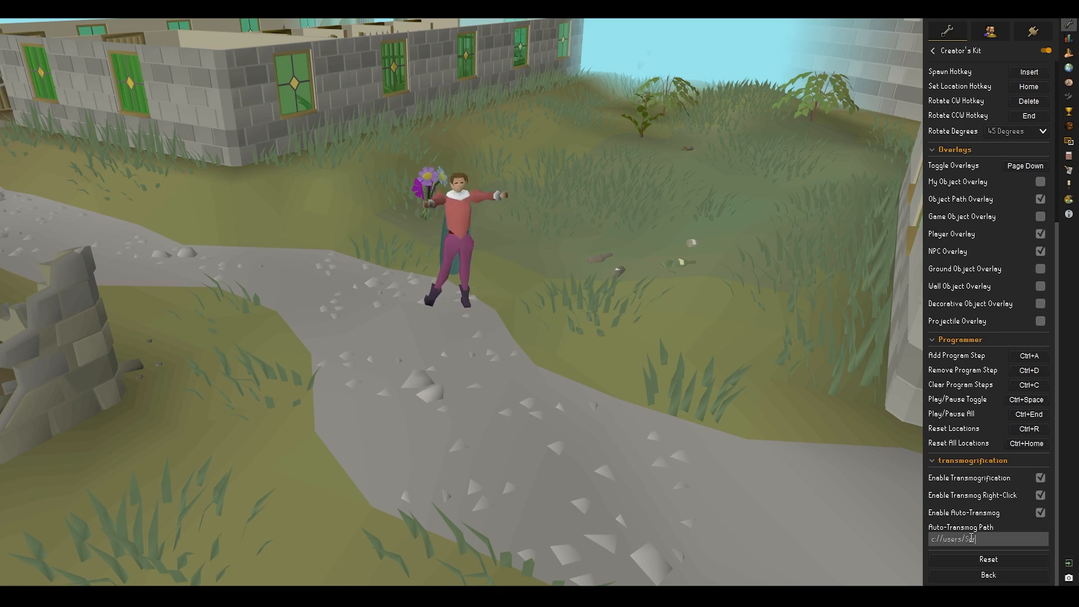
type("Monge/")
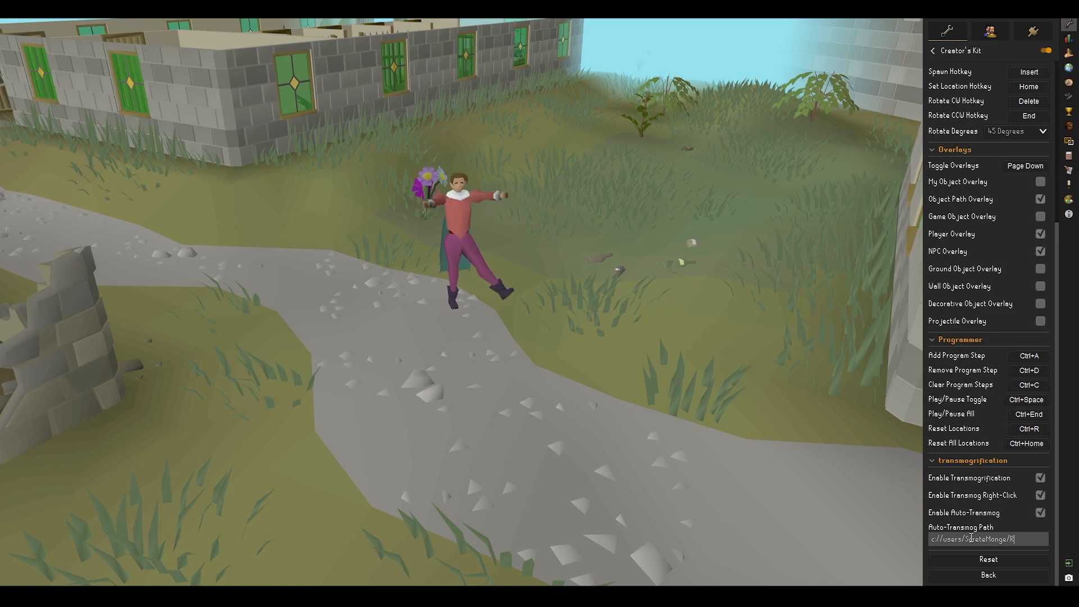
type(".runelite/cree")
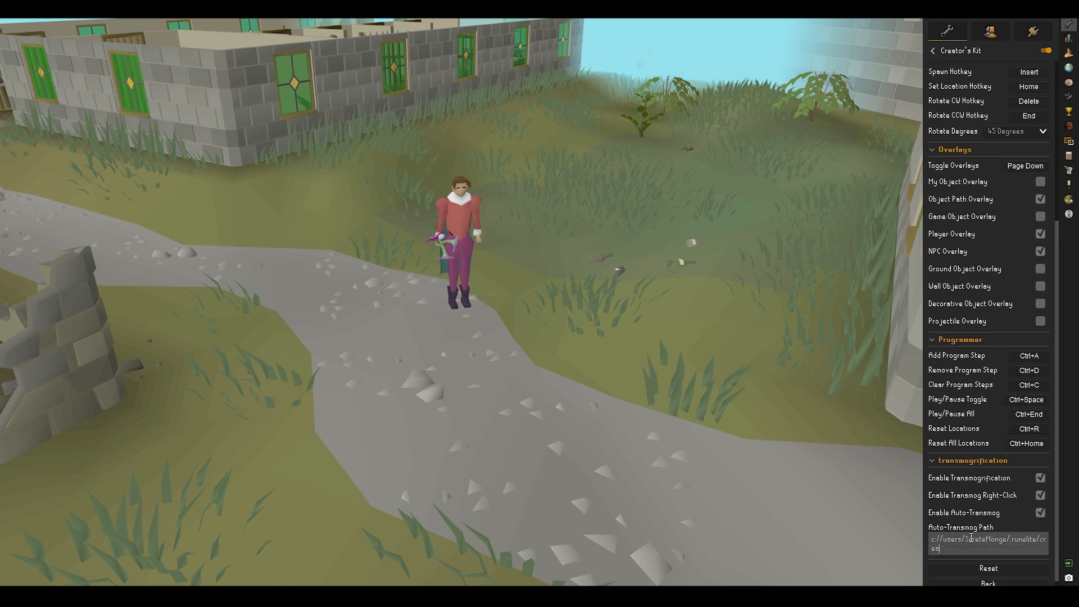
key("BackSpace")
type("ators")
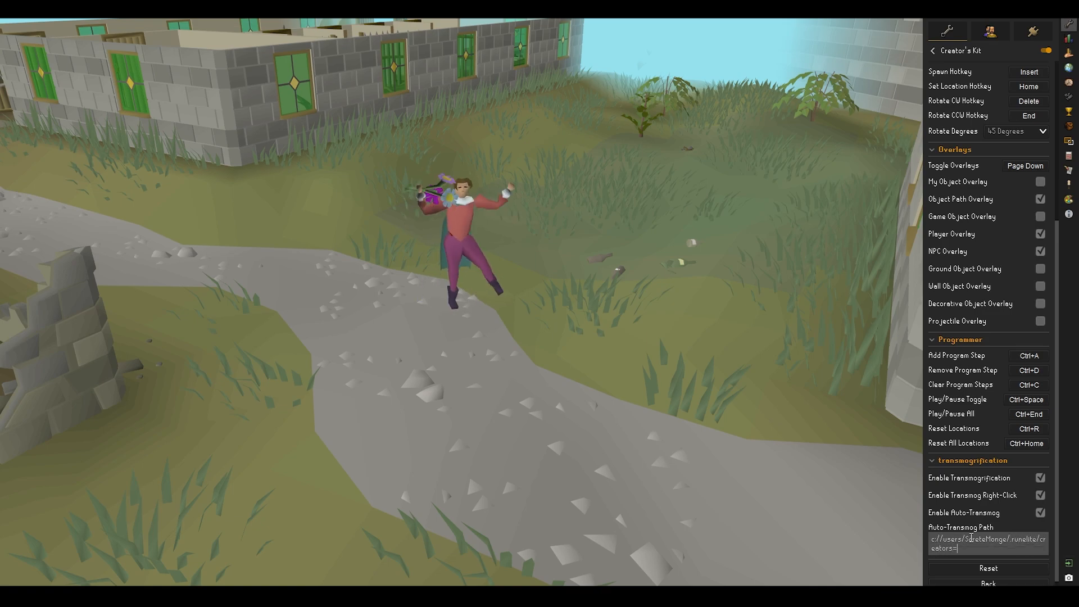
type("-kit/")
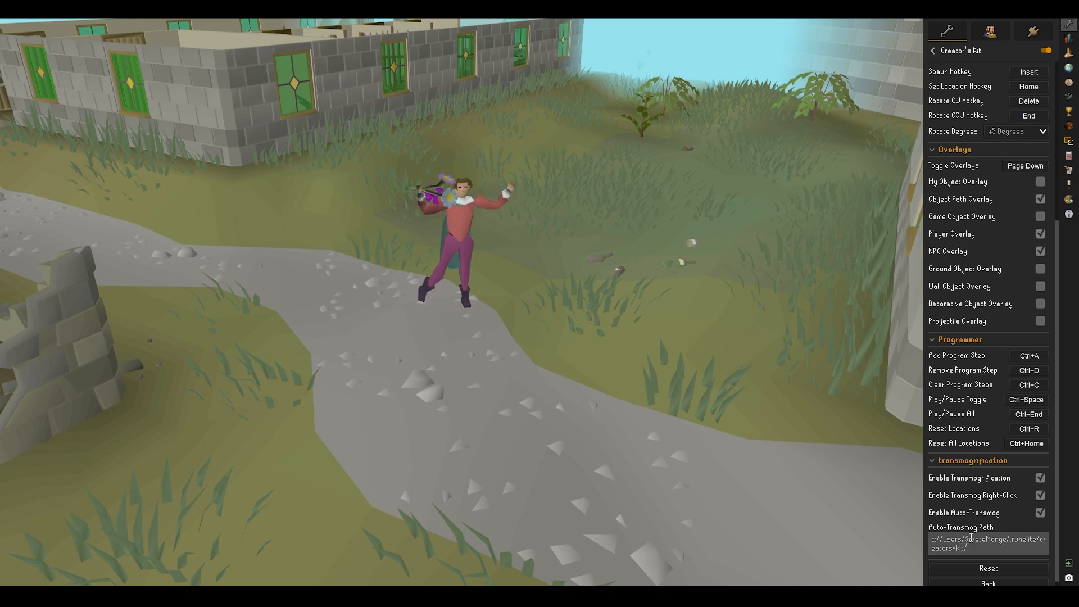
type("romeo2.json")
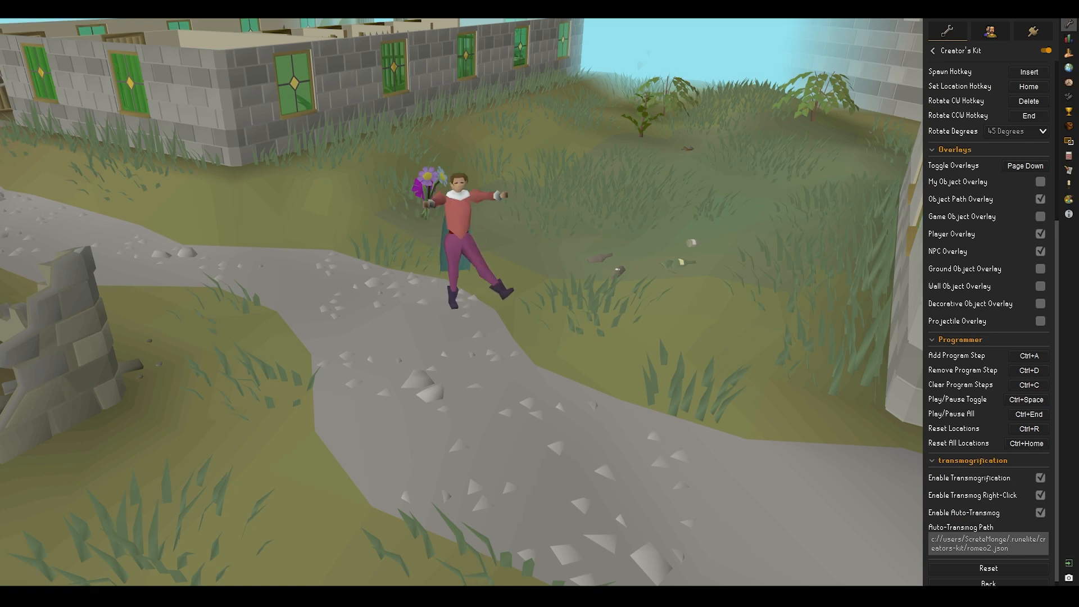
left_click(451, 596)
left_click(508, 536)
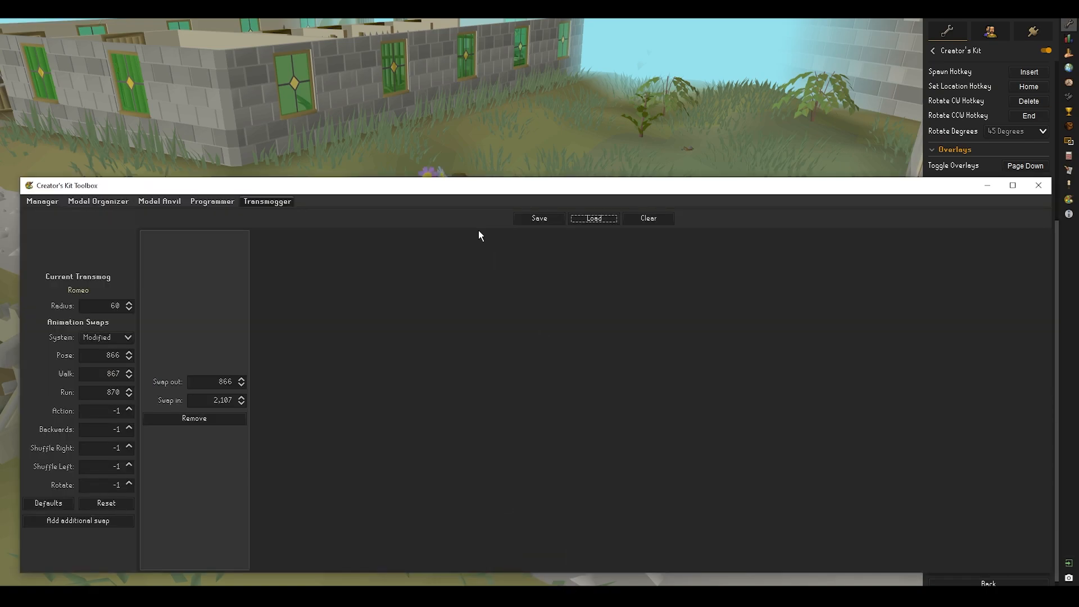
key("alt+Tab")
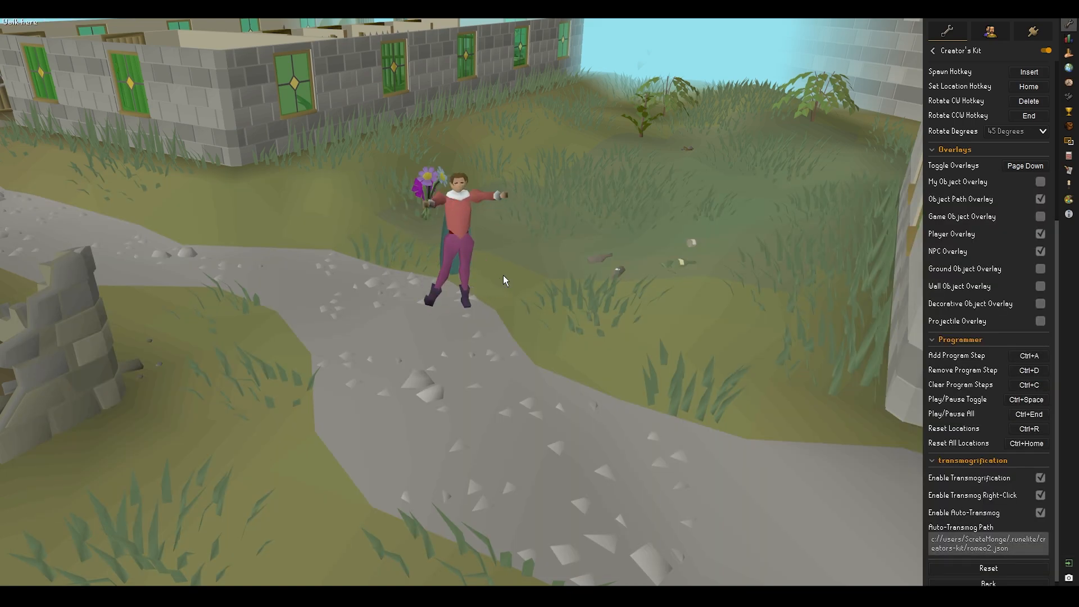
left_click(470, 294)
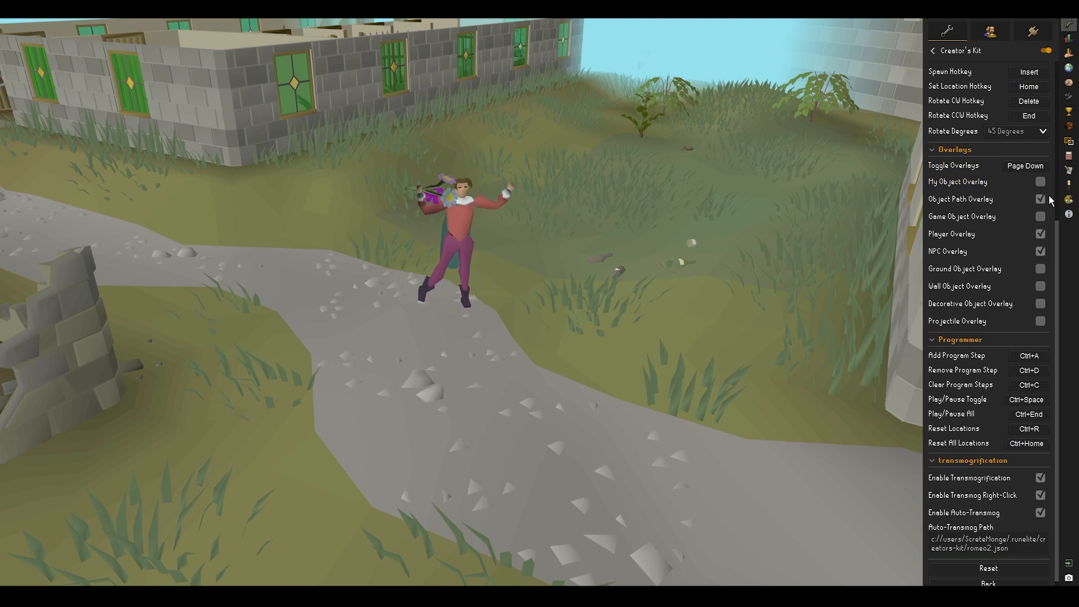
Bring up the Toolbox window from the Creator's Kit object list and close that window
left_click(1067, 201)
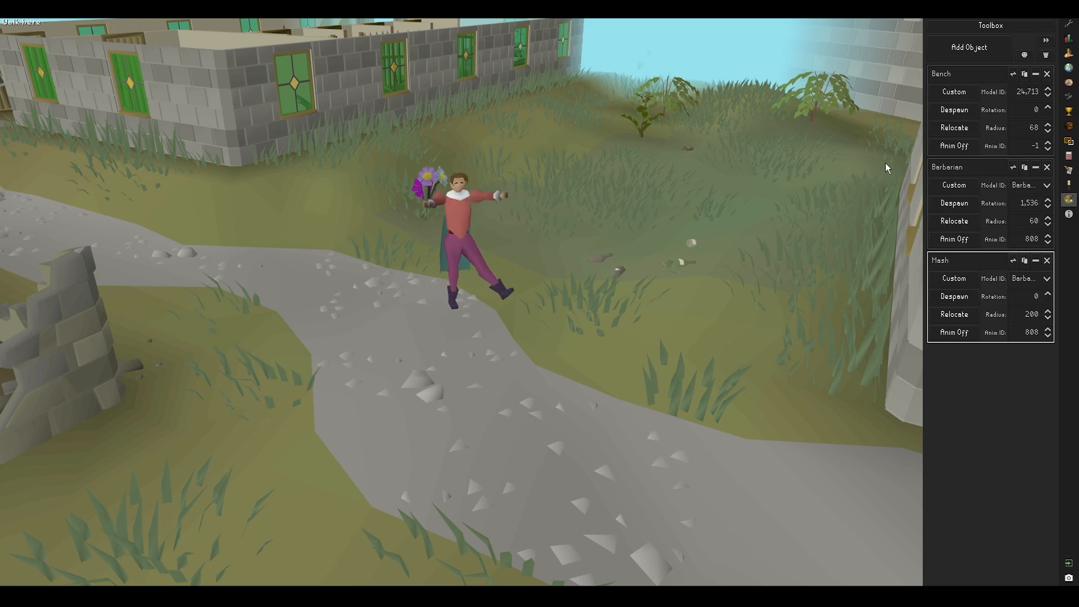
left_click(965, 23)
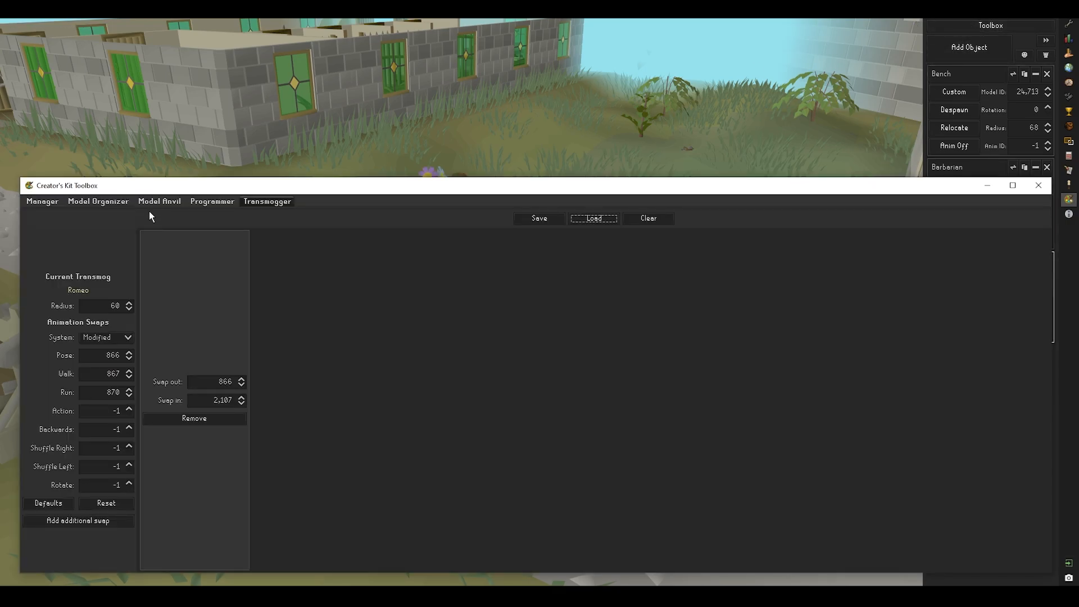
left_click(1038, 185)
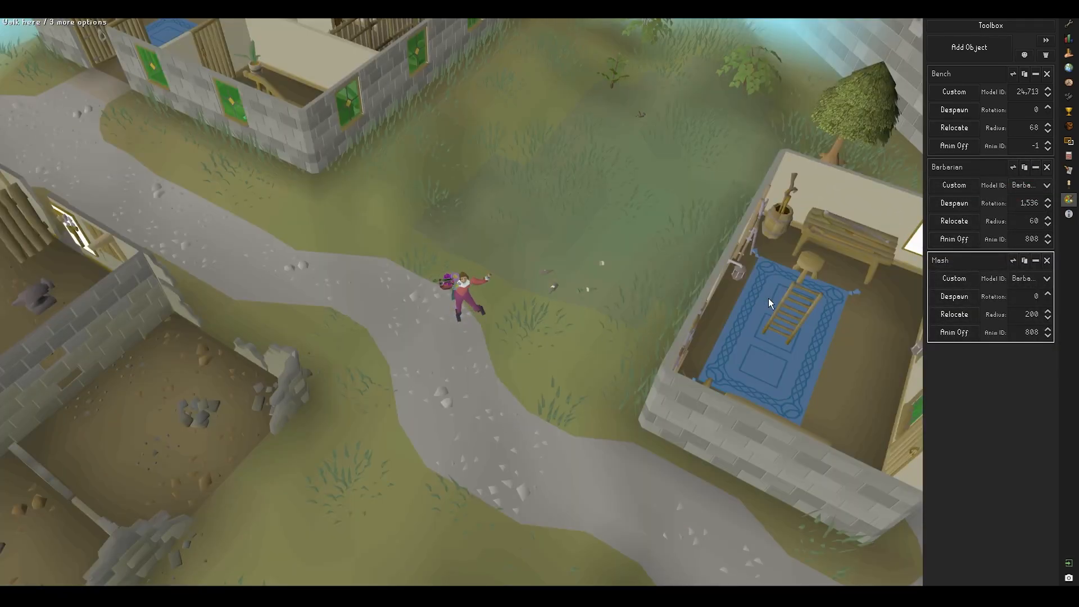
Clear the Auto-Transmog Path, disable Auto-Transmog and transmogrification in the Creator's Kit settings, and return to the plugin list
left_click(1070, 25)
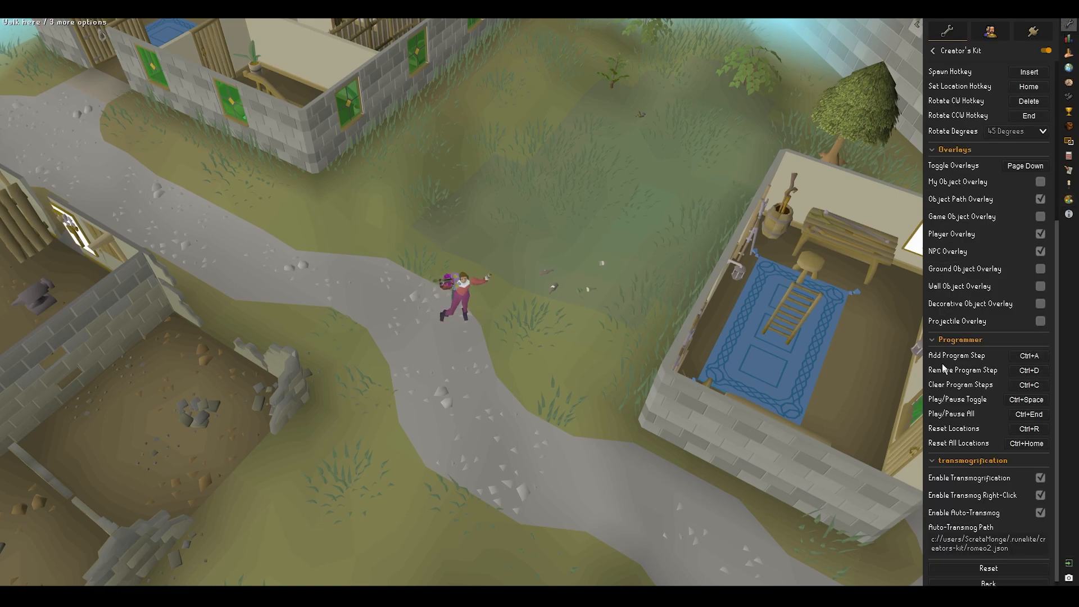
left_click(1030, 552)
key("ctrl+a")
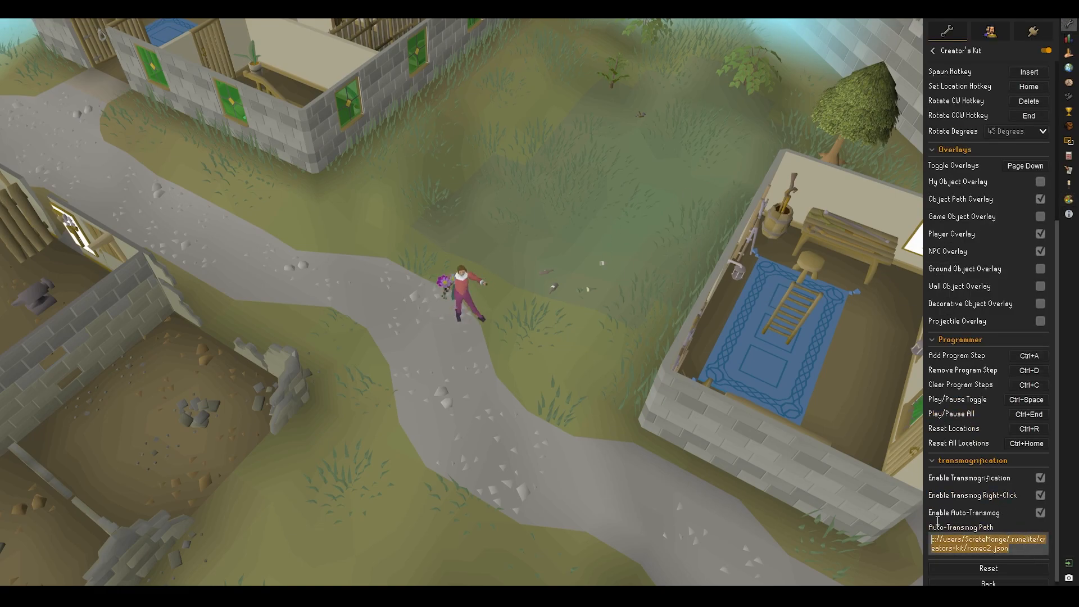
key("BackSpace")
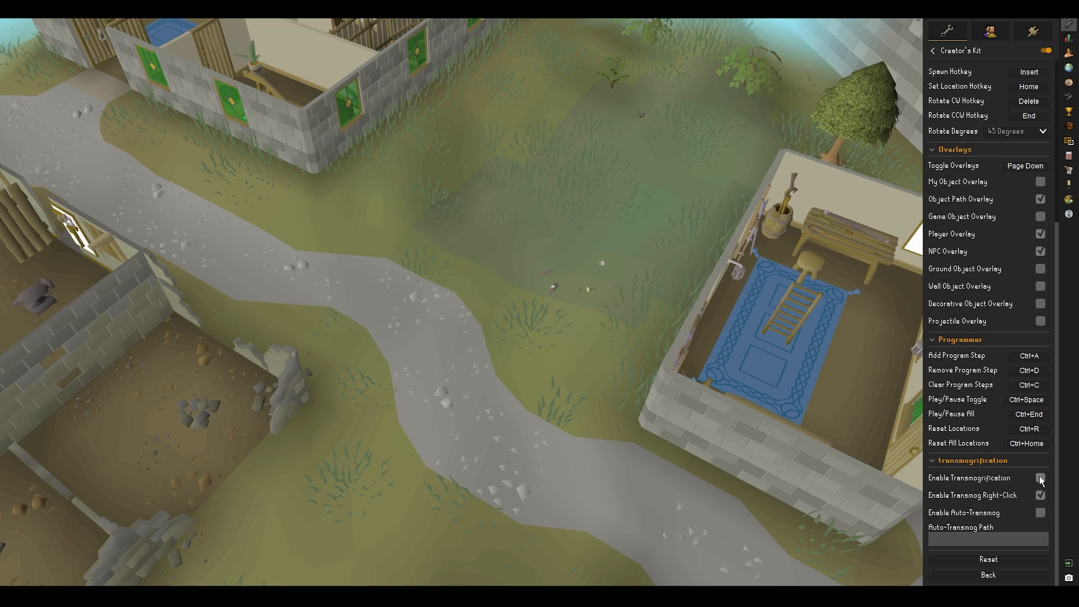
left_click(936, 51)
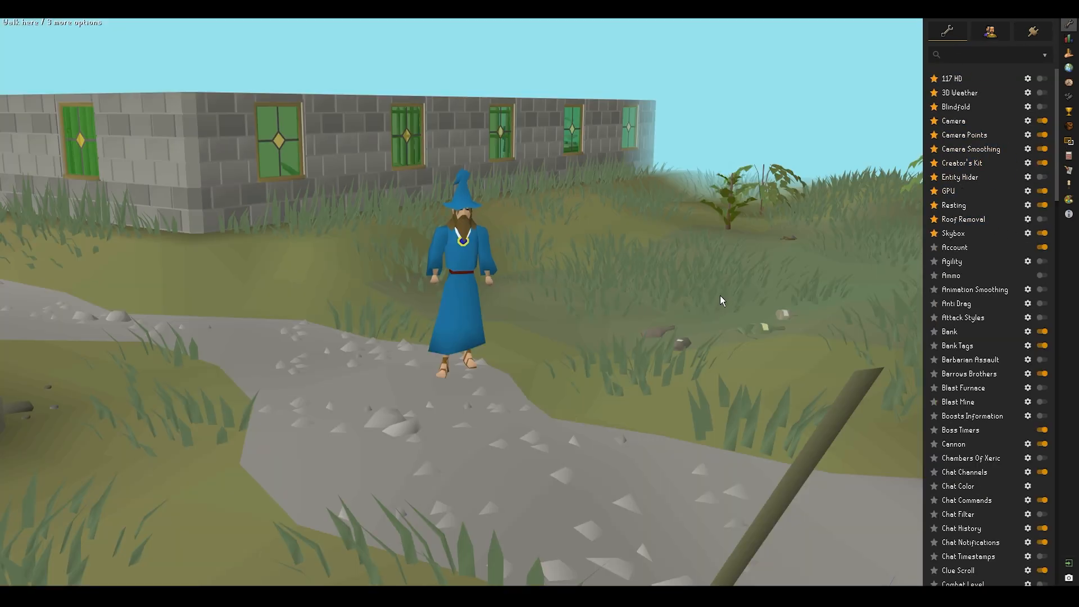
Clear the player's current outfit and load the saved outfit with Verac's helm, brassard, flail, plateskirt and spiked manacles
left_click(1069, 186)
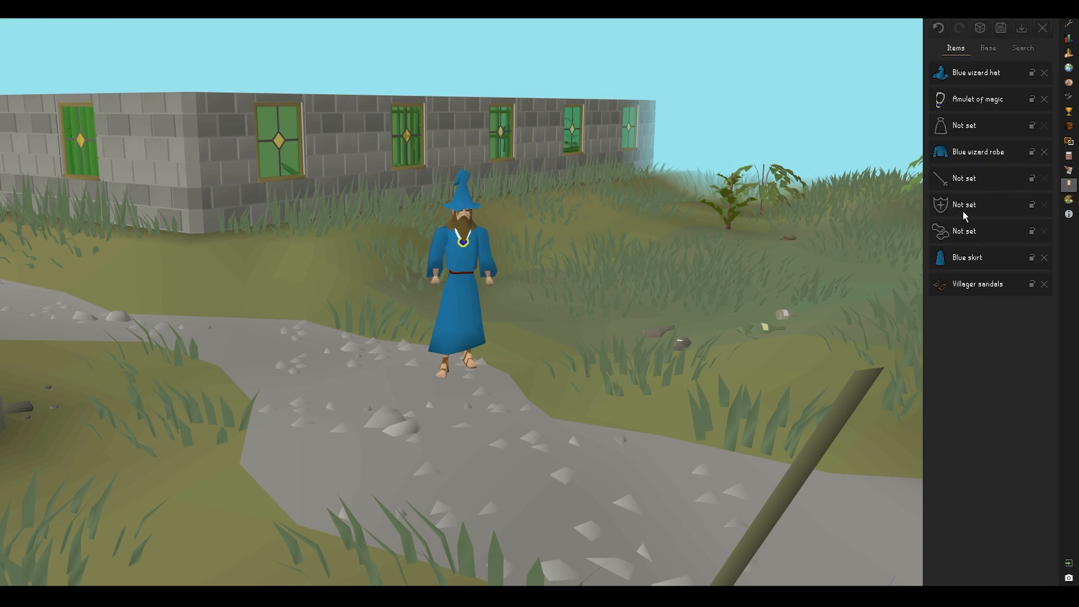
left_click(1044, 29)
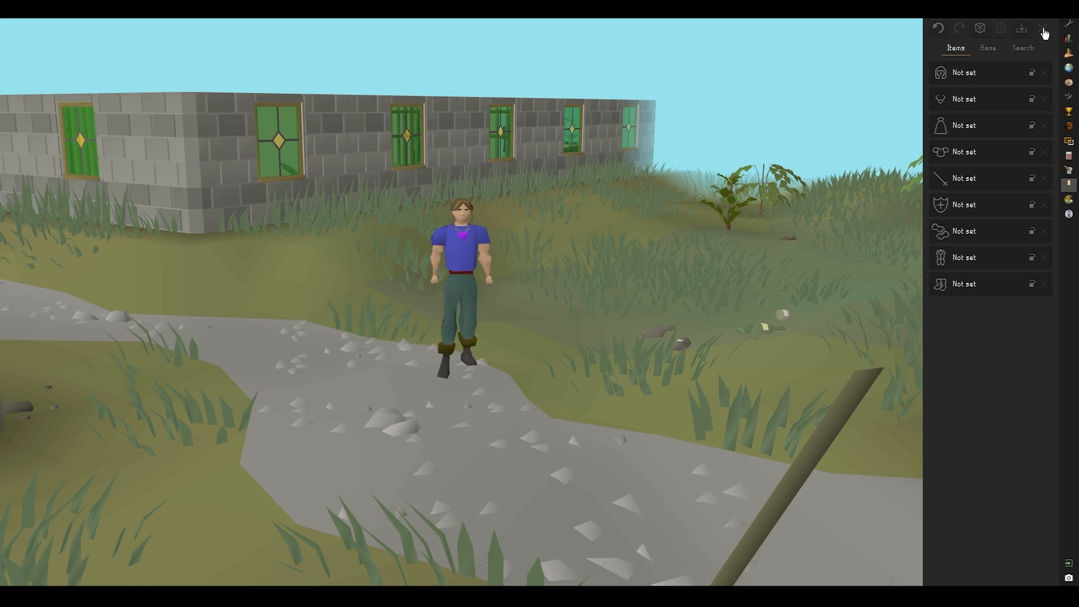
left_click(1023, 33)
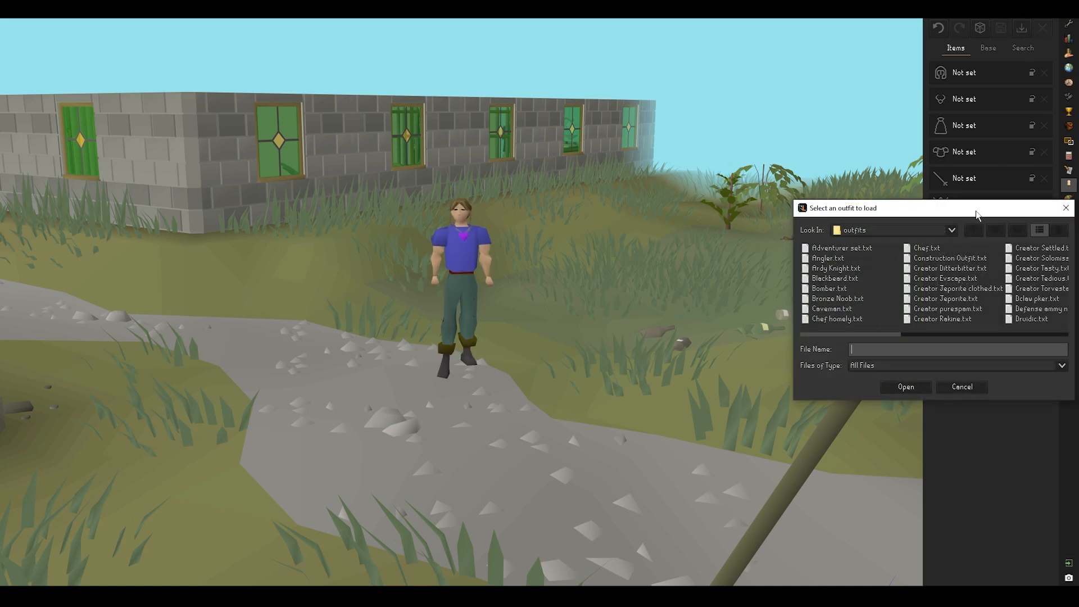
left_click_drag(978, 215, 522, 213)
scroll(524, 287, "down", 6)
left_click(543, 268)
left_click(454, 384)
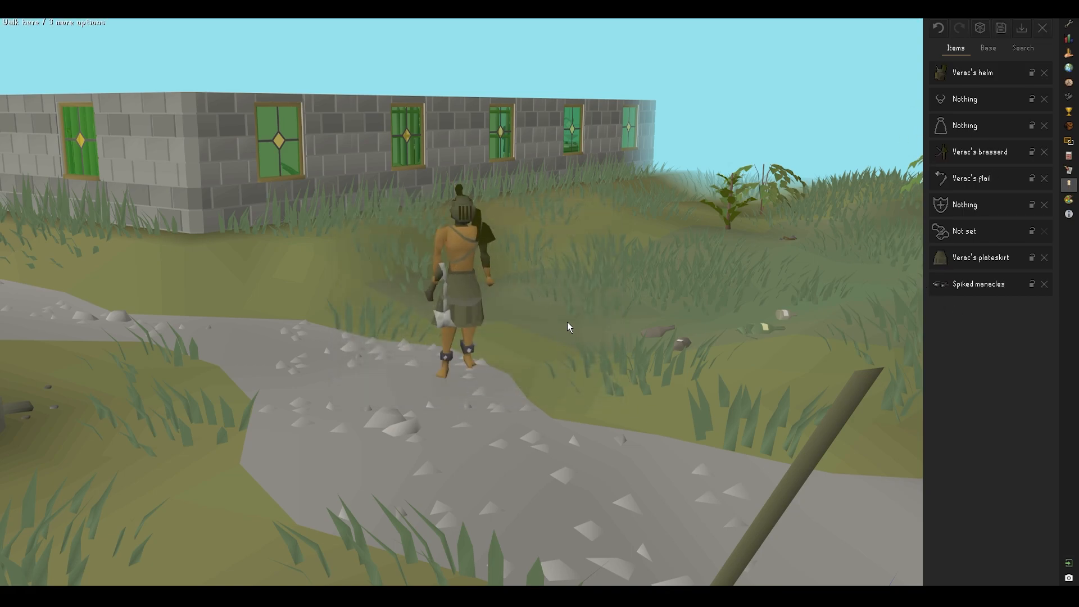
middle_click_drag(530, 289, 541, 378)
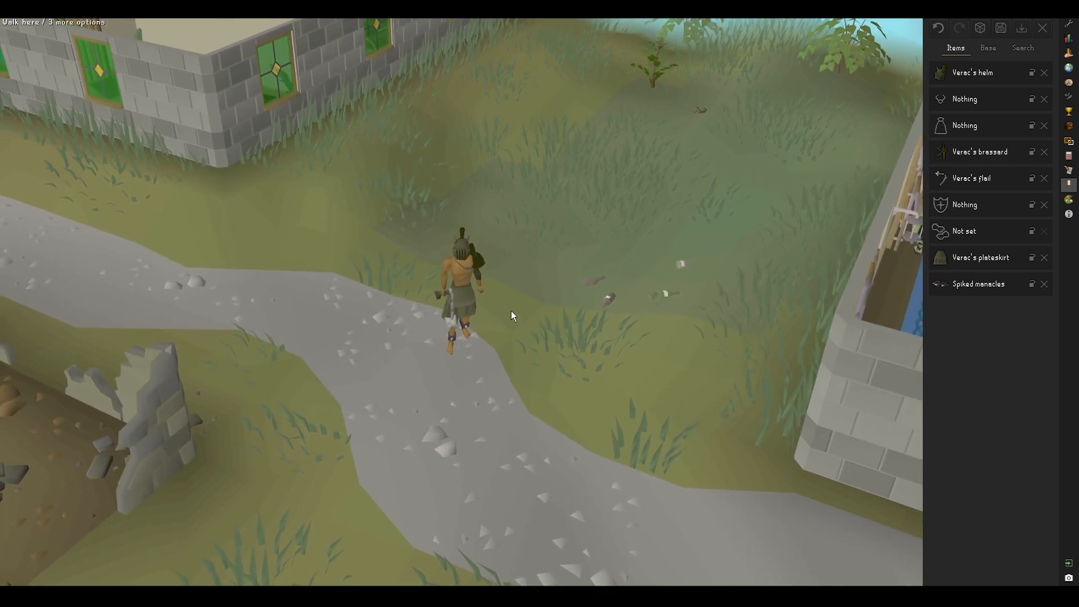
Select the Barbarian object in the Creator's Kit object list and place it on the path beside the player
right_click(456, 349)
left_click(441, 369)
left_click(1069, 200)
left_click(1009, 217)
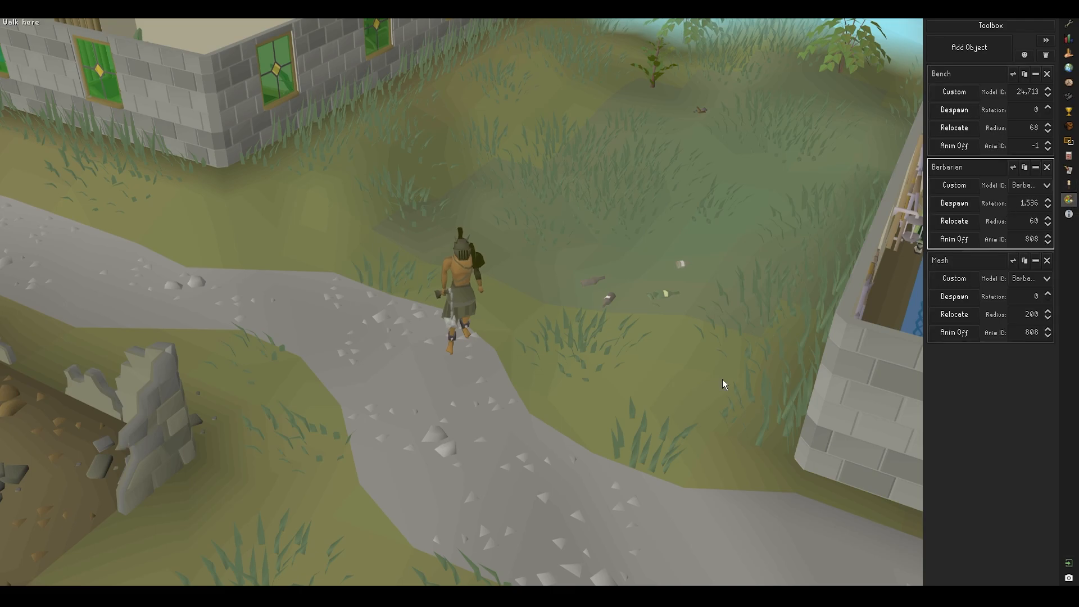
left_click(308, 341)
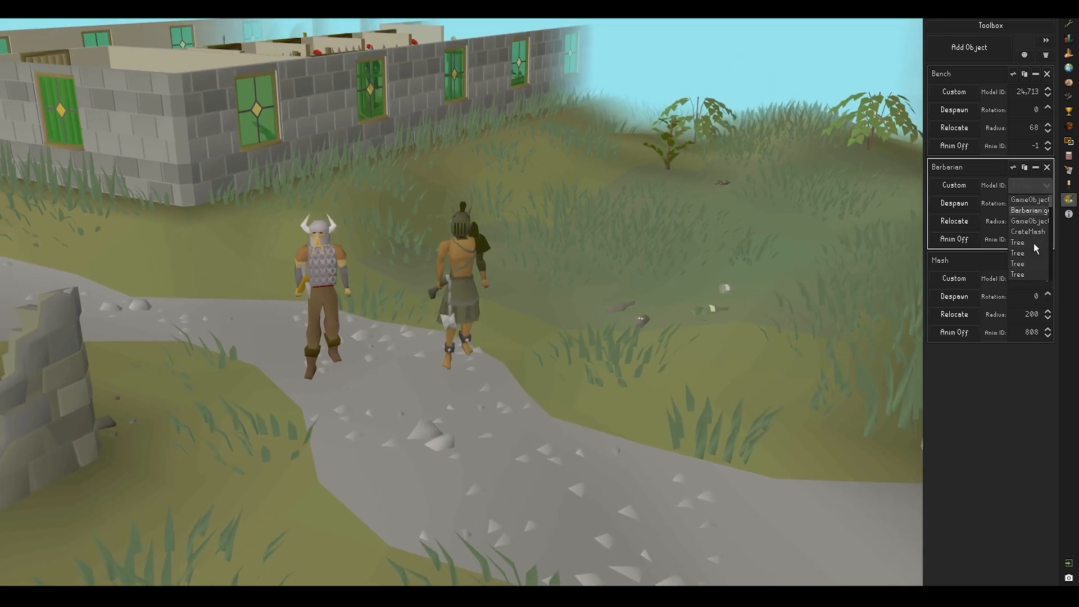
Store the local player's model and assign it as the Barbarian object's custom model
right_click(466, 354)
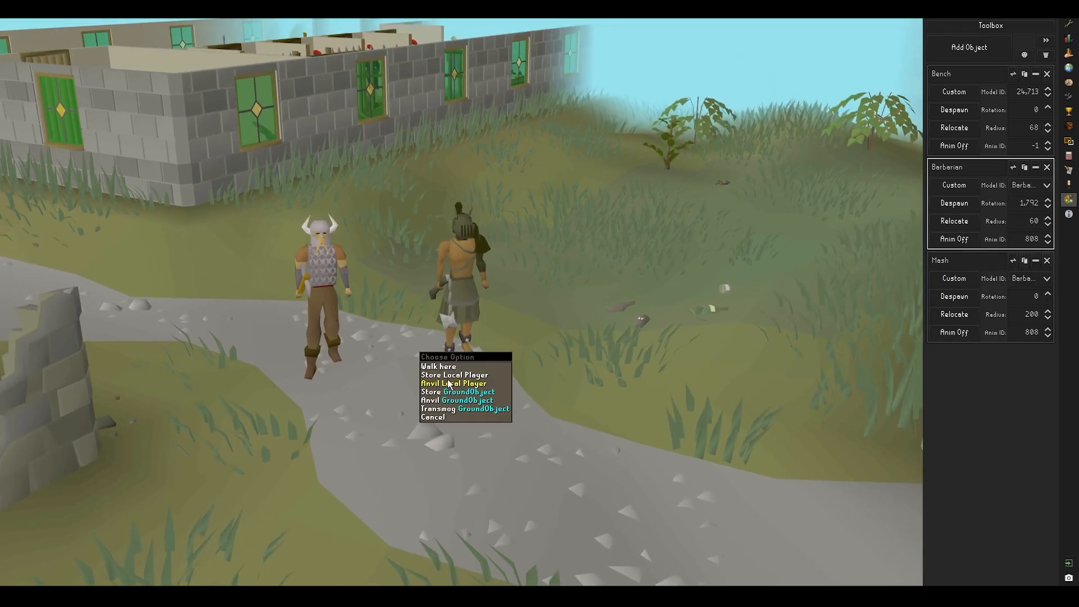
left_click(448, 375)
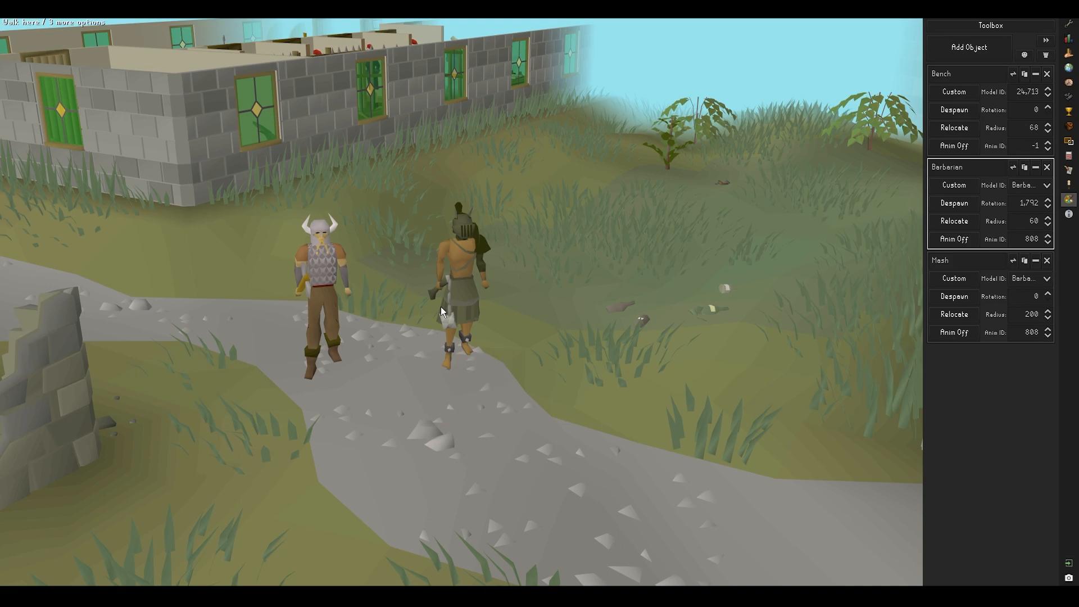
left_click(1032, 186)
left_click(1025, 274)
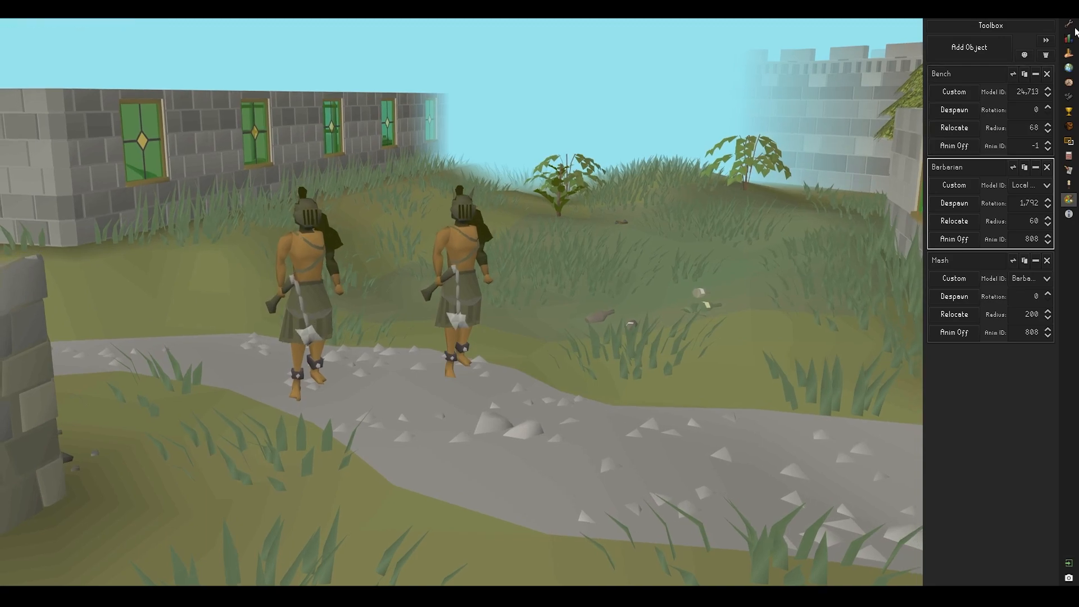
Set the Skybox plugin's overworld sky color to green #00FF57 and return to the plugin list
left_click(1069, 24)
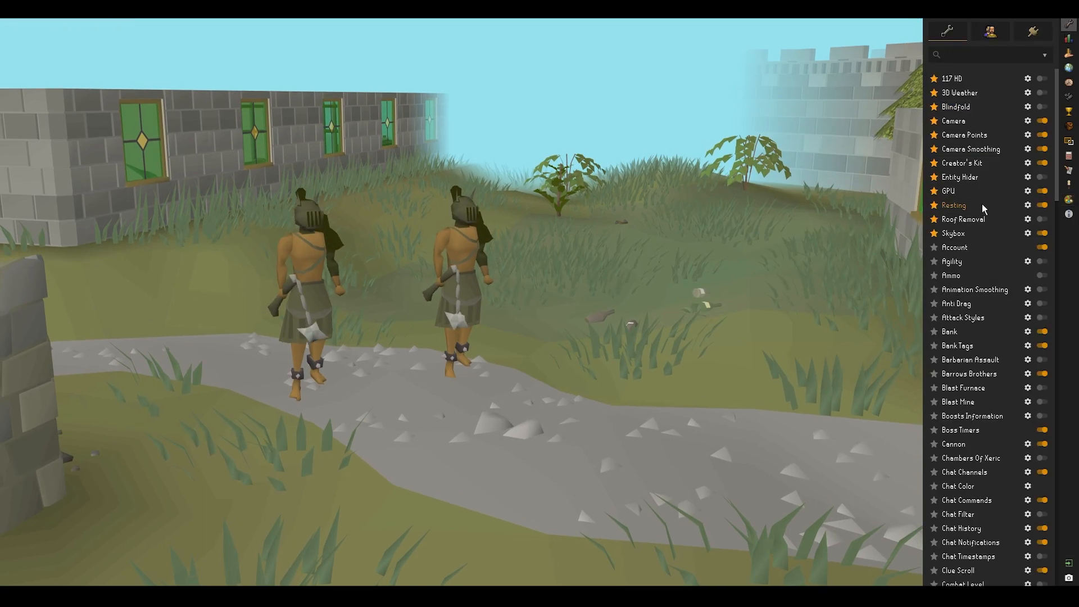
scroll(523, 353, "up", 5)
middle_click_drag(524, 353, 455, 359)
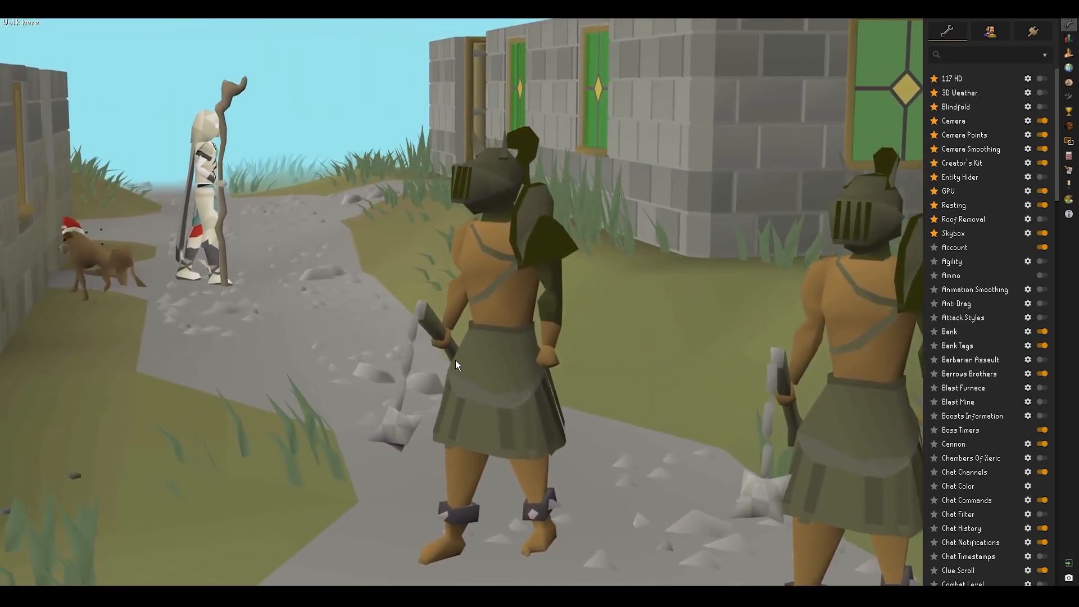
left_click(1029, 233)
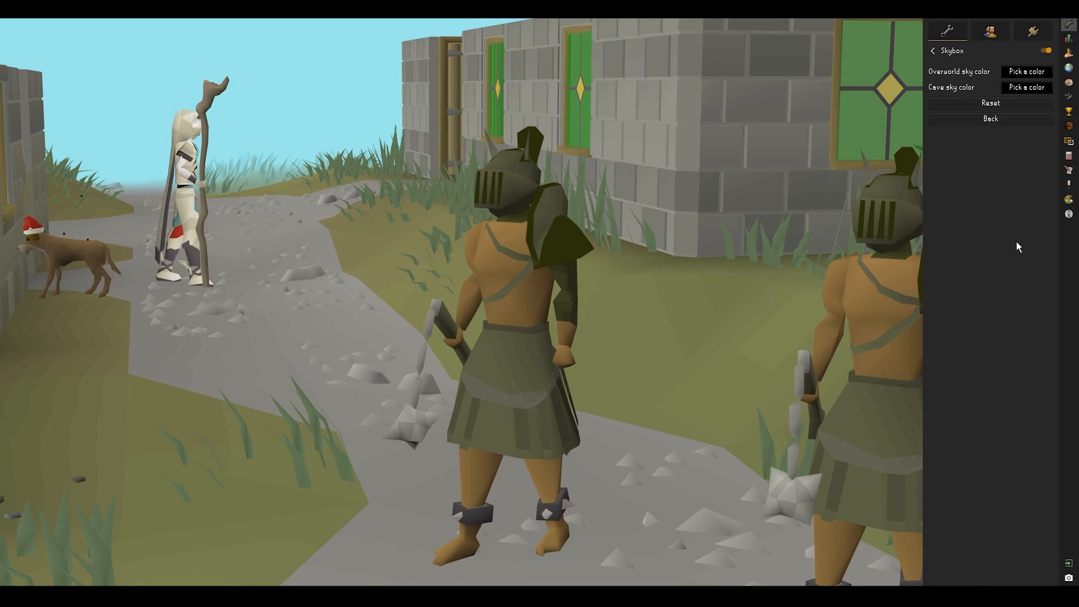
left_click(1023, 72)
left_click(1057, 50)
left_click(1065, 12)
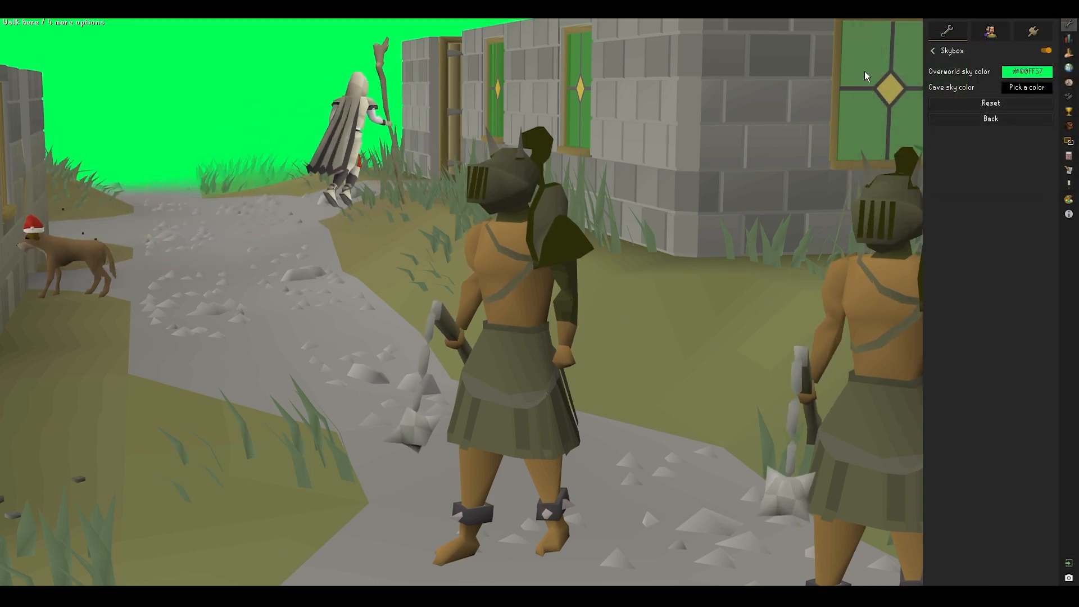
left_click(940, 49)
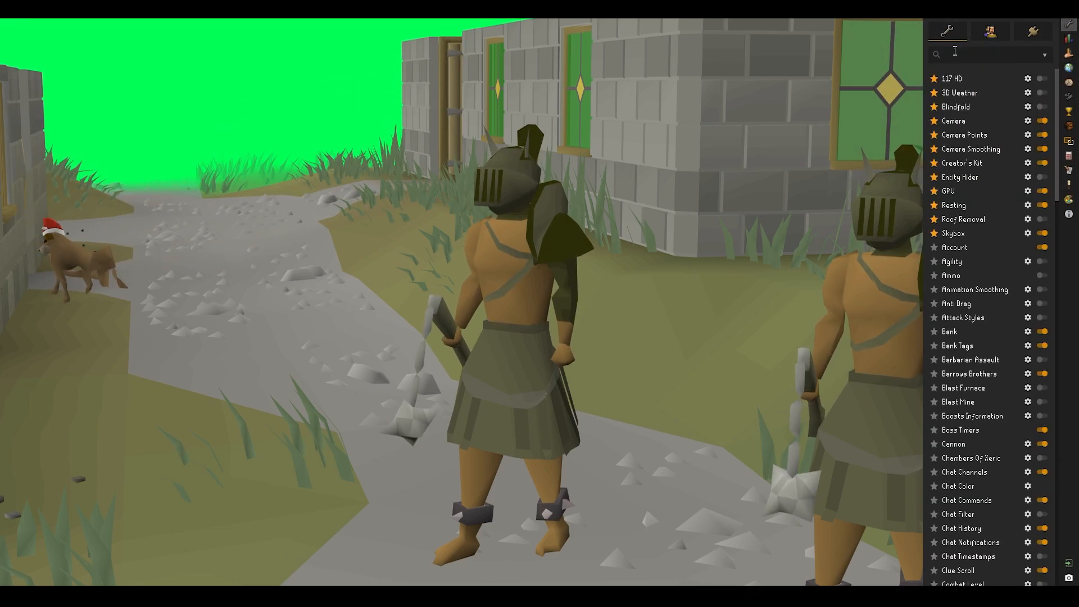
Enable the Blindfold plugin, open its settings, and frame both models against the green background
left_click(1043, 108)
left_click(1028, 106)
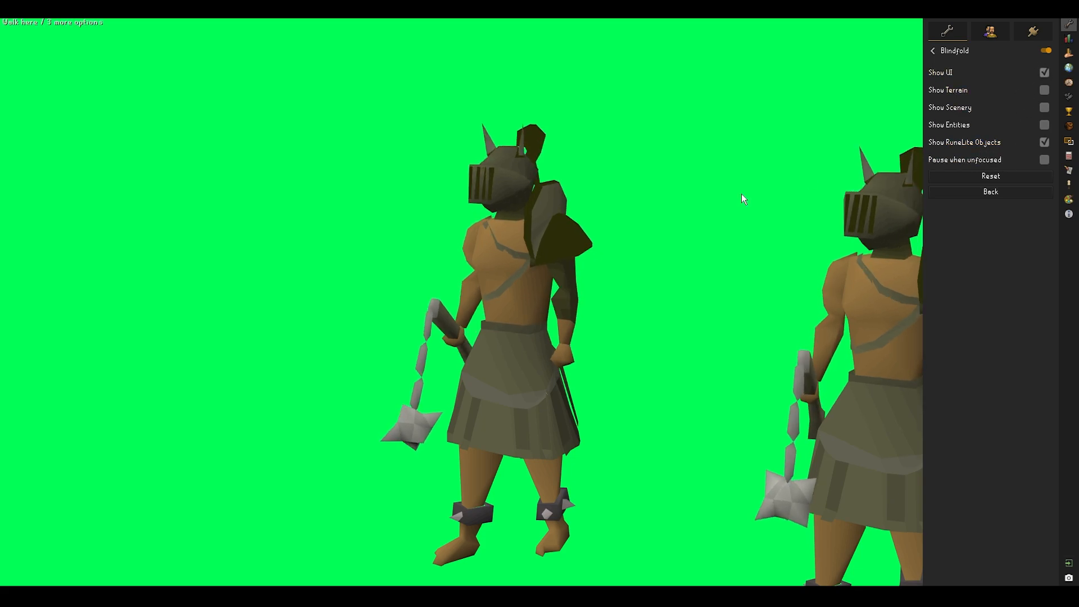
right_click(606, 440)
scroll(654, 299, "down", 5)
scroll(652, 315, "up", 3)
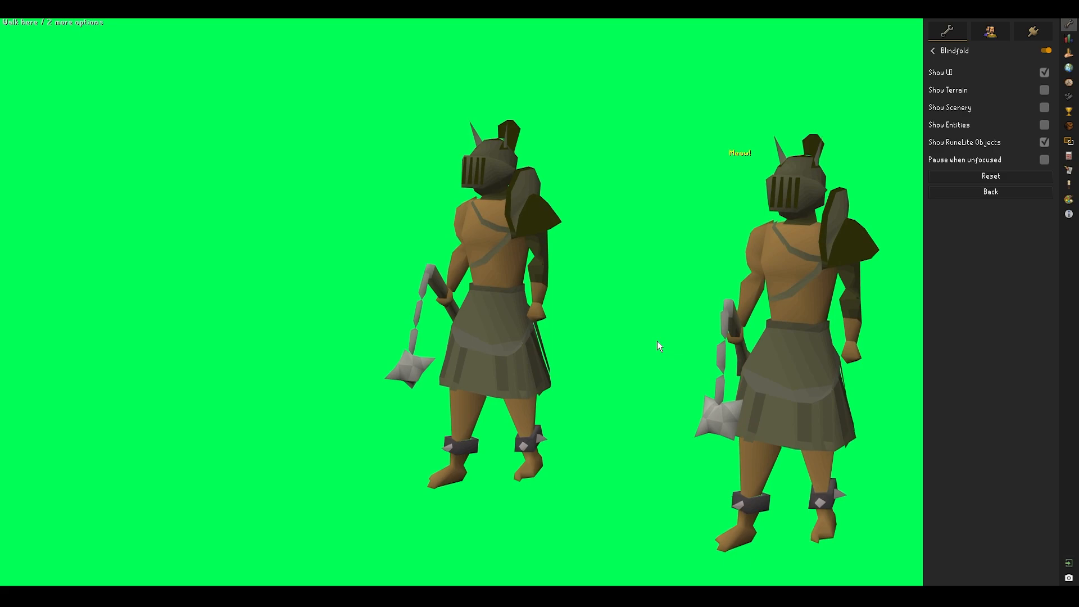
scroll(657, 341, "up", 3)
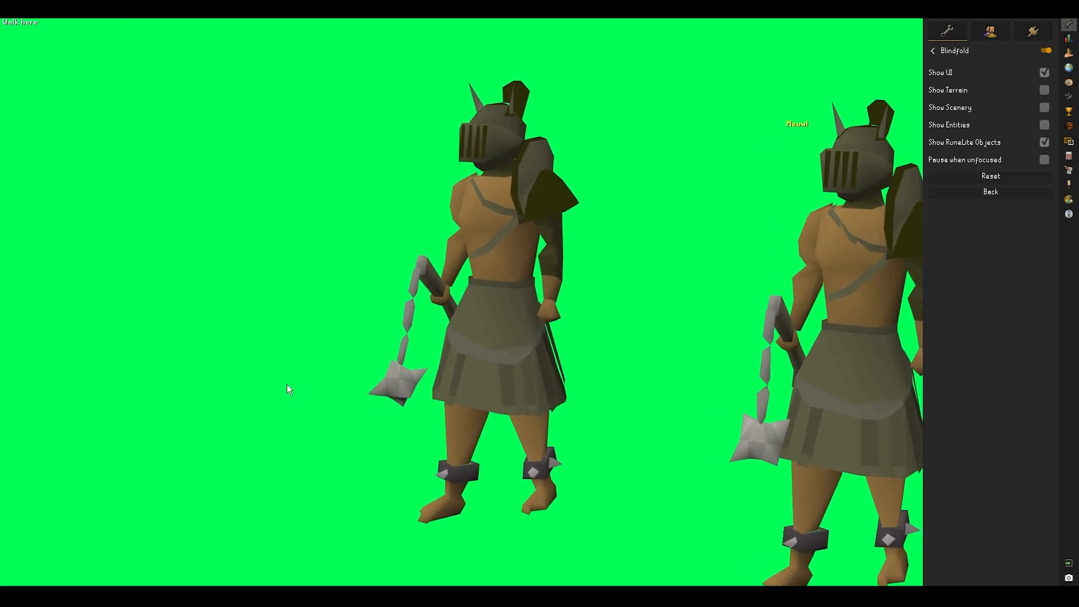
Examine the isolated Verac's-outfit model against the green background from several distances and angles
left_click(315, 392)
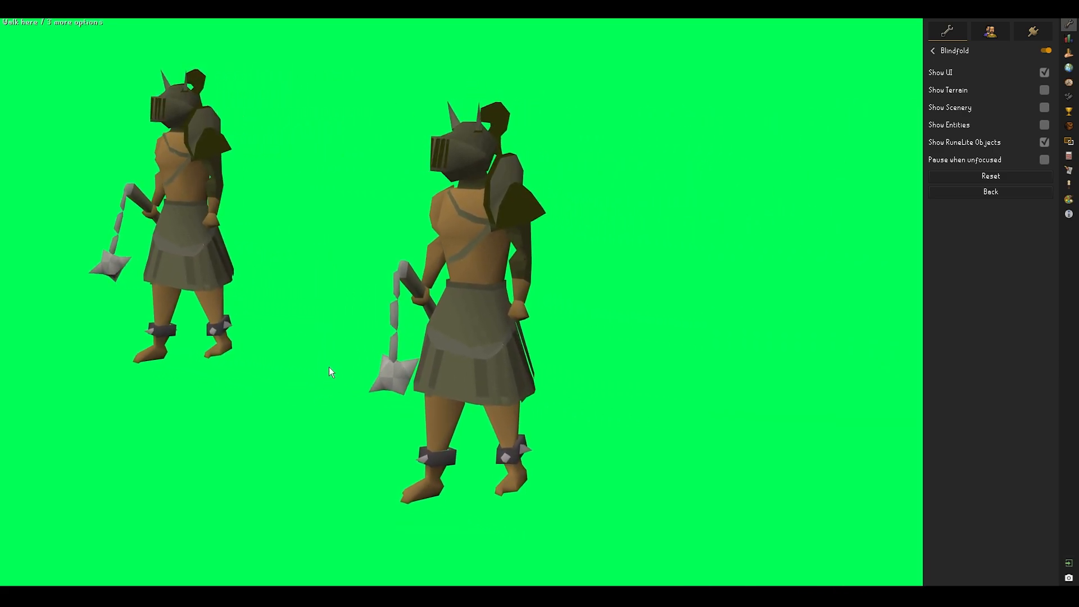
key("Left")
key("Right")
key("Left")
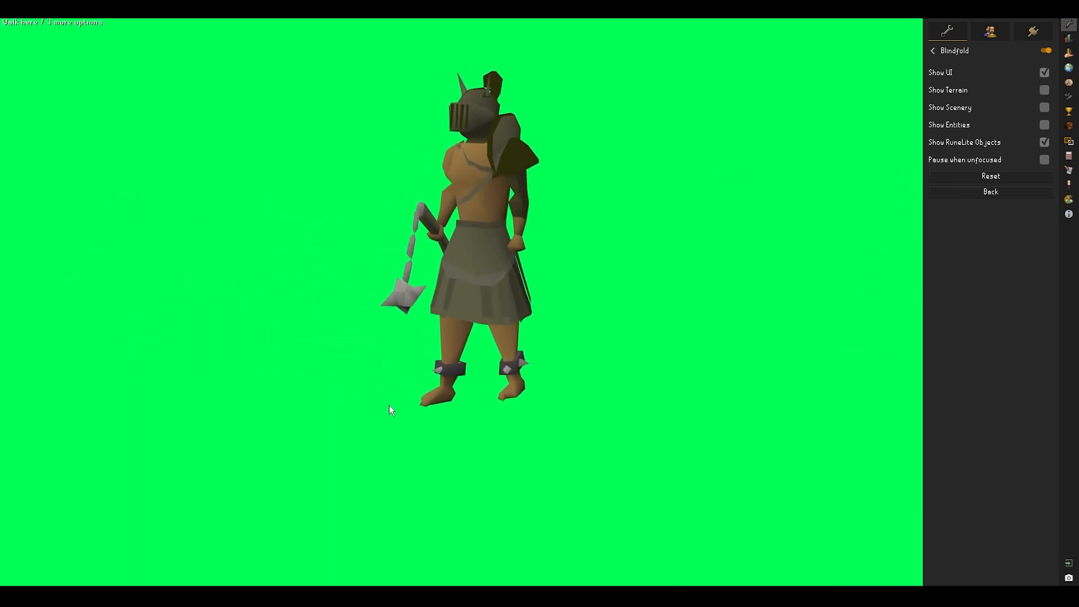
scroll(449, 340, "up", 3)
scroll(449, 339, "up", 3)
key("r")
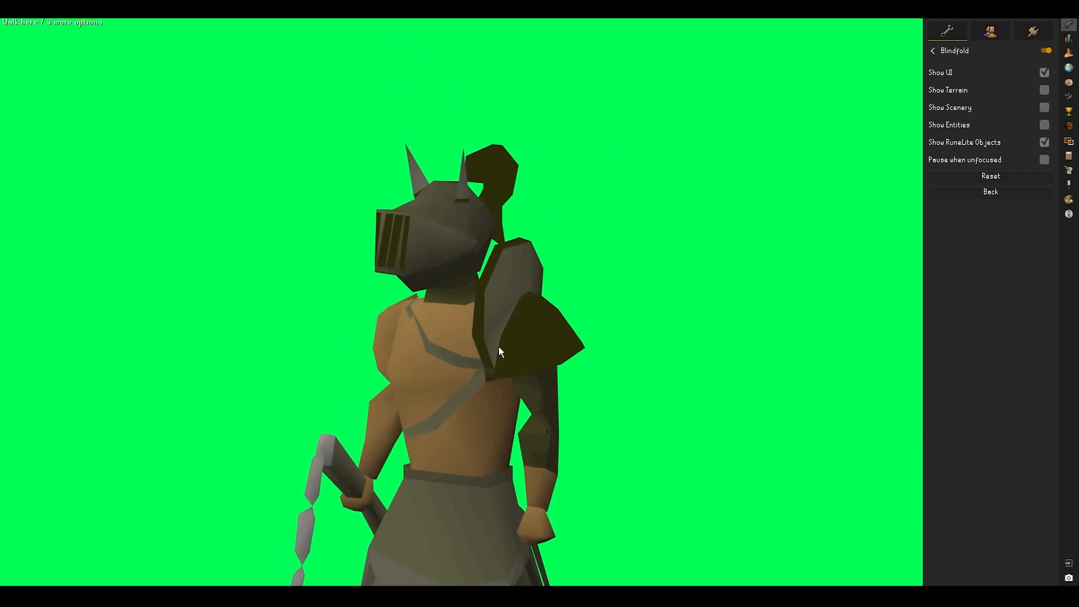
scroll(499, 346, "up", 3)
mouse_move(527, 362)
middle_mouse_down()
mouse_move(667, 356)
mouse_move(488, 345)
mouse_move(527, 345)
middle_mouse_up()
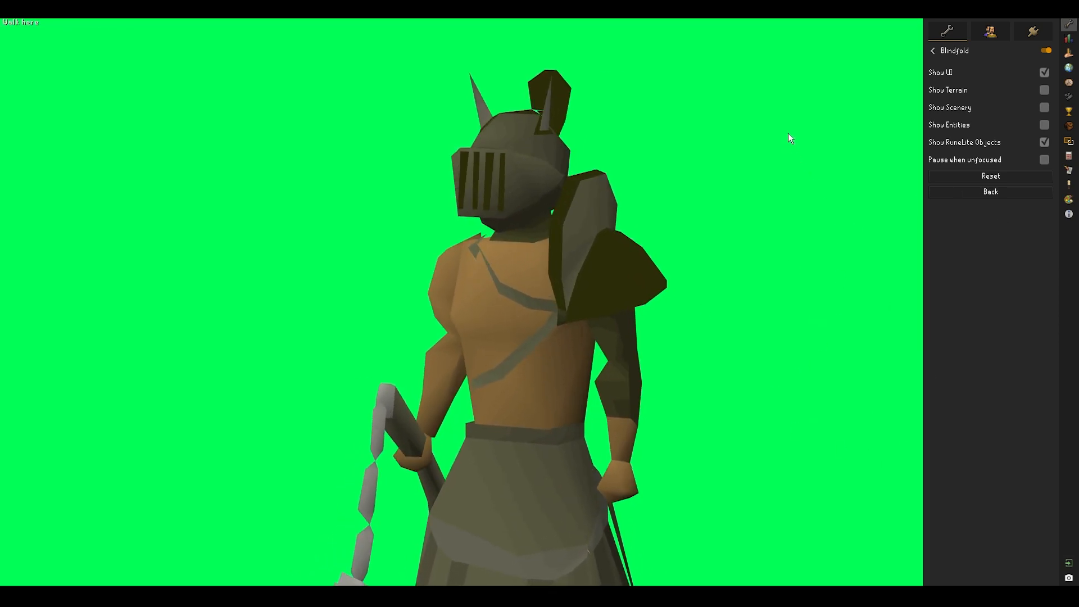
Disable Blindfold and restore the overworld sky color in the Skybox settings
left_click(1046, 51)
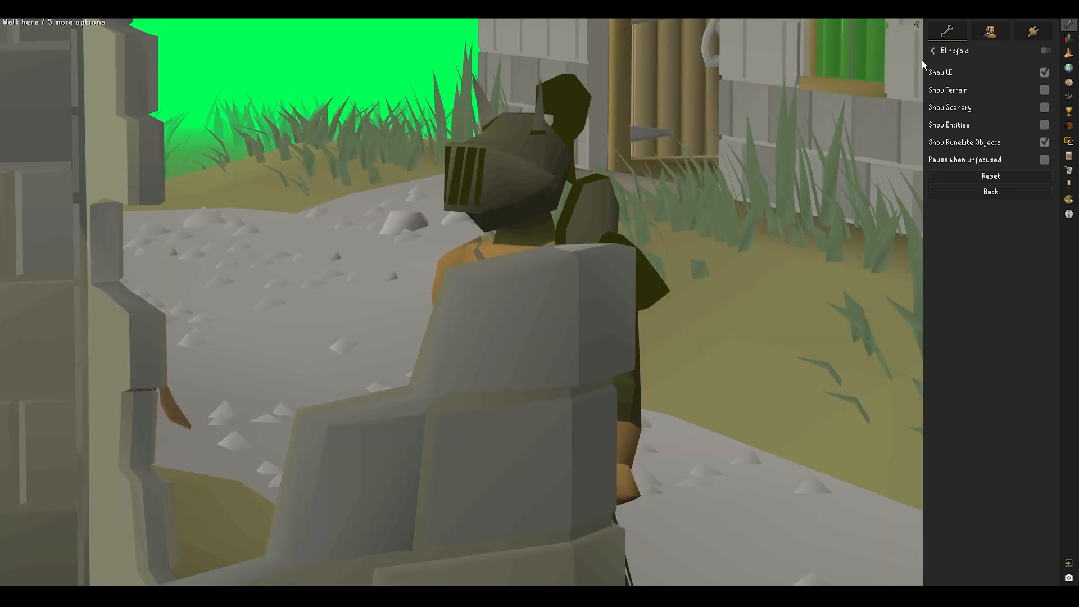
left_click(933, 50)
left_click(1028, 234)
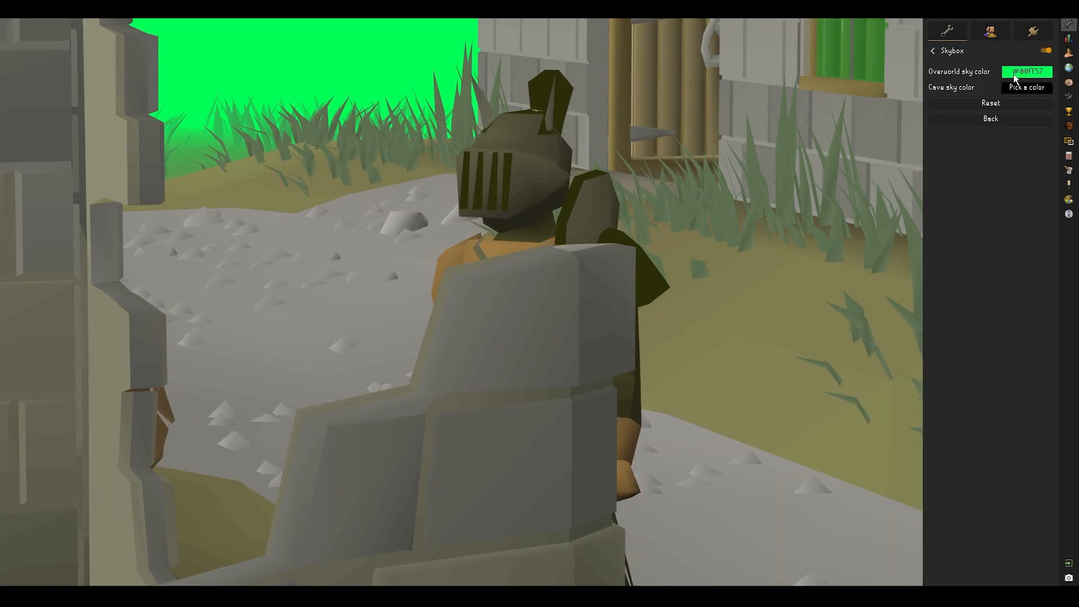
left_click(933, 51)
Survey the two models and their surroundings from near and far, and check the Camera plugin's zoom settings
scroll(664, 336, "down", 3)
middle_click_drag(659, 336, 621, 342)
scroll(620, 342, "down", 5)
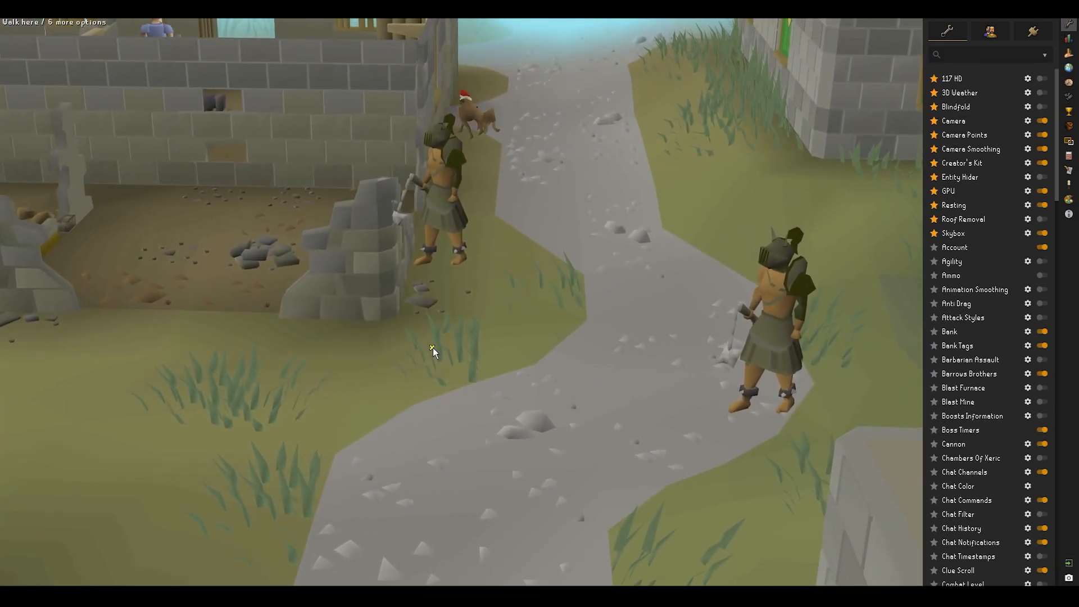
middle_click_drag(544, 338, 572, 348)
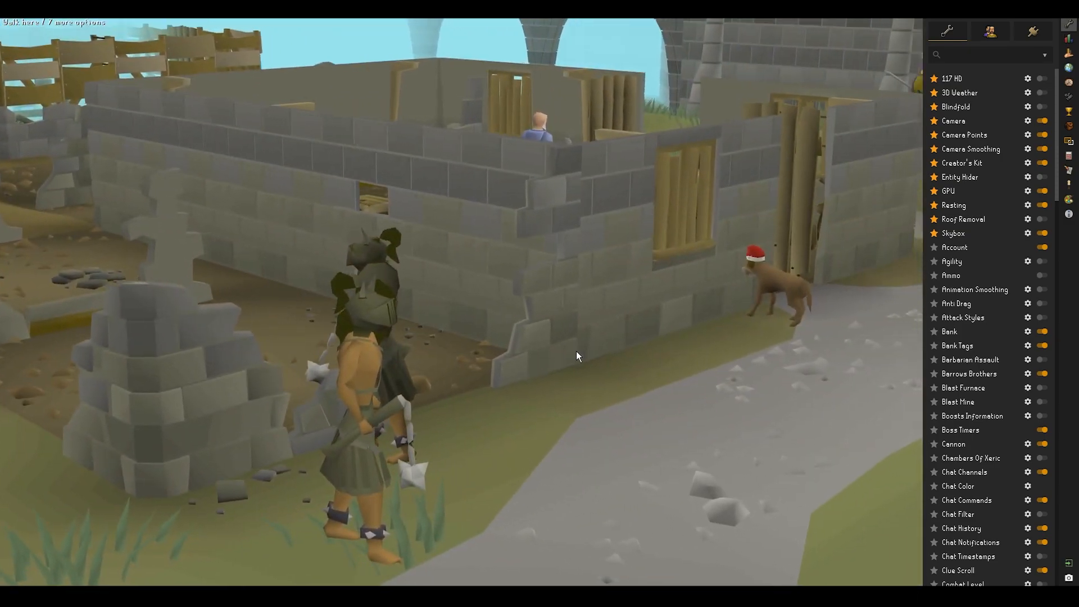
scroll(584, 368, "down", 10)
scroll(507, 409, "up", 8)
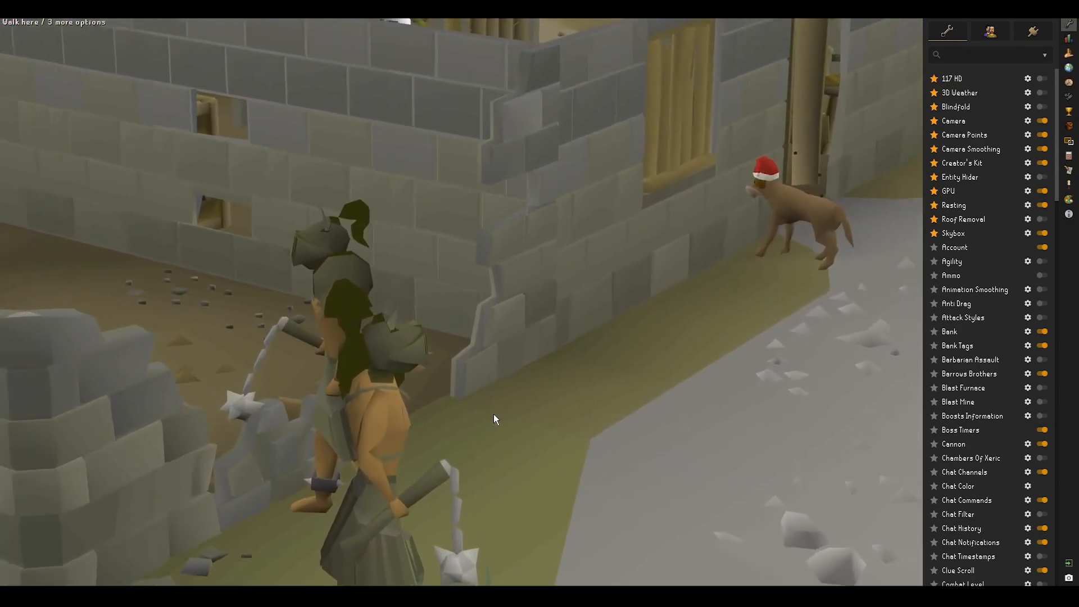
scroll(499, 420, "down", 8)
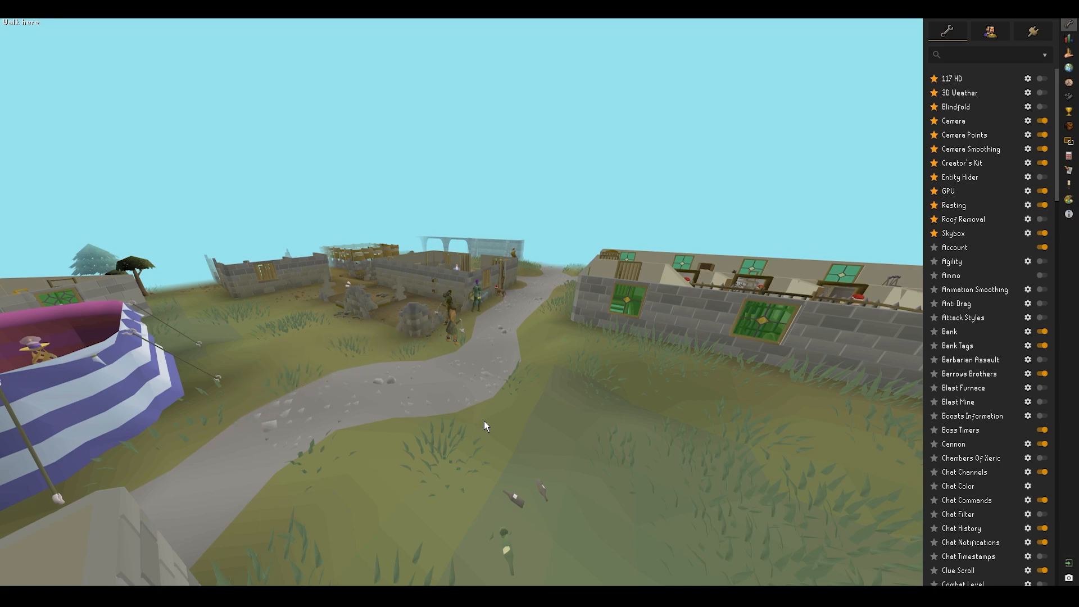
left_click(1028, 121)
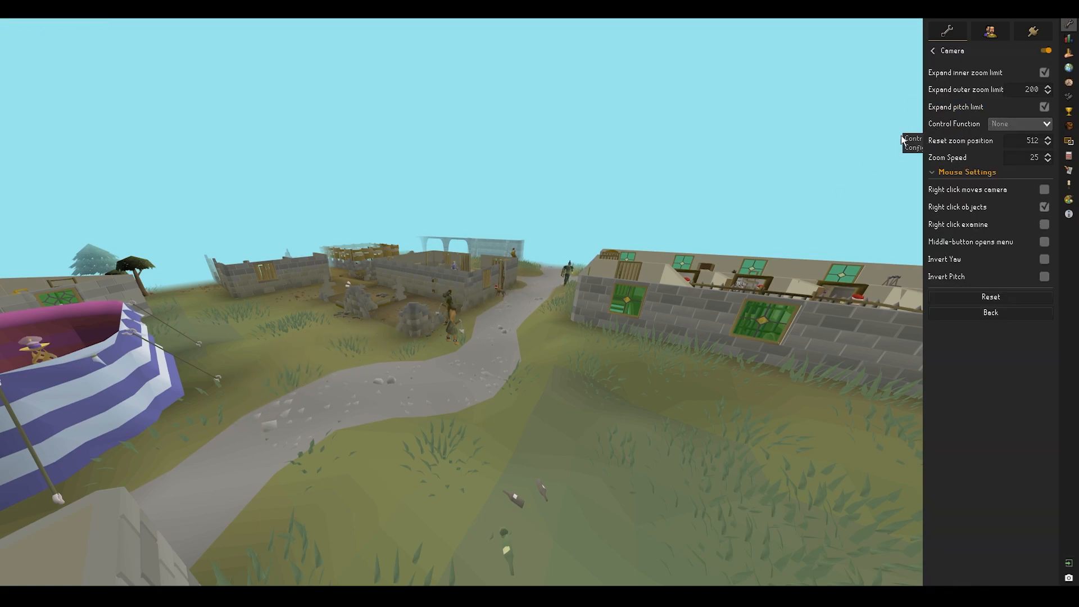
left_click(933, 51)
Try out the Roof Removal plugin while viewing the buildings along the path
middle_click_drag(475, 322, 500, 385)
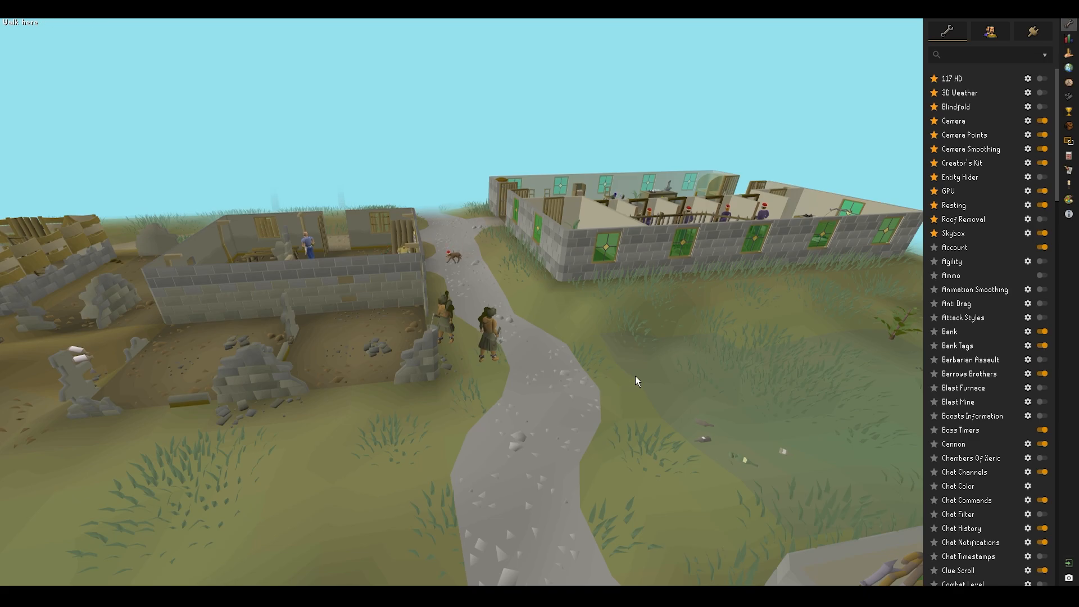
scroll(635, 376, "up", 2)
left_click(1041, 219)
middle_click_drag(487, 321, 444, 306)
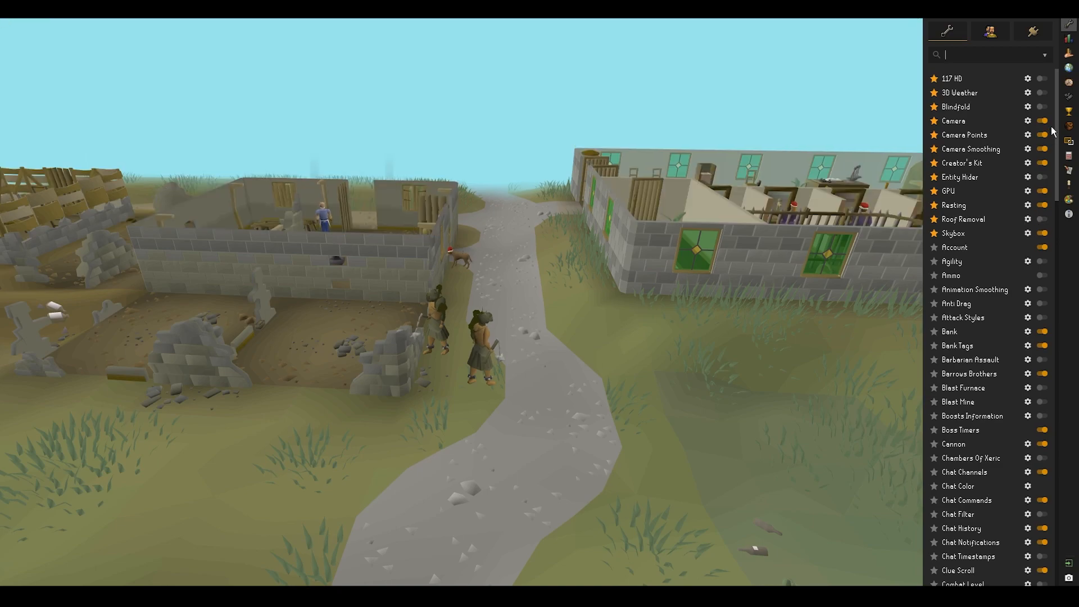
Return to the Creator's Kit object list, bring up the Toolbox window, and move that window higher on the screen
left_click(1069, 201)
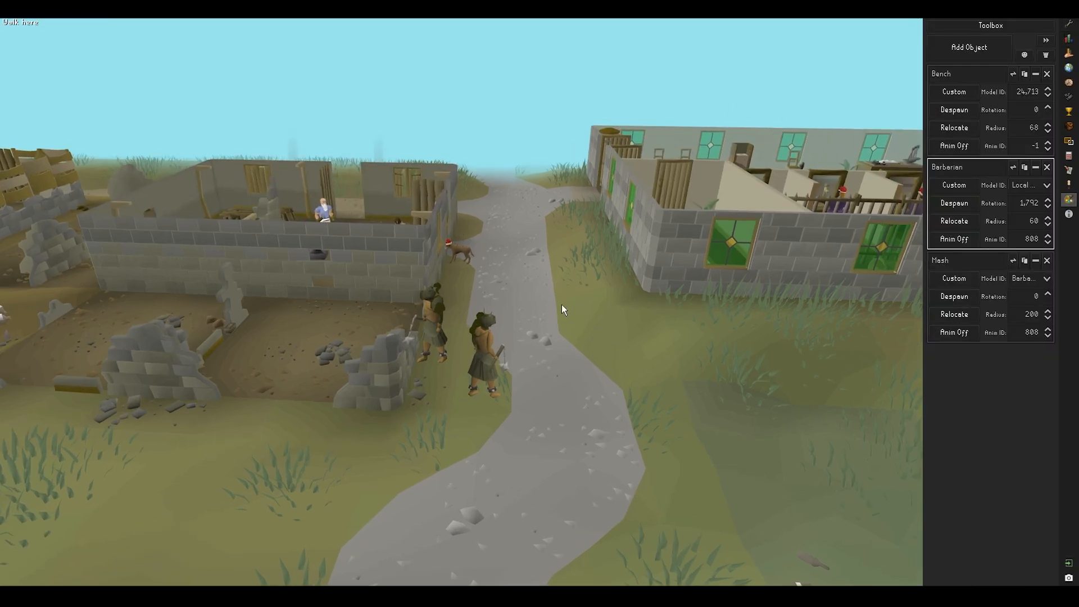
scroll(565, 320, "up", 4)
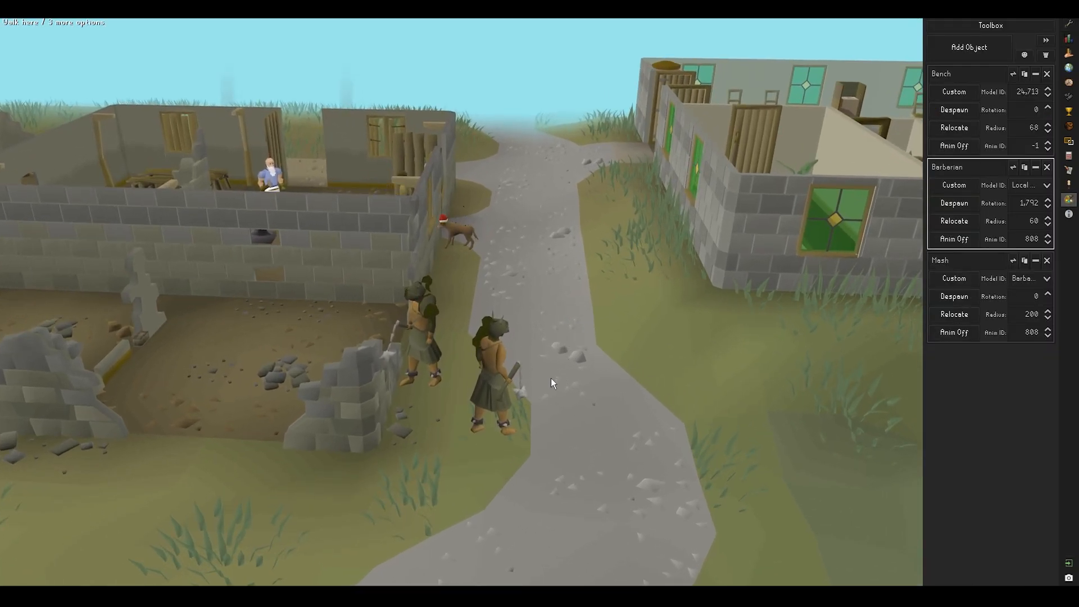
middle_click_drag(641, 370, 347, 357)
scroll(345, 354, "up", 8)
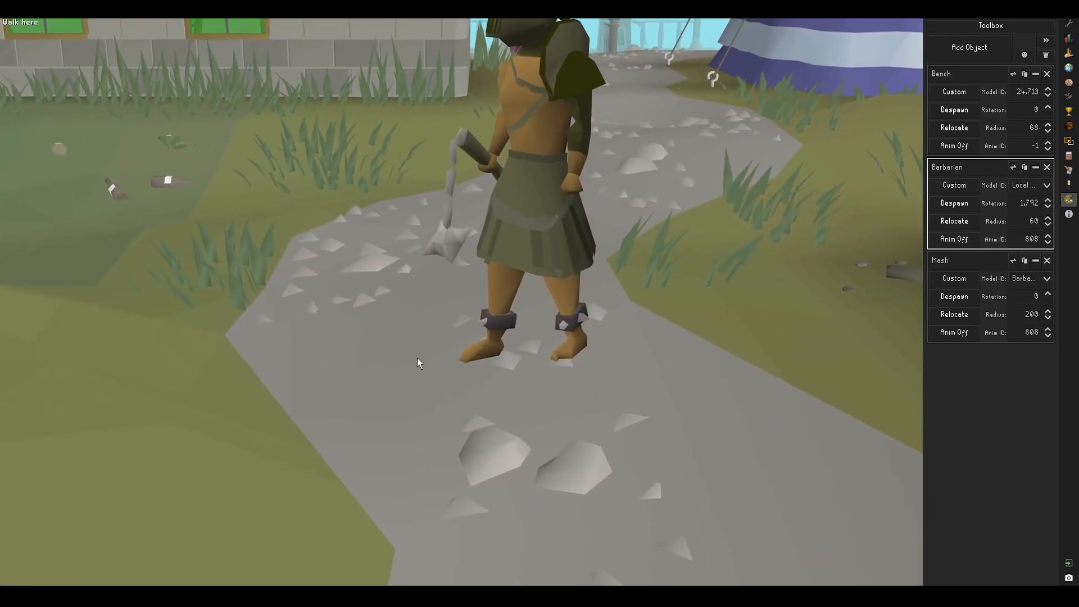
key("r")
middle_click_drag(420, 359, 685, 269)
left_click(971, 25)
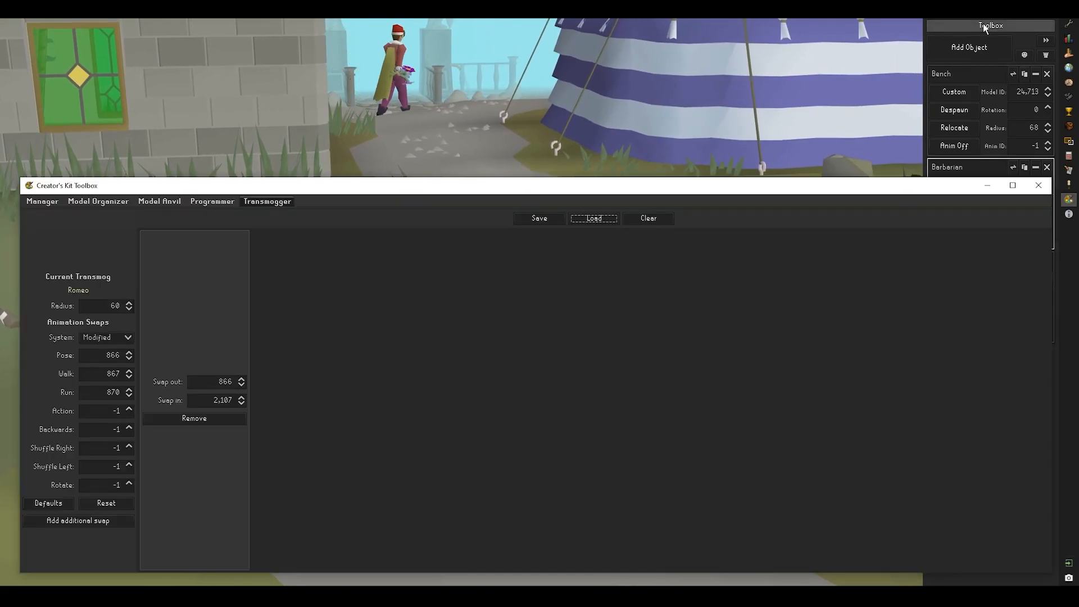
left_click_drag(298, 184, 299, 118)
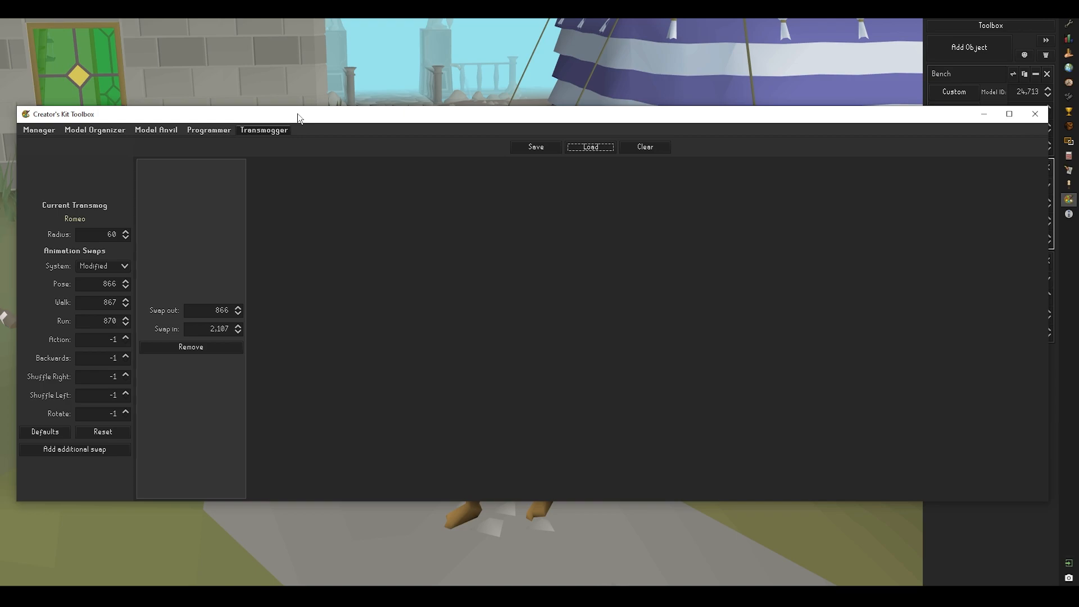
Review the Toolbox's Programmer, Model Anvil, Model Organizer and Manager sections in turn
left_click(190, 131)
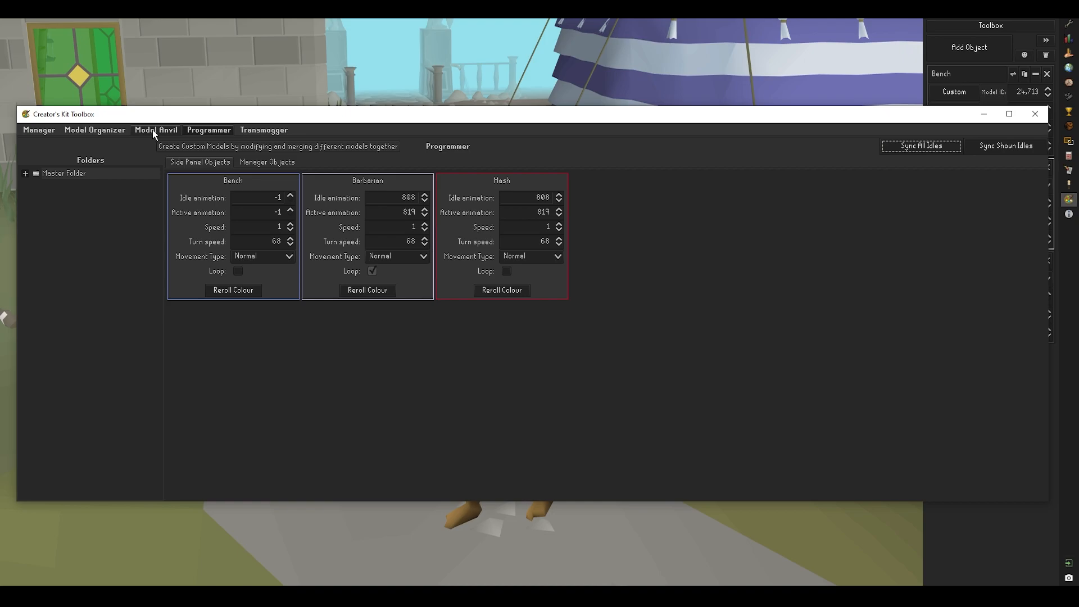
left_click(153, 131)
left_click(98, 131)
left_click(39, 130)
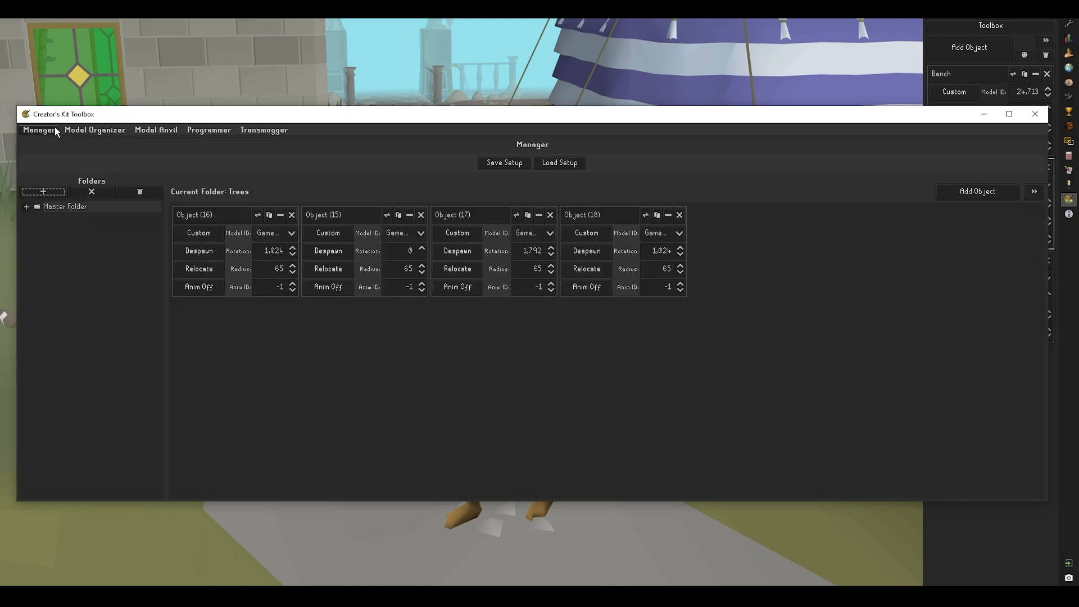